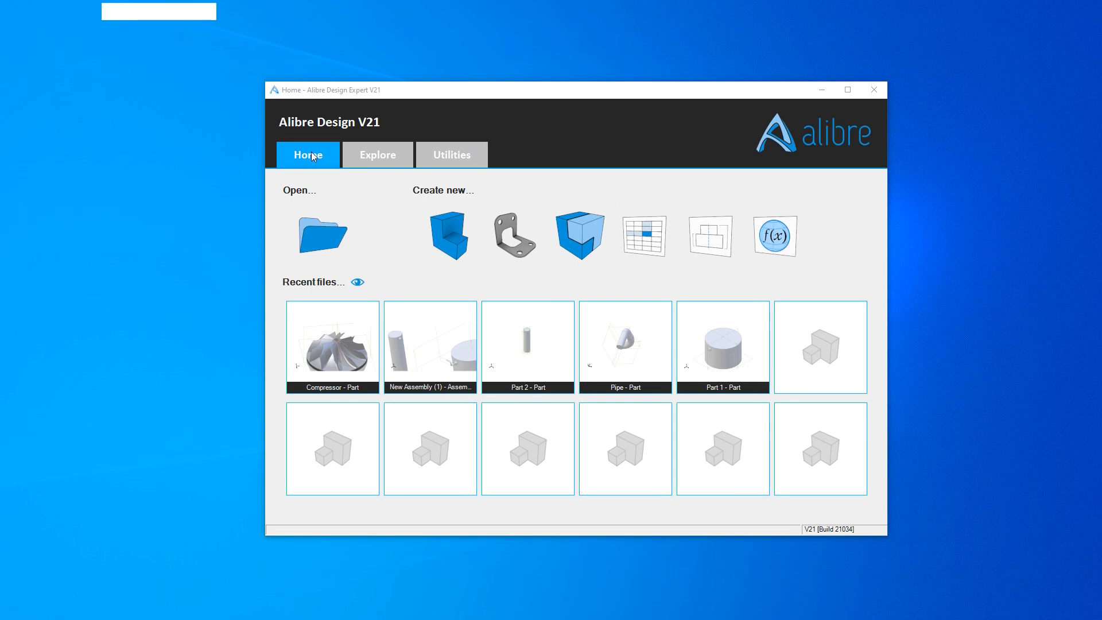
- Open the system options, look through the sketching settings and bring up the keyboard shortcut settings
click(453, 154)
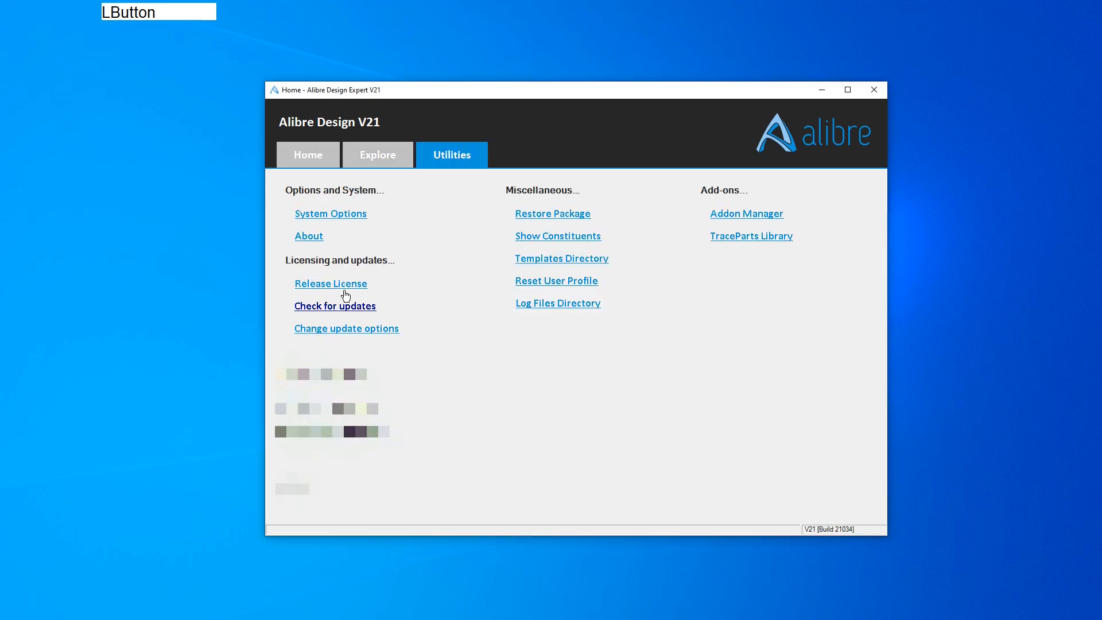
click(325, 214)
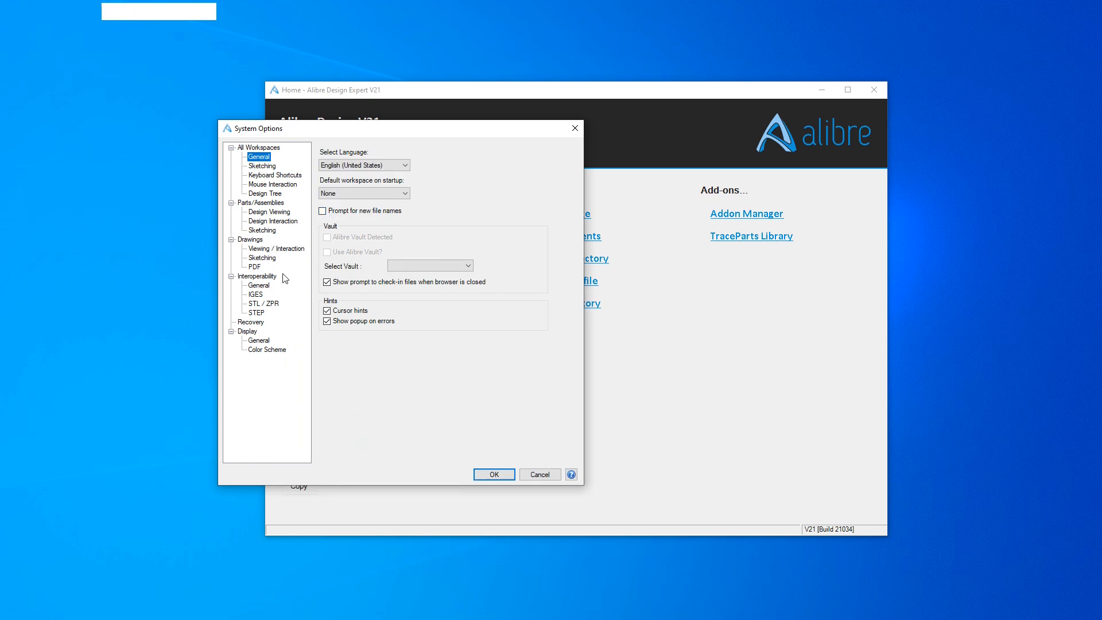
click(250, 167)
click(263, 230)
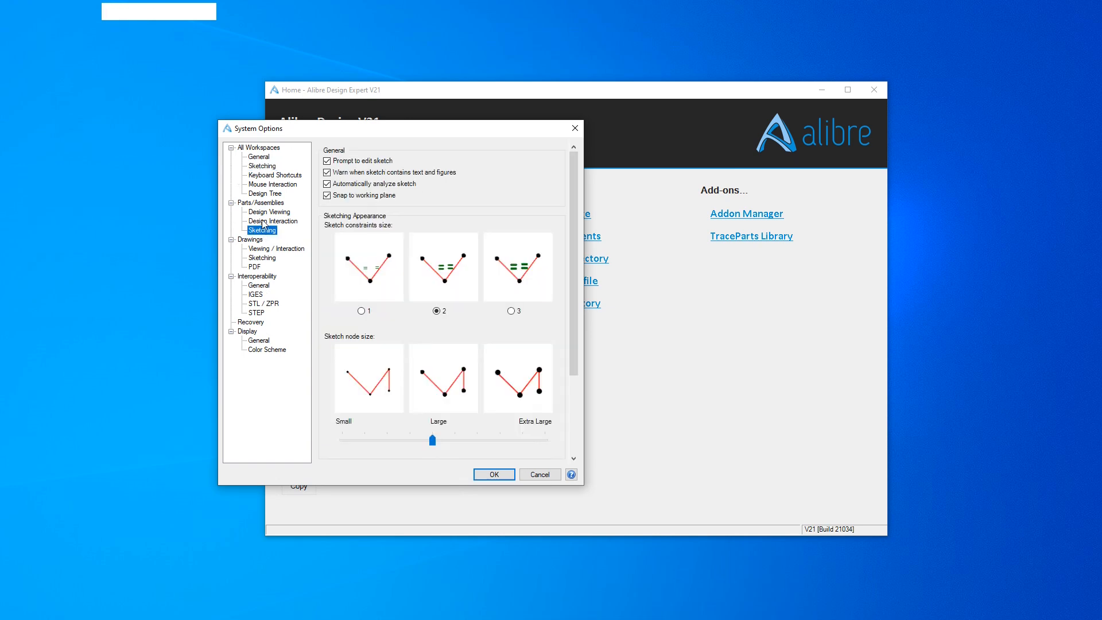
click(267, 175)
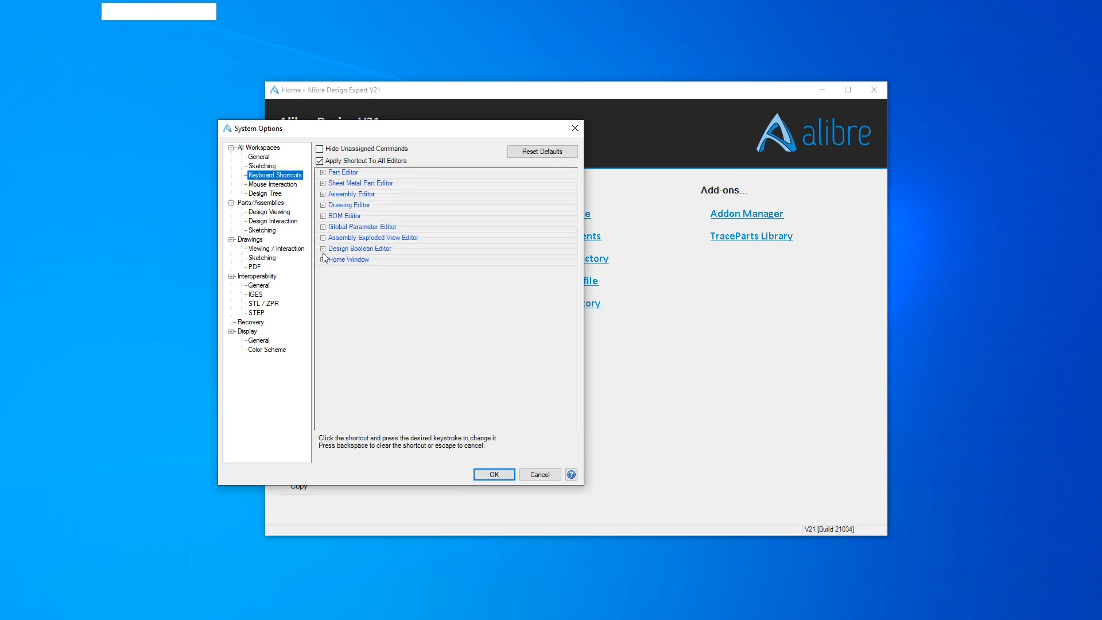
- Examine the shortcuts assigned to the Part Editor's sketch constraint commands, and close the options
click(323, 173)
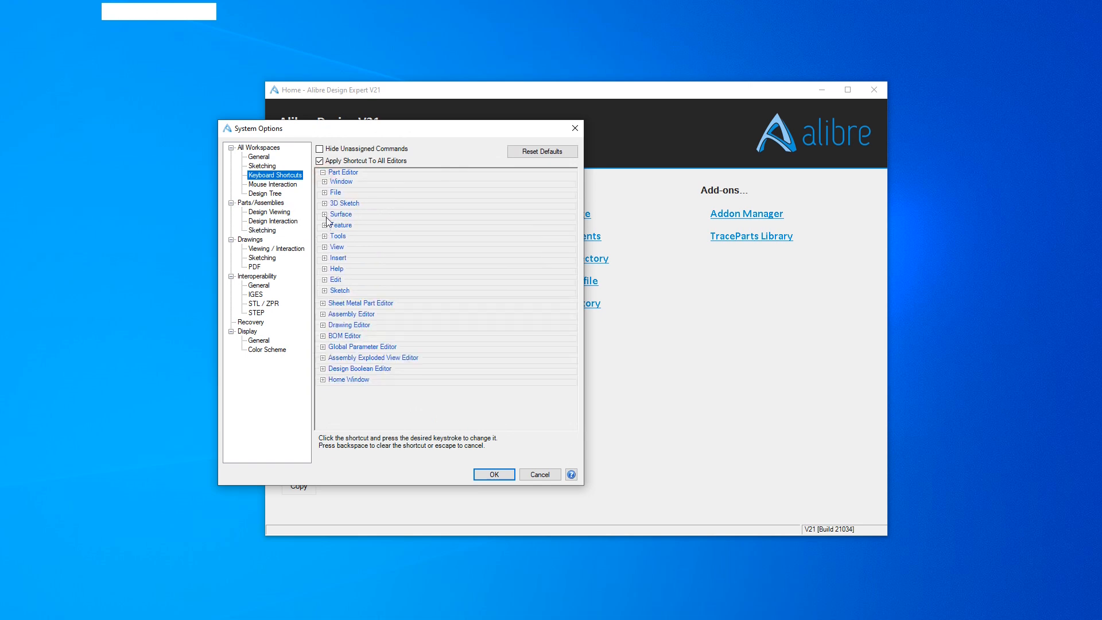
click(324, 291)
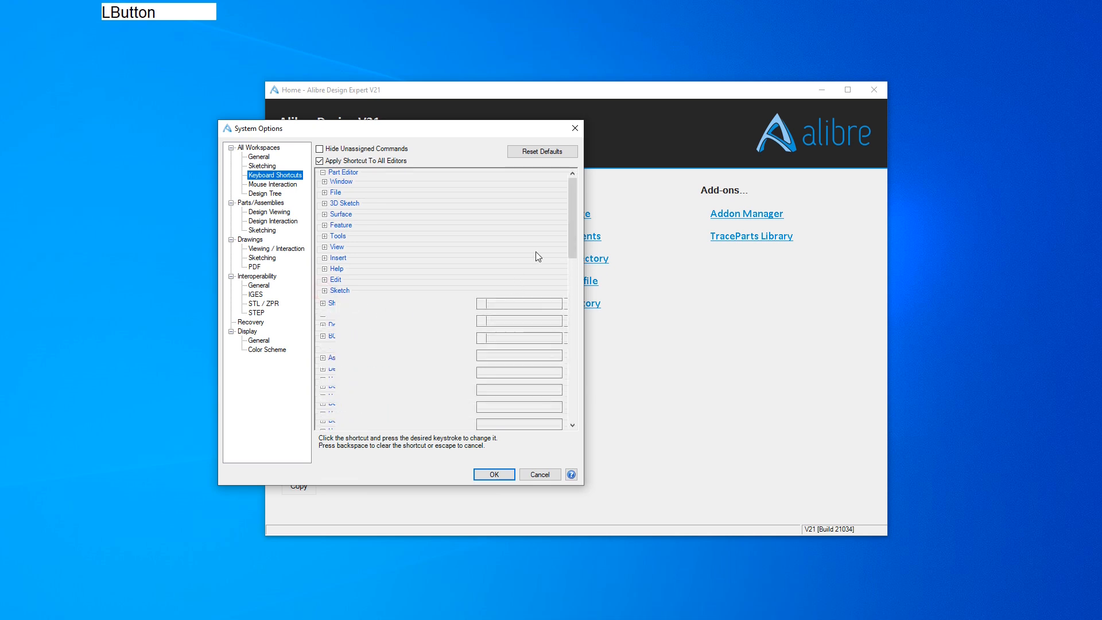
click(574, 212)
drag(571, 211, 565, 374)
click(547, 369)
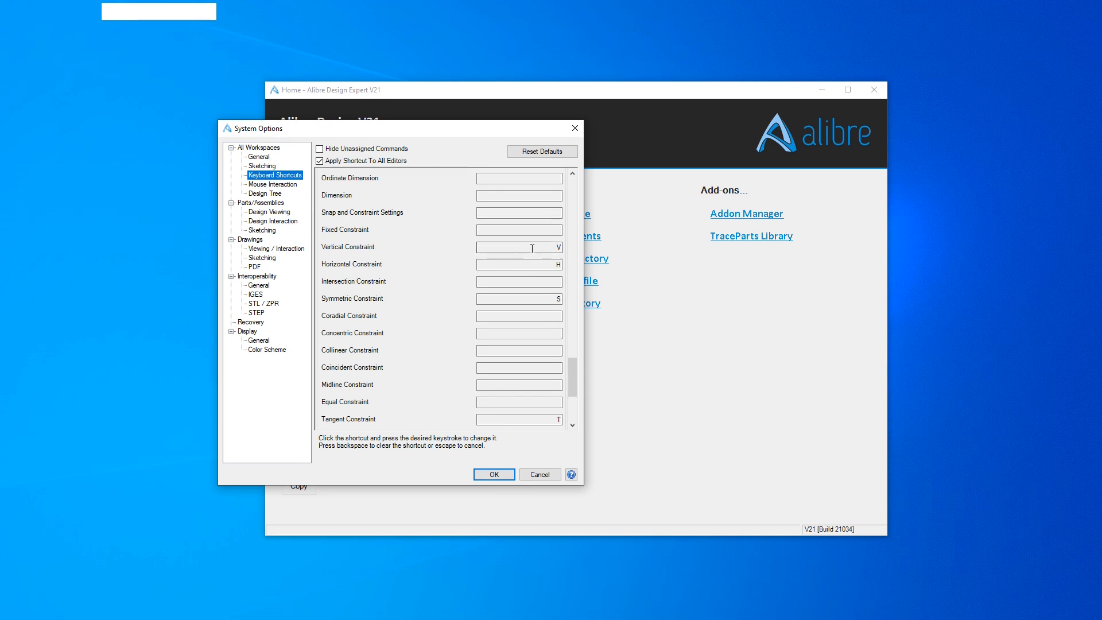
scroll(538, 297, down, 3)
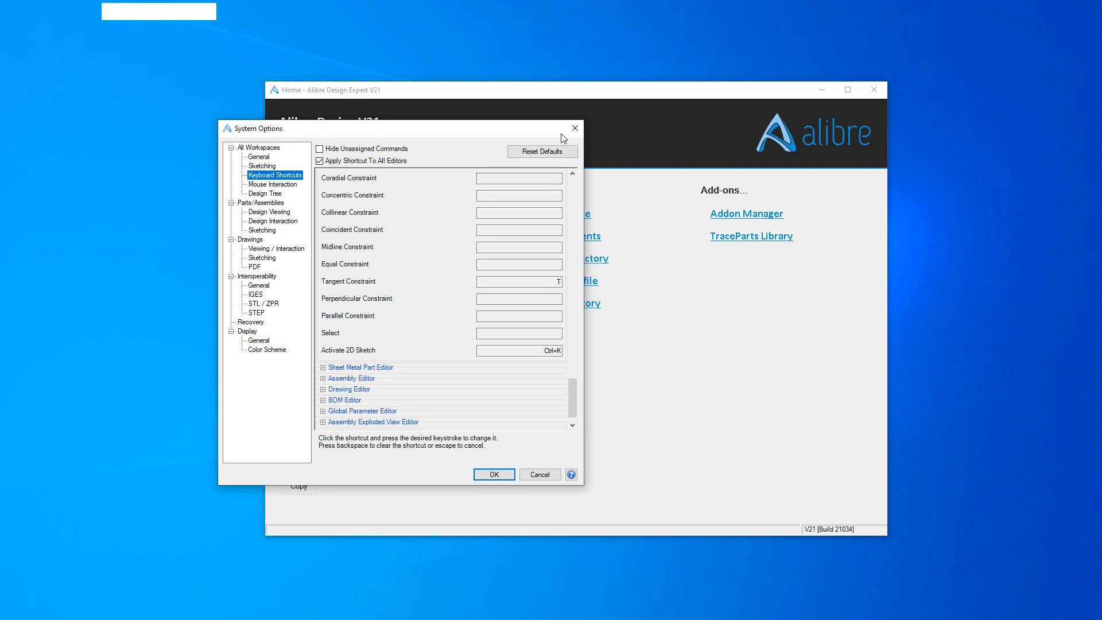
click(494, 474)
- Create a new part, switch to the isometric view and start a 2D sketch on the ZX-Plane
click(316, 164)
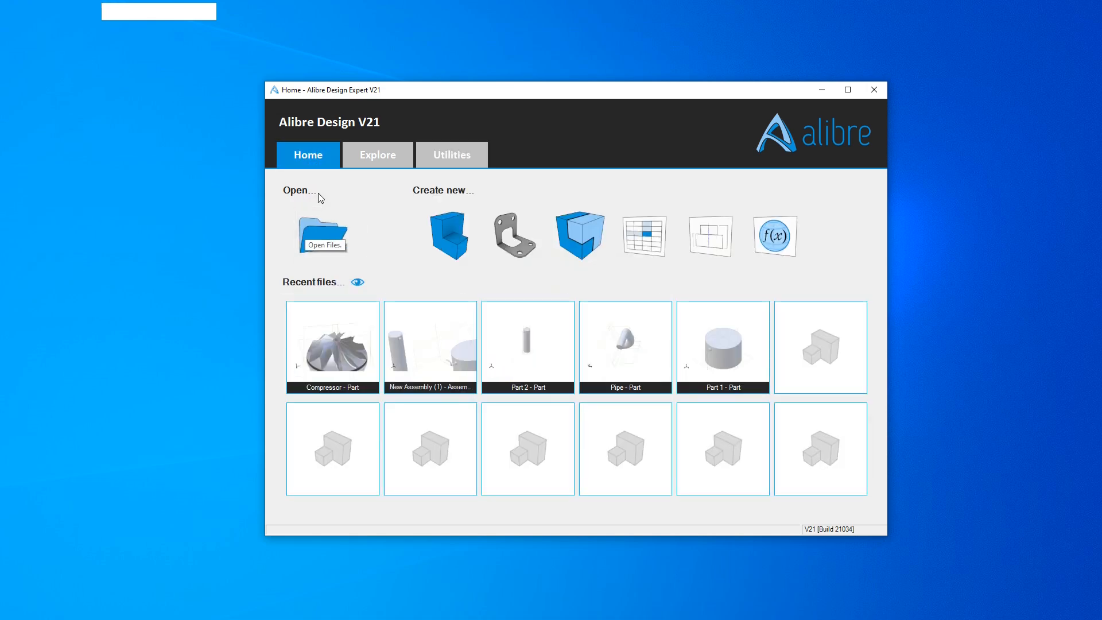
click(445, 240)
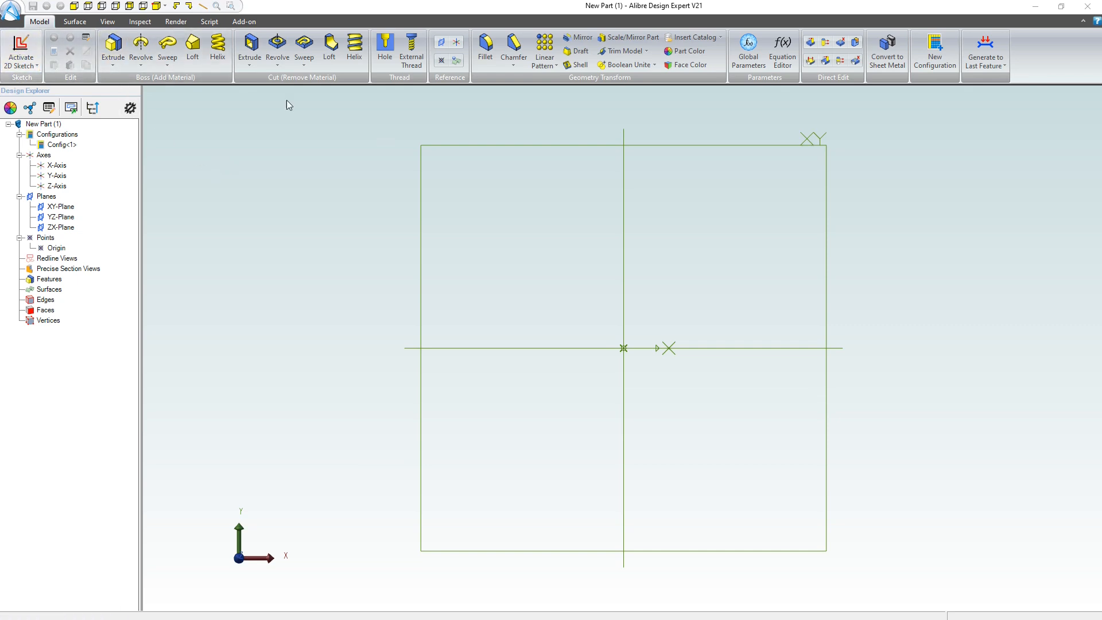
click(21, 49)
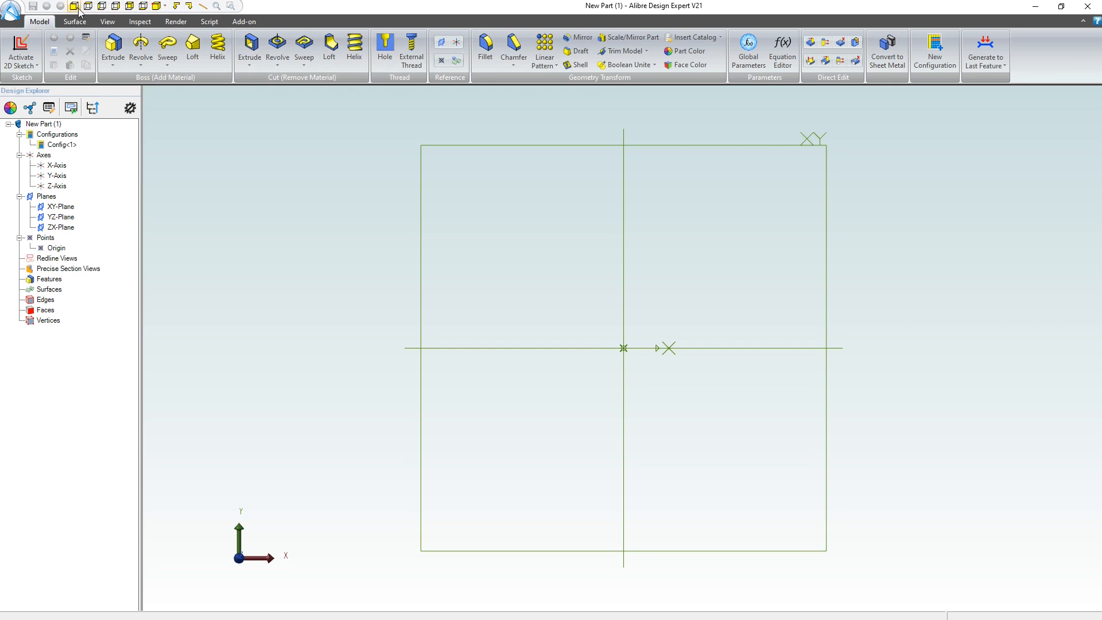
click(145, 6)
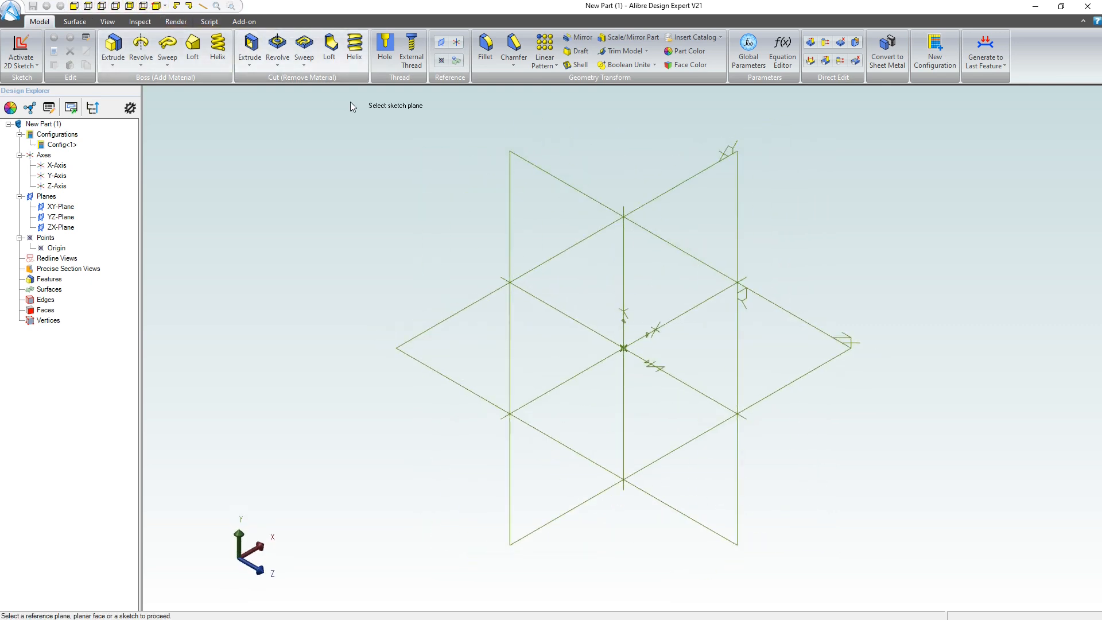
click(441, 374)
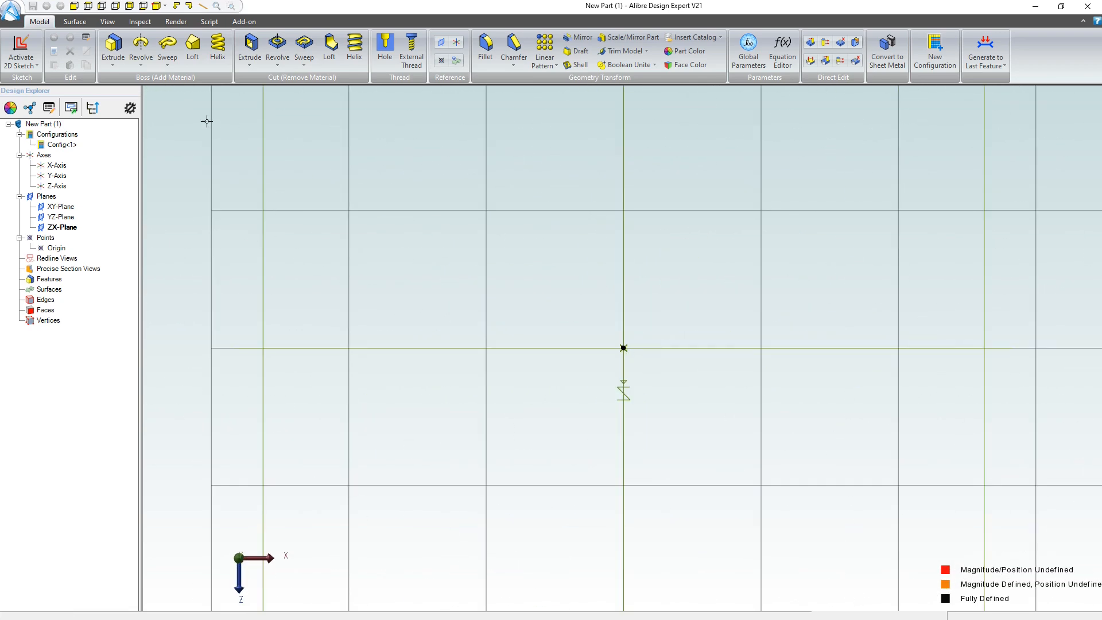
- Sketch a circle about 1.91 in in diameter centred on the origin
click(240, 46)
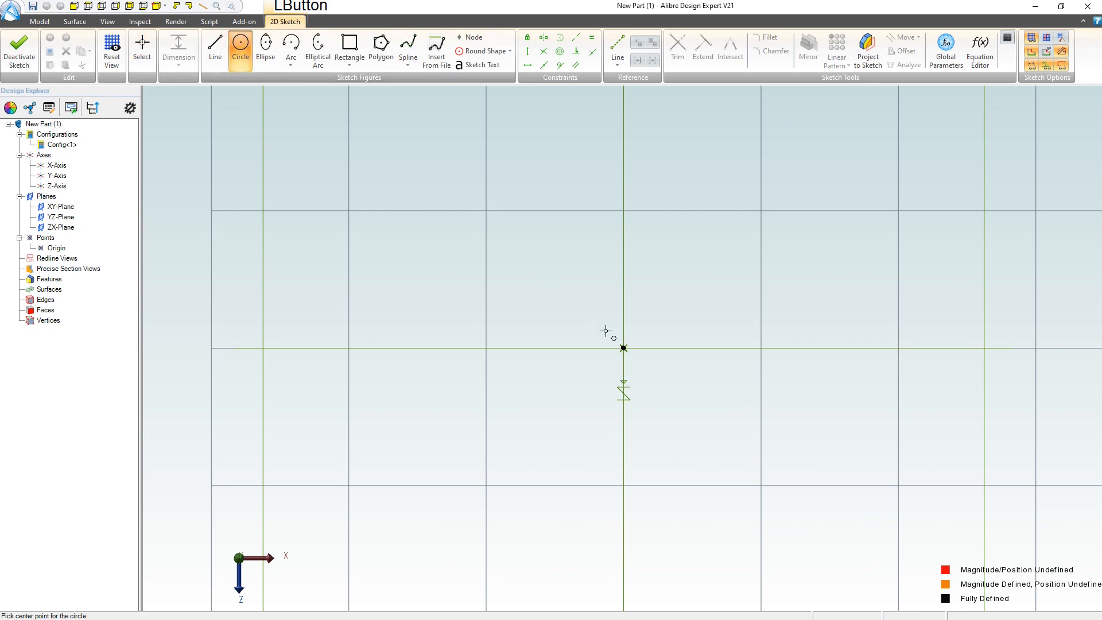
click(624, 348)
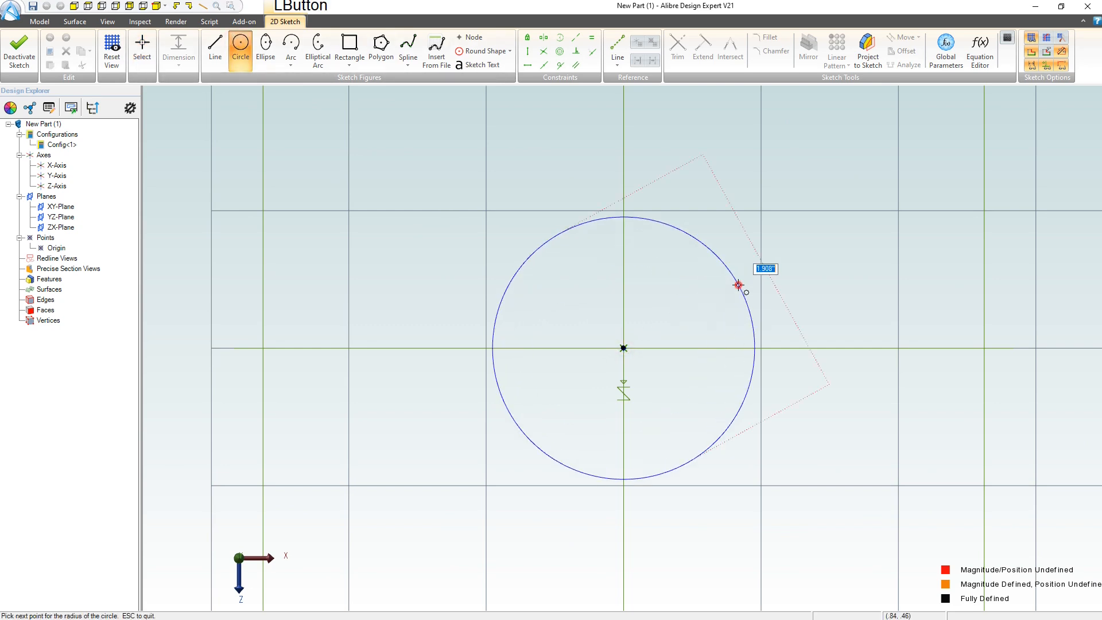
click(739, 285)
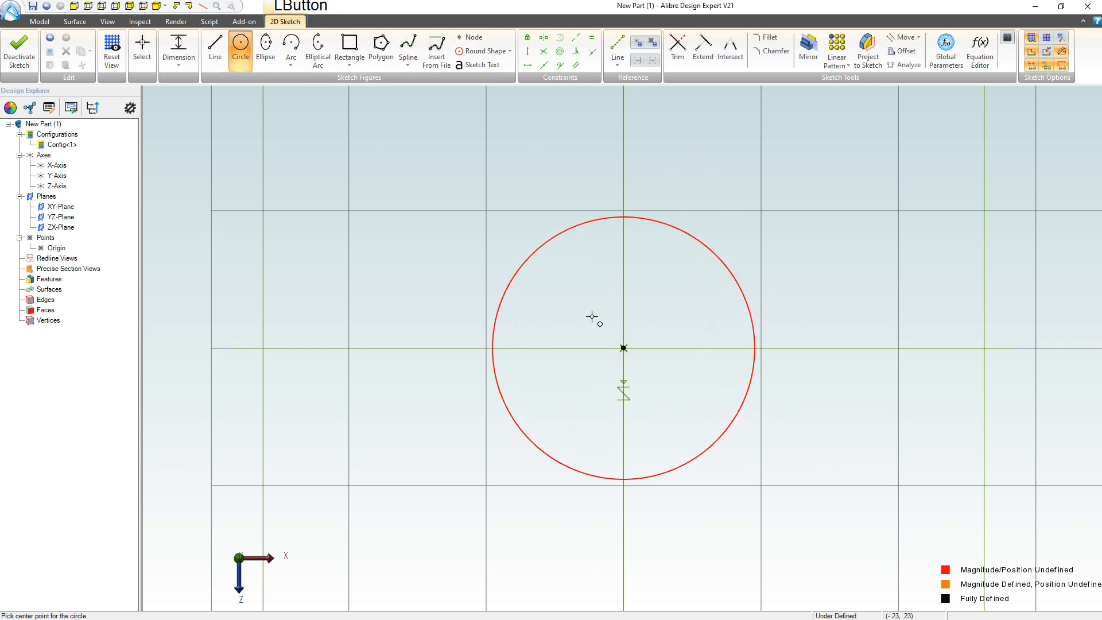
- Sketch four small circles inside the large circle, one roughly above, right of, below and left of the origin
click(618, 254)
click(633, 251)
click(694, 341)
click(710, 351)
click(614, 430)
click(631, 434)
click(544, 348)
click(545, 366)
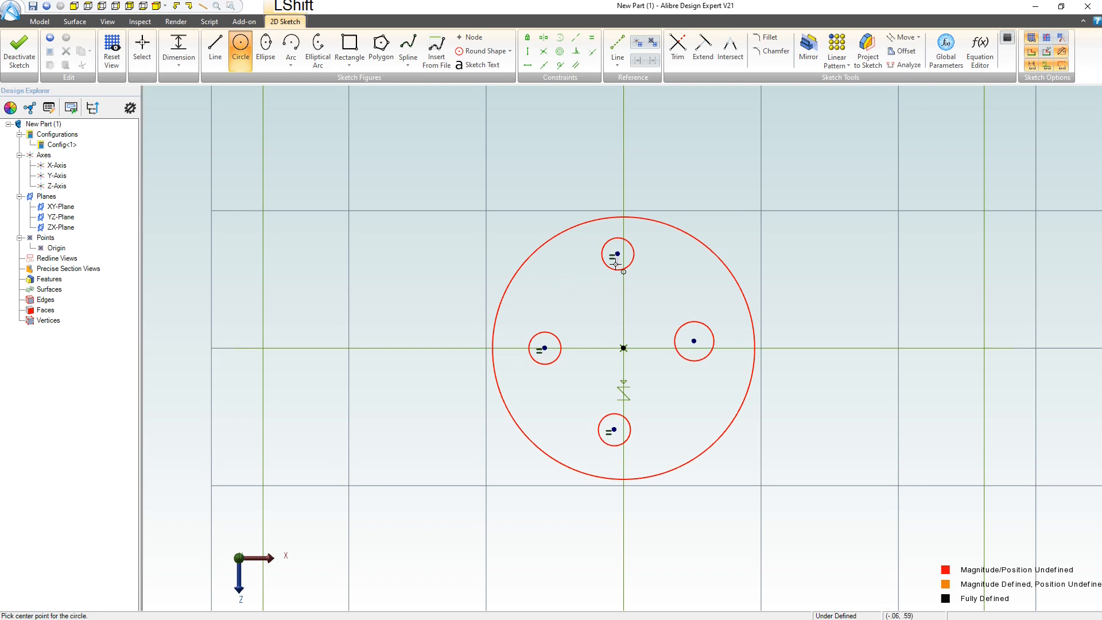
key(Escape)
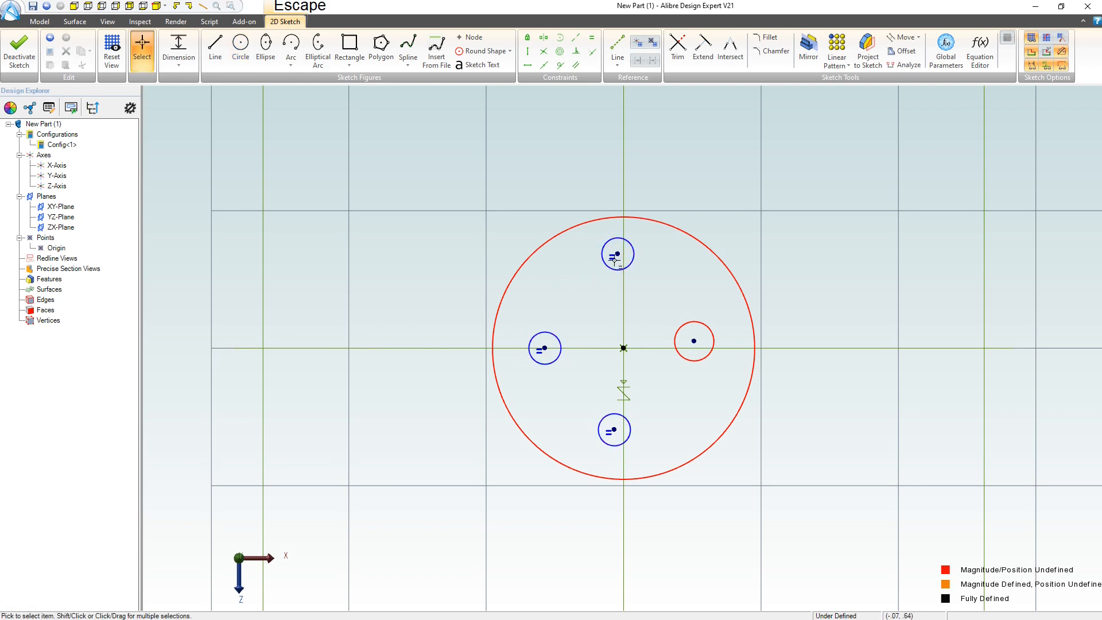
- Align the upper small circle's centre with the origin using a vertical constraint
shift+click(618, 253)
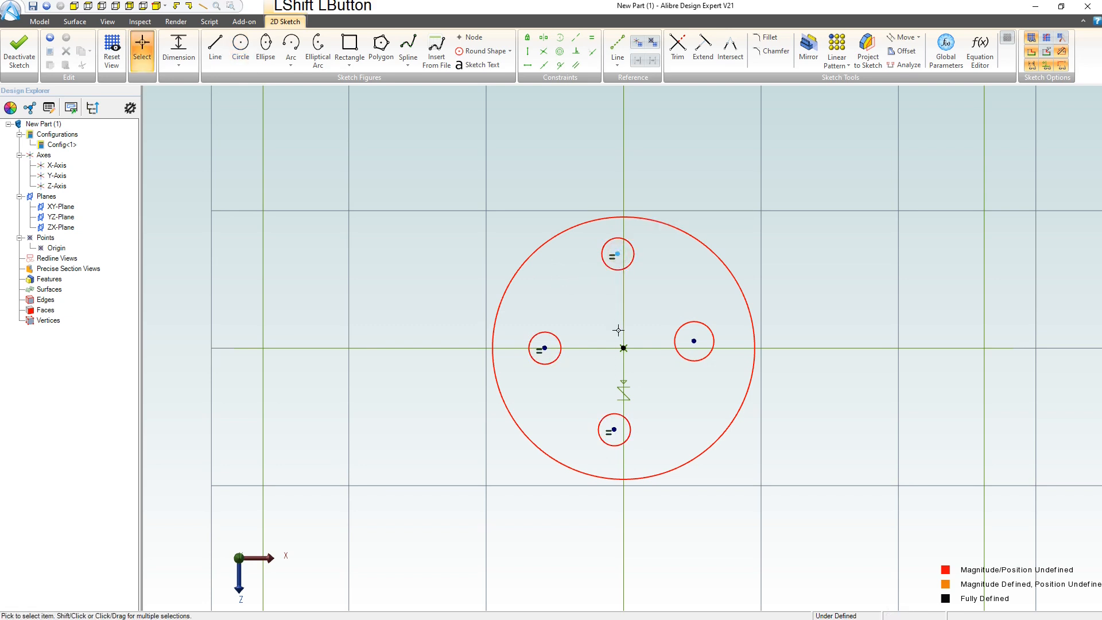
shift+click(624, 347)
key(v)
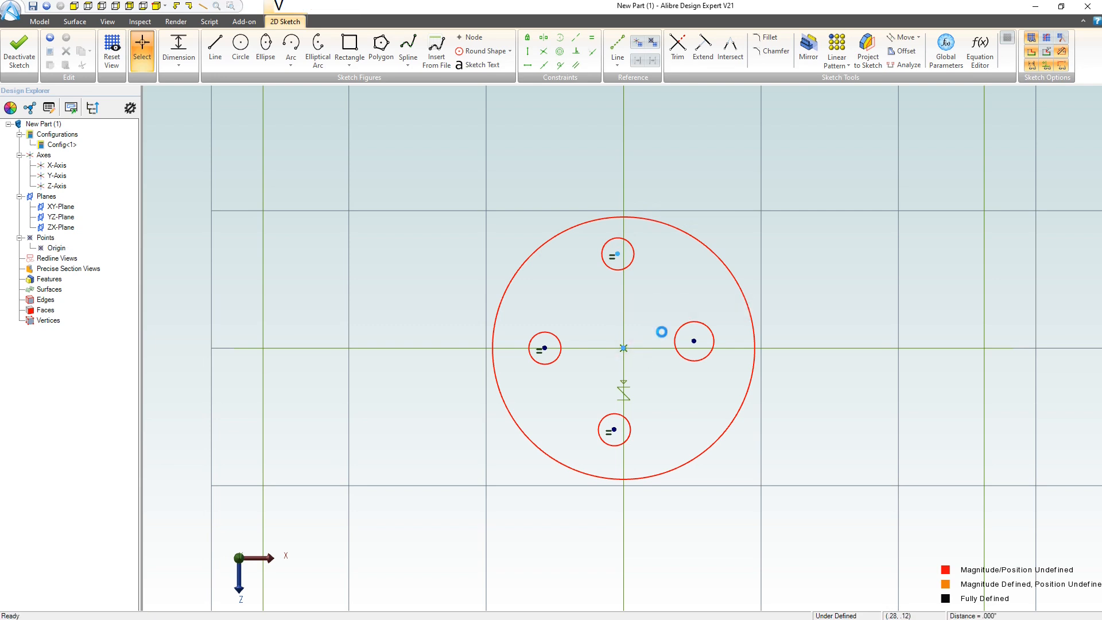
- Try a vertical constraint between the origin and the right small circle's centre, and undo it
shift+click(624, 347)
shift+click(694, 341)
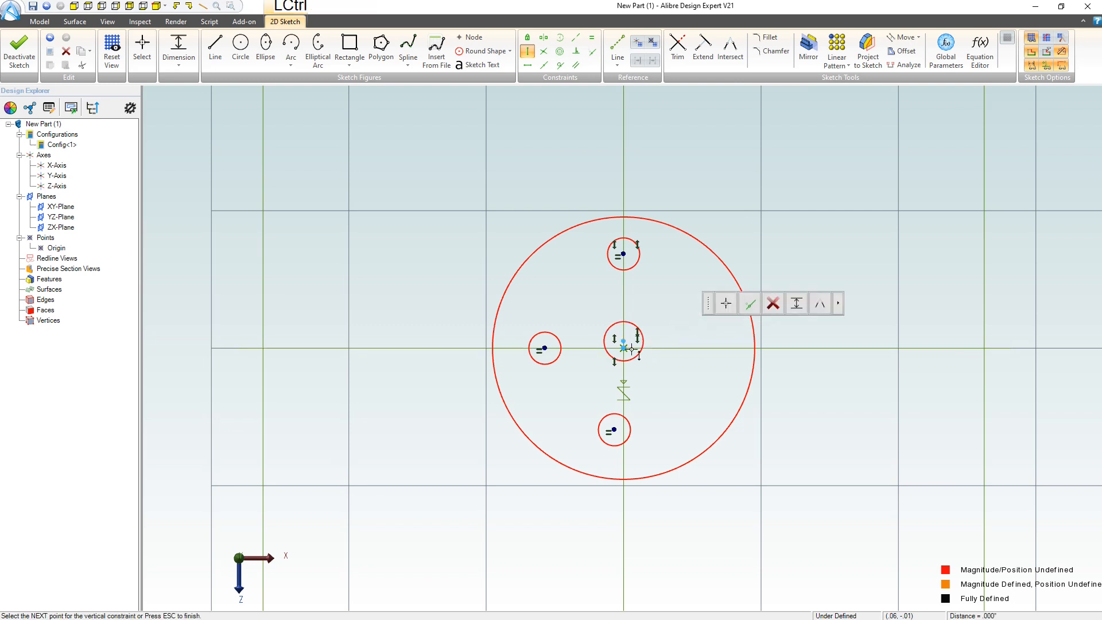
key(ctrl+z)
key(Escape)
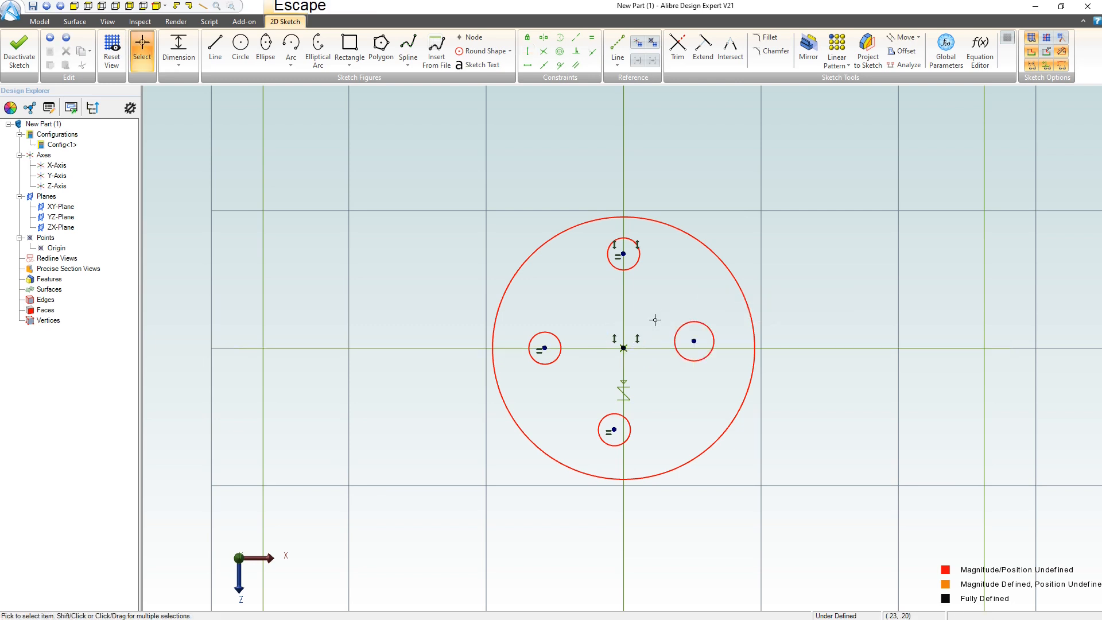
- Align the right small circle's centre with the origin using a horizontal constraint
click(625, 348)
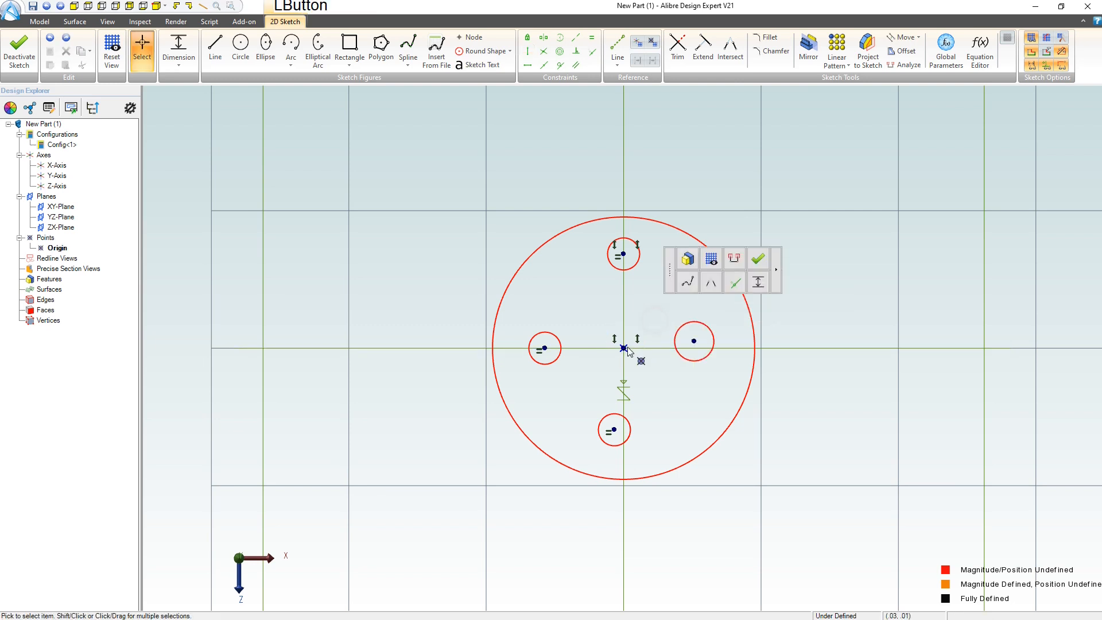
shift+click(695, 342)
key(h)
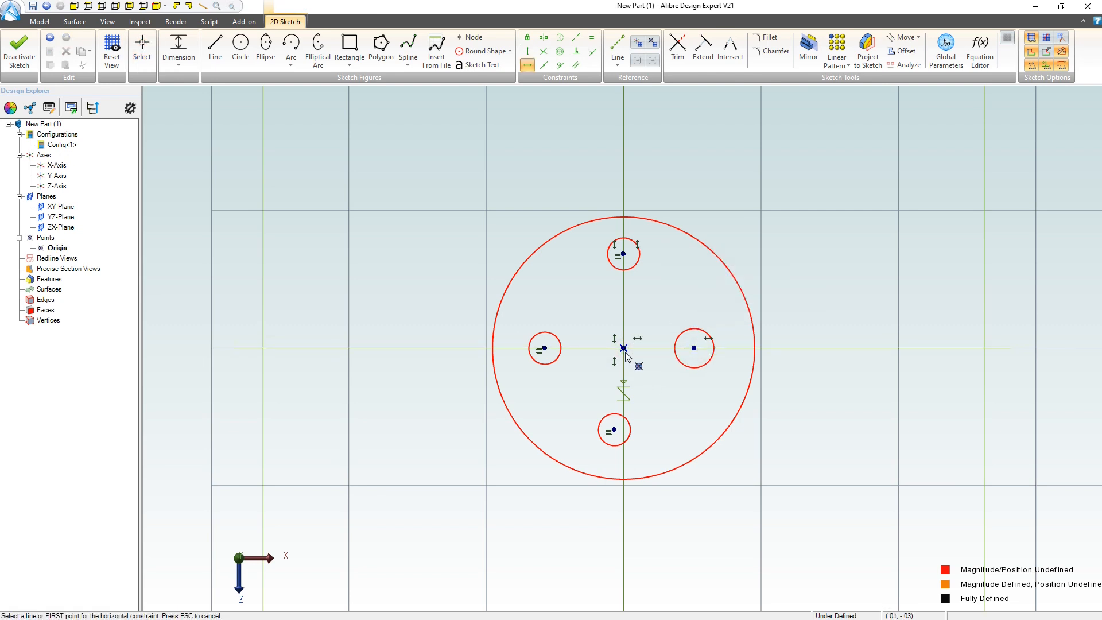
key(Escape)
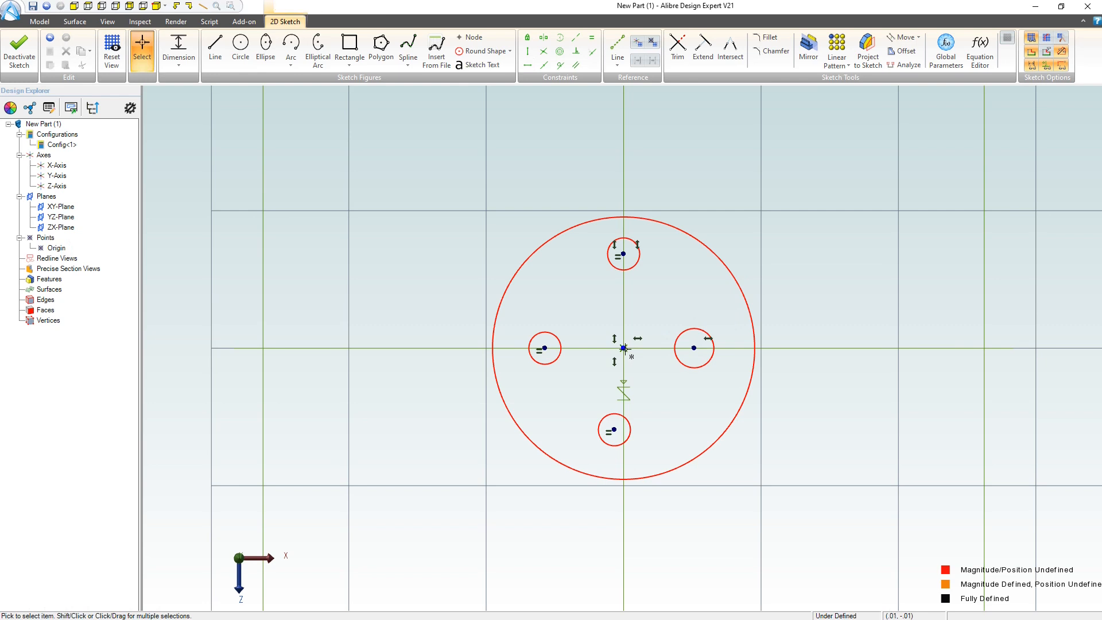
- Align the lower small circle's centre with the origin using a vertical constraint
click(624, 348)
click(604, 323)
key(v)
click(623, 348)
click(615, 429)
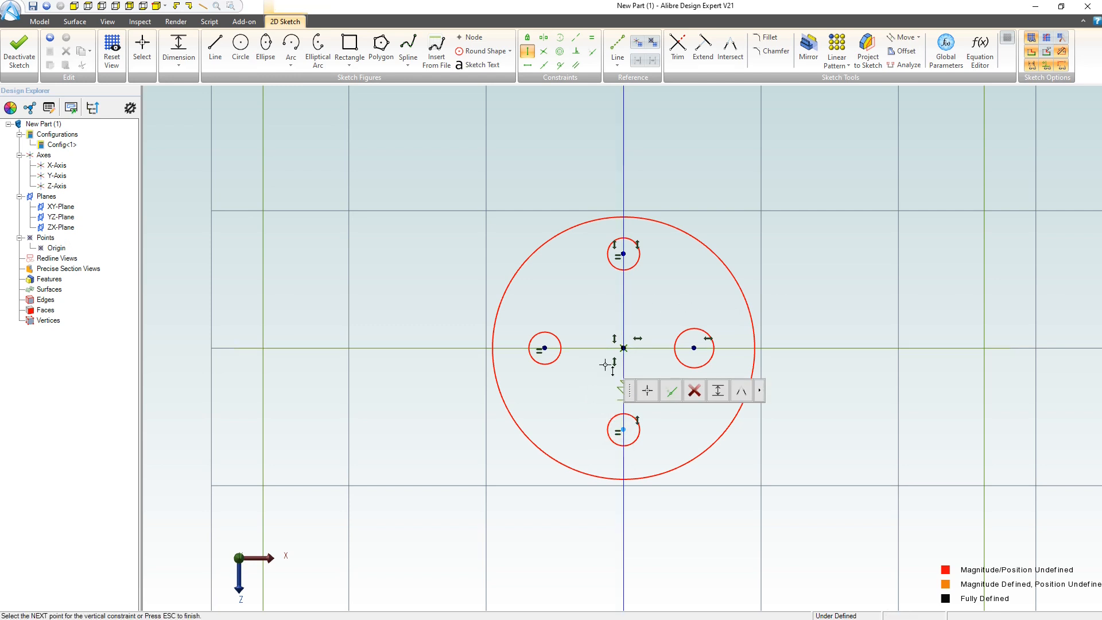
- Align the left small circle's centre with the origin using a horizontal constraint
key(h)
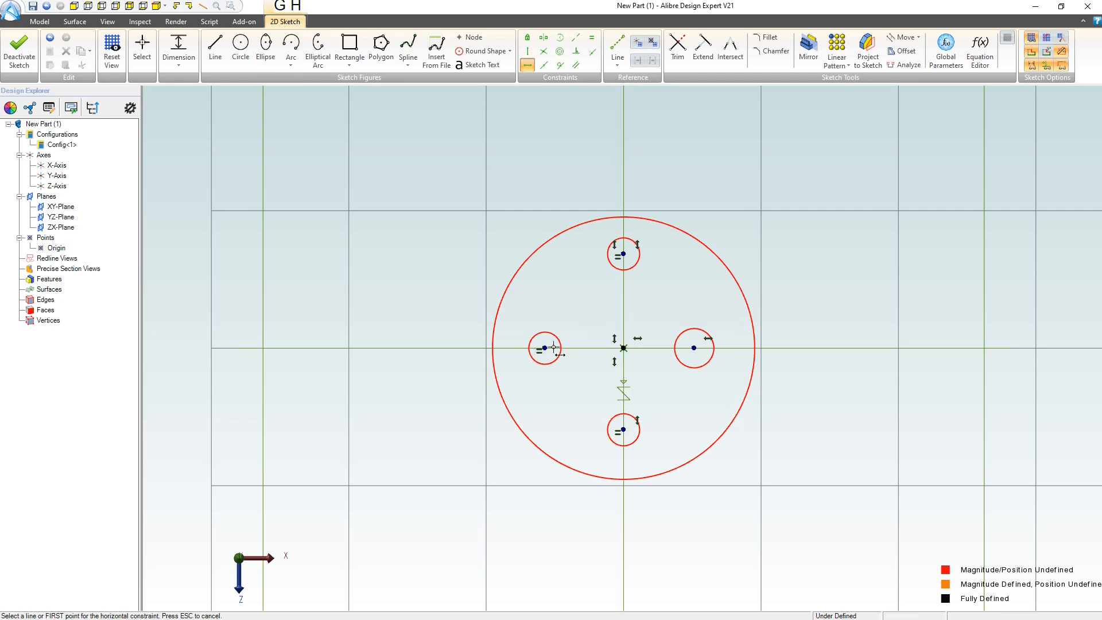
click(544, 348)
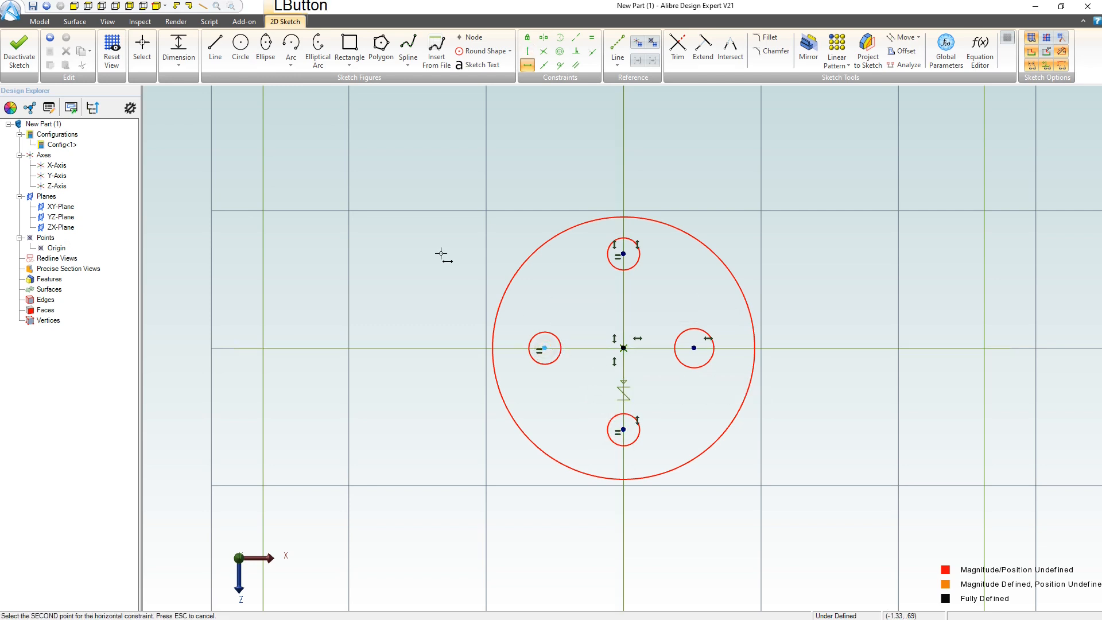
click(624, 347)
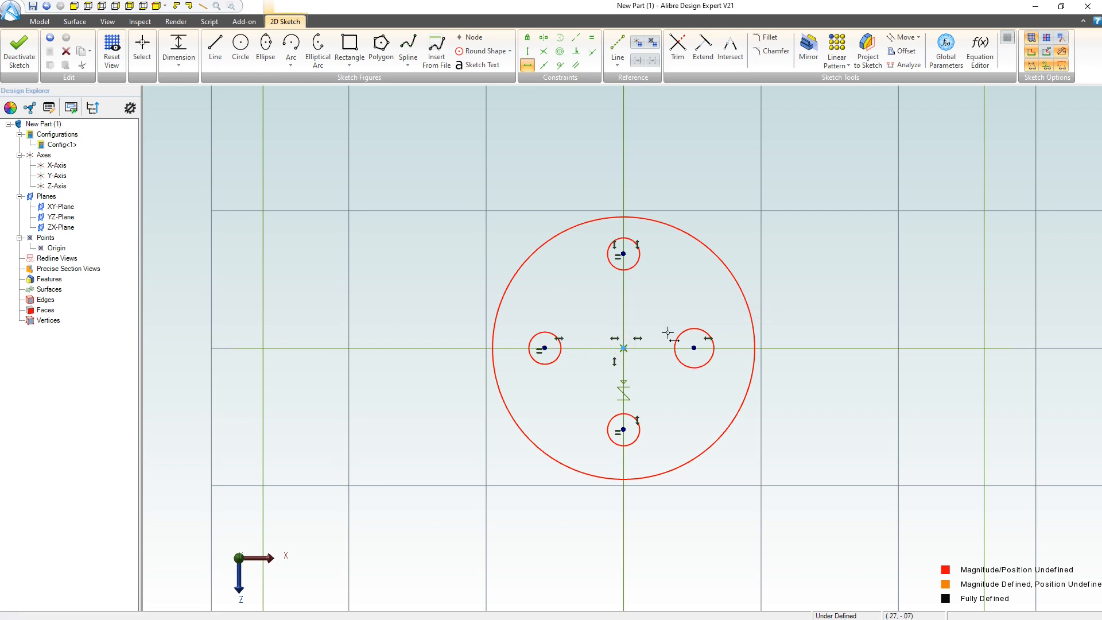
key(Escape)
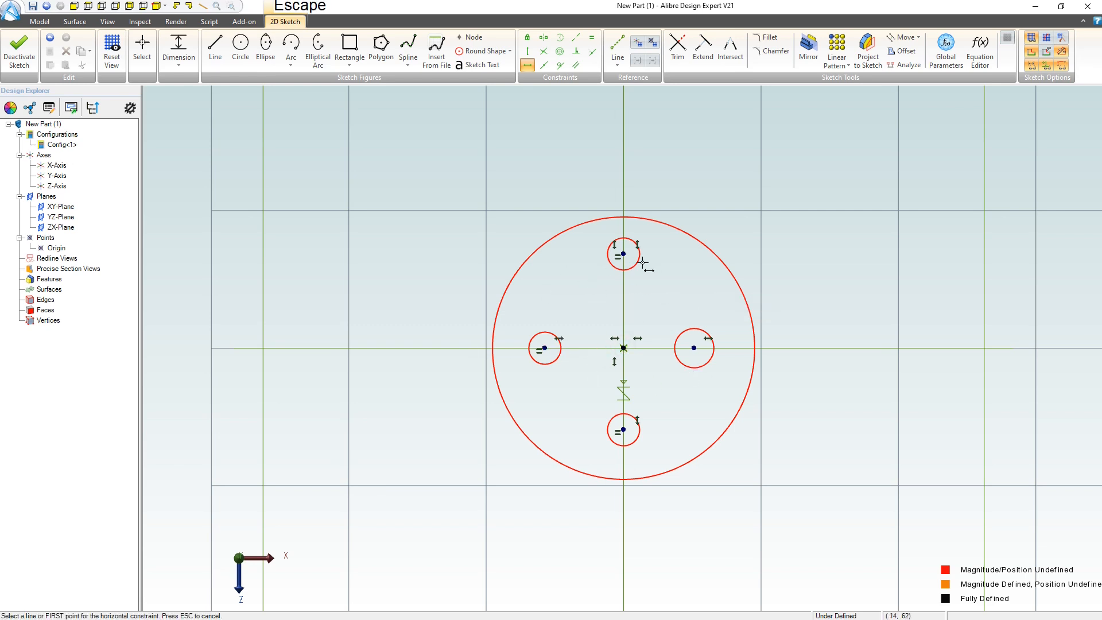
click(594, 284)
- Make the right small circle the same size as the other small circles with an equal constraint
click(591, 37)
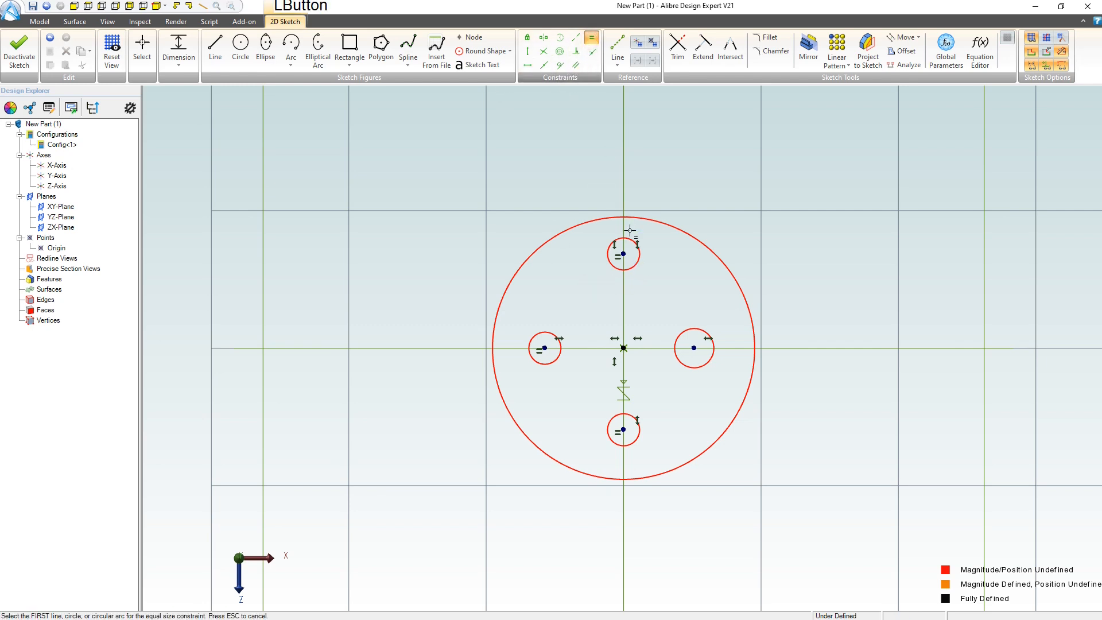
click(630, 239)
click(681, 335)
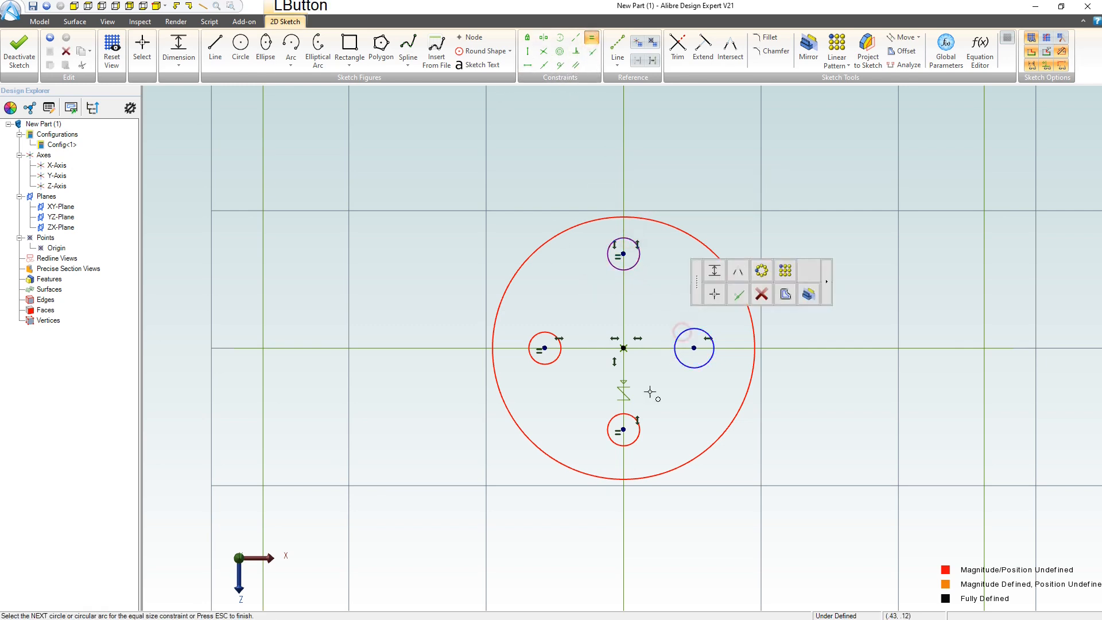
click(616, 414)
click(568, 330)
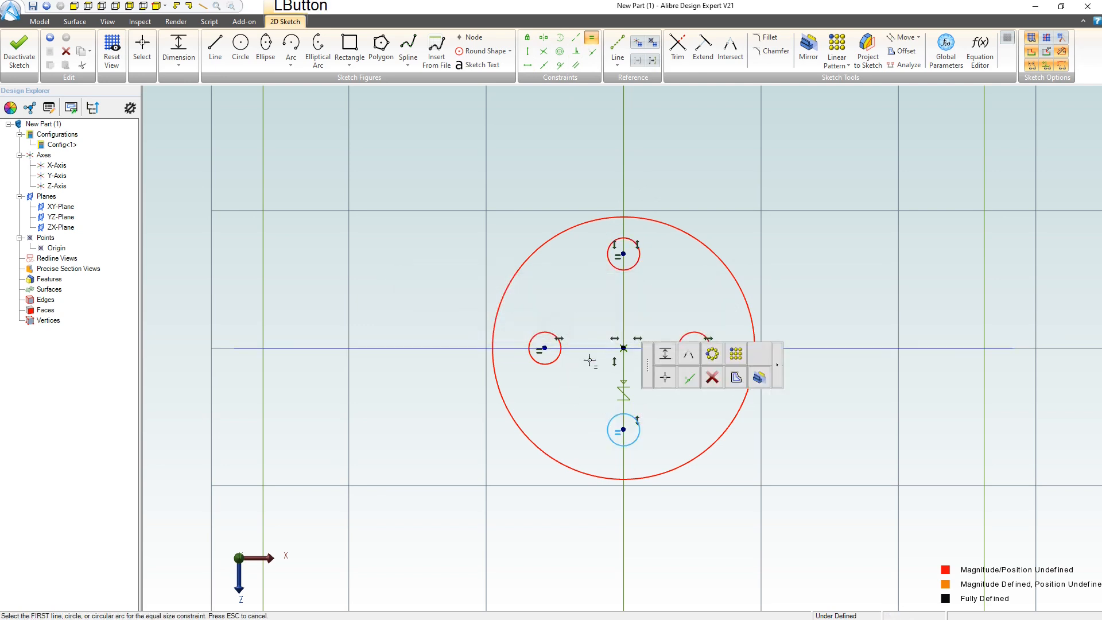
click(554, 362)
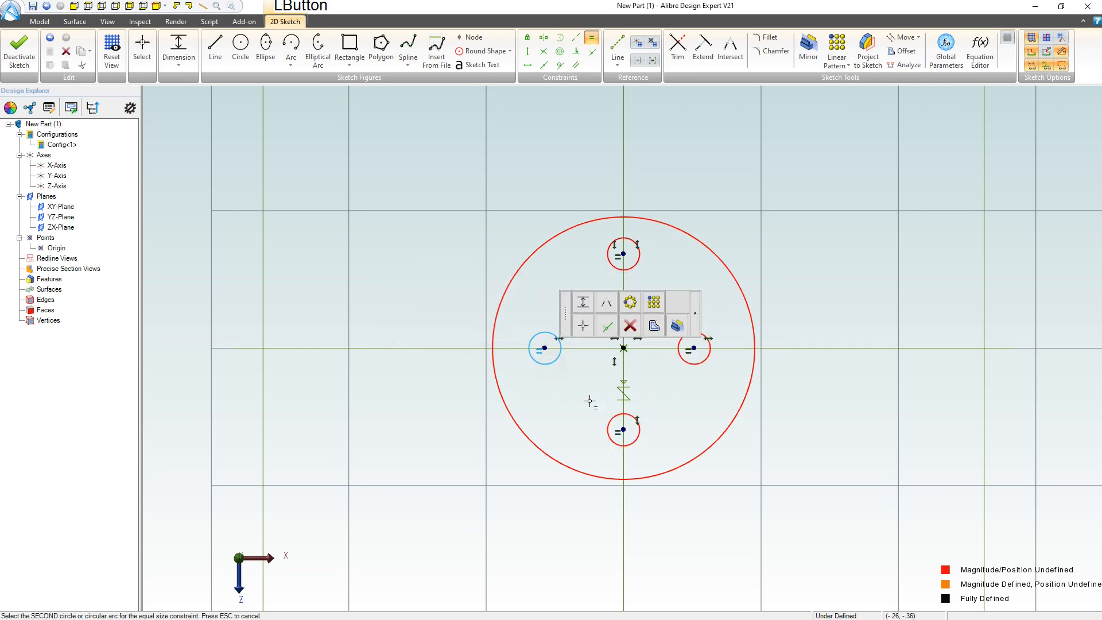
key(Escape)
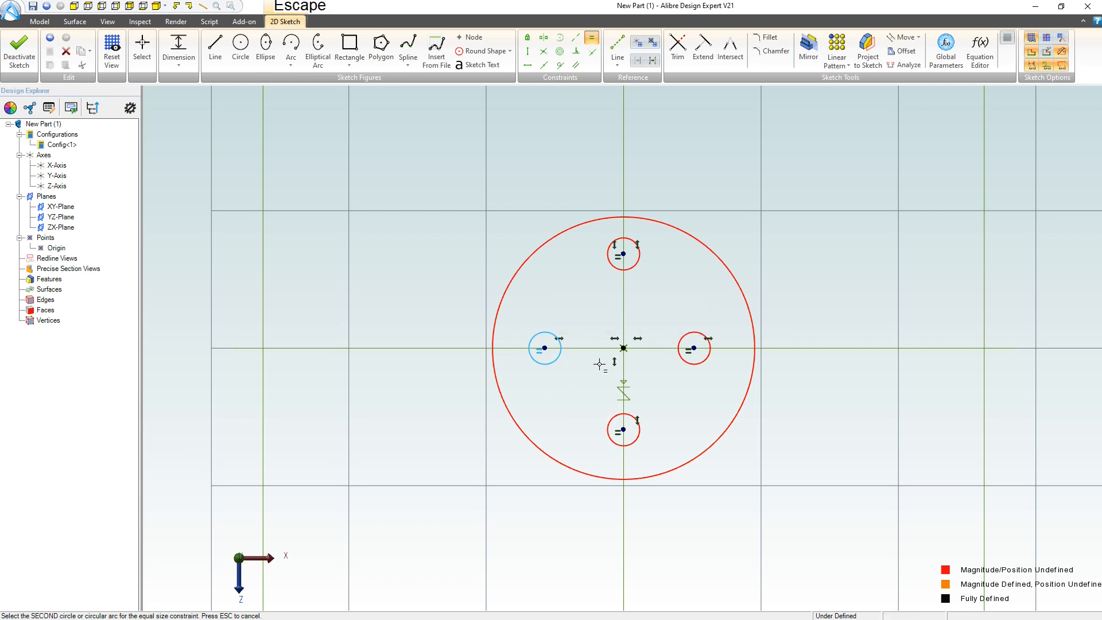
- Dimension the large circle's diameter to 6 inches
key(Escape)
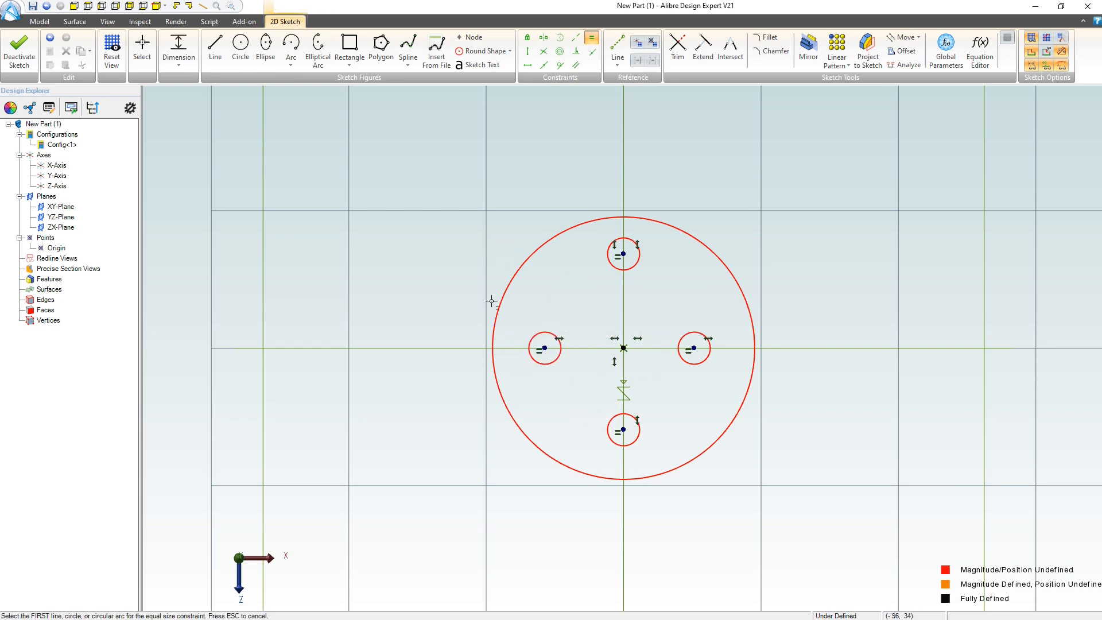
click(183, 48)
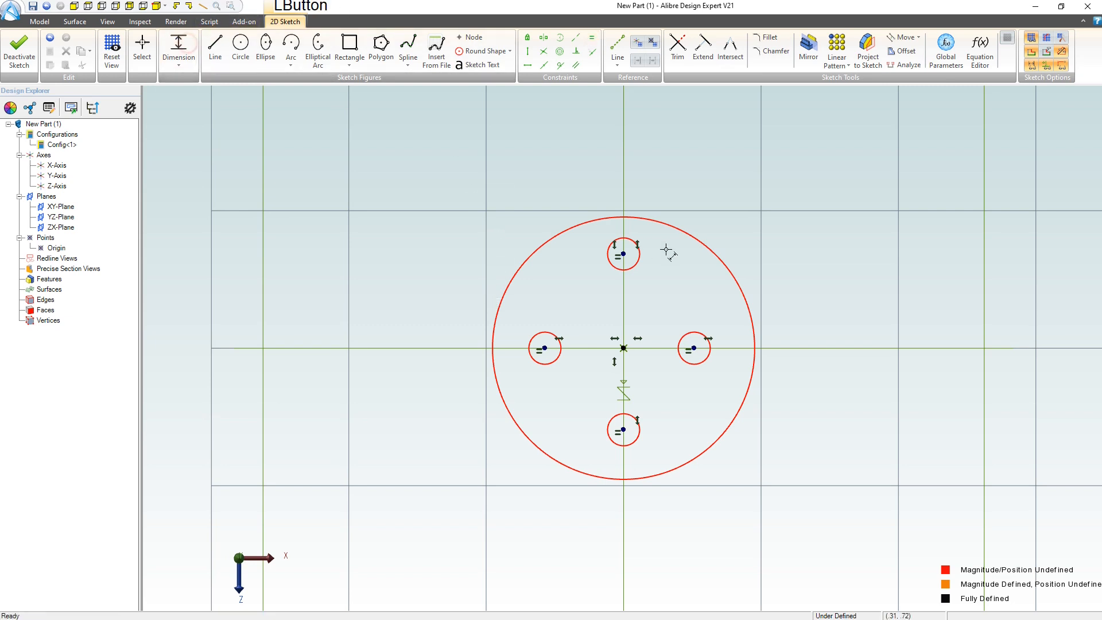
click(706, 243)
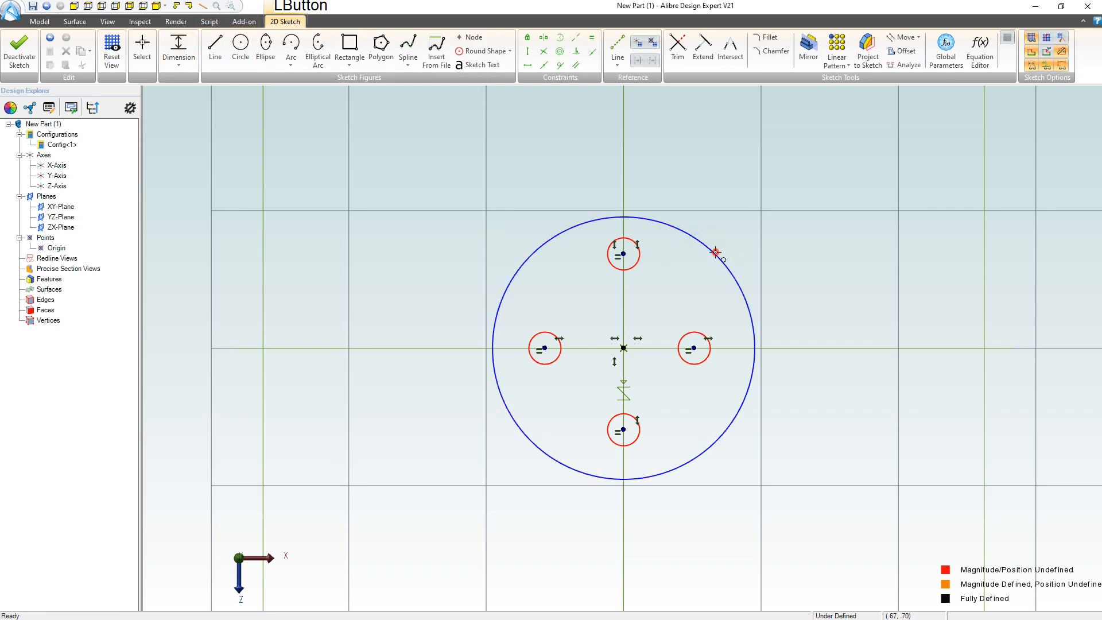
click(837, 271)
text(6)
key(Return)
scroll(664, 318, down, 2)
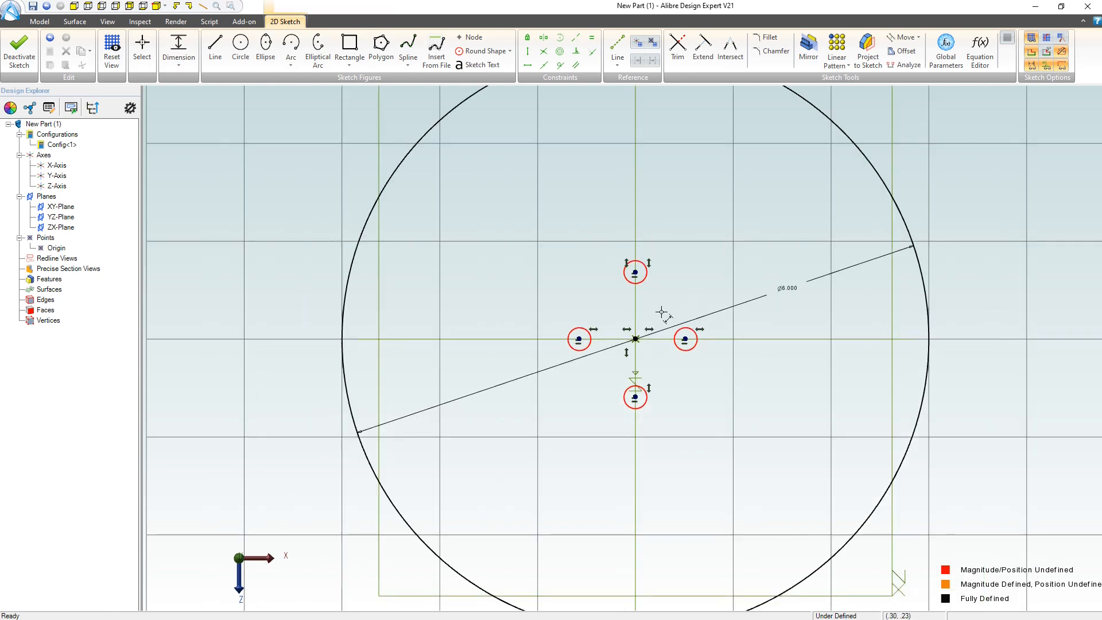
key(shift+v)
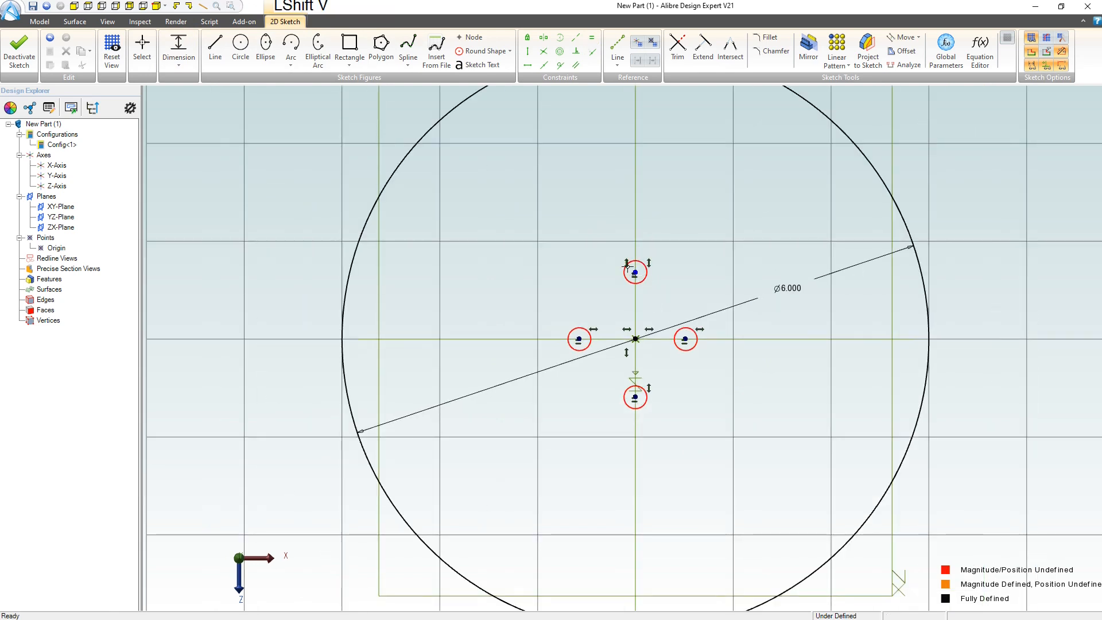
click(179, 49)
click(636, 279)
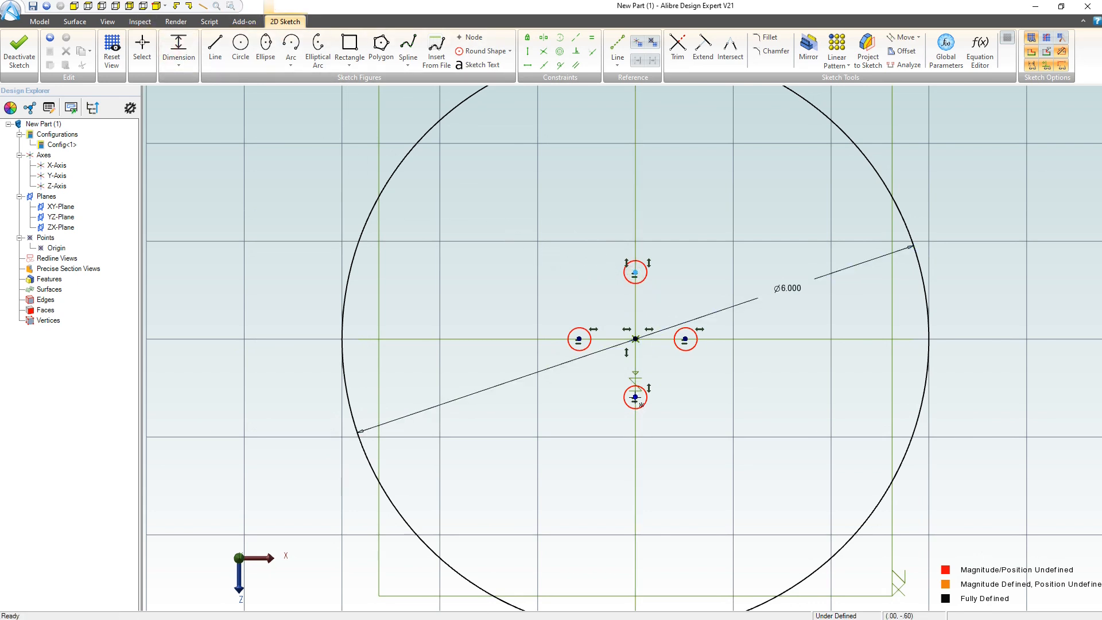
key(Escape)
key(Escape)
- Delete the four small circles and sketch one new small circle about 1.66 inches directly above the origin
drag(435, 194, 721, 472)
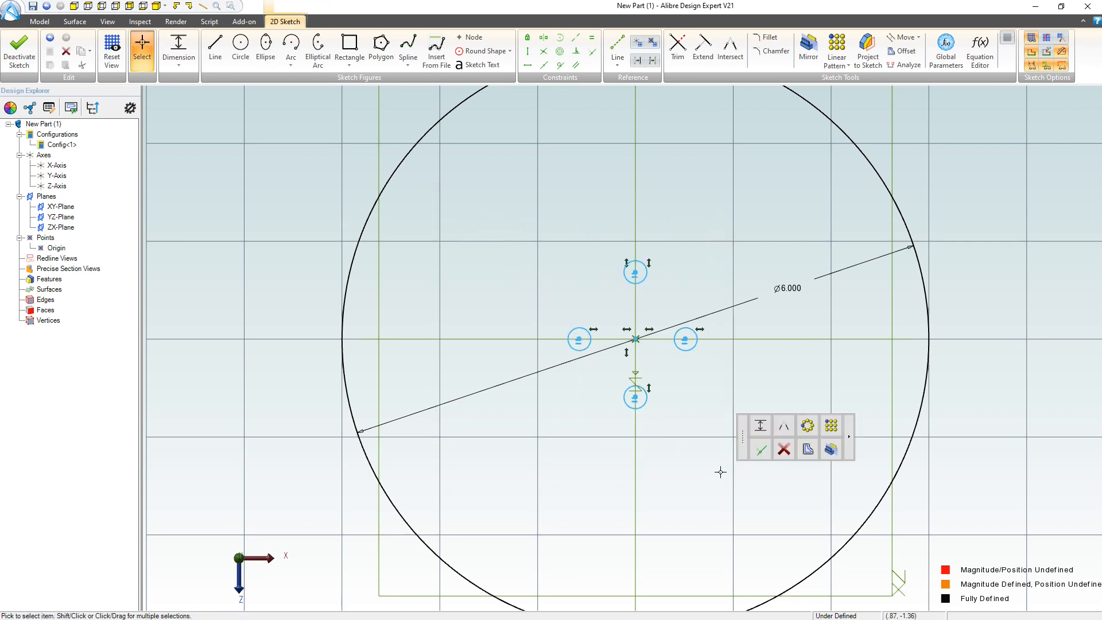
key(Delete)
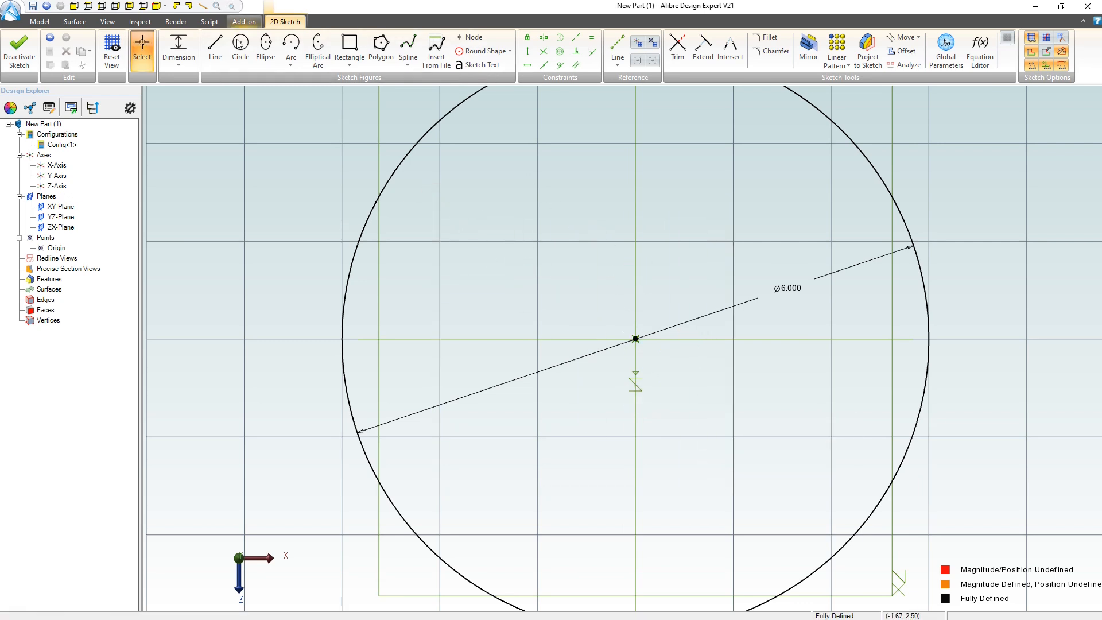
click(241, 45)
click(635, 177)
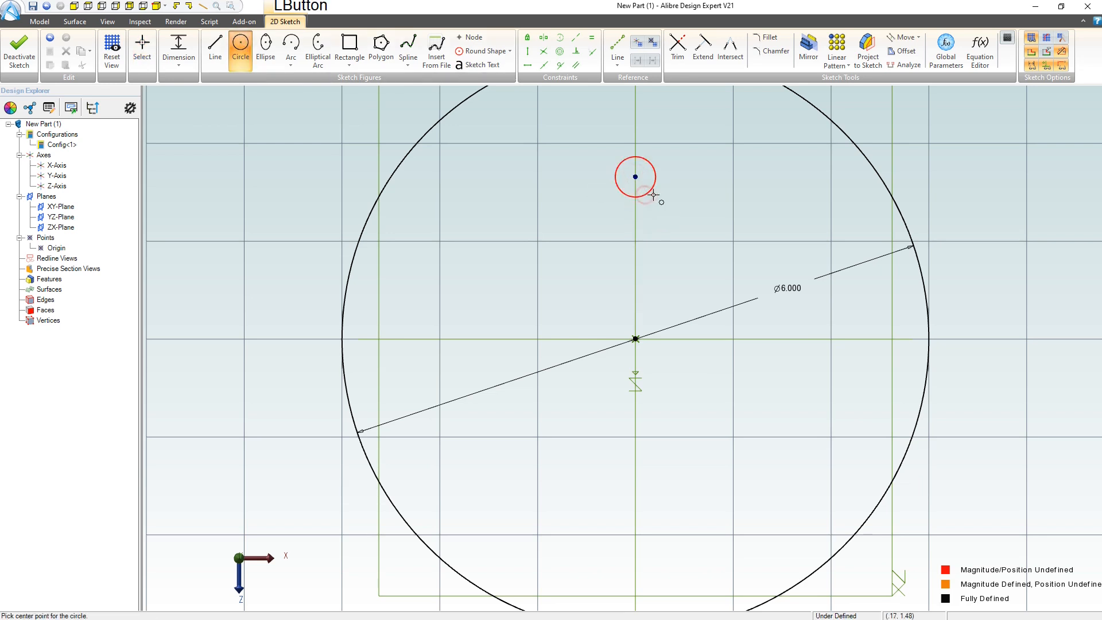
key(Escape)
- Align the new small circle's centre with the origin using a vertical constraint
key(v)
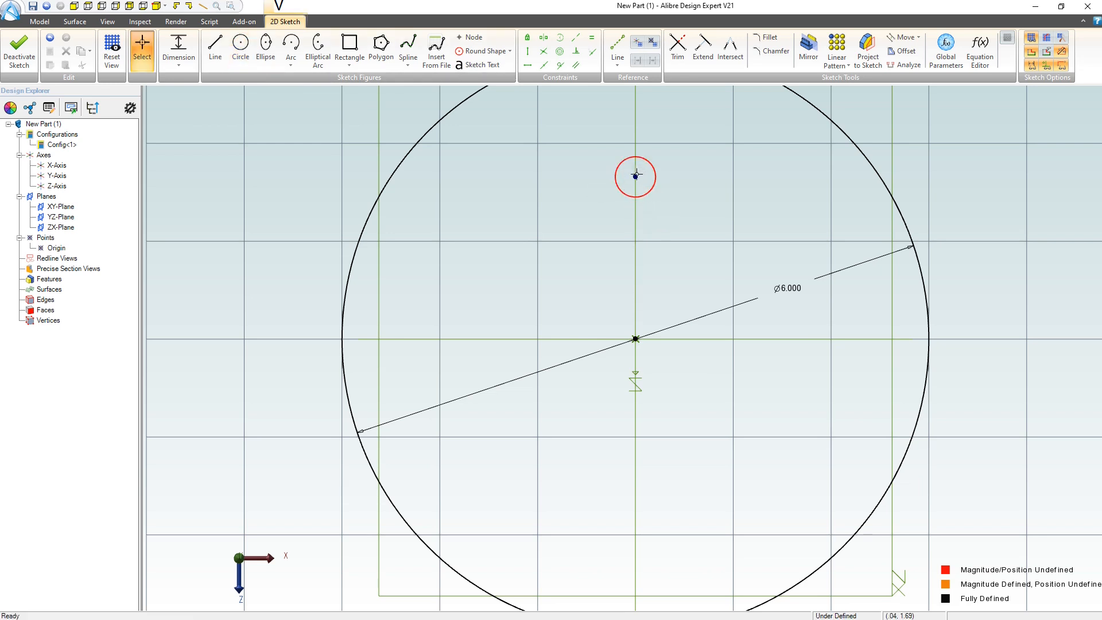
click(636, 176)
click(635, 338)
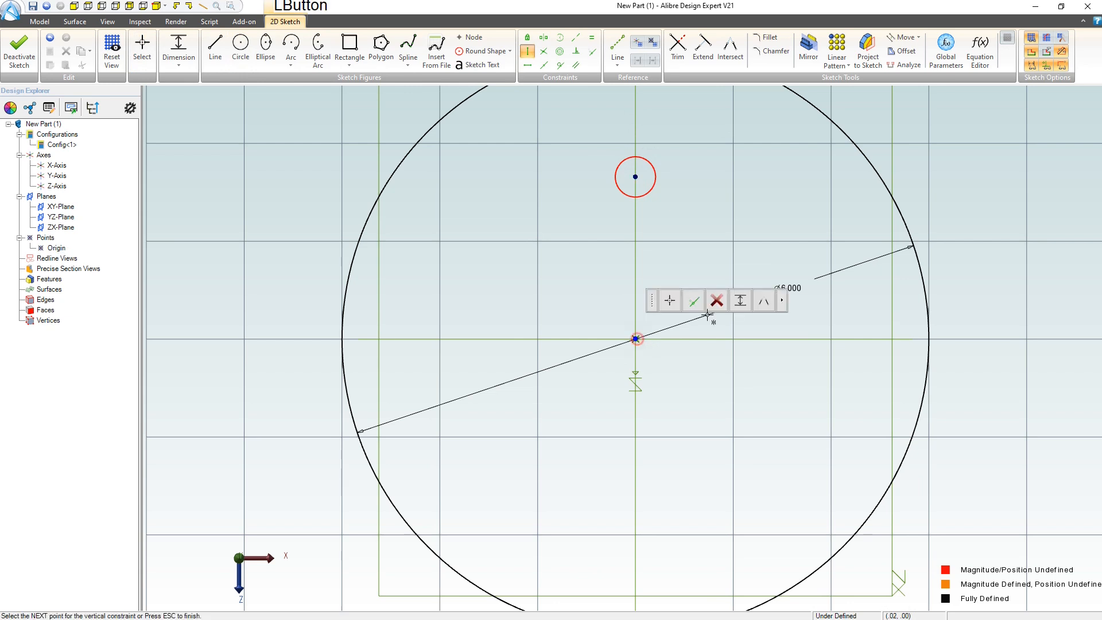
key(Escape)
scroll(638, 188, down, 2)
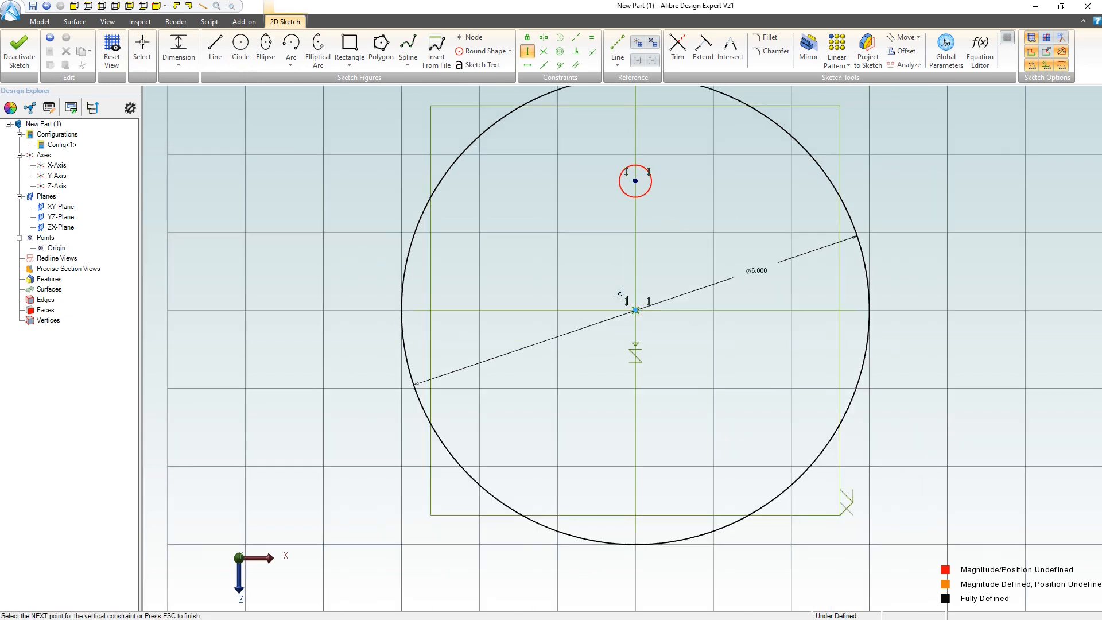
- Dimension the small circle's diameter to .5 inch
click(178, 48)
click(642, 176)
click(698, 146)
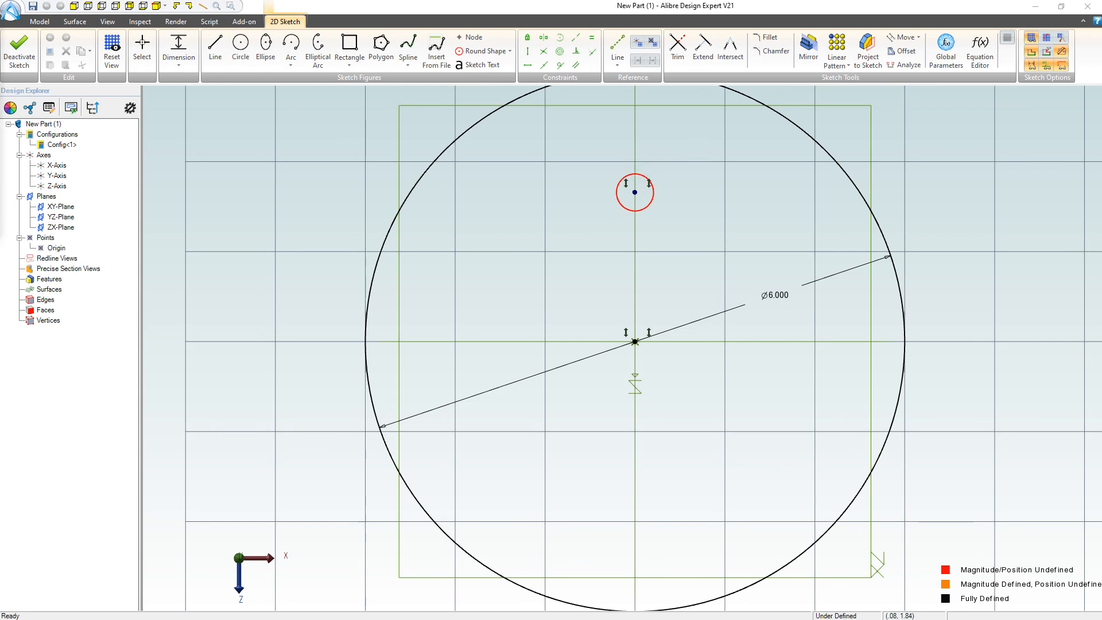
click(180, 50)
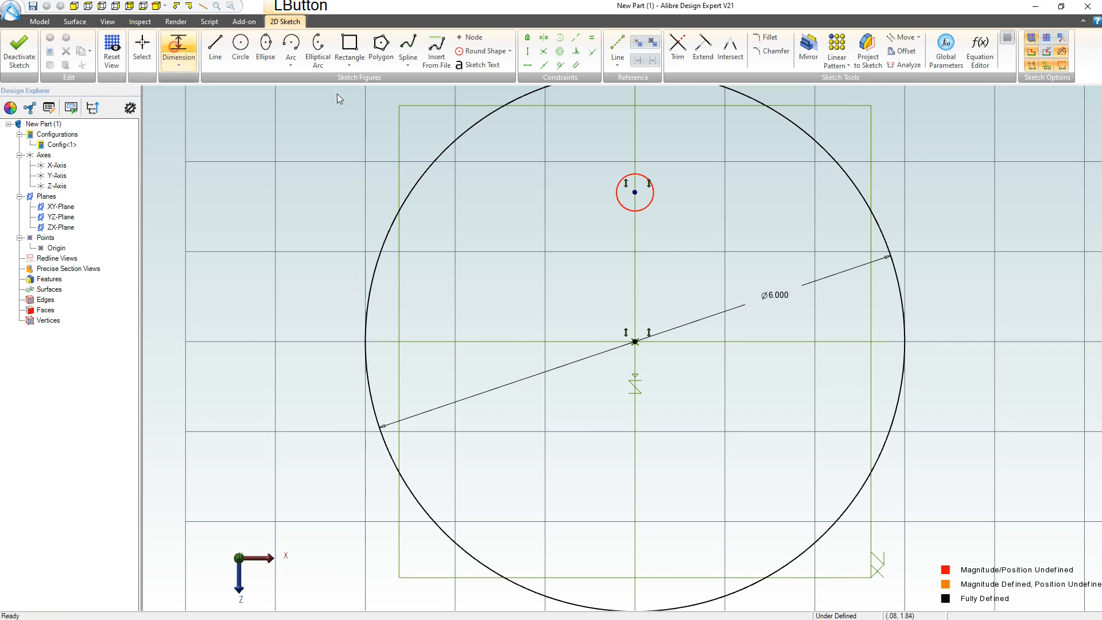
click(639, 176)
click(734, 175)
text(.5)
key(Return)
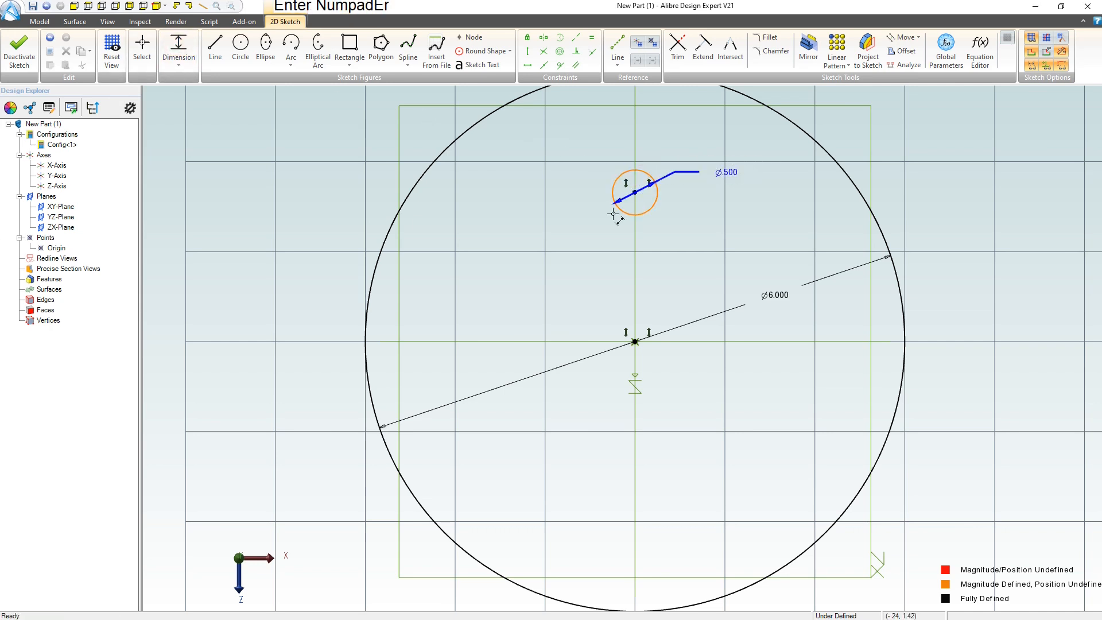
- Dimension the vertical distance between the origin and the small circle's centre as 114.7mm/2
click(634, 193)
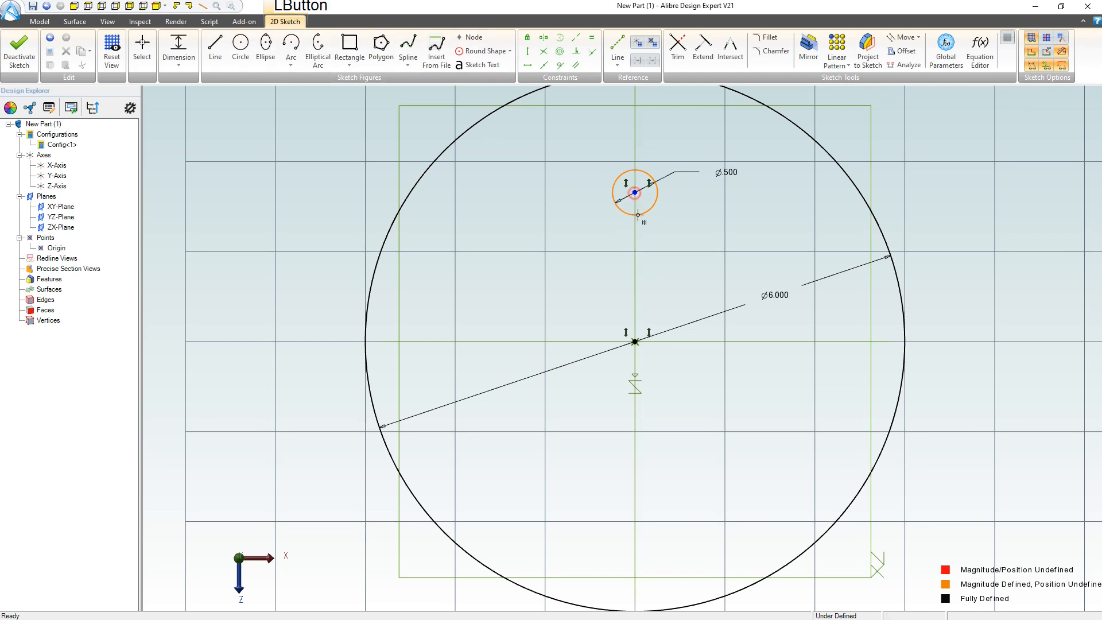
click(635, 341)
click(634, 193)
click(635, 192)
click(635, 341)
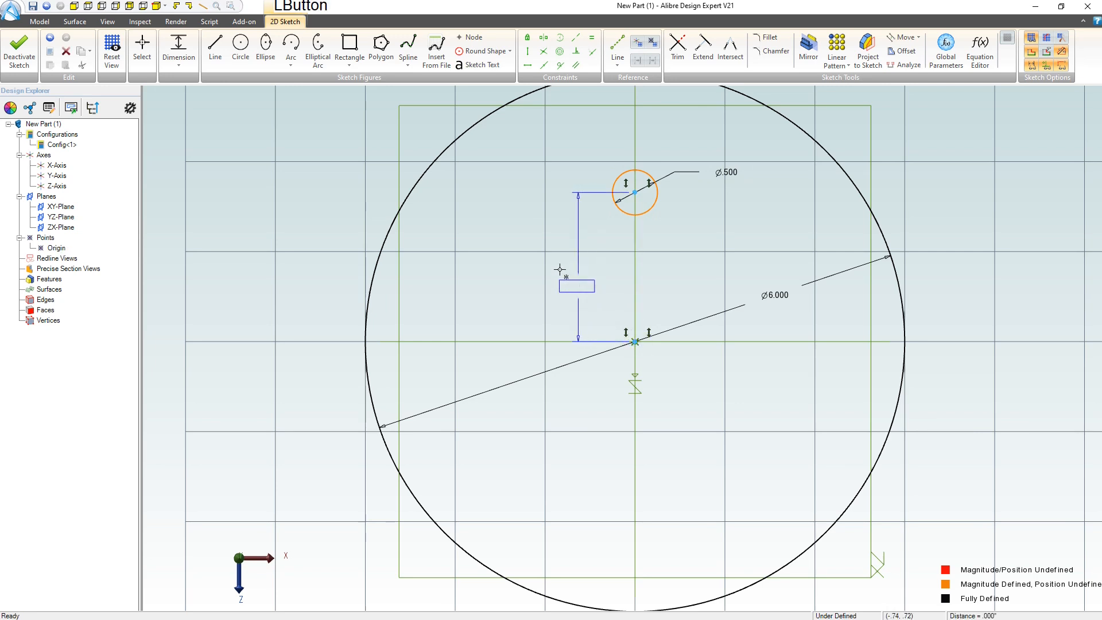
click(553, 265)
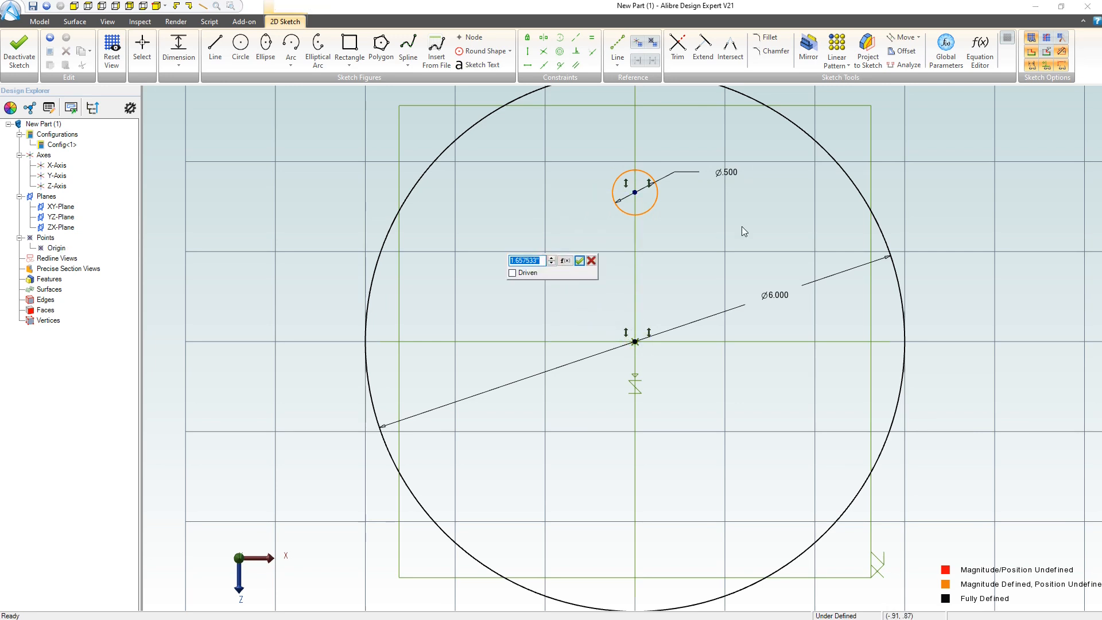
text(11)
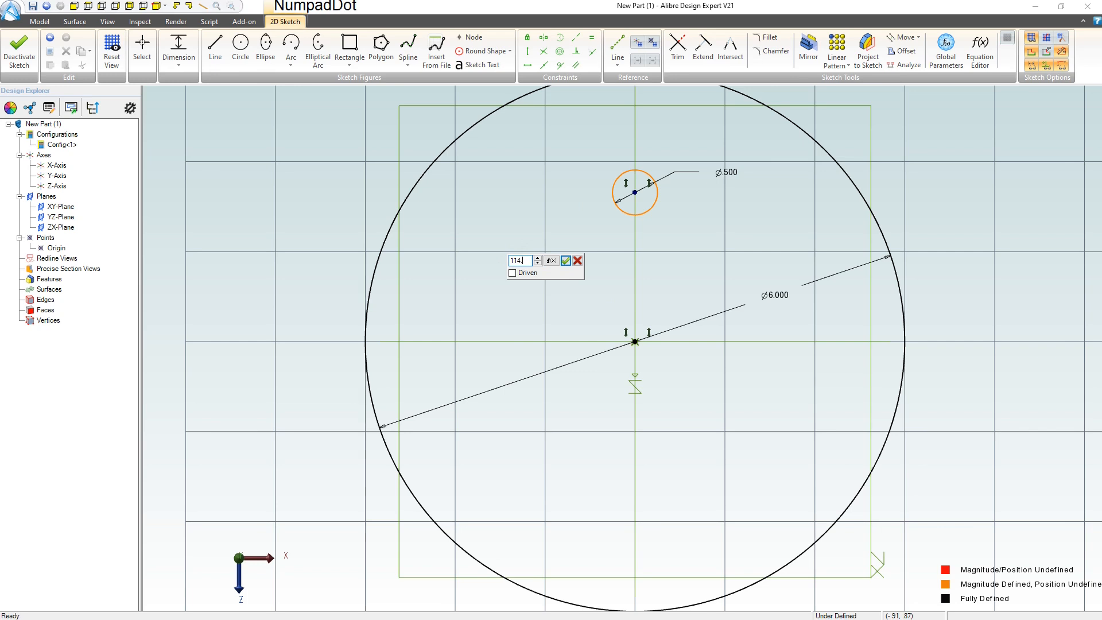
text(4.7mm/)
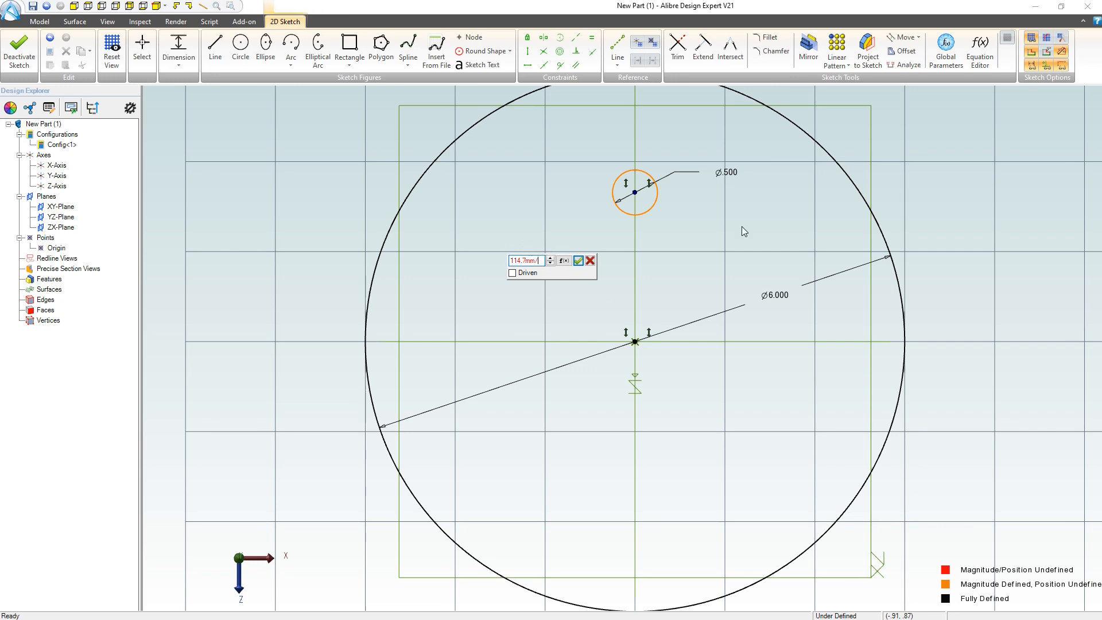
text(2)
key(Return)
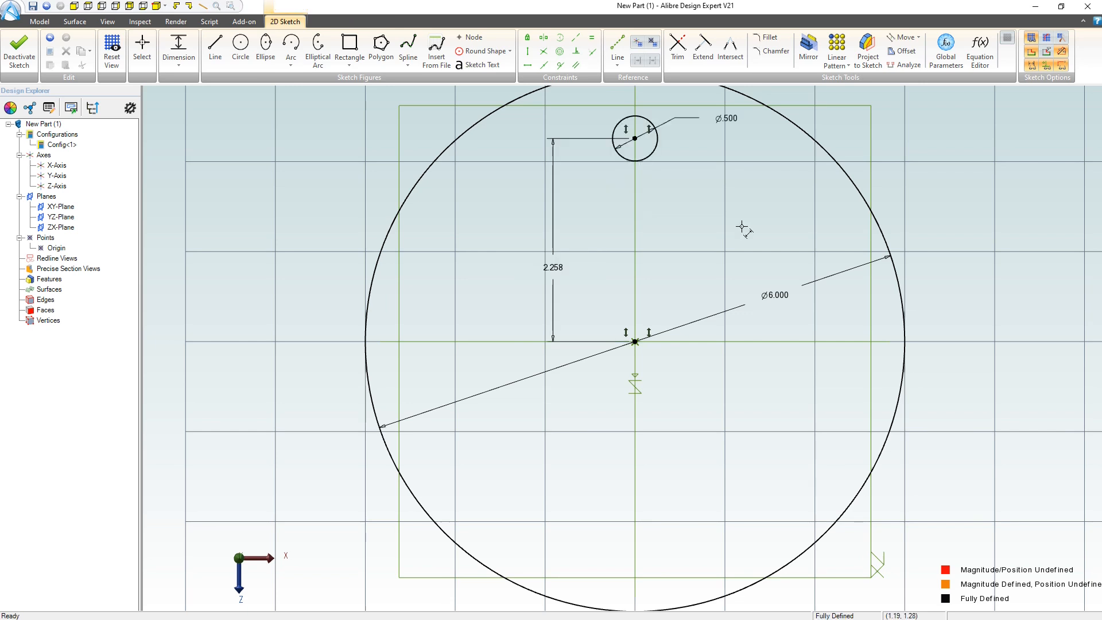
- Set up a circular pattern of the small circle with 5 instances, centred on the origin
scroll(744, 228, down, 1)
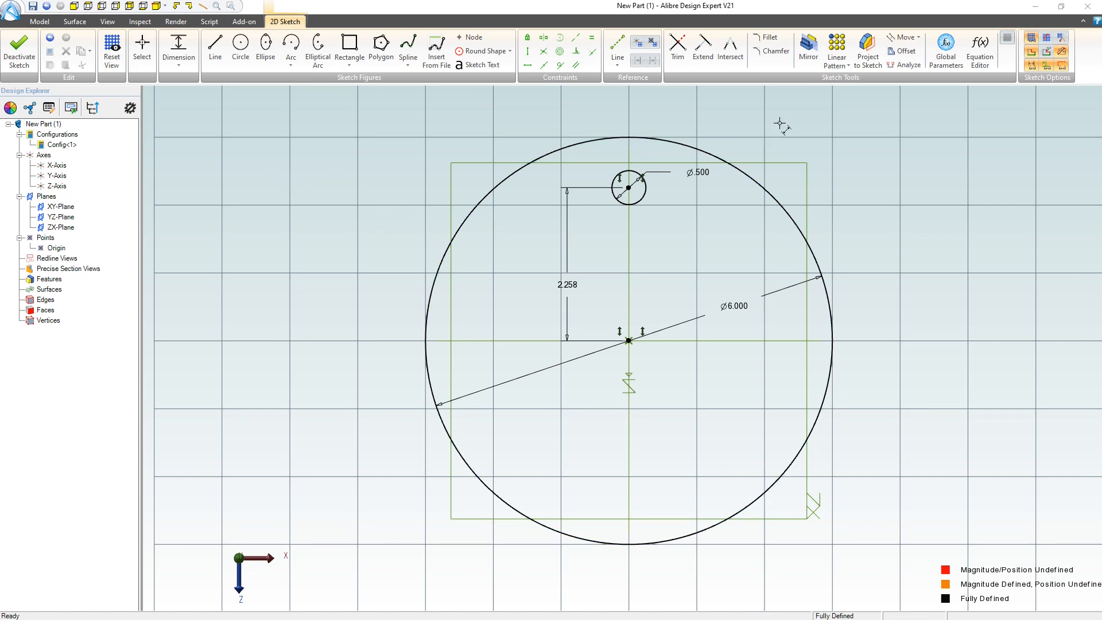
click(848, 65)
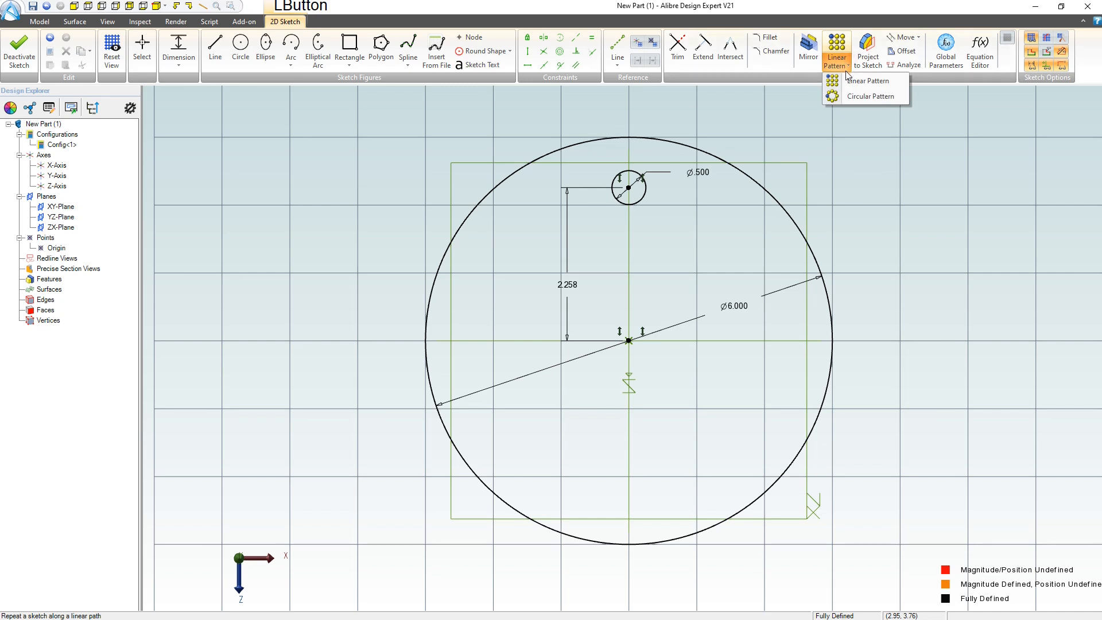
click(868, 95)
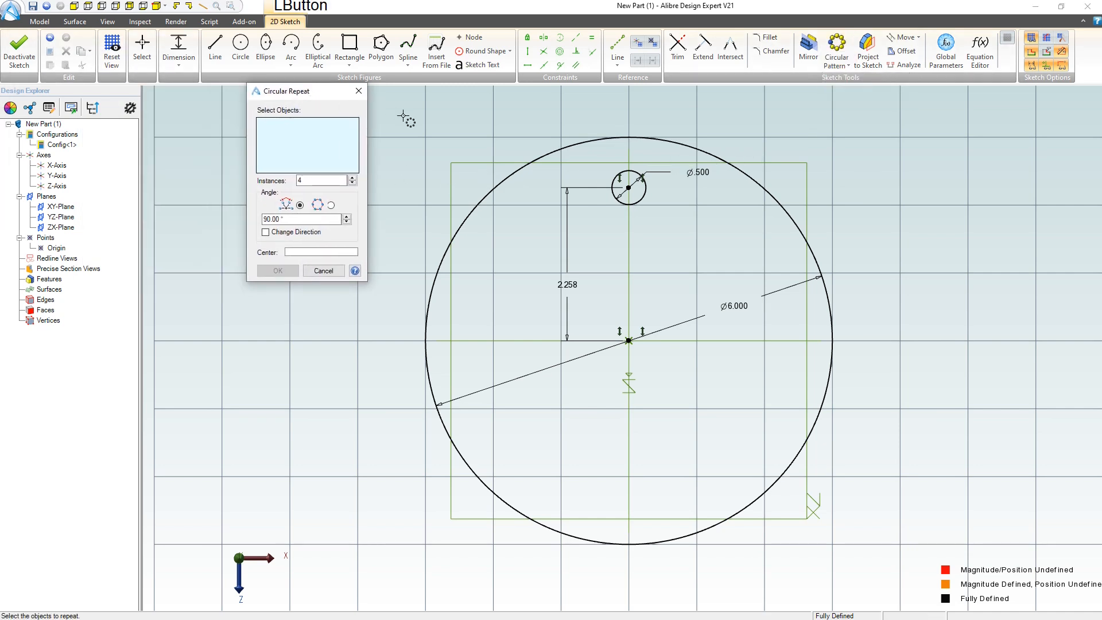
click(636, 171)
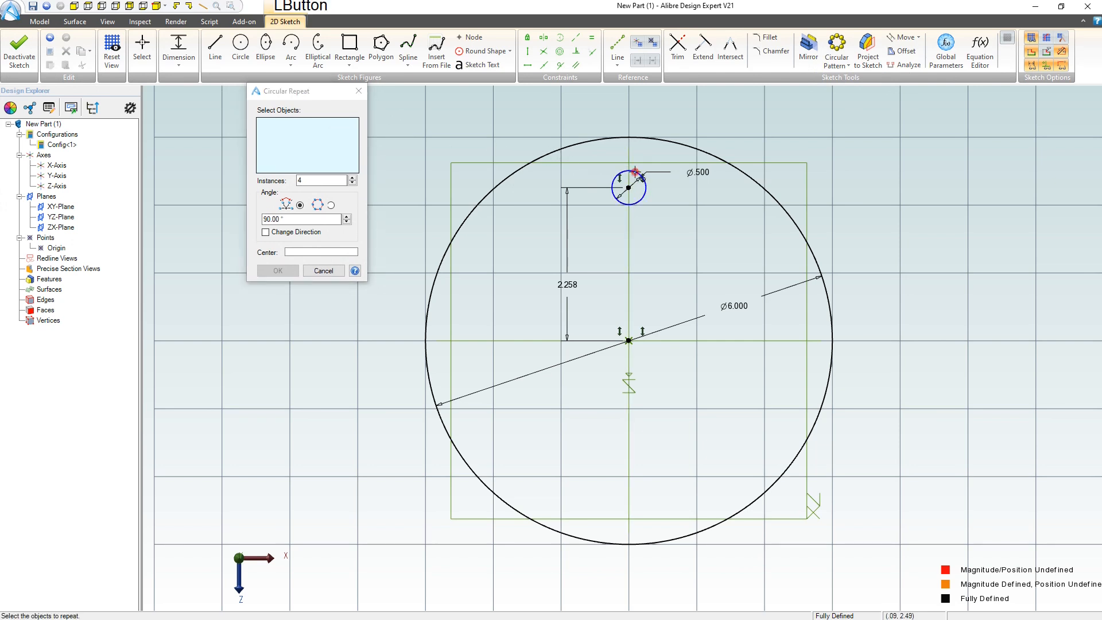
click(352, 178)
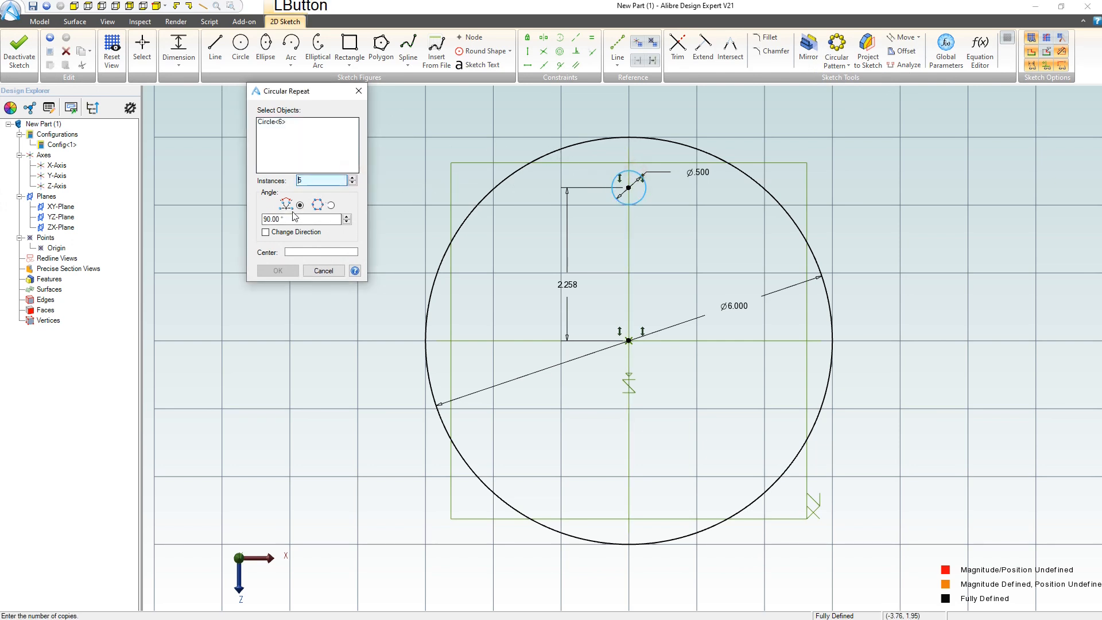
click(299, 252)
click(629, 341)
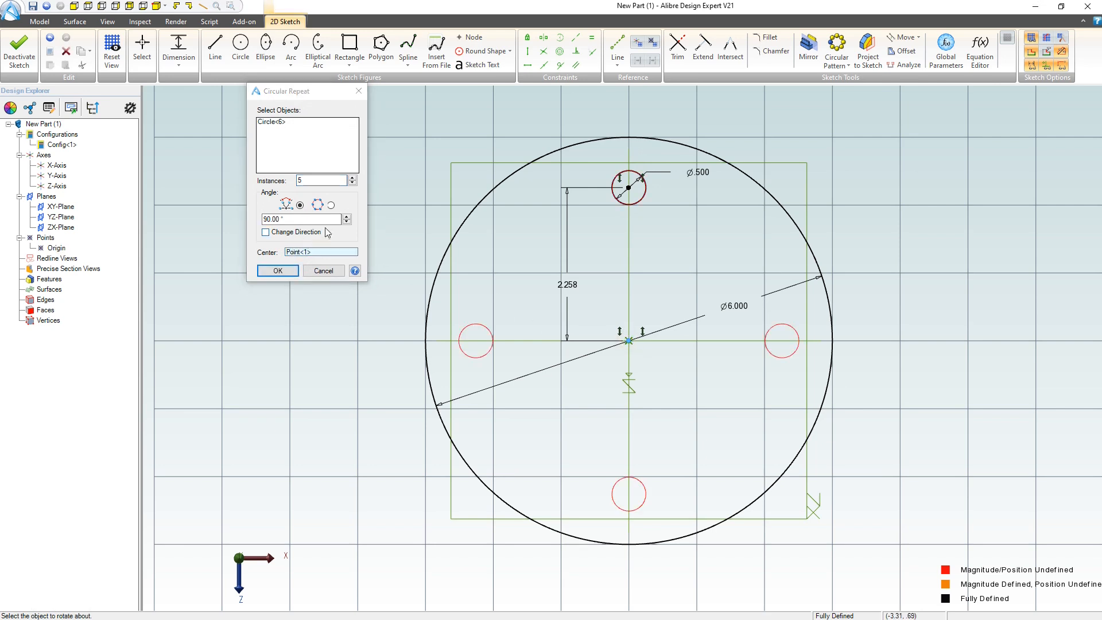
click(354, 181)
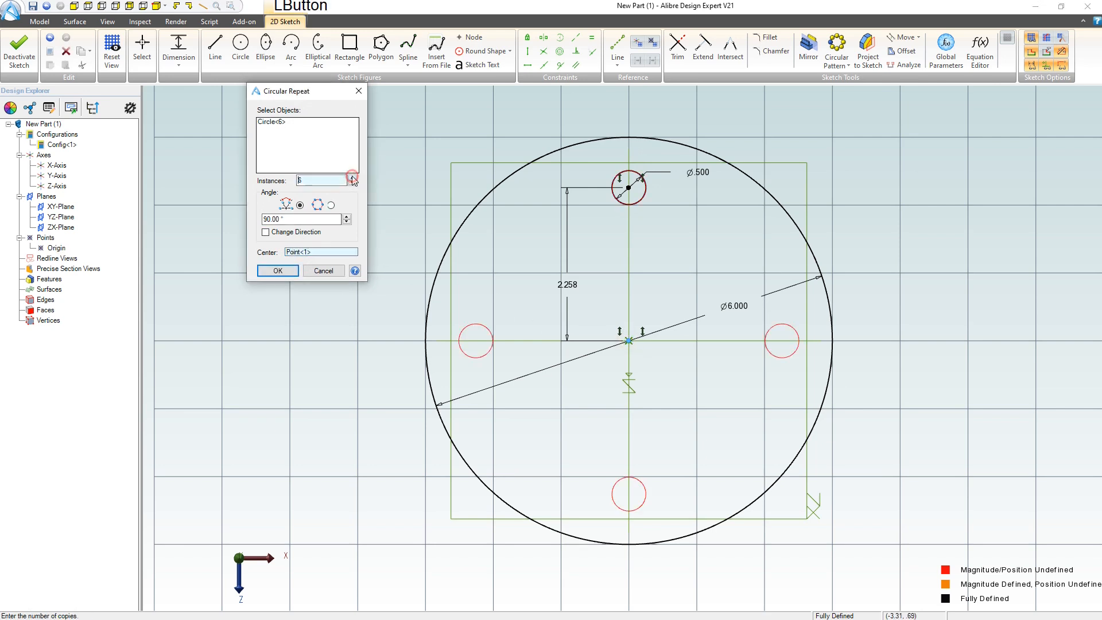
- Choose equal spacing around the full circle for the pattern's instances and create the pattern
click(295, 219)
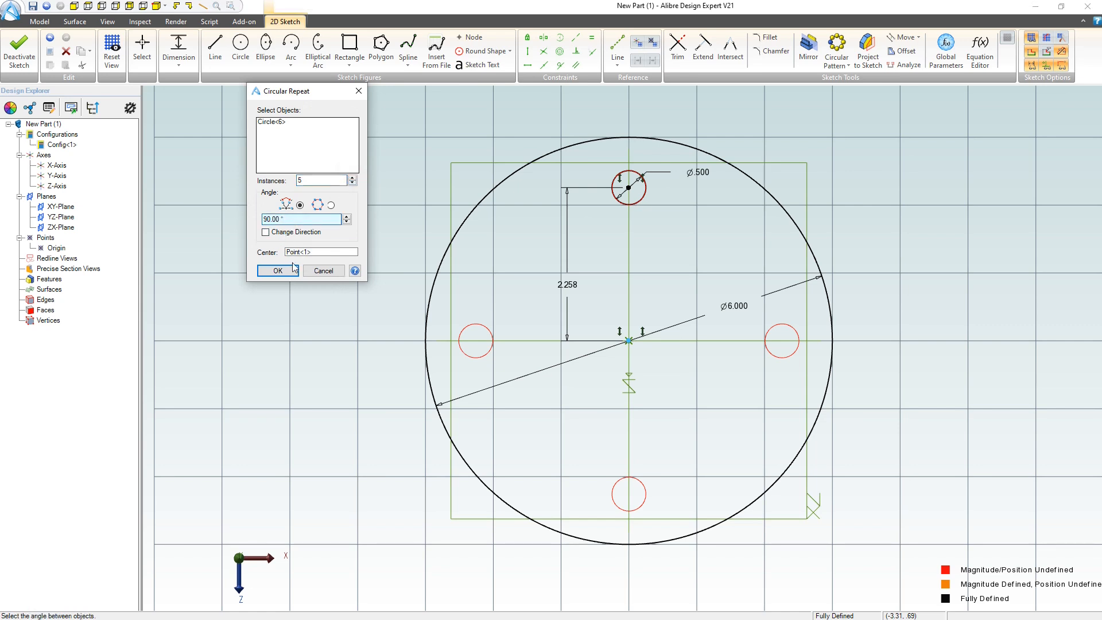
click(332, 208)
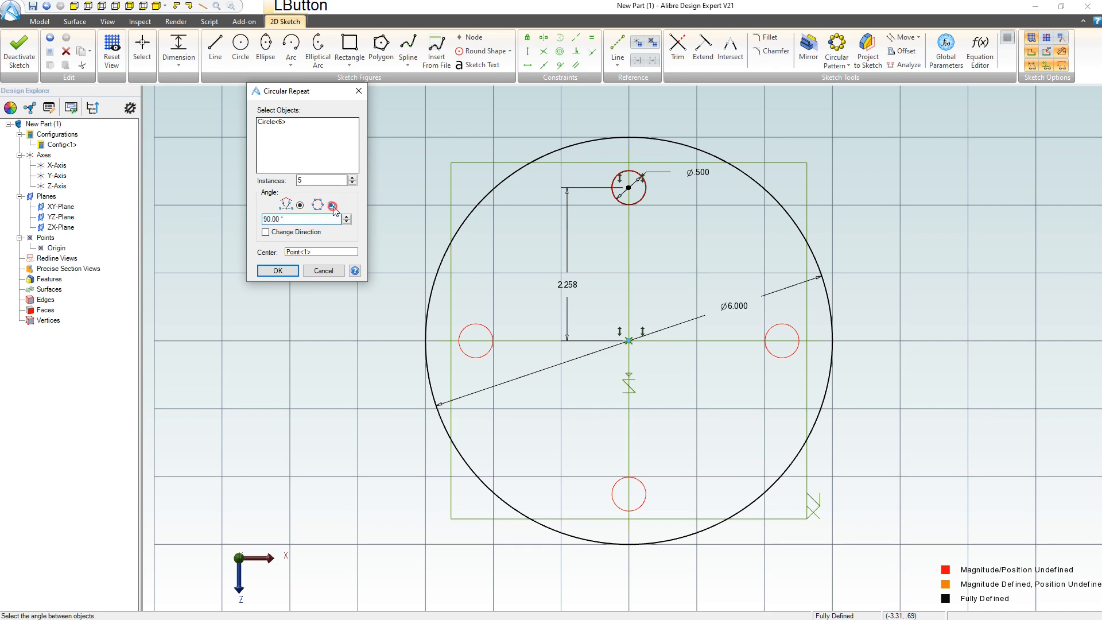
click(299, 205)
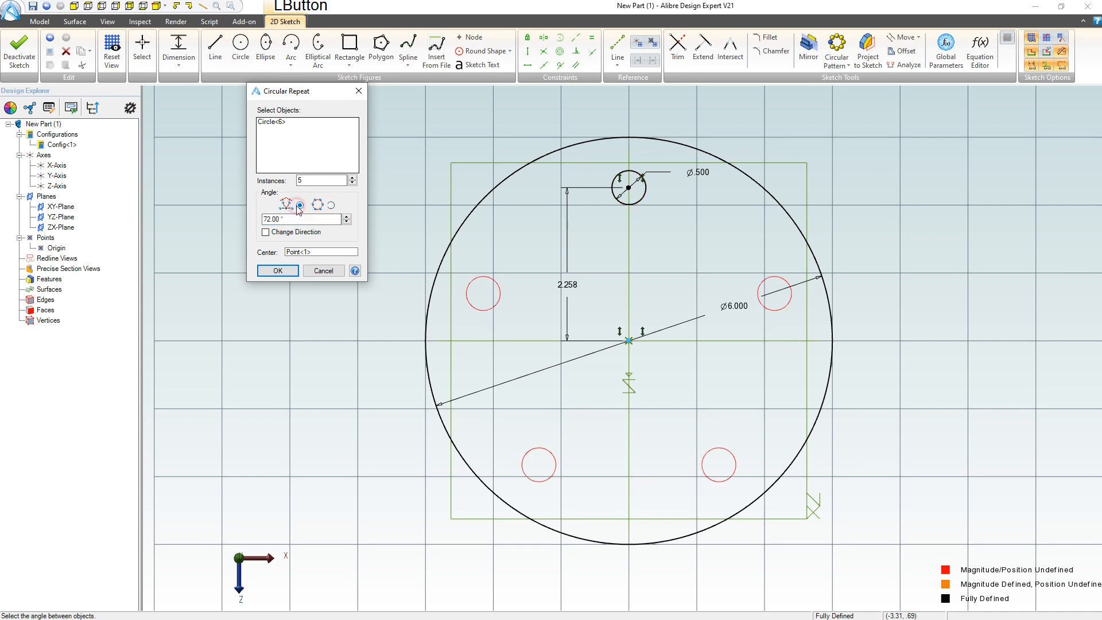
click(332, 206)
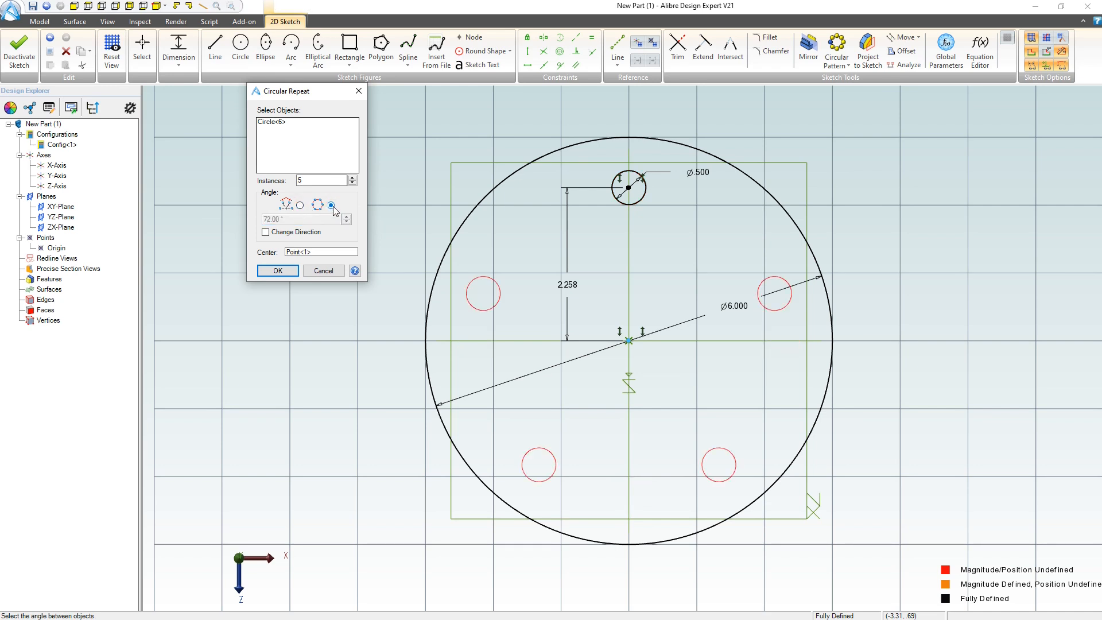
click(281, 271)
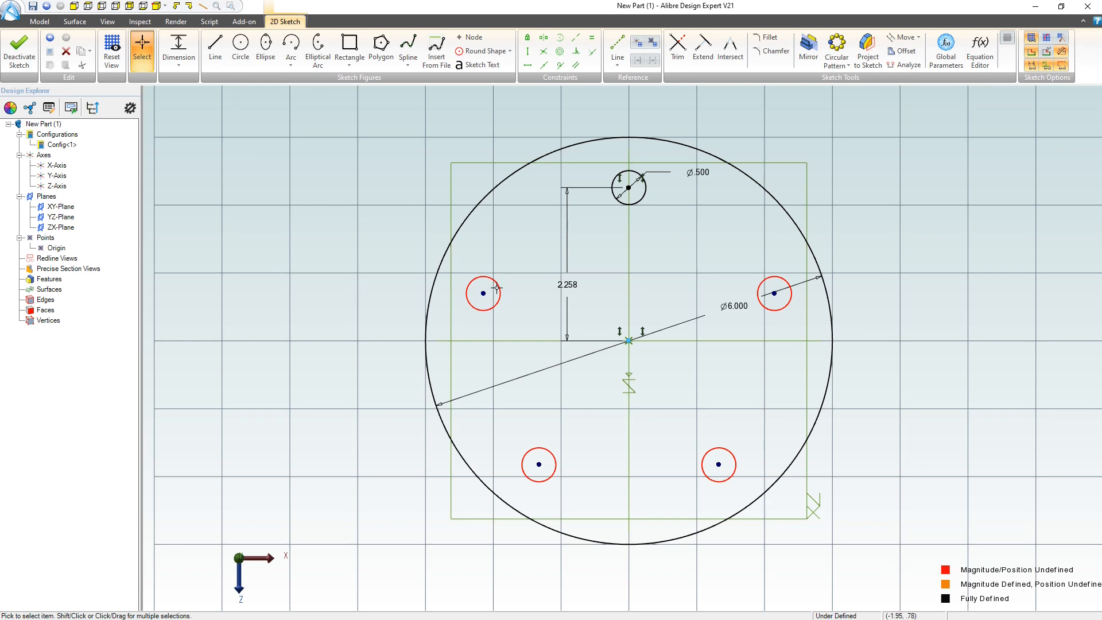
- Apply equal size constraints between the top small circle and the upper-left and upper-right patterned circles
click(592, 37)
click(627, 171)
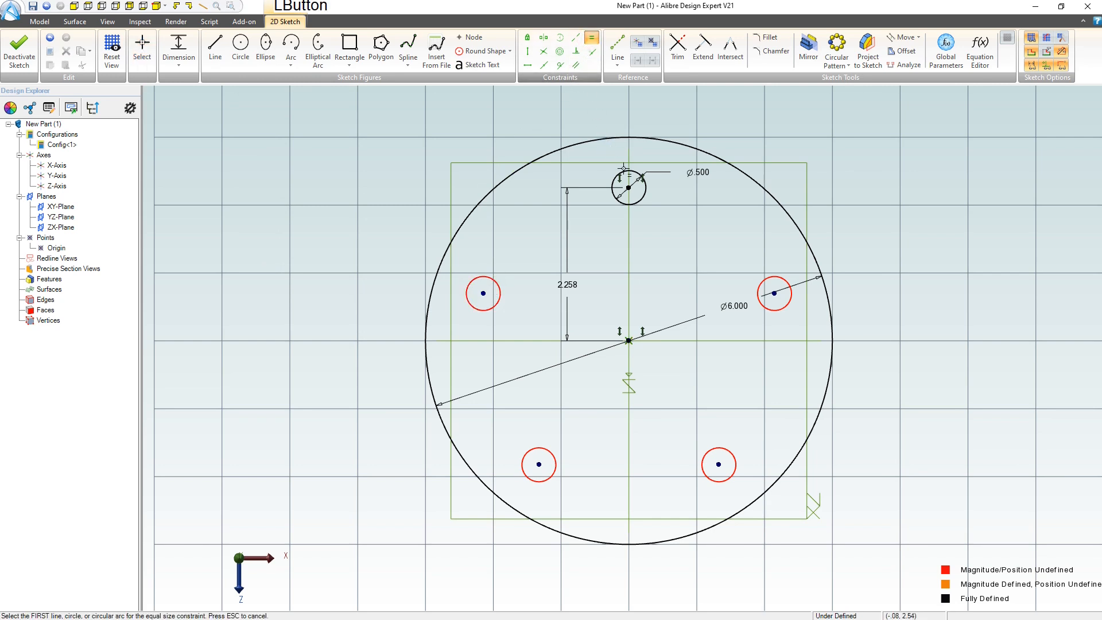
click(493, 282)
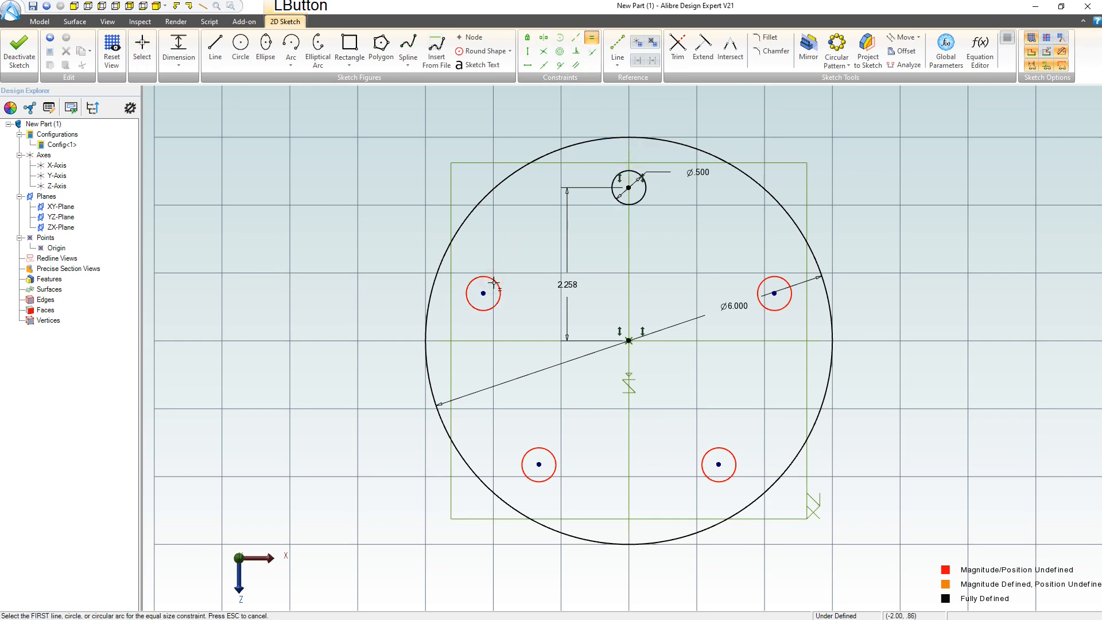
click(500, 283)
click(613, 179)
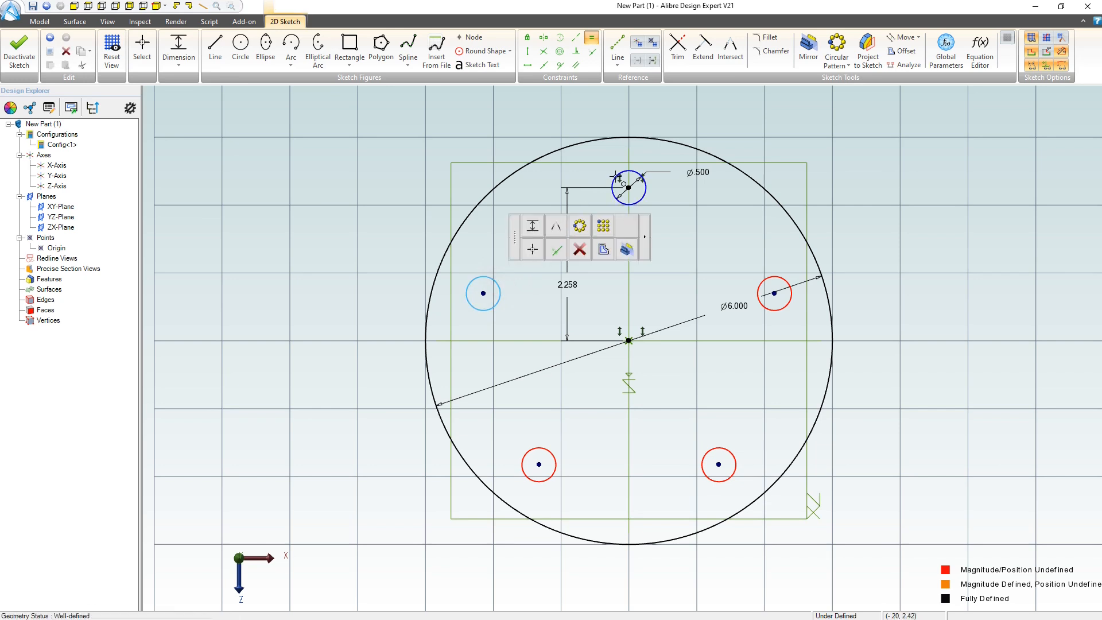
click(758, 286)
click(710, 450)
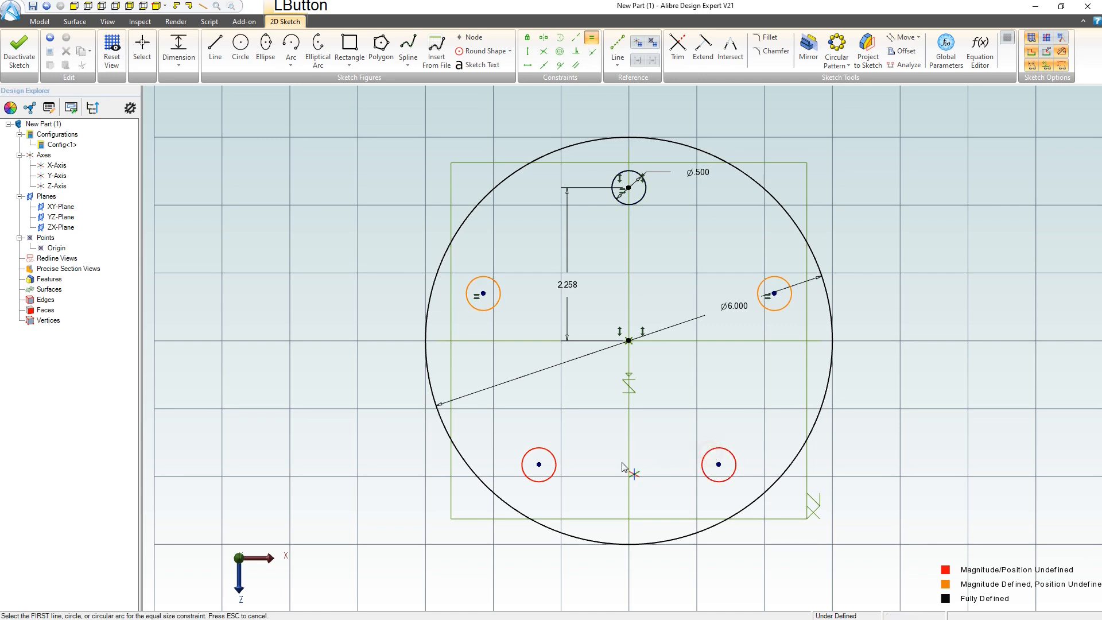
- Apply an equal size constraint between the lower-right and lower-left small circles
click(710, 451)
click(553, 453)
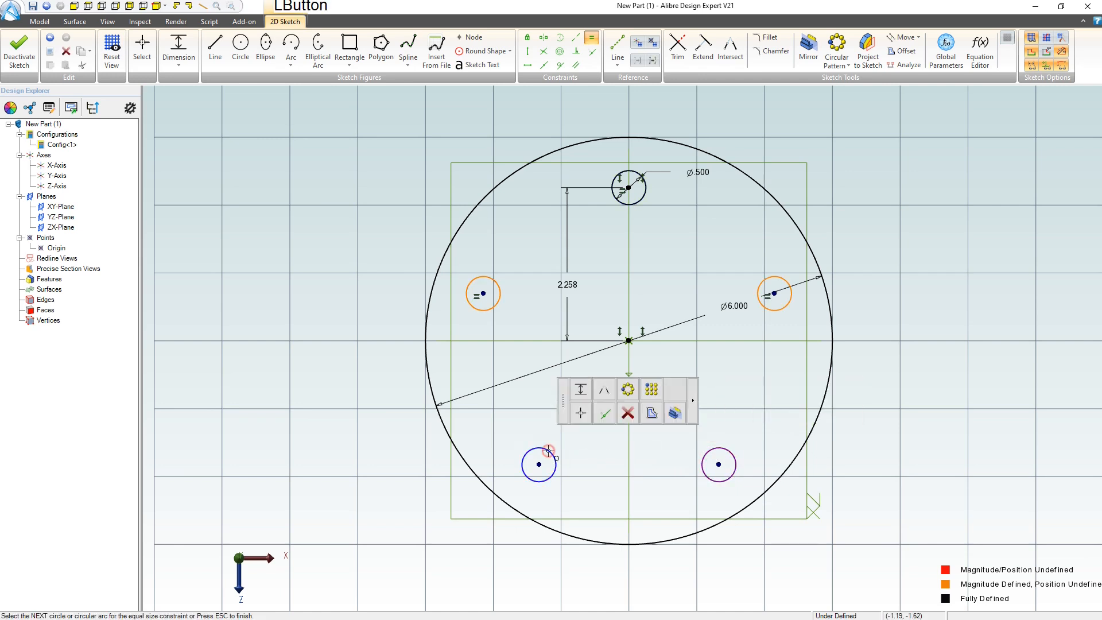
key(Escape)
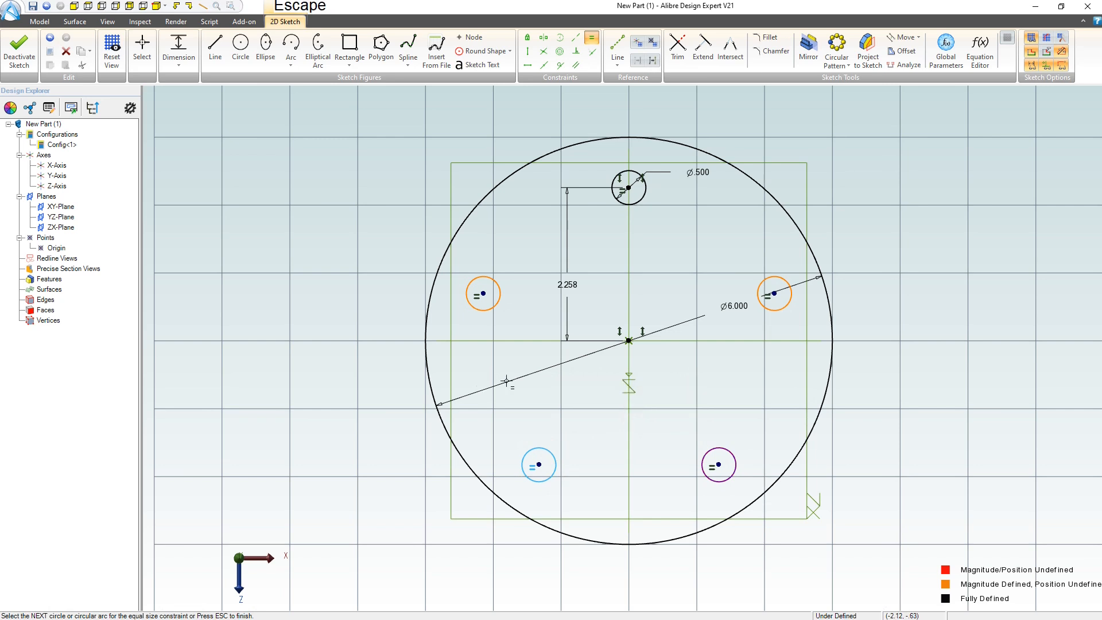
click(370, 183)
click(370, 225)
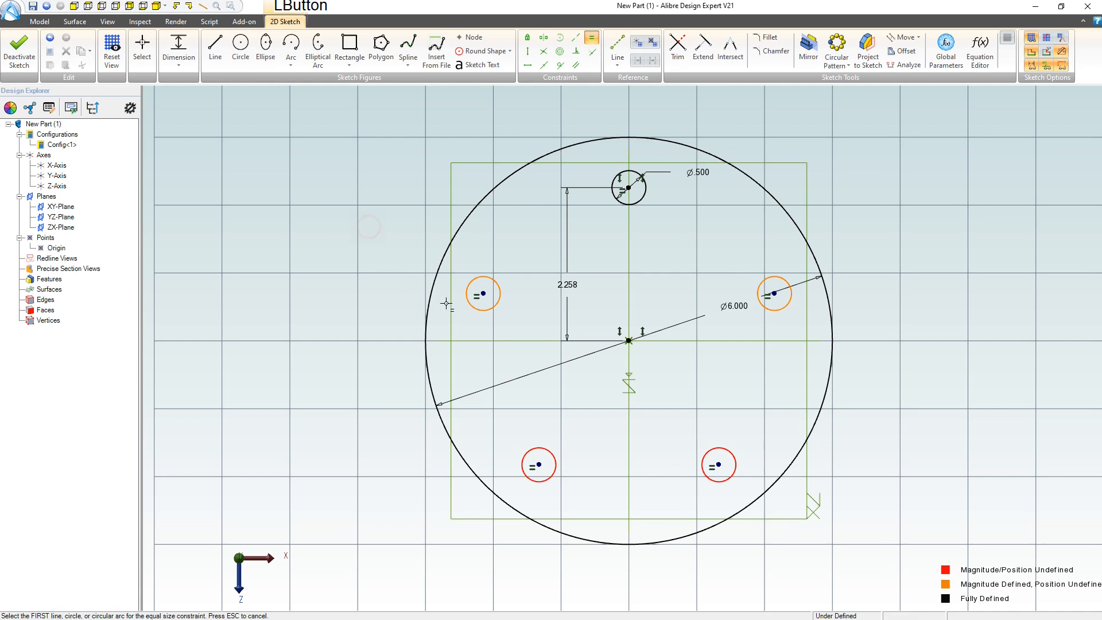
click(541, 464)
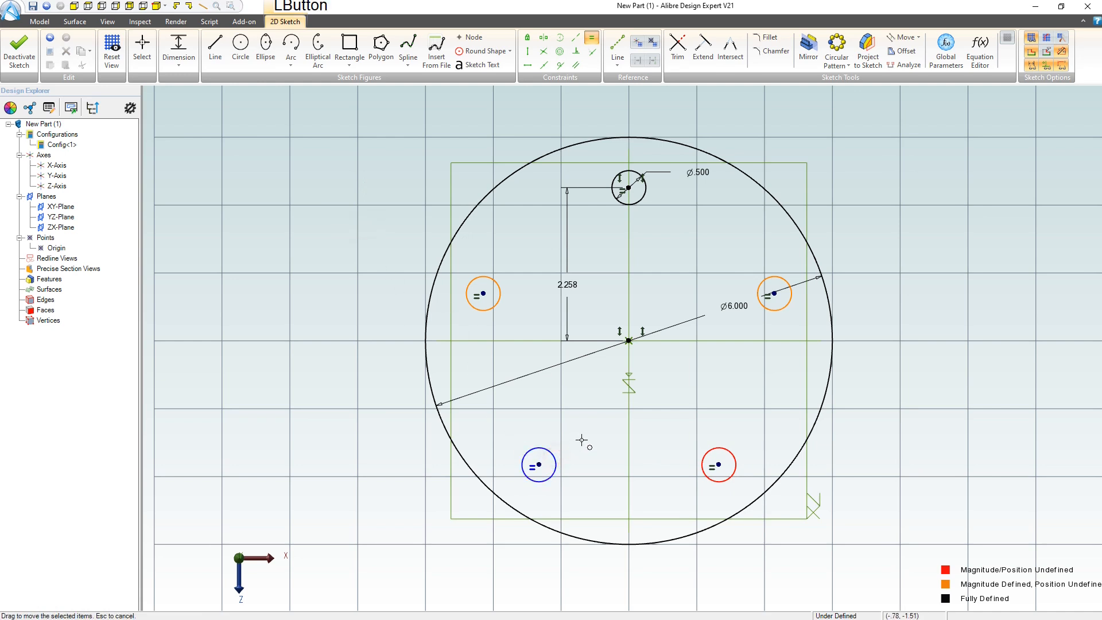
click(540, 427)
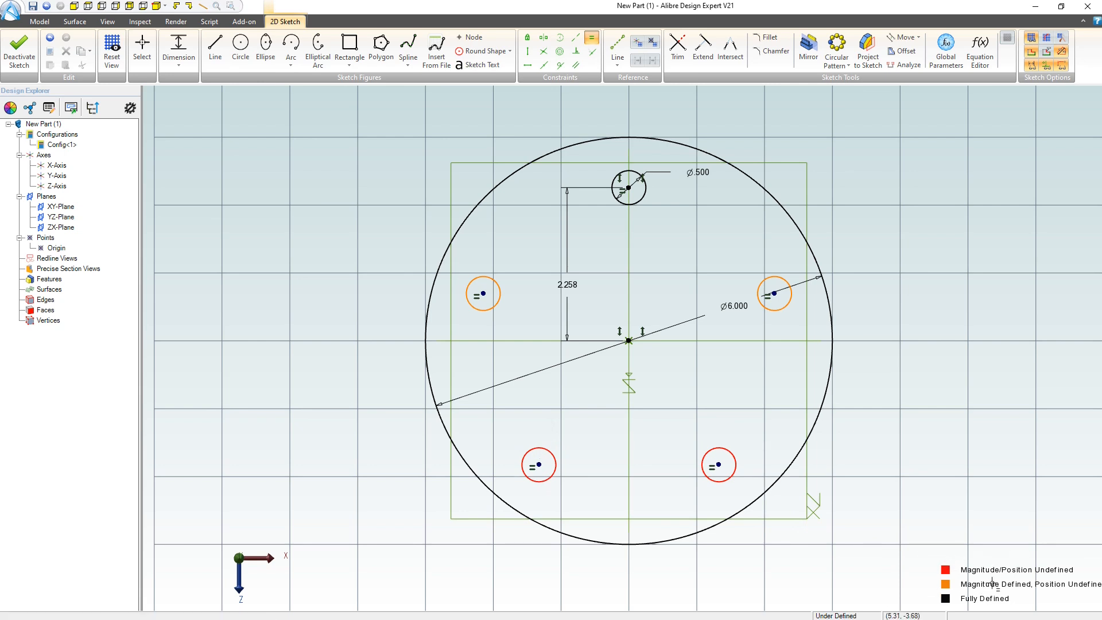
key(Escape)
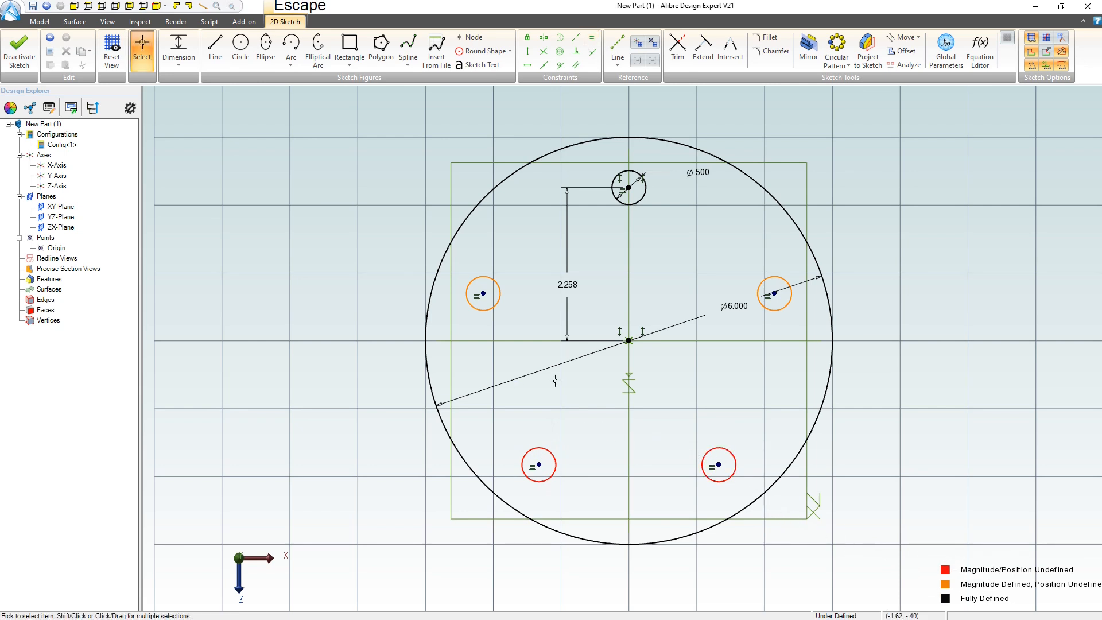
- Move the upper-left small circle's centre slightly off its patterned position
mouse_move(483, 293)
mouse_down()
mouse_move(519, 325)
mouse_move(514, 293)
mouse_move(520, 322)
mouse_move(497, 309)
mouse_move(491, 286)
mouse_up()
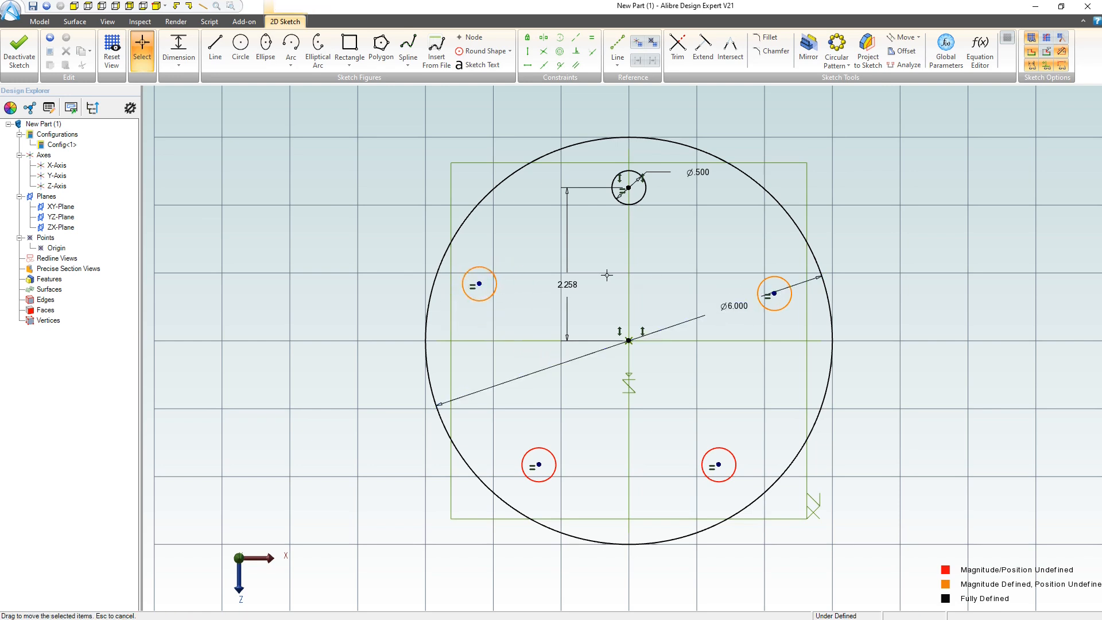
click(241, 49)
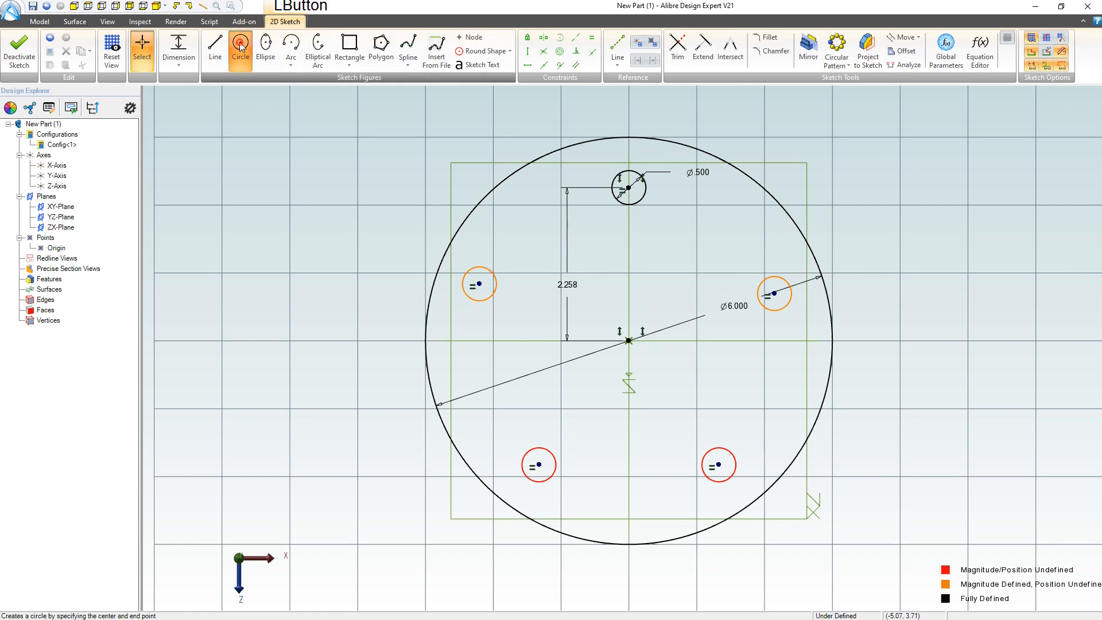
click(628, 340)
key(Escape)
- Draw a reference circle centred on the origin and passing through the top small circle's centre
click(618, 57)
click(640, 96)
click(628, 341)
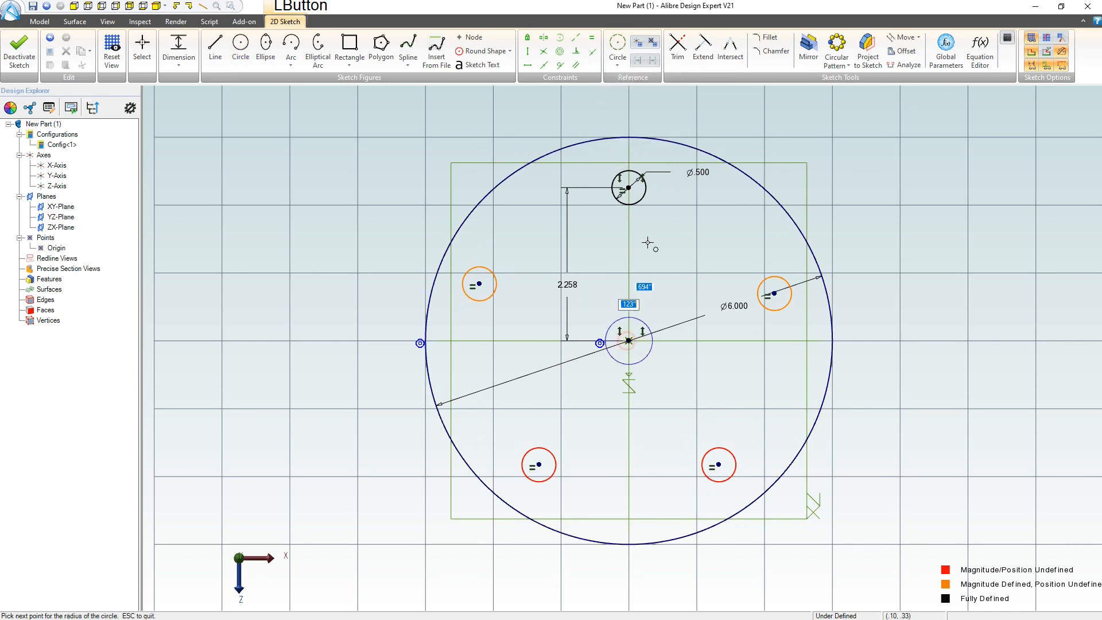
click(628, 188)
key(Escape)
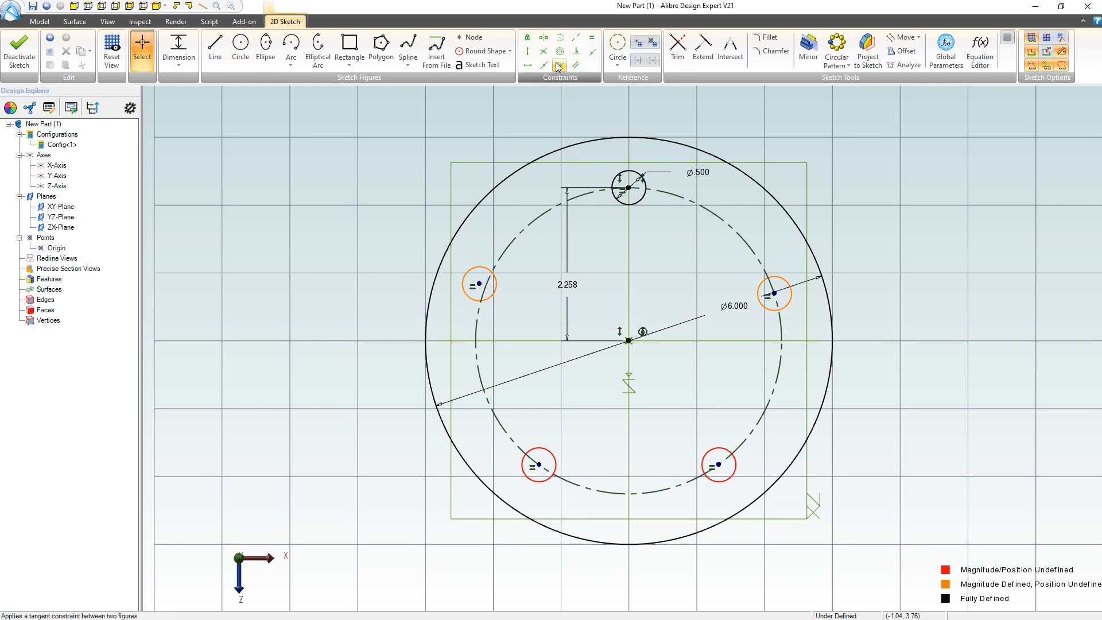
- Apply coincident constraints between the centres of the four patterned circles and the reference circle
click(592, 54)
click(480, 285)
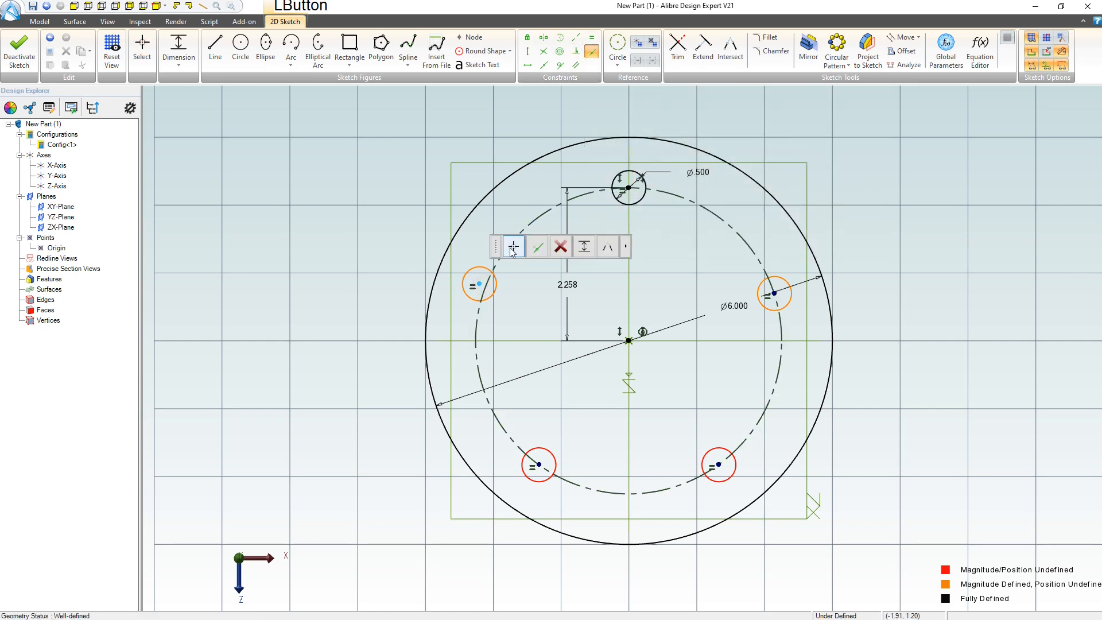
click(521, 437)
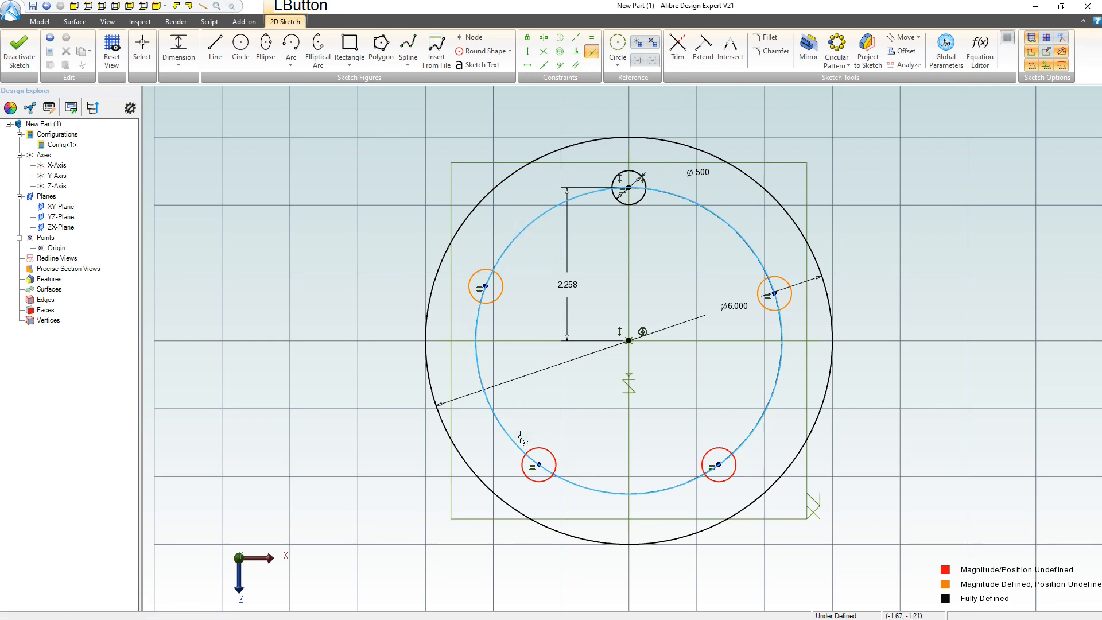
click(539, 463)
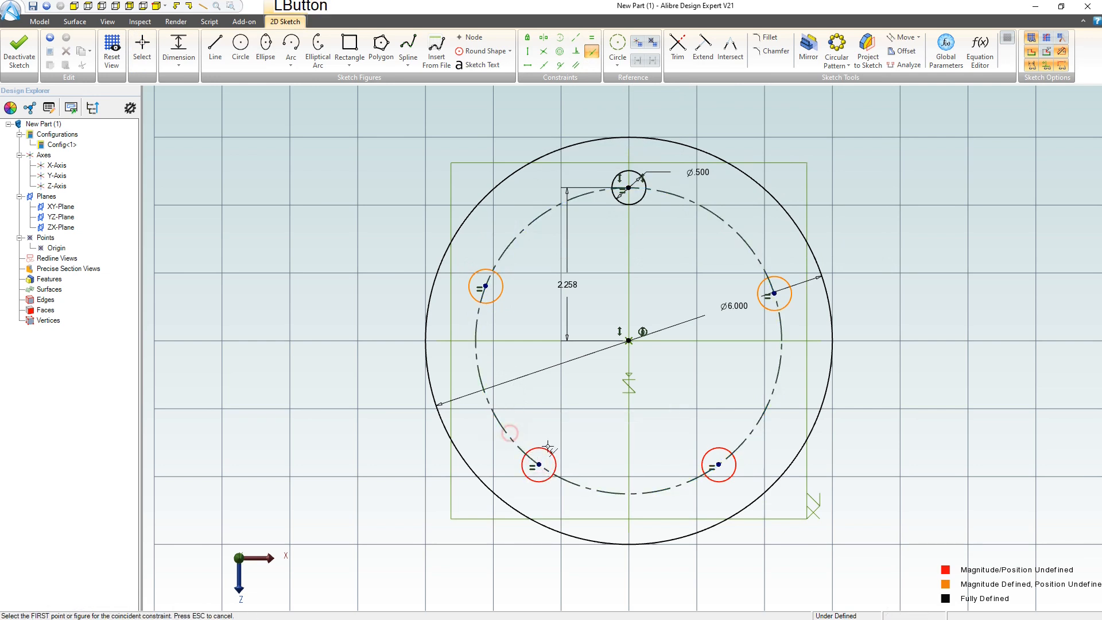
click(718, 464)
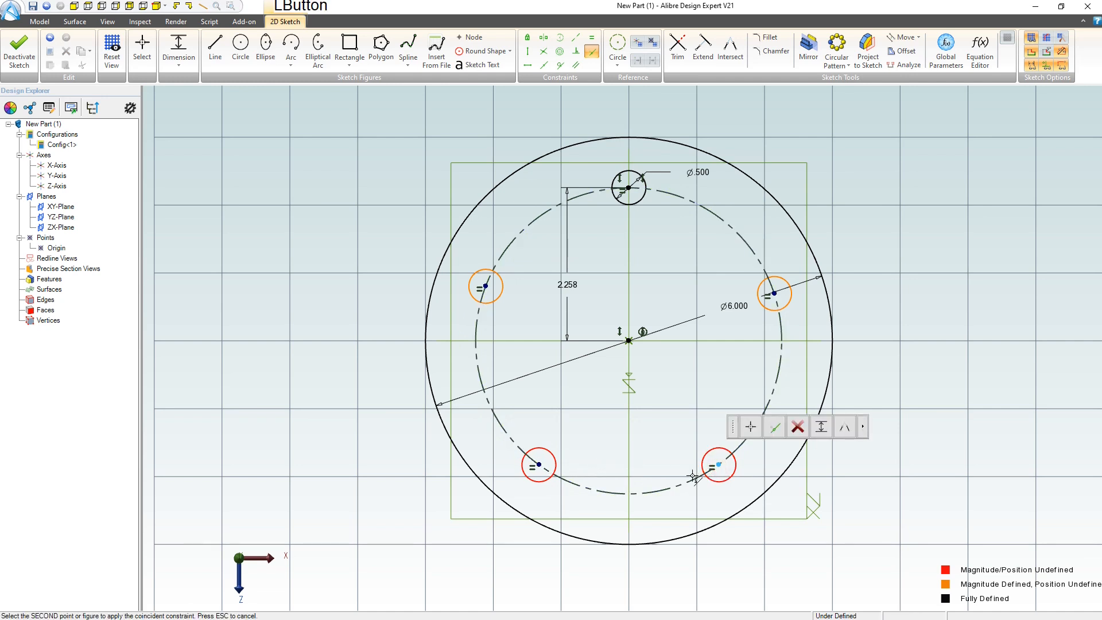
click(692, 478)
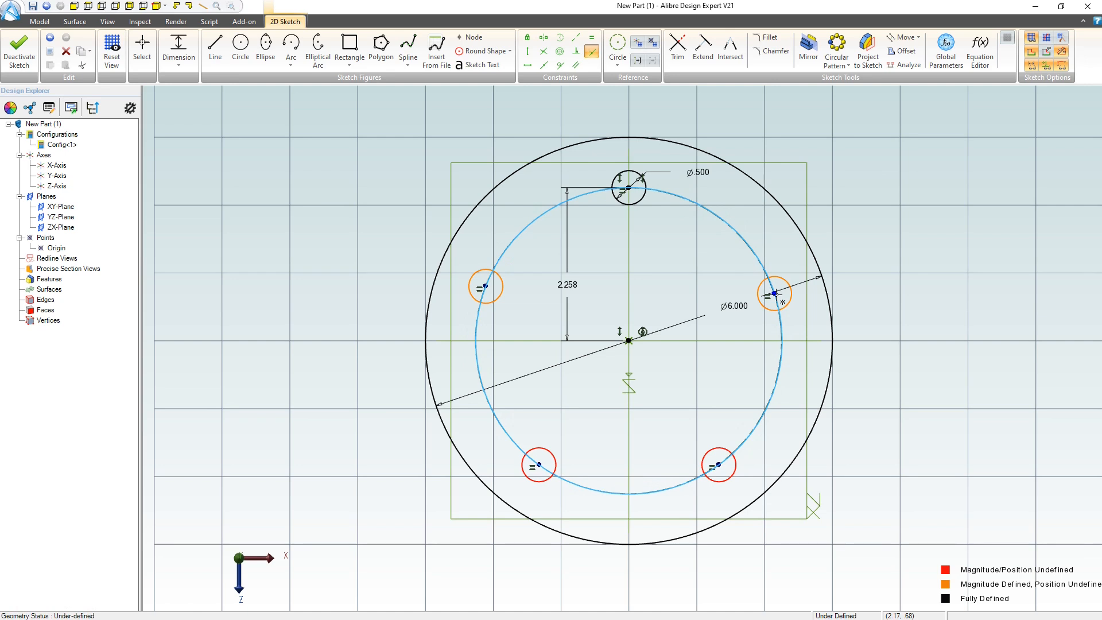
click(775, 294)
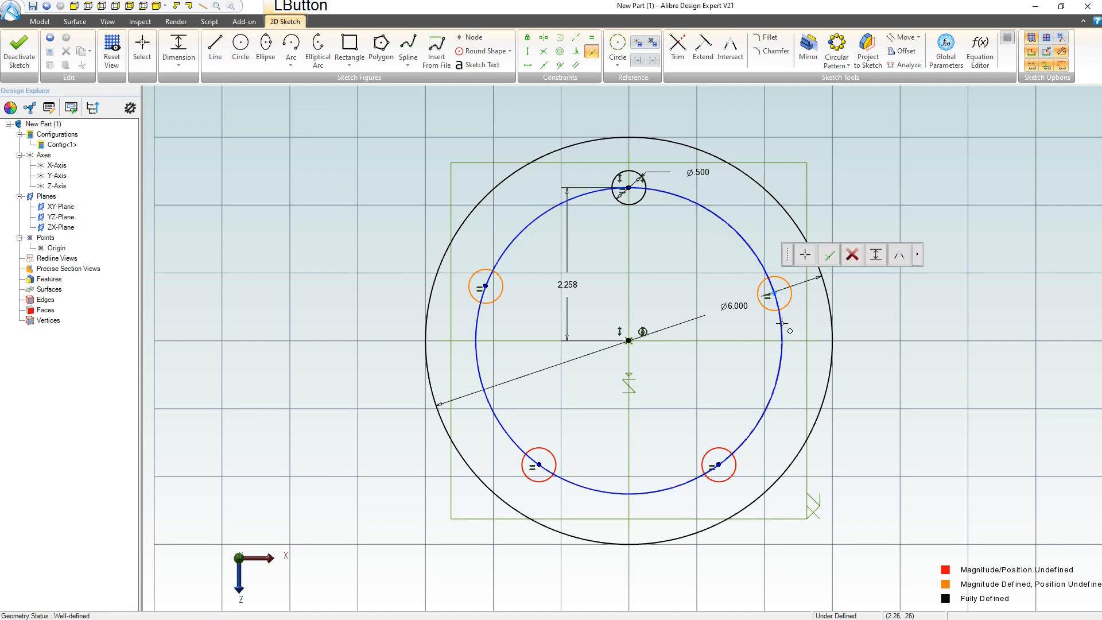
key(Escape)
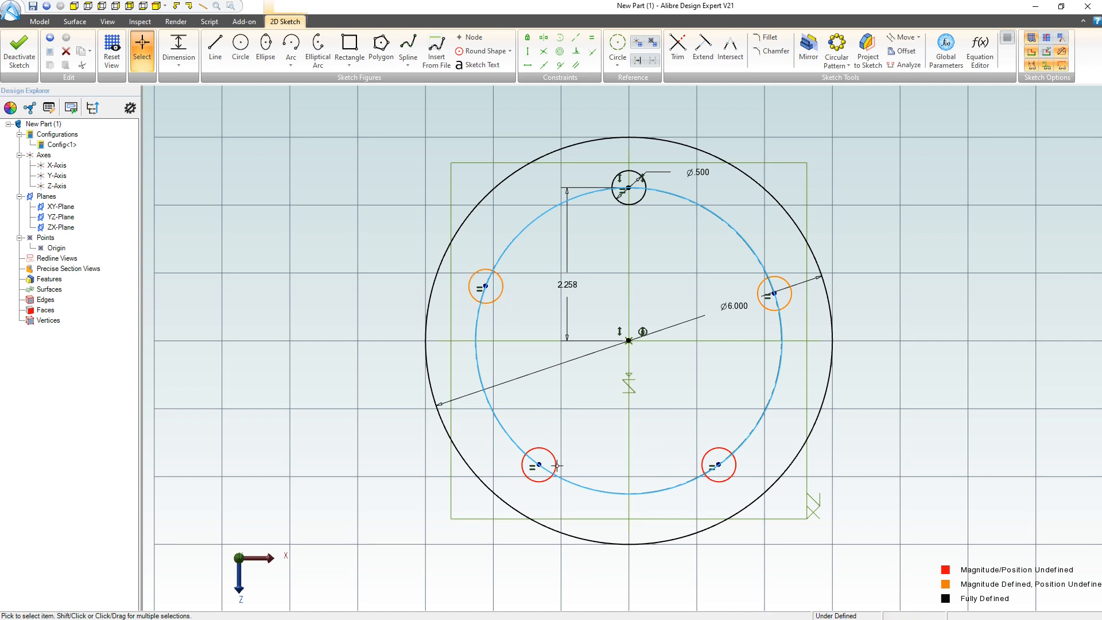
key(Escape)
- Pull the lower-left small circle inward, off the reference circle, and constrain its centre coincident with the reference circle
drag(539, 463, 574, 429)
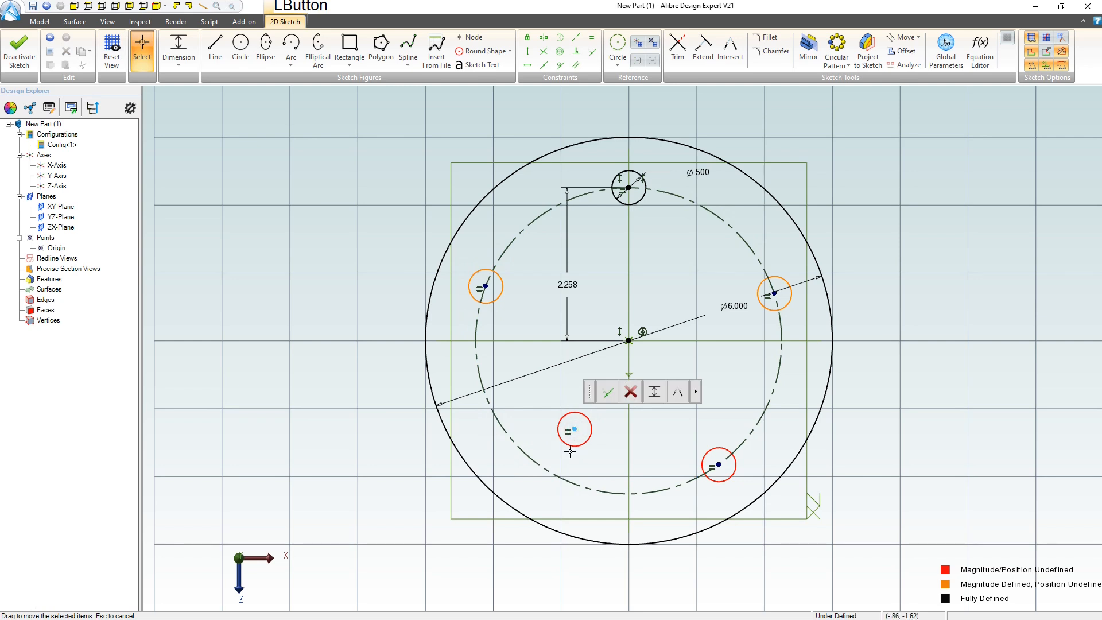
click(492, 404)
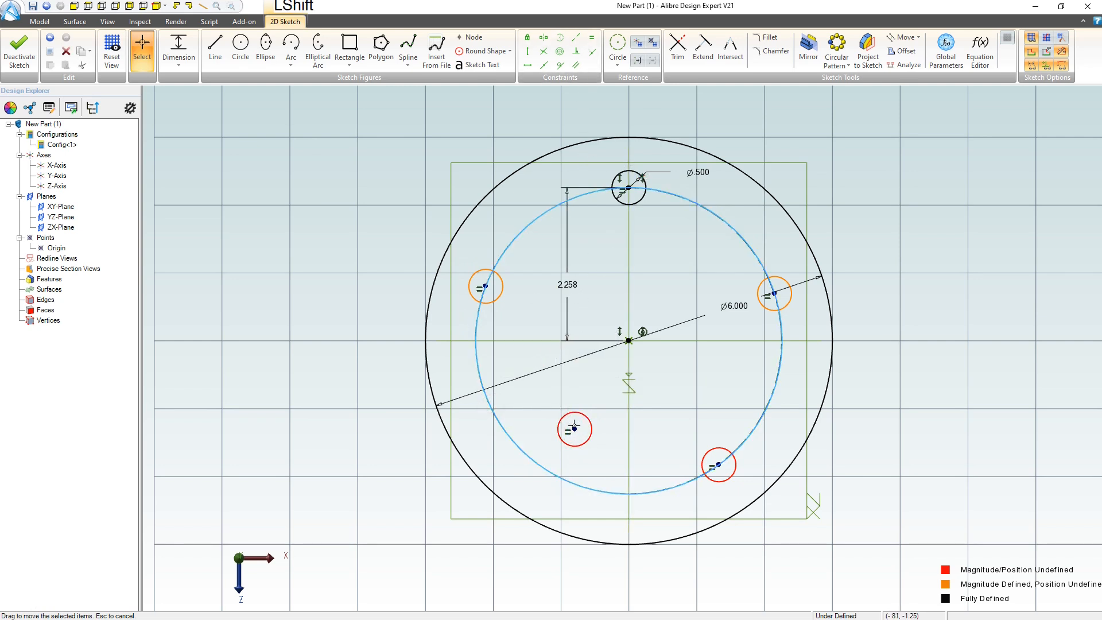
click(592, 53)
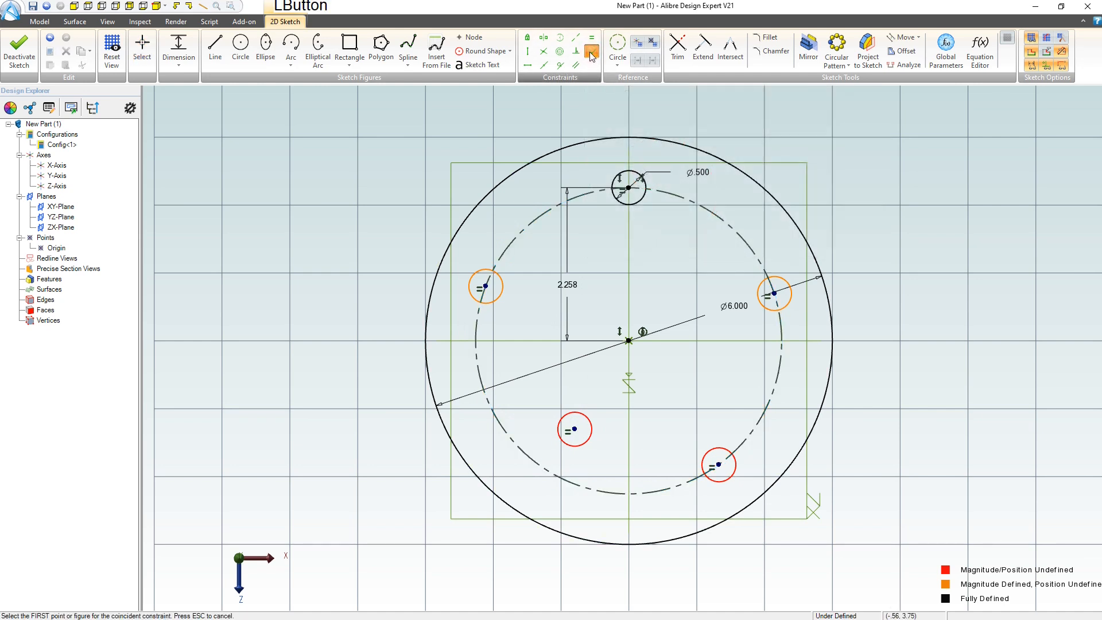
click(575, 429)
click(551, 469)
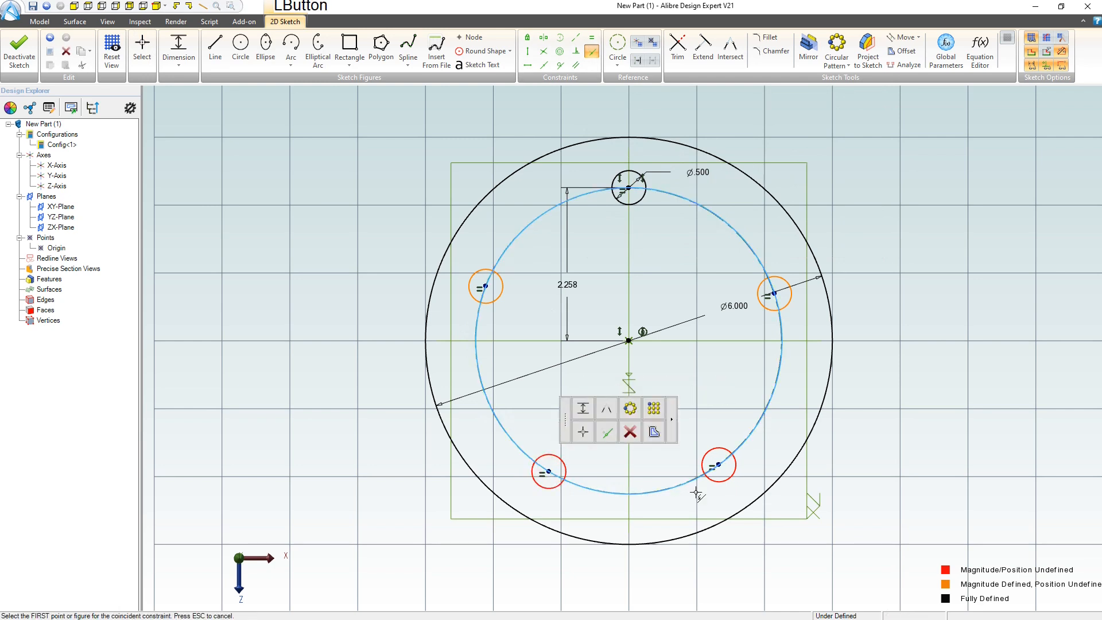
- Shift the lower-right and upper-left small circles along the reference circle to test their coincident constraints
click(718, 464)
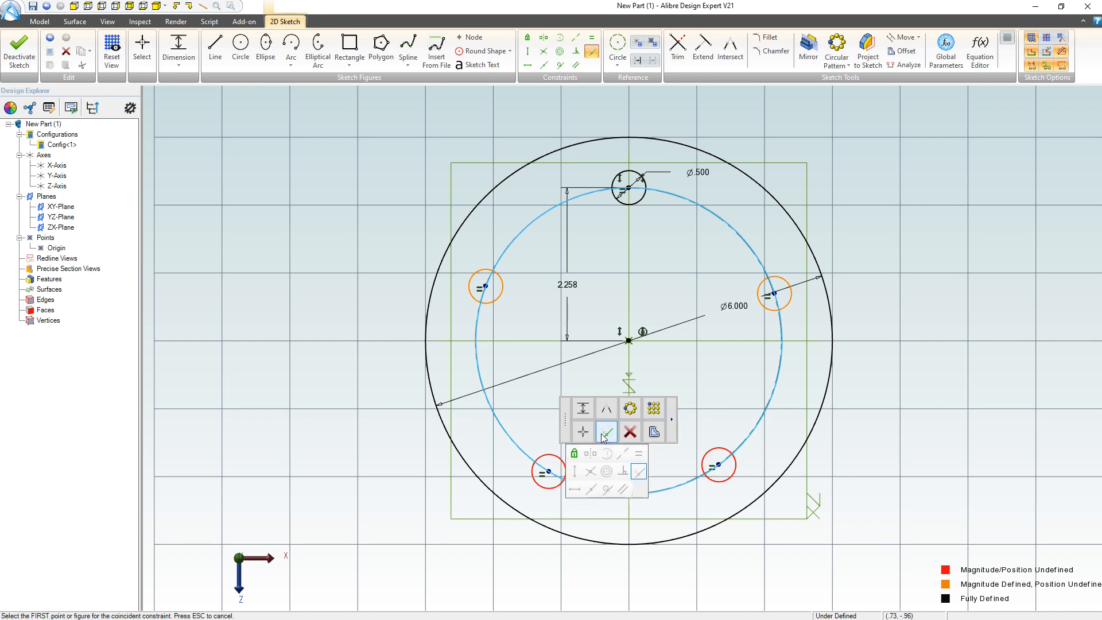
key(Escape)
click(717, 464)
drag(712, 452, 694, 397)
key(Escape)
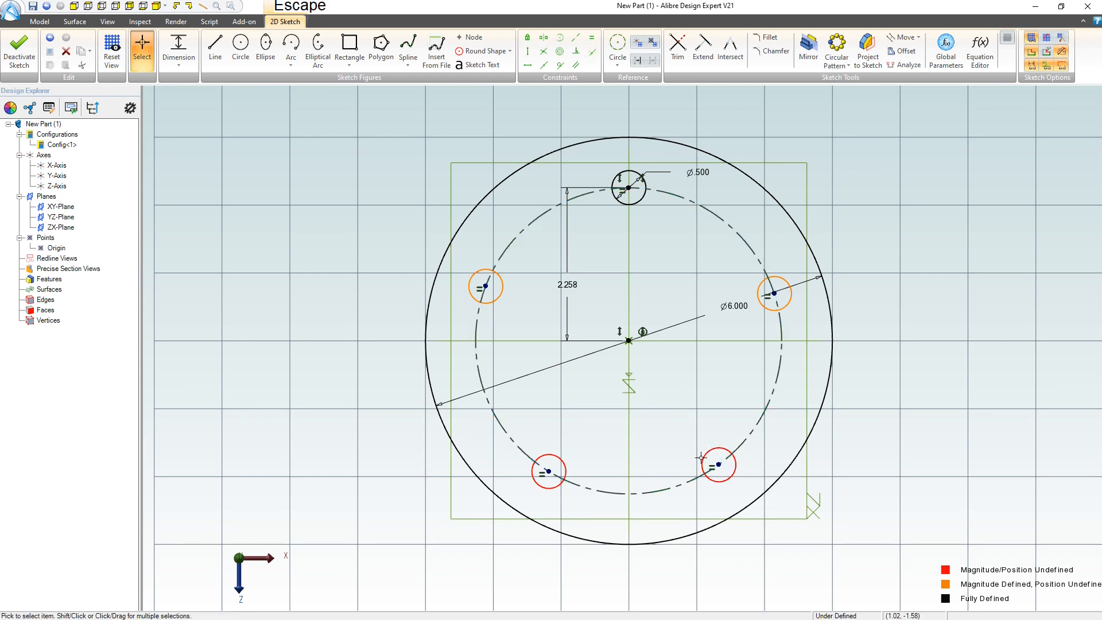
drag(719, 462, 695, 407)
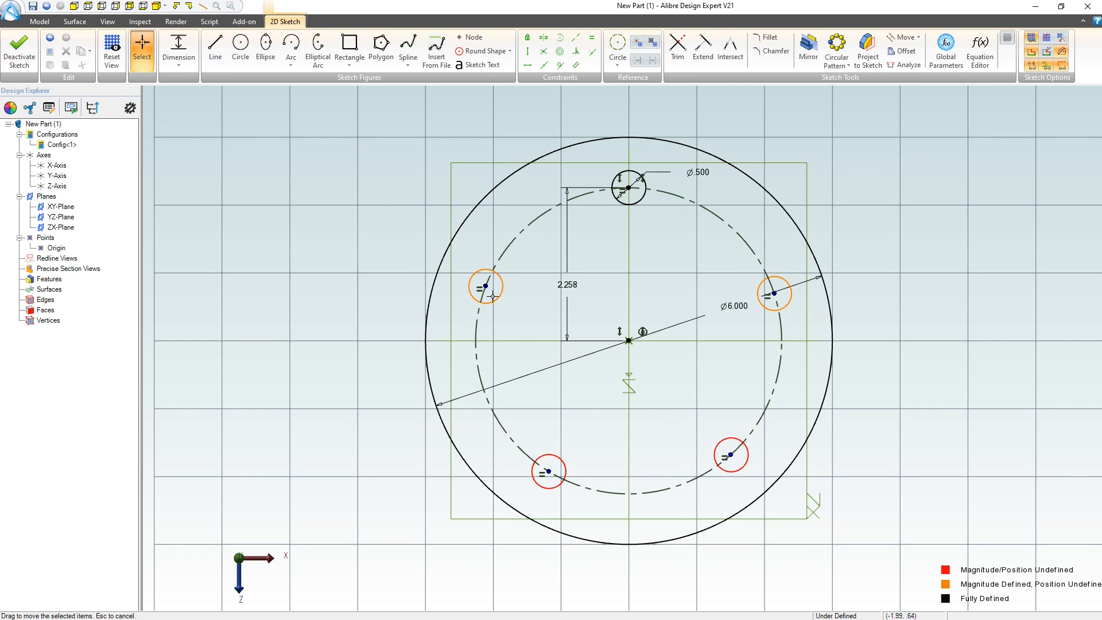
drag(486, 285, 475, 322)
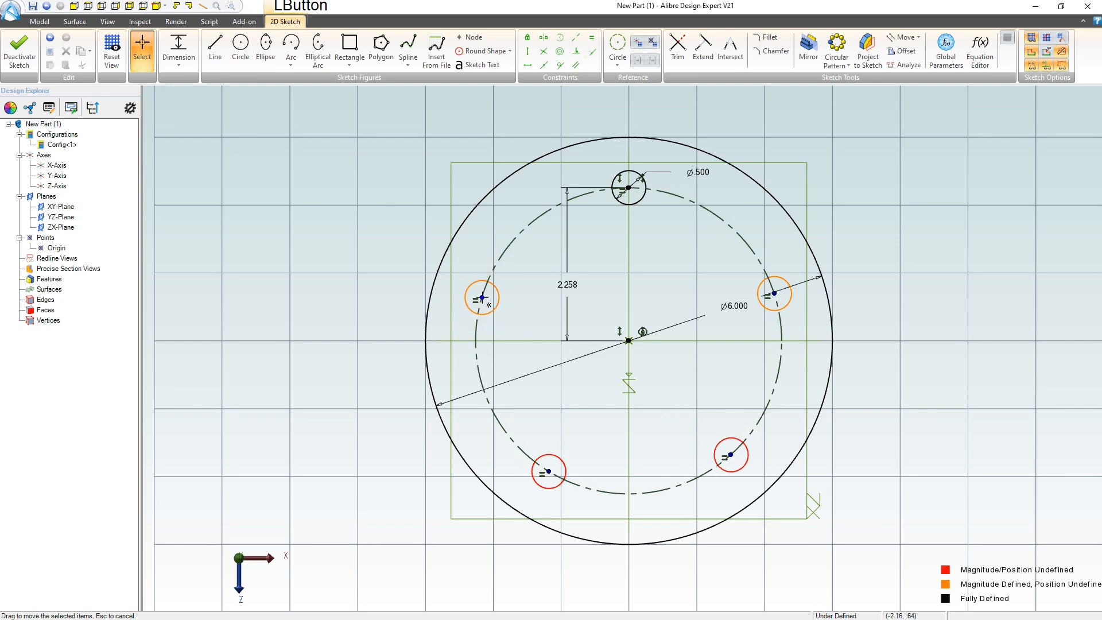
click(377, 242)
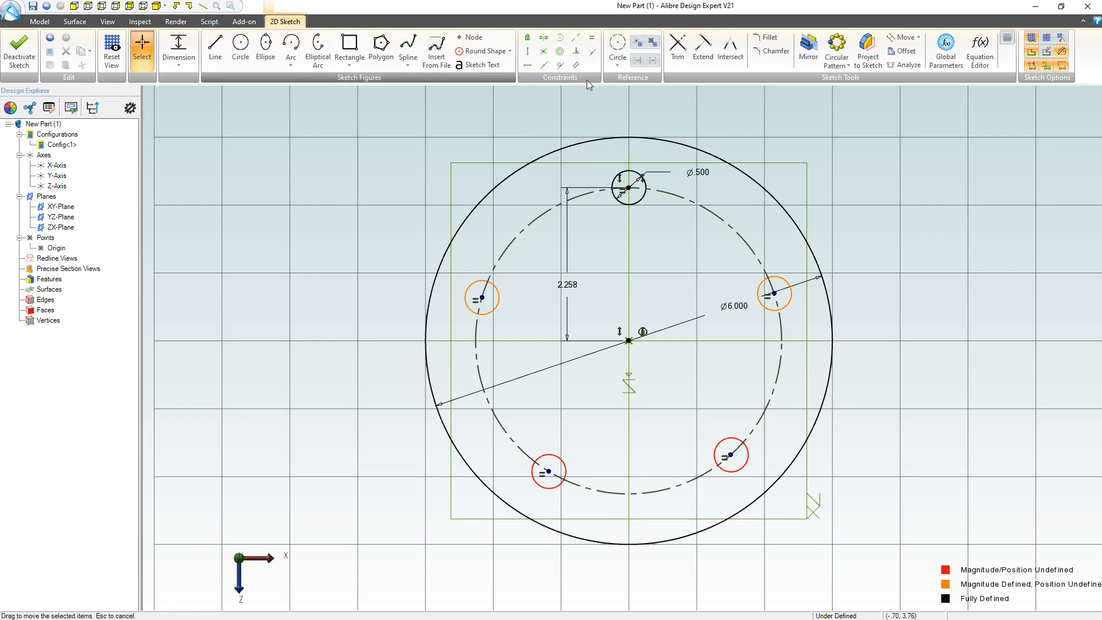
- Draw connected reference lines from the top small circle's centre to the origin and on to the upper-left circle's centre
click(618, 65)
click(637, 80)
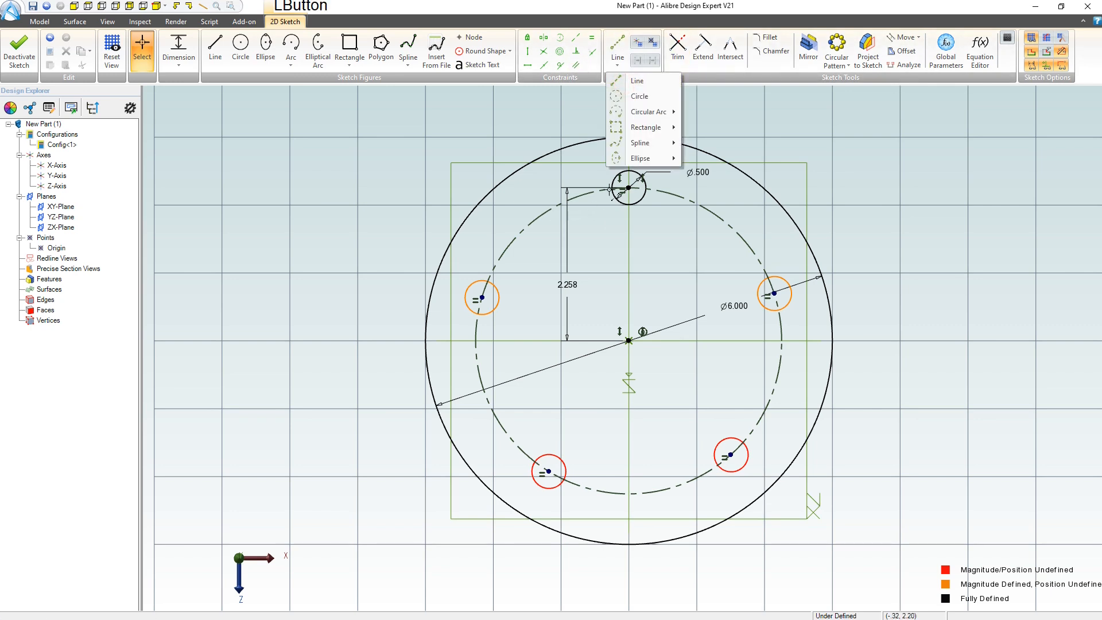
click(629, 188)
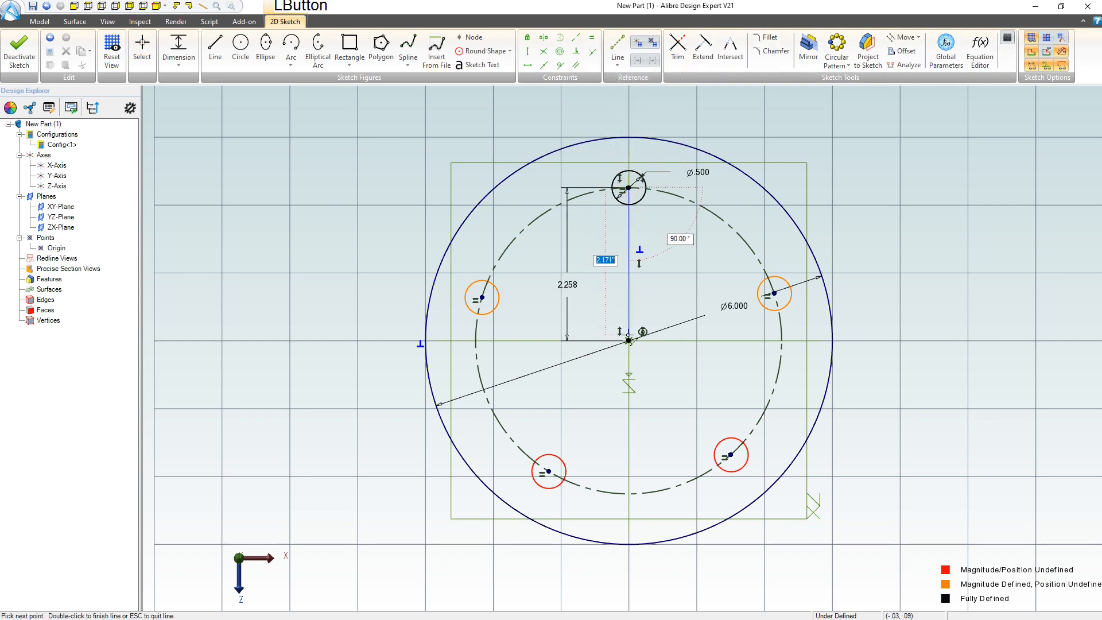
click(629, 340)
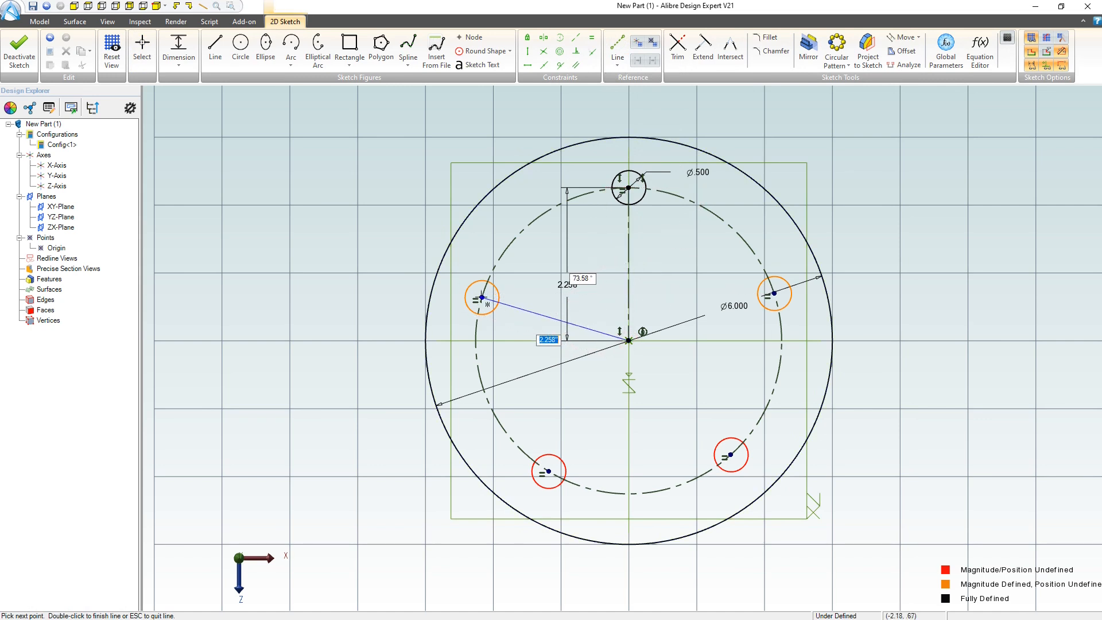
click(482, 297)
key(Escape)
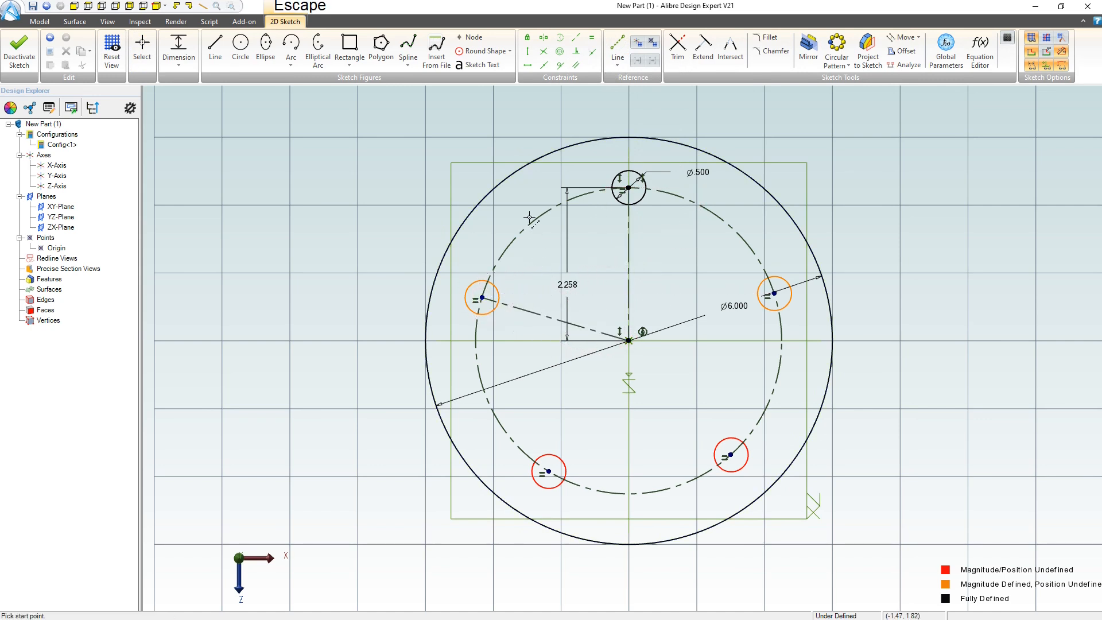
- Dimension the angle between the vertical reference line and the upper-left circle's reference line as 360/2 degrees
click(183, 52)
click(545, 316)
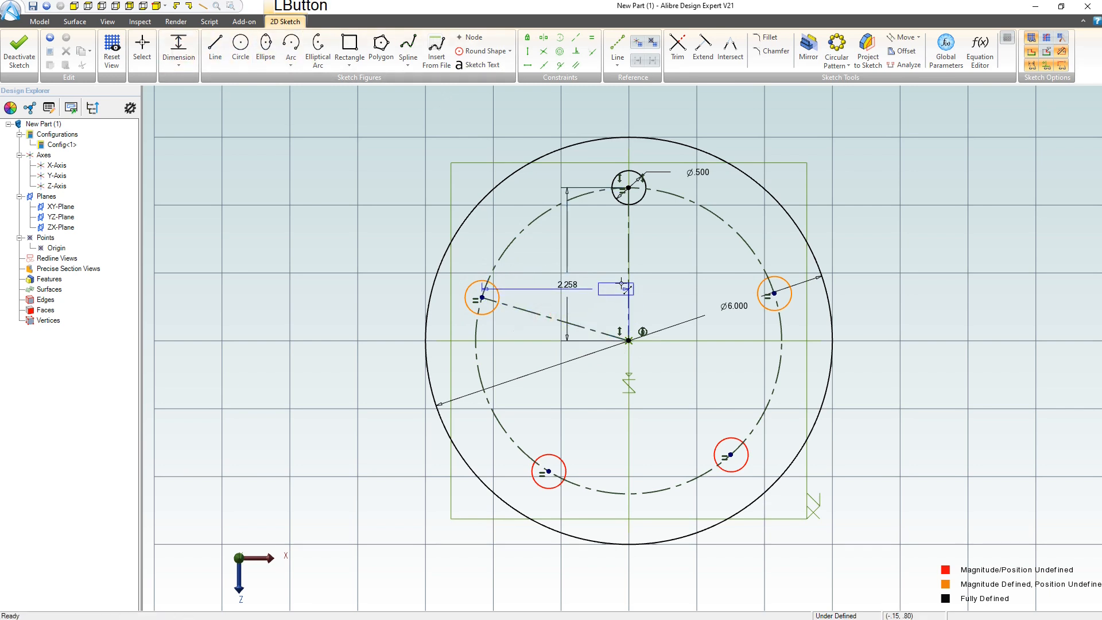
click(615, 267)
click(656, 268)
click(551, 337)
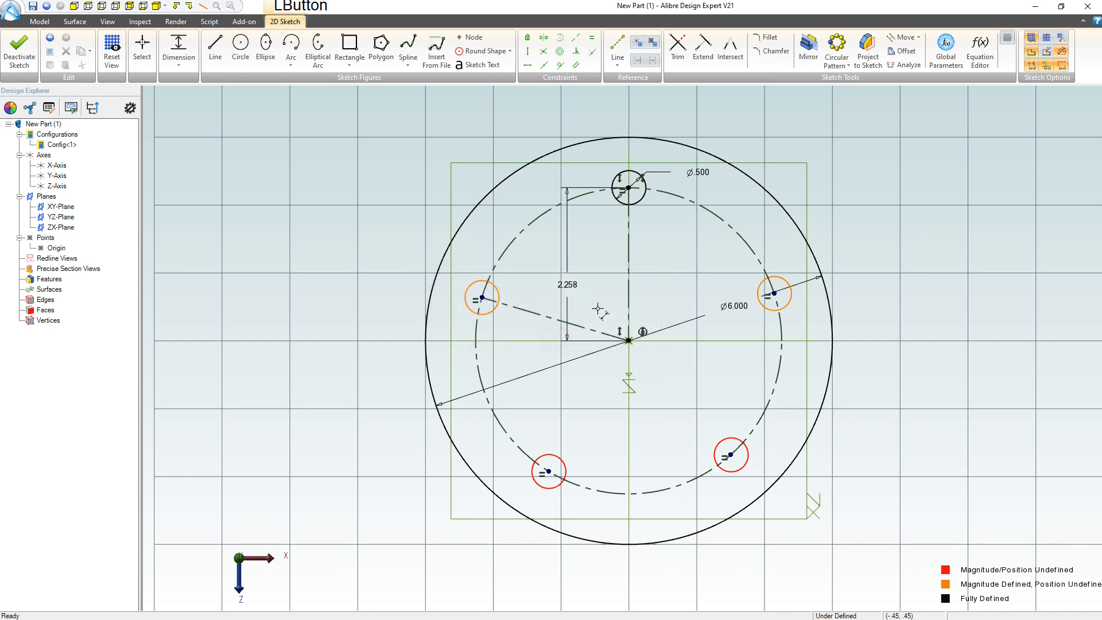
click(551, 318)
click(629, 268)
click(536, 239)
text(360/2)
key(Return)
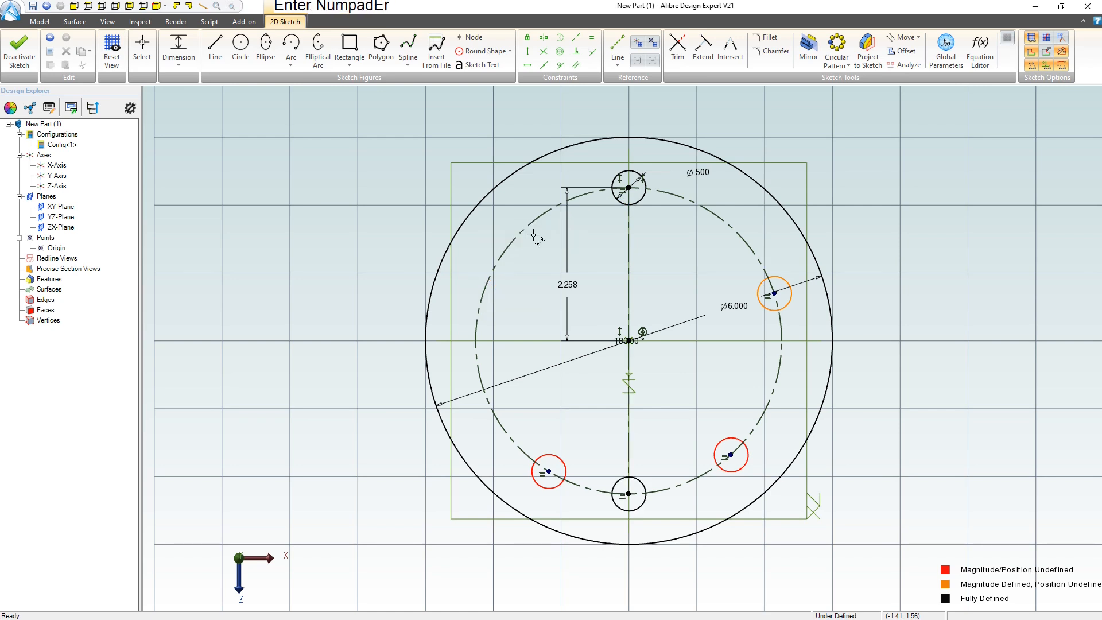
- Set the angle between the vertical and upper-left reference lines to 360/5 degrees
key(Escape)
double_click(635, 340)
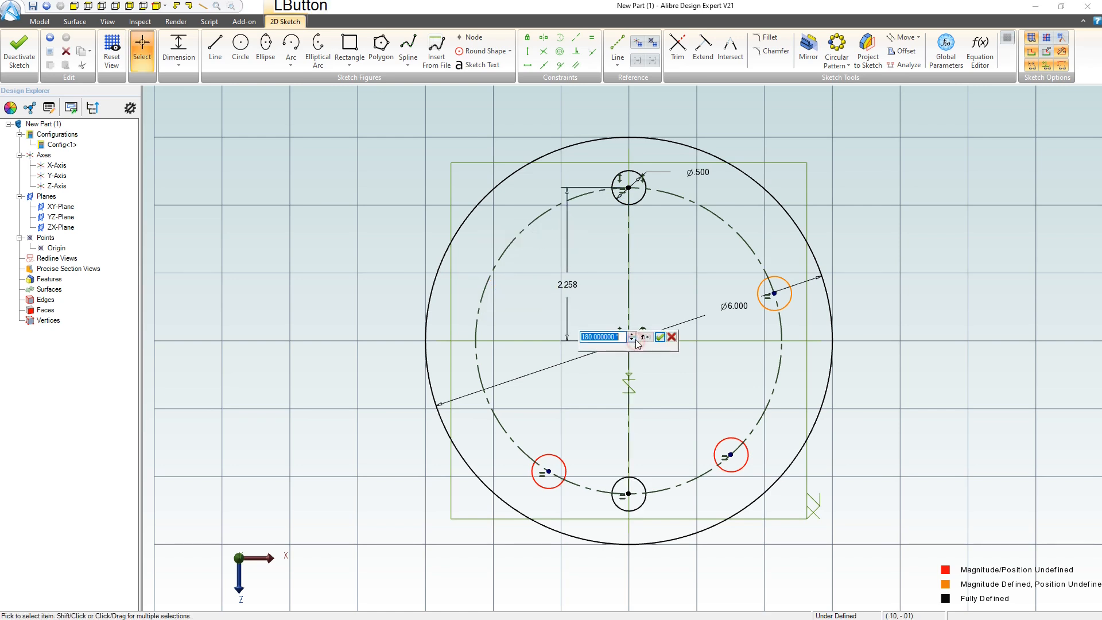
text(360)
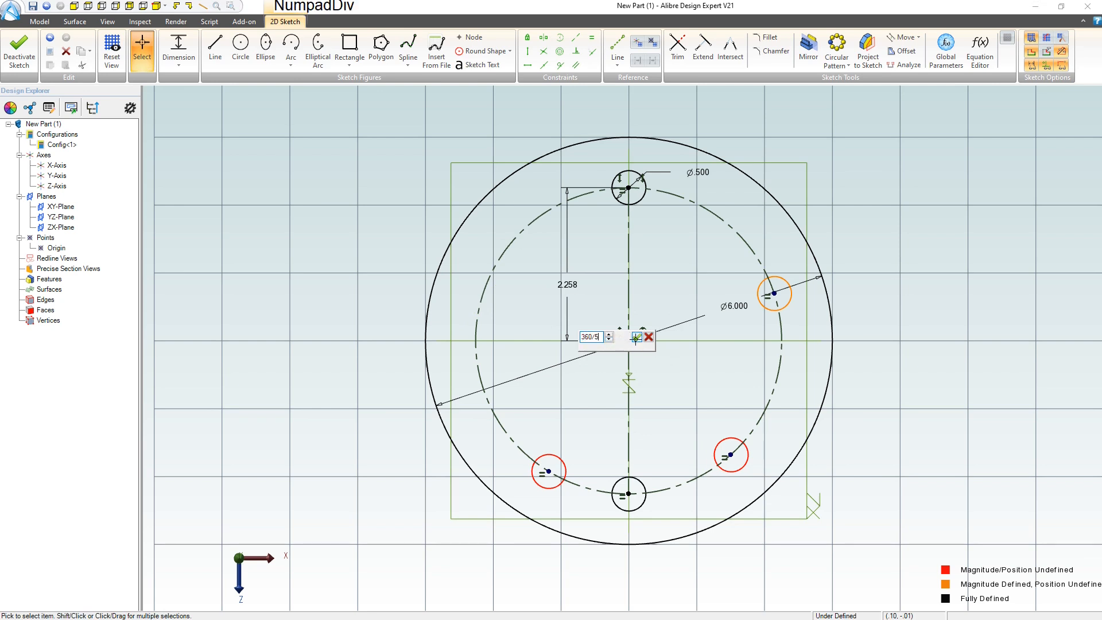
text(/5)
key(Return)
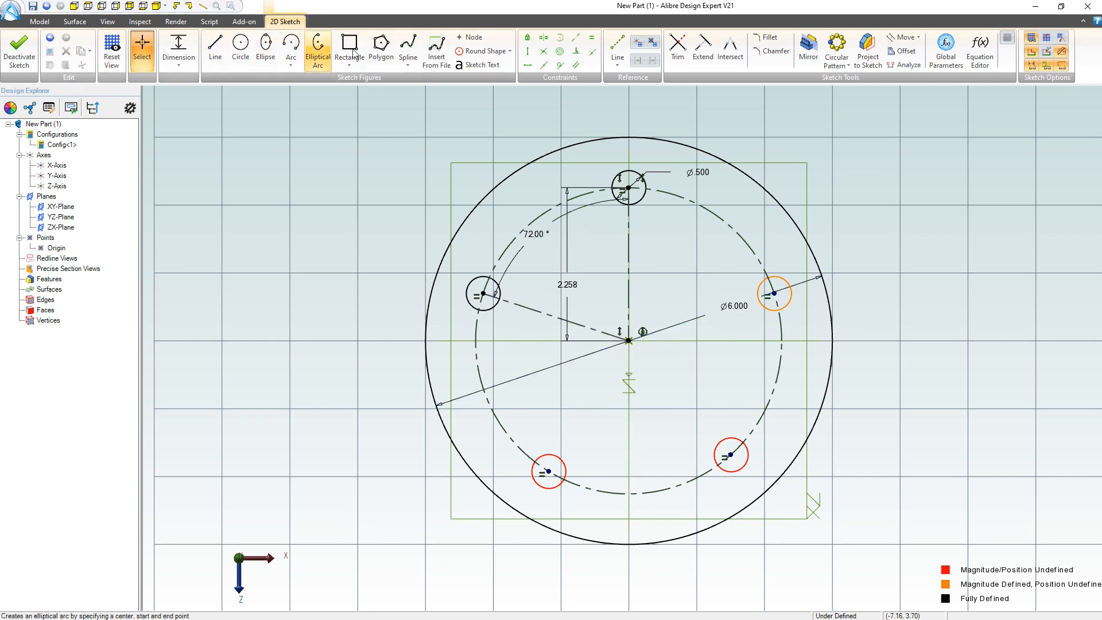
- Draw connected reference lines from the lower-left small circle's centre to the origin and on to the lower-right circle's centre, deleting the stray extra segment
click(617, 51)
click(549, 471)
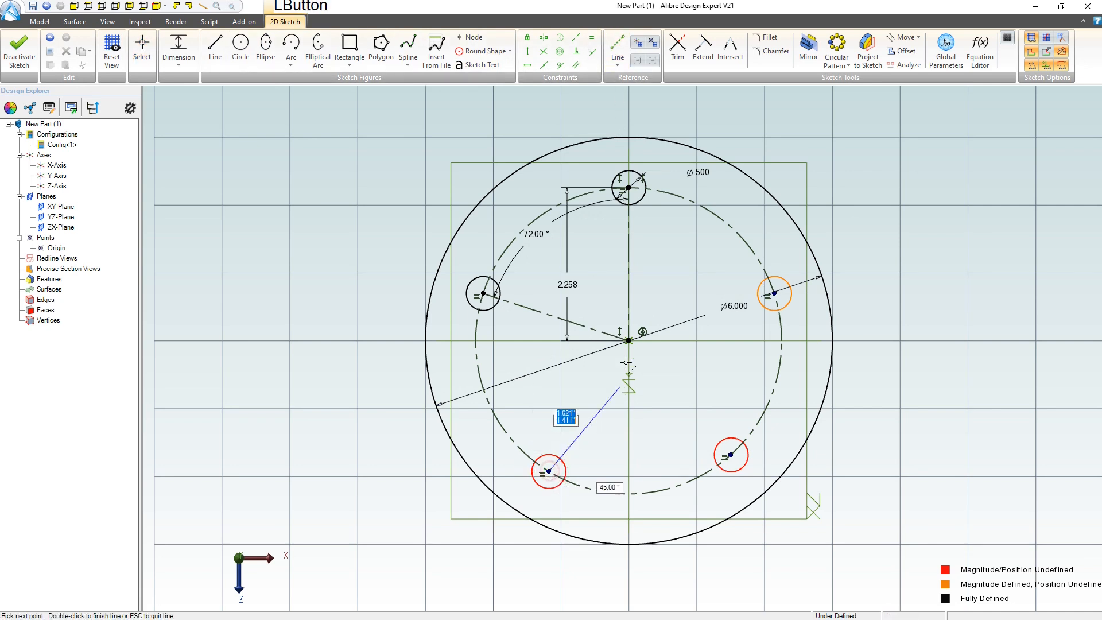
click(629, 341)
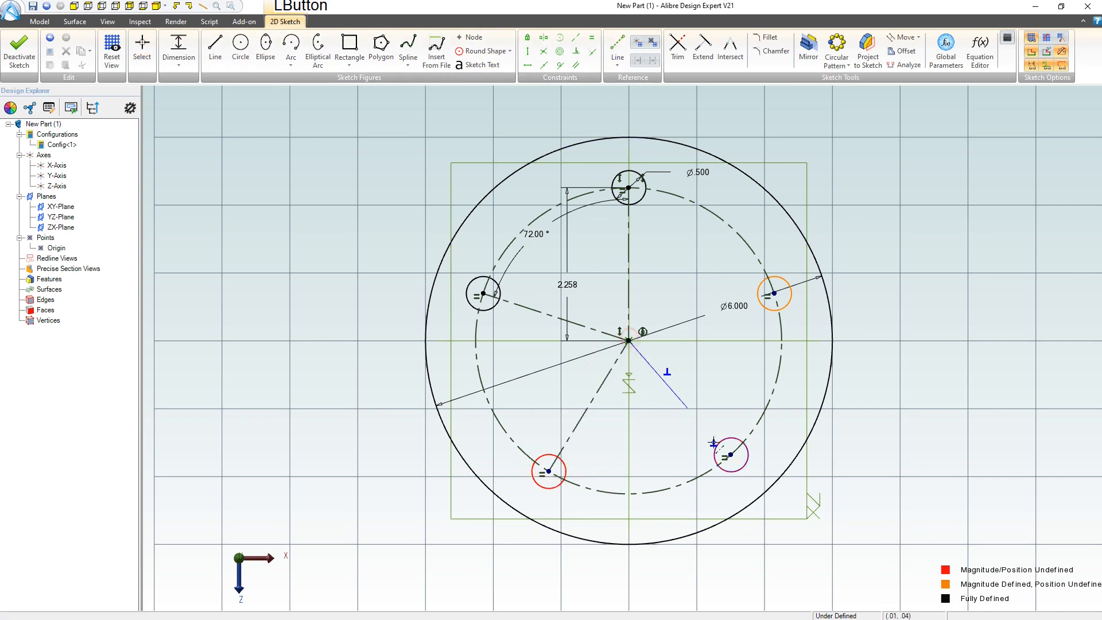
double_click(731, 455)
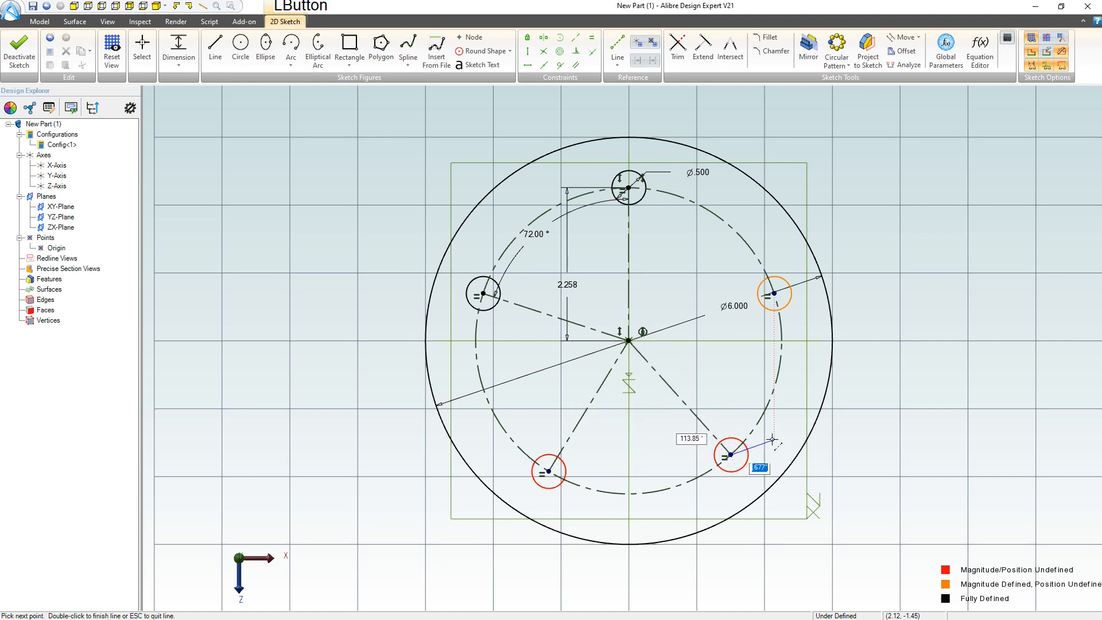
key(Escape)
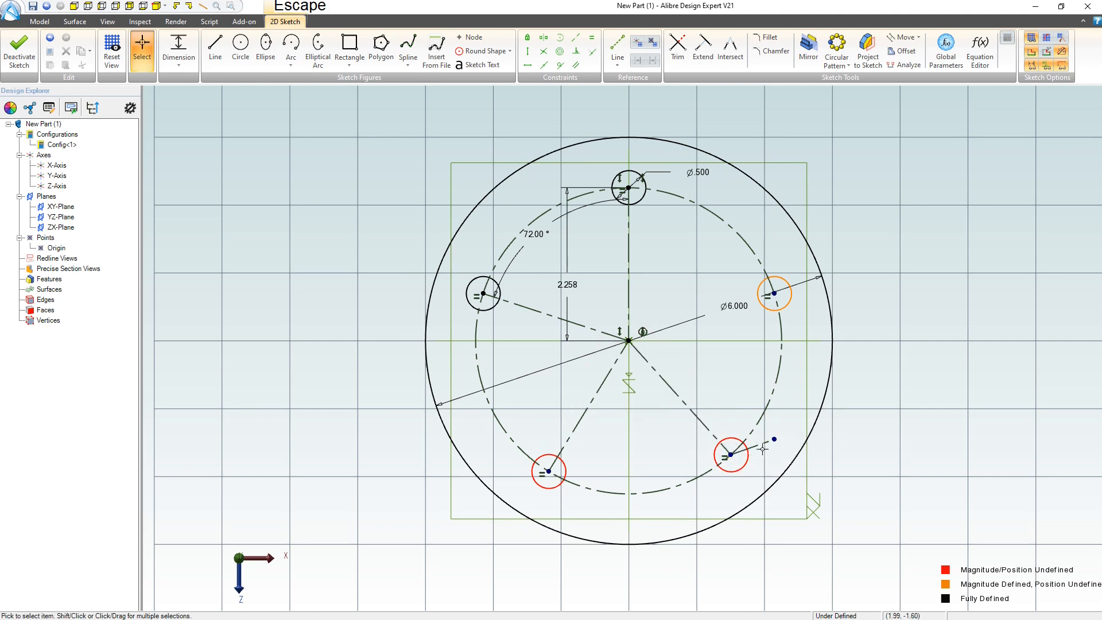
click(761, 446)
key(Delete)
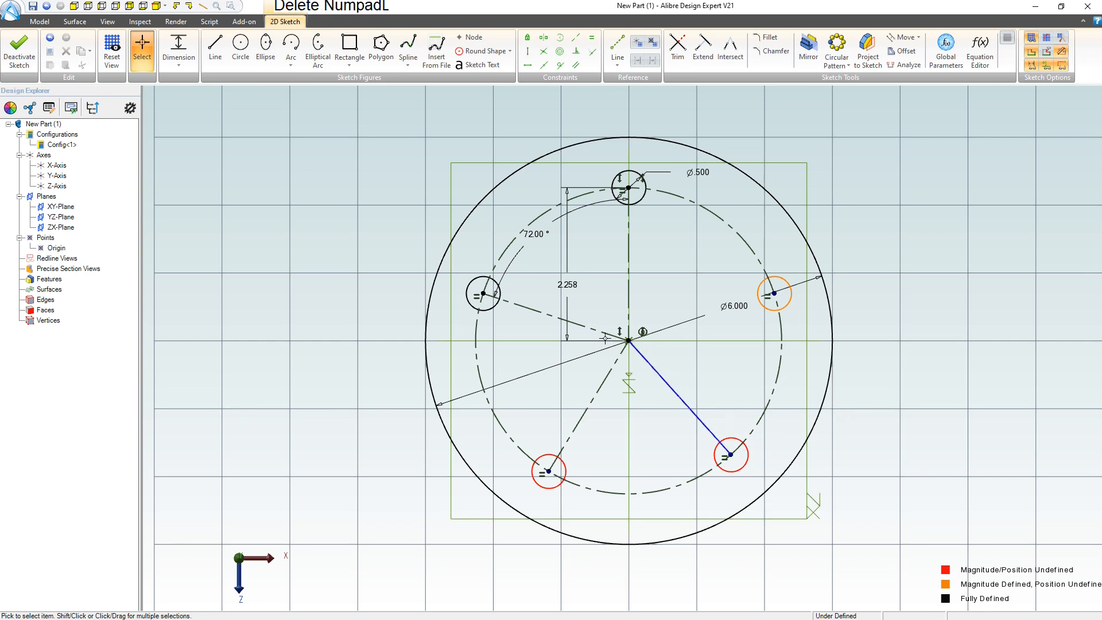
click(615, 47)
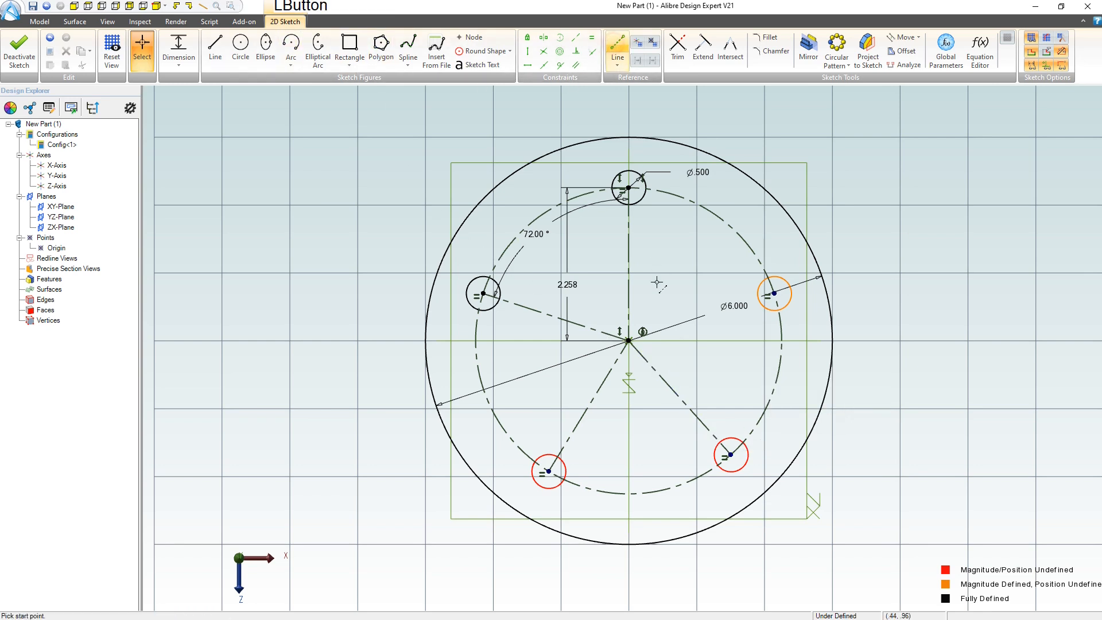
click(629, 340)
key(Escape)
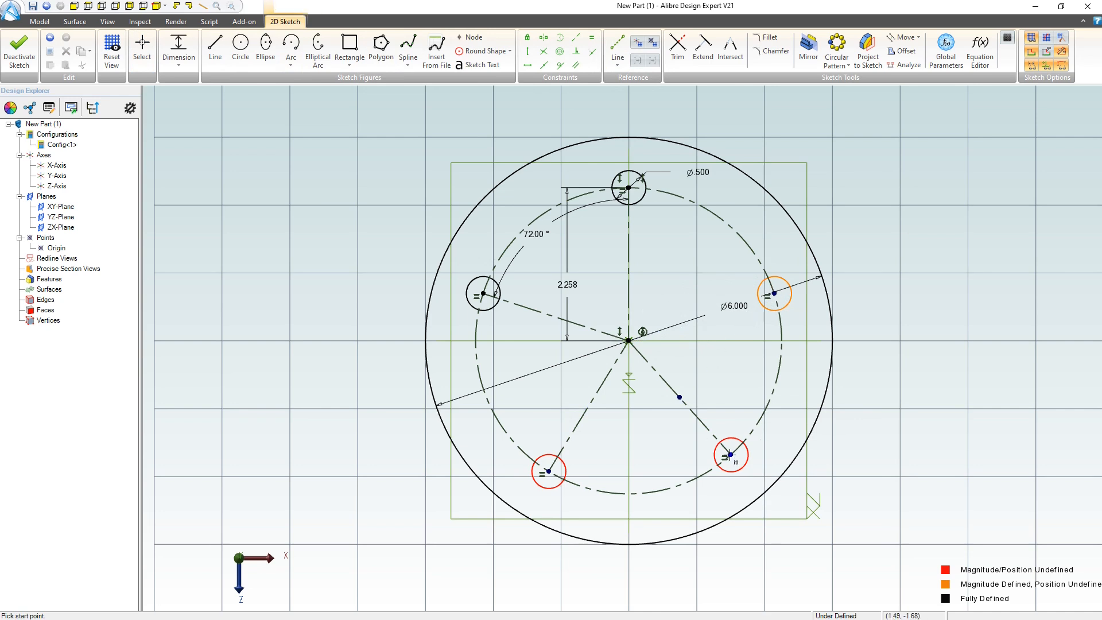
key(Escape)
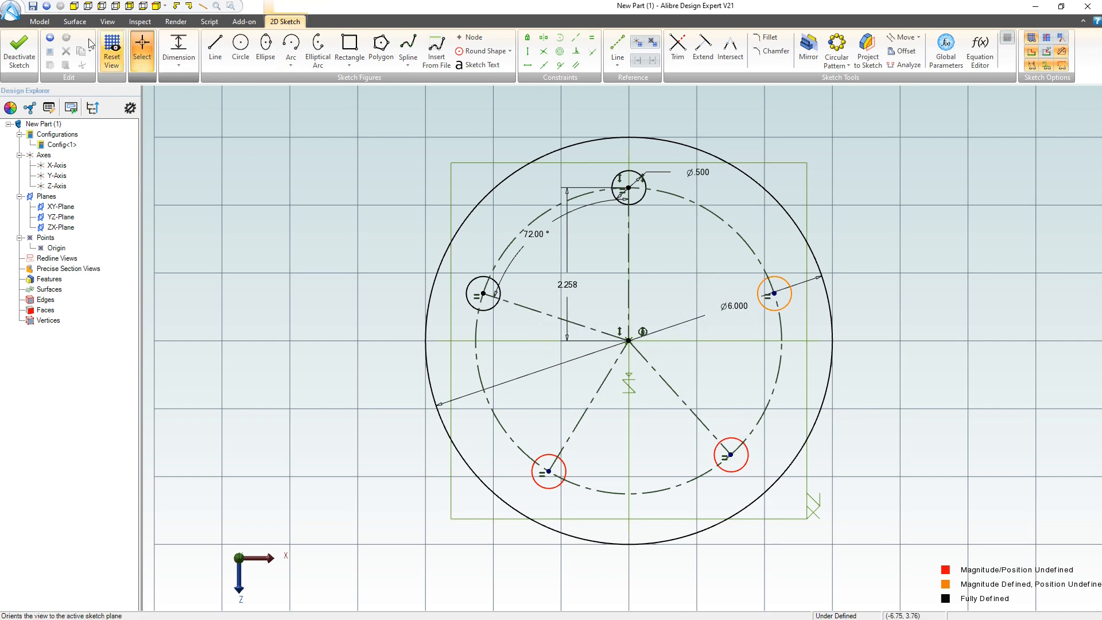
- Dimension the angle between the upper-left and lower-left reference lines as 75 degrees, with its text outside the large circle
click(178, 48)
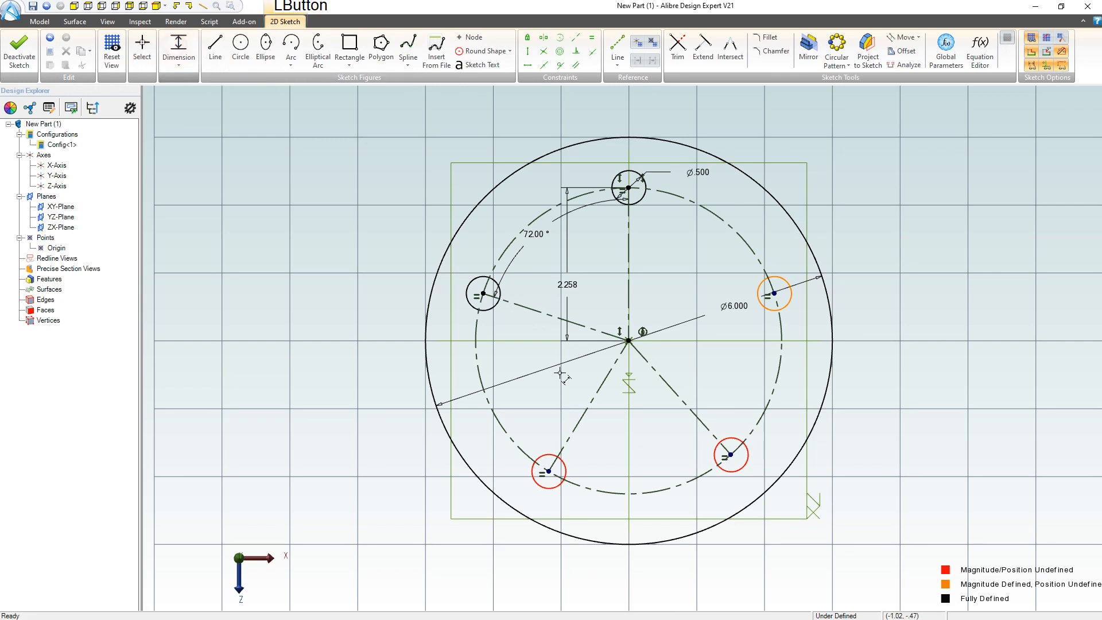
click(574, 323)
click(598, 388)
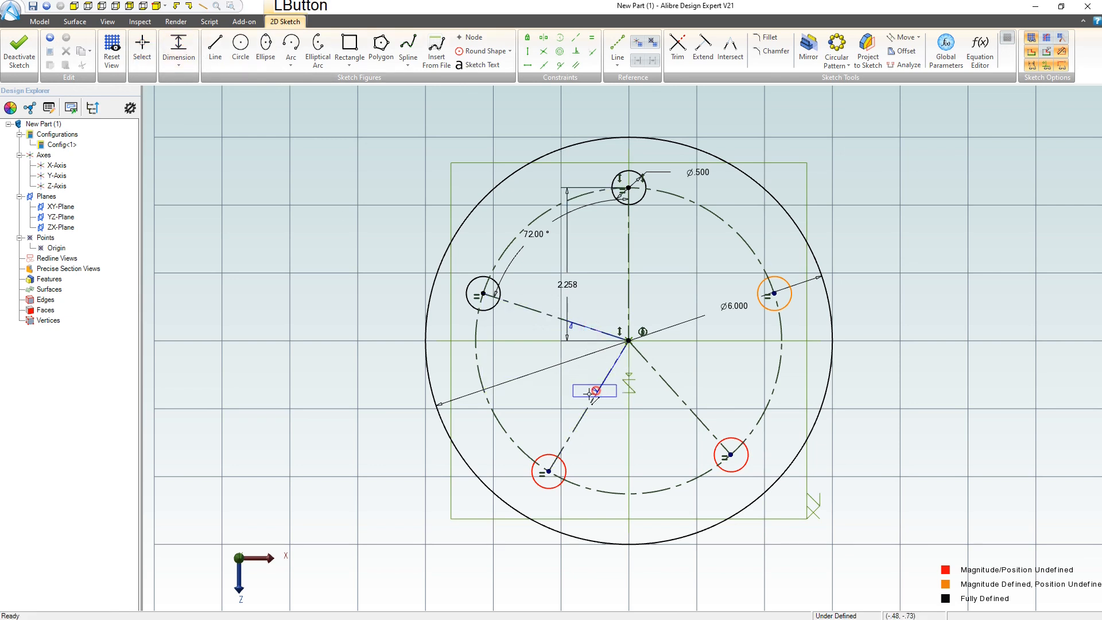
click(382, 473)
text(75)
key(Return)
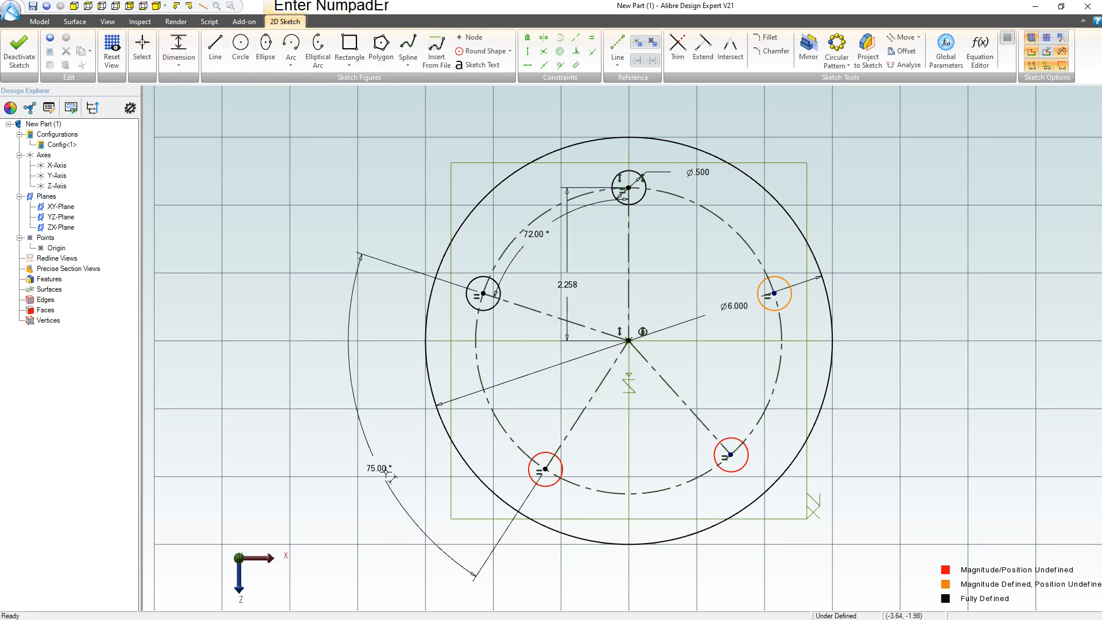
- Set the angle between the upper-left and lower-left reference lines to 72 degrees
double_click(379, 468)
text(72)
key(KP_Enter)
key(Escape)
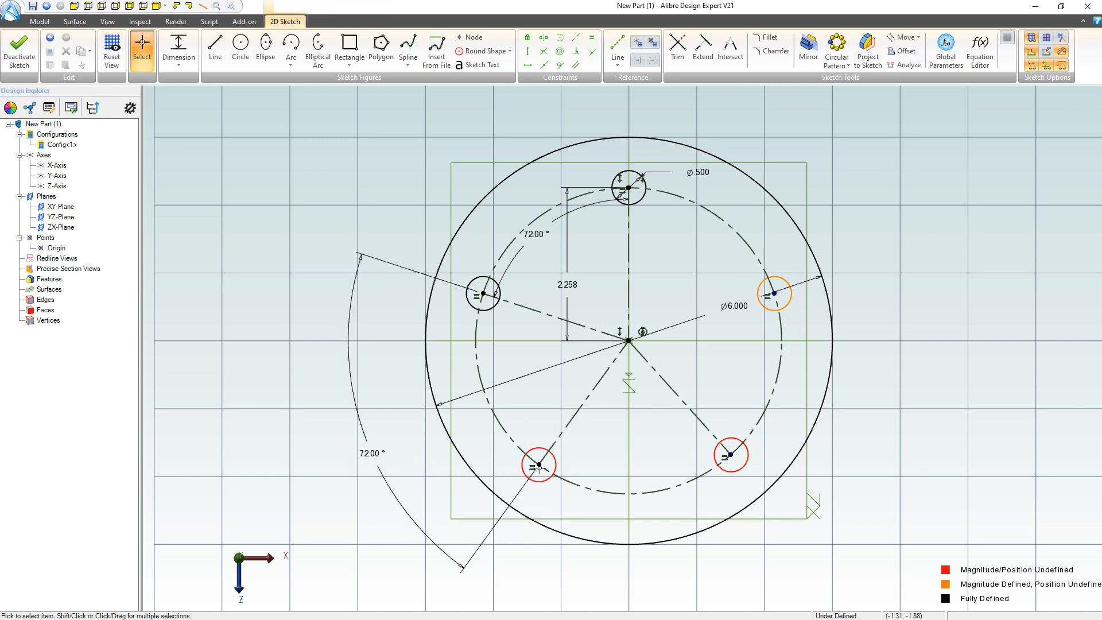
- Apply a horizontal constraint between the centres of the lower-left and lower-right small circles
click(539, 465)
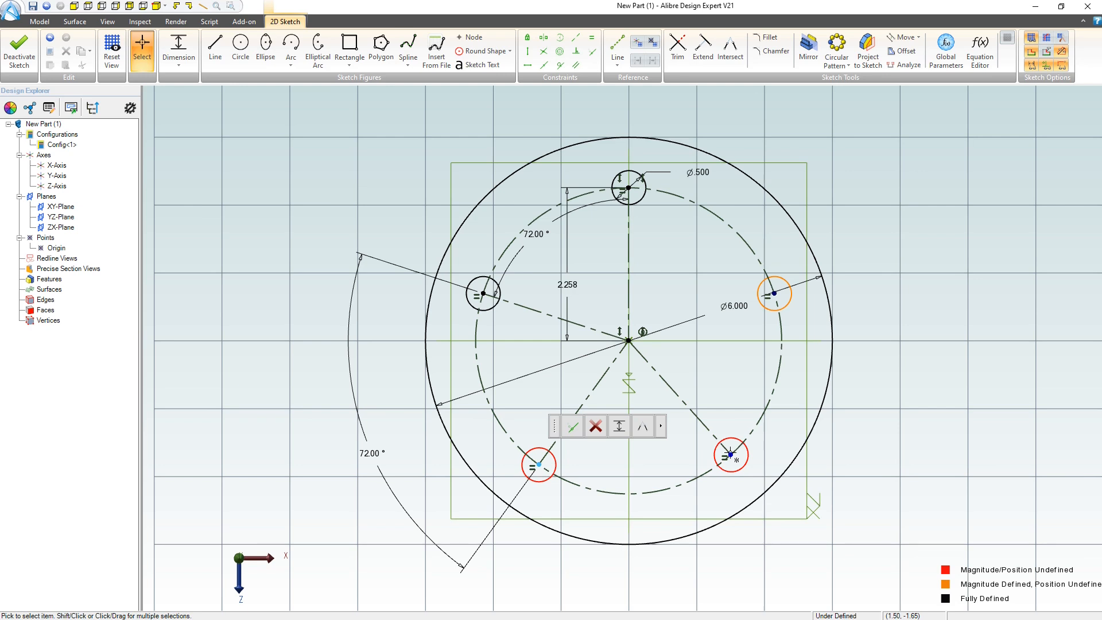
click(602, 591)
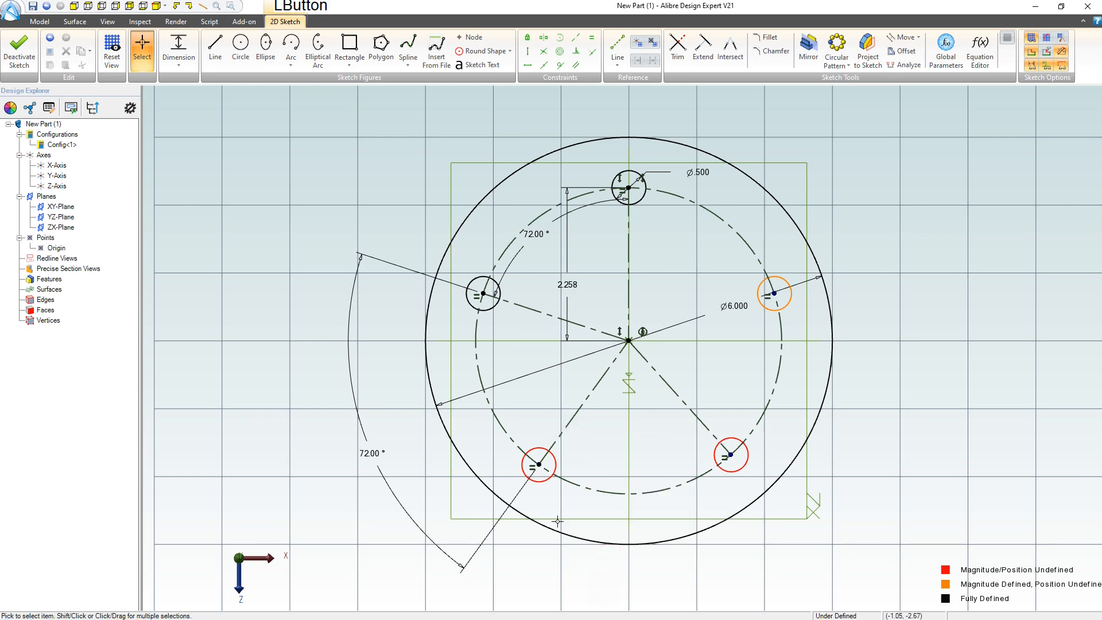
key(h)
click(538, 465)
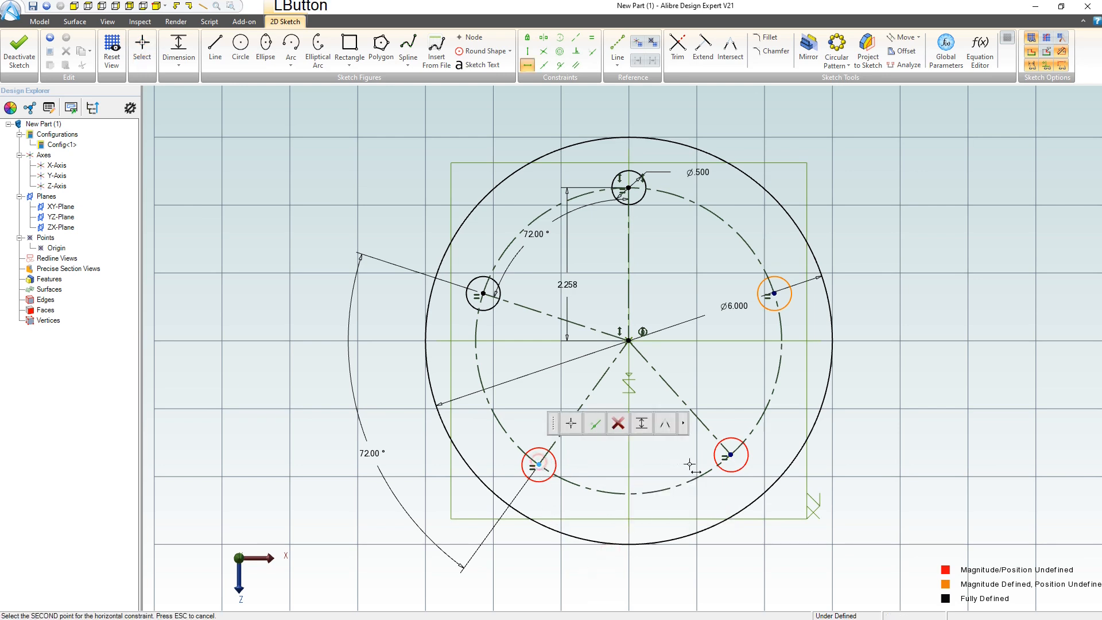
click(730, 455)
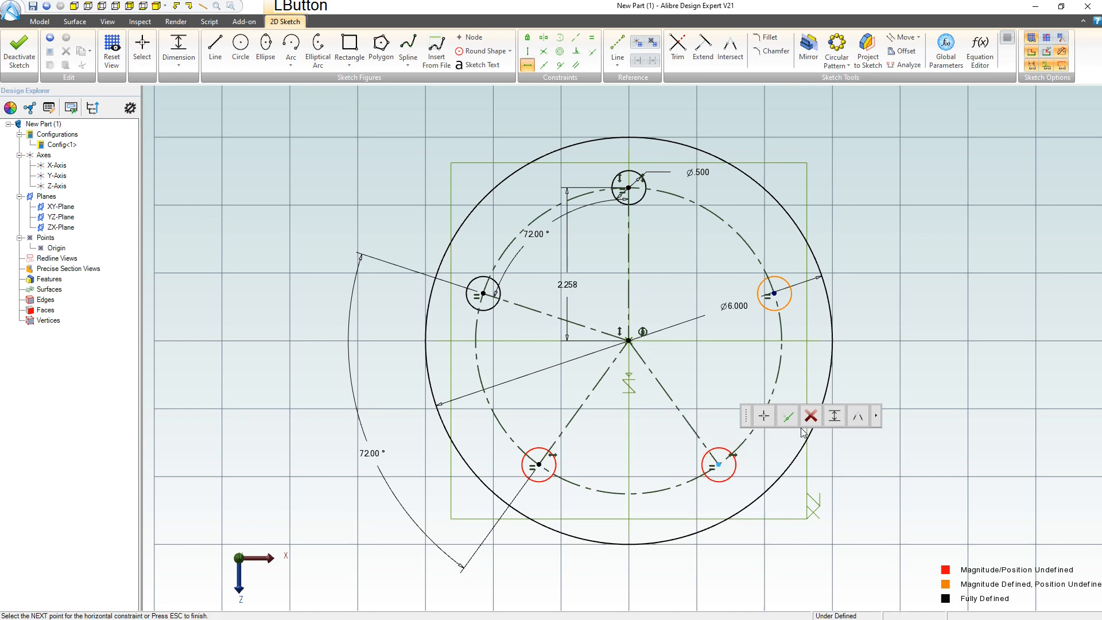
- Try to include the upper-left small circle's centre in the horizontal constraint of the two lower circles
click(487, 295)
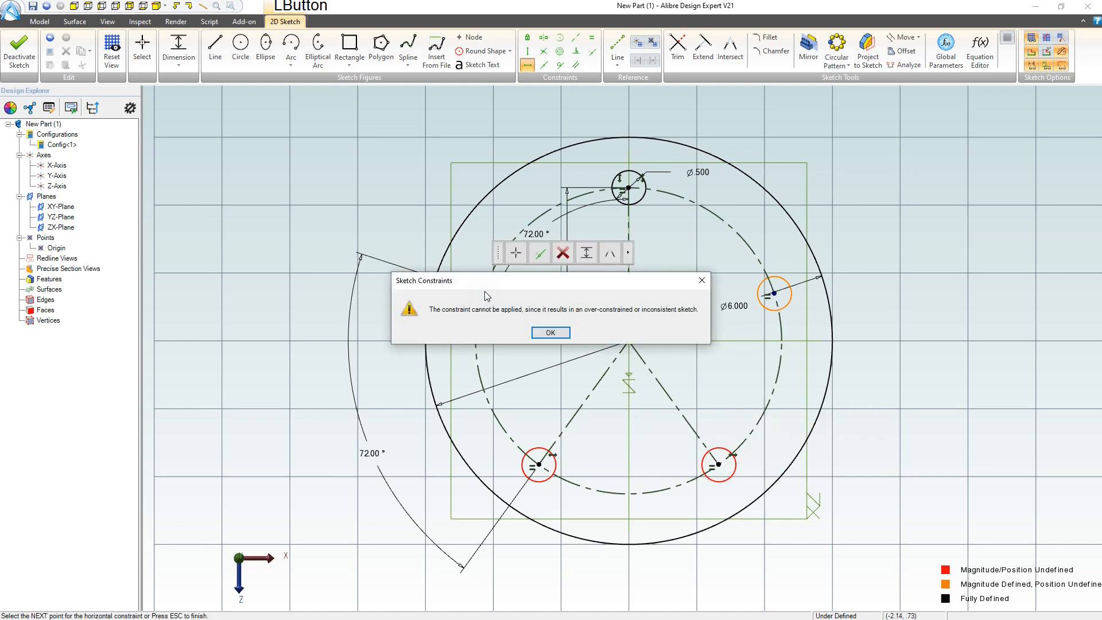
click(549, 332)
key(Escape)
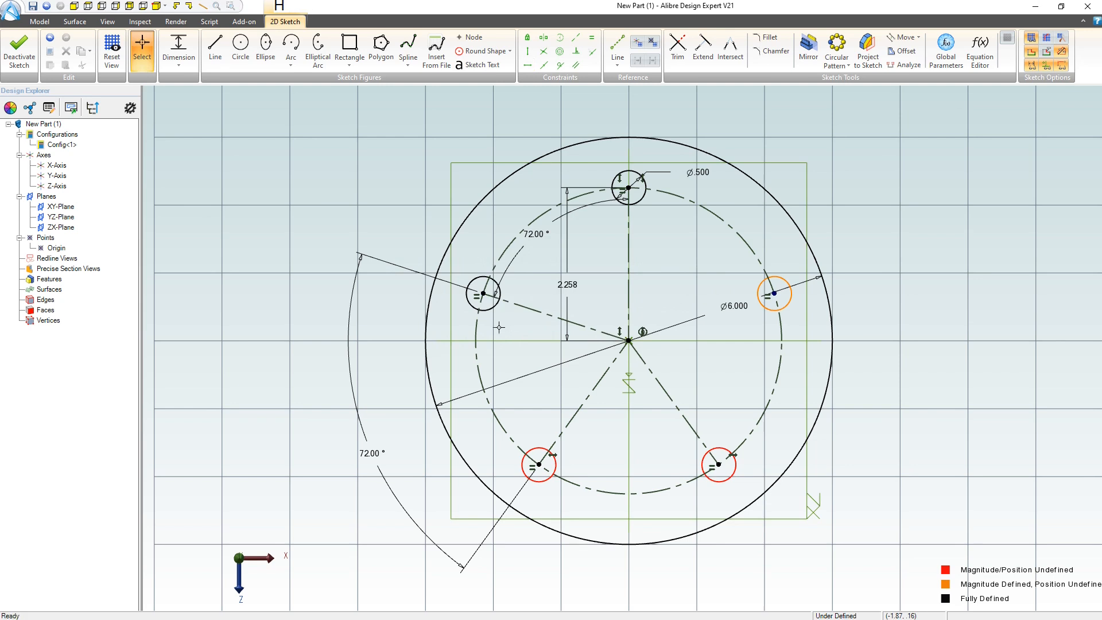
- Apply a horizontal constraint between the centres of the upper-left and upper-right small circles
click(483, 293)
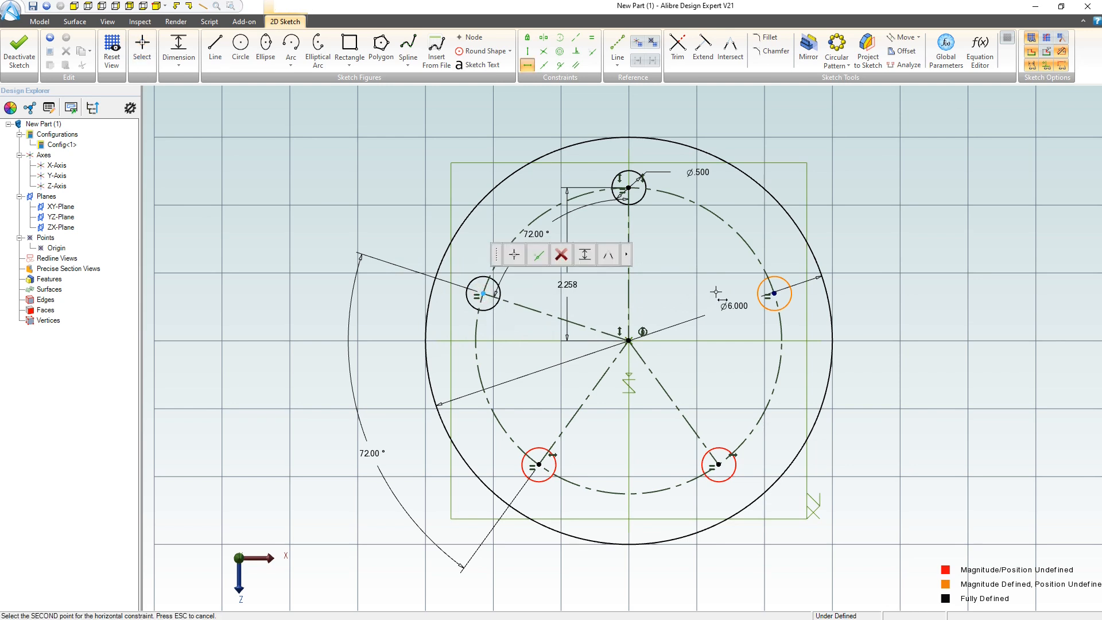
click(775, 293)
click(908, 377)
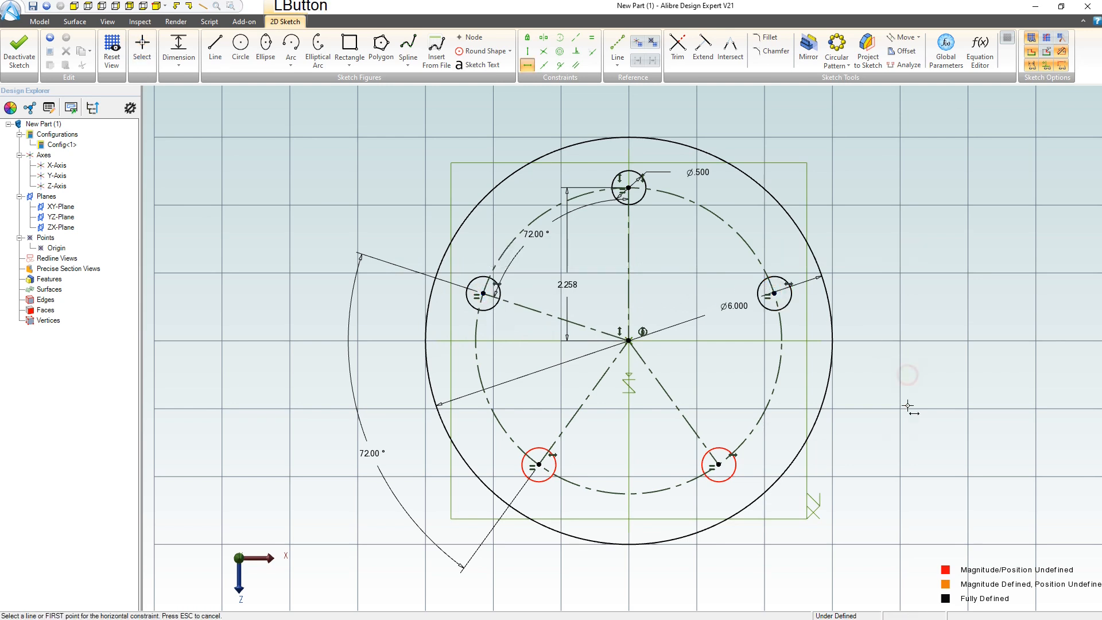
key(Escape)
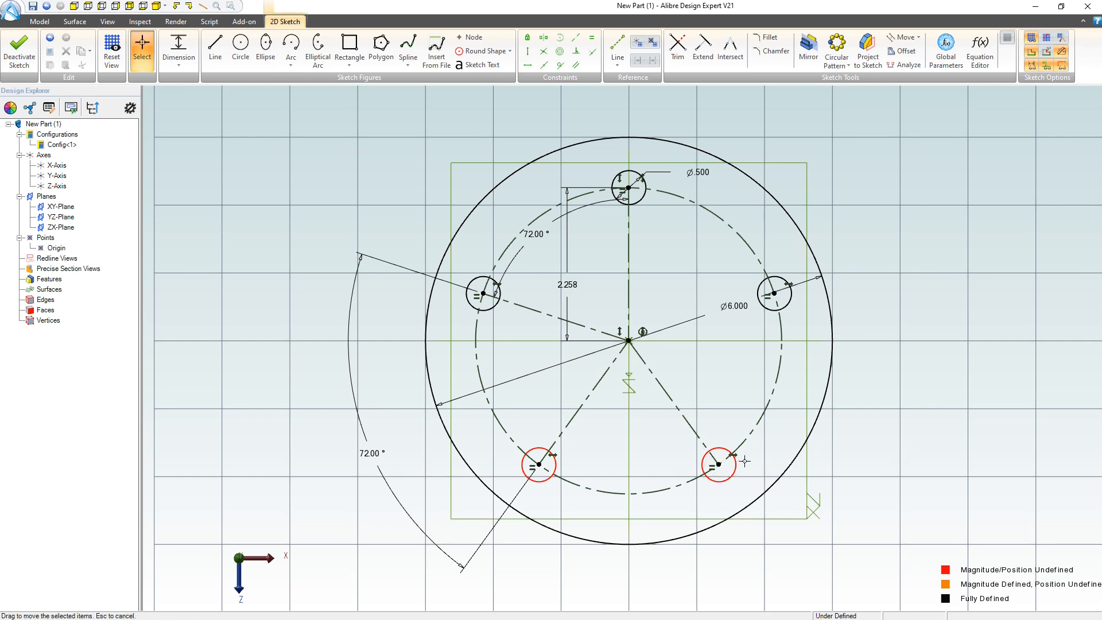
- Pull the lower-right small circle's edge outward to test whether the size of the two lower circles is constrained
drag(734, 471, 772, 466)
click(537, 413)
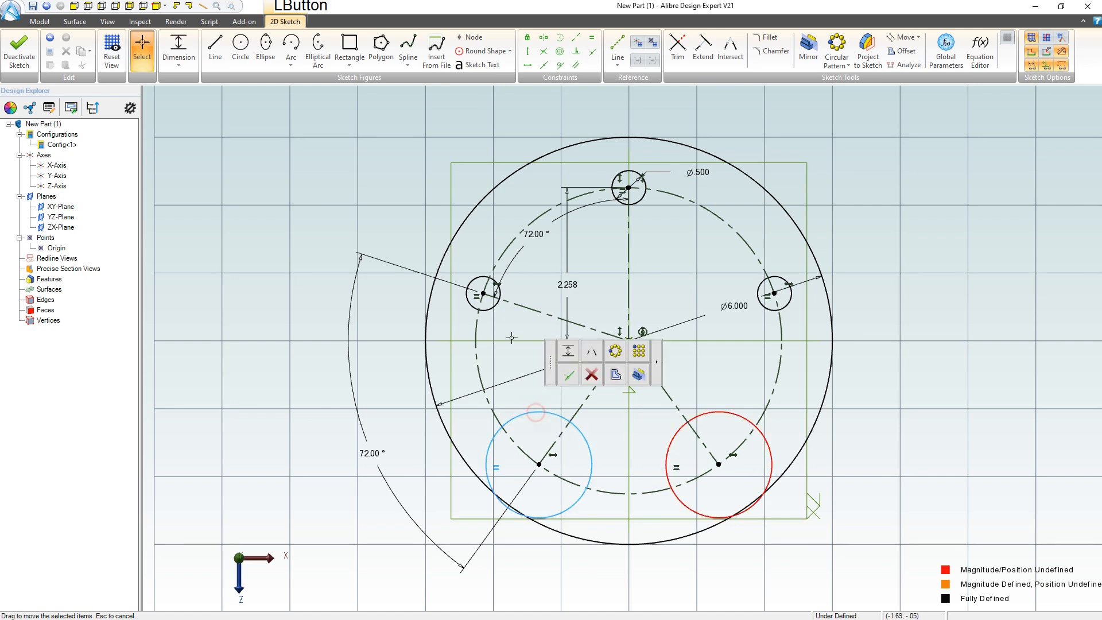
click(489, 309)
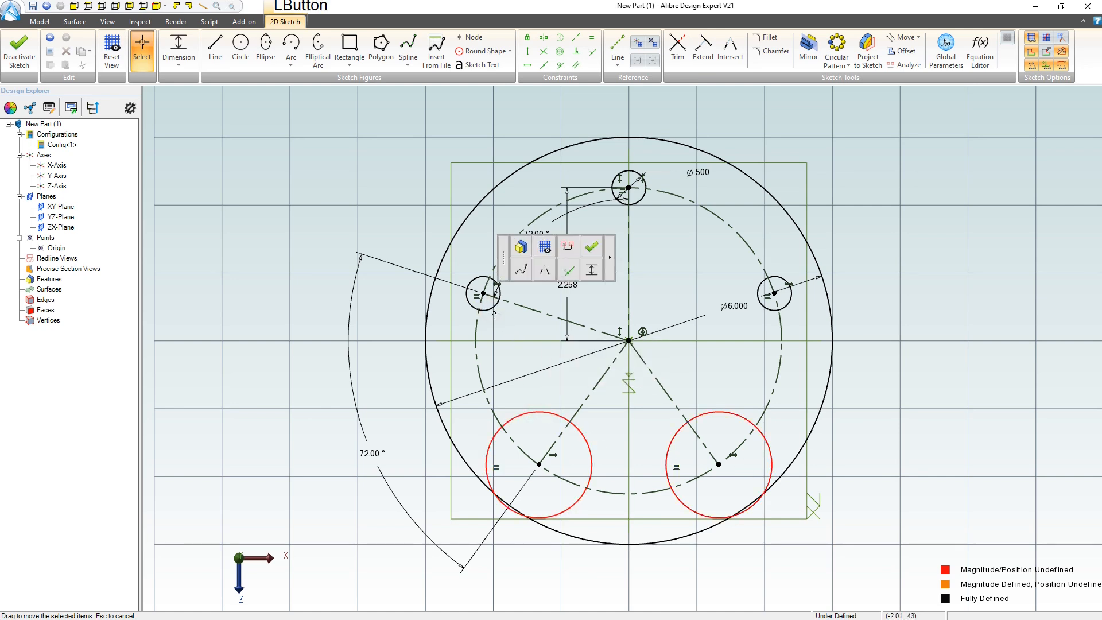
- Apply an equal constraint between the upper-left small circle and the enlarged lower-left circle
click(592, 37)
click(495, 307)
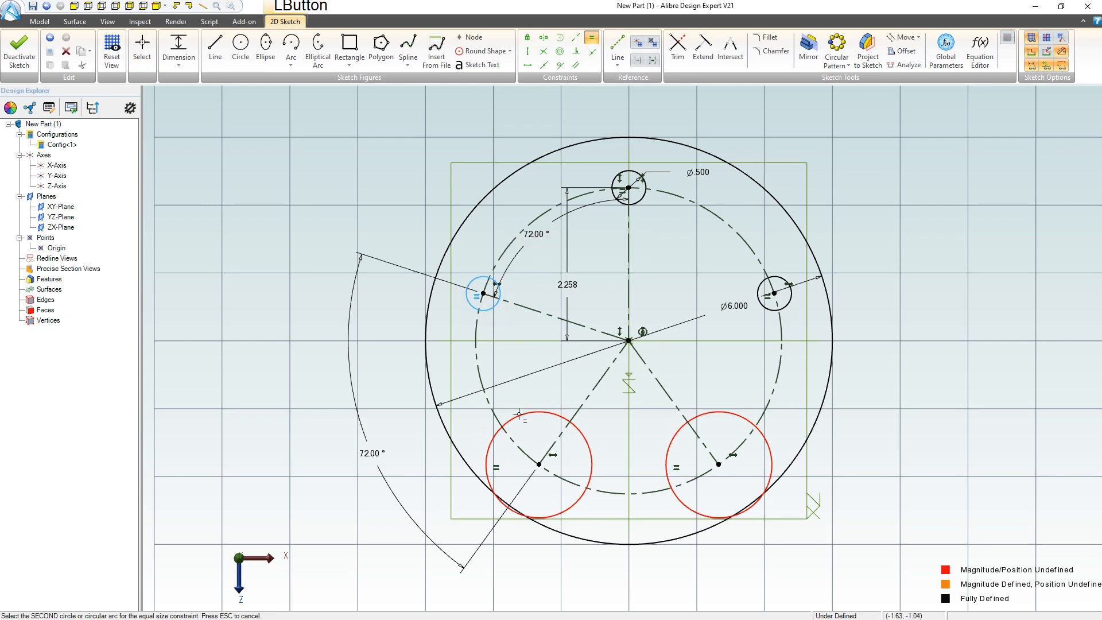
click(523, 414)
key(Escape)
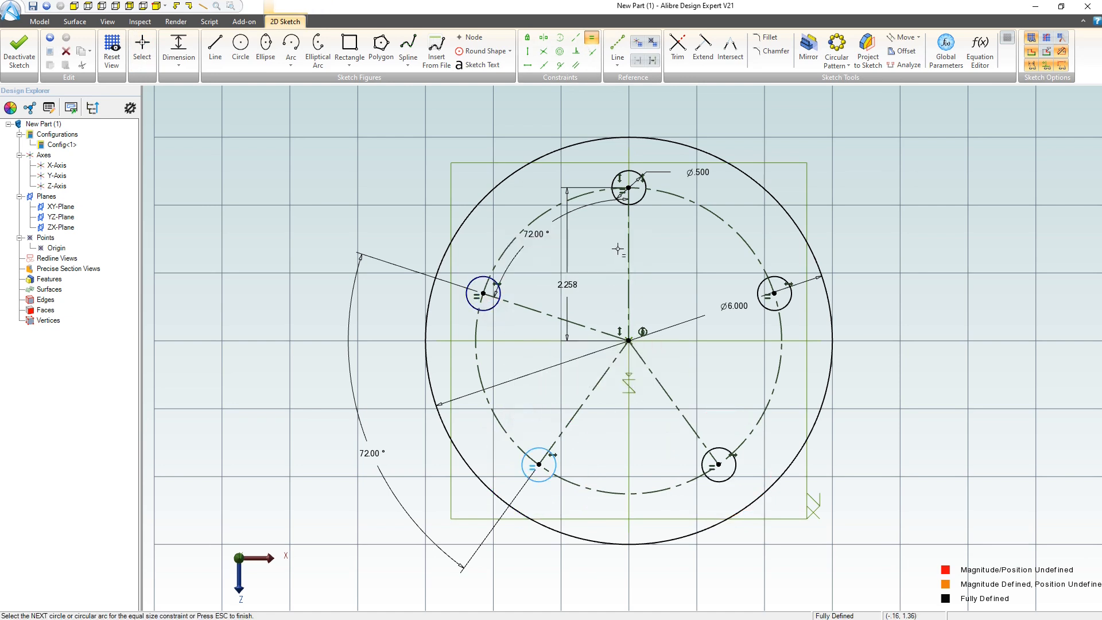
scroll(701, 281, down, 2)
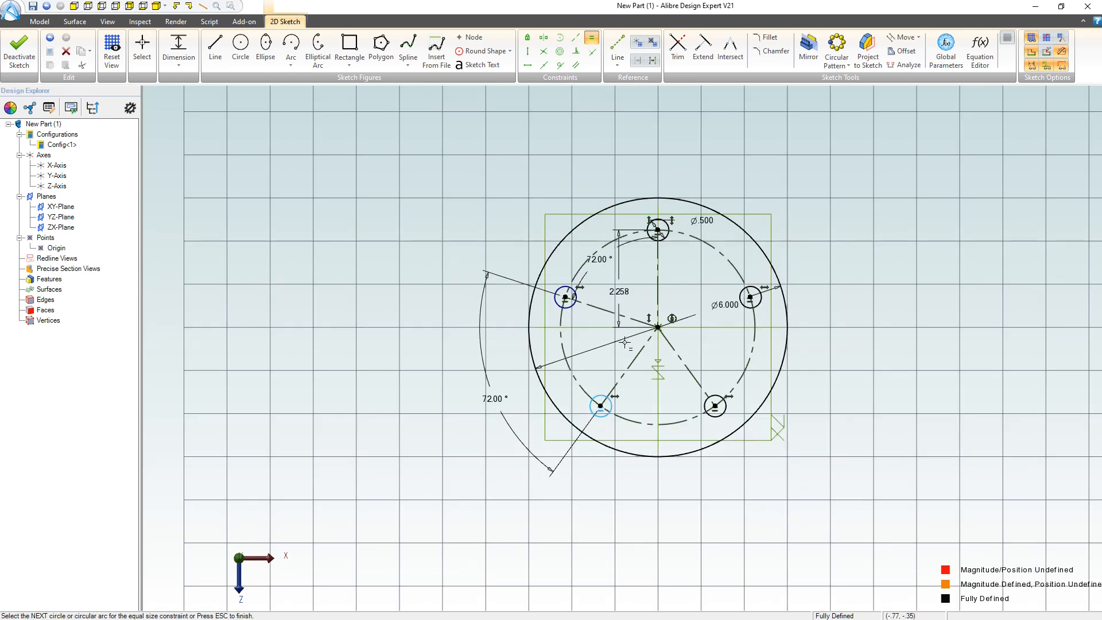
scroll(623, 343, up, 2)
scroll(548, 281, up, 4)
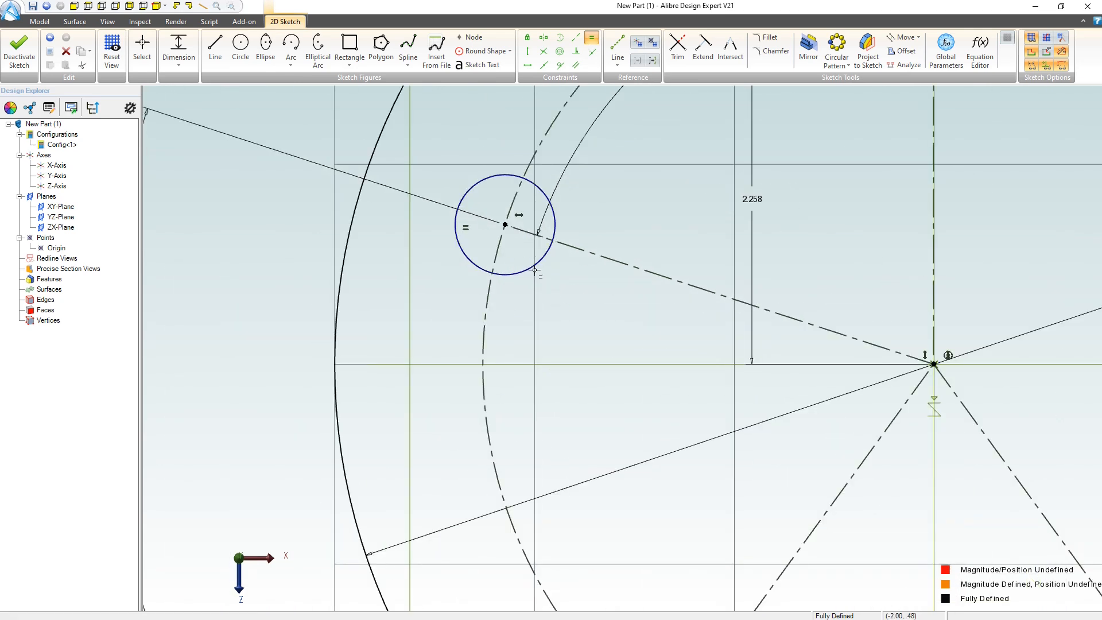
scroll(535, 274, down, 3)
click(495, 284)
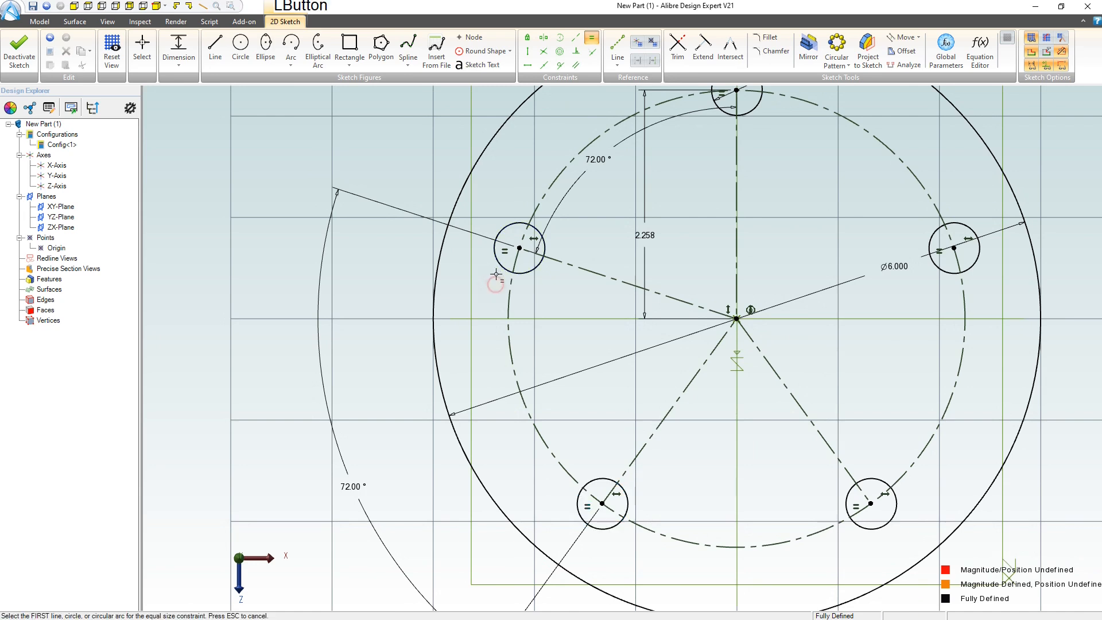
scroll(498, 269, down, 2)
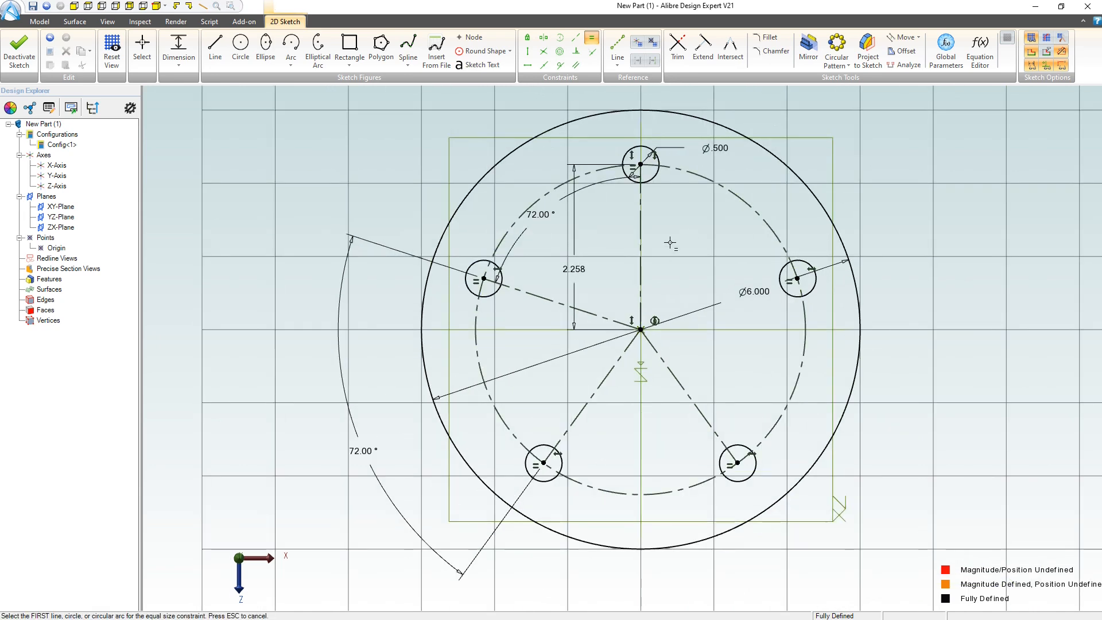
- Sketch a circle centred on the origin, about 2.35 inches in diameter, inside the ring of small circles
click(241, 46)
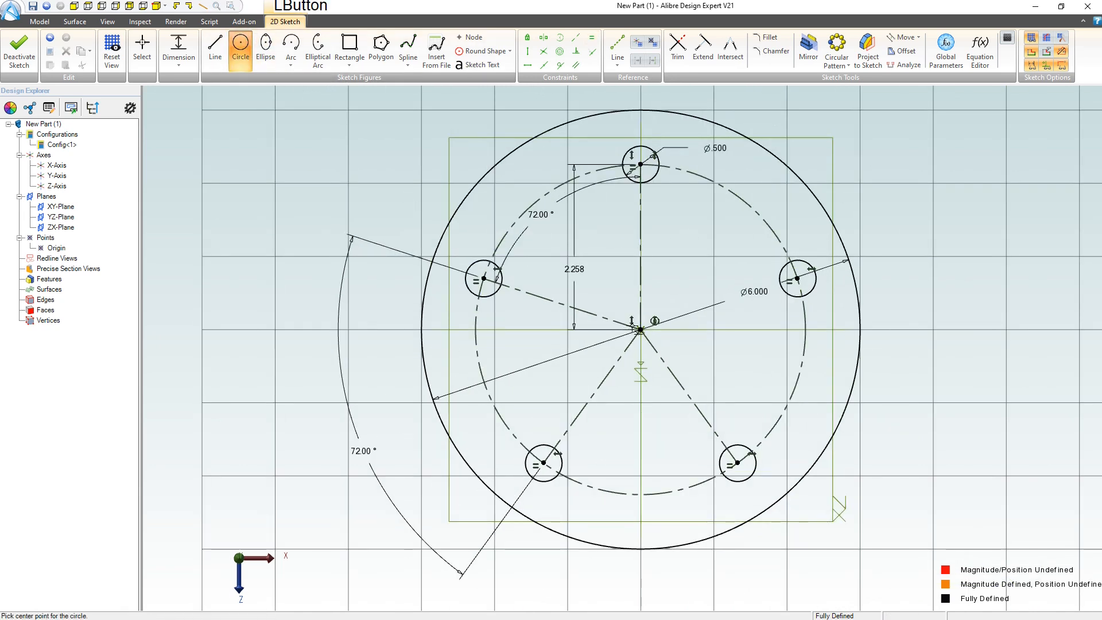
click(641, 329)
click(717, 287)
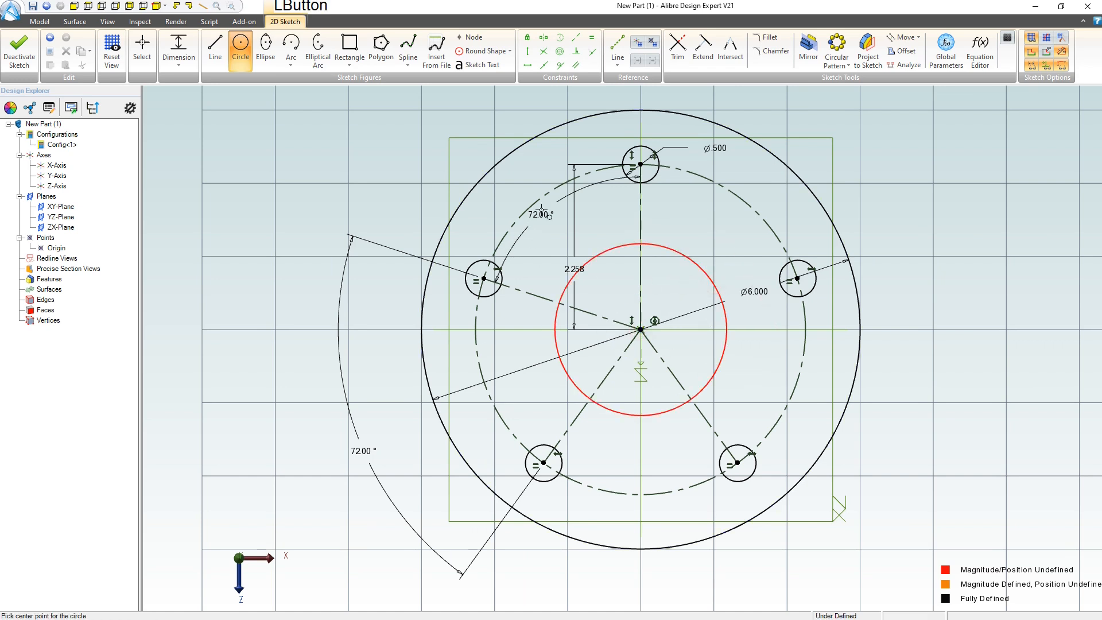
key(Escape)
- Dimension the central circle's diameter as 2 inches
click(178, 49)
click(708, 274)
click(877, 180)
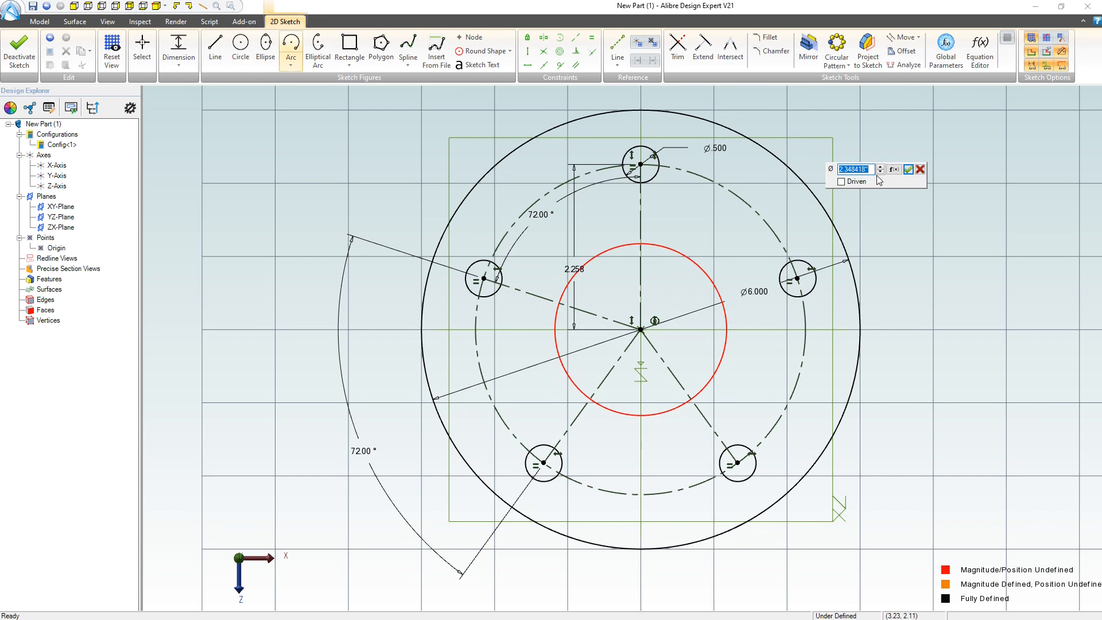
text(2)
key(Return)
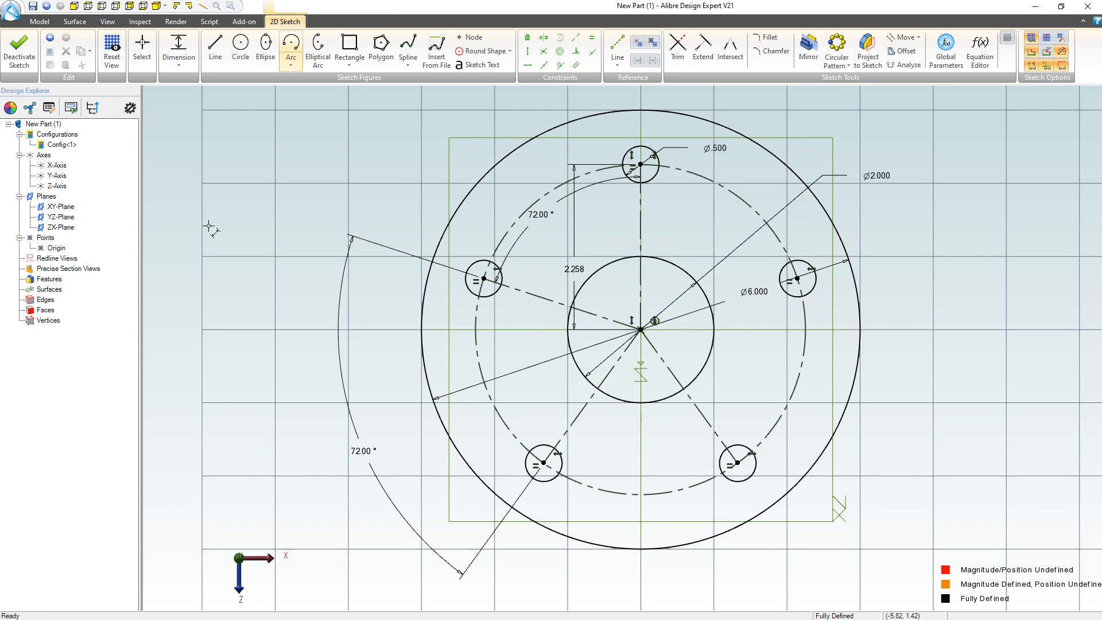
- Finish the sketch and extrude it as a boss to a depth of .5 inches
click(19, 51)
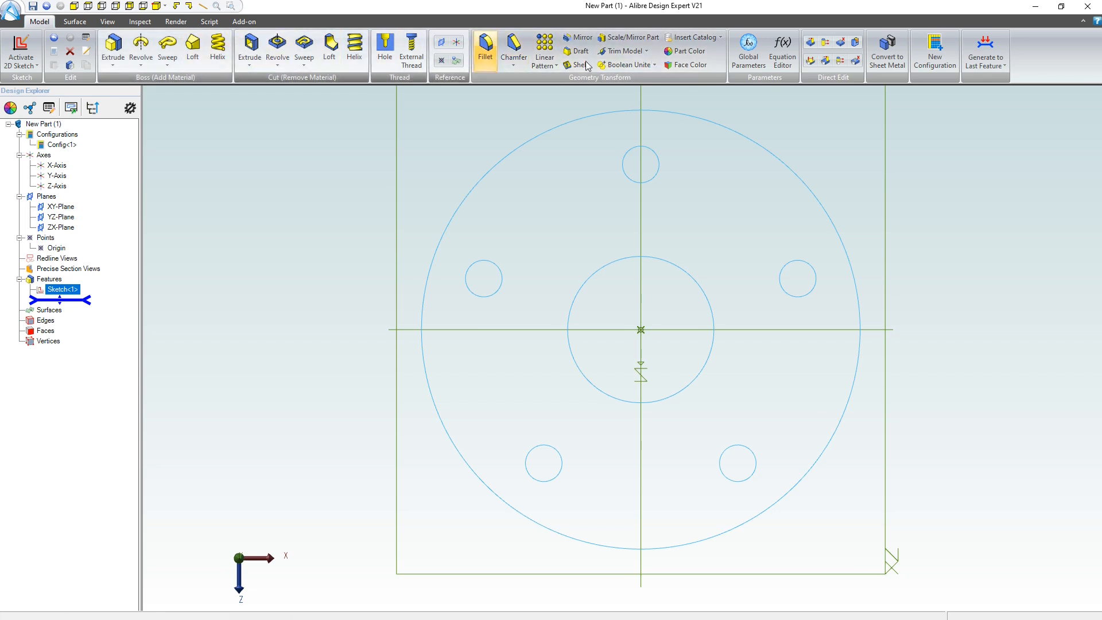
click(113, 62)
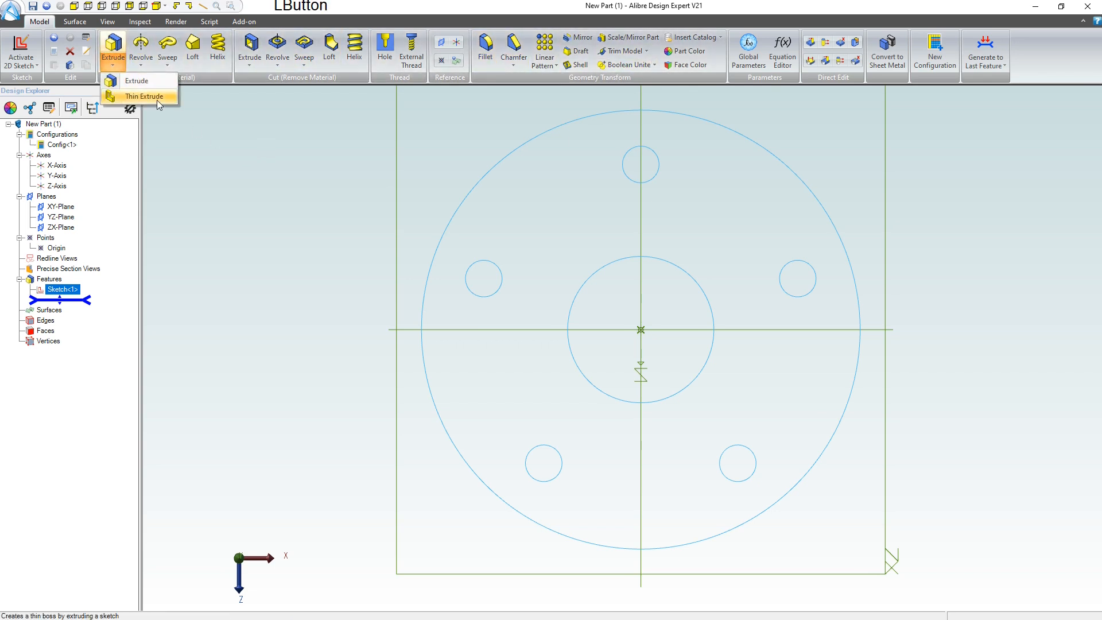
click(138, 81)
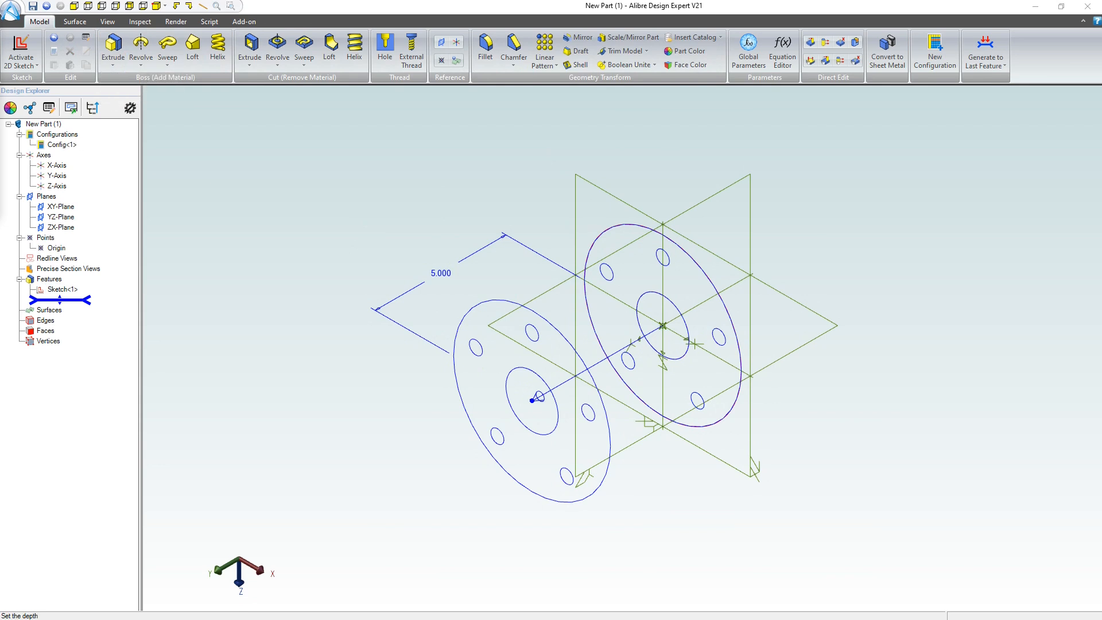
drag(52, 85, 217, 108)
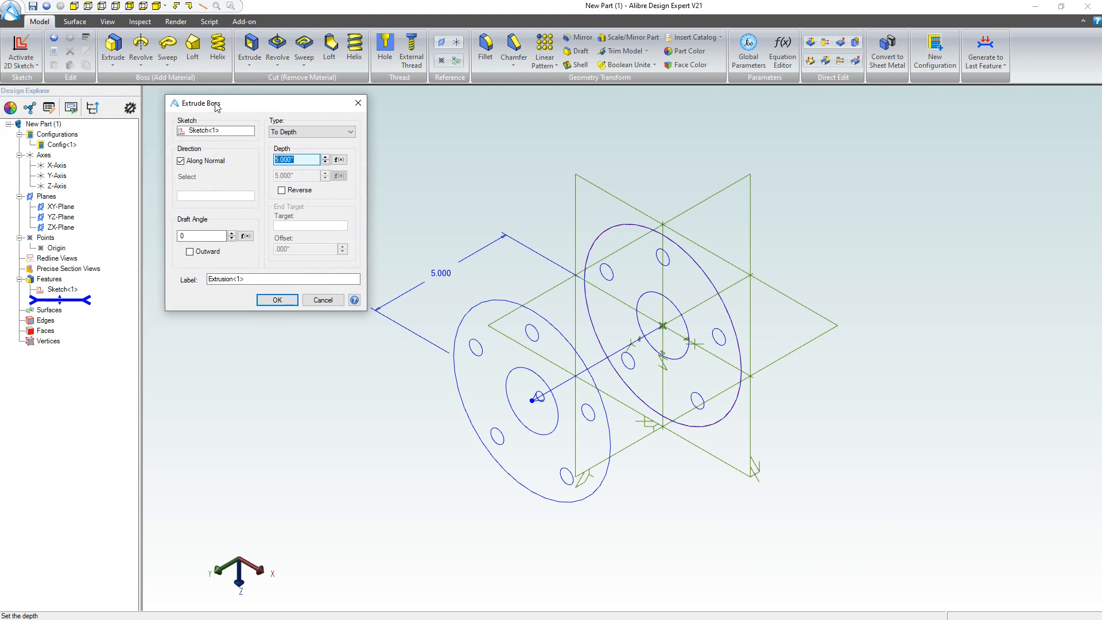
text(5)
key(Return)
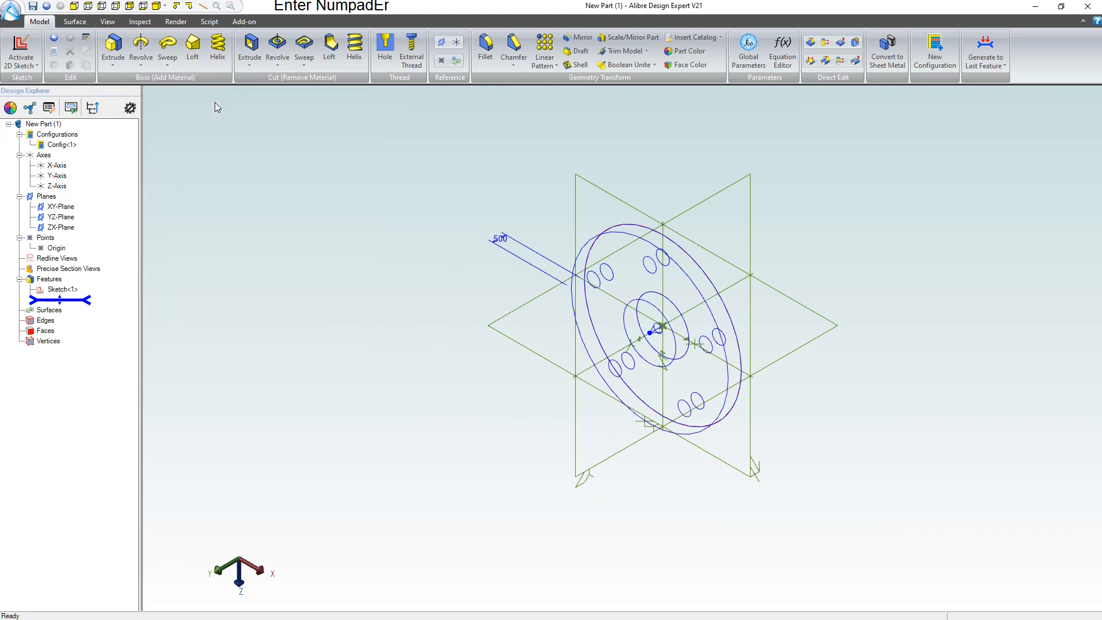
- Start a new 2D sketch on the flat face of the extruded disc
click(565, 386)
right_drag(543, 436, 580, 412)
click(571, 450)
right_drag(571, 449, 651, 407)
click(651, 406)
scroll(673, 403, up, 5)
click(649, 357)
click(597, 482)
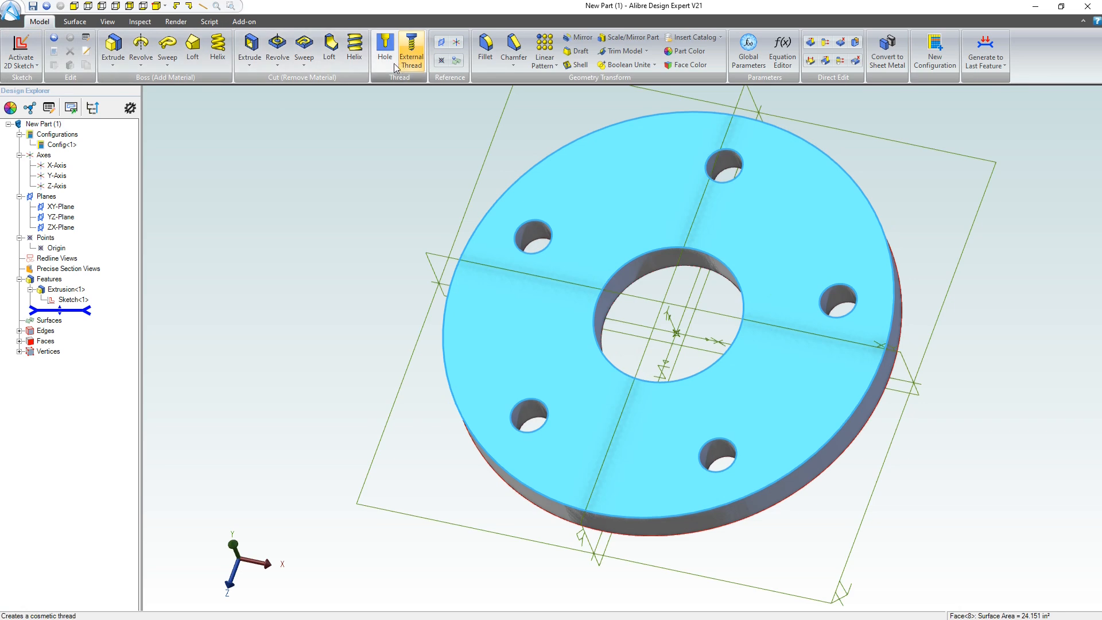
click(20, 54)
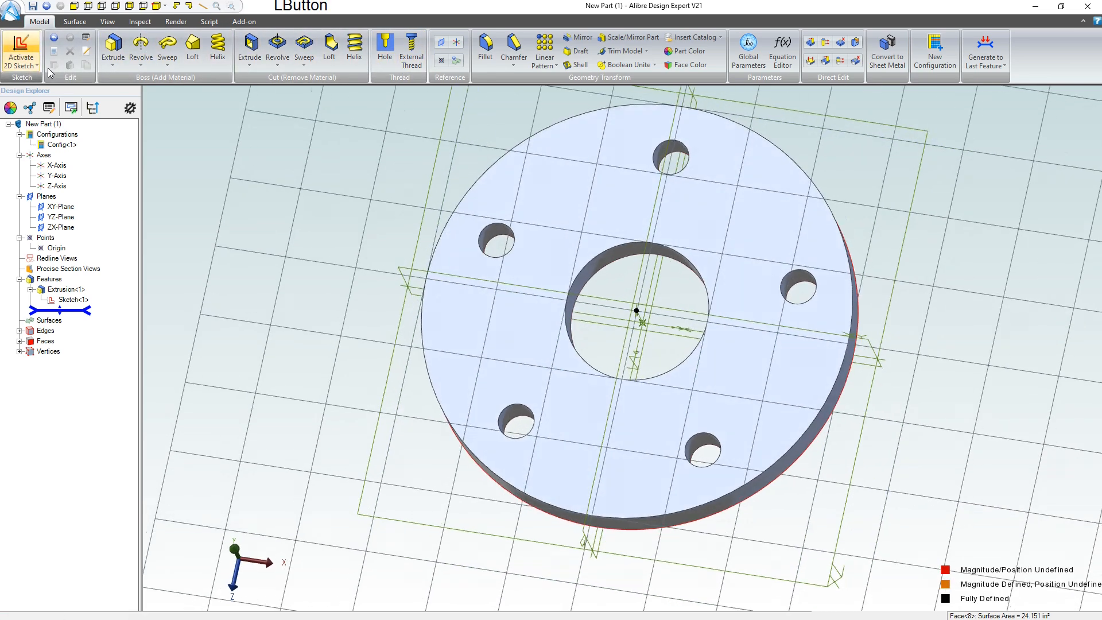
scroll(607, 457, up, 2)
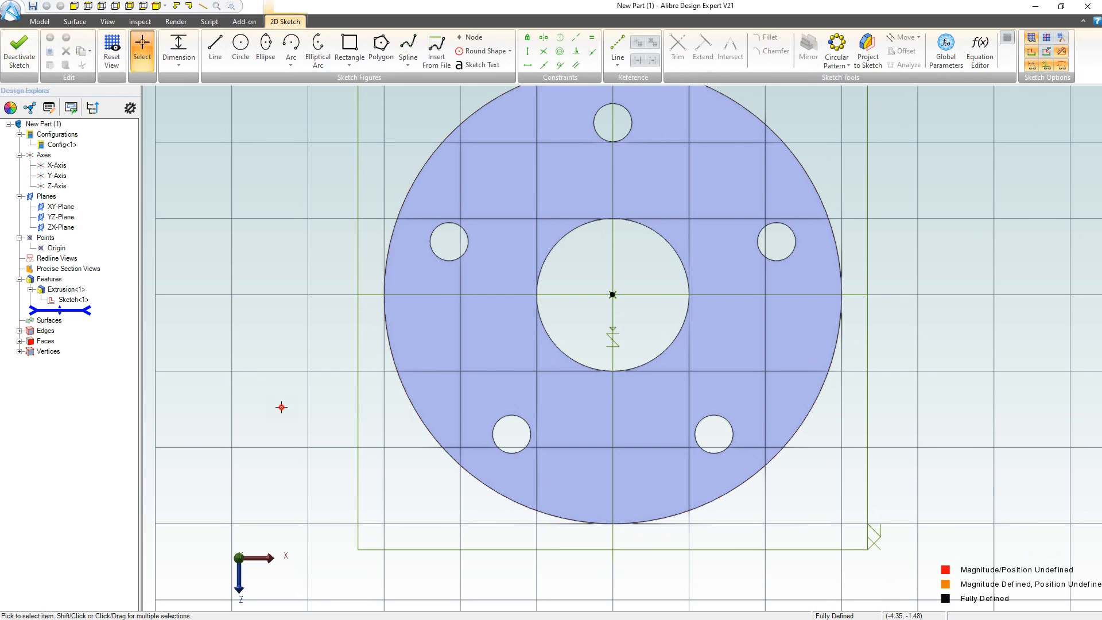
click(286, 406)
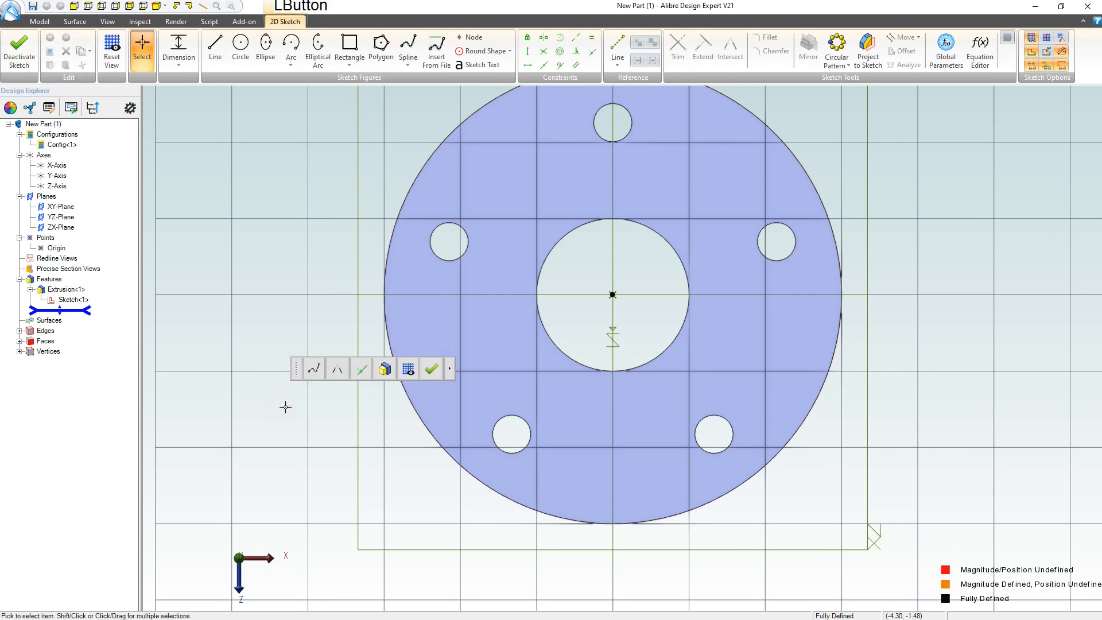
click(291, 45)
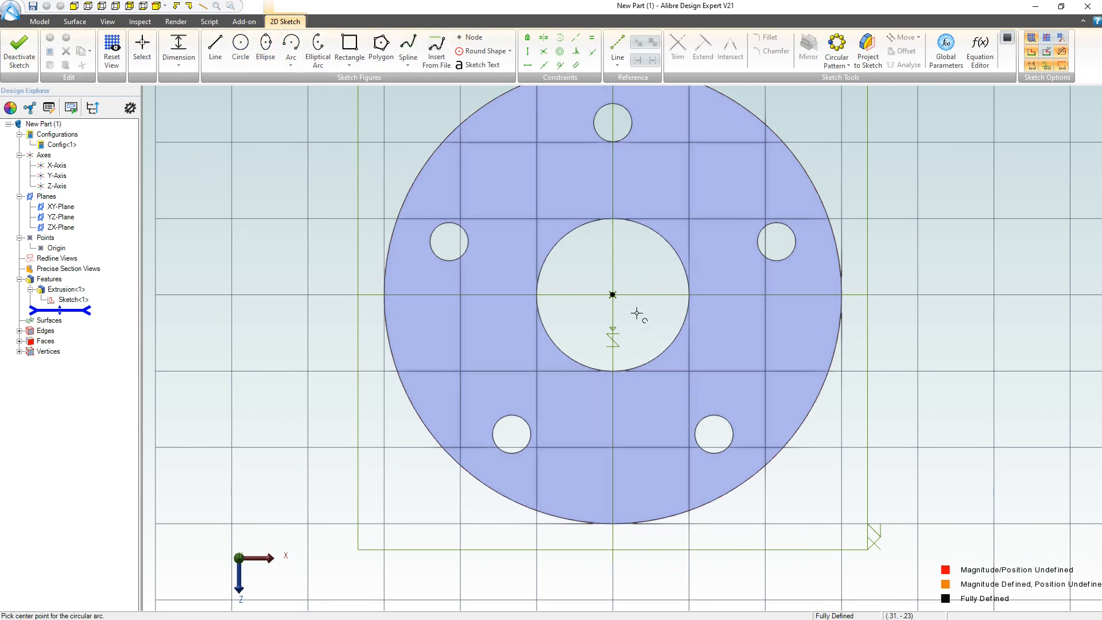
click(612, 295)
key(Escape)
- Sketch a circular arc by start, end and radius just below the disc's bottom edge
click(291, 62)
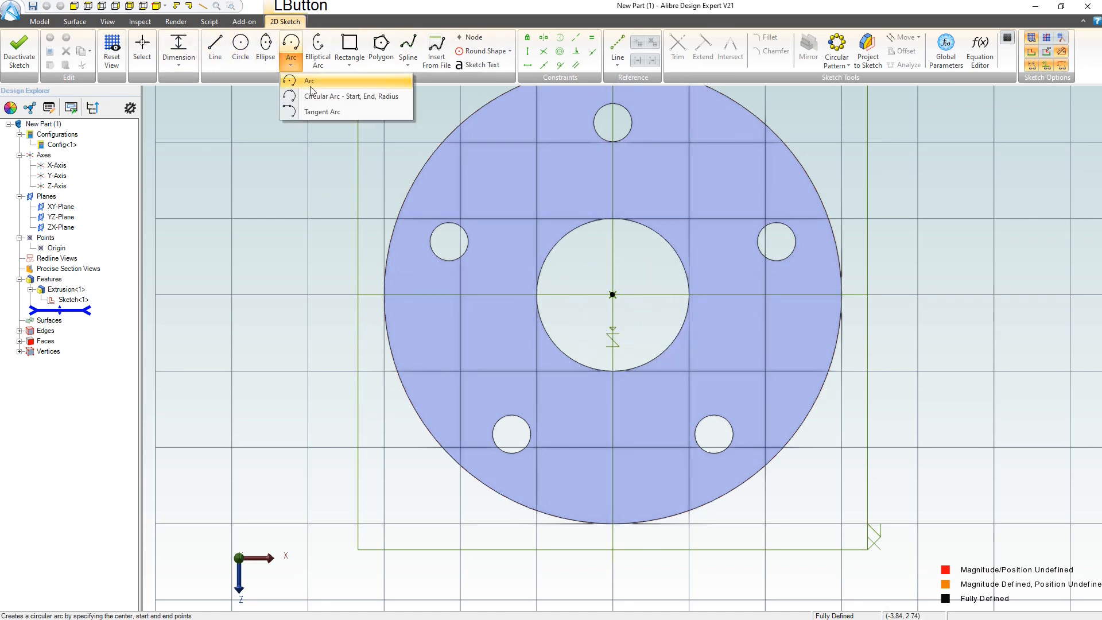
click(318, 96)
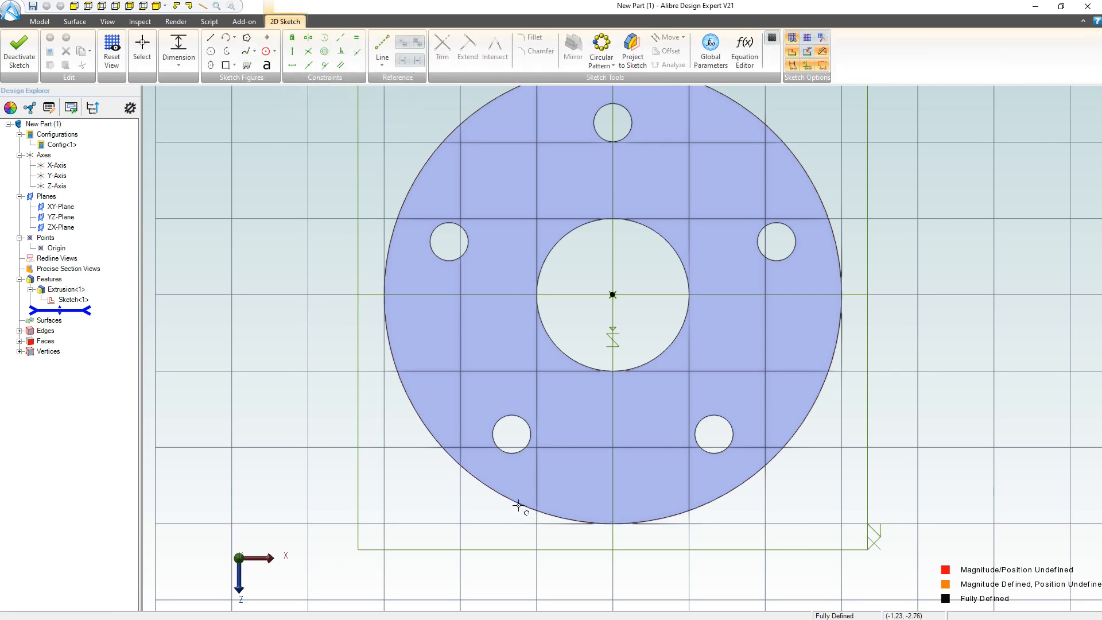
click(473, 496)
click(737, 496)
click(761, 492)
key(Escape)
- Apply coincident constraints between each of the arc's endpoints and the disc's outer edge
click(764, 466)
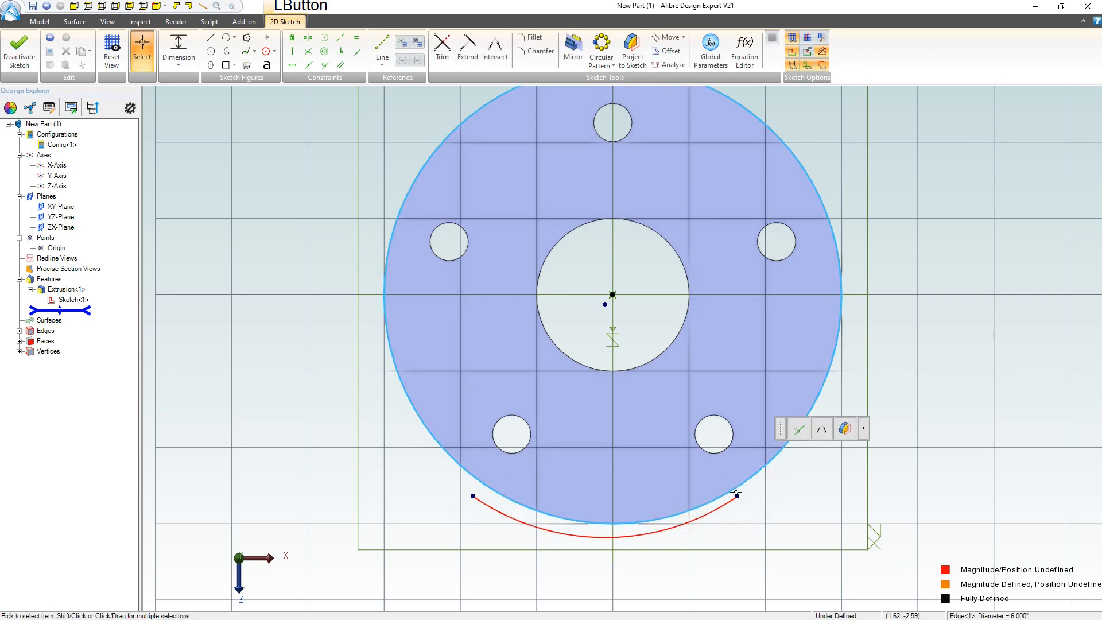
shift+click(737, 496)
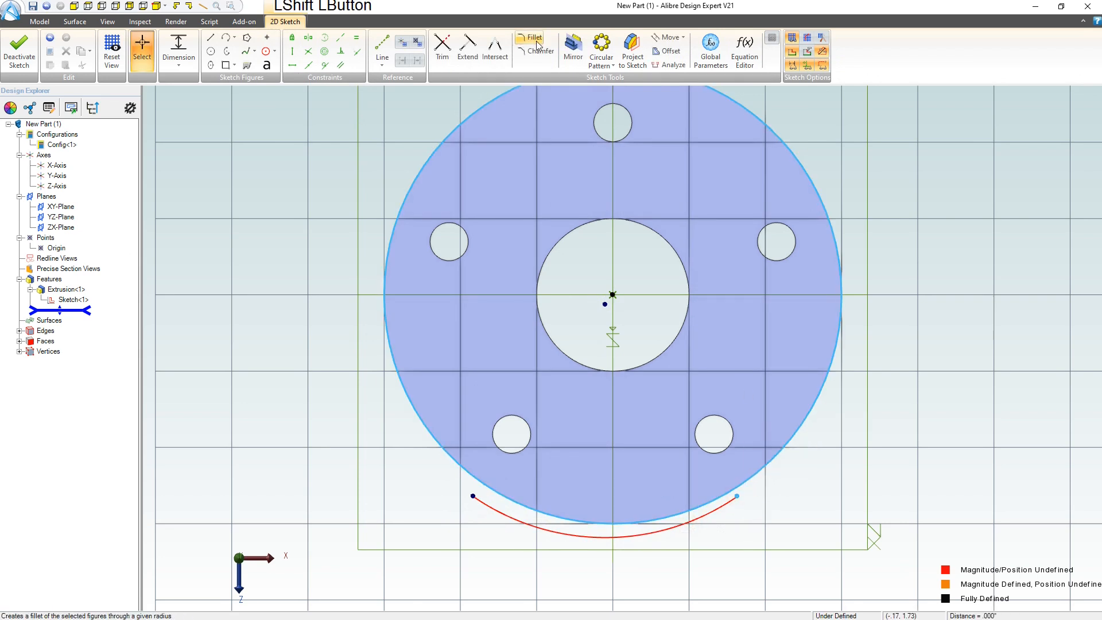
click(357, 53)
click(622, 536)
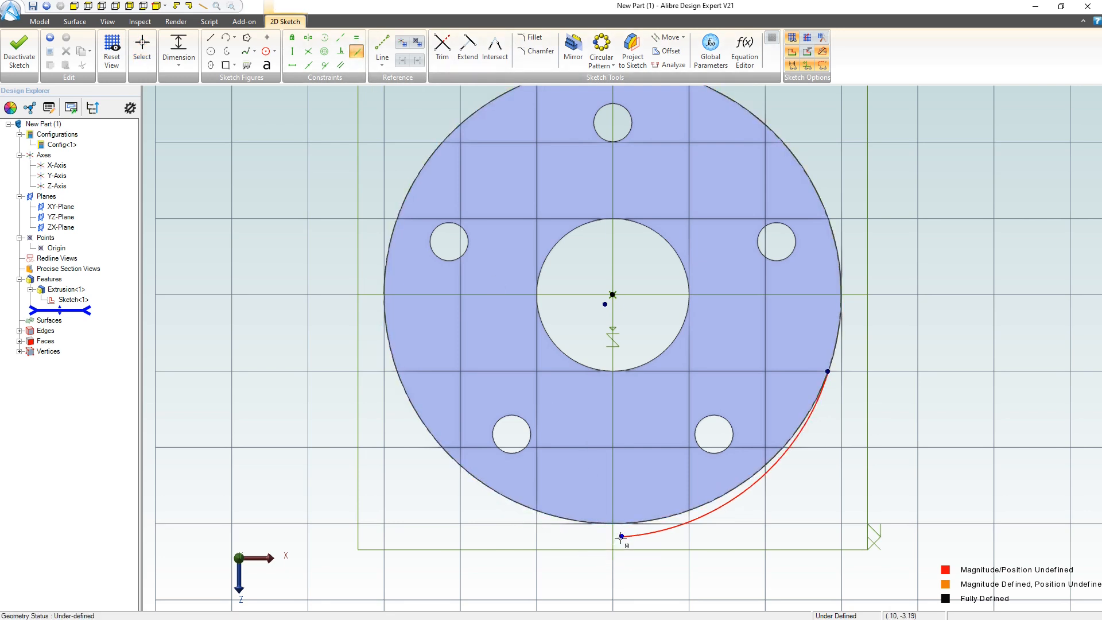
click(578, 519)
key(Escape)
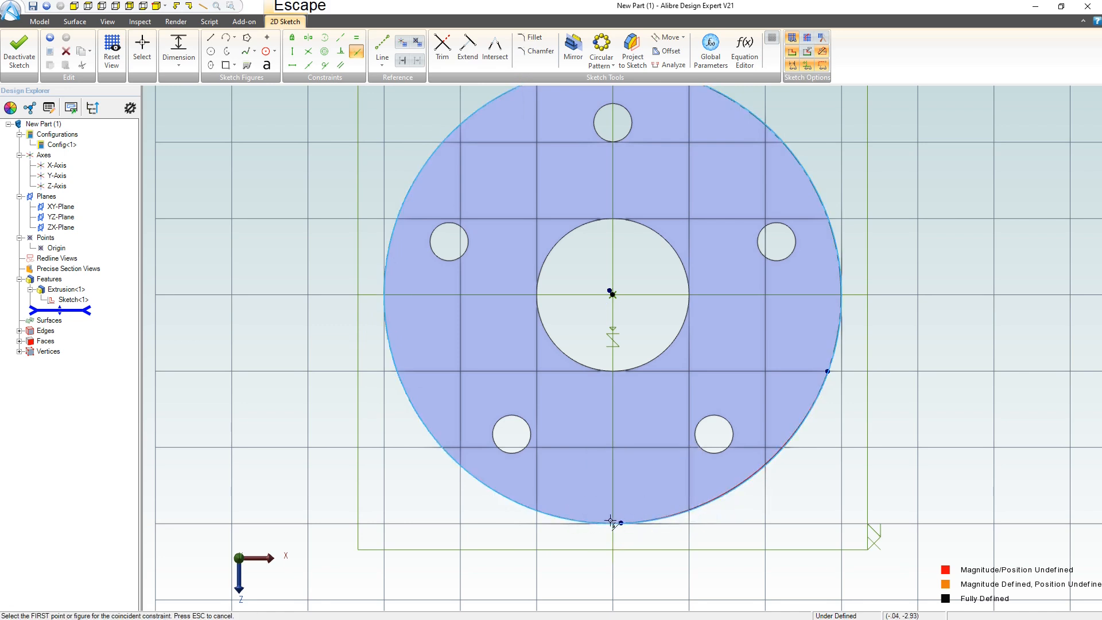
click(613, 522)
key(Escape)
- Move the arc's free endpoint to the disc's lower-left edge and apply an equal constraint between the arc and the outer edge
drag(622, 523, 435, 404)
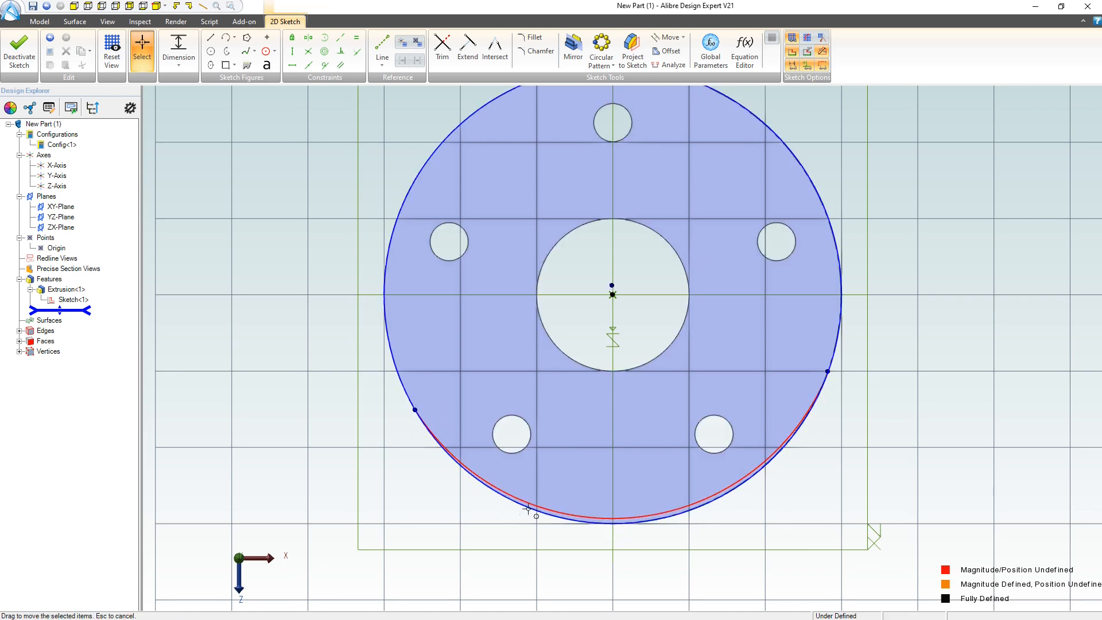
click(356, 39)
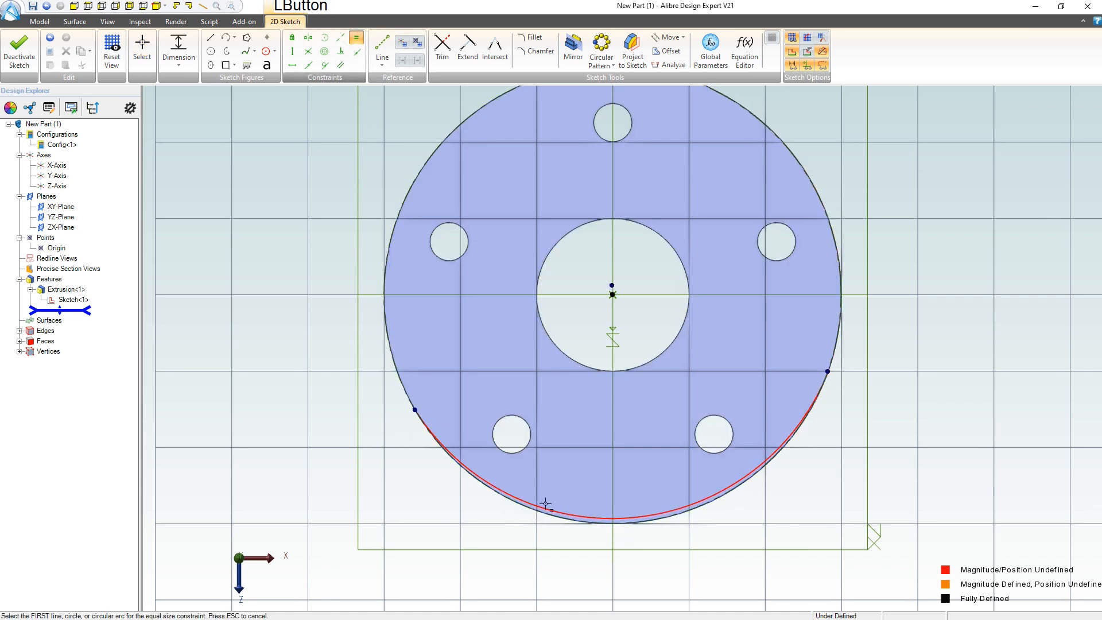
click(556, 520)
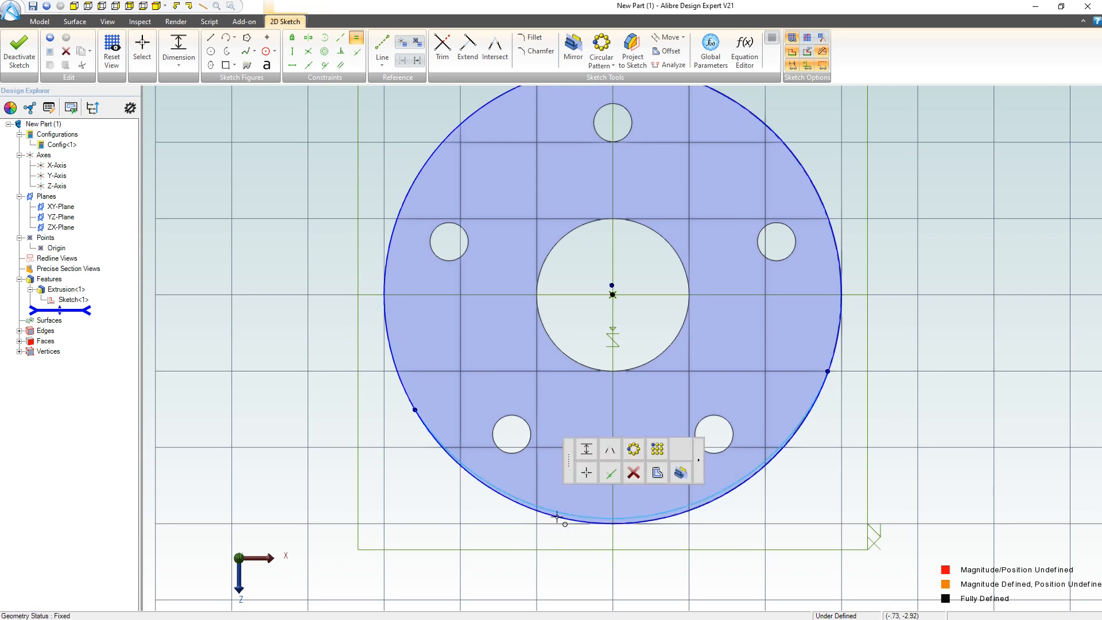
click(511, 521)
key(Escape)
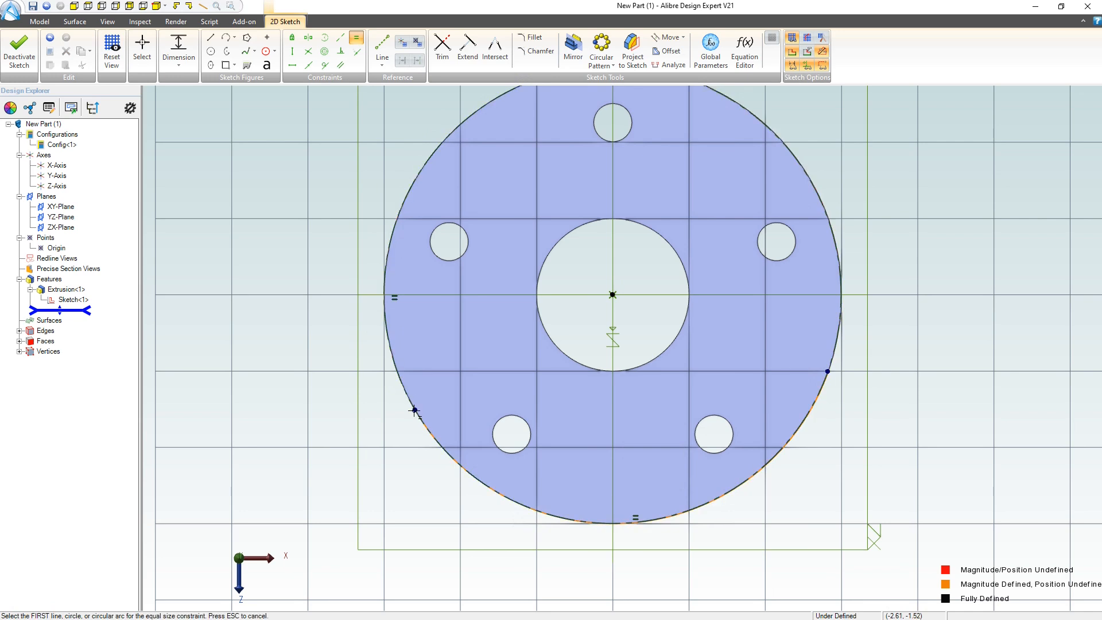
key(Escape)
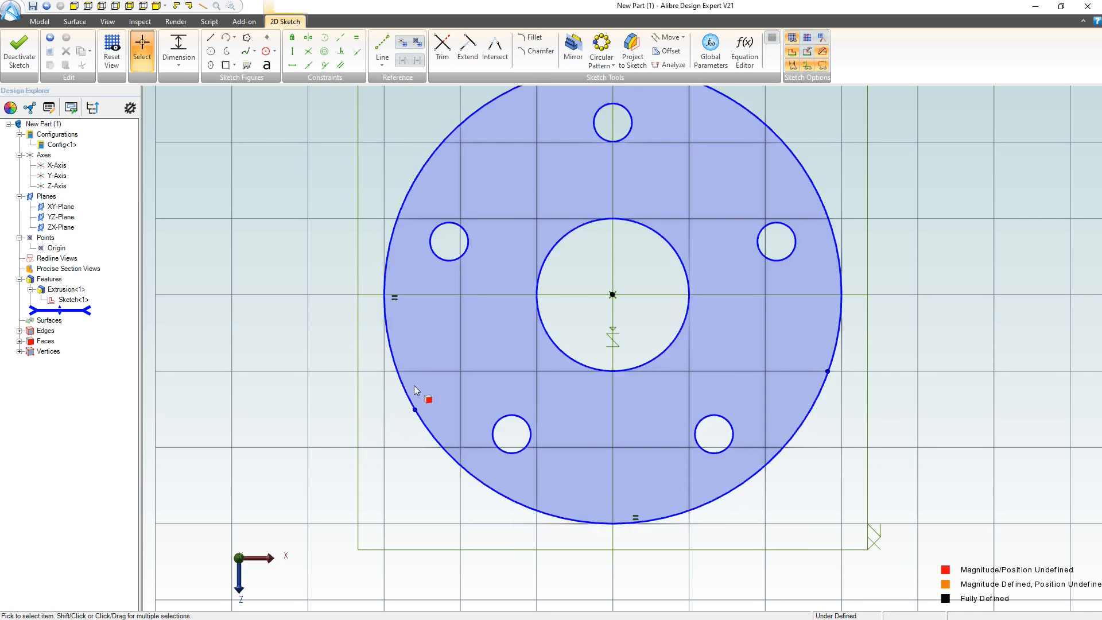
- Apply a horizontal constraint between the arc's endpoints and shorten the arc to about 2 inches wide at the disc's bottom
click(292, 65)
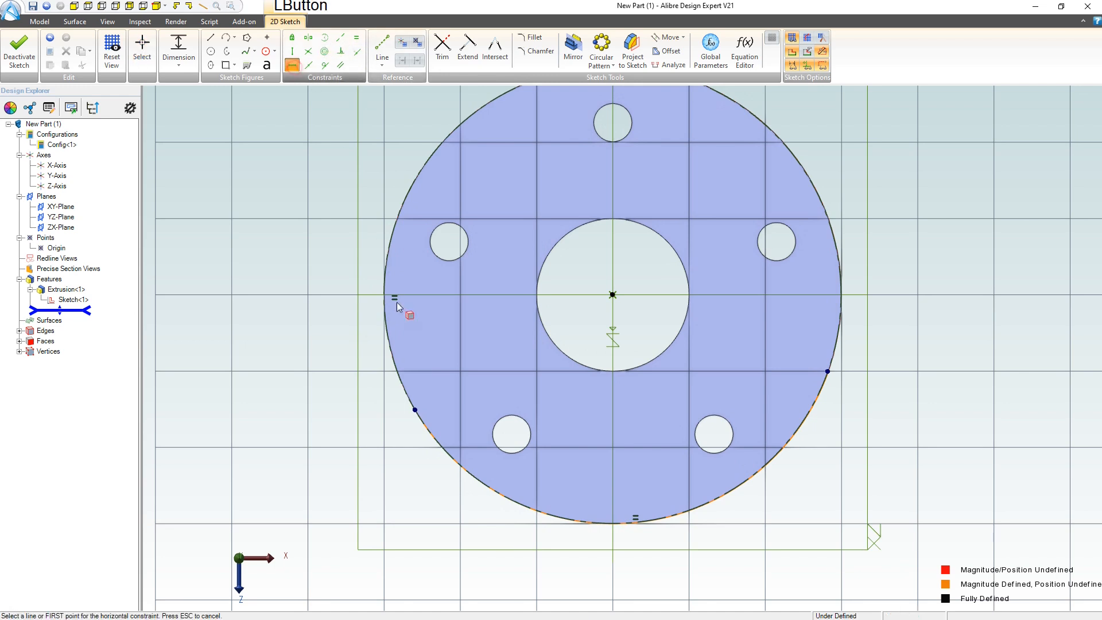
click(415, 410)
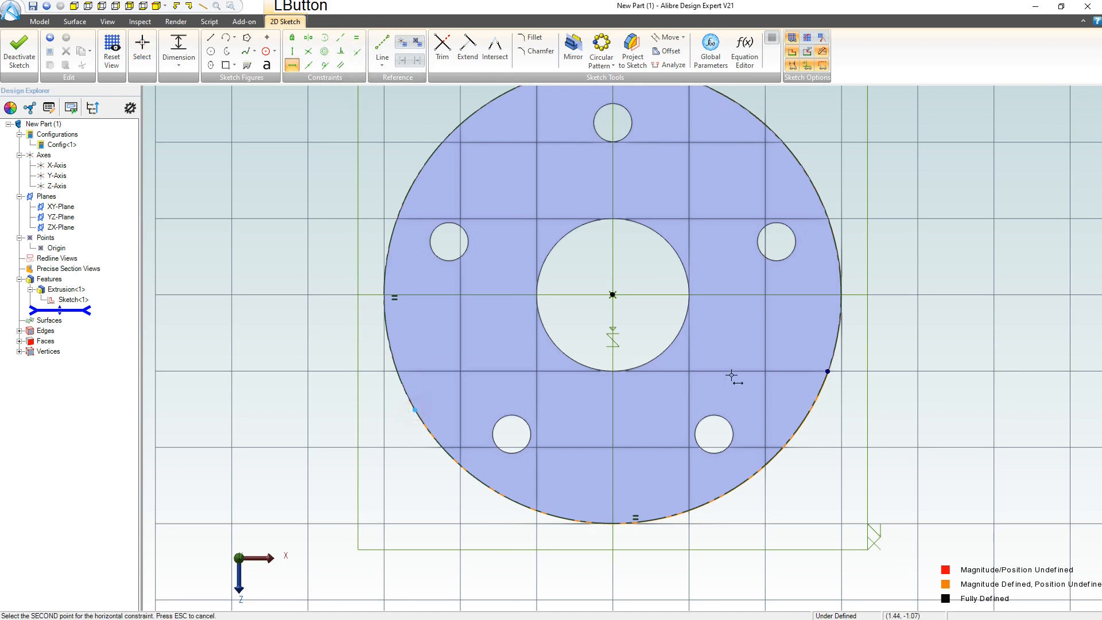
click(827, 370)
key(Escape)
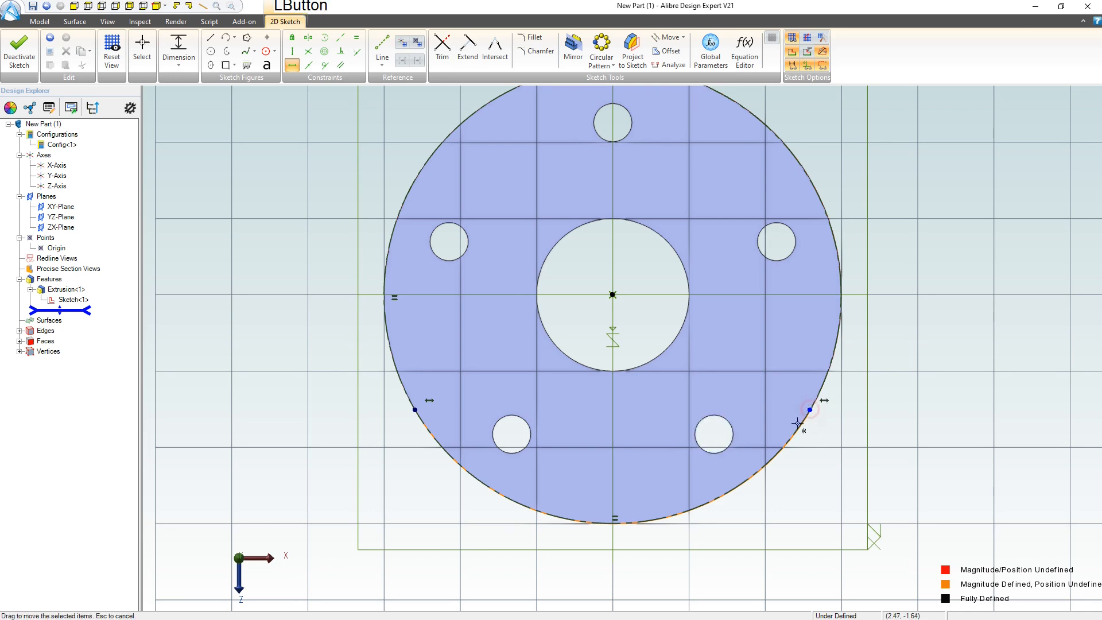
key(Escape)
drag(809, 409, 779, 444)
mouse_move(698, 489)
mouse_down()
mouse_move(647, 504)
mouse_move(682, 487)
mouse_up()
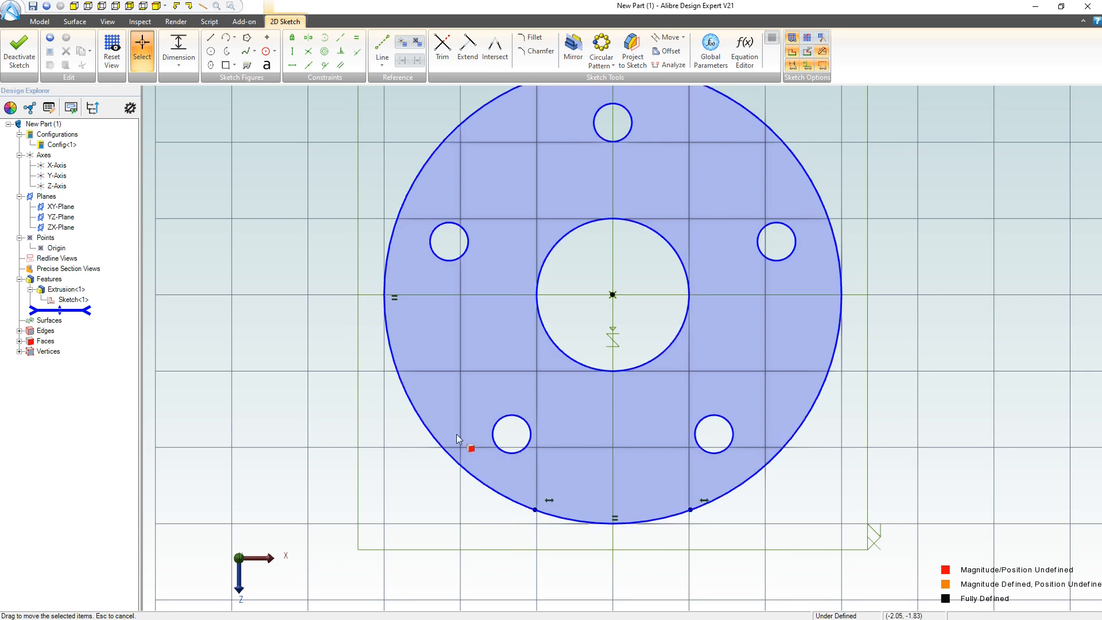
- Draw five connected lines between the arc's endpoints, forming a profile with two inward peaks and a horizontal middle segment
click(214, 40)
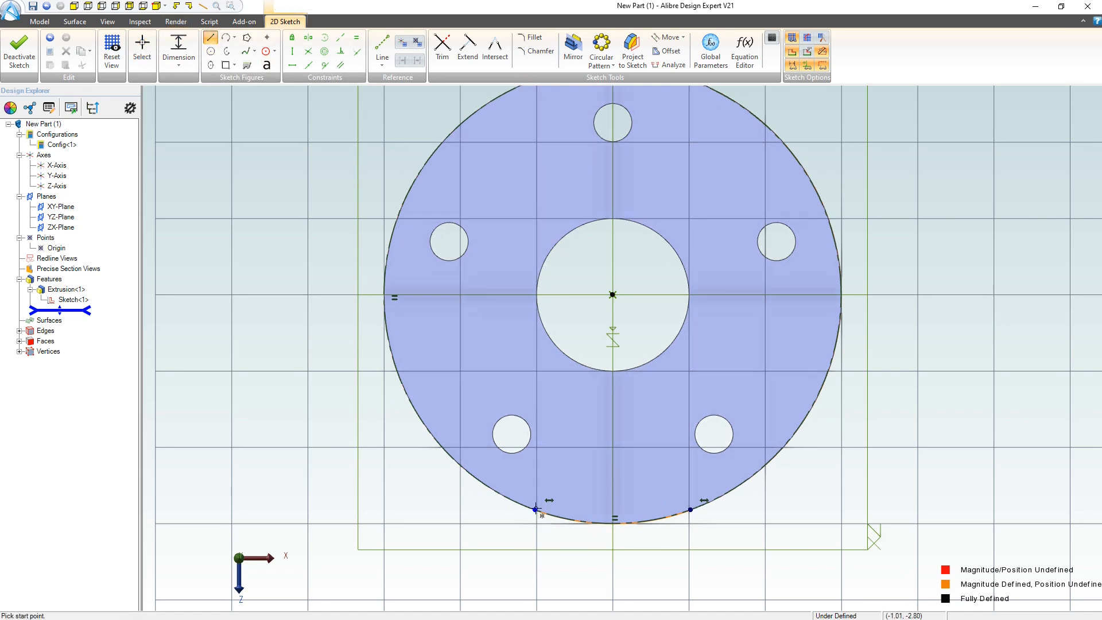
click(536, 510)
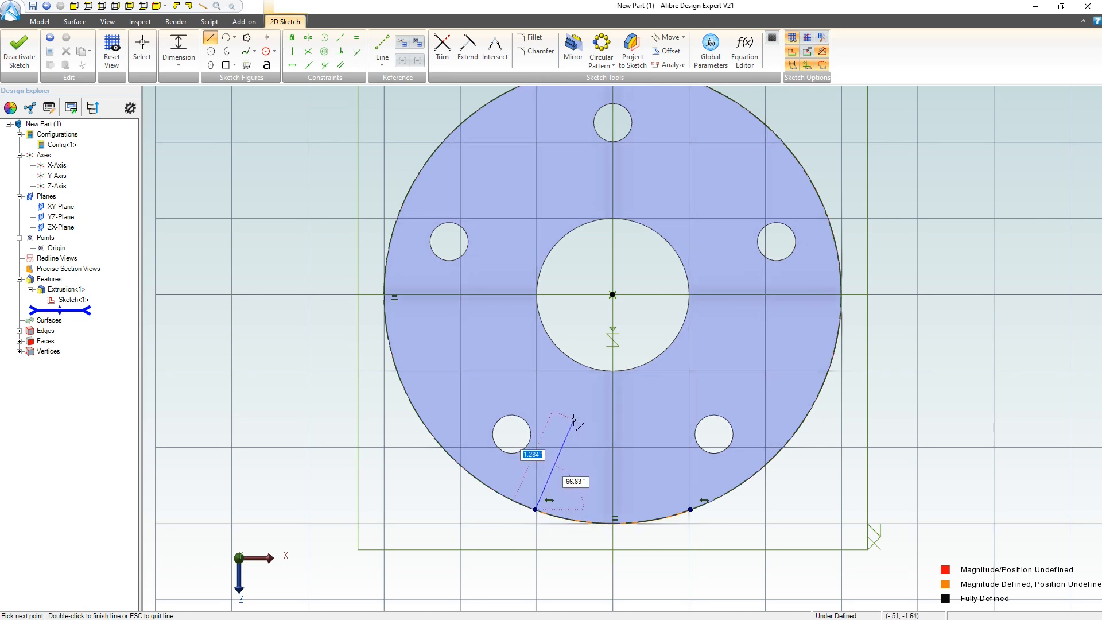
click(573, 455)
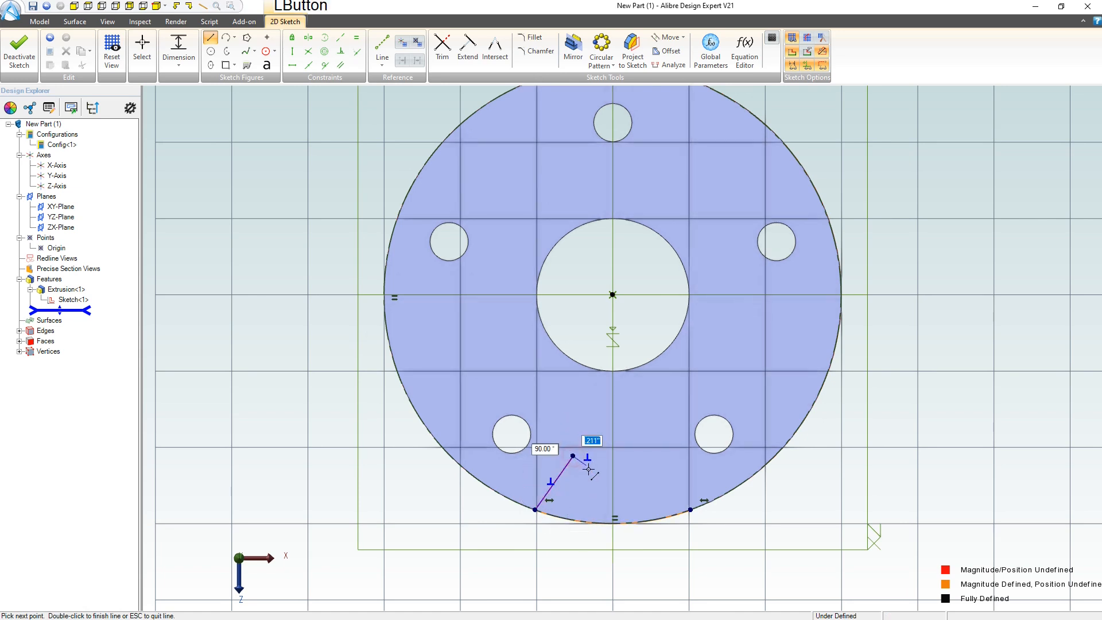
click(591, 486)
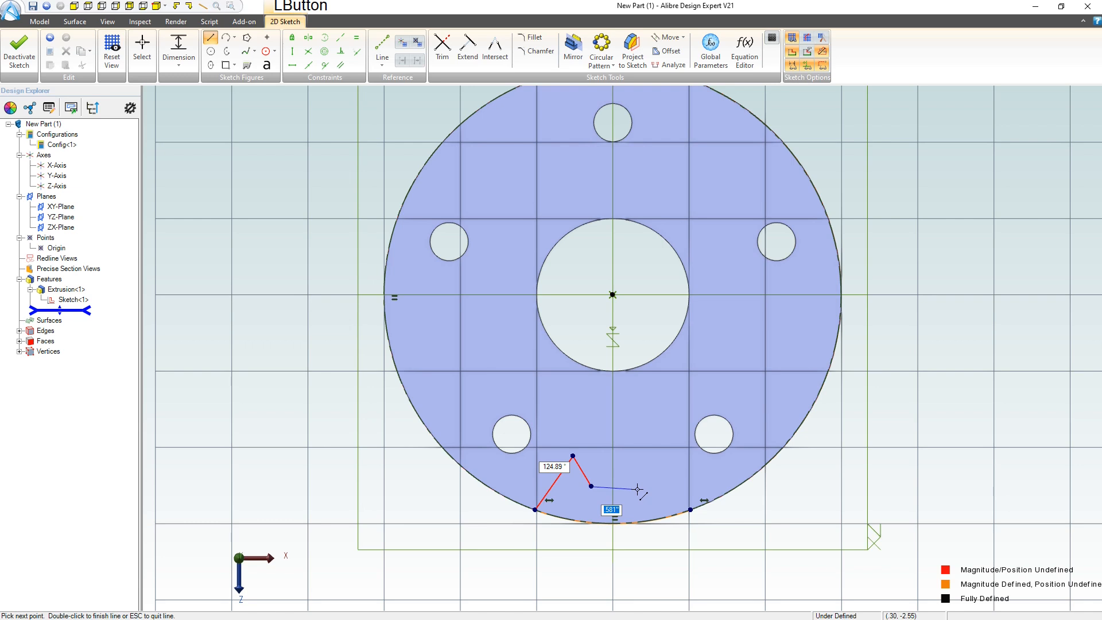
click(644, 486)
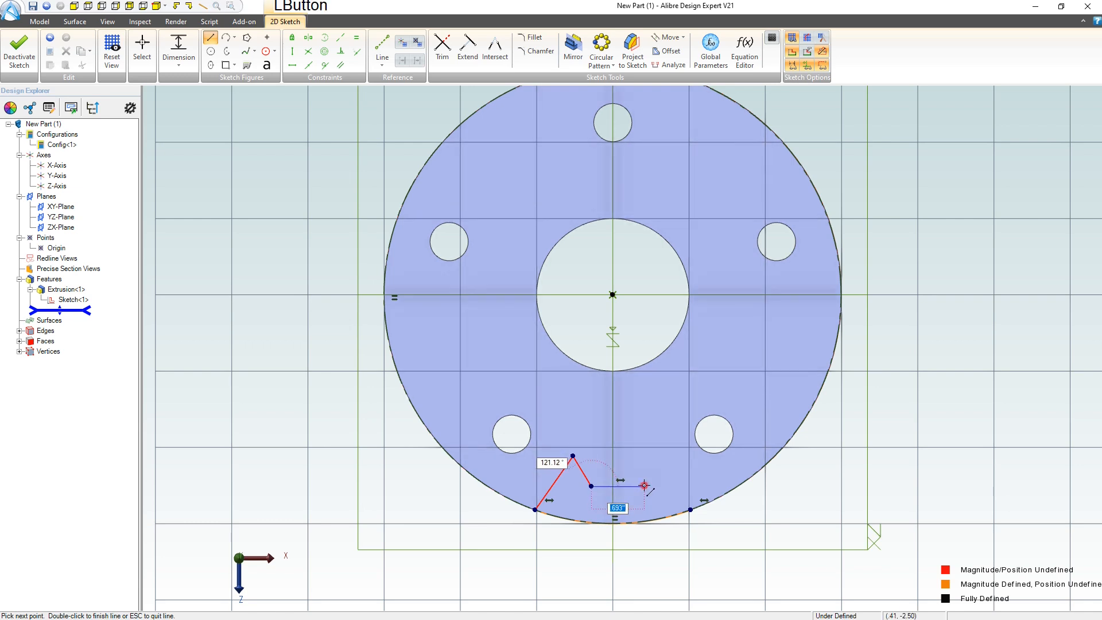
click(666, 456)
click(690, 509)
key(Escape)
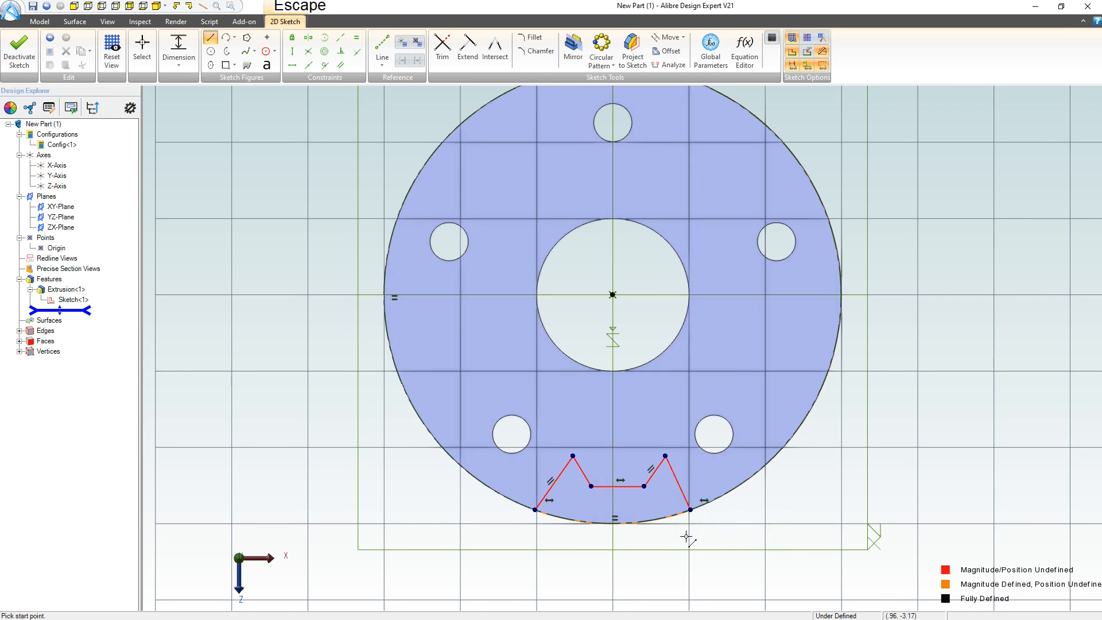
- Shift the right peak slightly outward and apply equal constraints across the profile's four slanted lines
key(Escape)
mouse_move(666, 456)
mouse_down()
mouse_move(669, 426)
mouse_move(681, 464)
mouse_up()
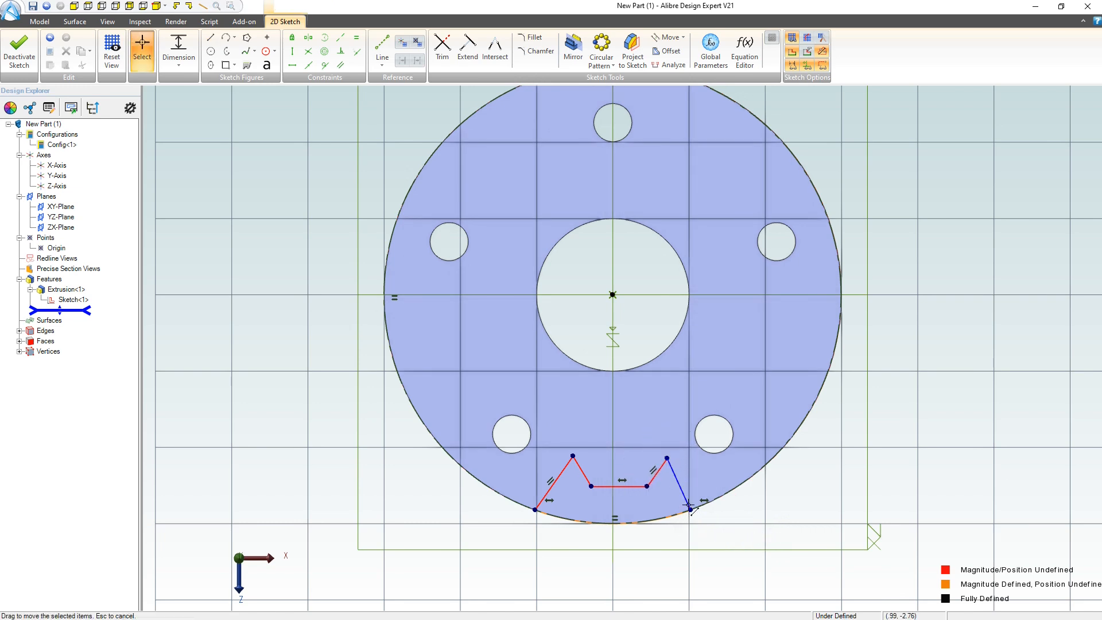
mouse_move(691, 508)
mouse_down()
mouse_move(705, 503)
mouse_move(690, 508)
mouse_up()
click(357, 38)
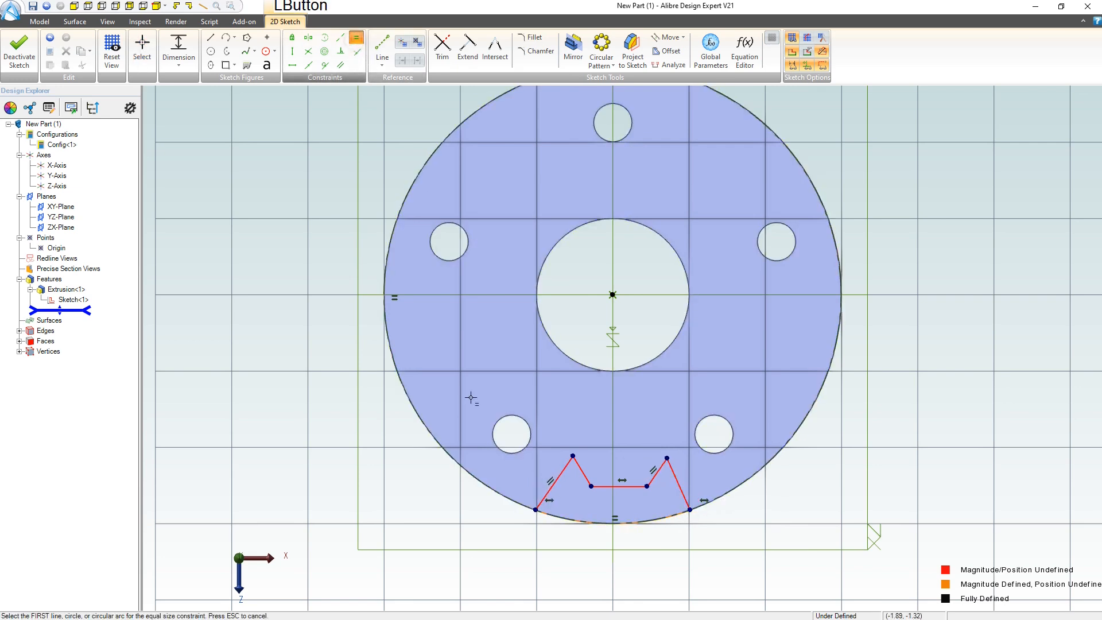
click(552, 484)
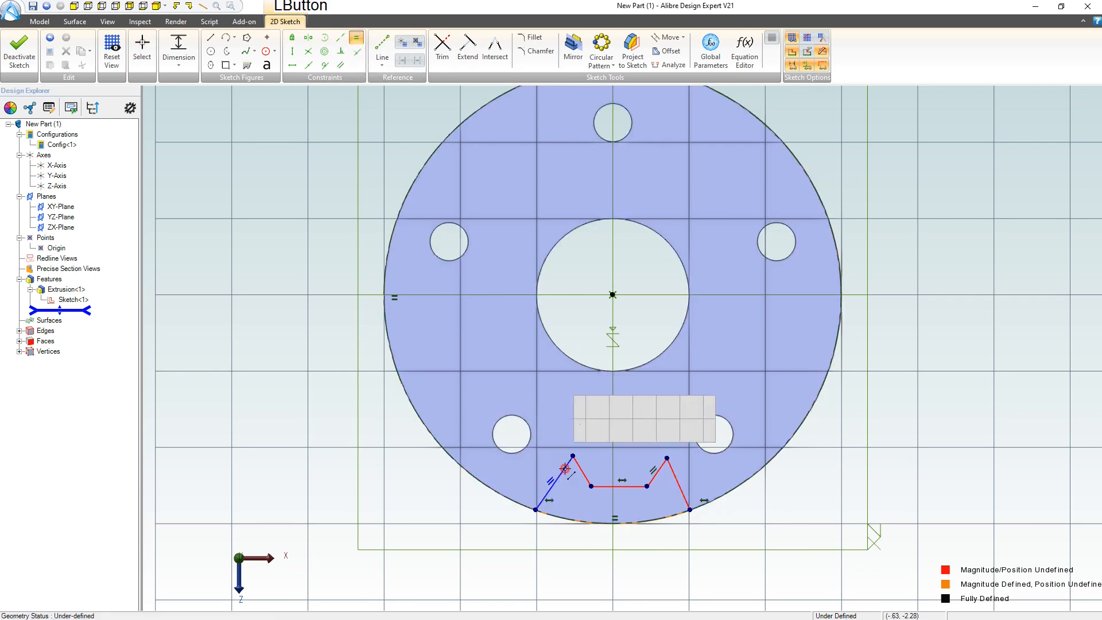
click(676, 482)
click(654, 469)
click(579, 471)
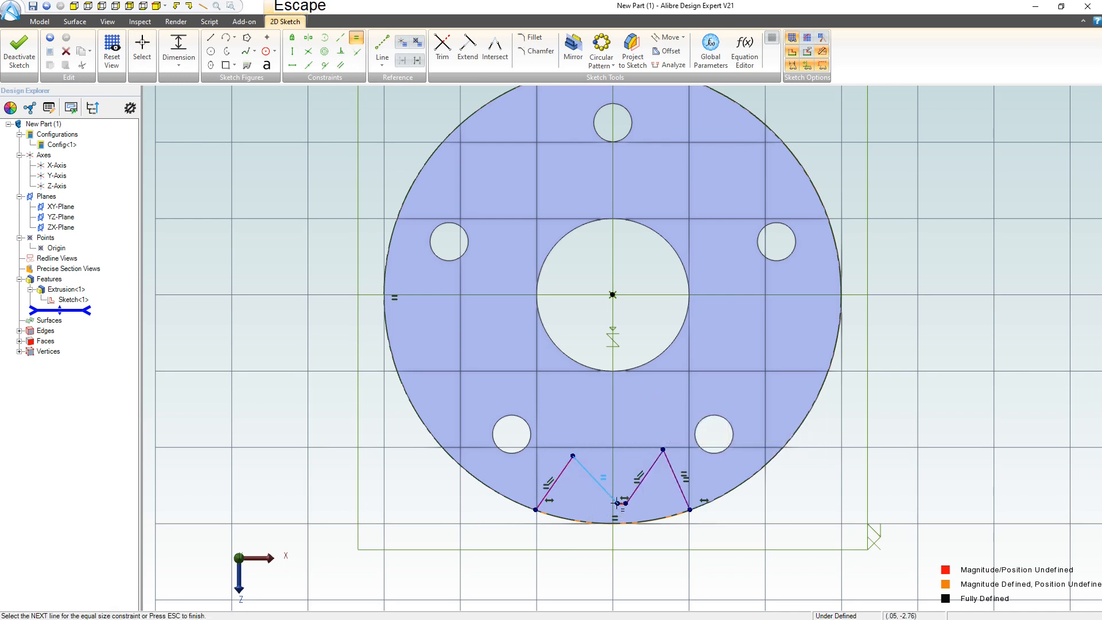
key(Escape)
- Reshape the profile by moving its left peak and the left end of the horizontal middle segment
drag(615, 502, 566, 489)
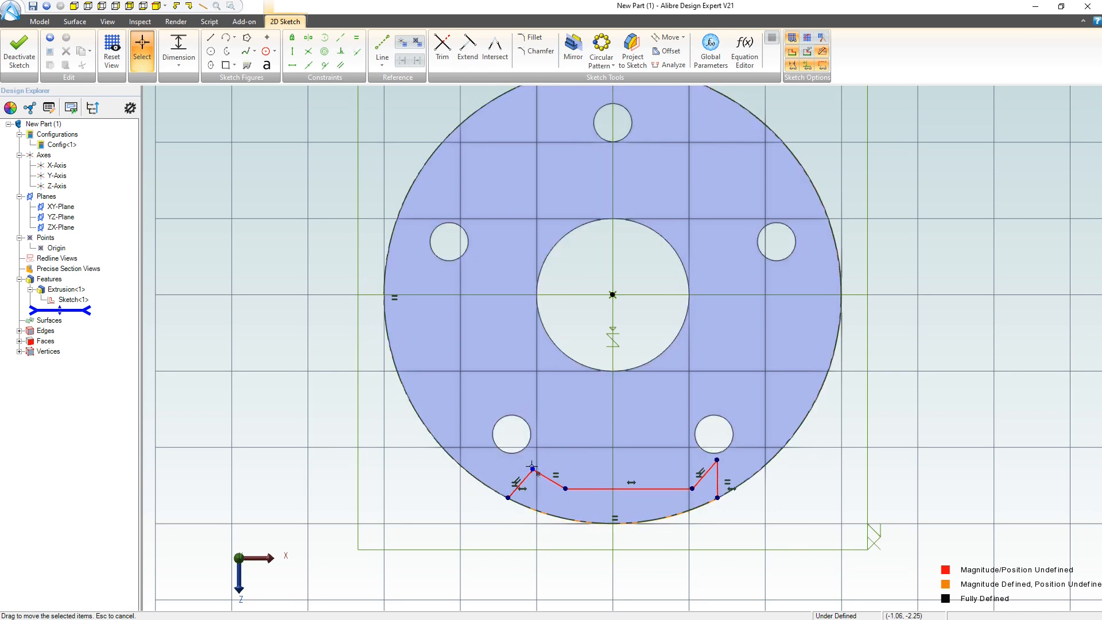
key(s)
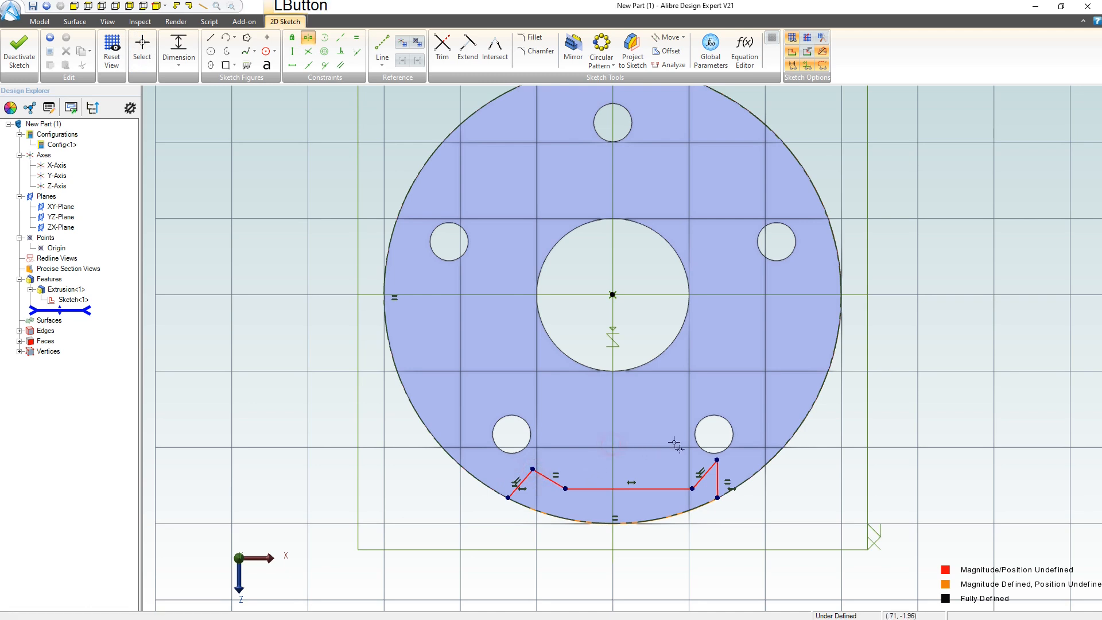
key(Escape)
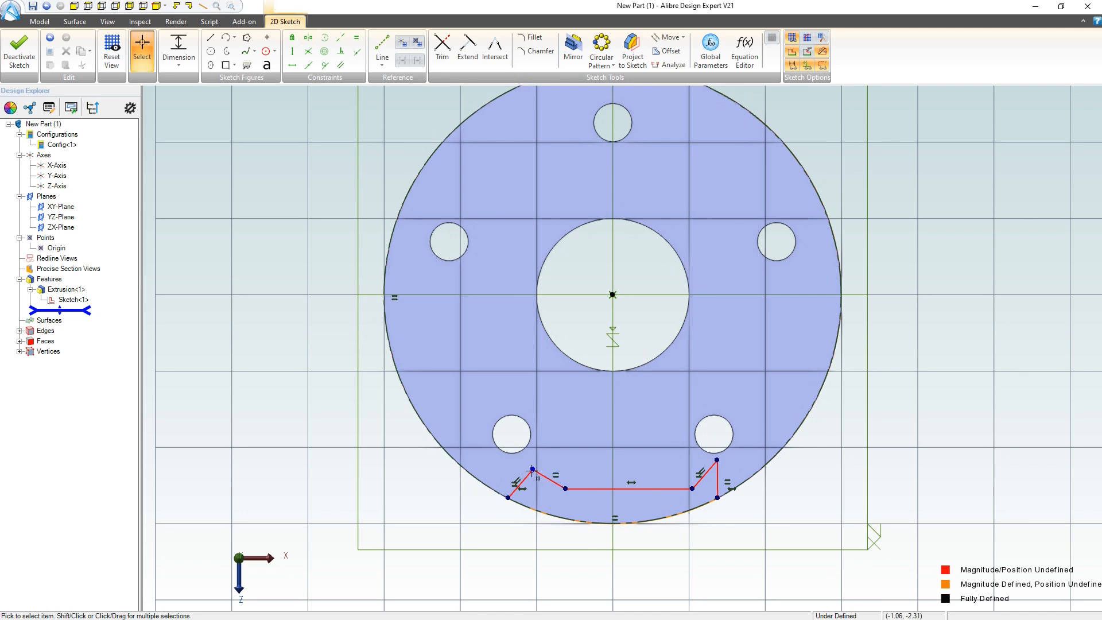
drag(532, 469, 548, 429)
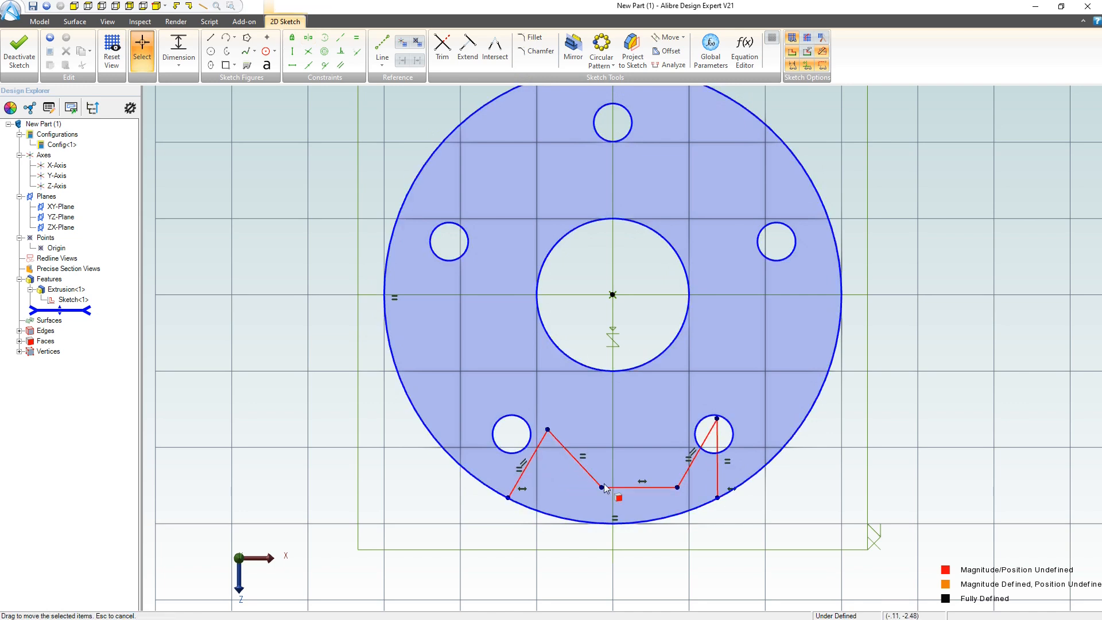
drag(600, 486, 577, 495)
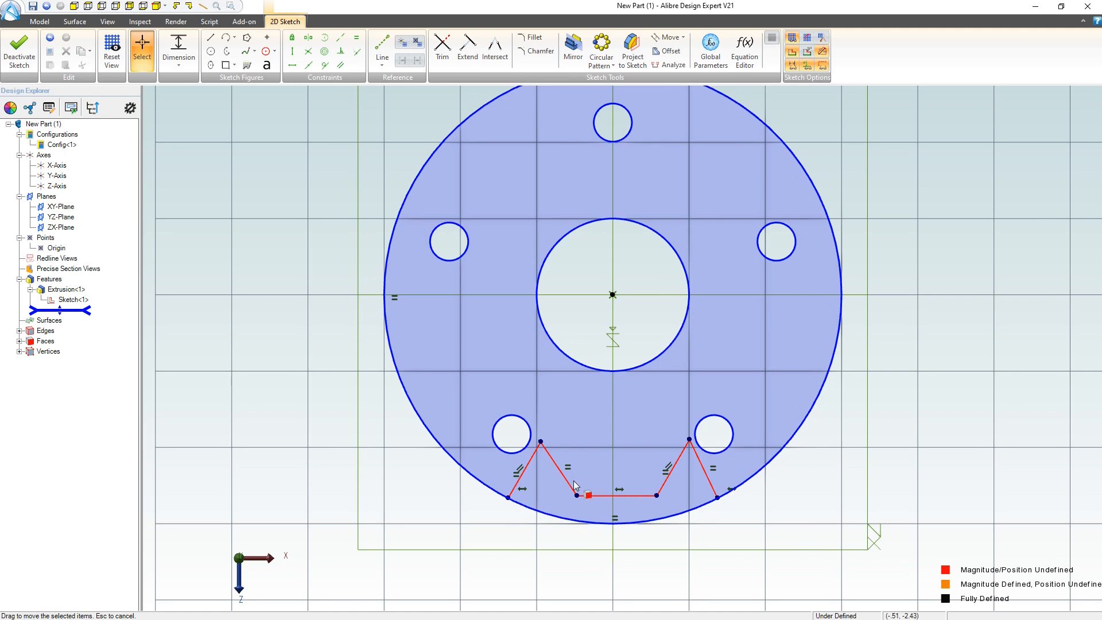
mouse_move(539, 441)
mouse_down()
mouse_move(568, 451)
mouse_move(551, 453)
mouse_up()
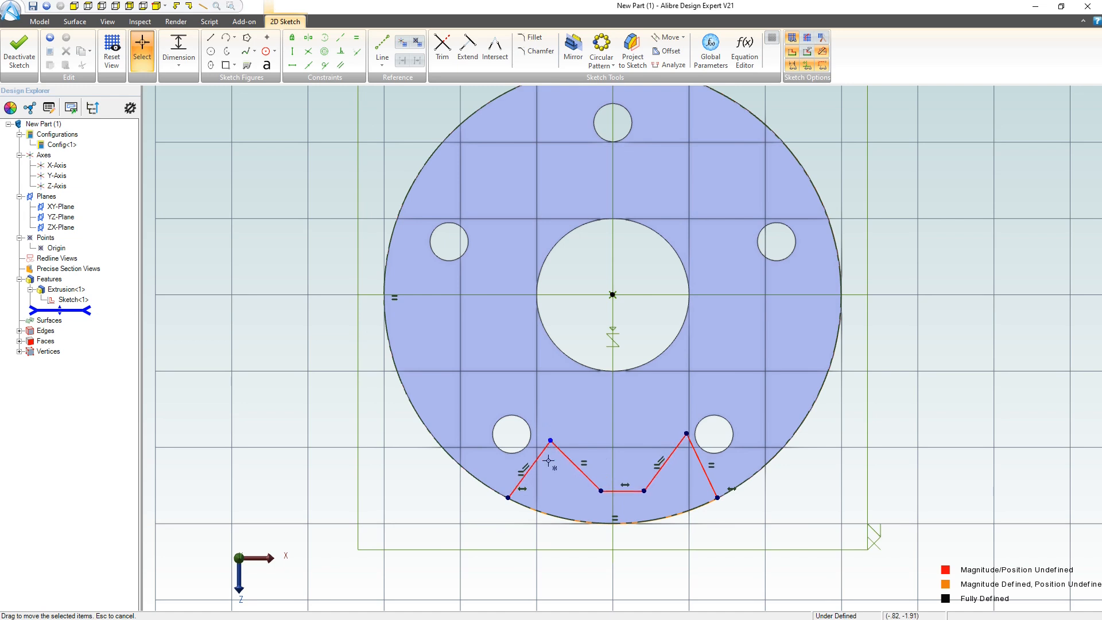
click(510, 498)
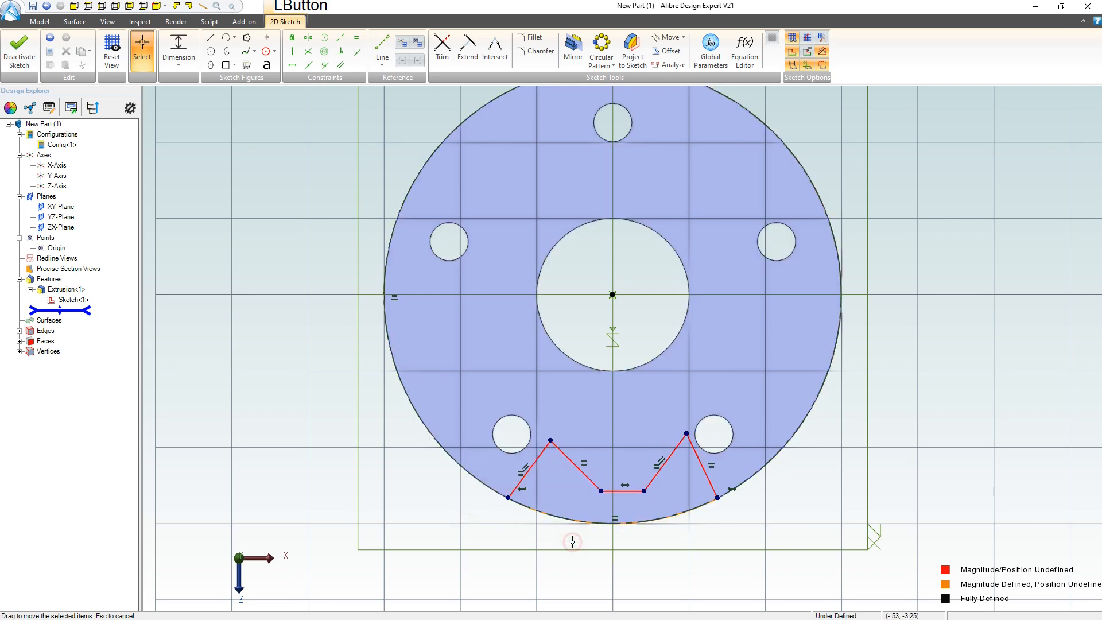
- Replace the horizontal middle segment with two connected horizontal lines that share a point near the disc's vertical centreline
click(617, 492)
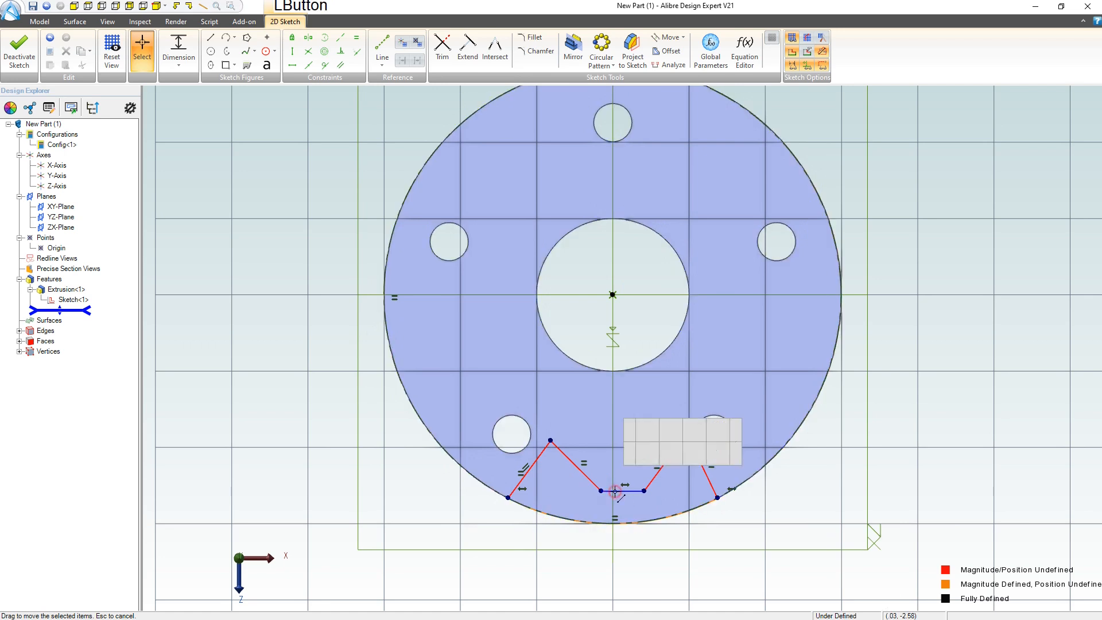
key(Delete)
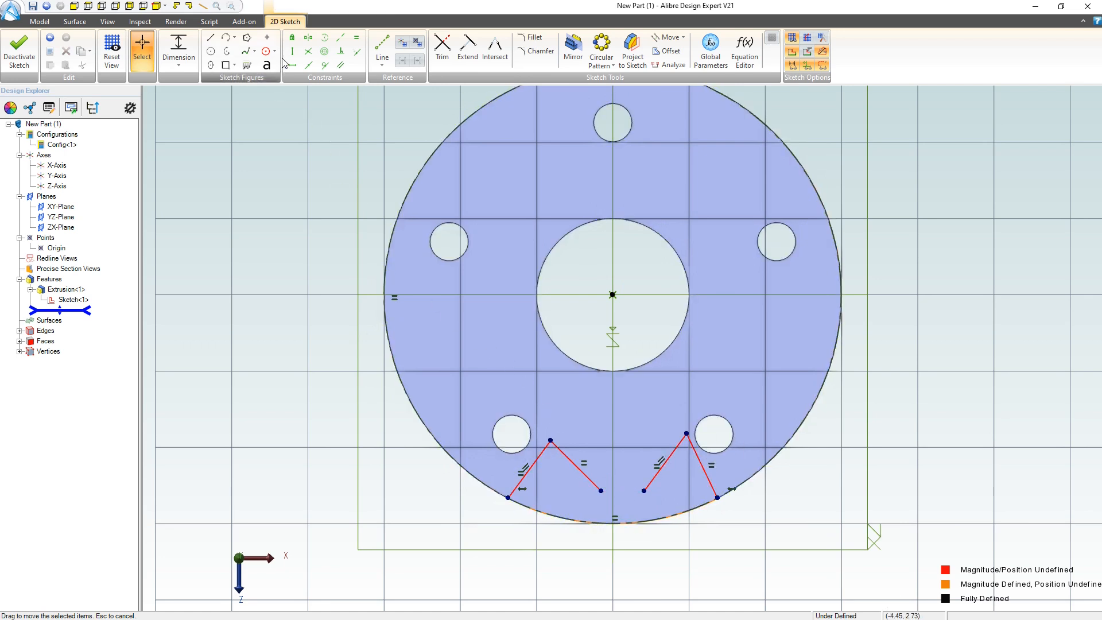
click(210, 37)
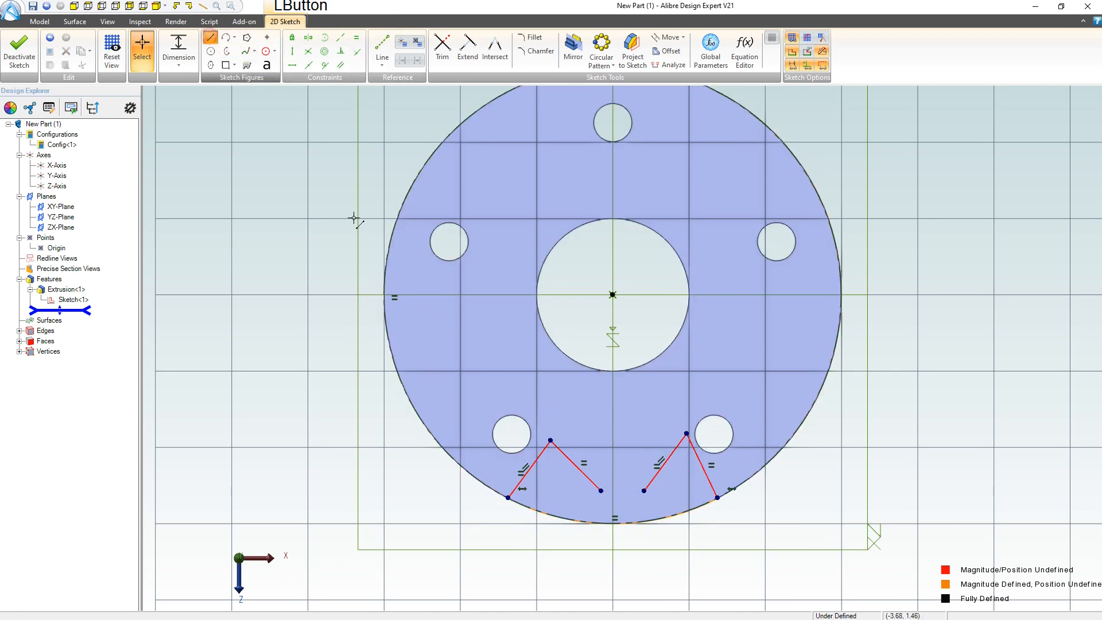
click(601, 490)
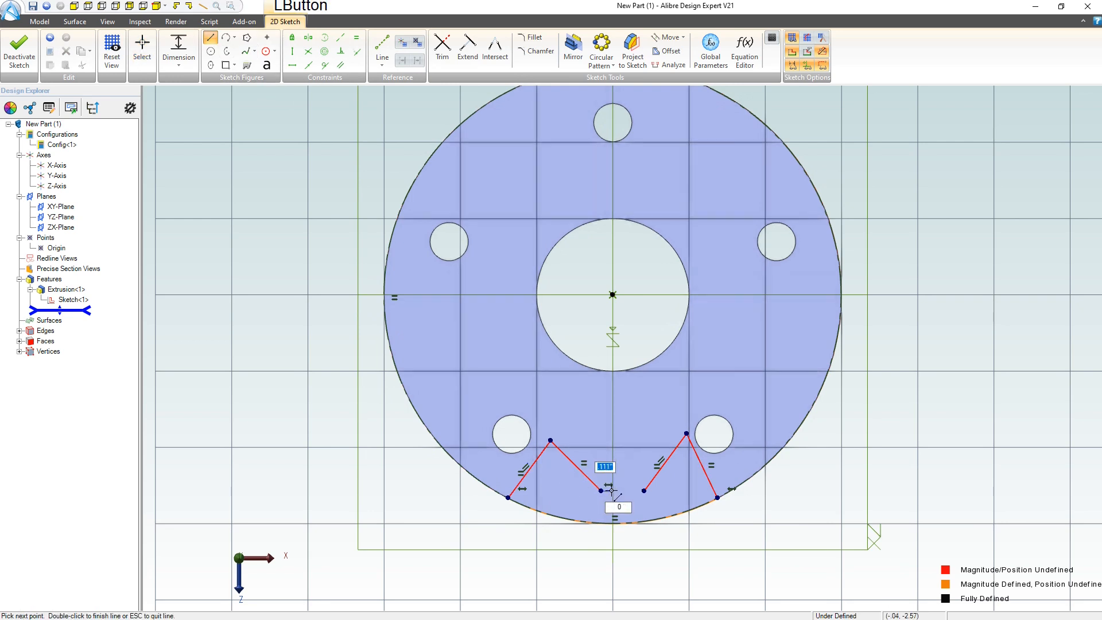
click(623, 491)
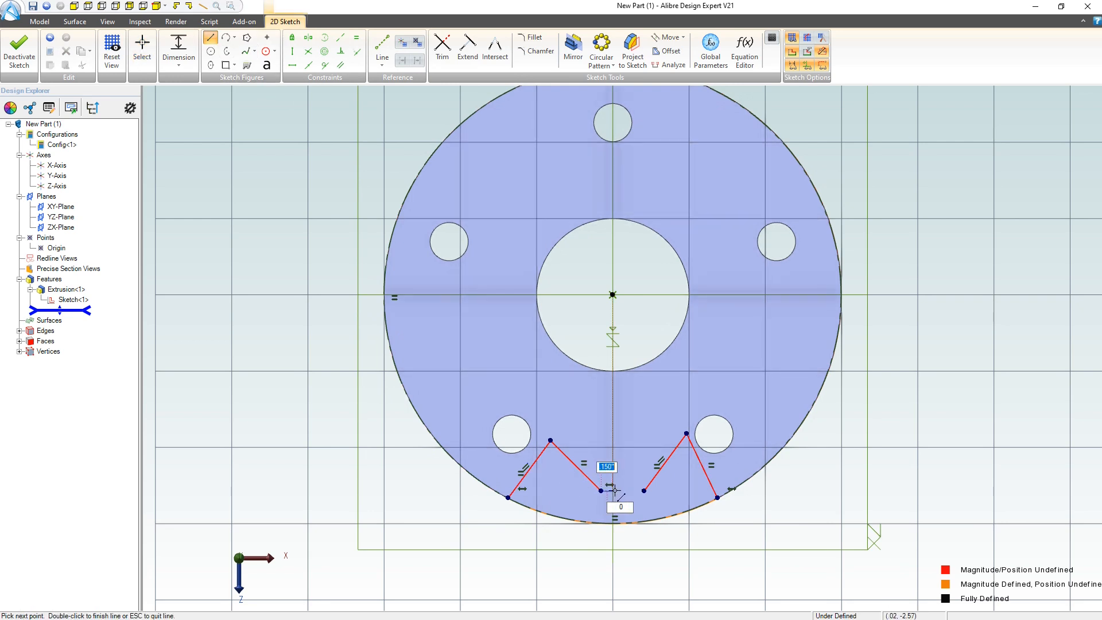
click(657, 494)
key(Escape)
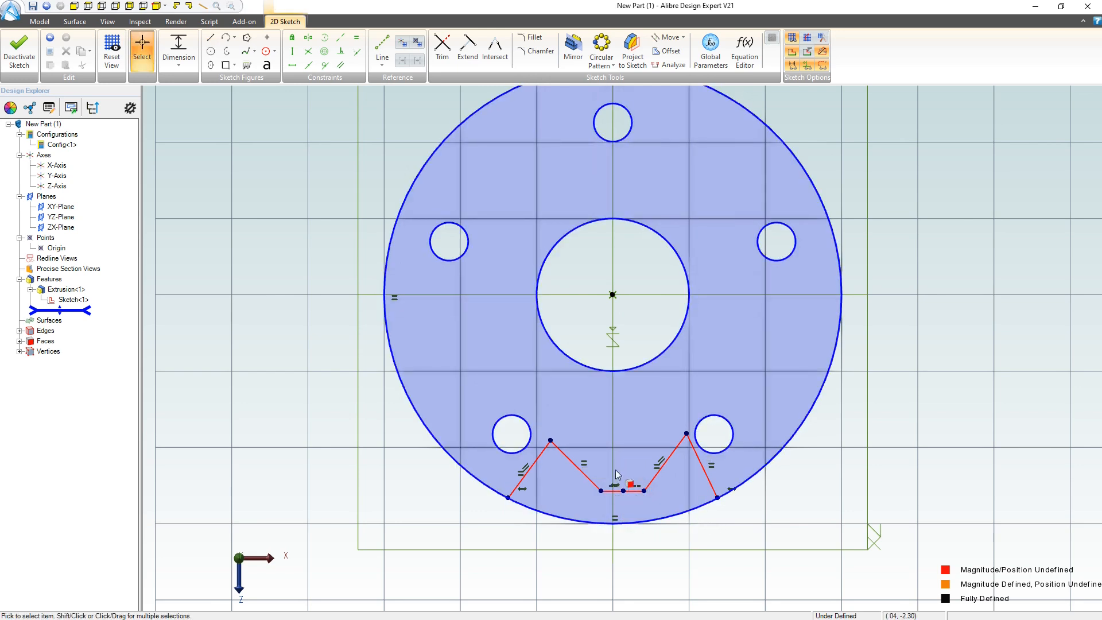
- Apply a vertical constraint between the shared point of the two middle lines and the sketch origin
key(v)
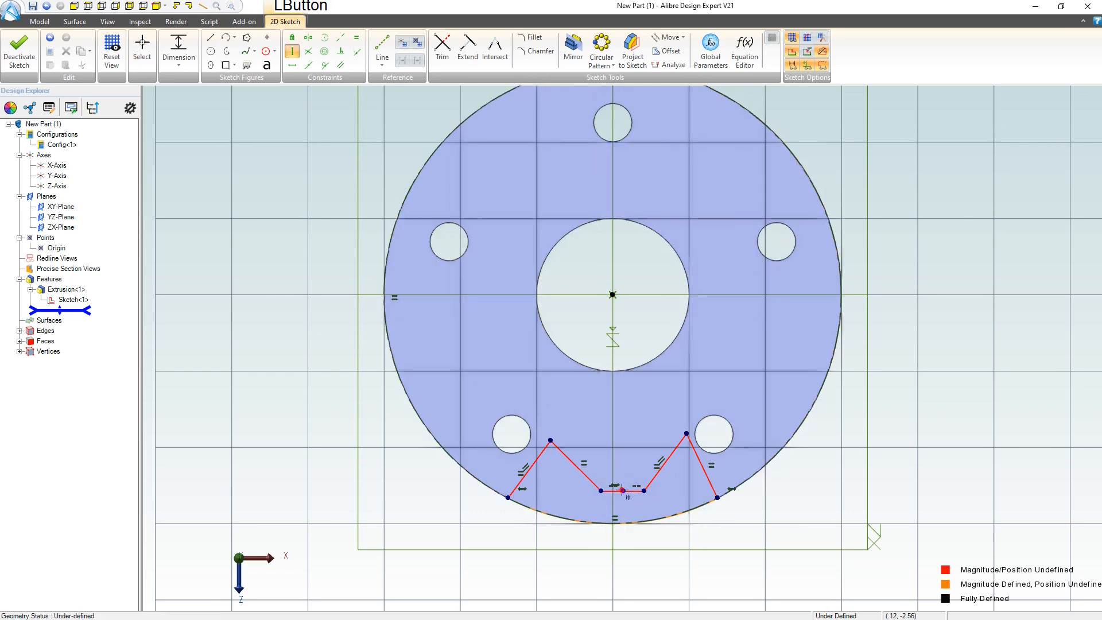
click(613, 295)
key(Escape)
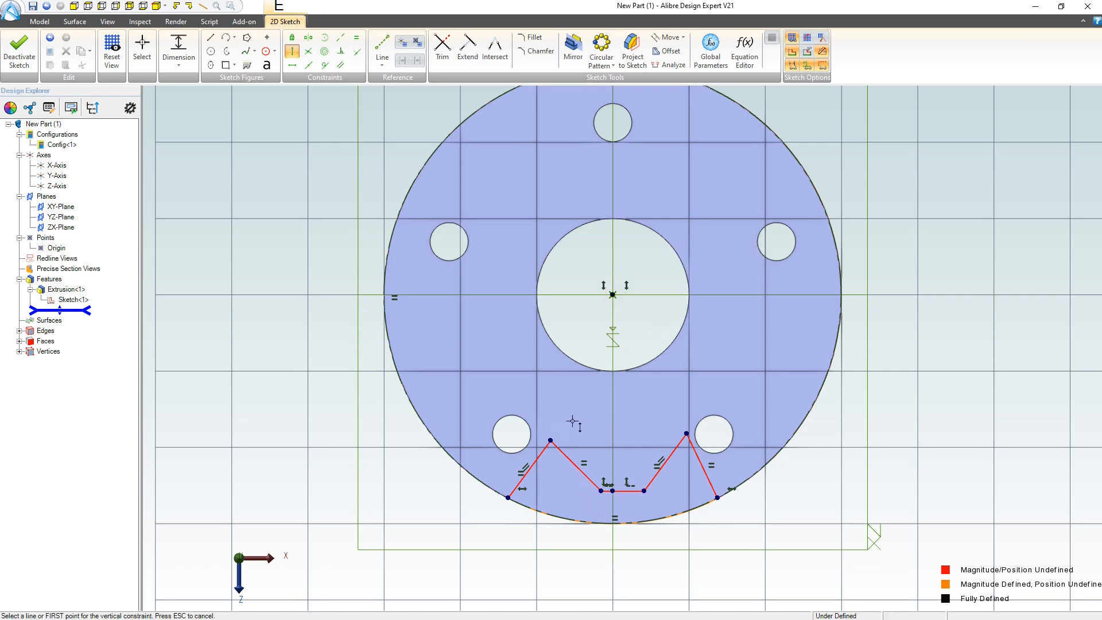
- Apply an equal constraint between the two short horizontal middle lines
click(356, 38)
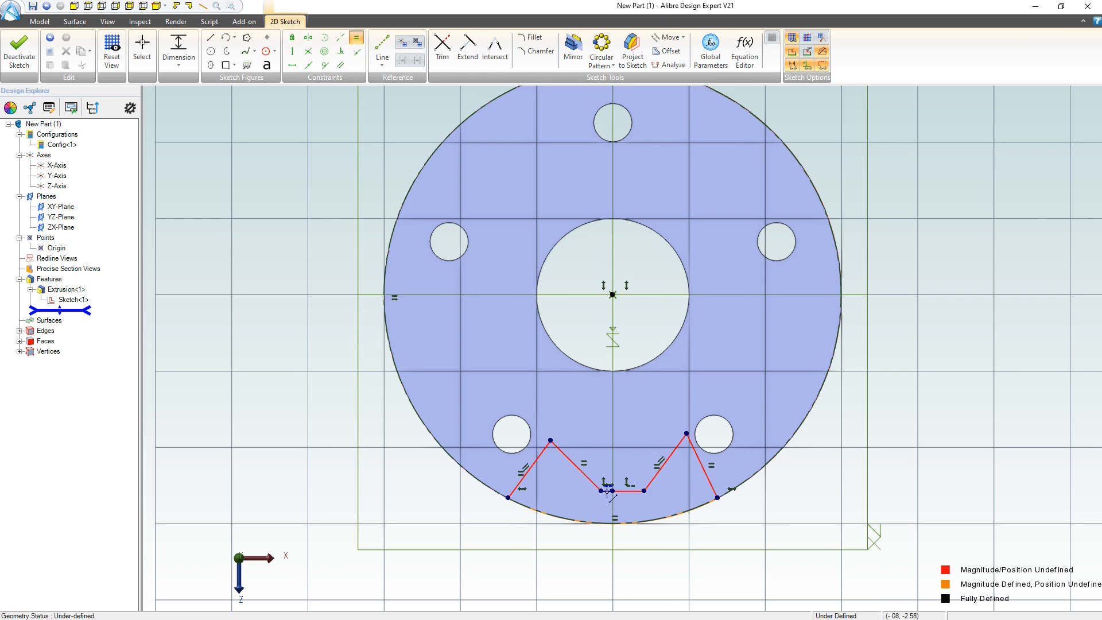
click(628, 491)
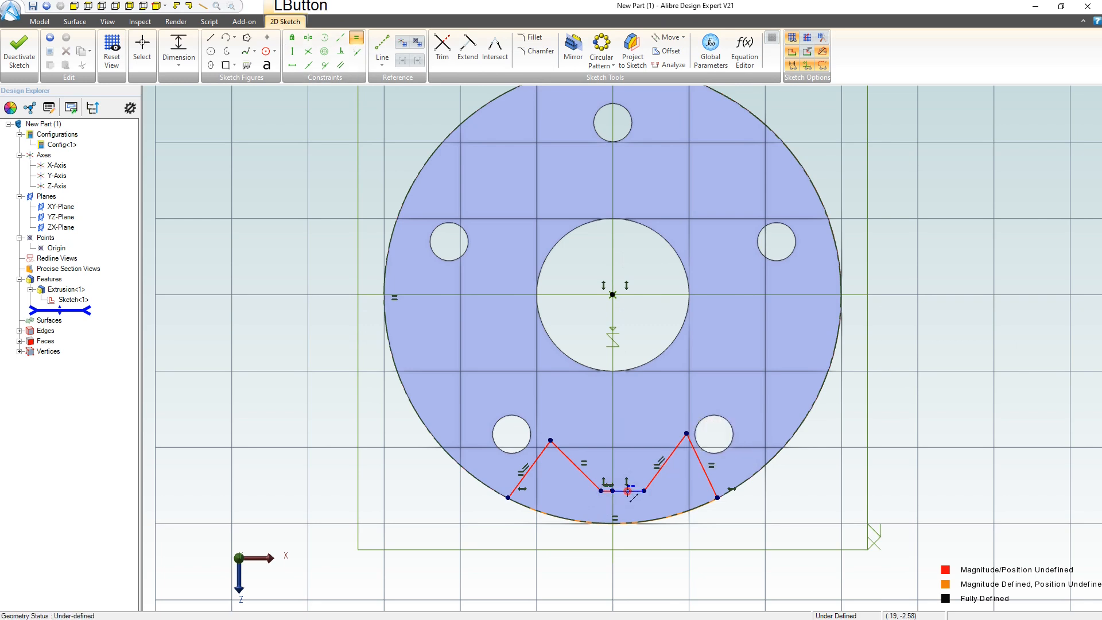
click(628, 491)
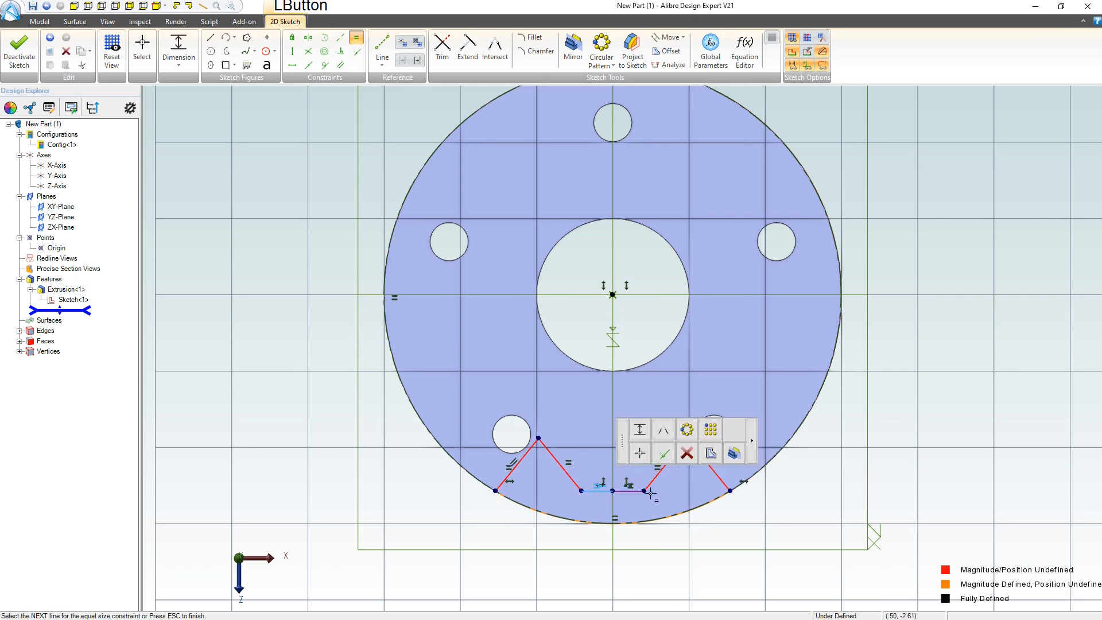
key(Escape)
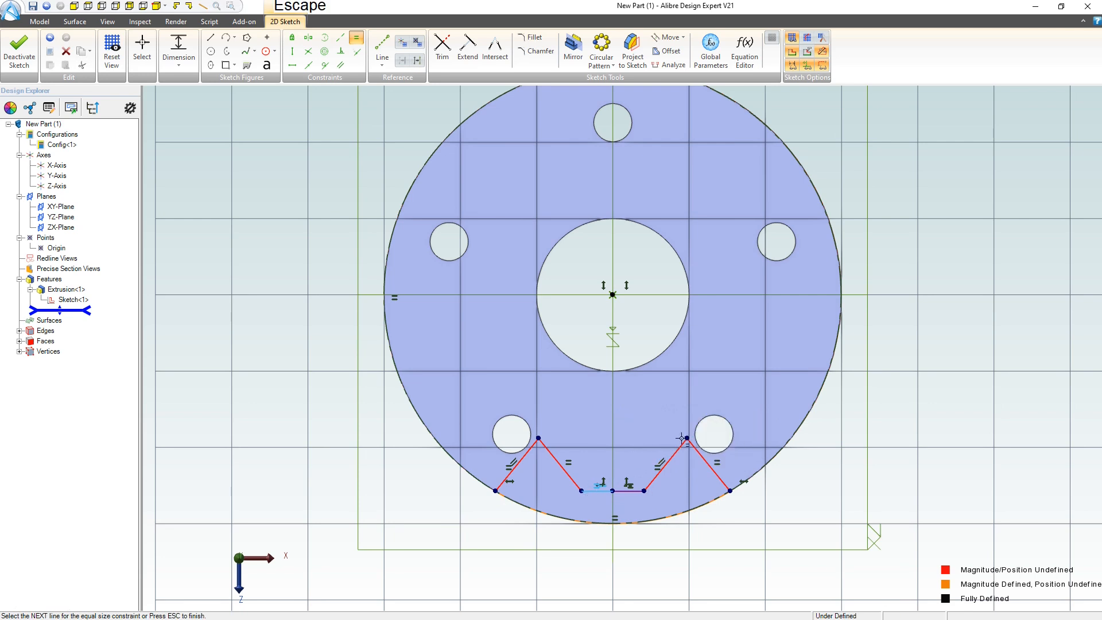
key(Escape)
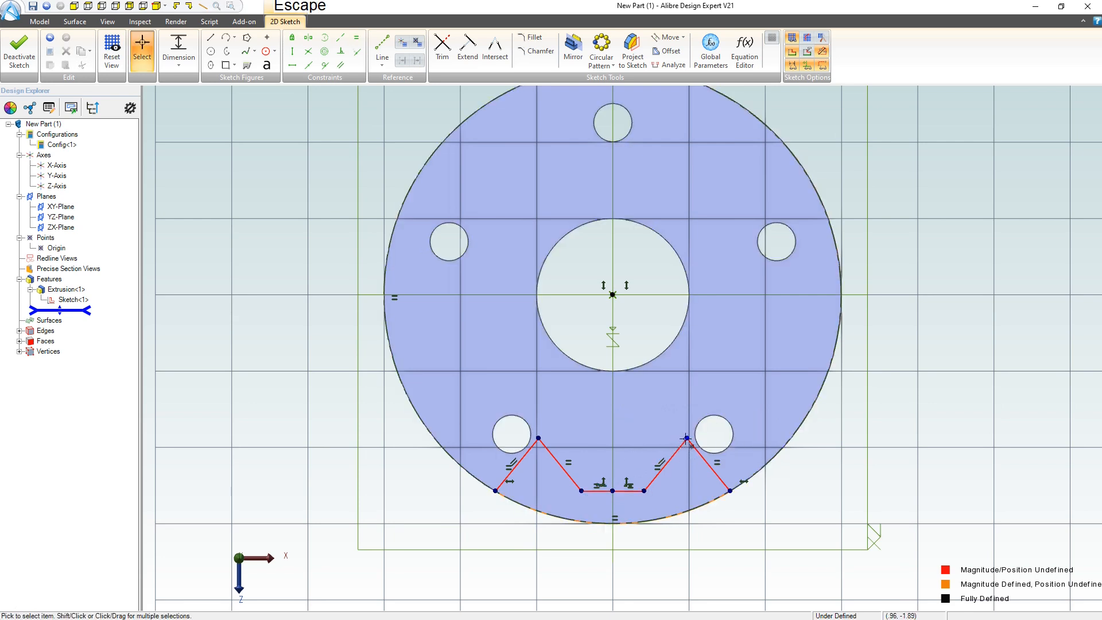
- Lower the profile's peaks and widen its flat middle, leaving the profile about 2.95 inches wide overall
mouse_move(688, 437)
mouse_down()
mouse_move(663, 464)
mouse_move(667, 453)
mouse_move(687, 472)
mouse_move(674, 453)
mouse_move(681, 464)
mouse_up()
drag(652, 501, 663, 485)
mouse_move(740, 486)
mouse_down()
mouse_move(658, 506)
mouse_move(662, 494)
mouse_up()
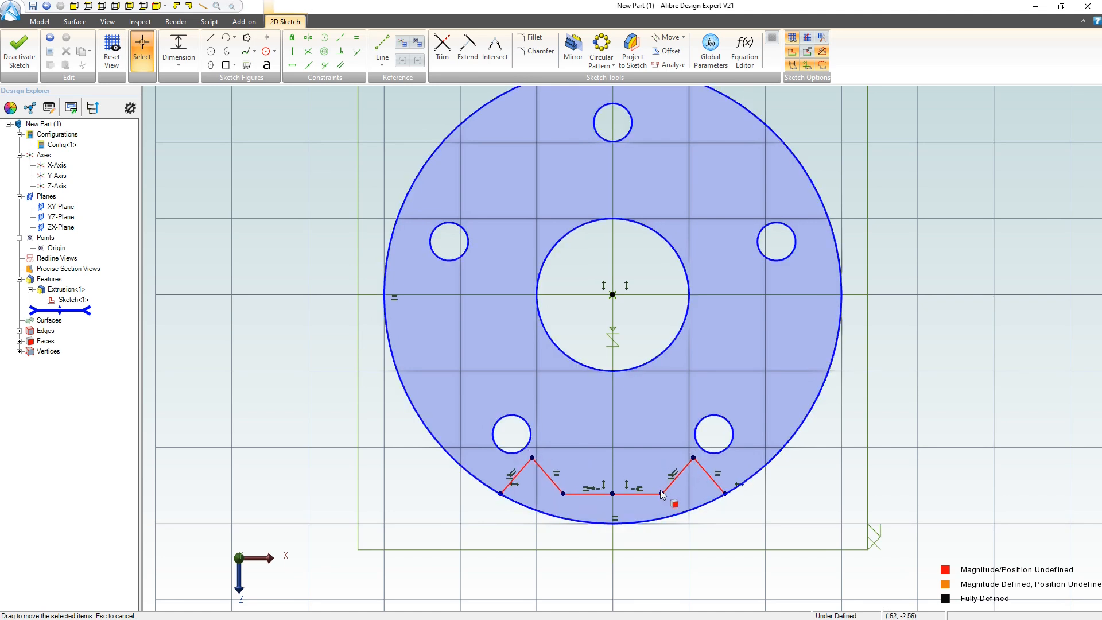
- Dimension the horizontal distance between the arc's two endpoints and set it to 2.5 inches
click(181, 50)
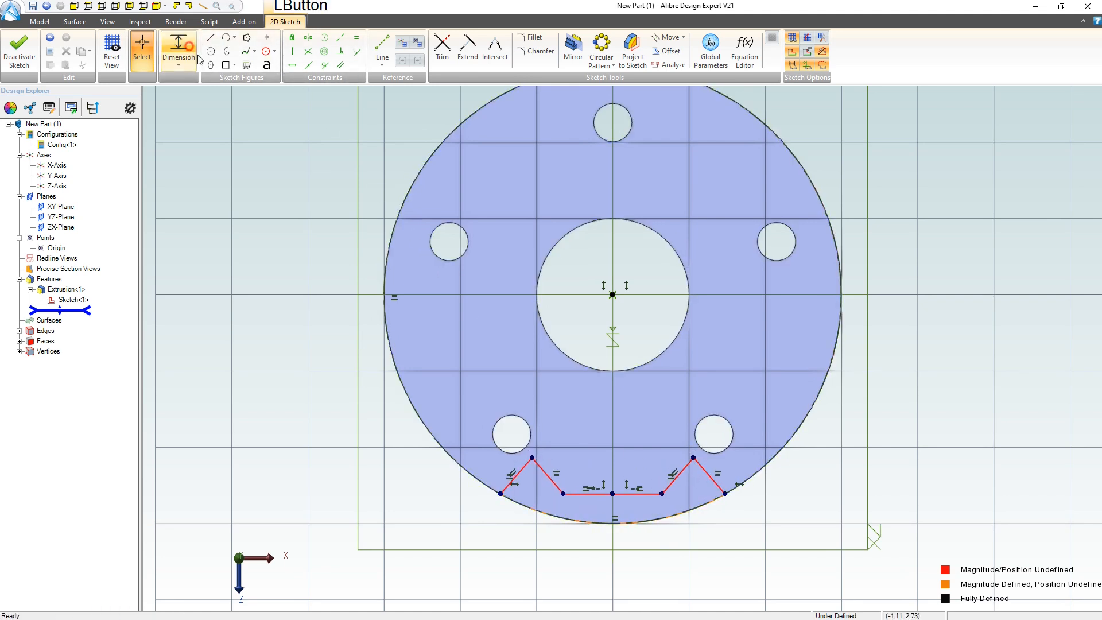
click(724, 492)
click(643, 561)
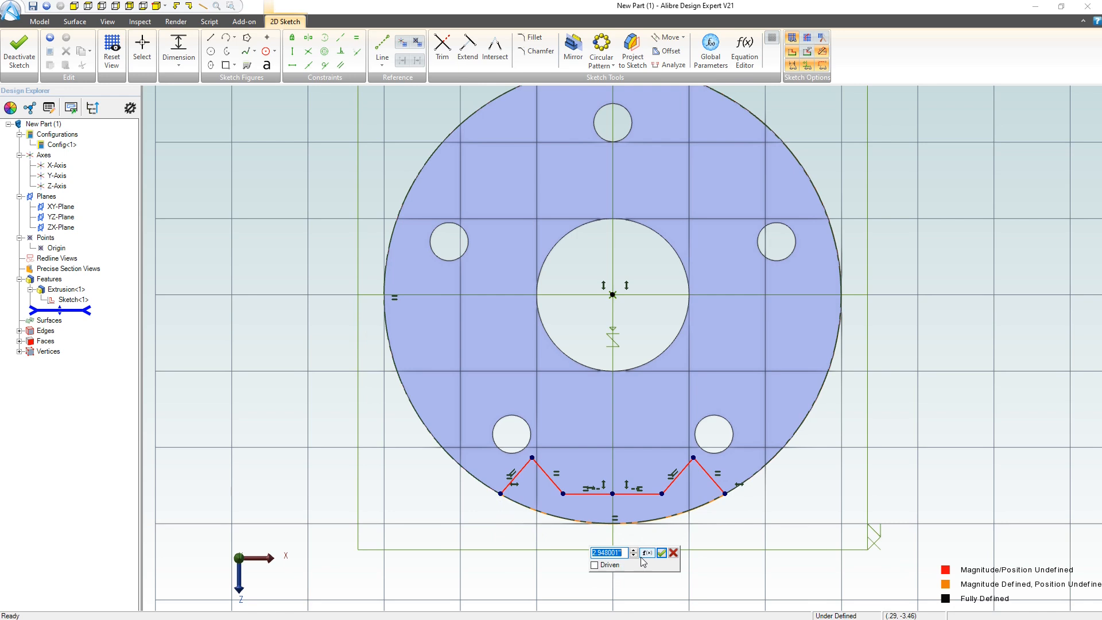
text(0)
key(BackSpace)
text(2.5)
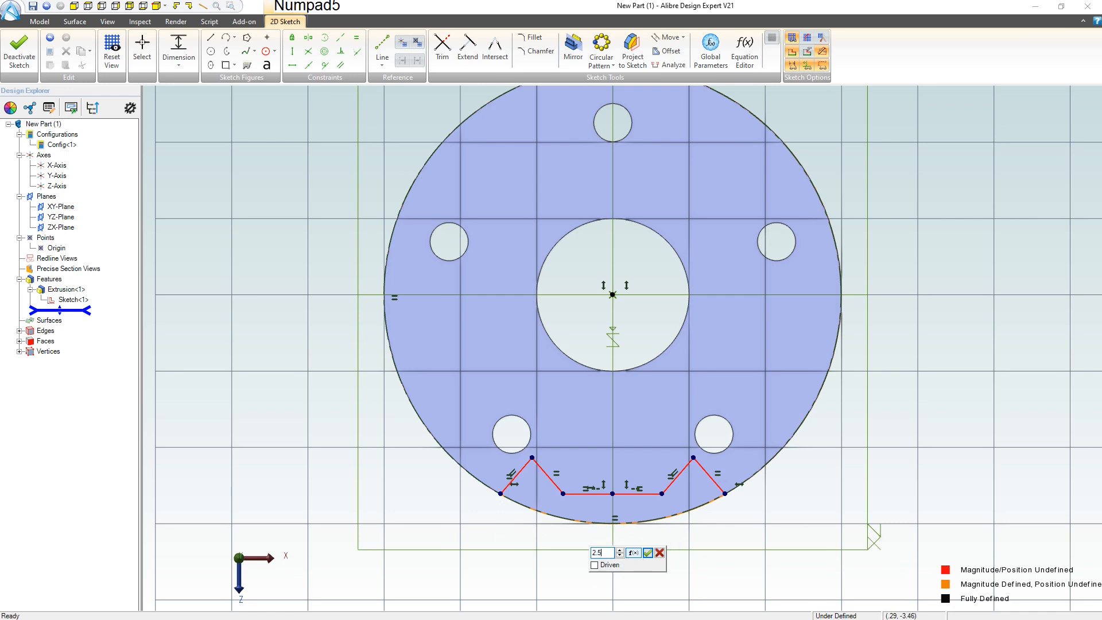
key(Return)
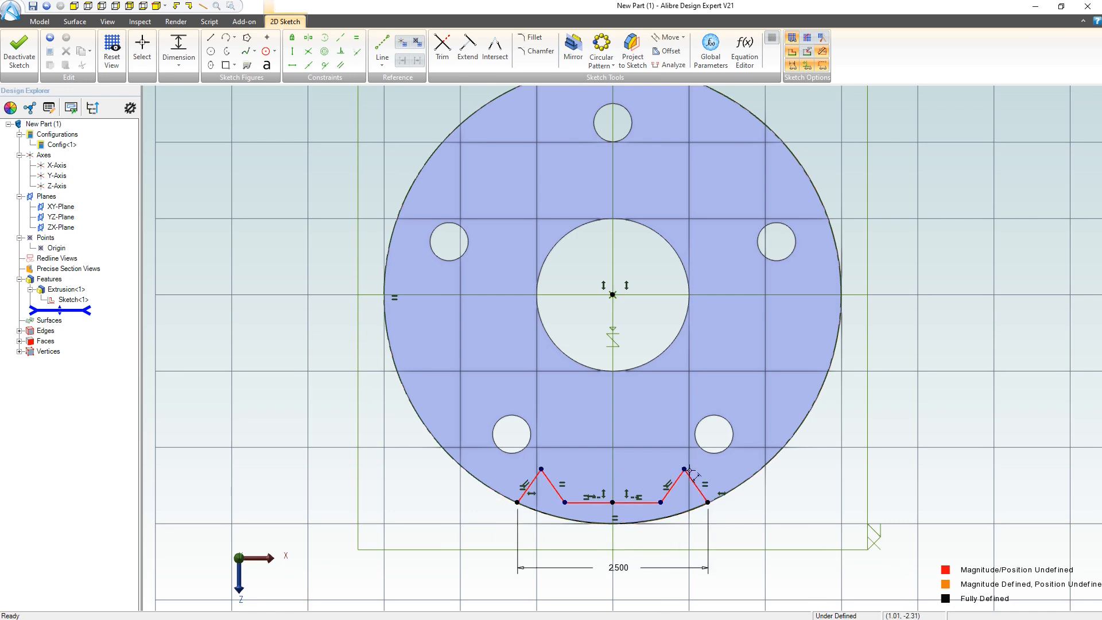
- Dimension the vertical distance from the right peak to the arc's right endpoint and set it to .75 inch
click(708, 502)
click(786, 484)
text(.75)
key(KP_Enter)
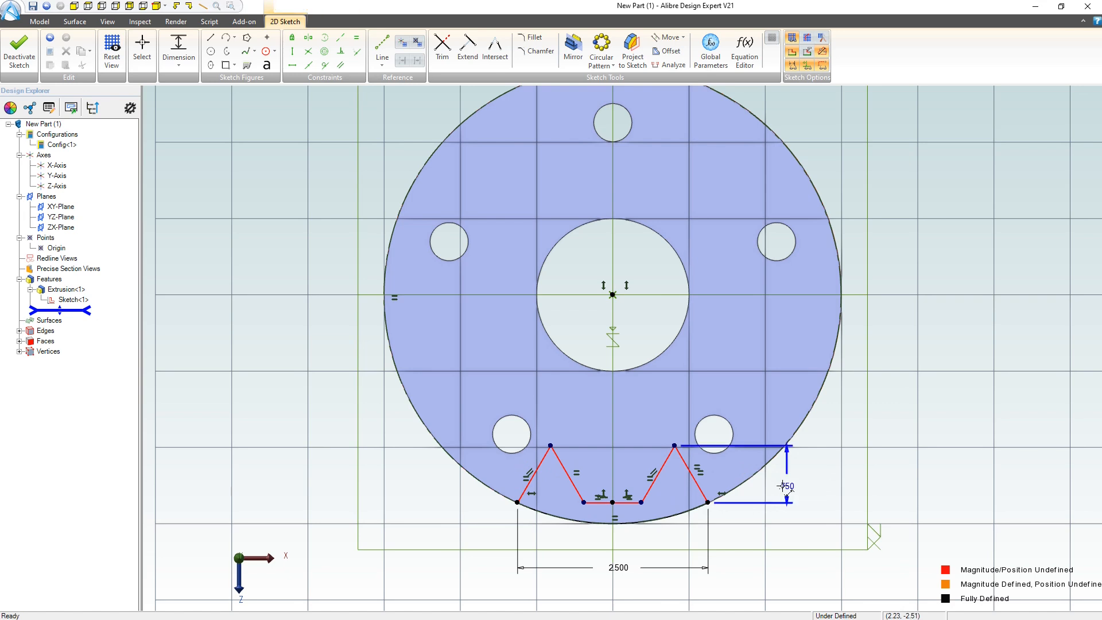
- Dimension the angle between the profile's two outer slanted lines and set it to 75 degrees
click(691, 469)
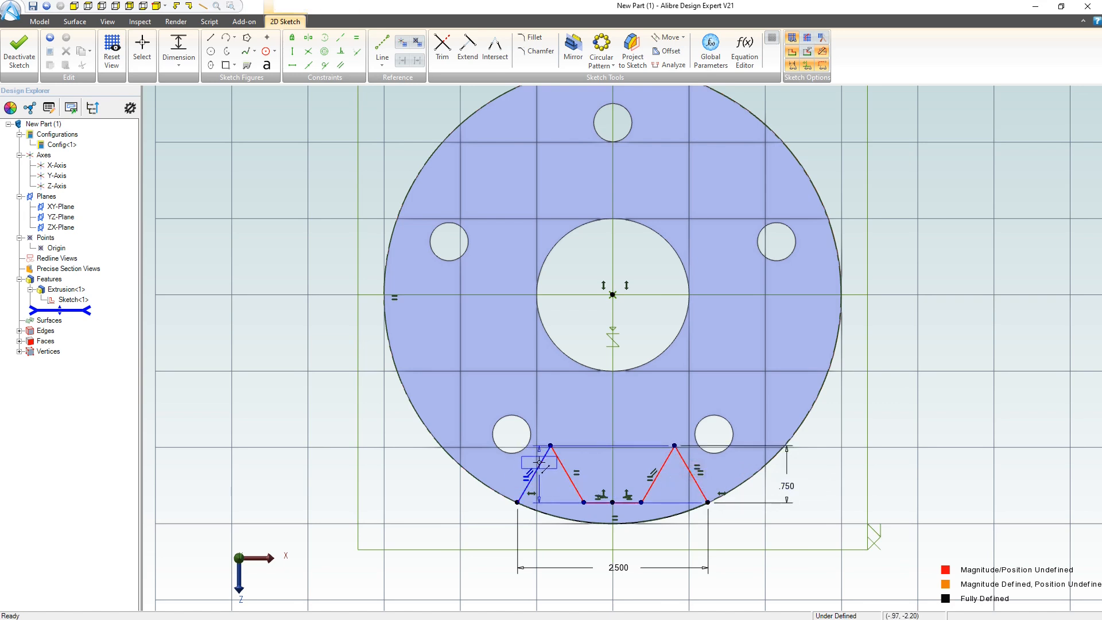
click(539, 462)
click(657, 520)
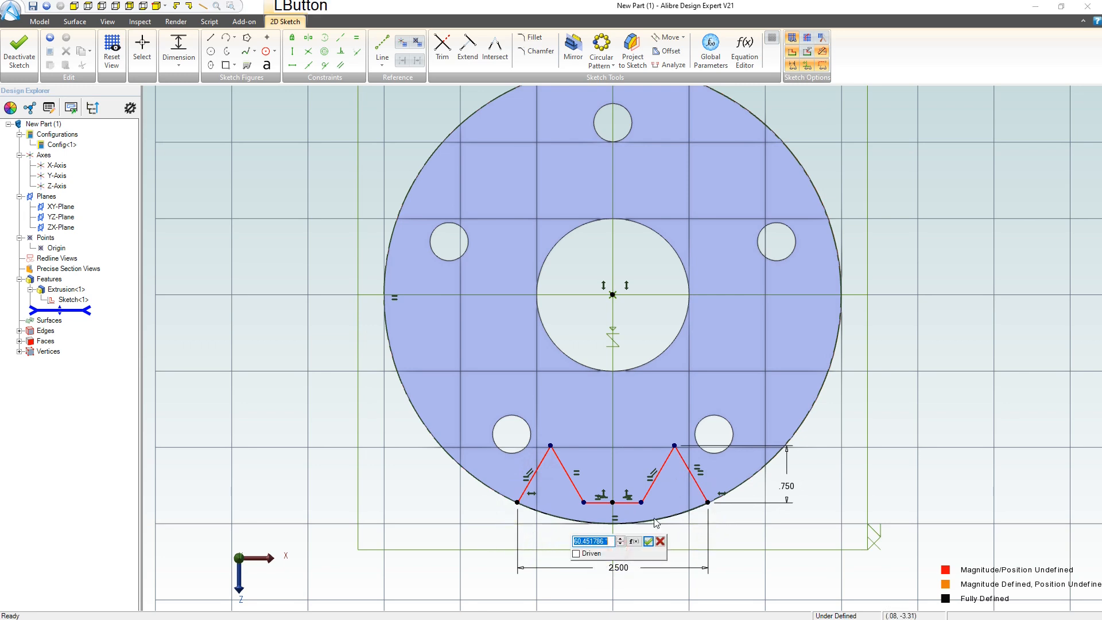
text(75)
key(Return)
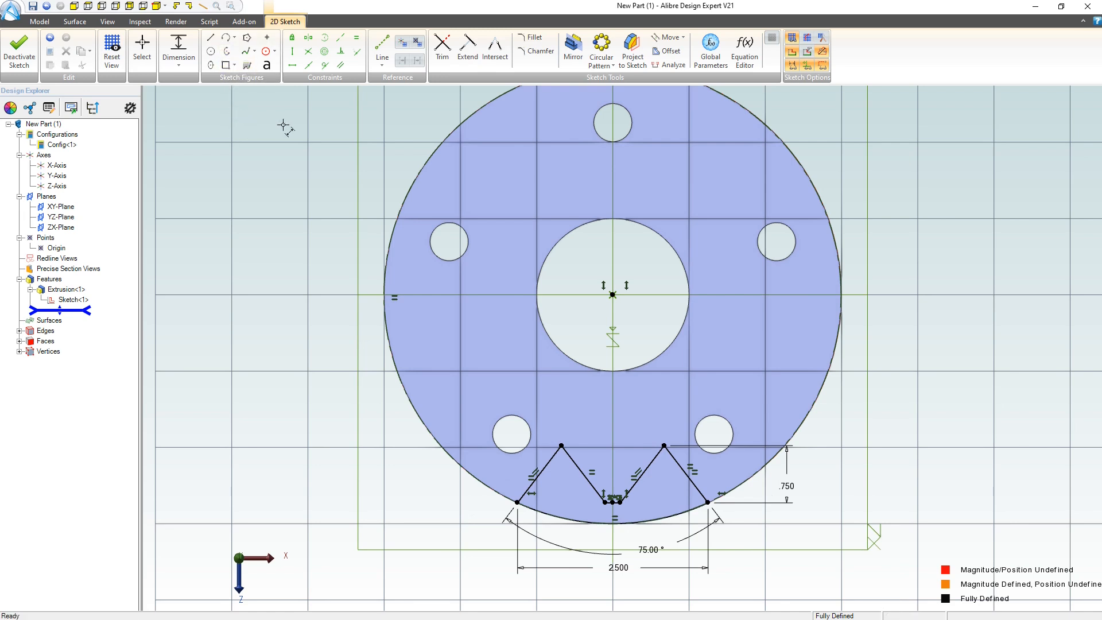
- Start a sketch fillet on the edge profile with a radius of .075 inch
click(531, 38)
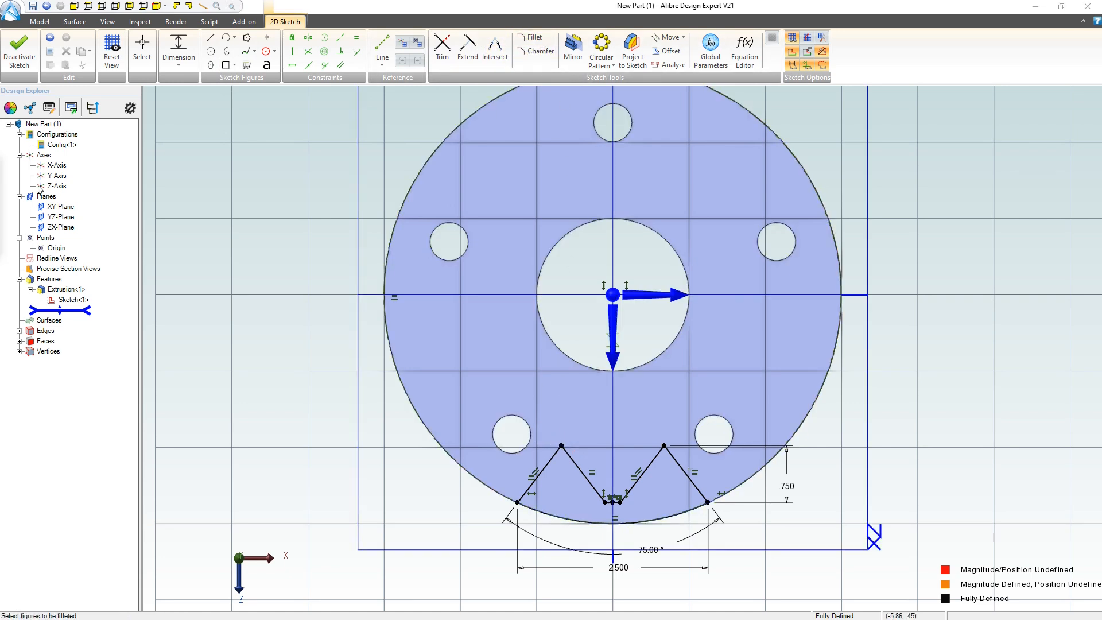
drag(0, 166, 299, 179)
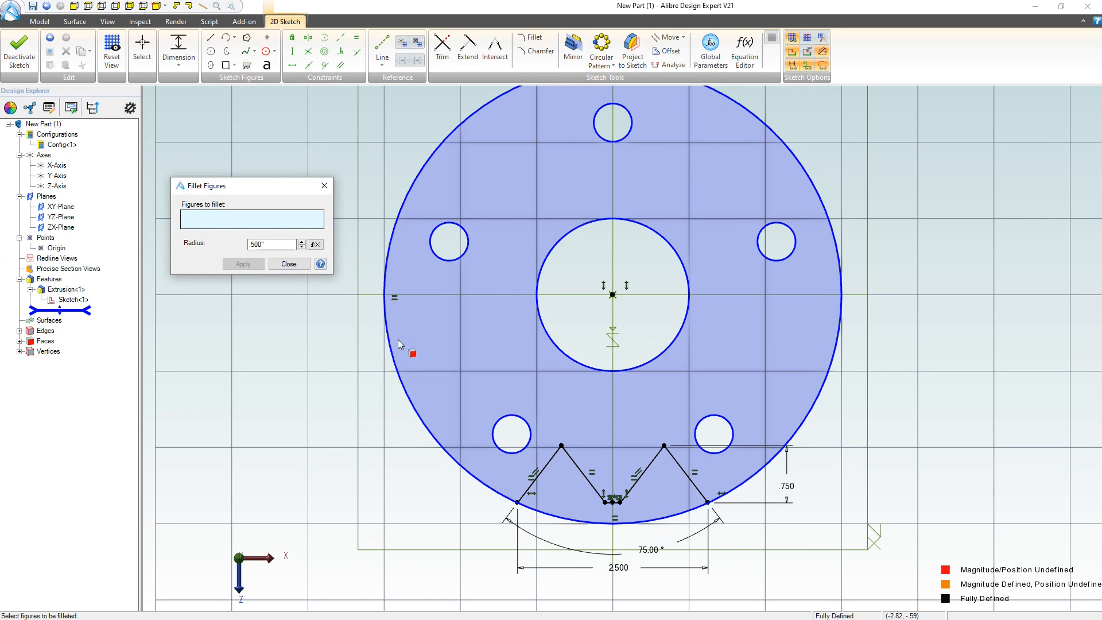
click(272, 244)
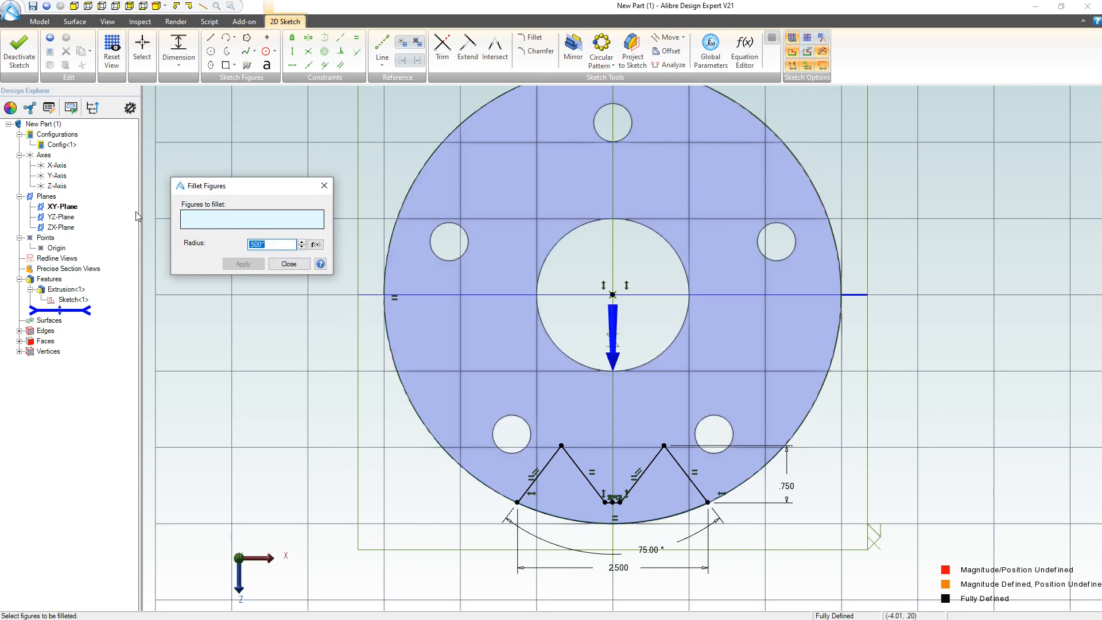
text(.)
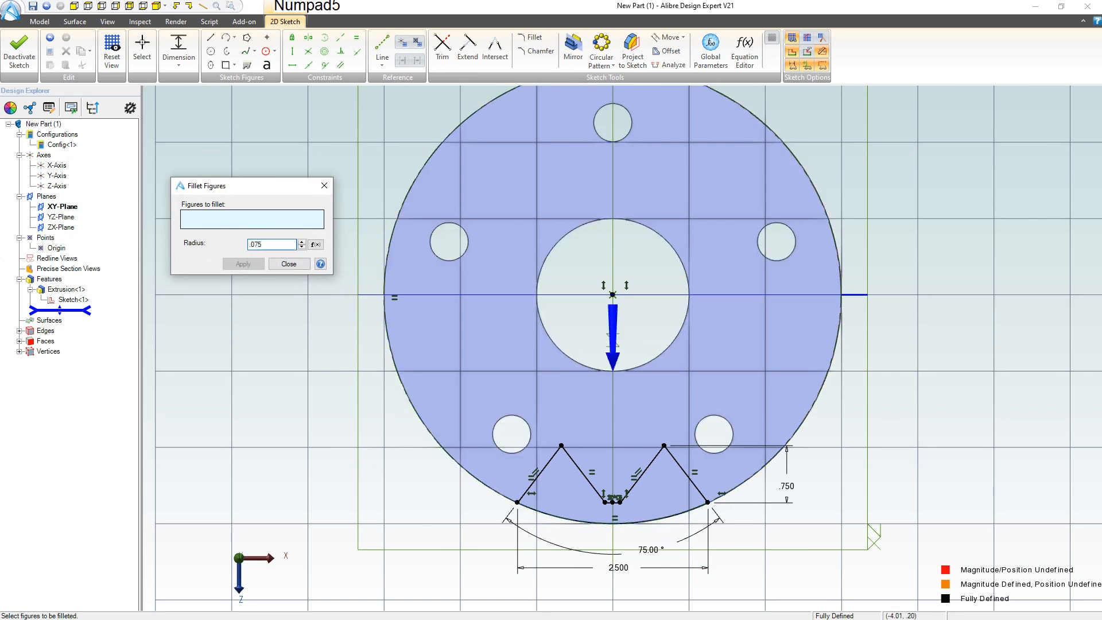
text(075)
click(215, 218)
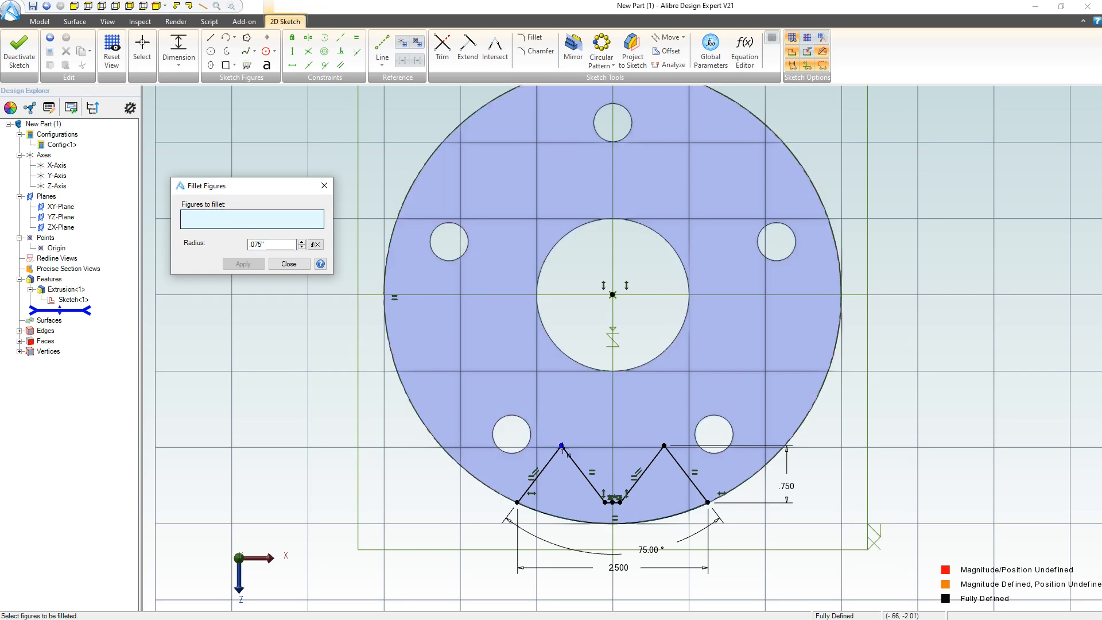
scroll(568, 455, up, 4)
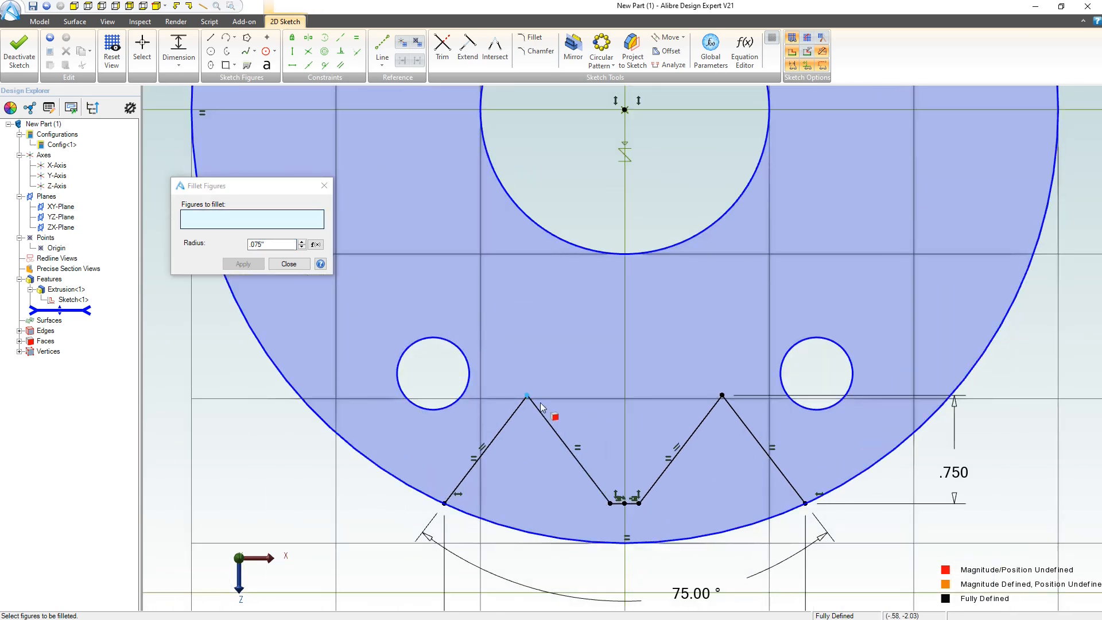
click(610, 503)
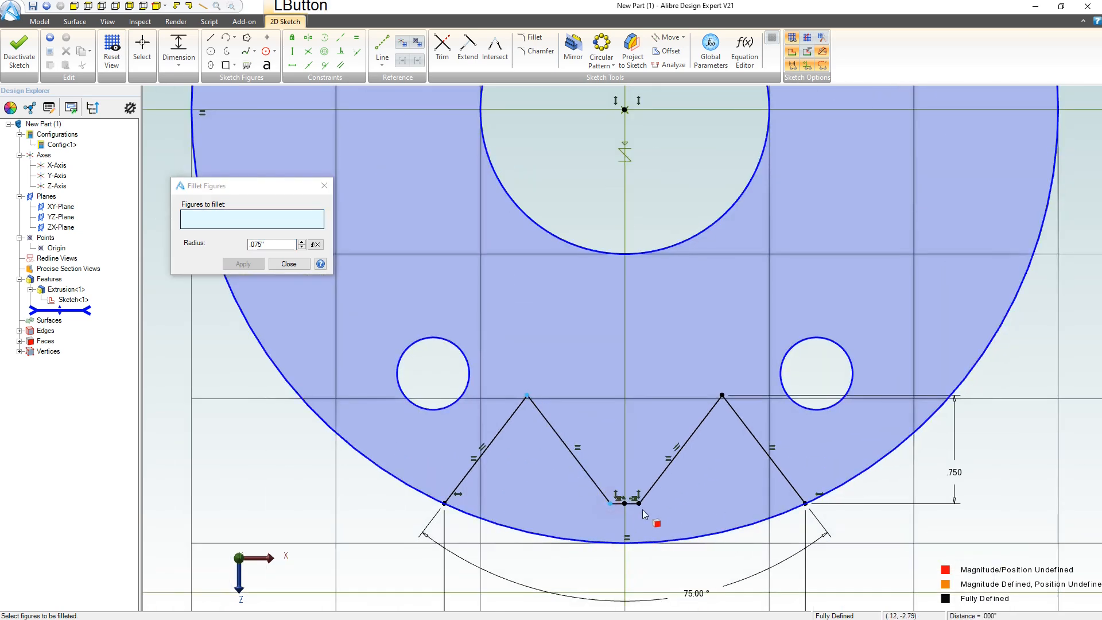
click(509, 418)
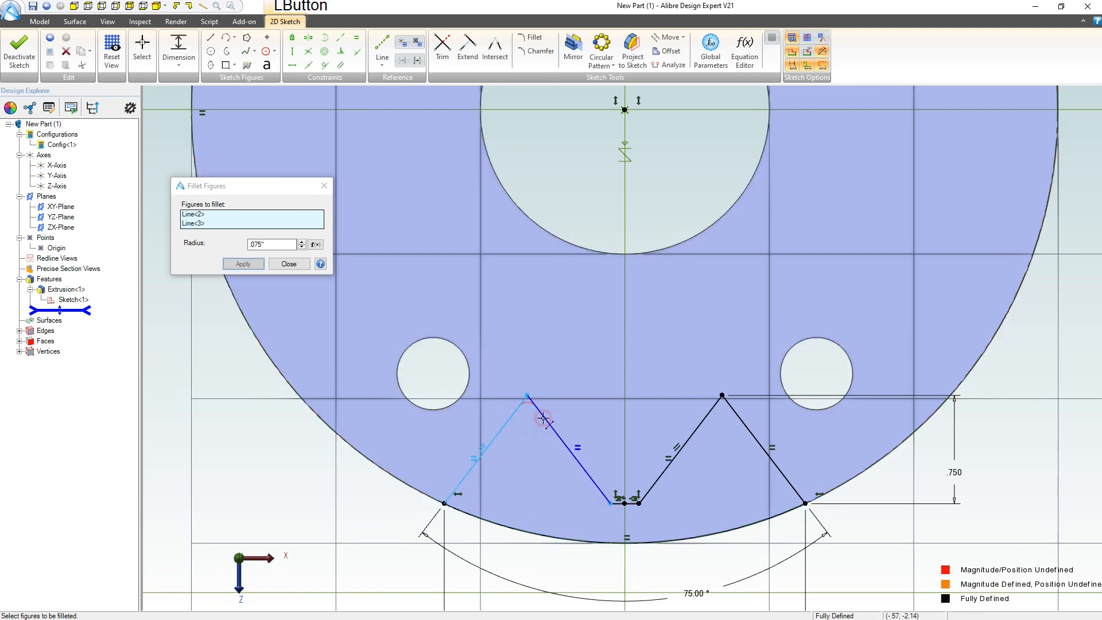
scroll(577, 479, up, 2)
click(609, 493)
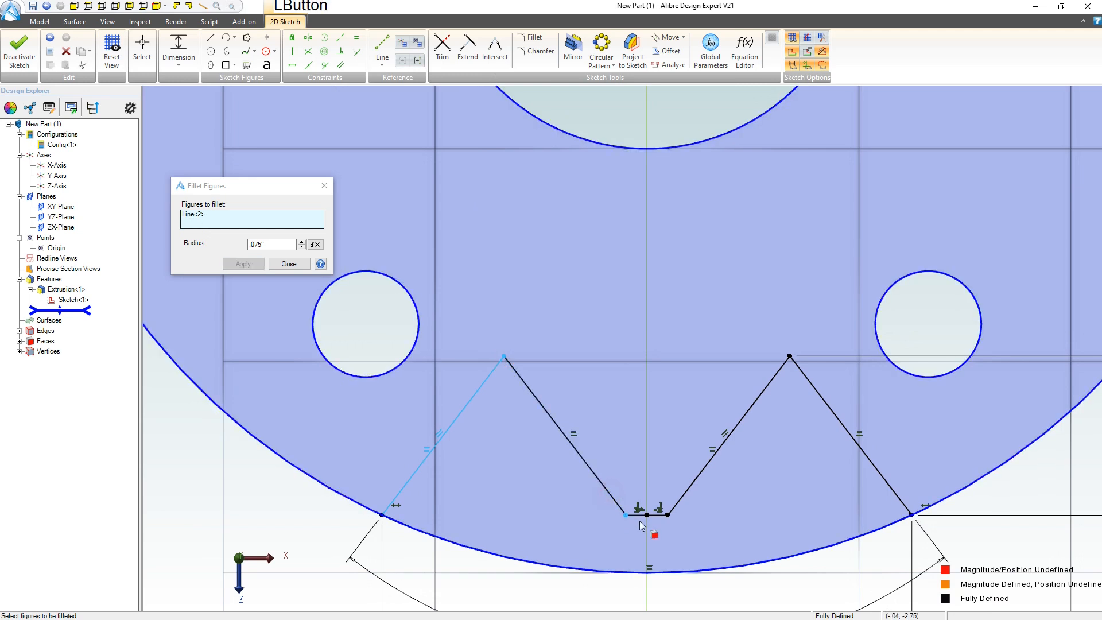
click(635, 515)
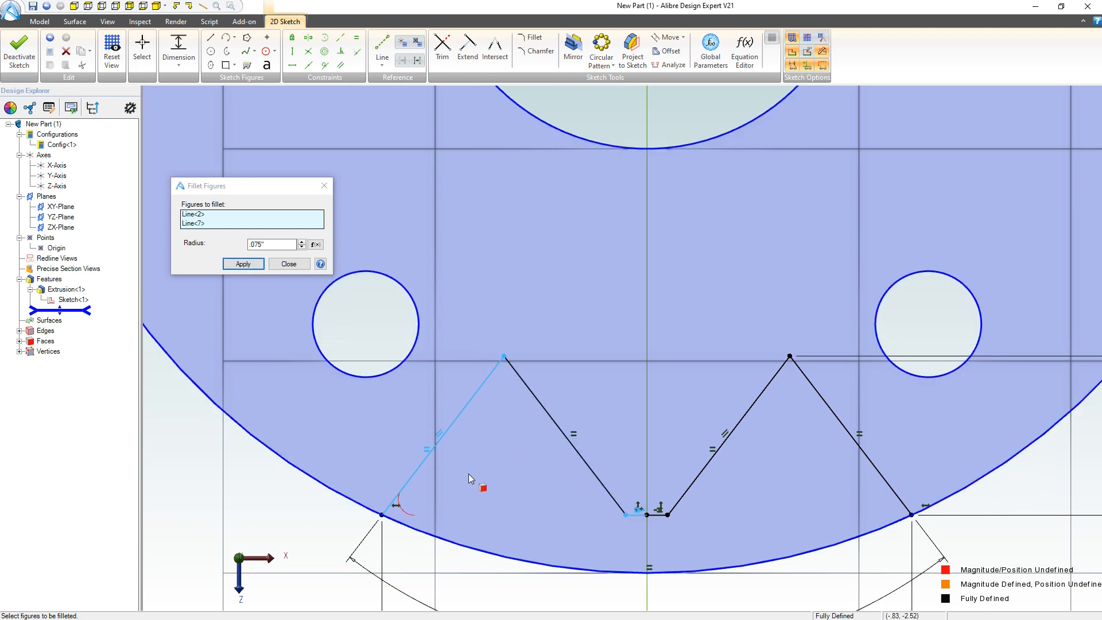
key(Escape)
click(445, 366)
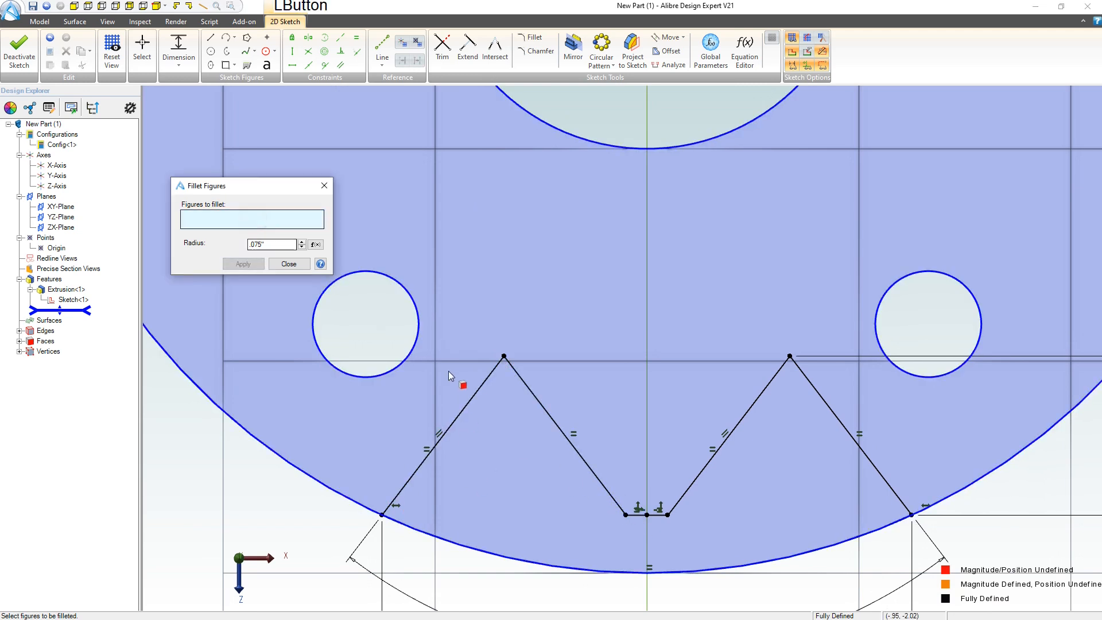
- Try to fillet the profile's slanted lines and flat middle lines together with a .075-inch radius
click(480, 388)
click(524, 382)
click(569, 439)
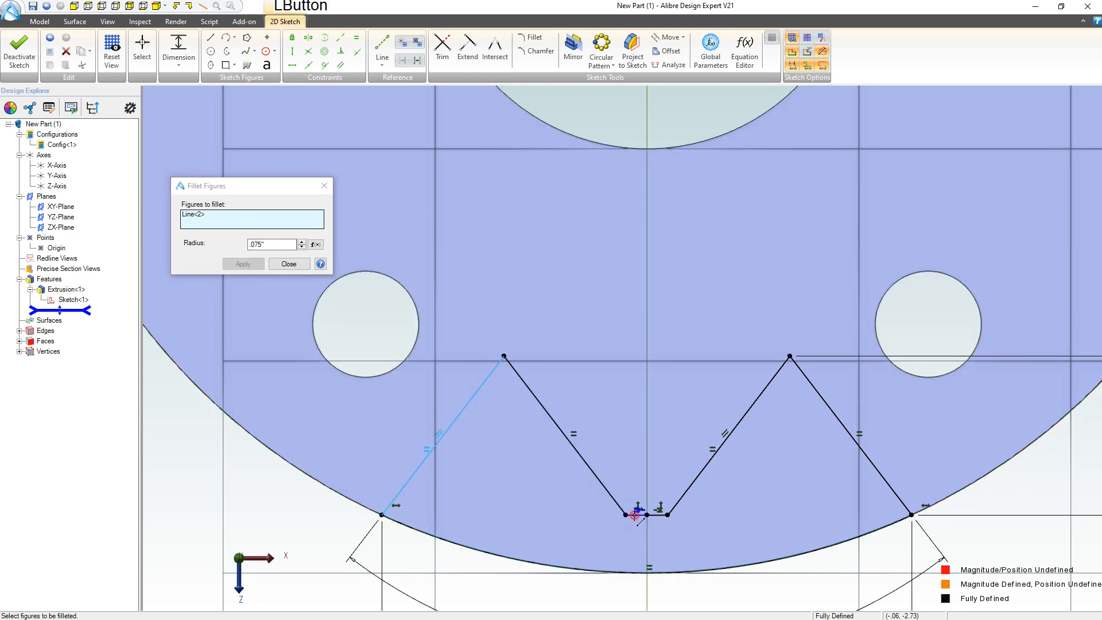
scroll(635, 515, up, 1)
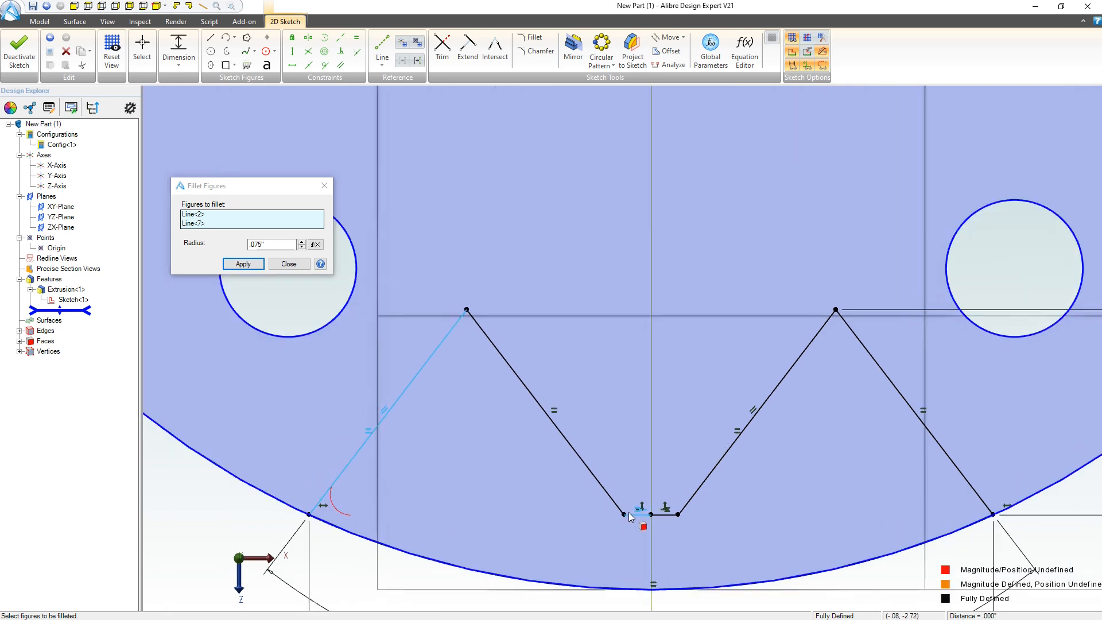
click(687, 502)
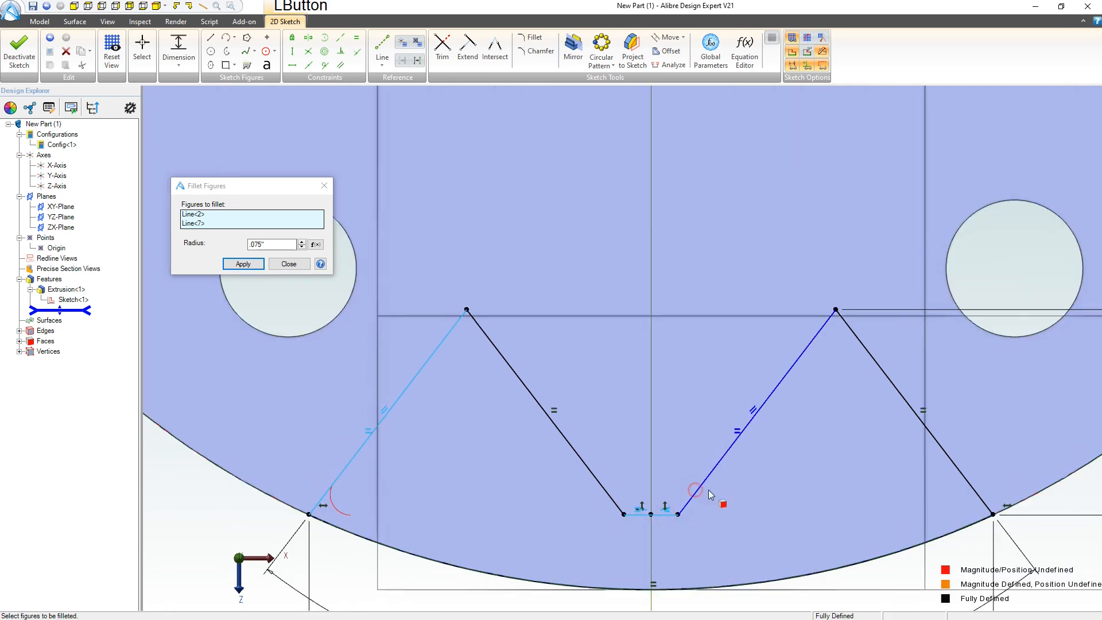
click(864, 346)
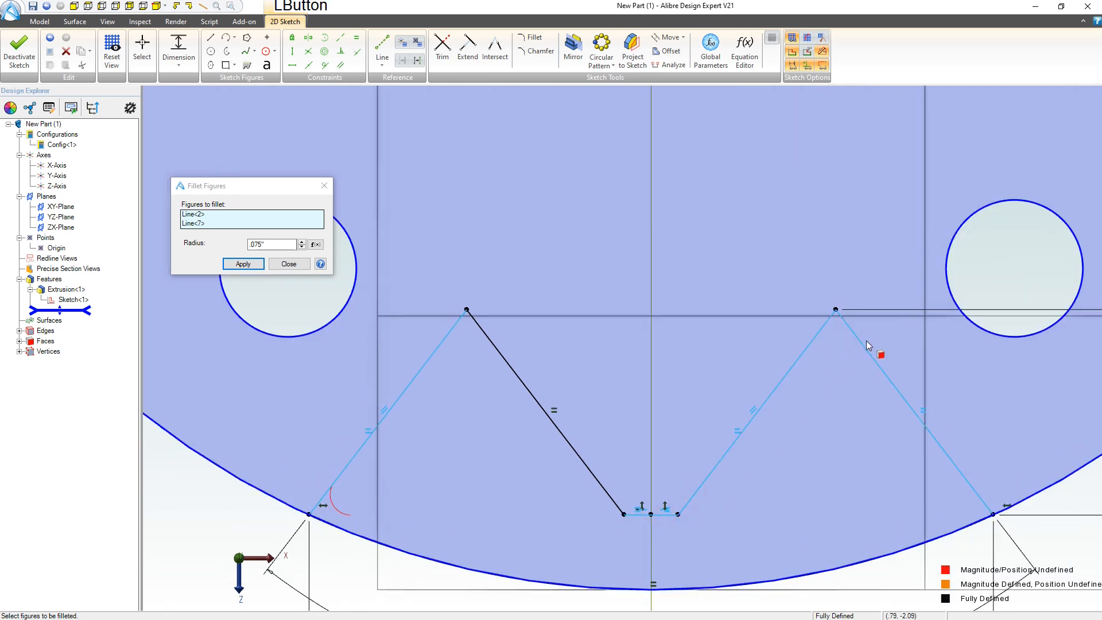
scroll(849, 362, up, 2)
click(243, 264)
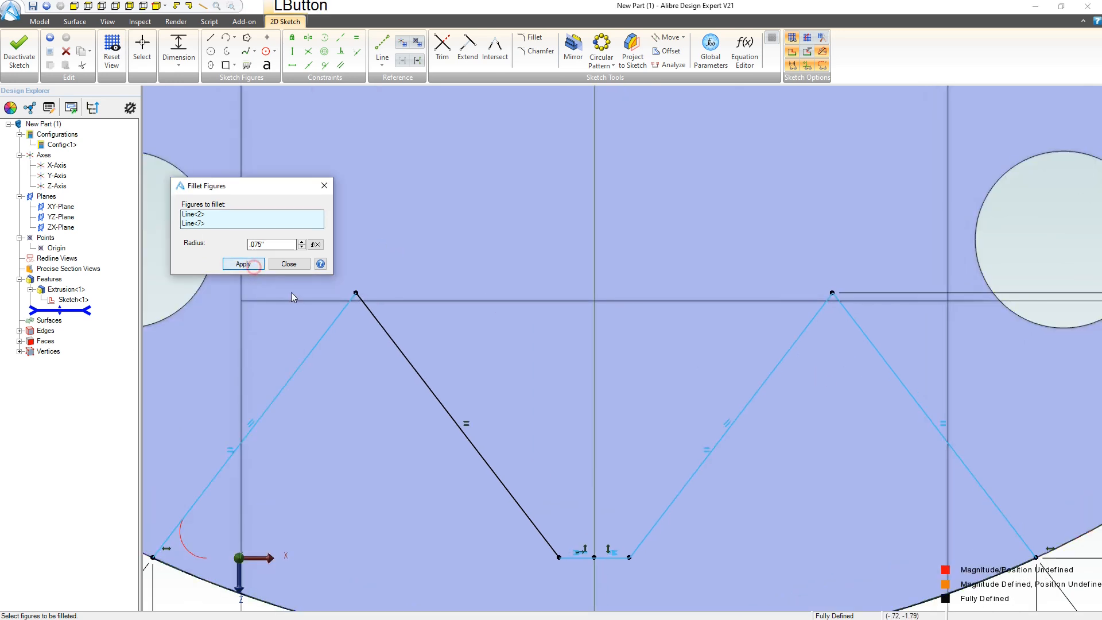
- Undo the .075-inch fillet on the profile and leave the fillet command
scroll(445, 380, down, 1)
key(ctrl+z)
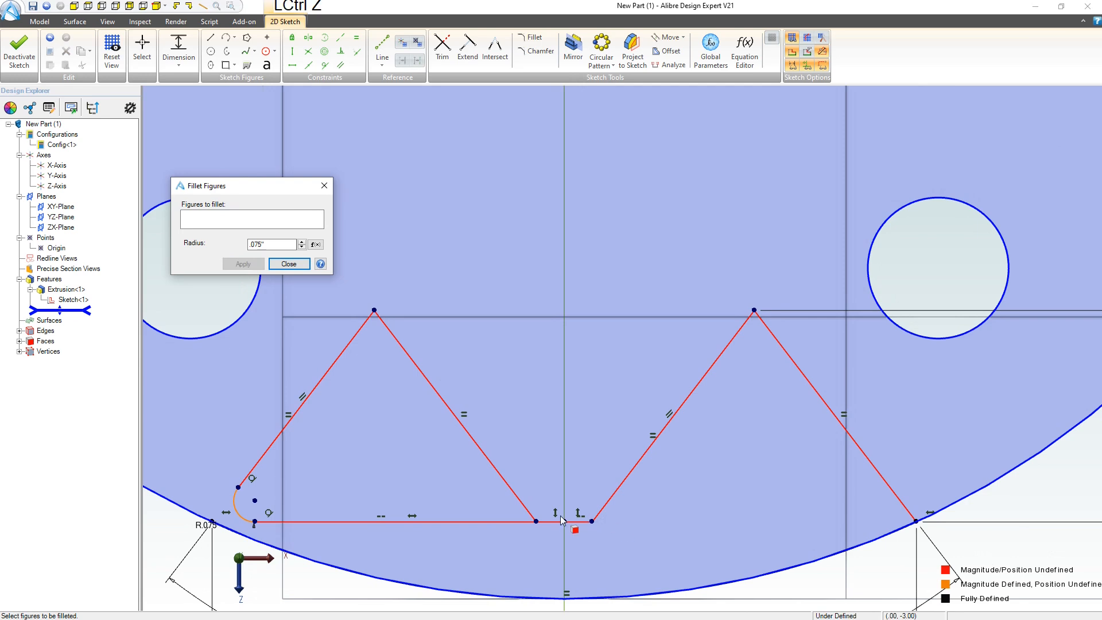
click(372, 478)
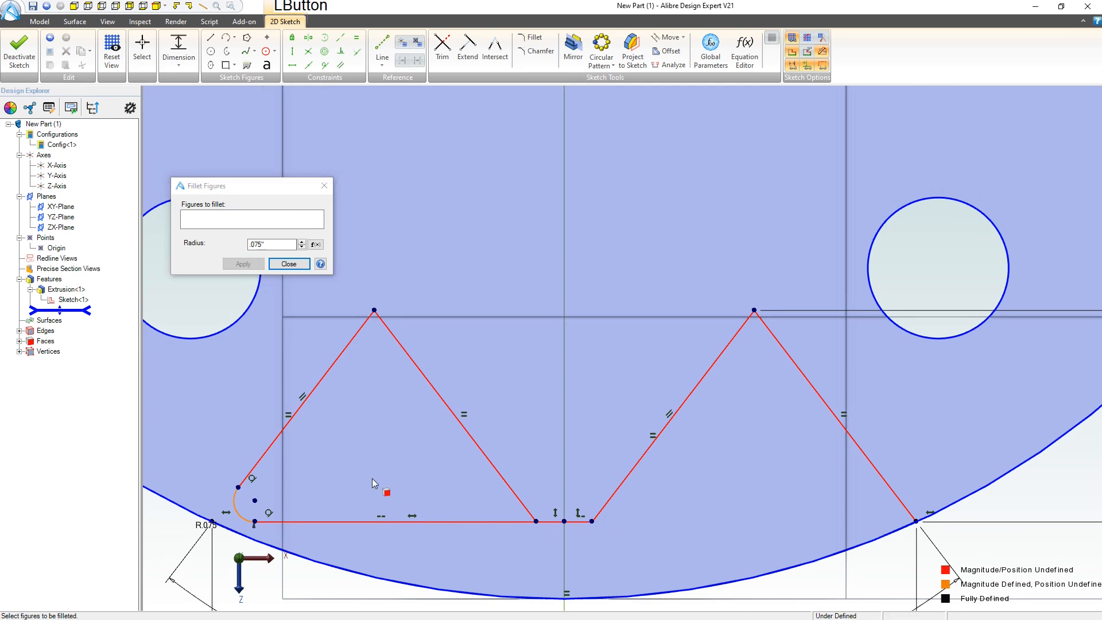
click(284, 264)
key(ctrl+z)
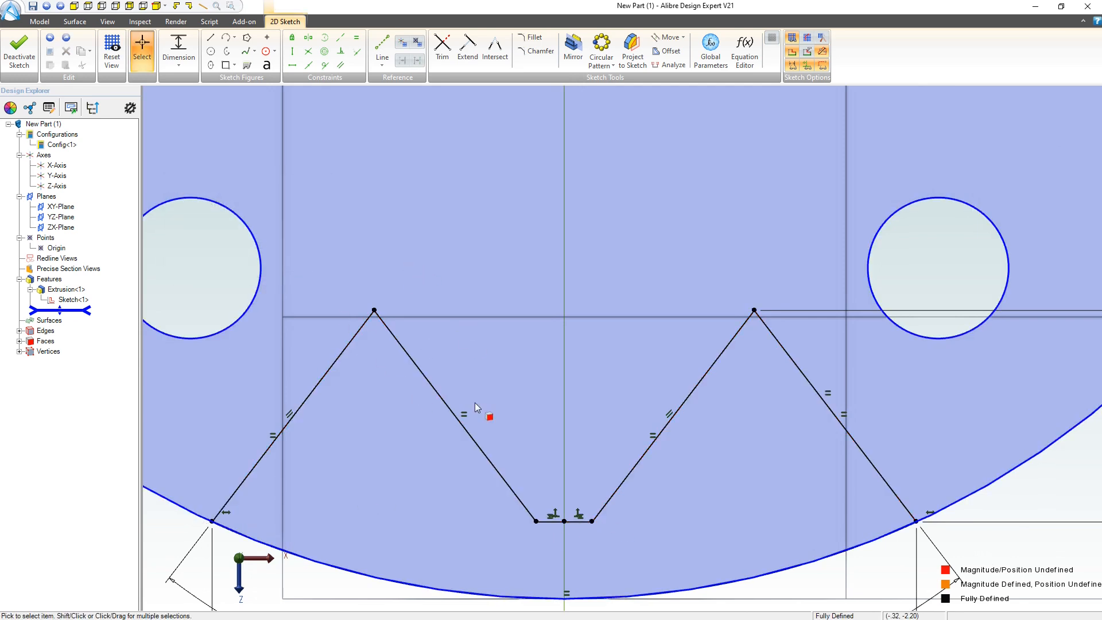
click(546, 522)
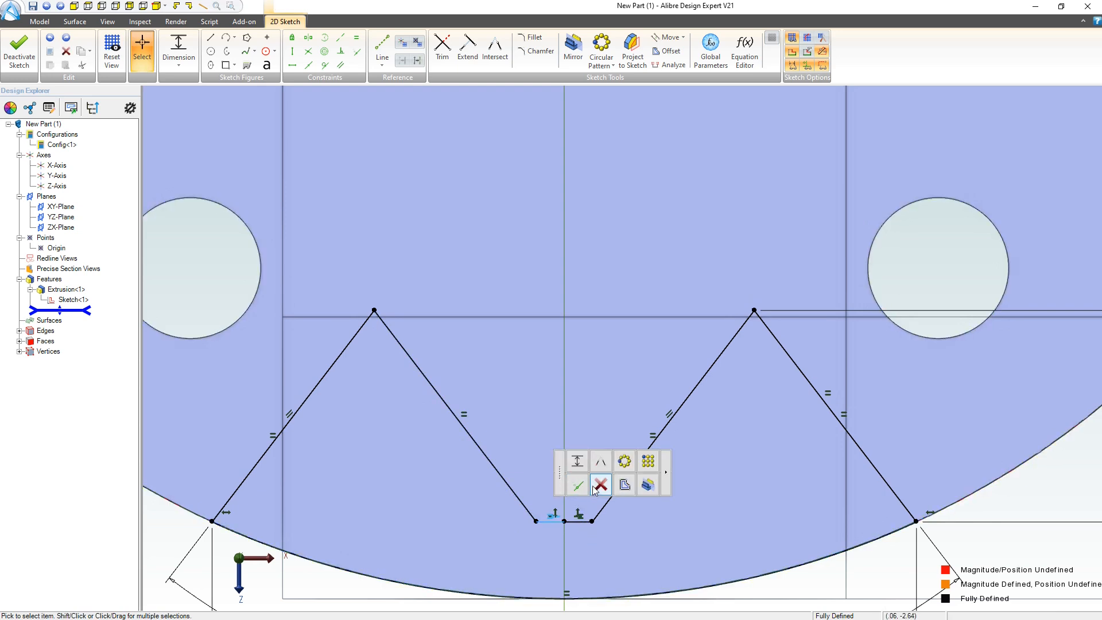
right_click(573, 523)
click(555, 522)
right_click(553, 522)
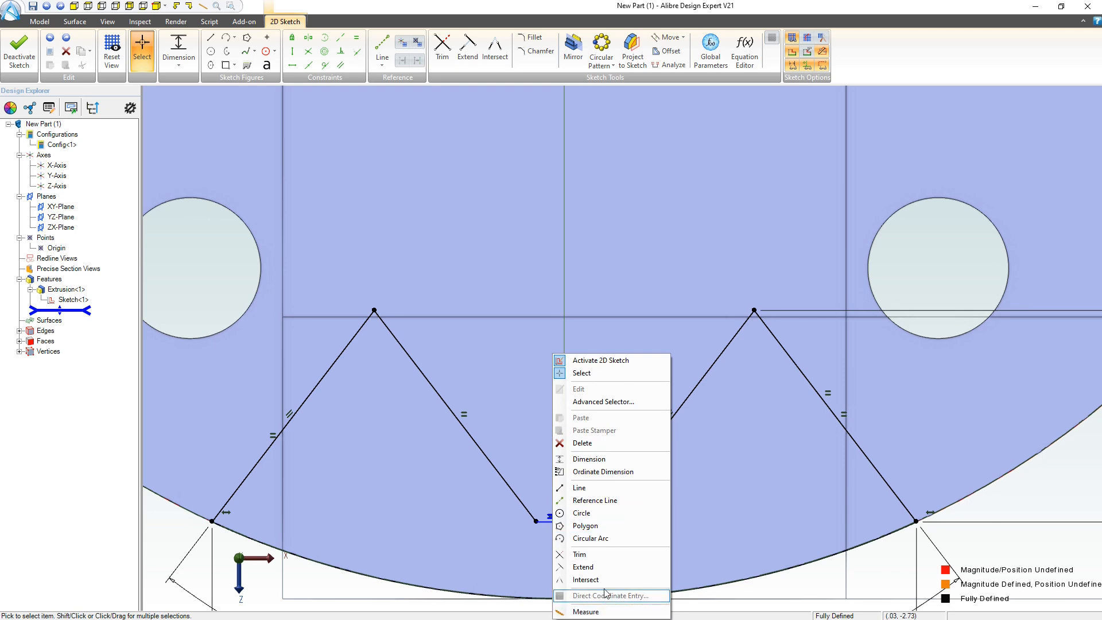
click(543, 523)
right_click(582, 522)
- Convert both halves of the profile's short flat middle line to reference figures
scroll(576, 264, down, 5)
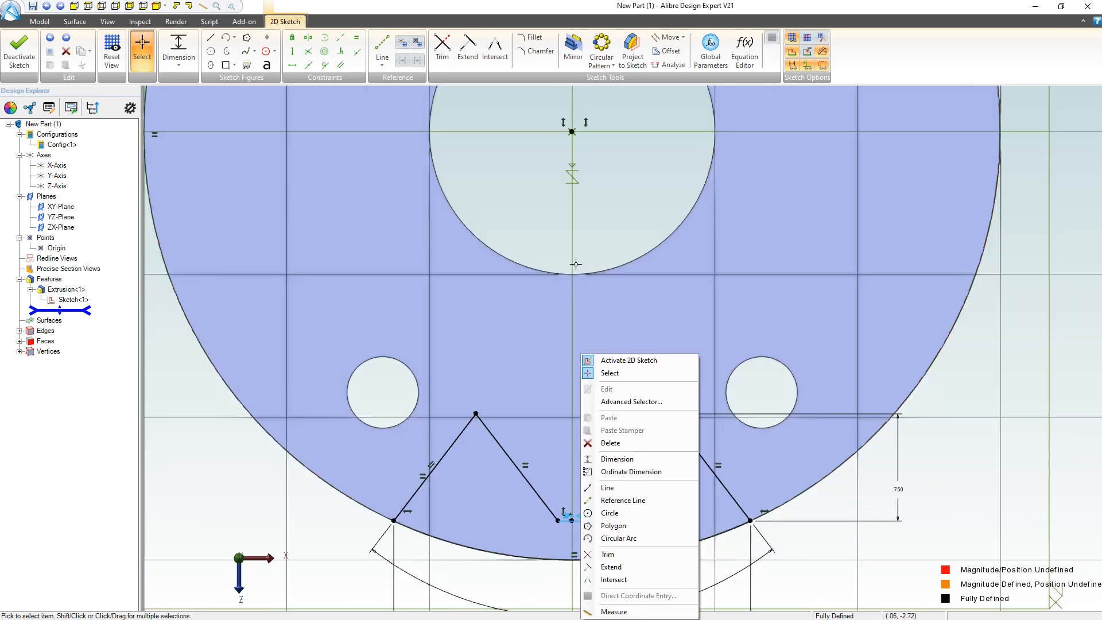
scroll(574, 518, up, 3)
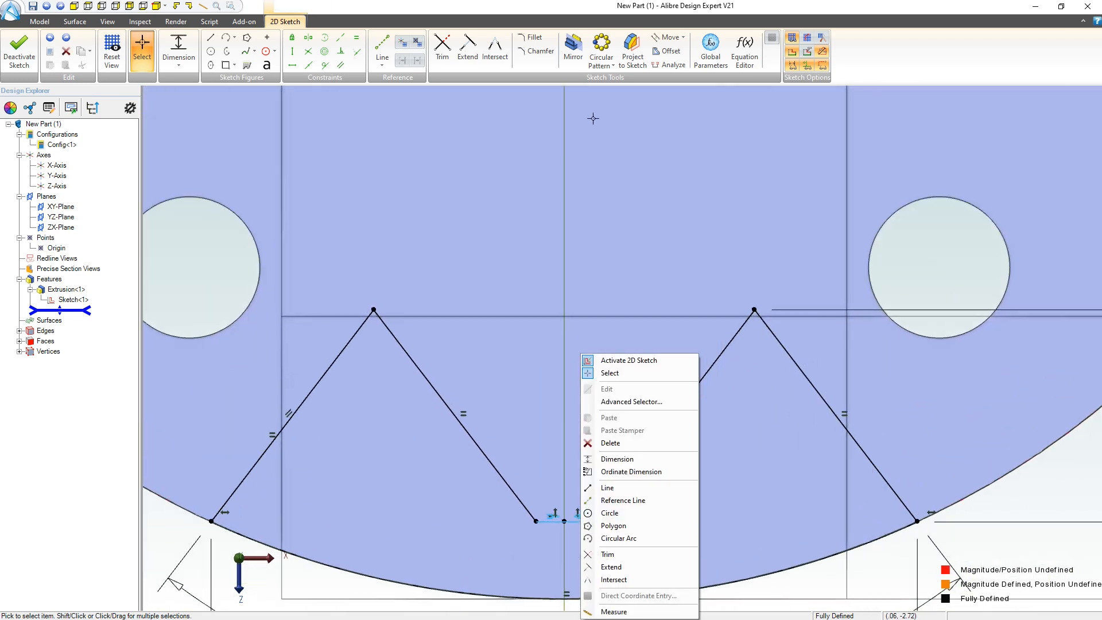
scroll(512, 584, up, 4)
middle_drag(513, 585, 575, 366)
right_click(607, 302)
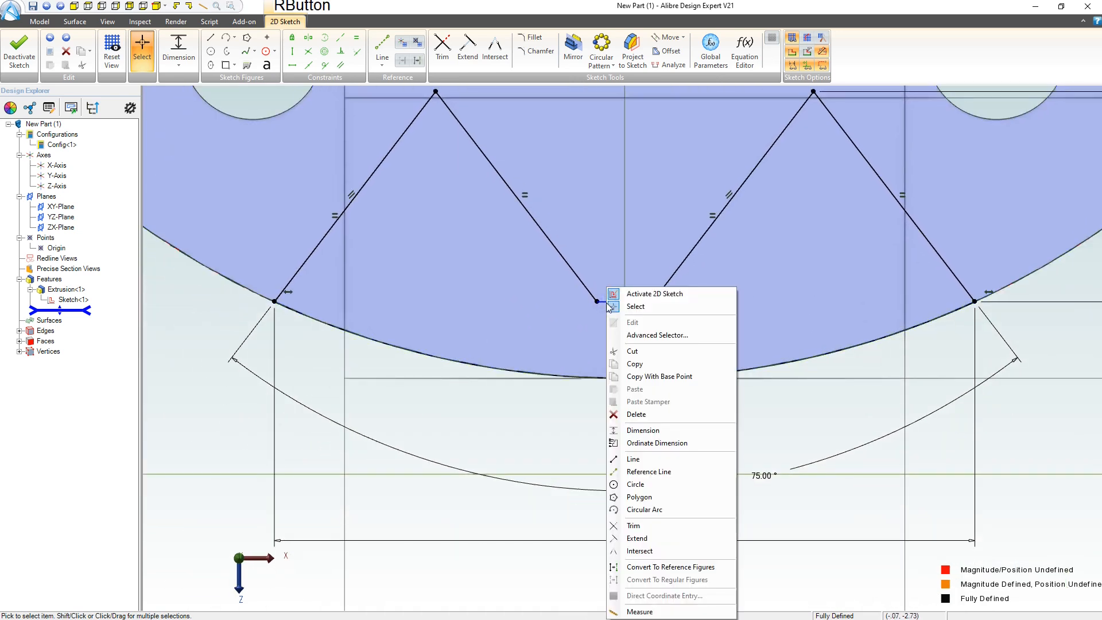
click(706, 567)
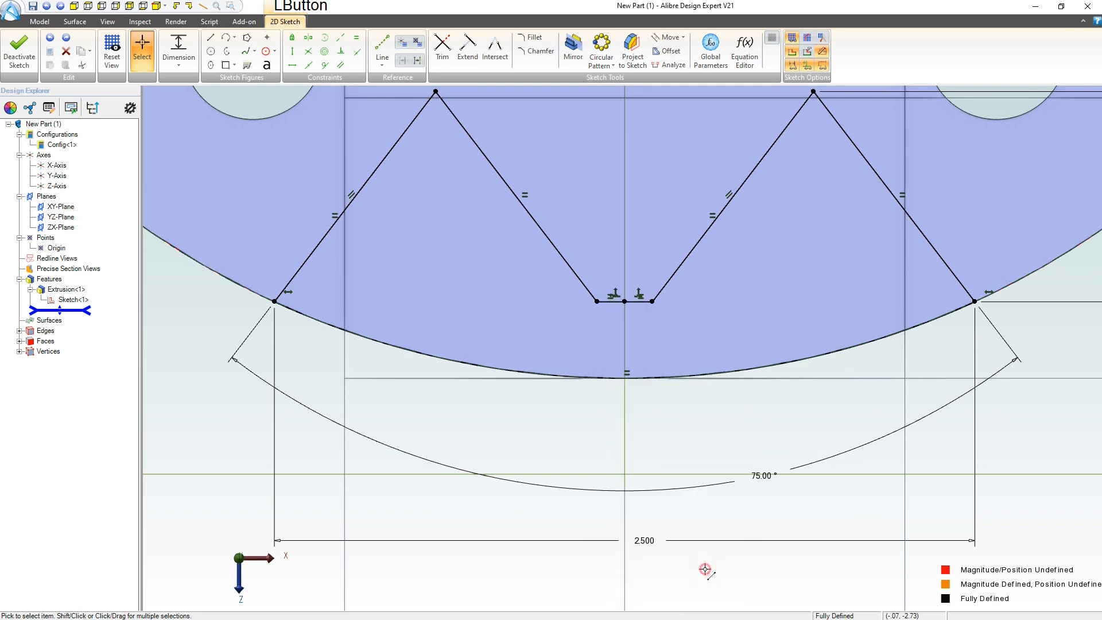
right_click(631, 302)
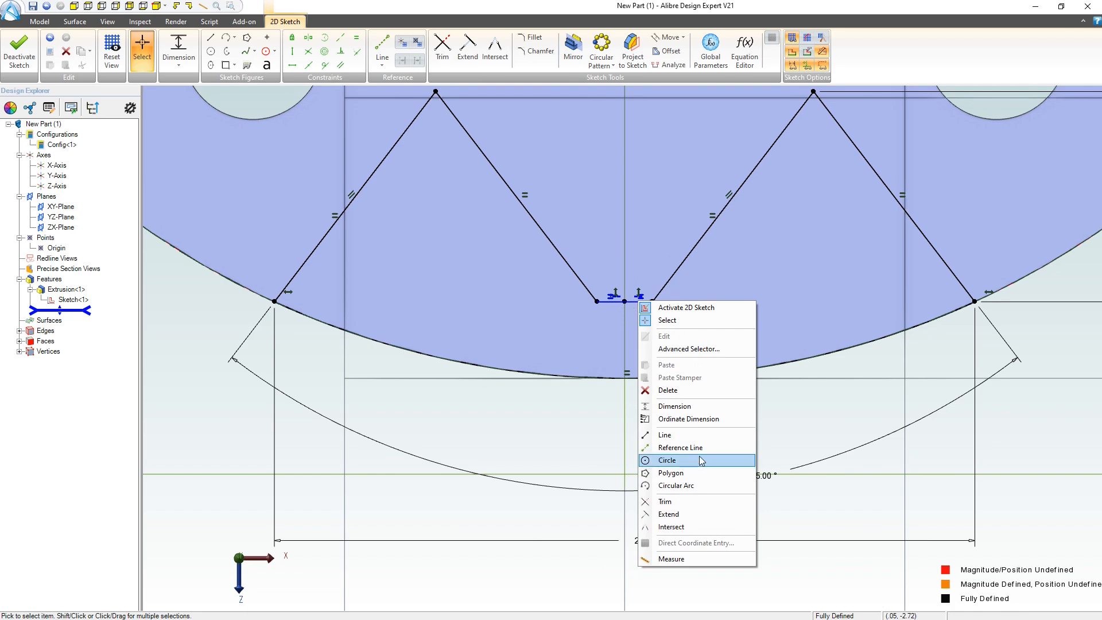
right_click(634, 302)
click(701, 563)
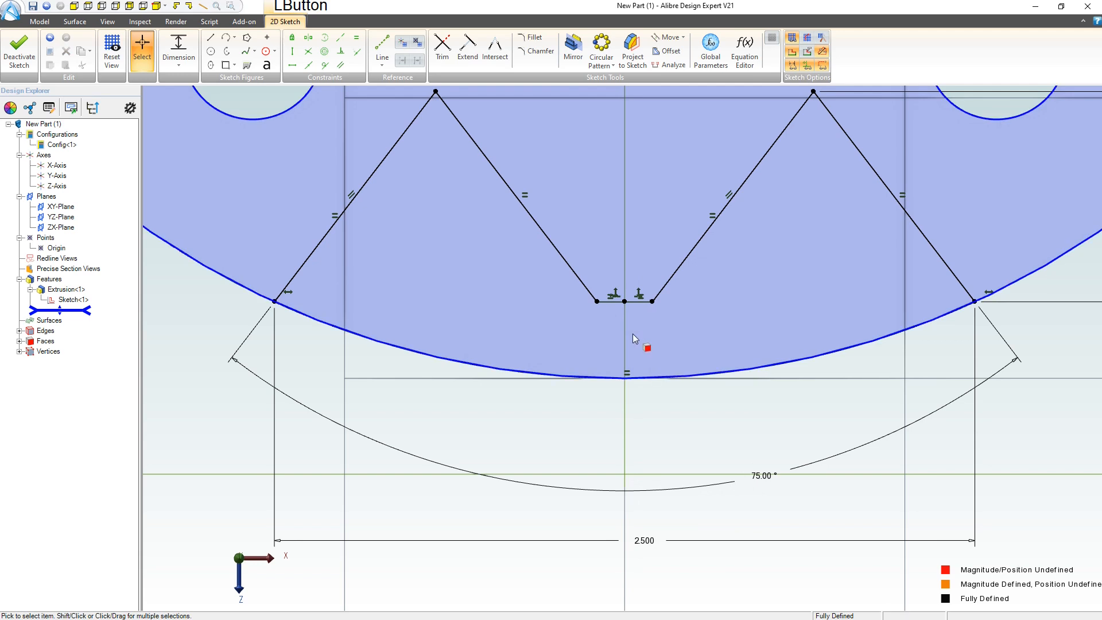
scroll(634, 341, down, 2)
scroll(637, 327, up, 8)
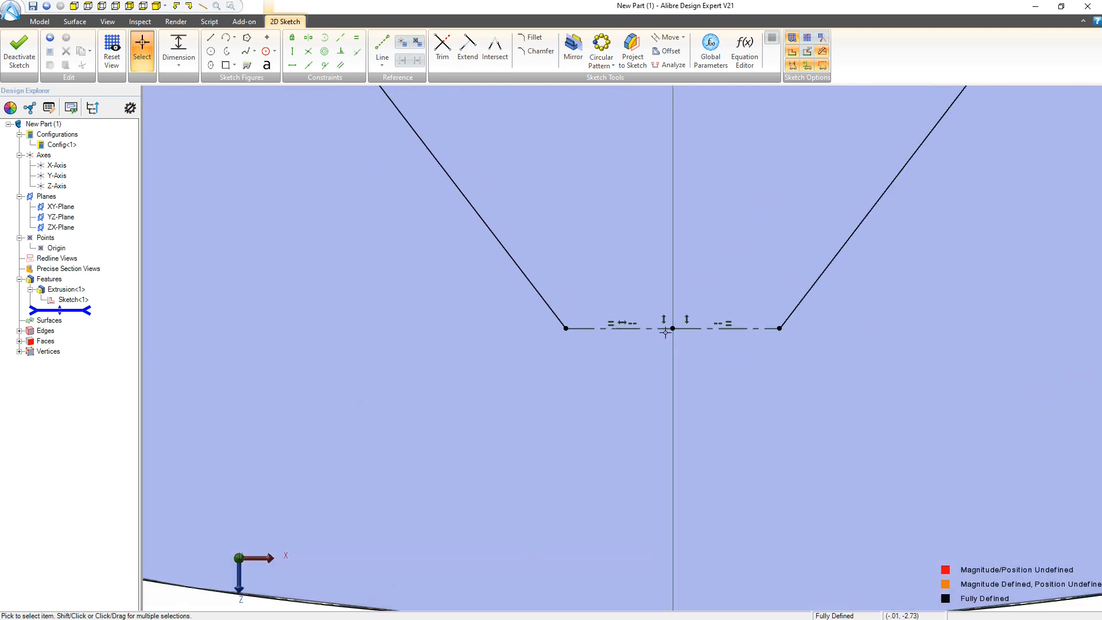
scroll(666, 332, down, 8)
scroll(660, 351, up, 4)
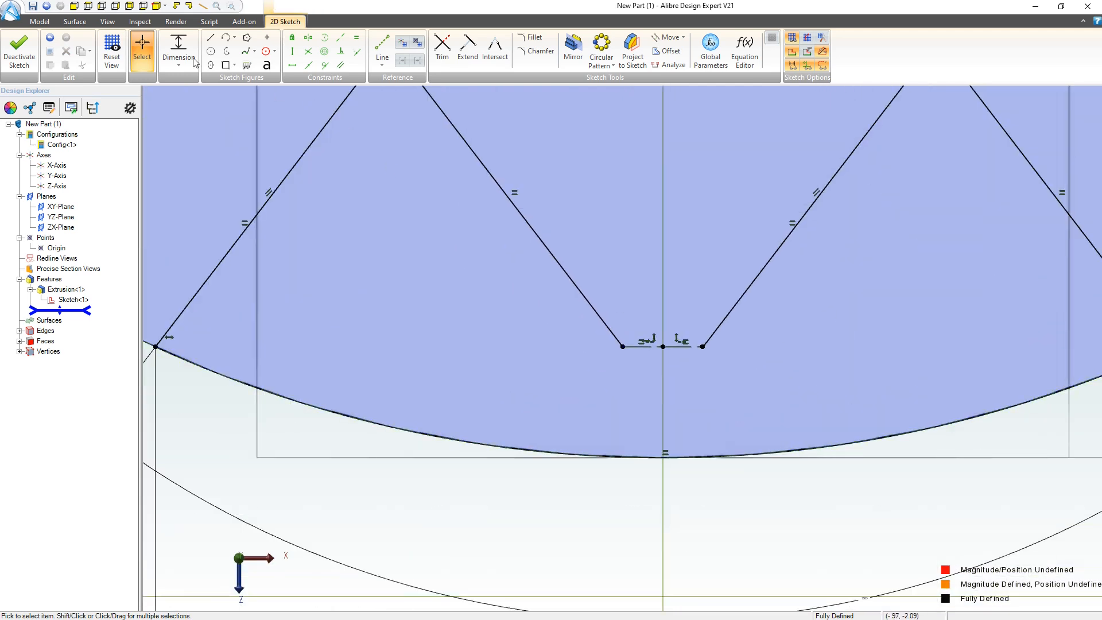
- Try to draw a solid line between the two ends of the profile's flat middle reference lines
click(210, 37)
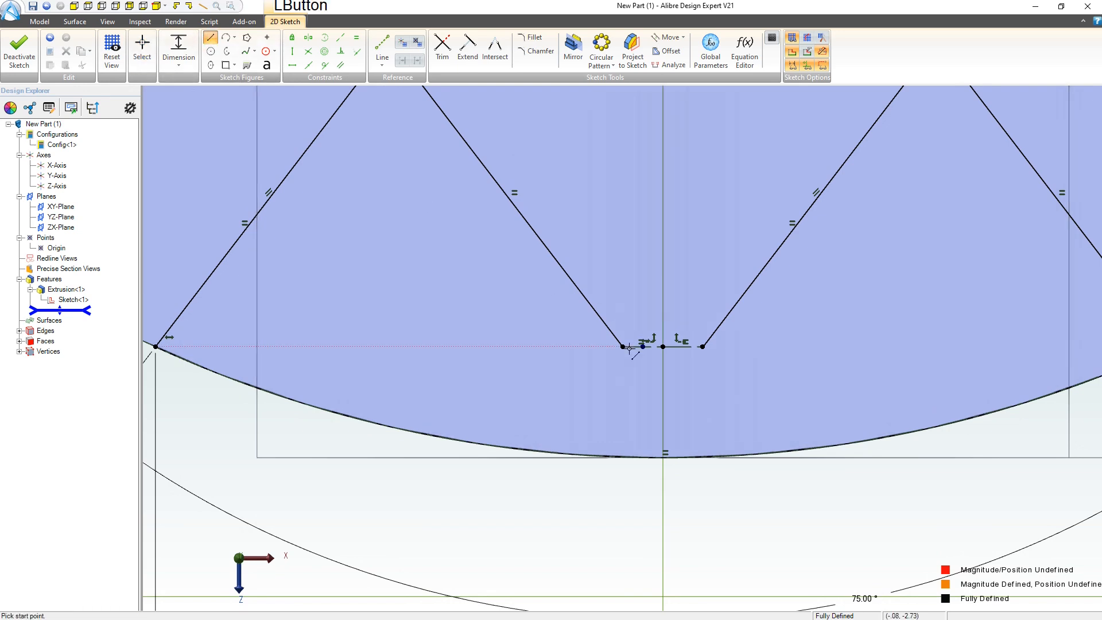
click(623, 347)
click(704, 346)
key(Escape)
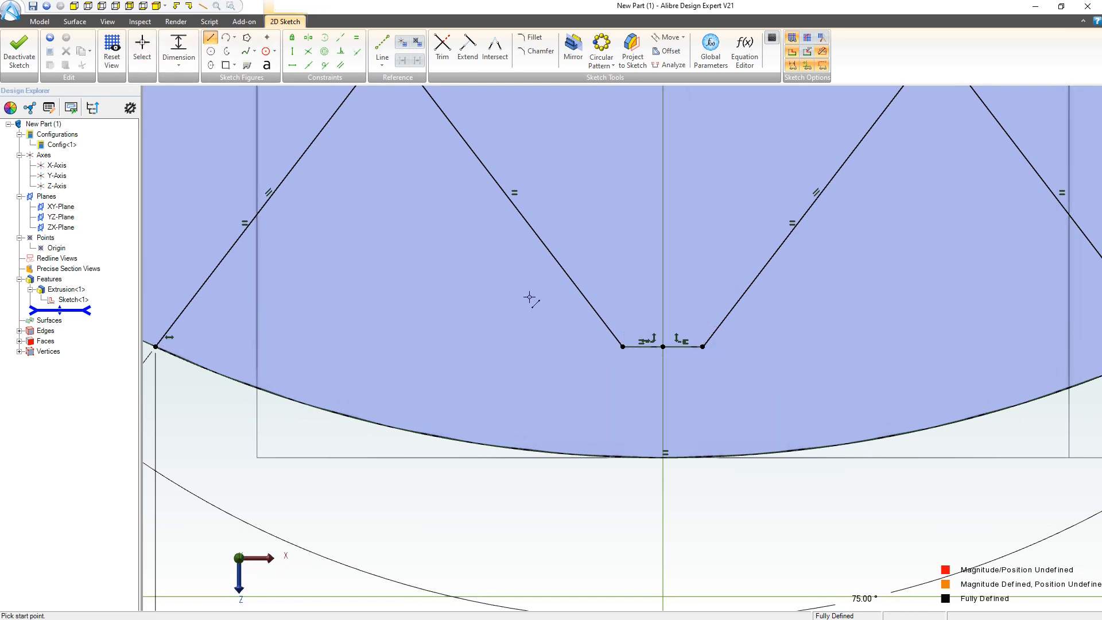
key(Escape)
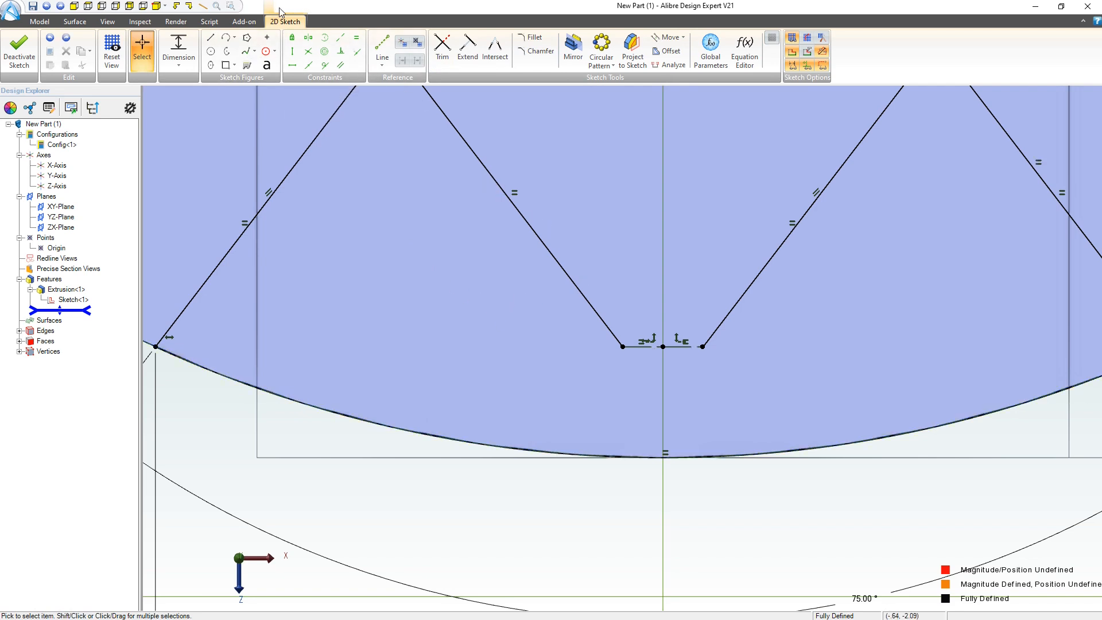
- Draw a circular arc between the two ends of the flat middle reference lines, bulging toward the disc's outer edge
click(210, 39)
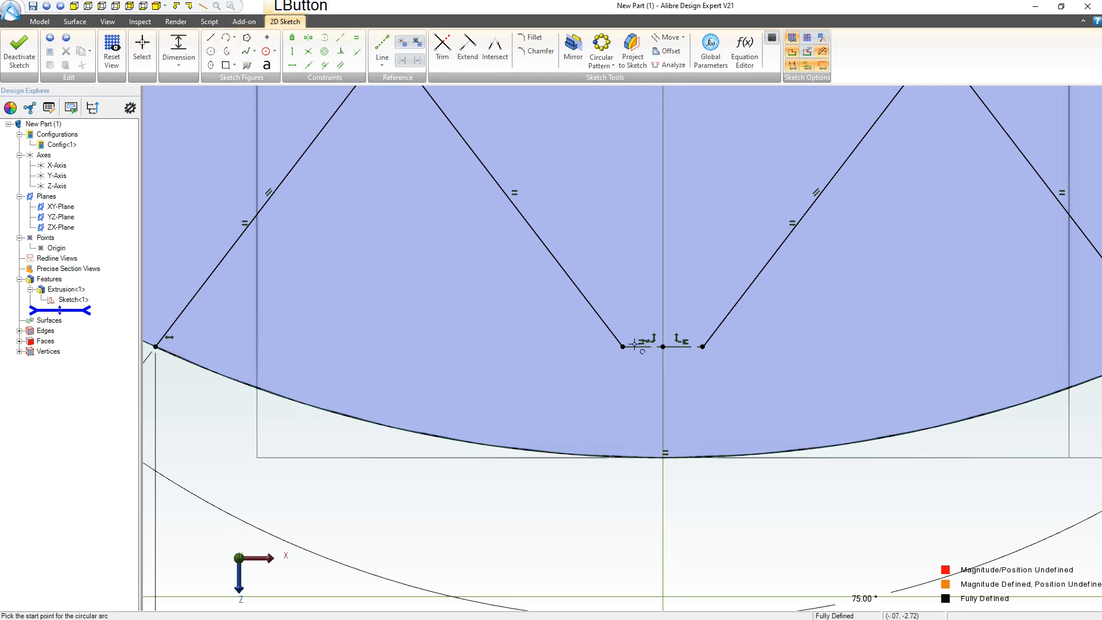
click(623, 346)
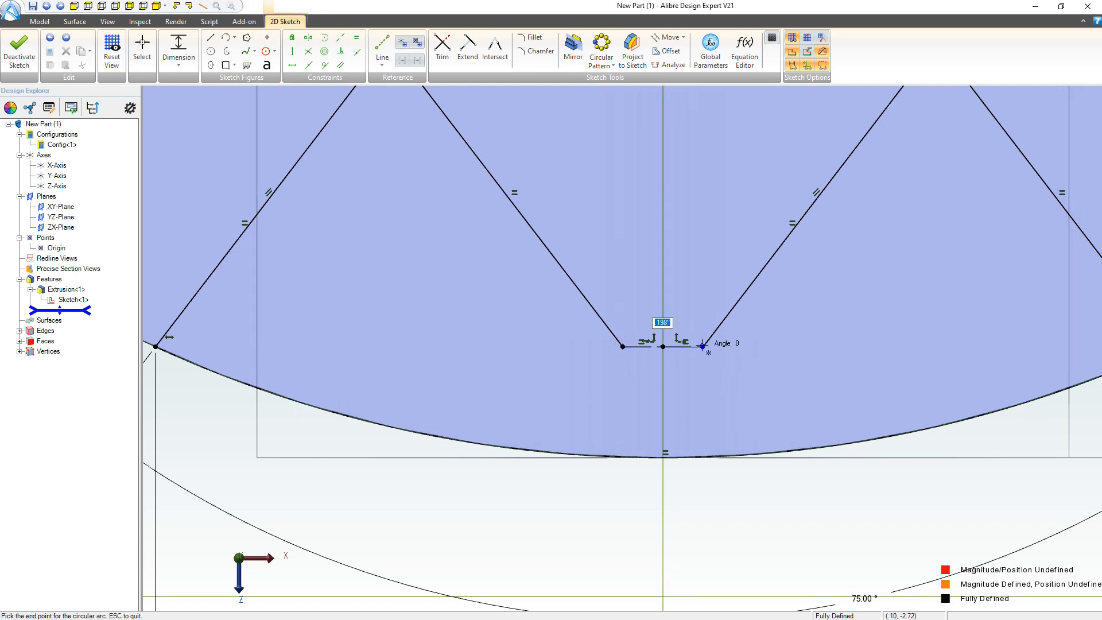
click(703, 346)
click(688, 367)
key(Escape)
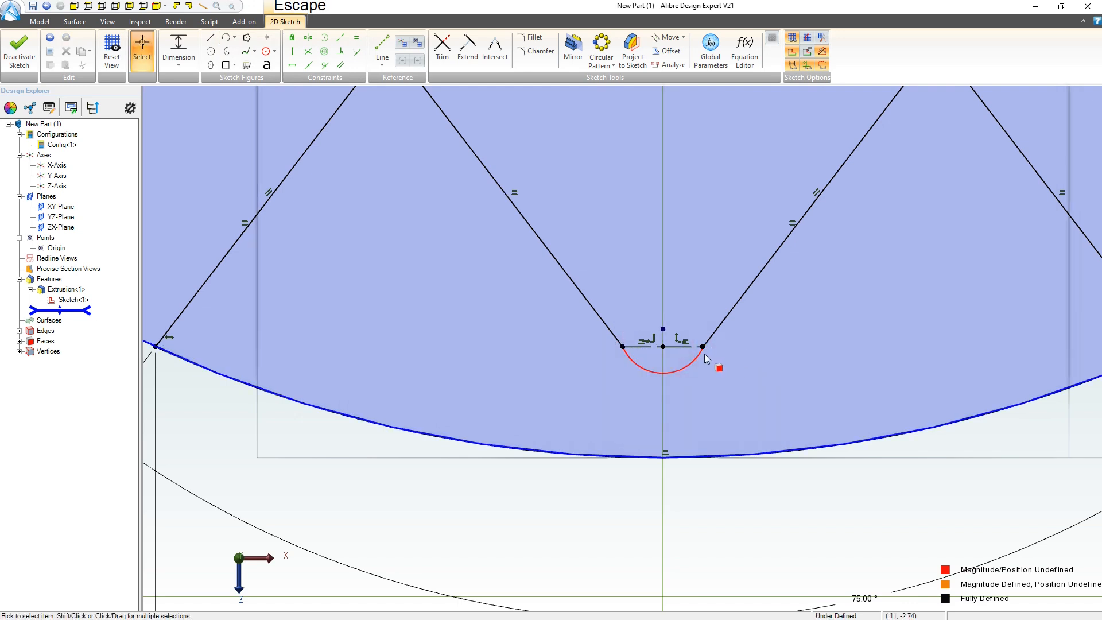
- Make the arc at the profile's middle tangent to the adjoining slanted line on its +X side
click(324, 65)
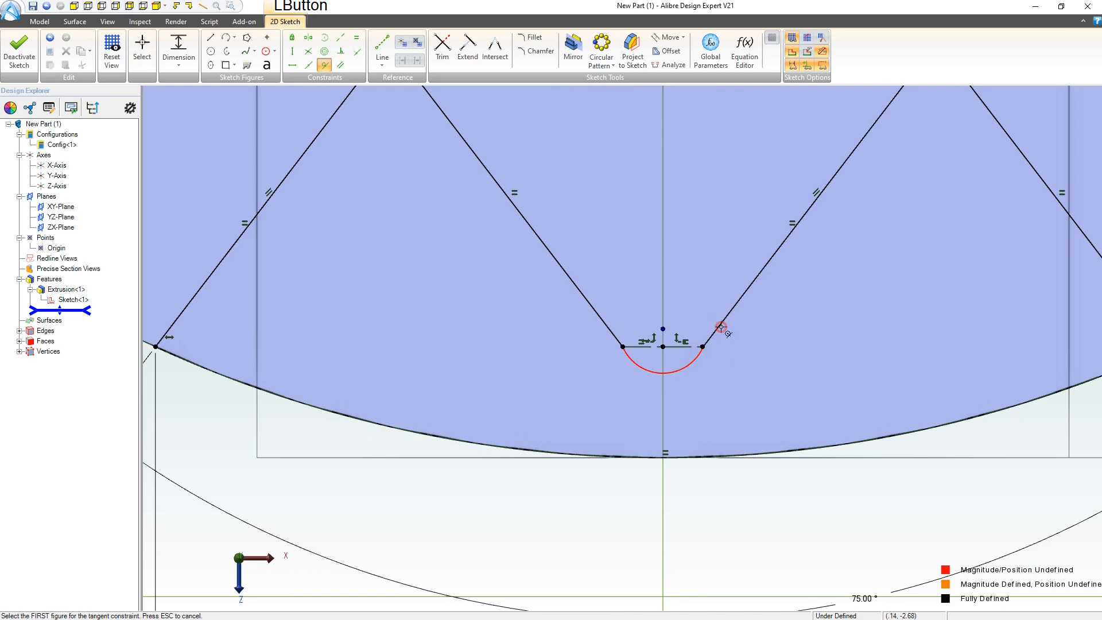
click(721, 327)
click(696, 358)
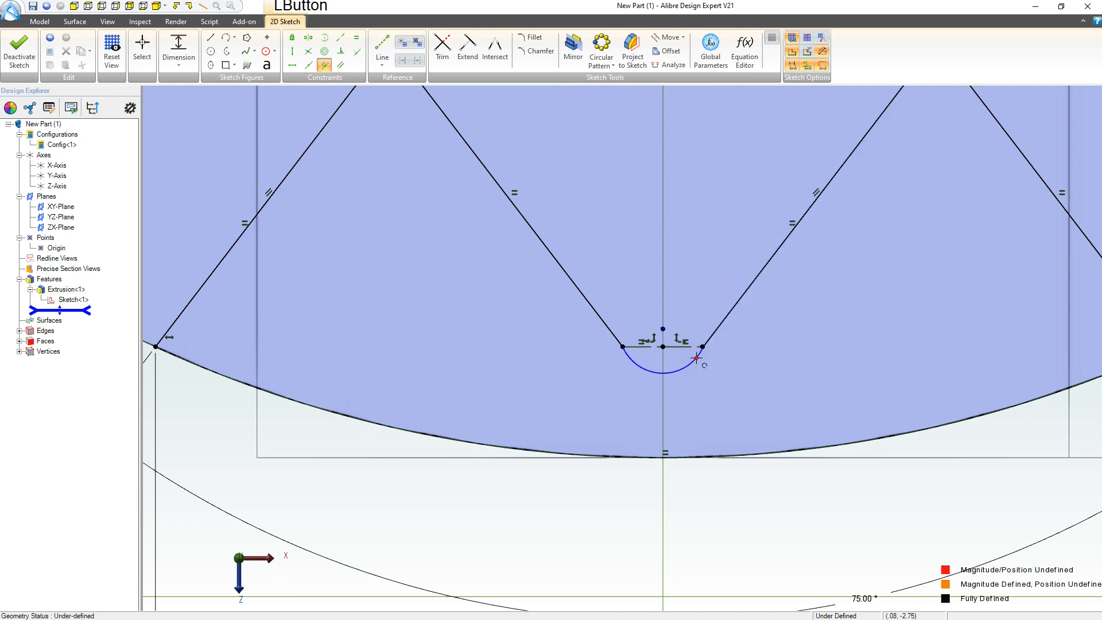
click(696, 357)
click(765, 268)
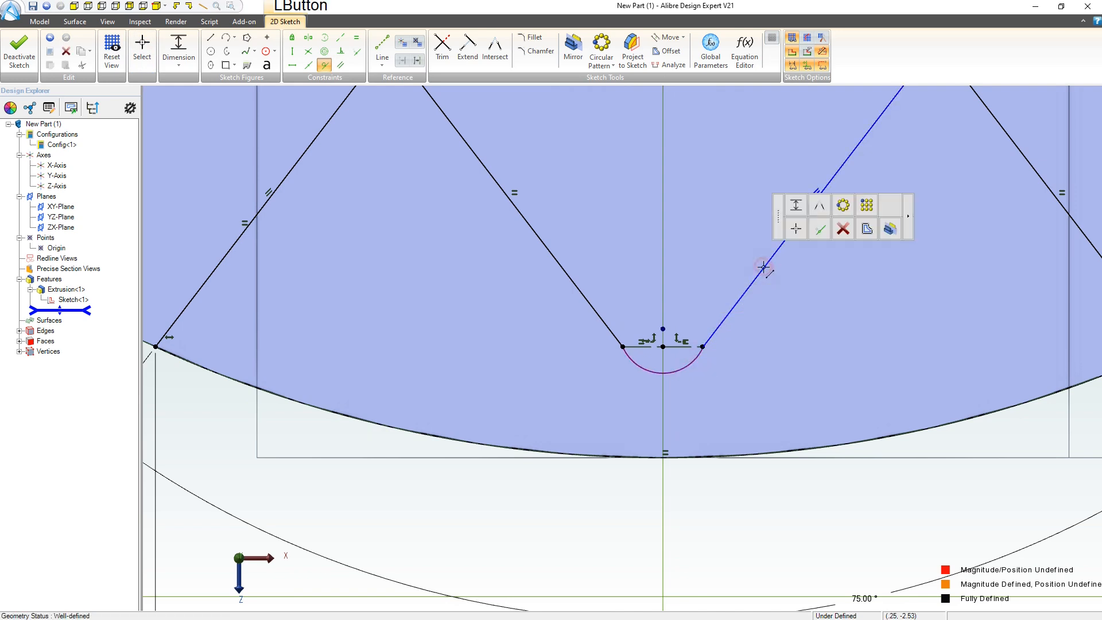
key(Escape)
scroll(589, 445, down, 3)
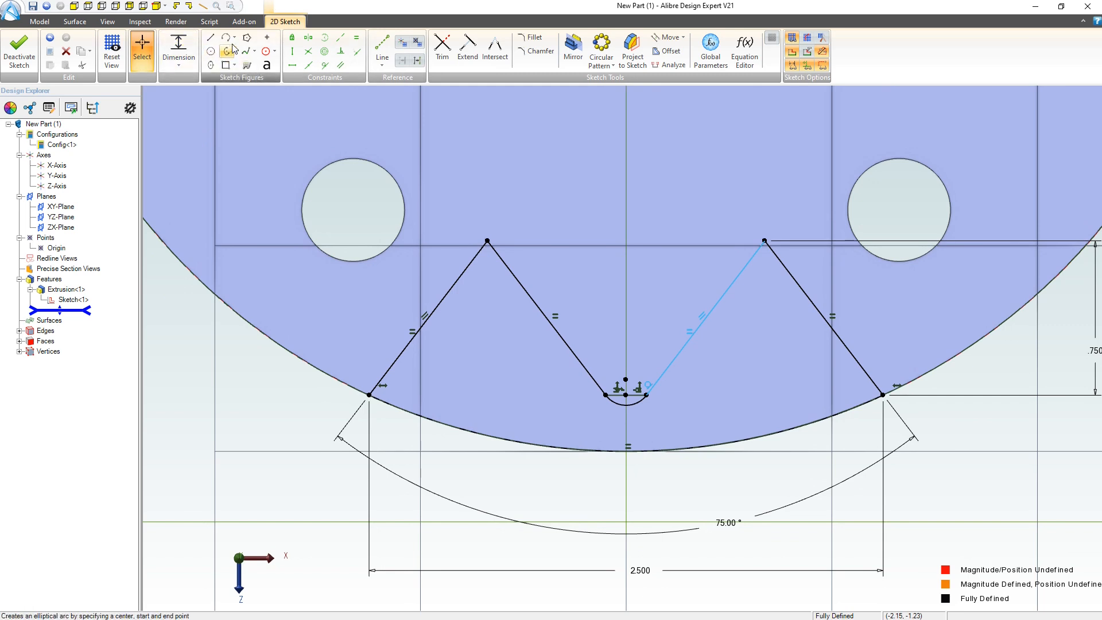
click(531, 37)
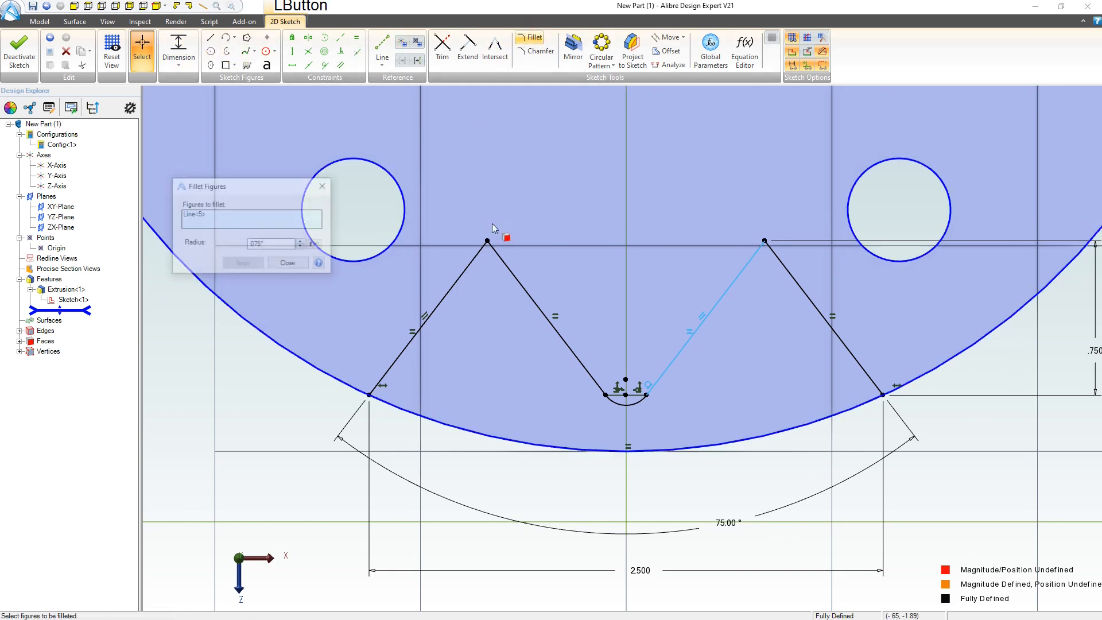
click(474, 259)
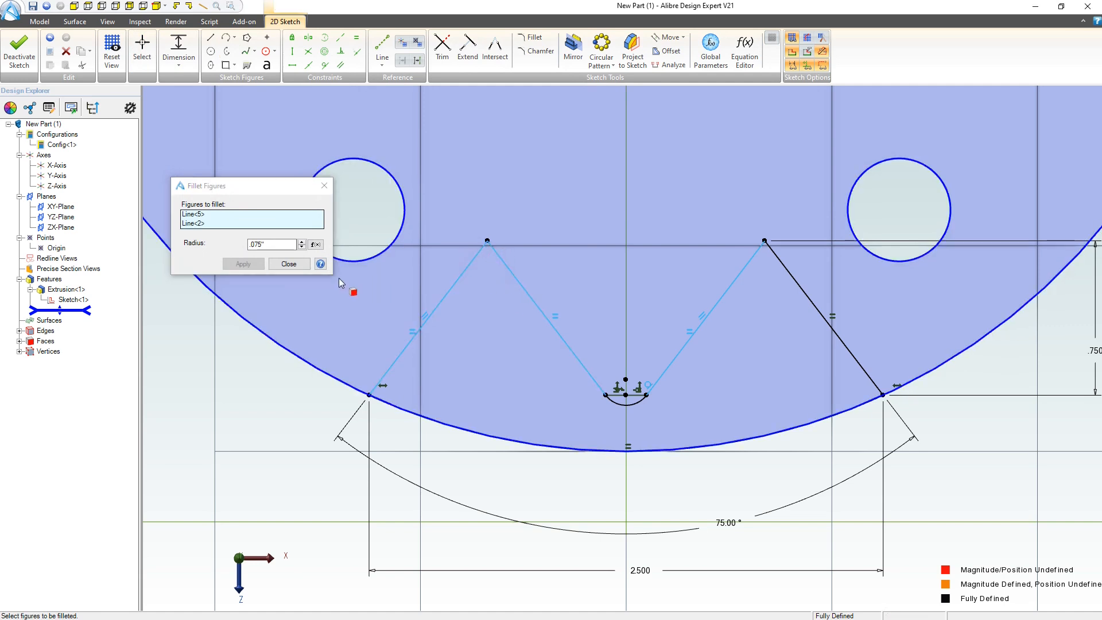
click(786, 268)
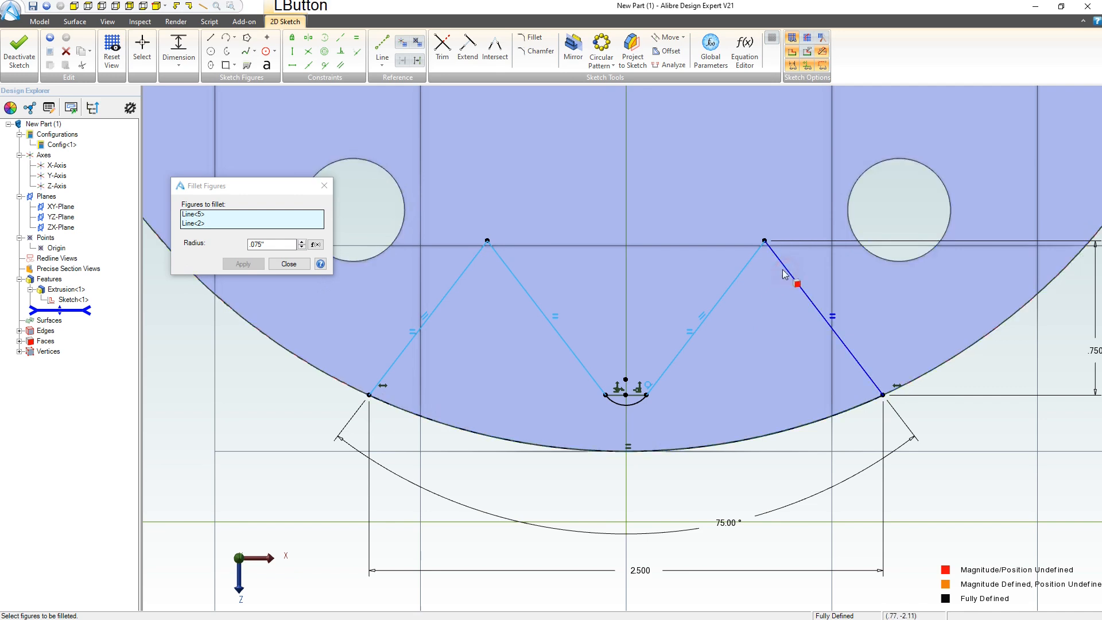
right_click(279, 213)
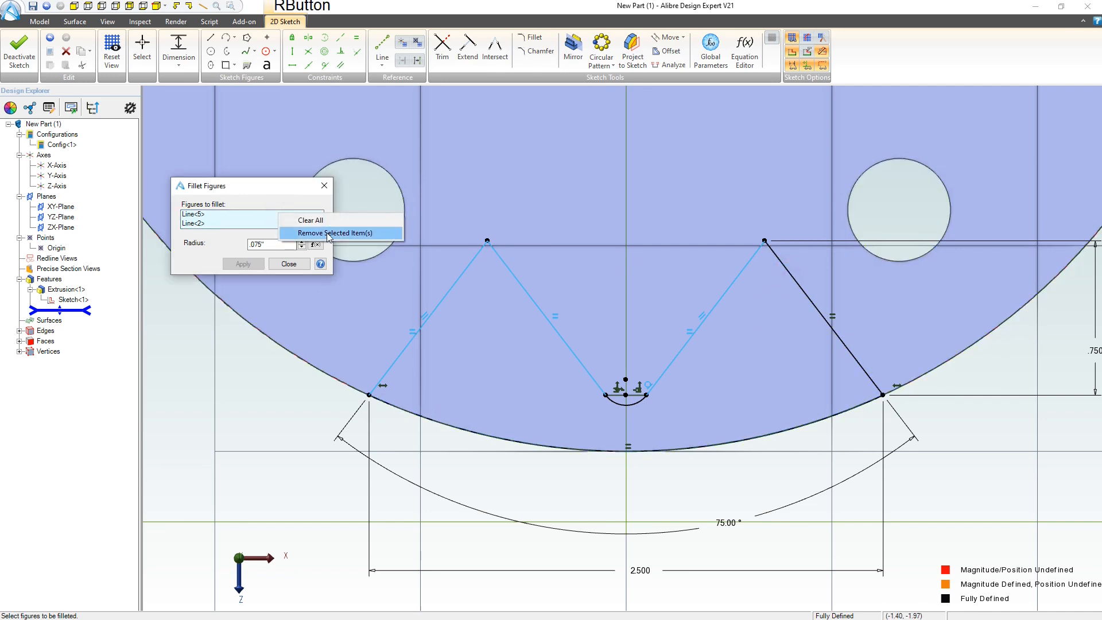
click(313, 221)
- Try to fillet the two slanted lines meeting at the profile's -X side peak with a .075-inch radius
click(487, 241)
click(488, 242)
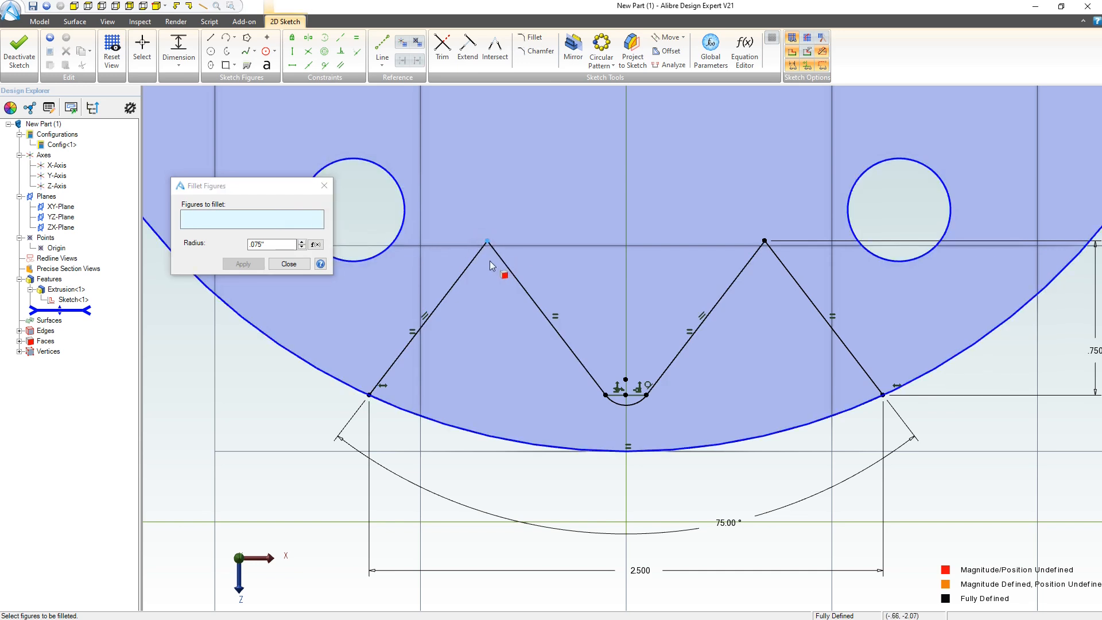
click(414, 268)
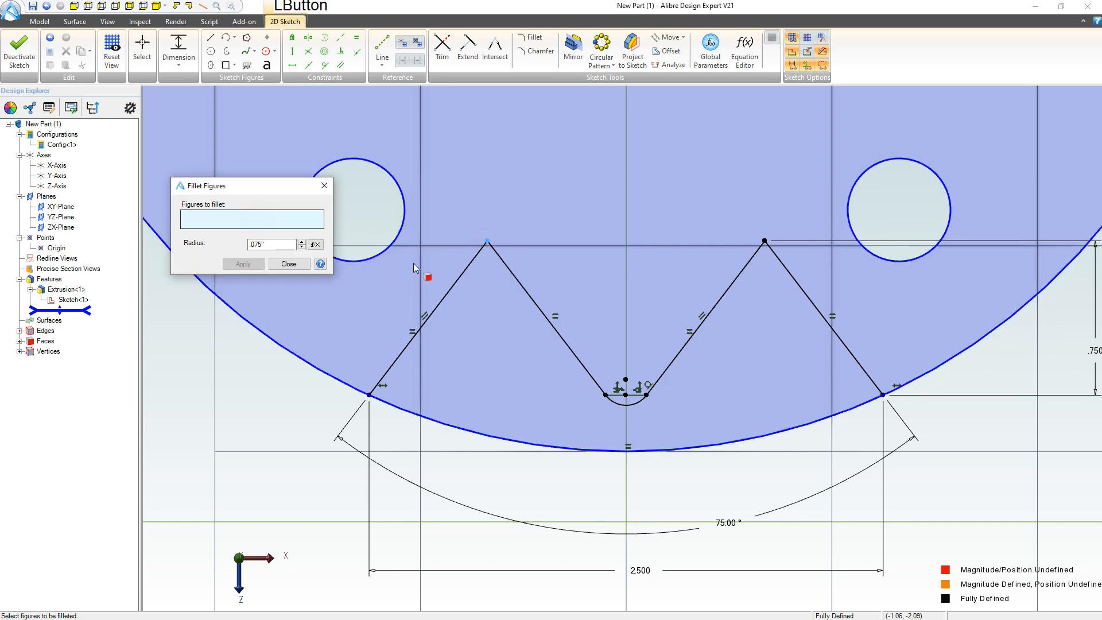
click(471, 261)
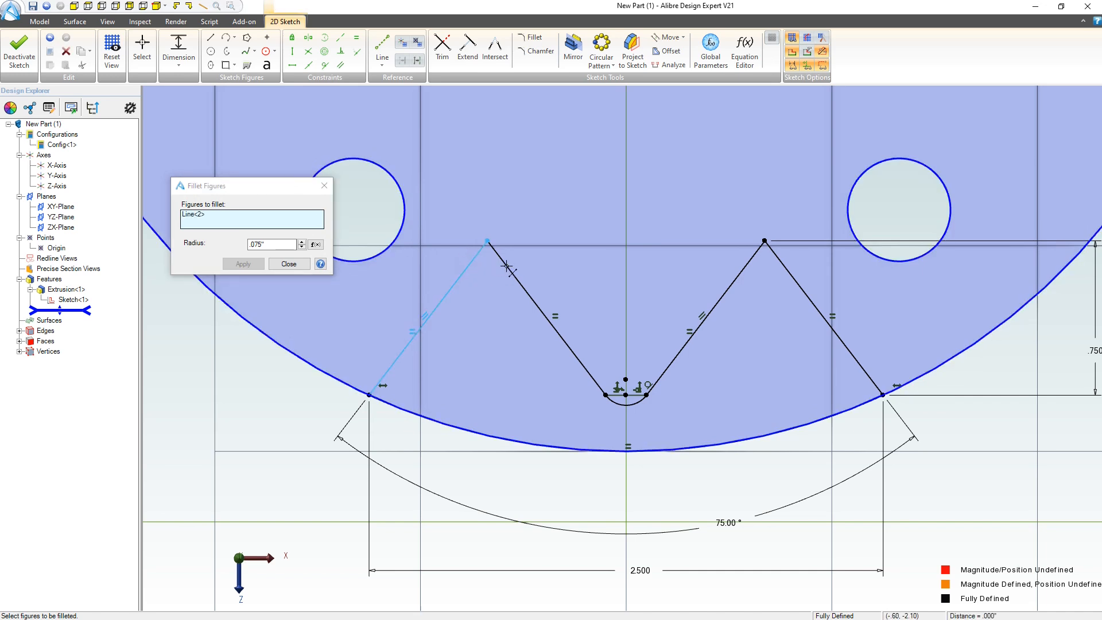
click(745, 268)
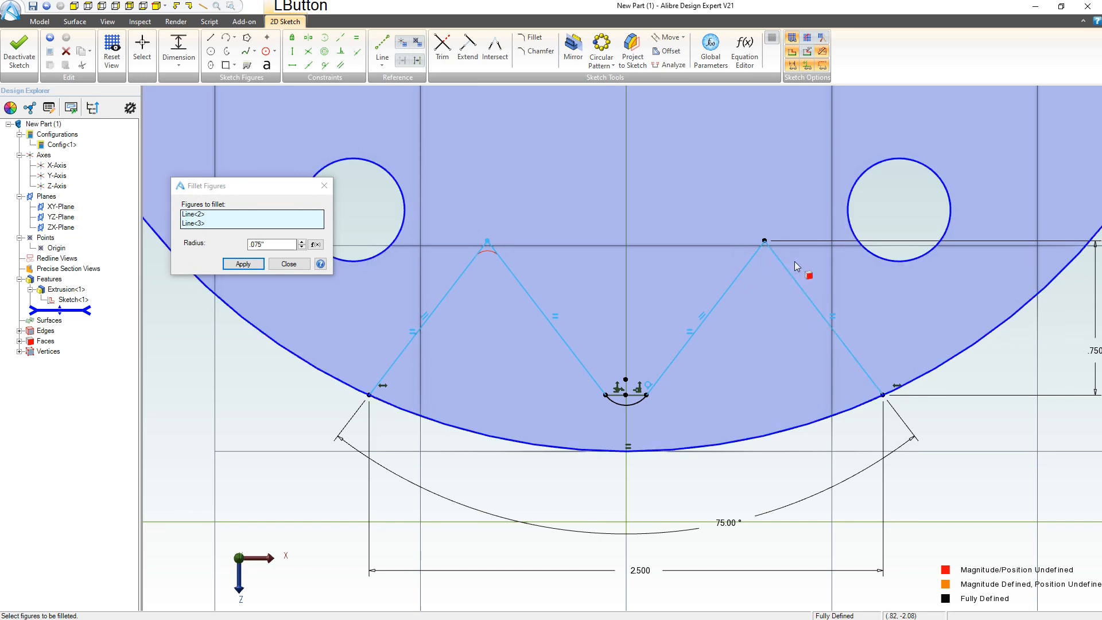
click(764, 241)
click(243, 264)
- Undo the .075-inch fillet on the profile's peak and leave the fillet command
click(505, 348)
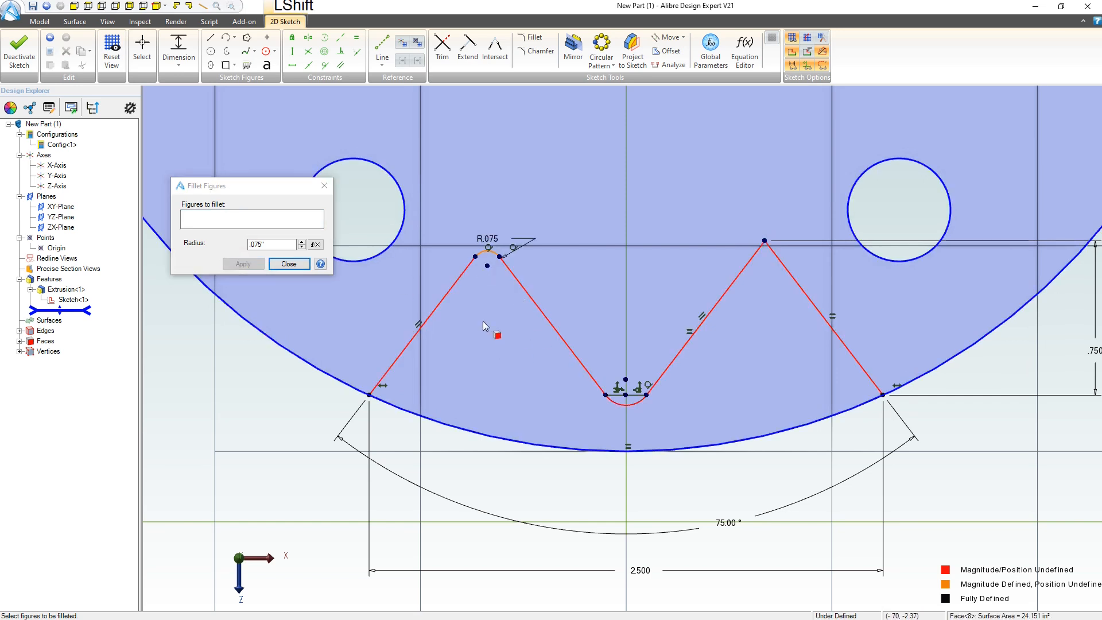
key(ctrl+z)
click(296, 266)
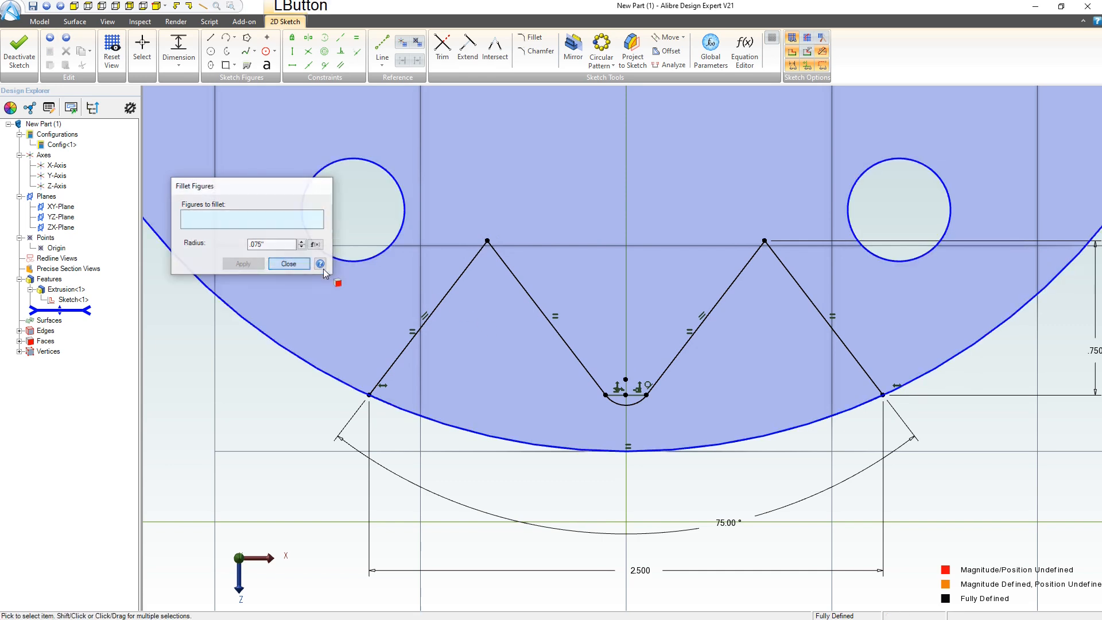
- Try to delete the reference circle on the disc's outer edge, then undo the deletion
click(470, 432)
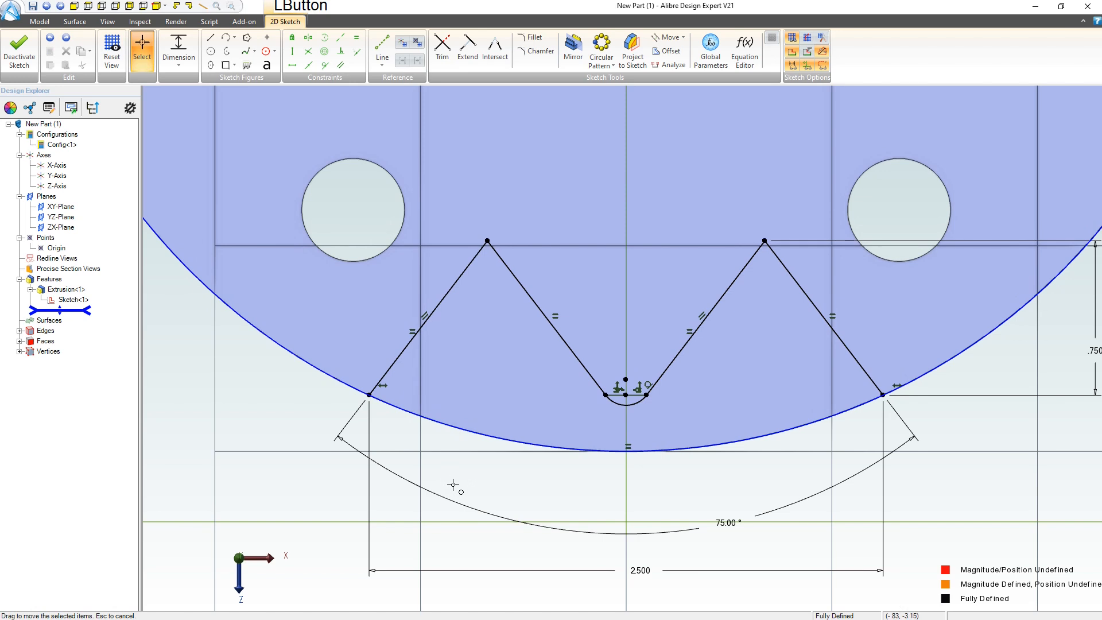
scroll(673, 438, up, 2)
scroll(672, 437, up, 2)
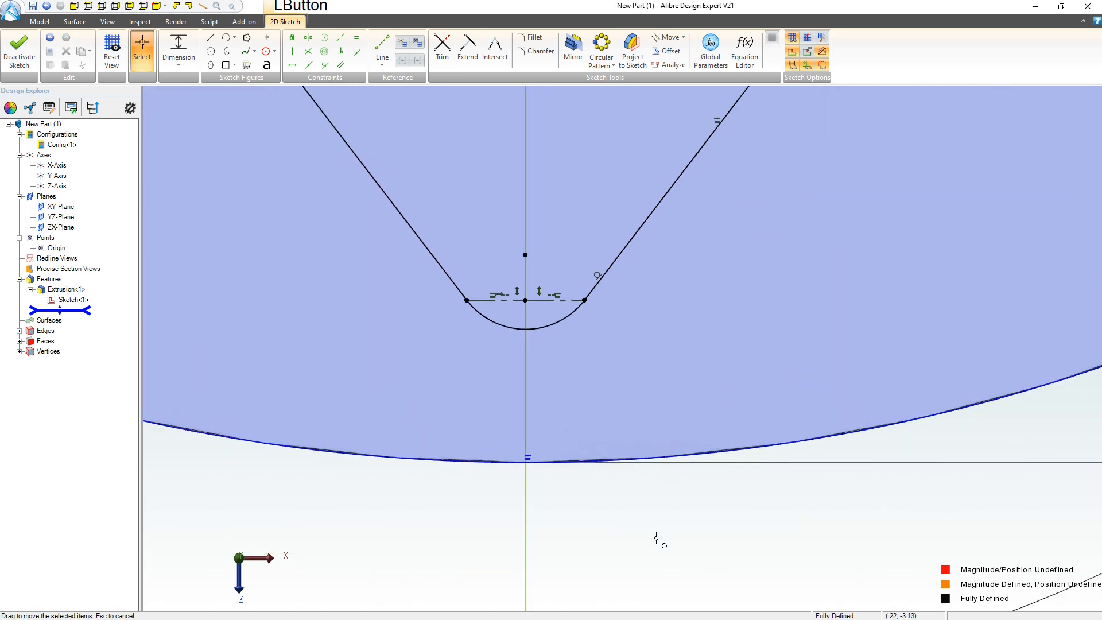
scroll(658, 540, down, 5)
drag(533, 440, 514, 426)
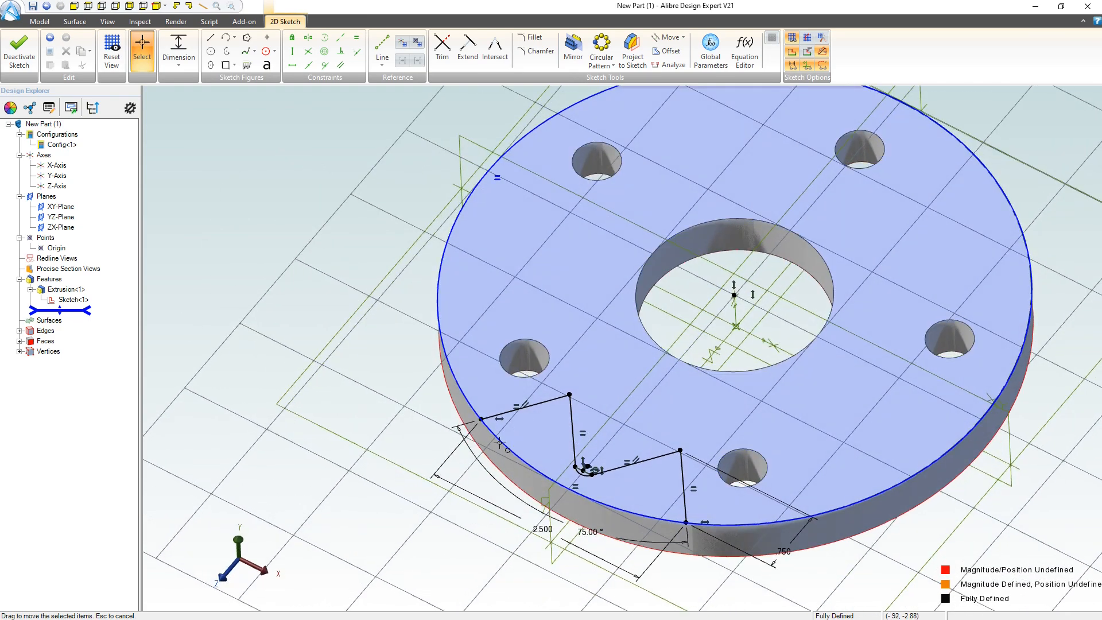
click(455, 225)
click(451, 224)
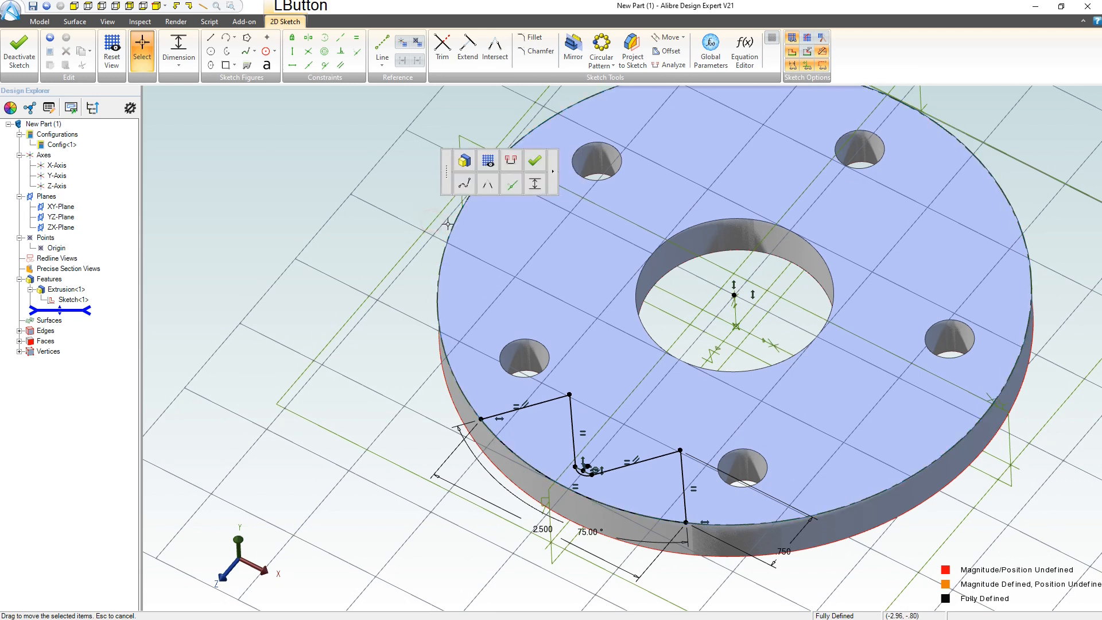
click(489, 223)
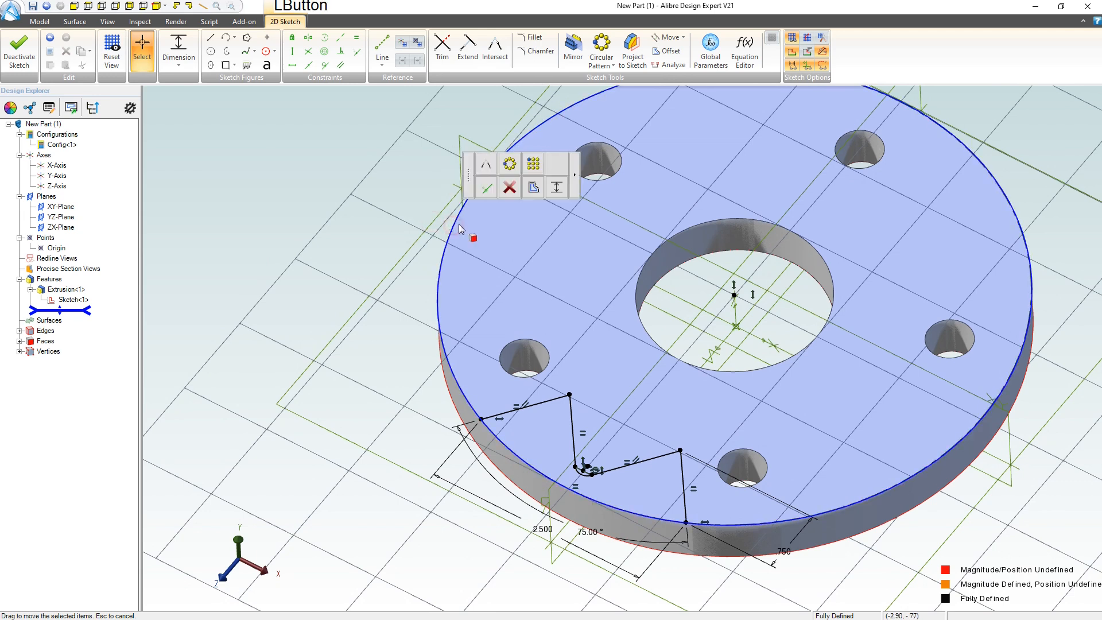
key(Delete)
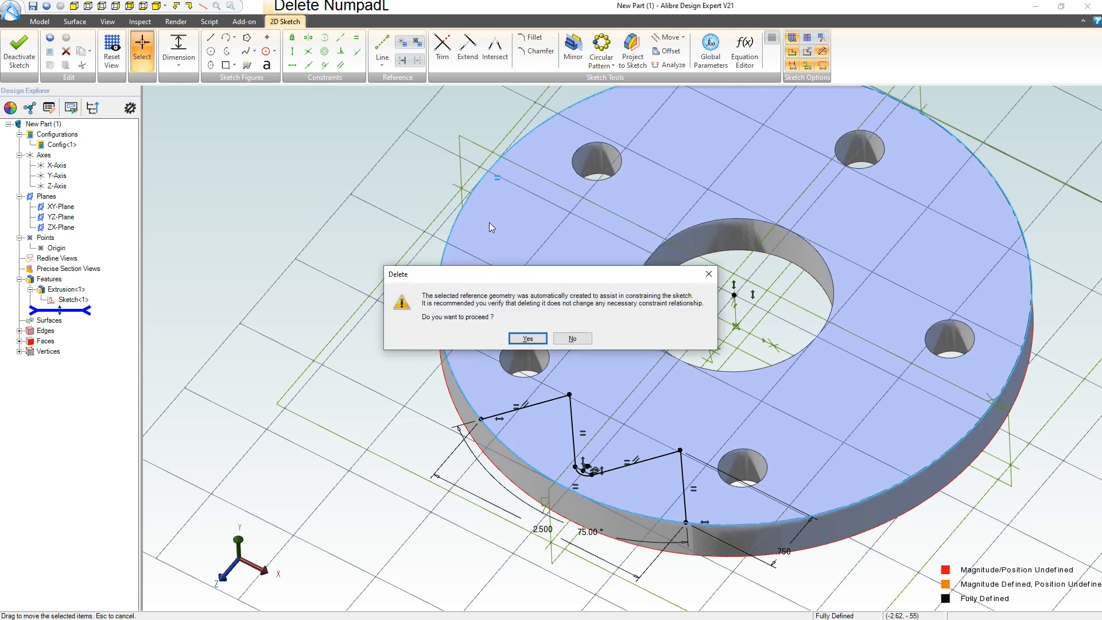
click(529, 338)
key(ctrl+z)
- Finish the edge profile sketch and return to the part model
click(419, 349)
scroll(419, 348, down, 1)
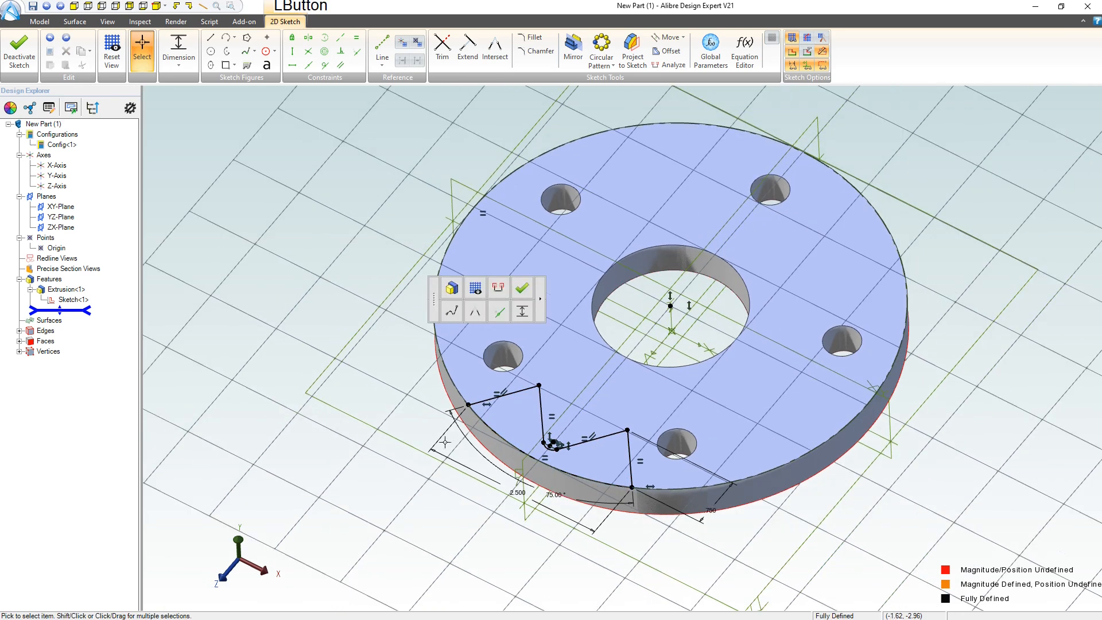
click(403, 480)
scroll(436, 470, down, 1)
middle_drag(534, 449, 631, 420)
click(506, 341)
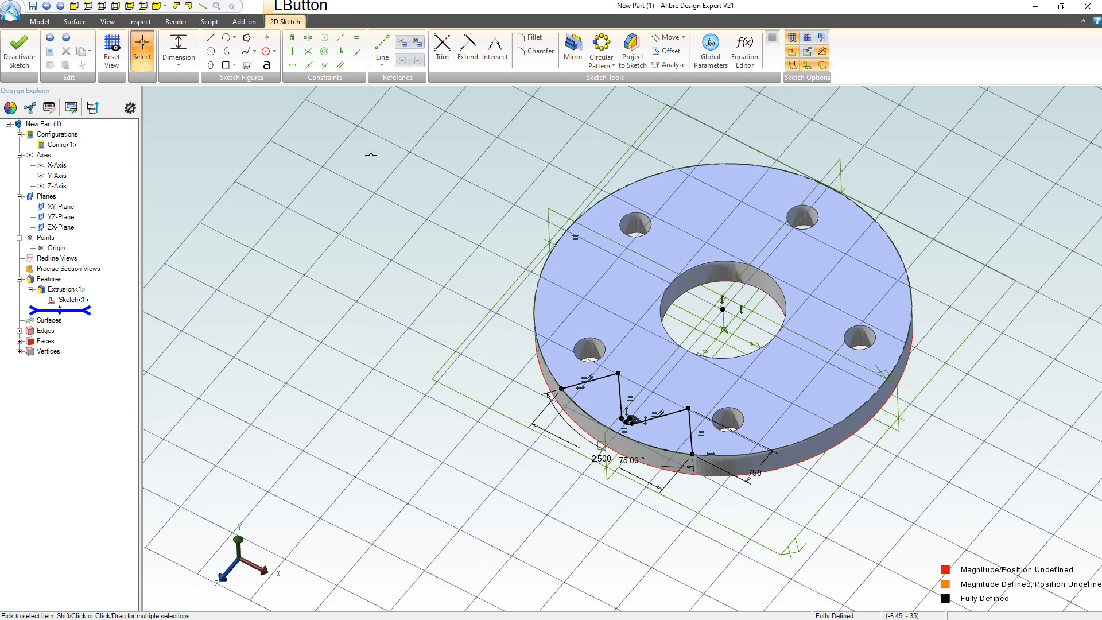
click(19, 51)
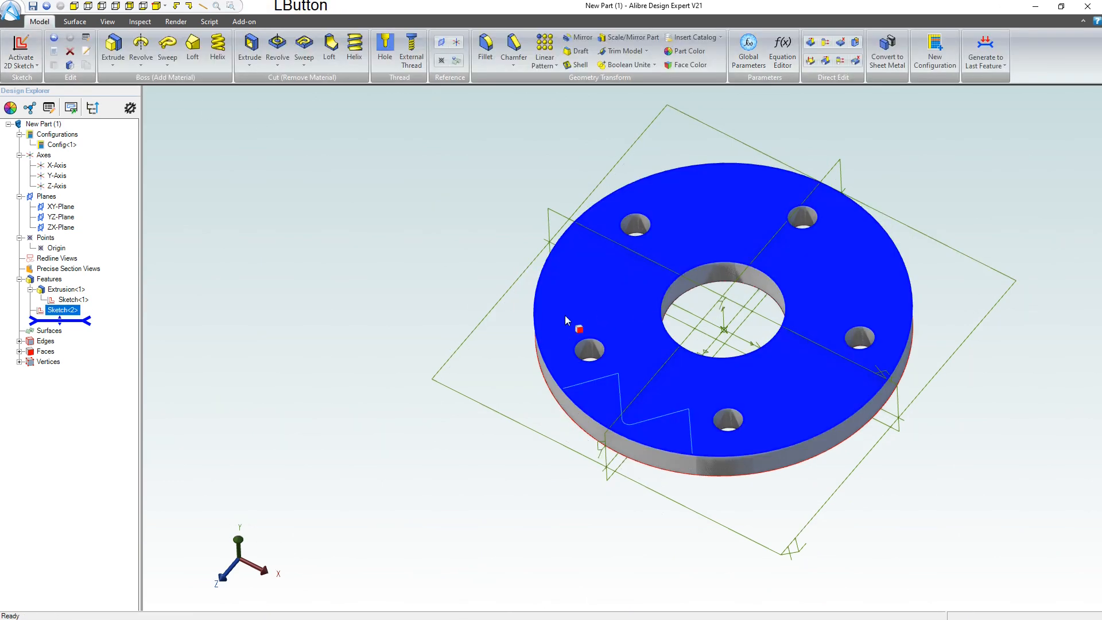
- Start a new 2D sketch on the ZX-Plane
click(491, 313)
click(20, 82)
click(17, 61)
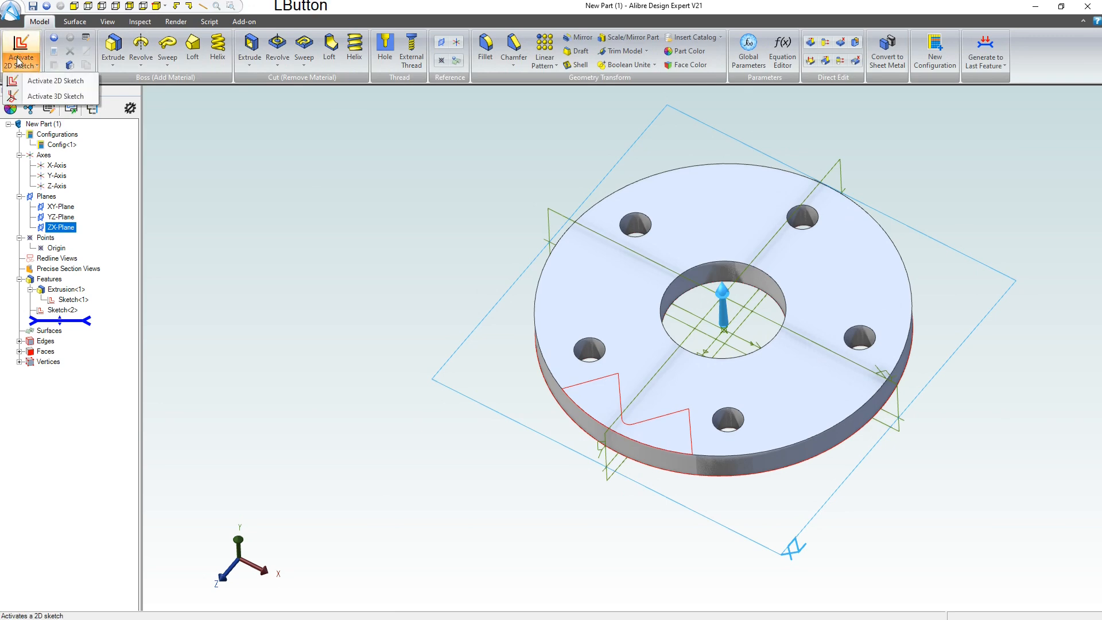
click(30, 81)
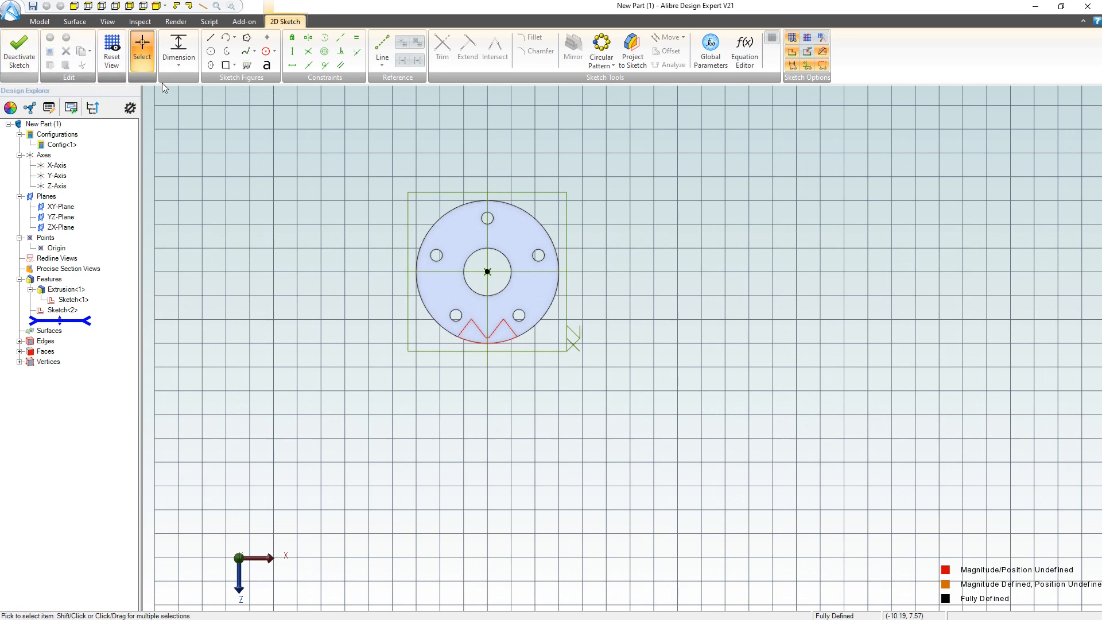
- Draw a circle about 22.5 inches in diameter centred on the origin, surrounding the disc
click(210, 51)
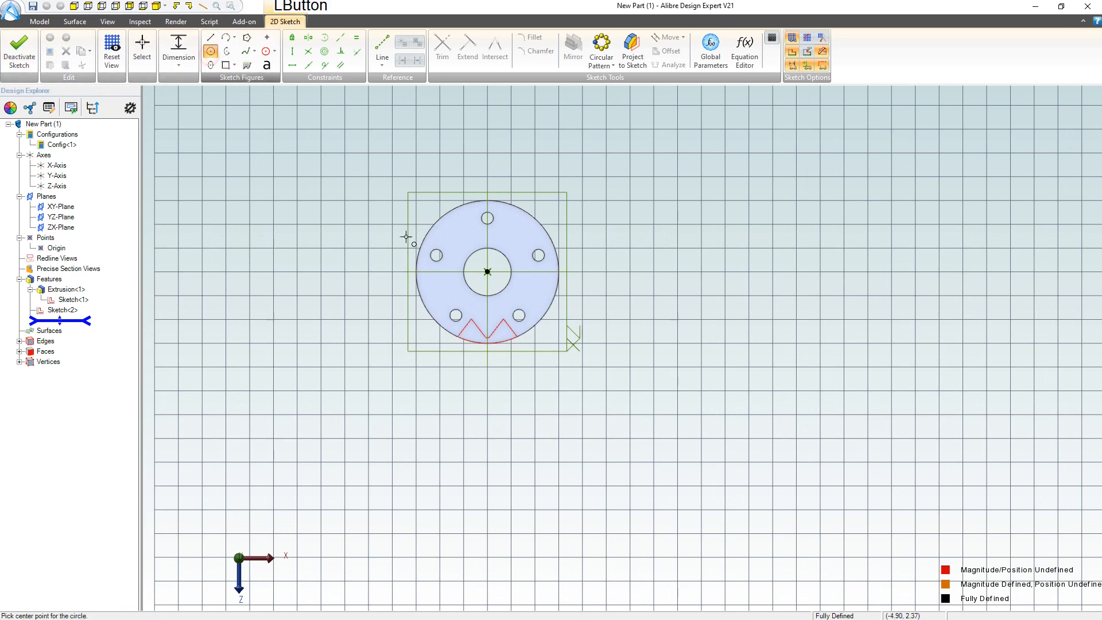
click(487, 272)
click(752, 235)
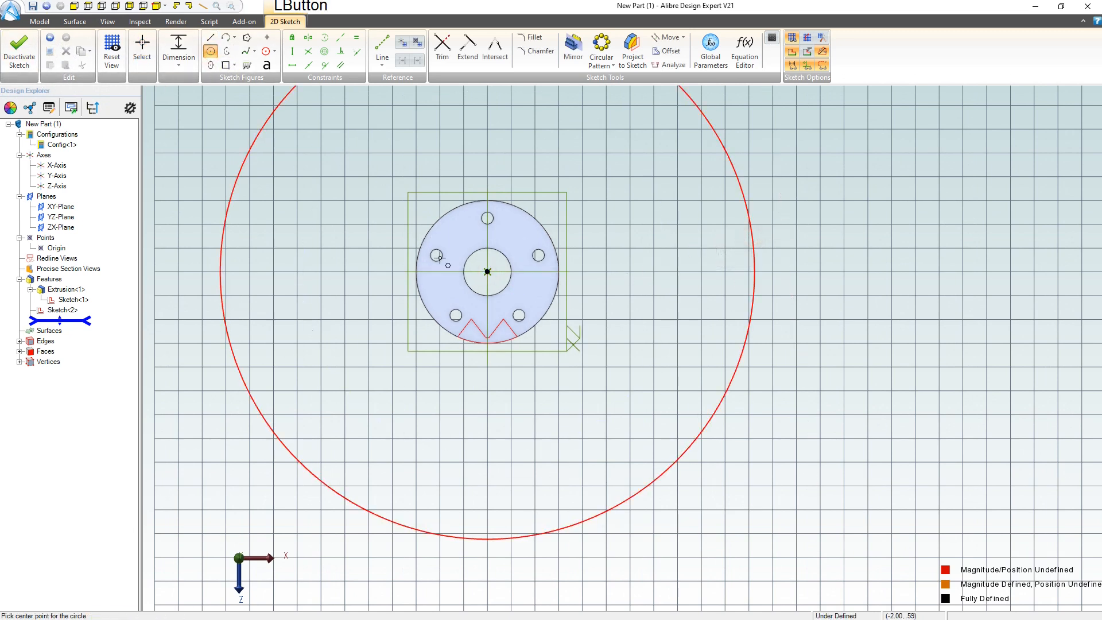
key(Escape)
- Convert the large circle around the disc to a reference figure
click(735, 176)
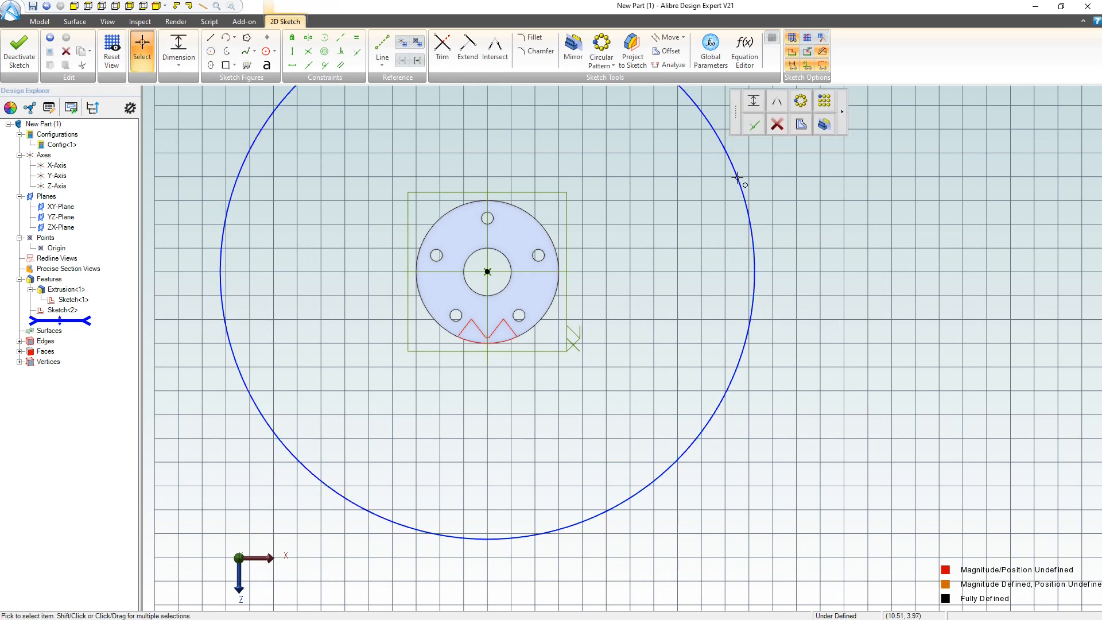
right_click(736, 179)
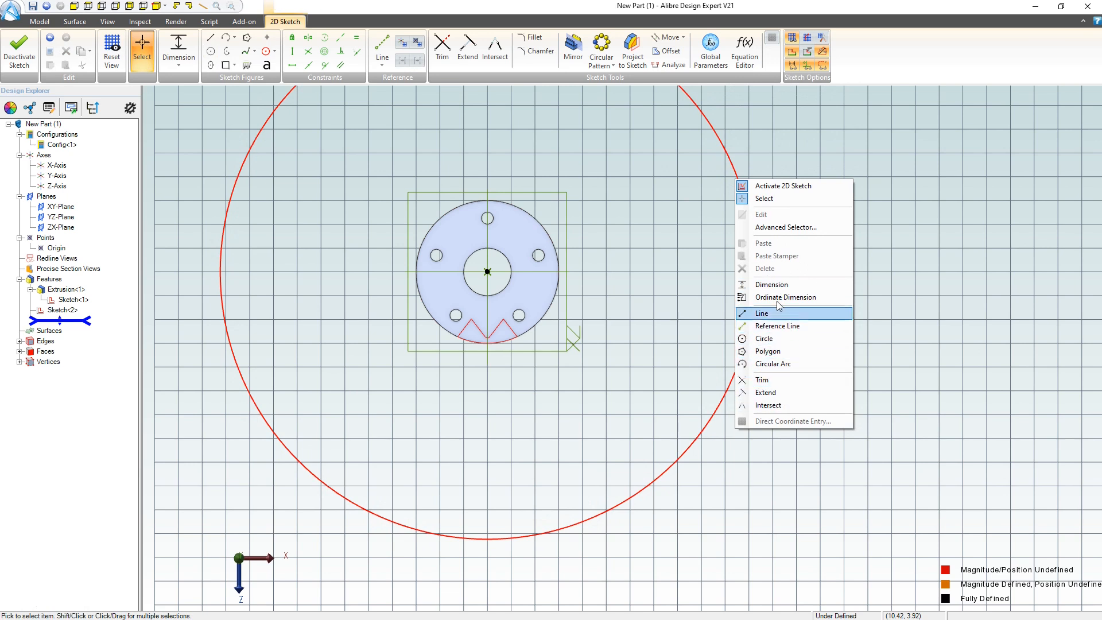
click(695, 258)
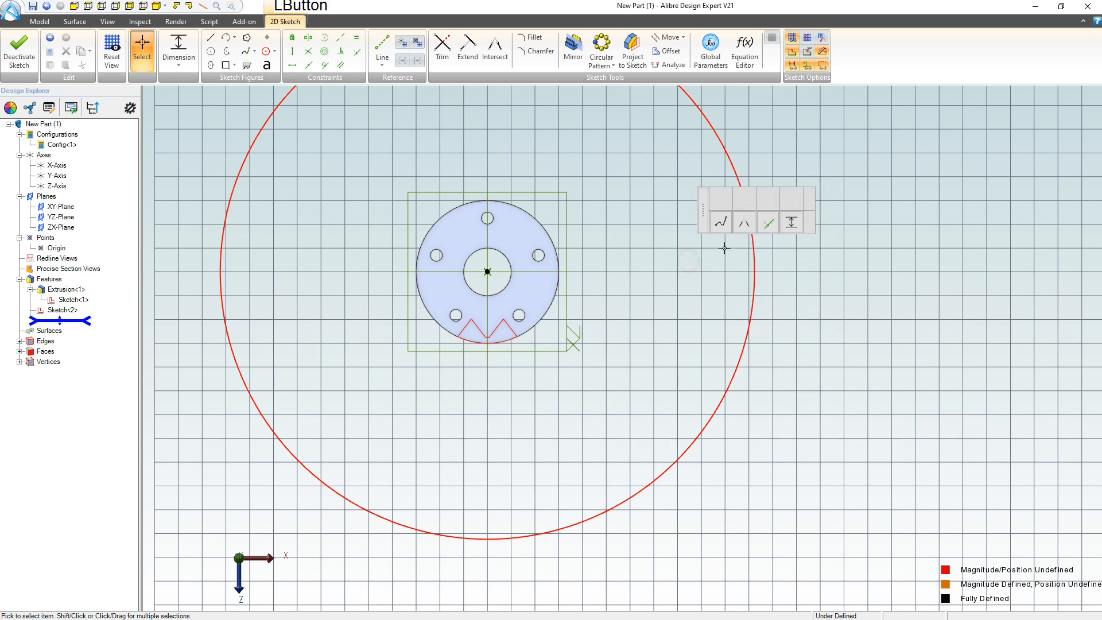
click(753, 249)
right_click(753, 249)
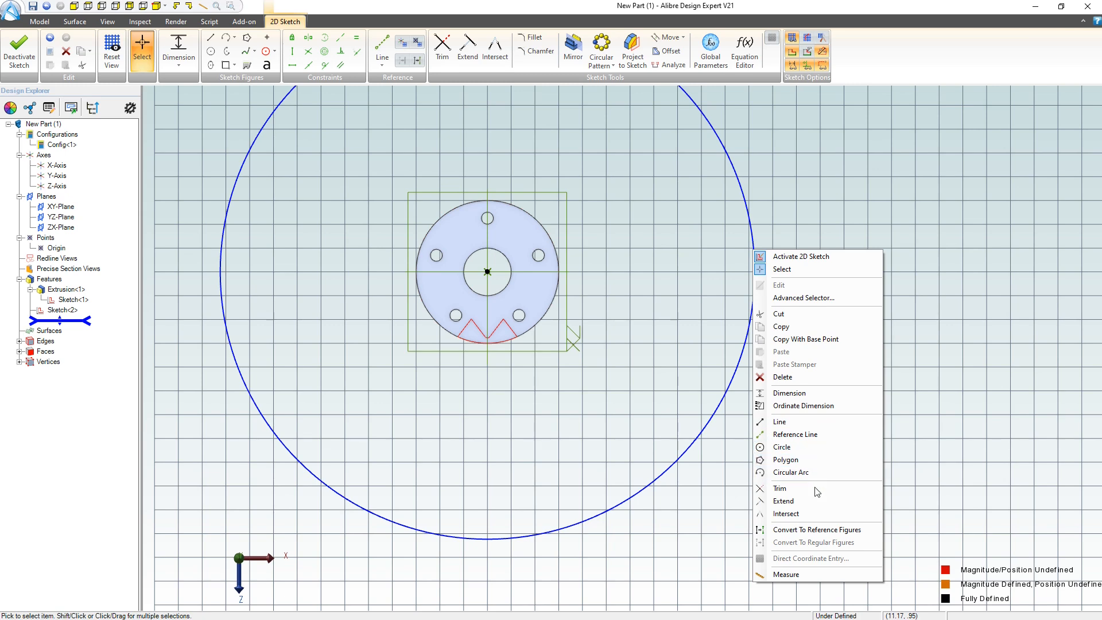
click(814, 529)
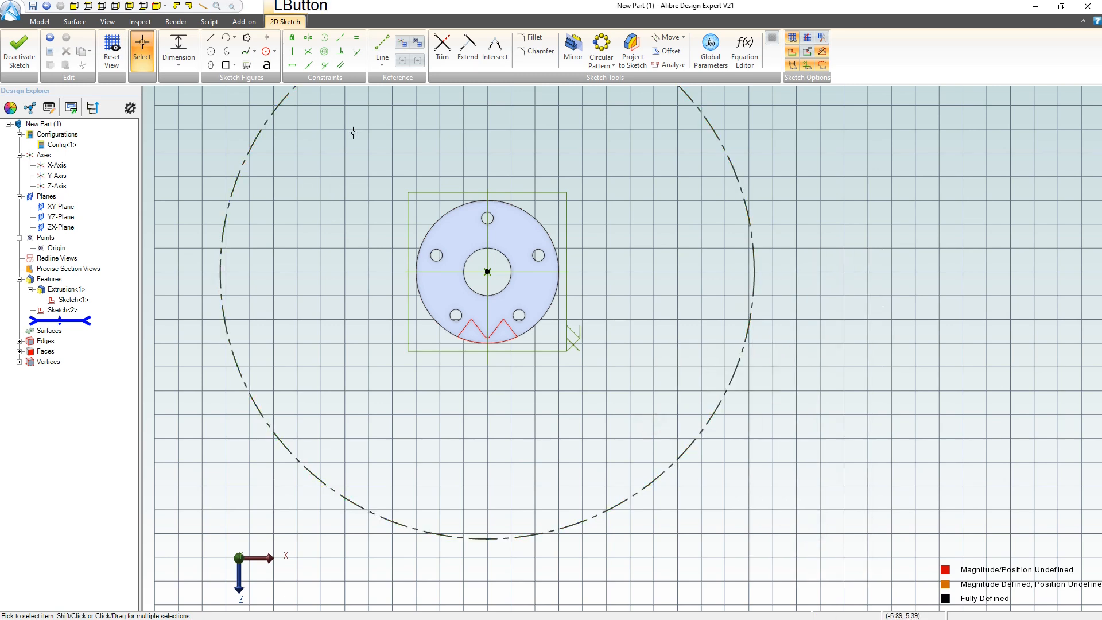
- Dimension the large reference circle's diameter as 19 inches
scroll(599, 183, down, 2)
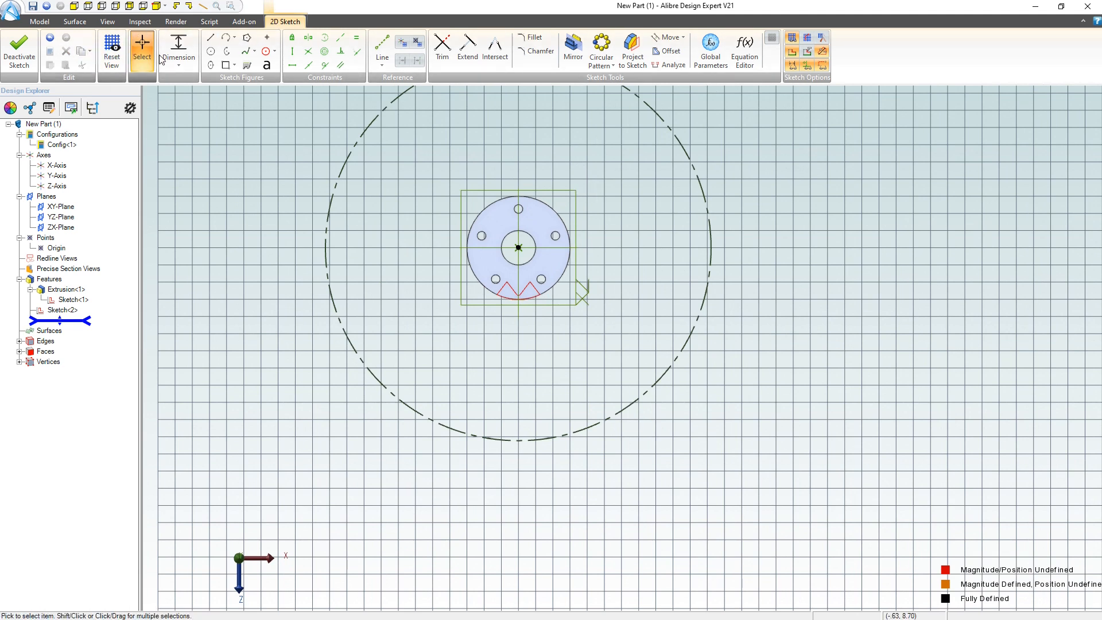
click(178, 49)
click(704, 188)
click(810, 199)
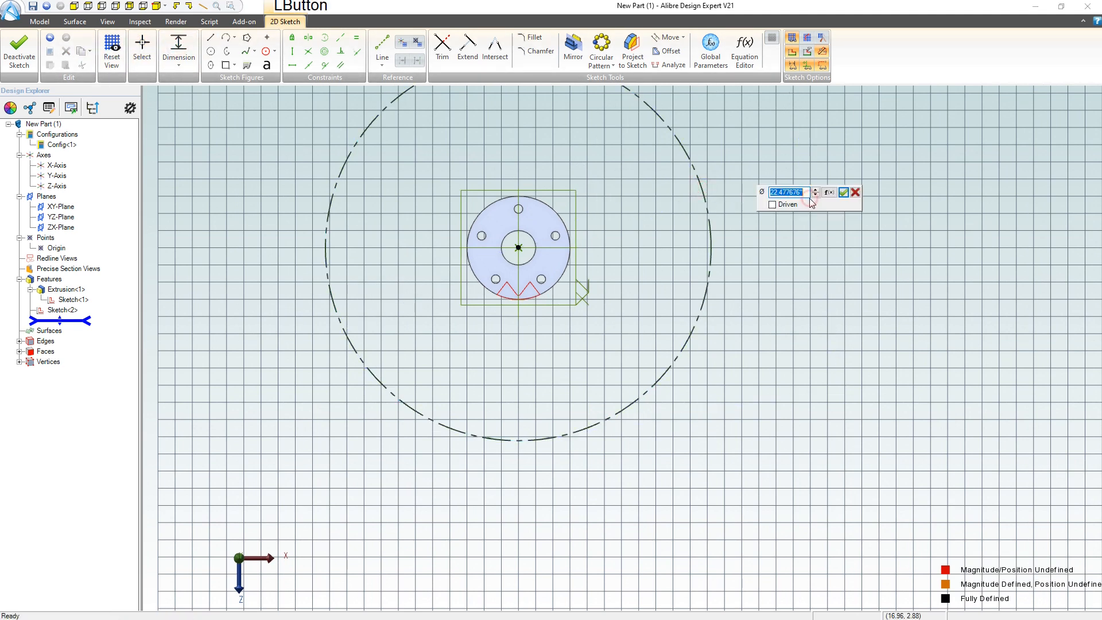
text(19)
key(Return)
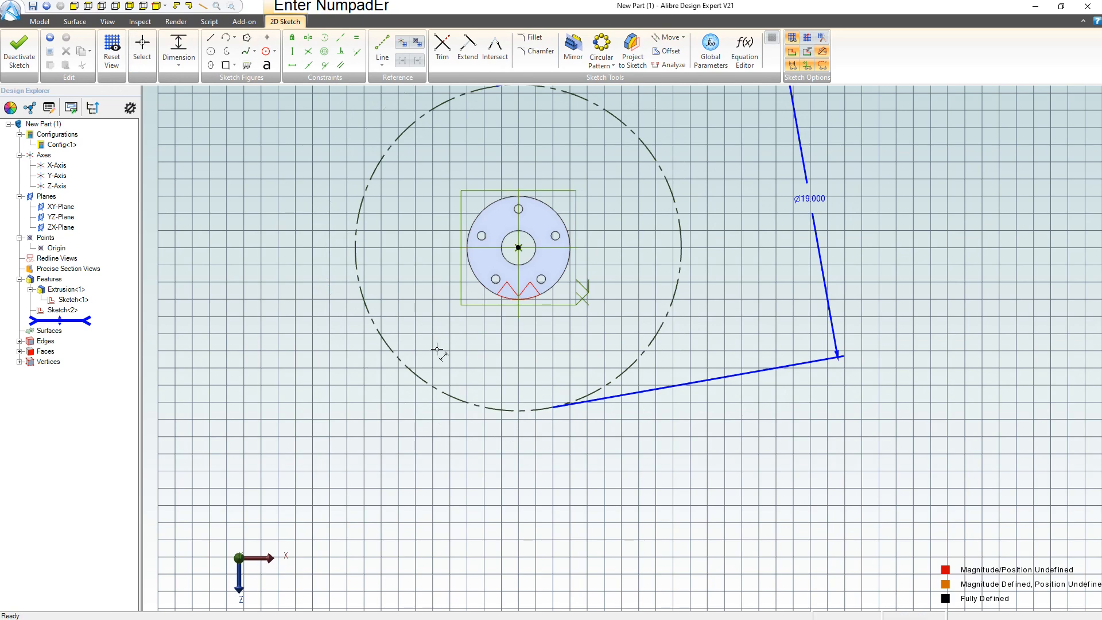
- Finish the sketch containing the 19-inch reference circle and return to the part model
scroll(464, 357, down, 1)
scroll(476, 359, up, 2)
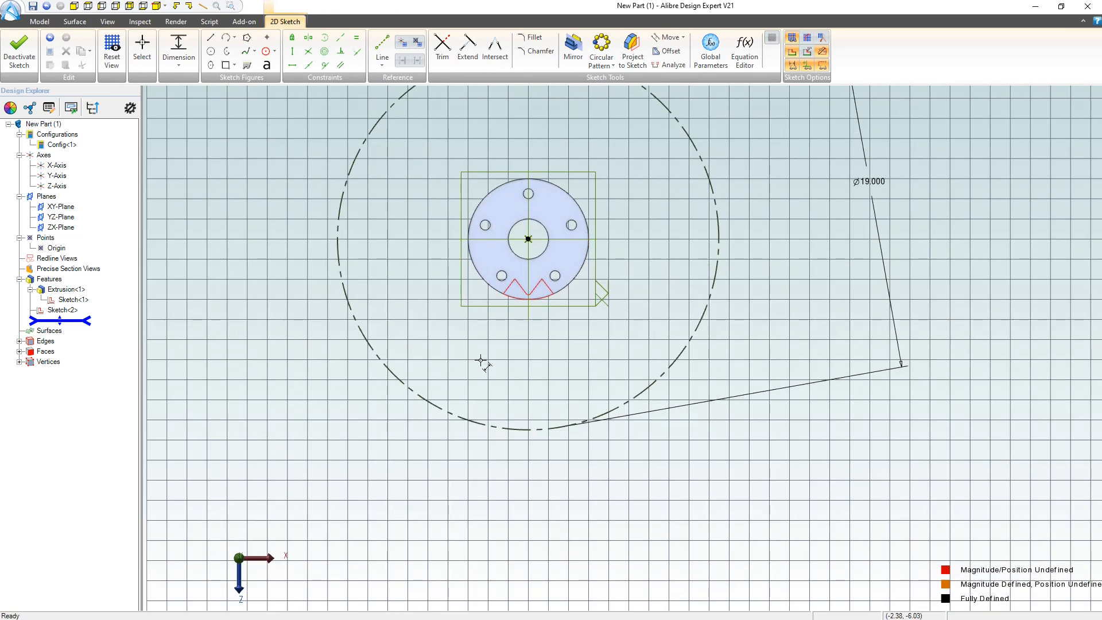
key(Escape)
mouse_move(431, 363)
right_down()
mouse_move(431, 322)
mouse_move(406, 339)
mouse_move(408, 324)
mouse_move(409, 338)
right_up()
scroll(419, 299, up, 2)
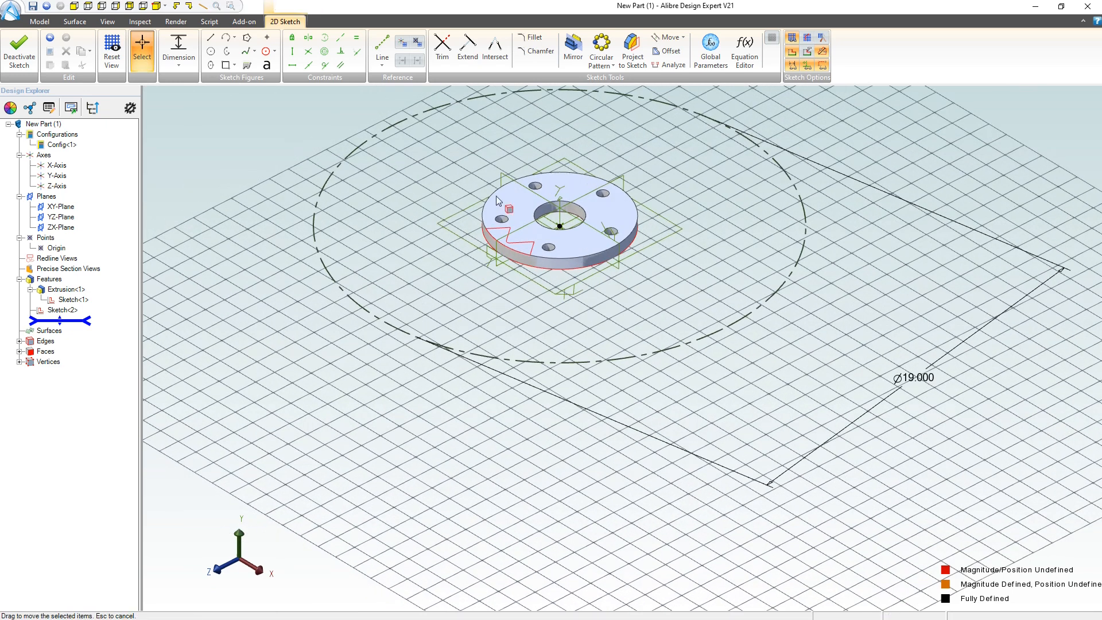
click(19, 52)
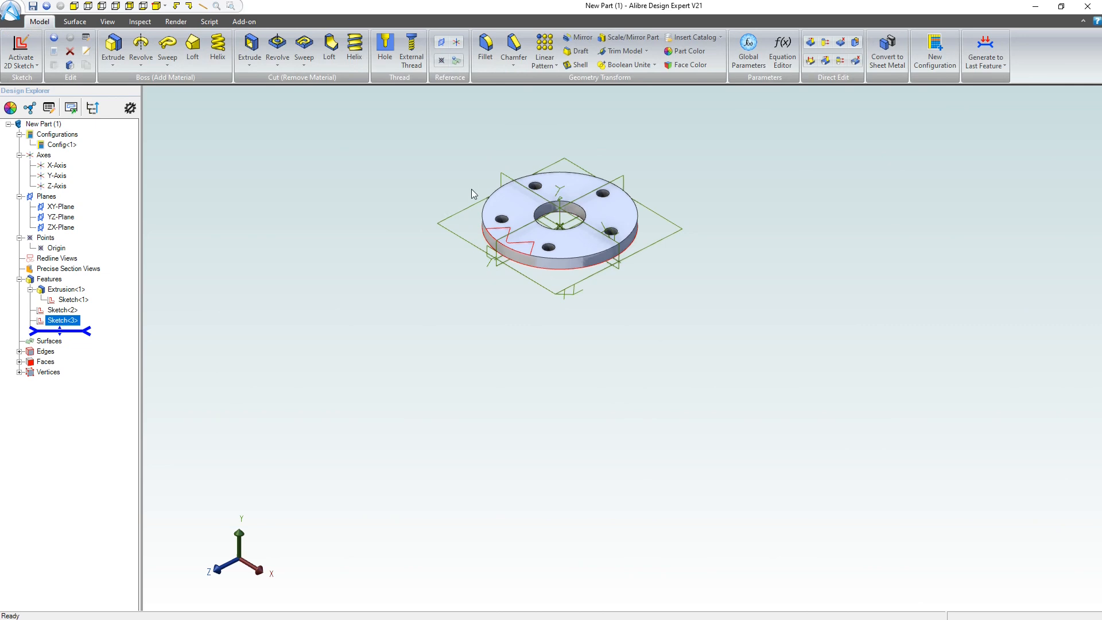
- Insert a reference plane offset 9 inches from the XY-Plane
click(519, 187)
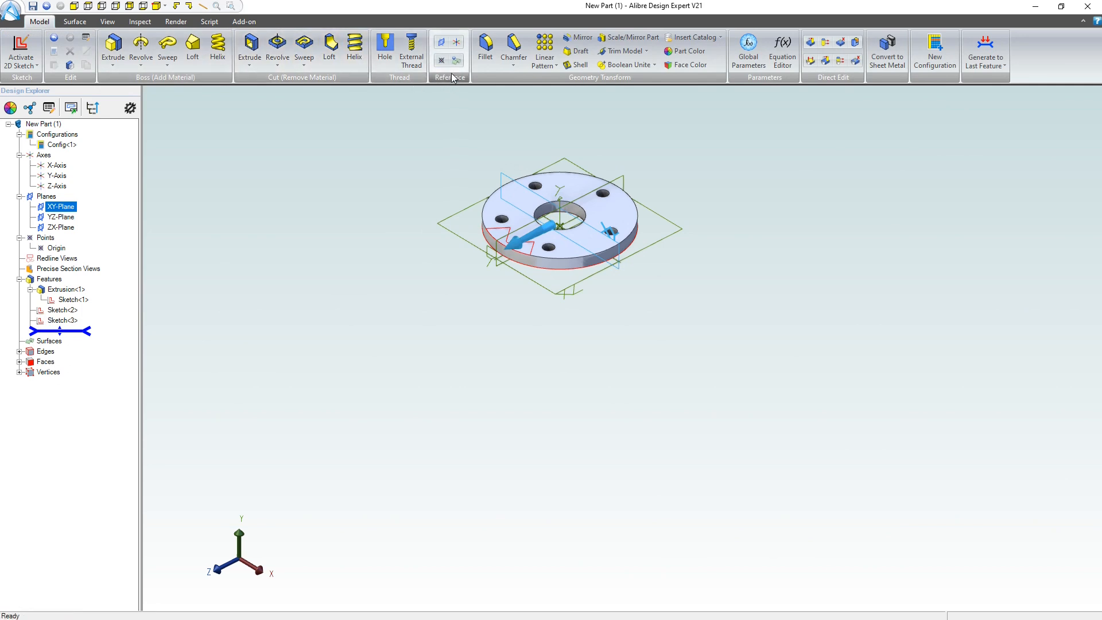
click(441, 48)
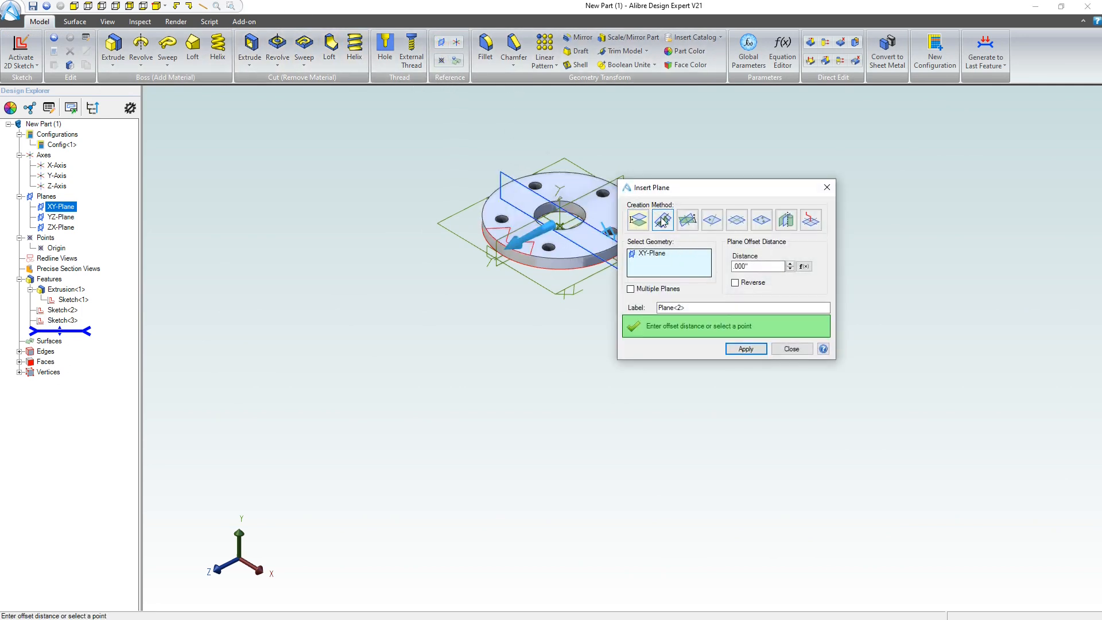
click(758, 266)
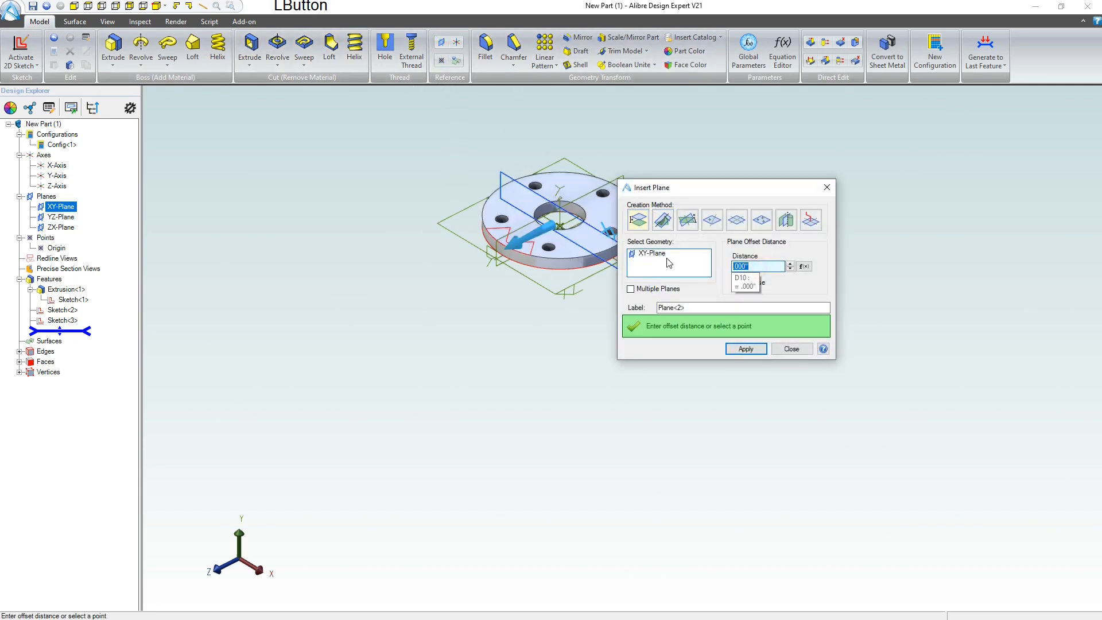
text(9)
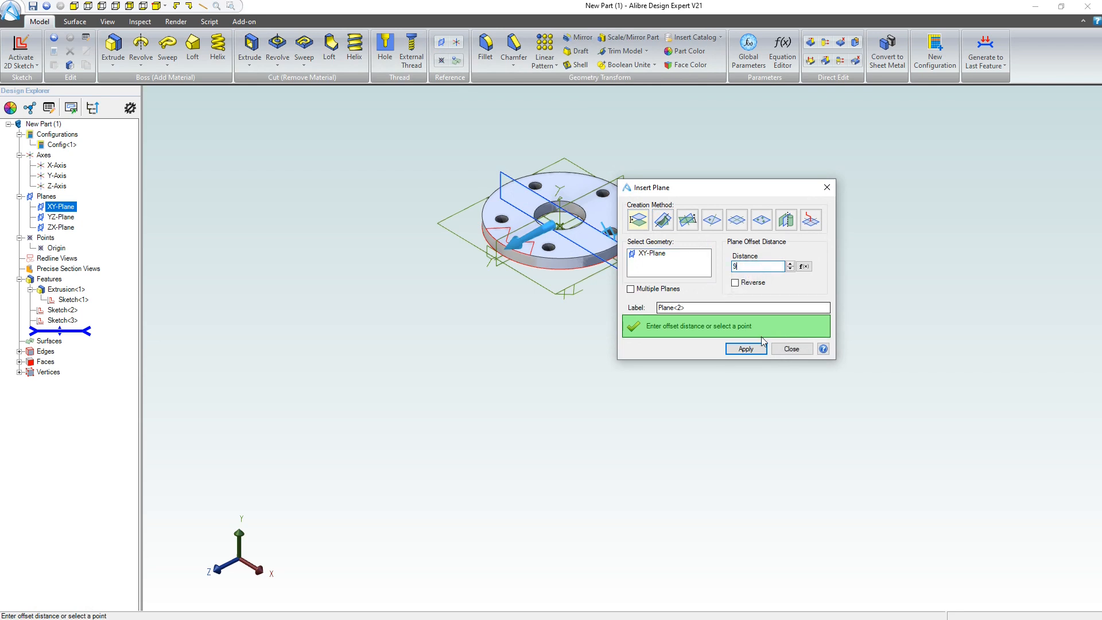
click(746, 348)
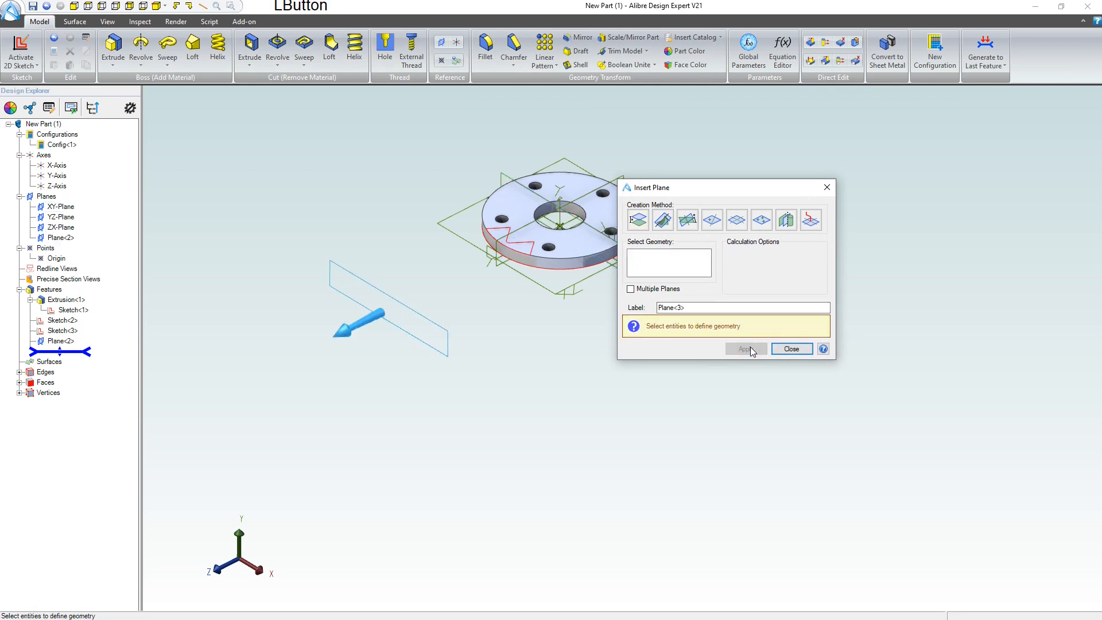
click(792, 349)
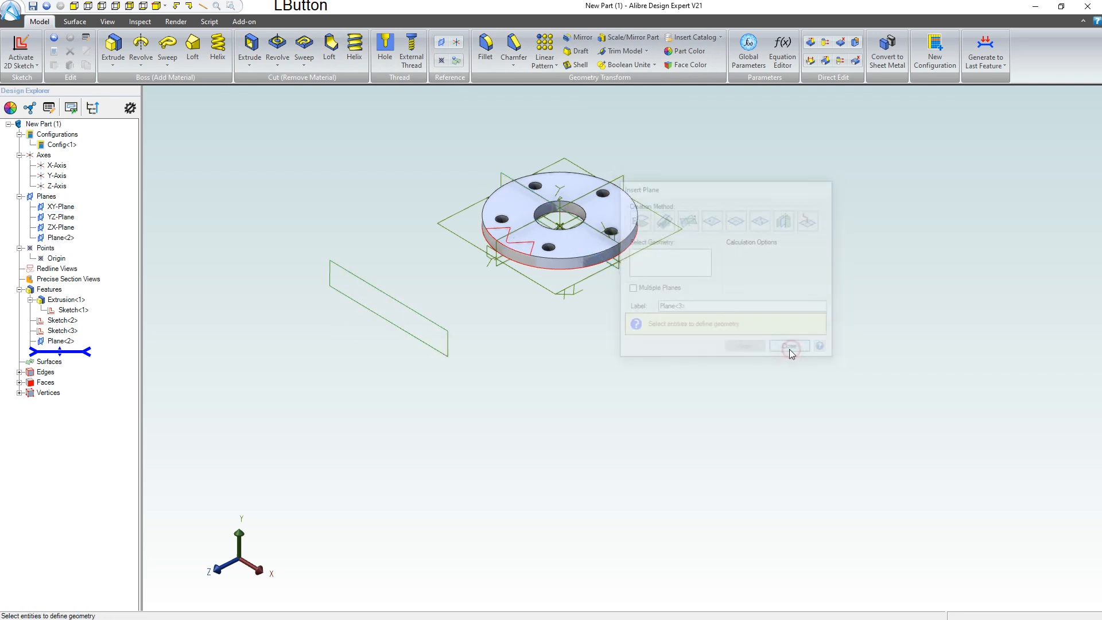
- Start a new 2D sketch on the plane offset 9 inches from the XY-Plane
click(432, 324)
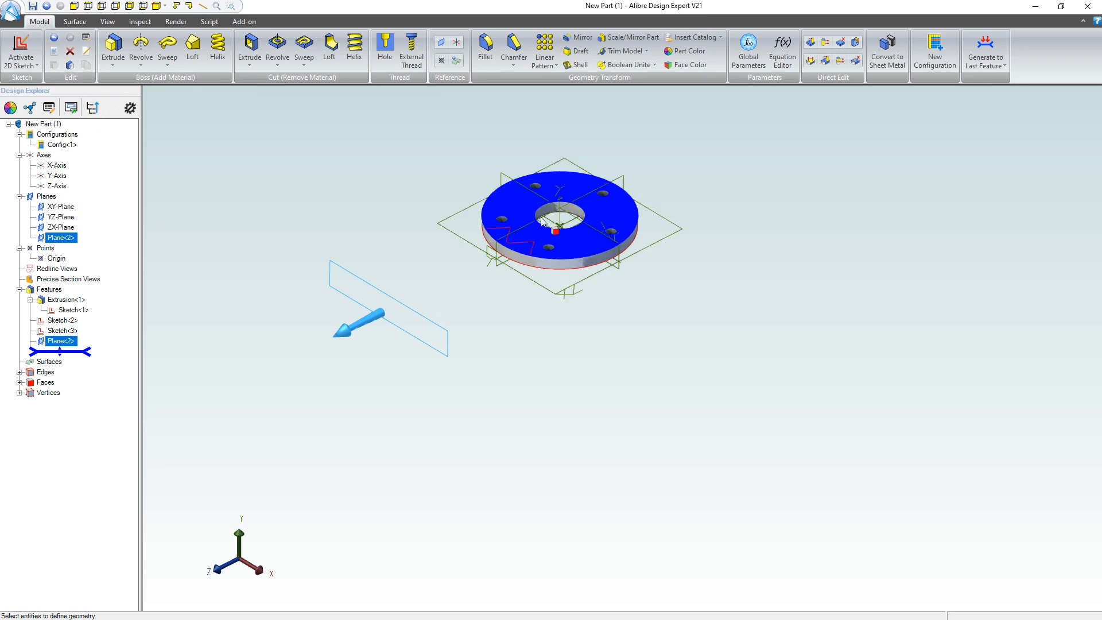
click(20, 51)
scroll(528, 280, down, 5)
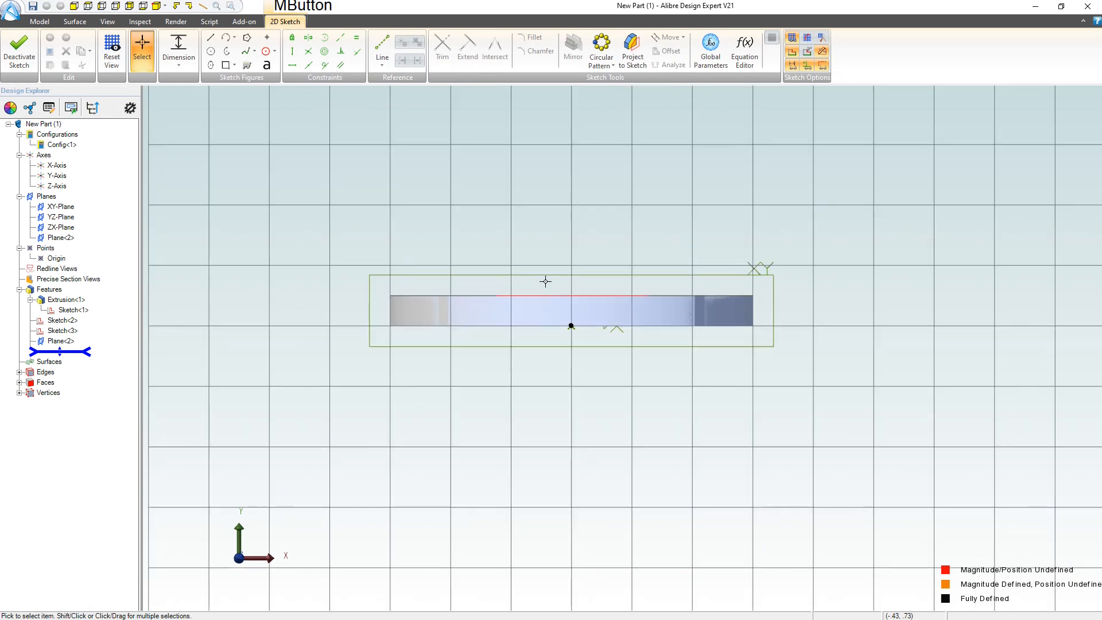
- Examine the sketch plane's position relative to the disc from an angle, and return to a zoomed-out front view
mouse_move(563, 181)
mouse_down()
mouse_move(523, 215)
mouse_move(562, 202)
mouse_move(508, 235)
mouse_move(517, 221)
mouse_move(549, 225)
mouse_move(543, 217)
mouse_up()
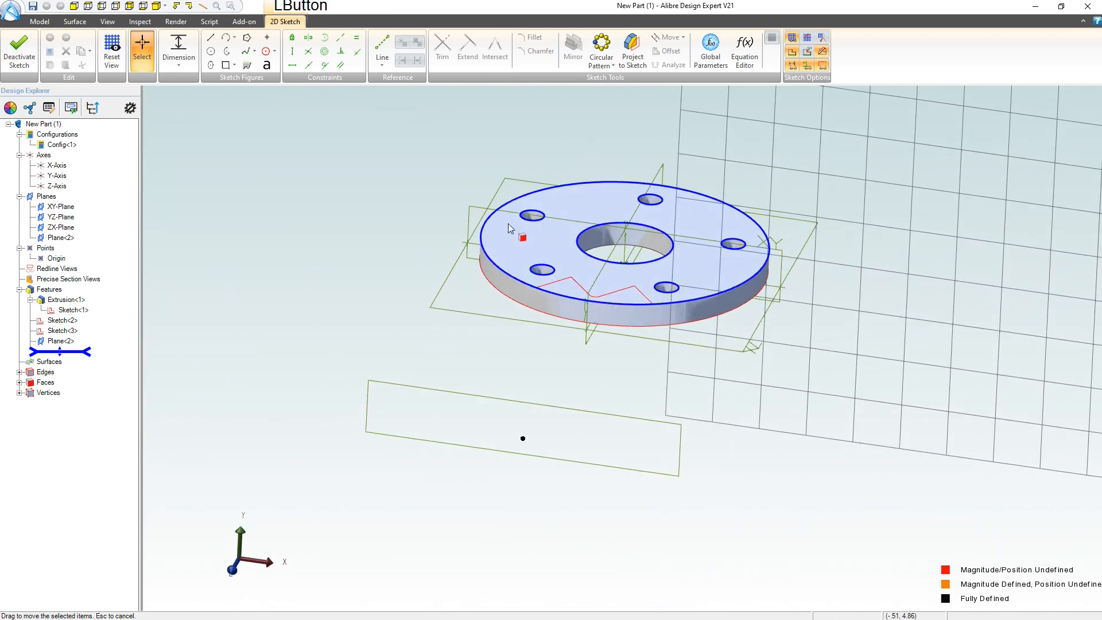
scroll(452, 220, down, 3)
scroll(469, 233, up, 2)
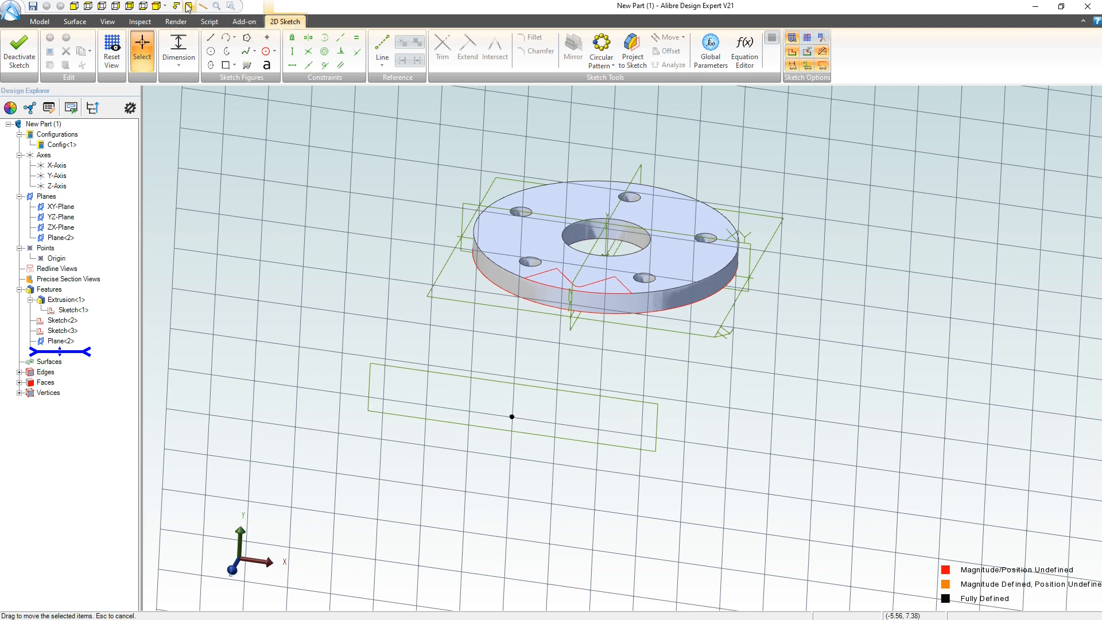
click(217, 8)
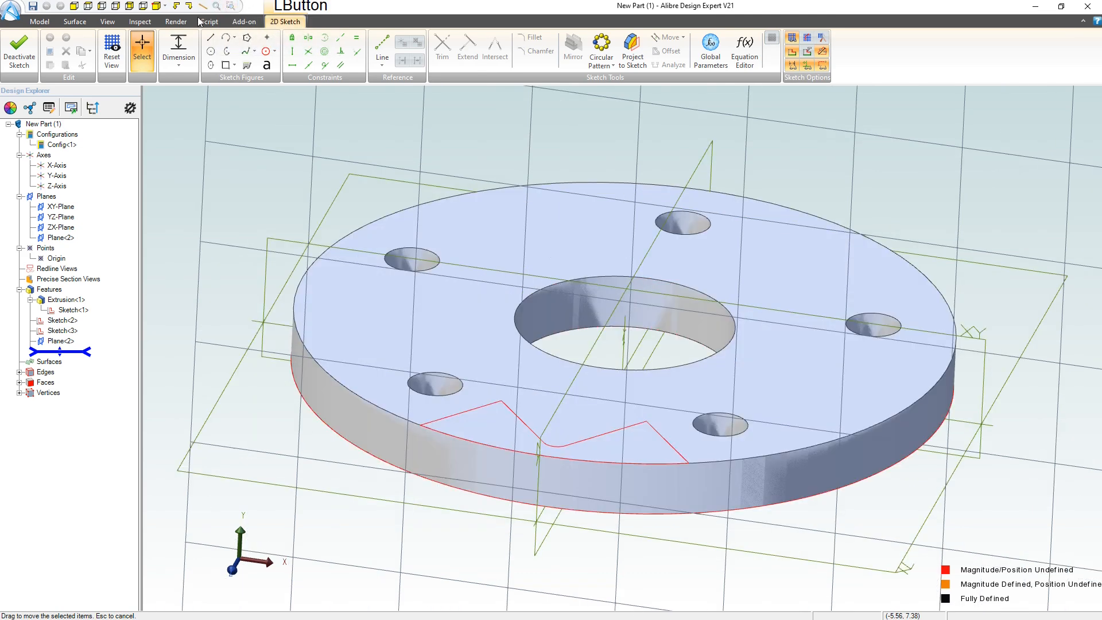
click(74, 7)
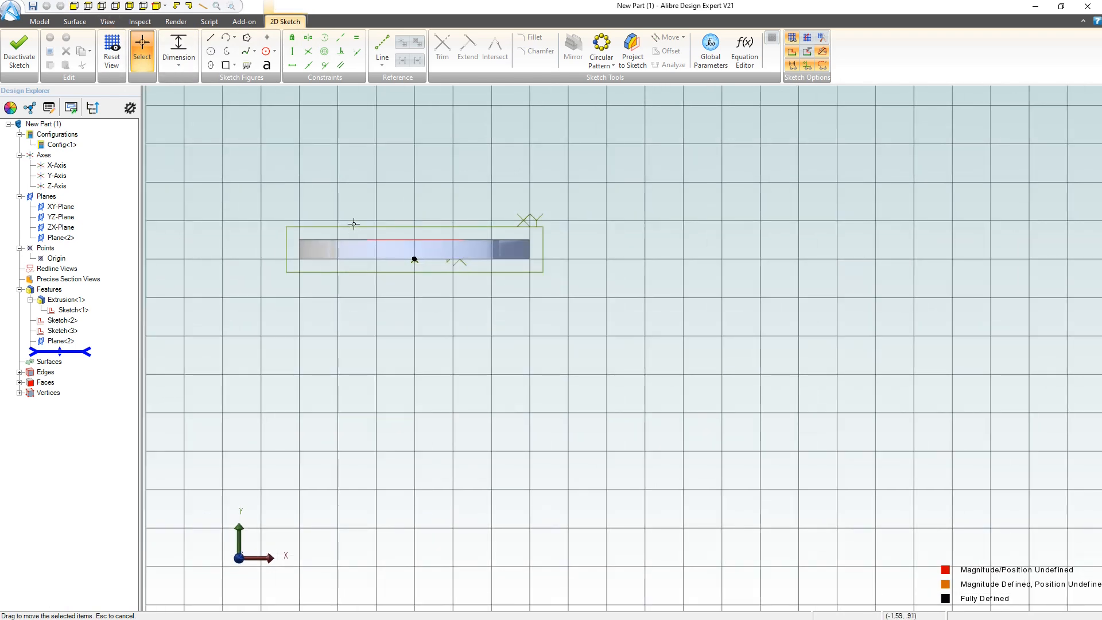
scroll(354, 224, down, 3)
mouse_move(333, 236)
middle_down()
mouse_move(351, 236)
mouse_move(370, 176)
middle_up()
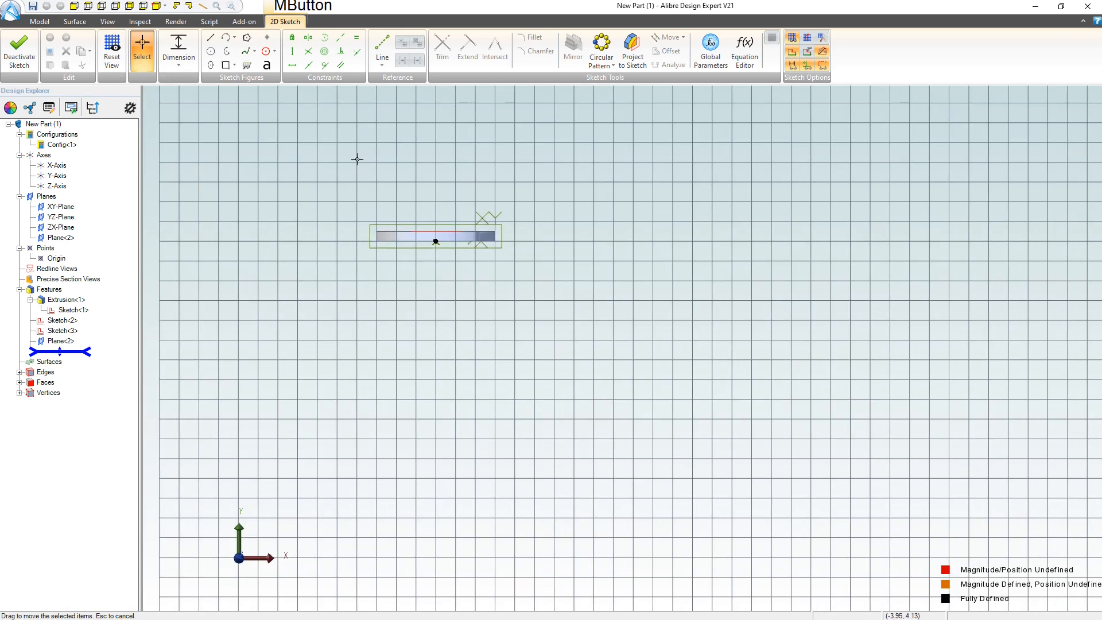
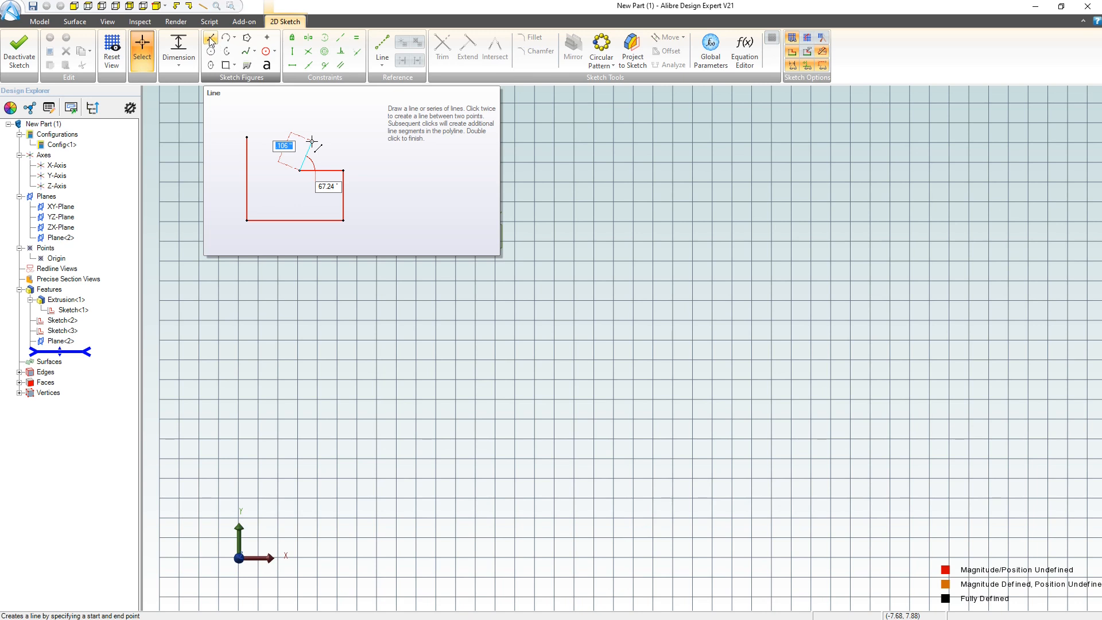
- Sketch two vertical lines from the origin, one running up and one running down
click(211, 40)
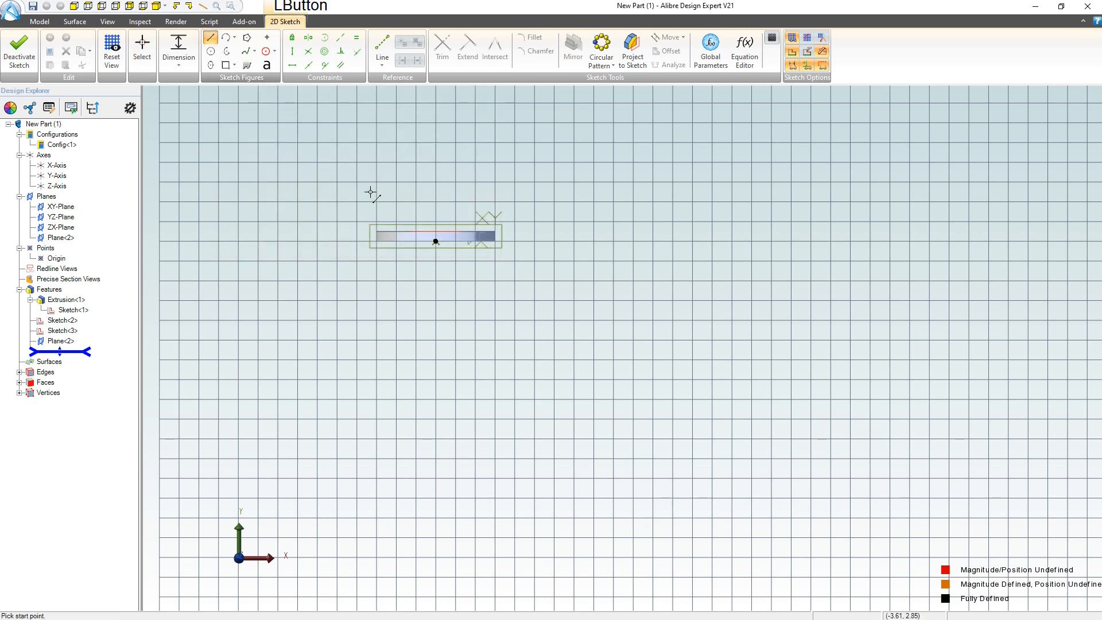
click(435, 241)
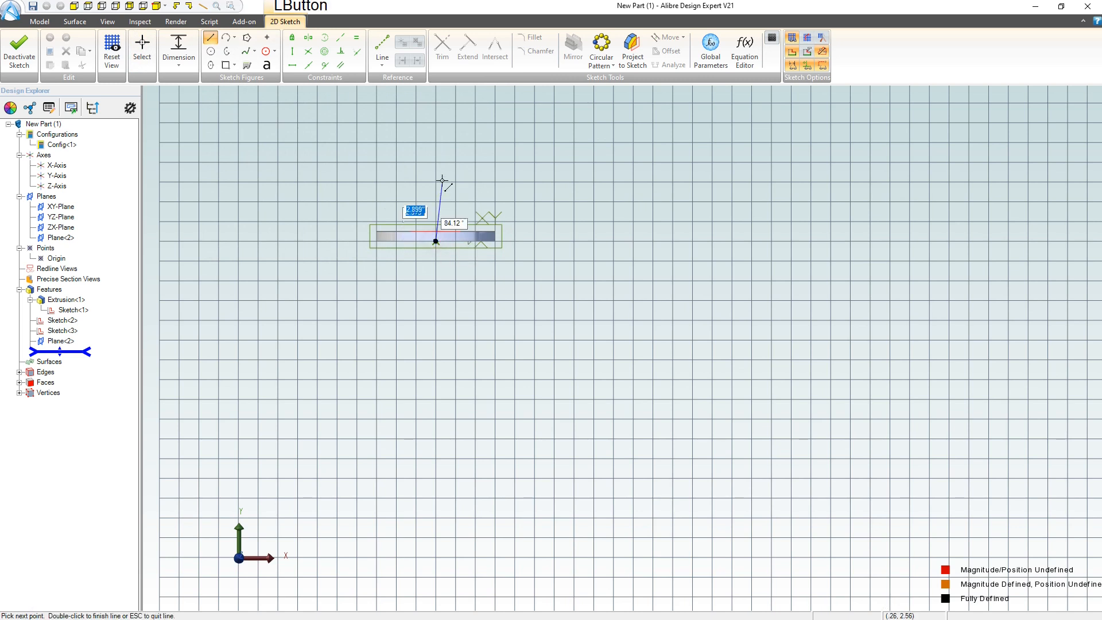
click(436, 129)
key(Escape)
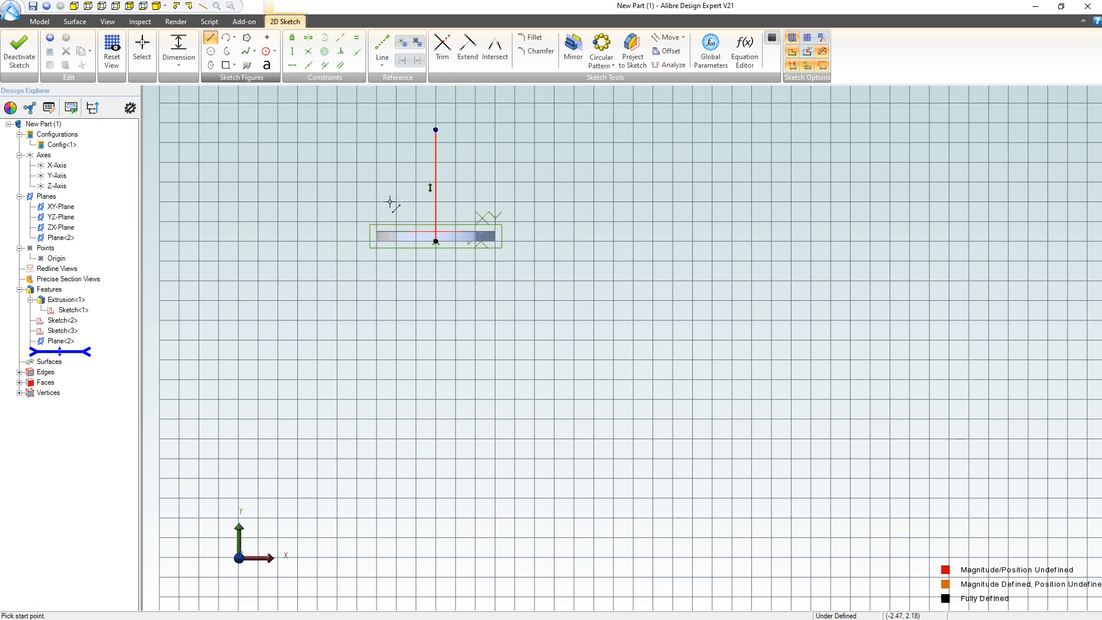
click(435, 241)
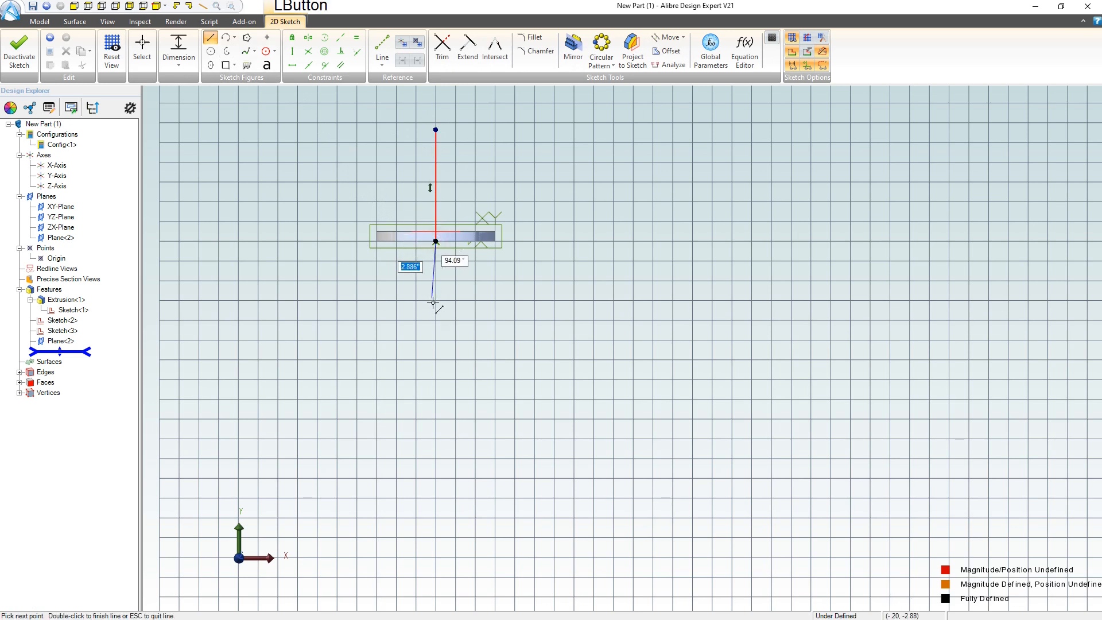
click(435, 312)
key(Escape)
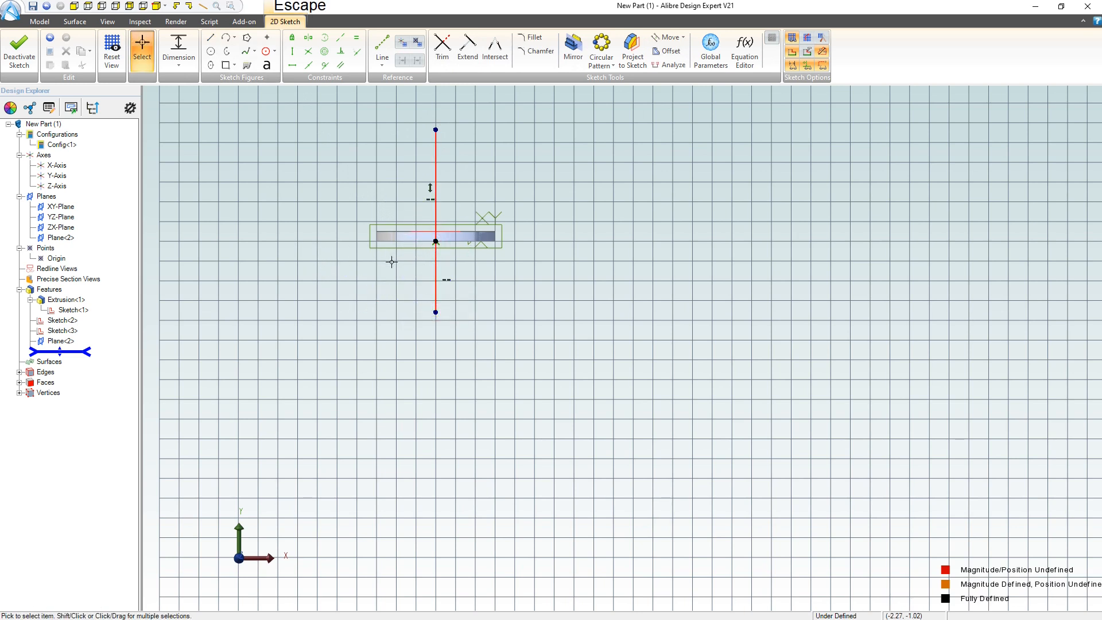
- Apply an Equal constraint between the upper and lower vertical lines
click(356, 38)
click(435, 141)
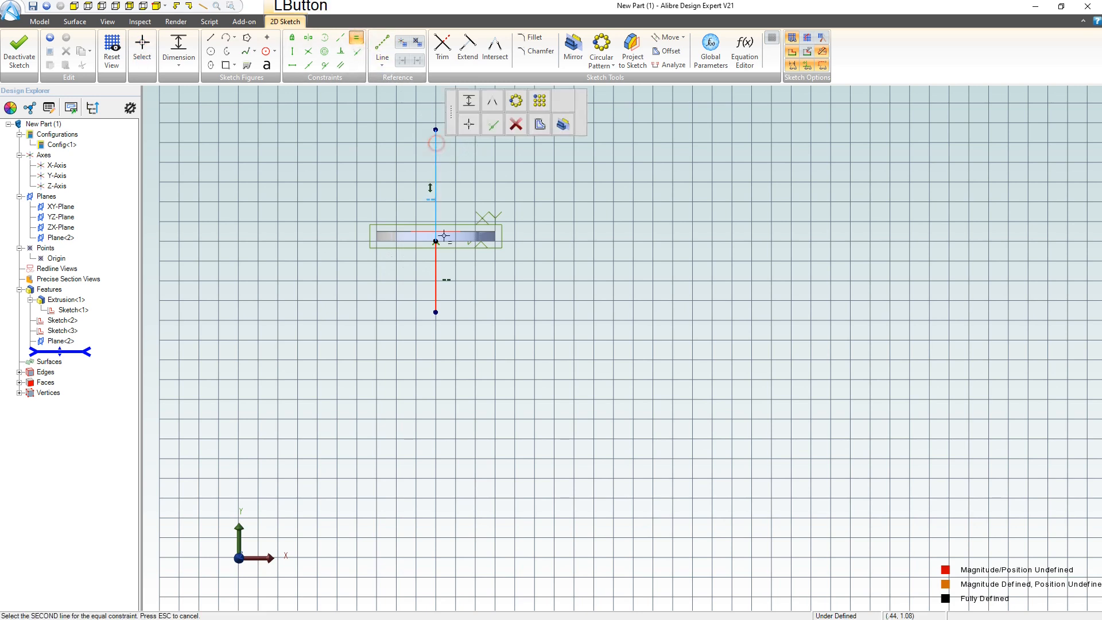
click(437, 264)
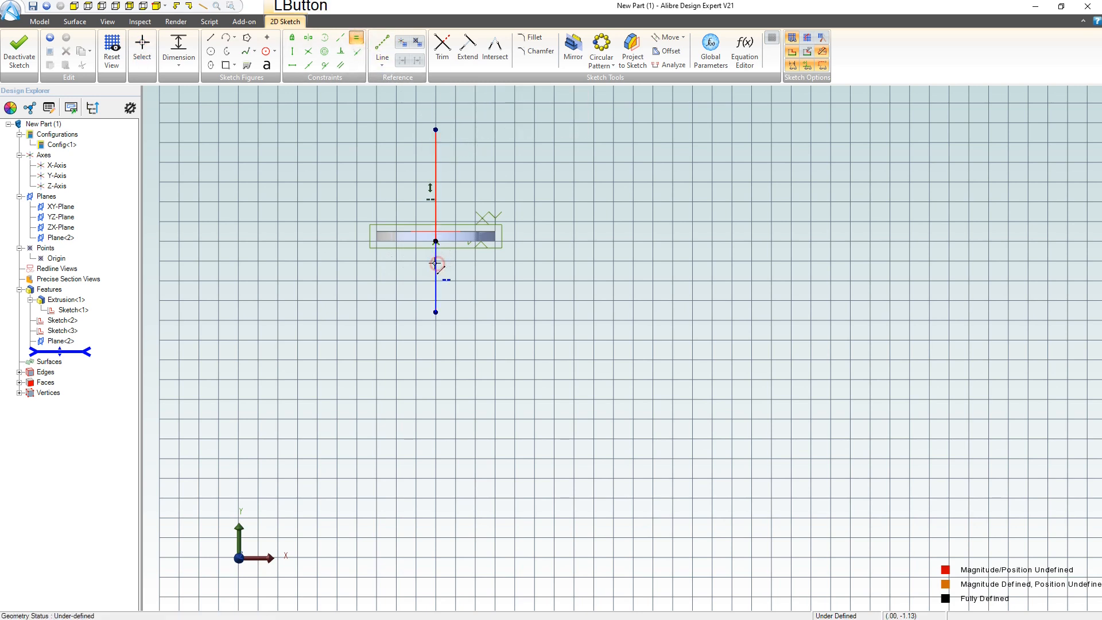
click(435, 259)
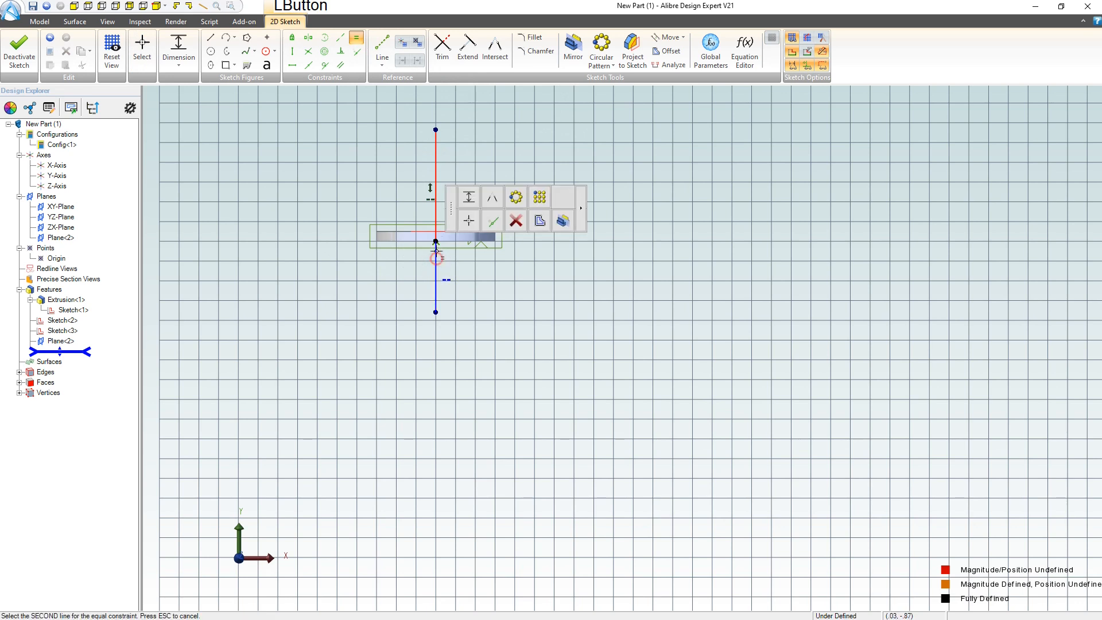
click(434, 188)
key(Escape)
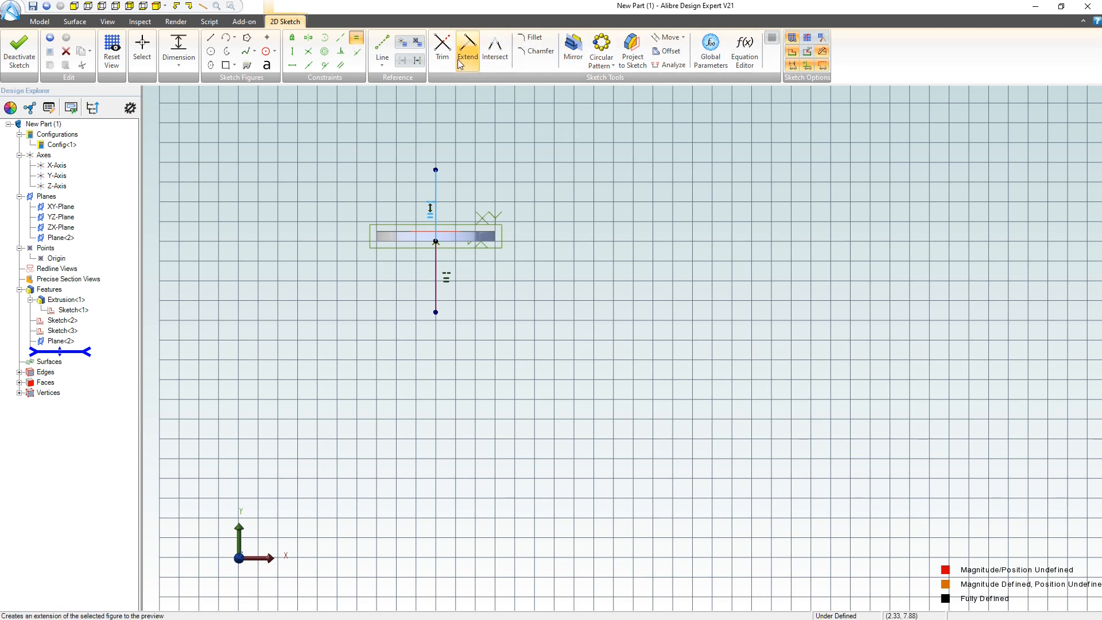
right_click(435, 184)
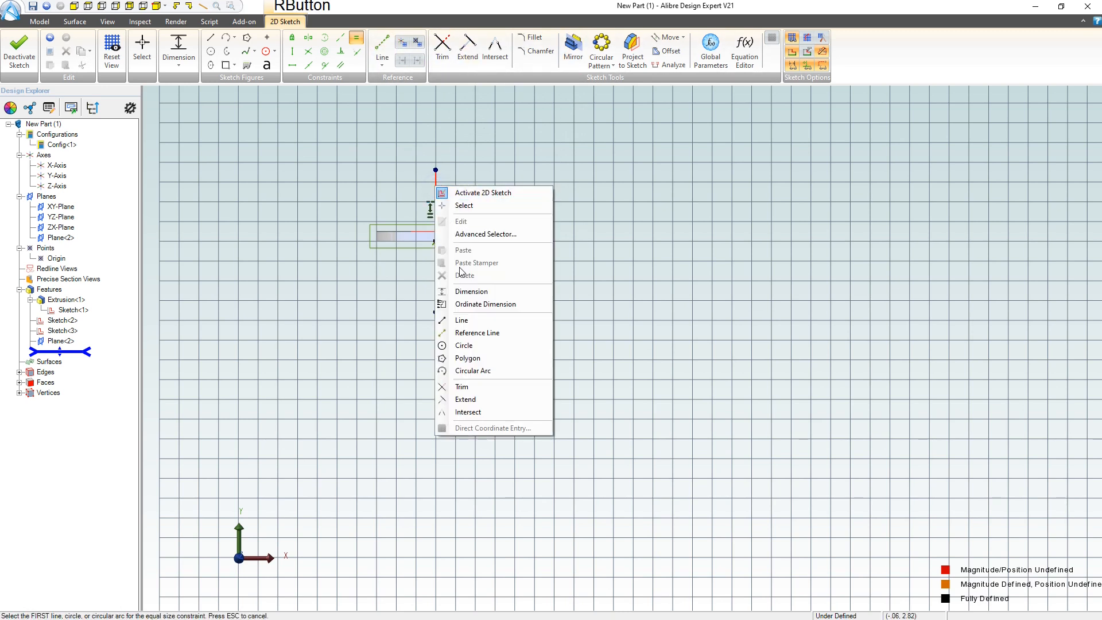
click(484, 335)
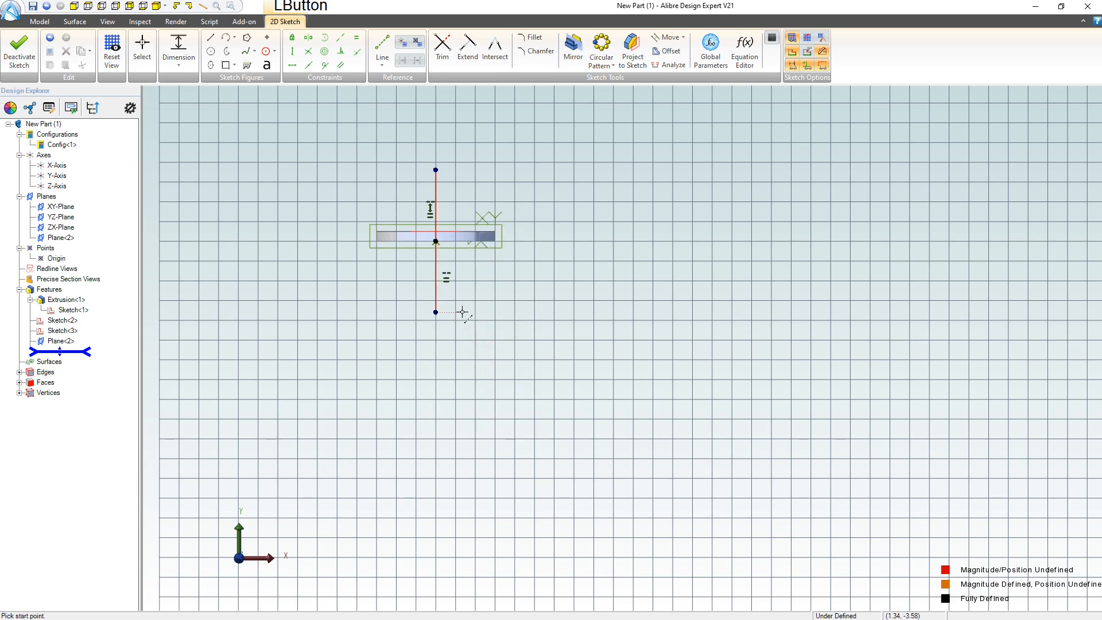
scroll(462, 312, up, 1)
key(Escape)
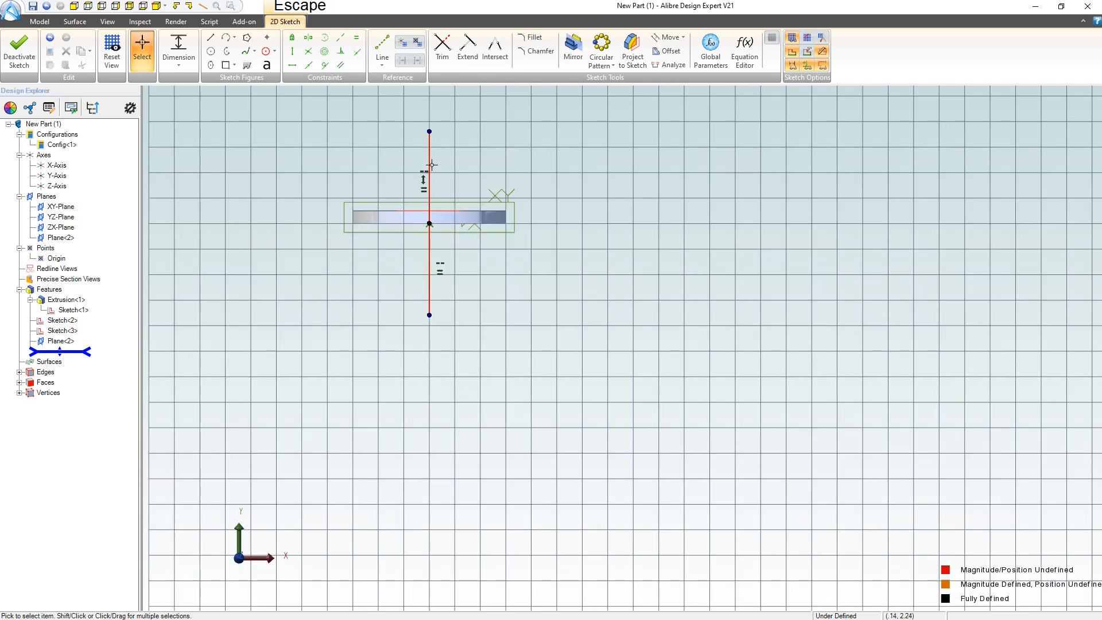
- Convert both vertical lines to reference figures
right_click(430, 165)
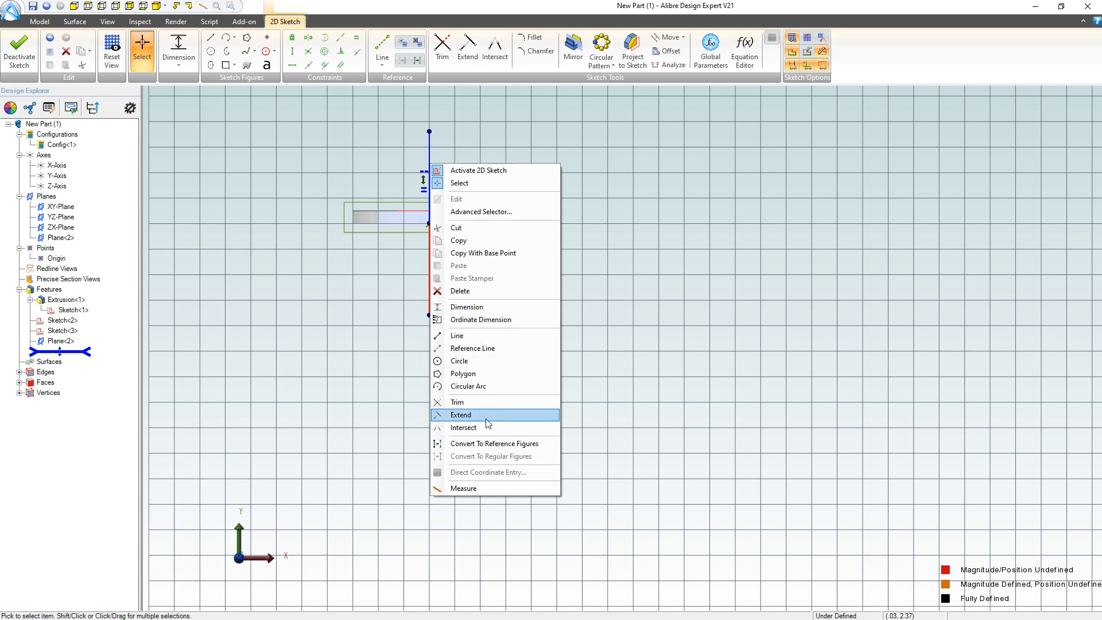
click(483, 443)
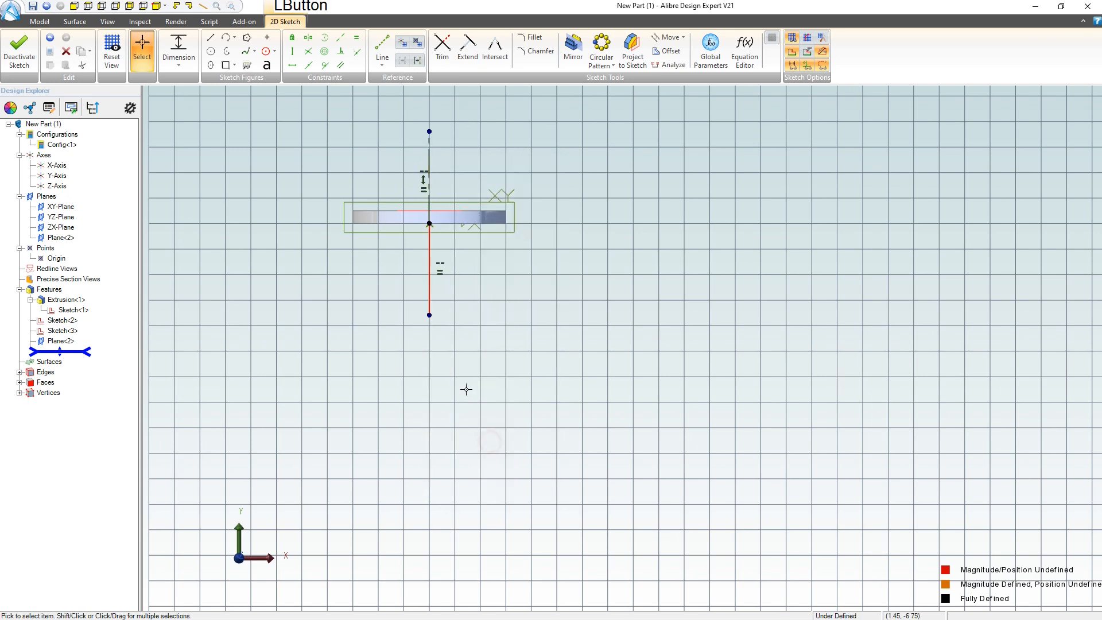
right_click(433, 294)
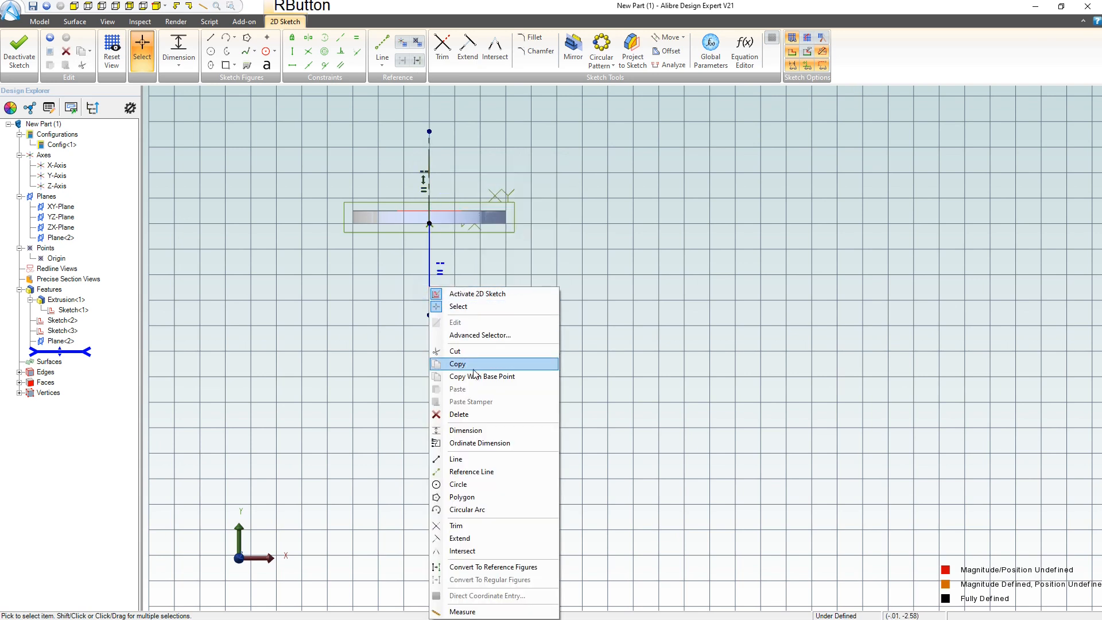
click(509, 569)
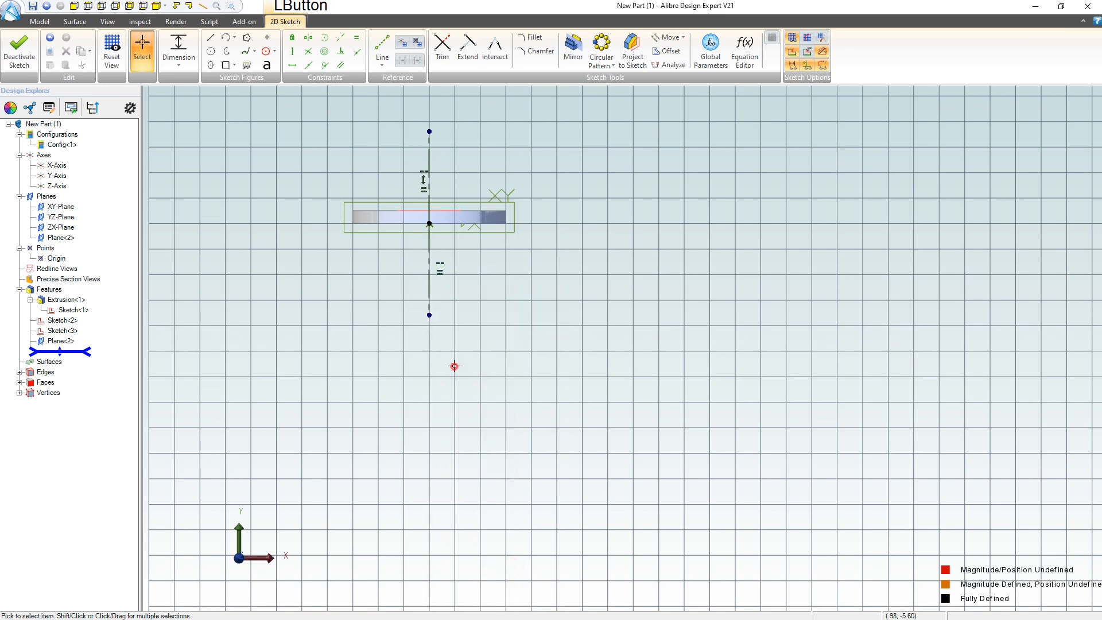
- Lengthen the vertical reference lines by moving the upper line's free endpoint farther up
scroll(434, 299, up, 3)
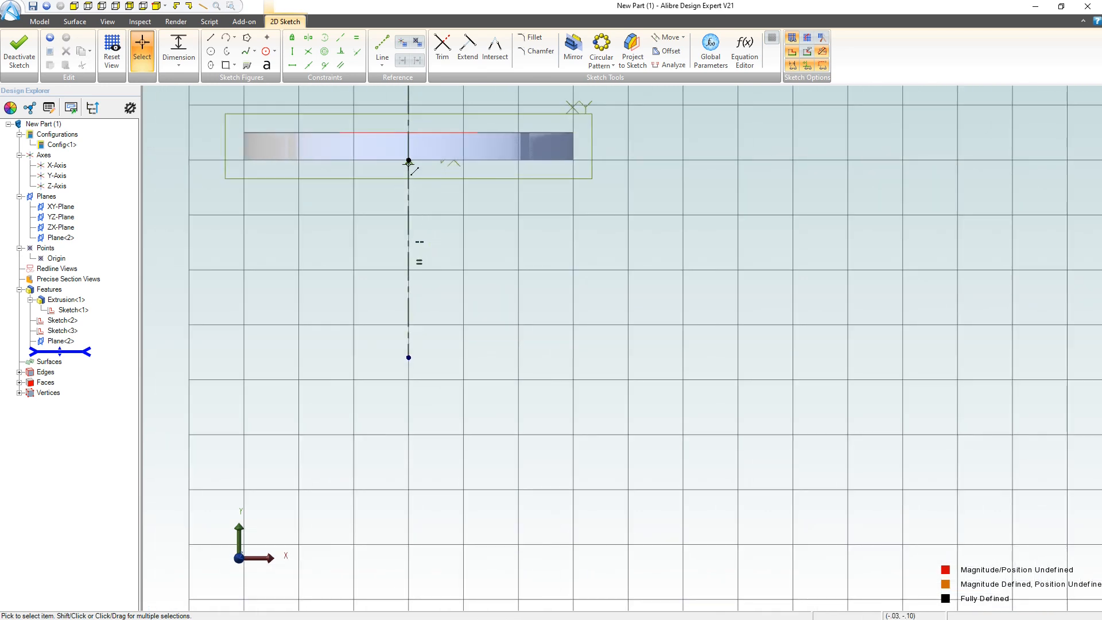
click(376, 157)
scroll(458, 129, down, 3)
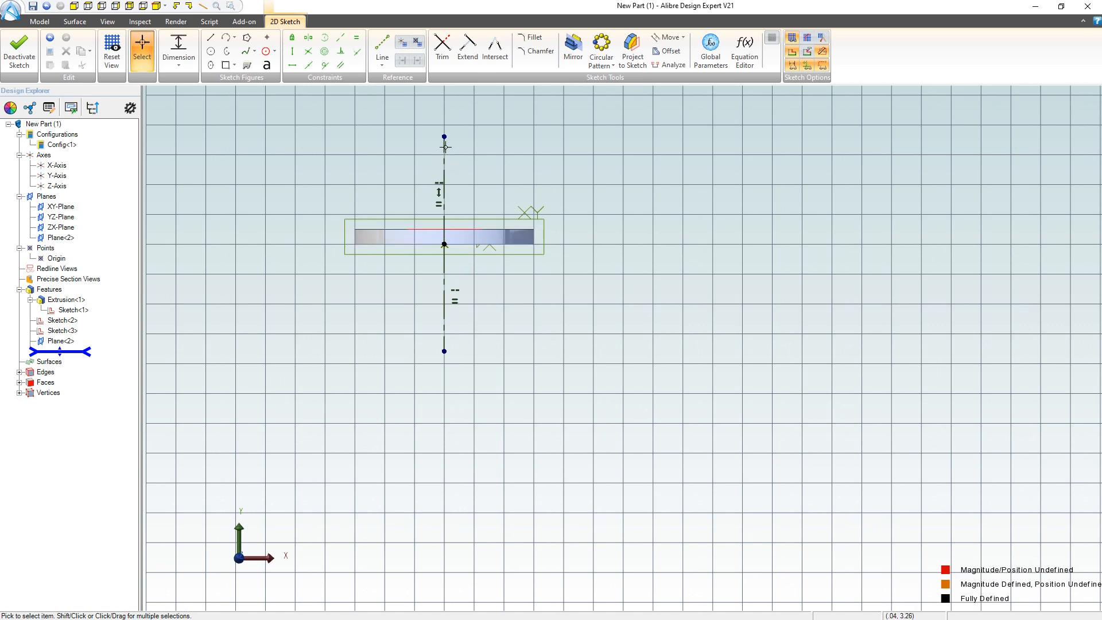
drag(444, 138, 446, 125)
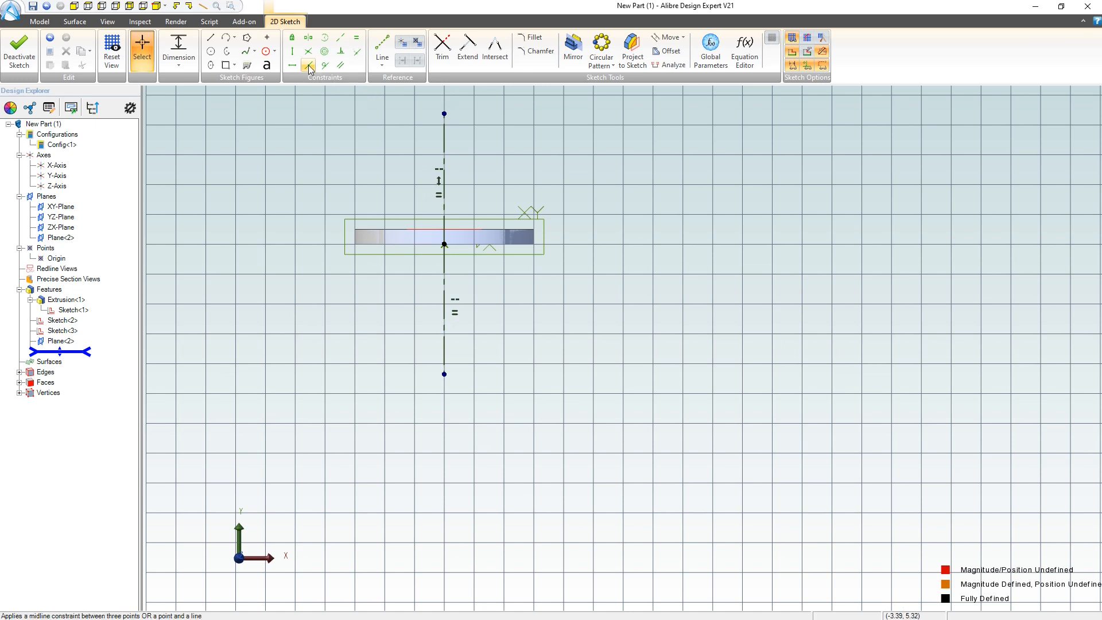
- Dimension the distance between the outer endpoints of the two vertical reference lines as 8 inches
click(178, 47)
click(444, 114)
click(445, 373)
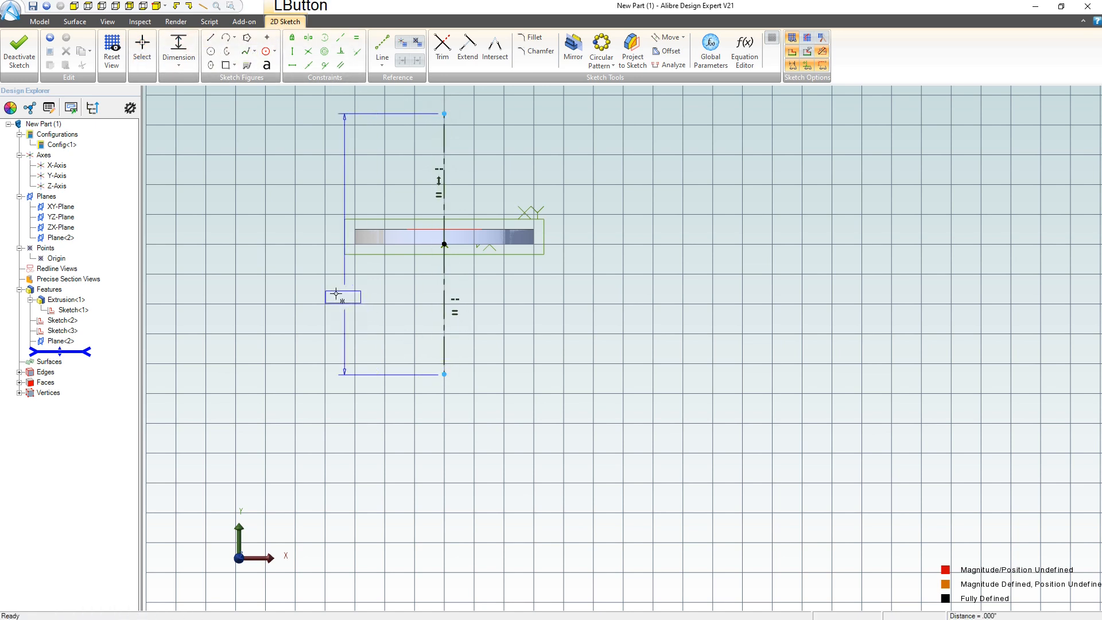
click(303, 268)
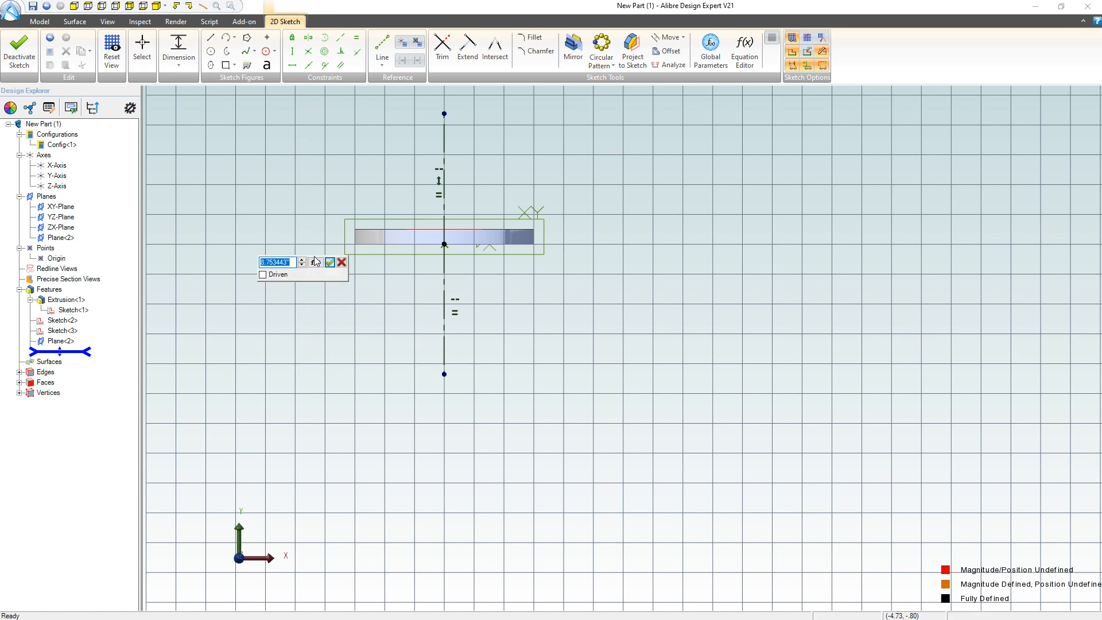
text(8)
key(Return)
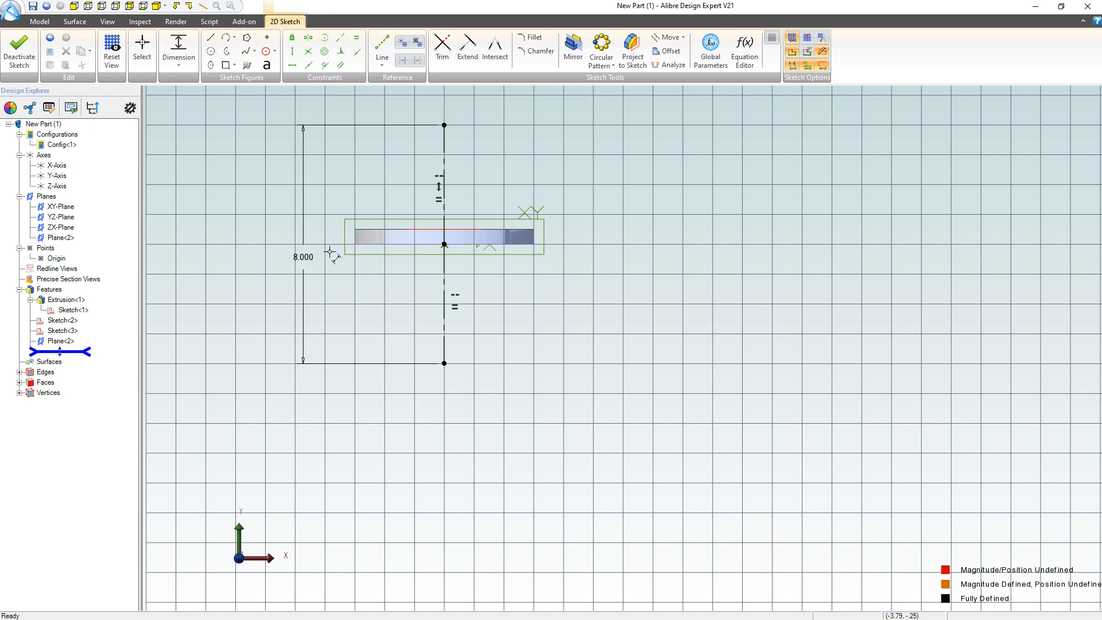
key(Escape)
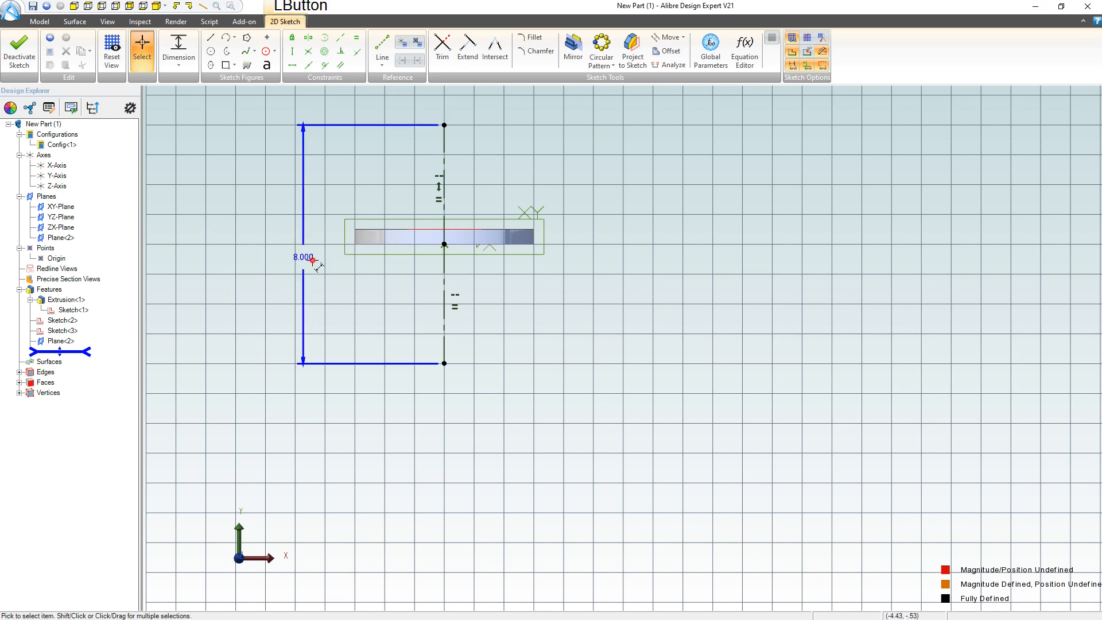
- Change the overall dimension of the vertical reference lines to 9 inches
double_click(313, 260)
text(9)
key(Return)
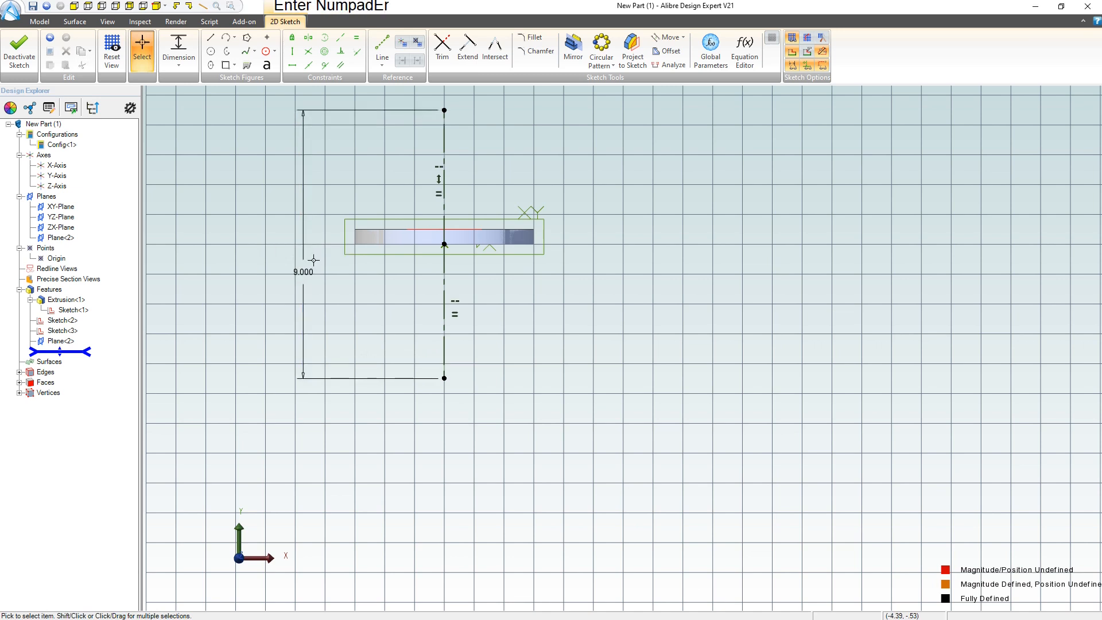
- Sketch a polyline crossing the centreline horizontally about 3 inches above the origin, with two slanted segments rising and returning toward the centreline
scroll(436, 123, up, 3)
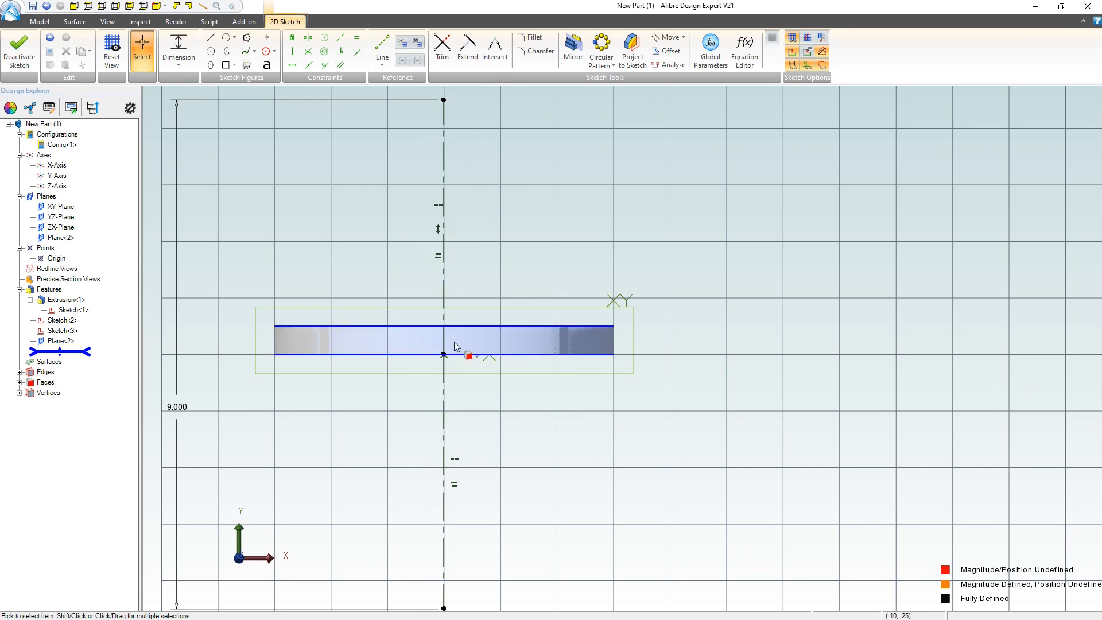
scroll(455, 341, down, 2)
scroll(456, 221, up, 2)
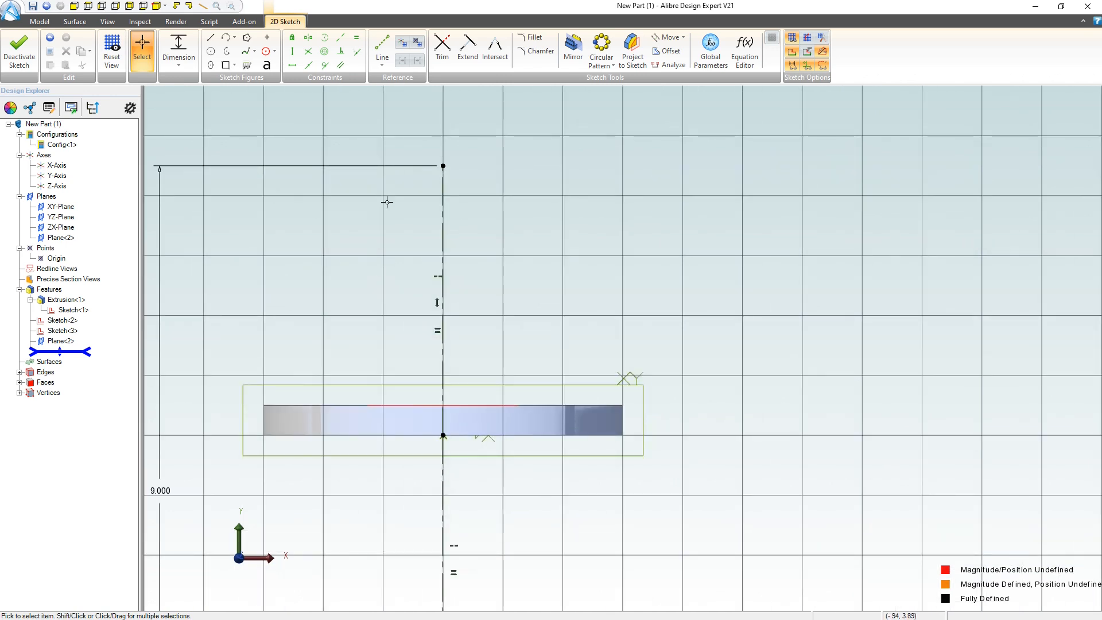
scroll(368, 175, up, 2)
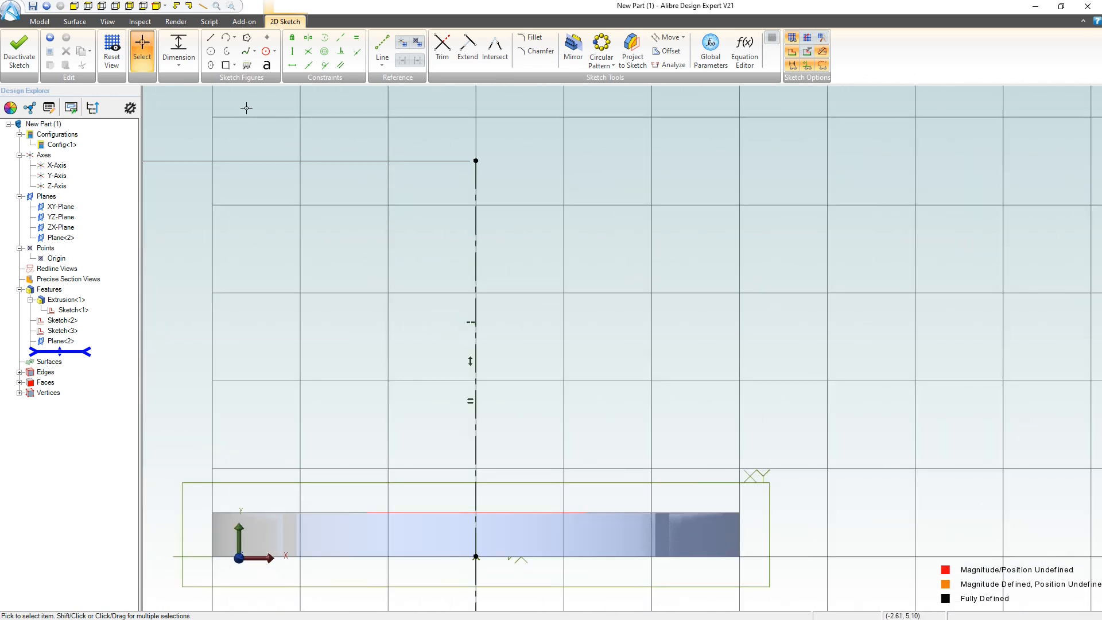
click(211, 45)
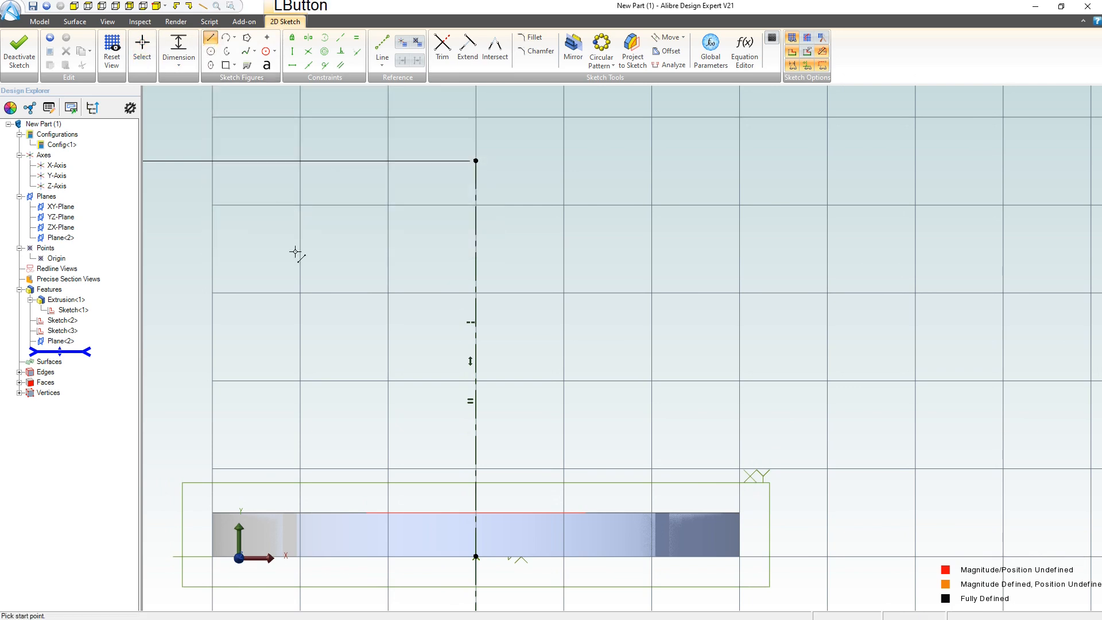
click(330, 293)
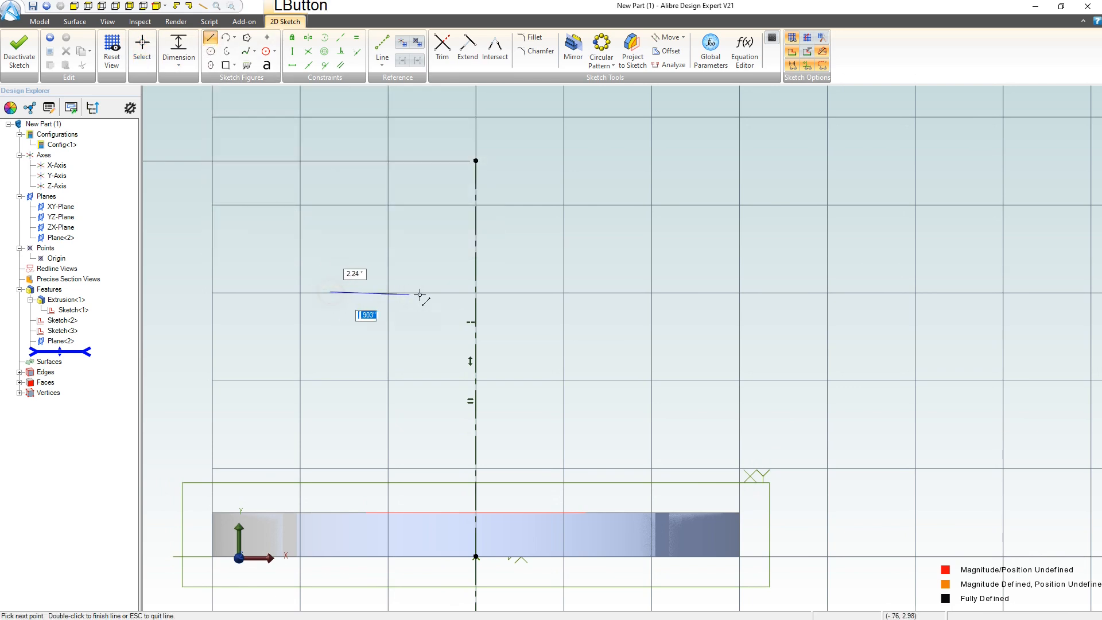
click(476, 290)
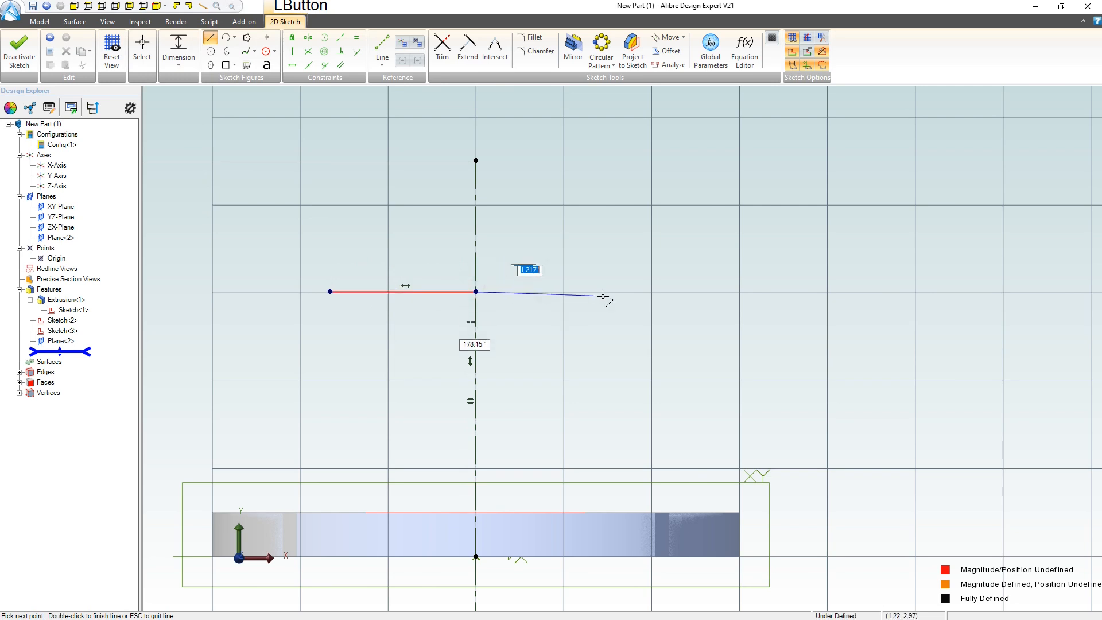
click(631, 293)
click(593, 193)
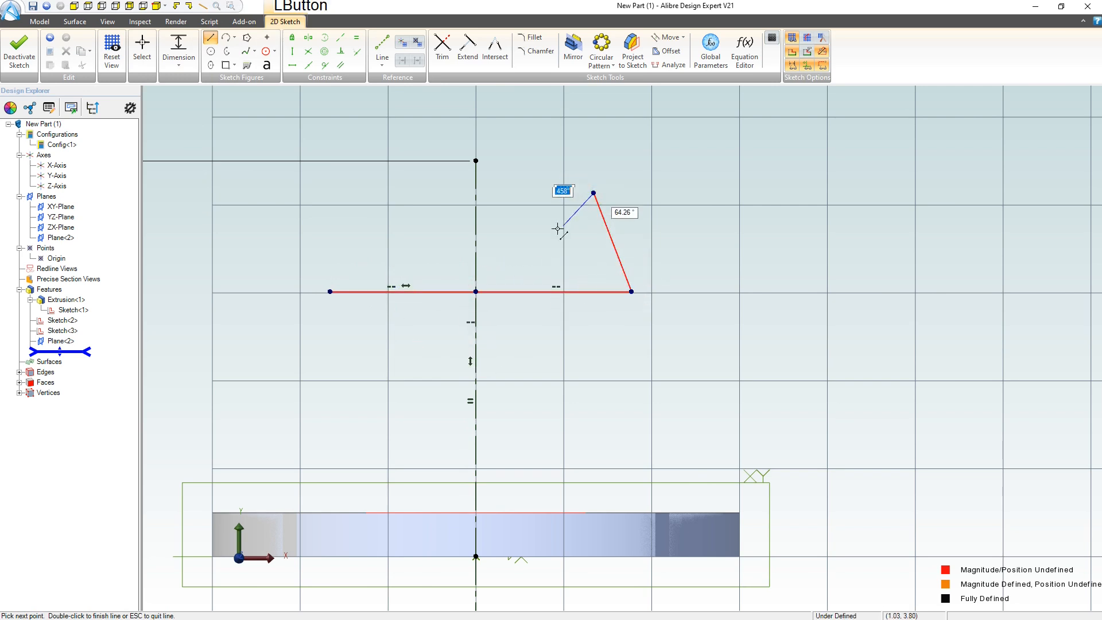
click(517, 248)
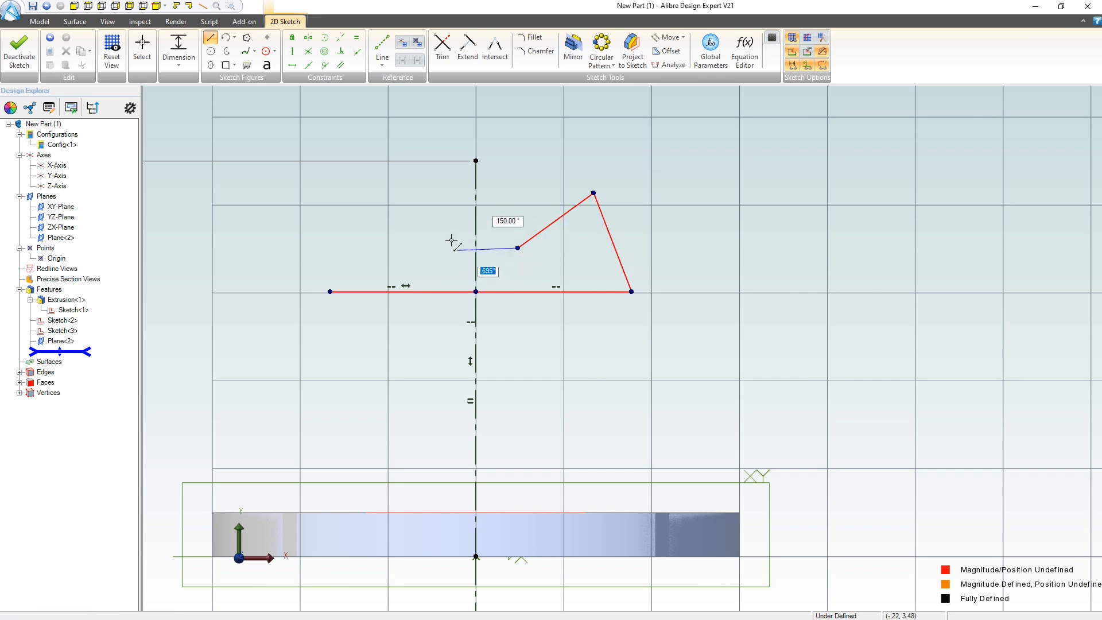
key(Escape)
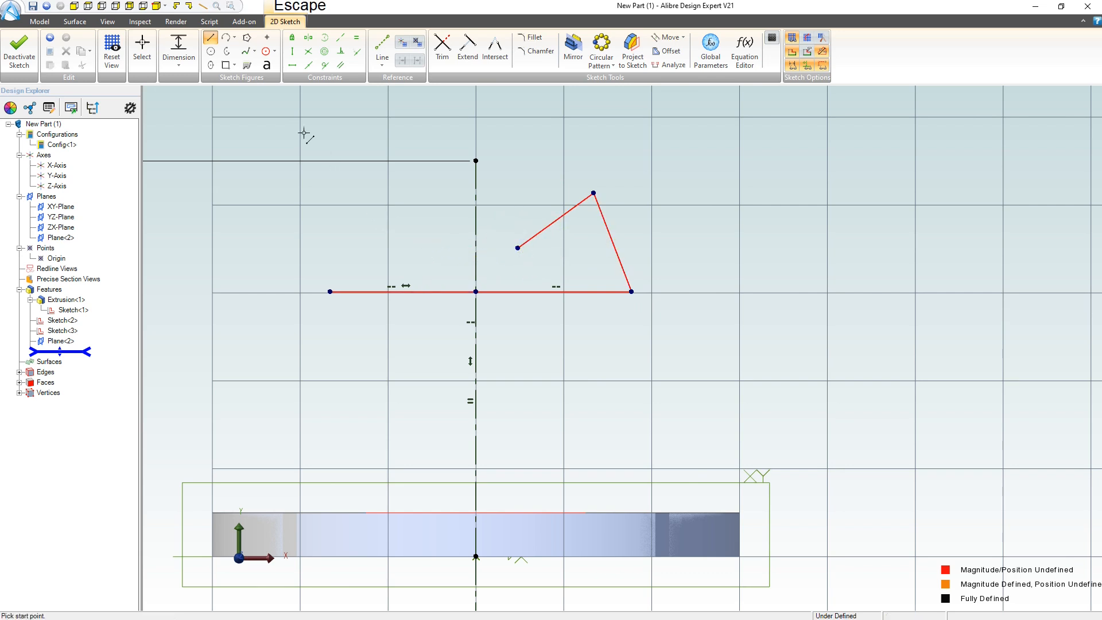
- Sketch a downward-bulging arc about 1 inch wide from the polyline's free end across the centreline, ending about 3.5 inches above the origin
click(225, 37)
click(518, 247)
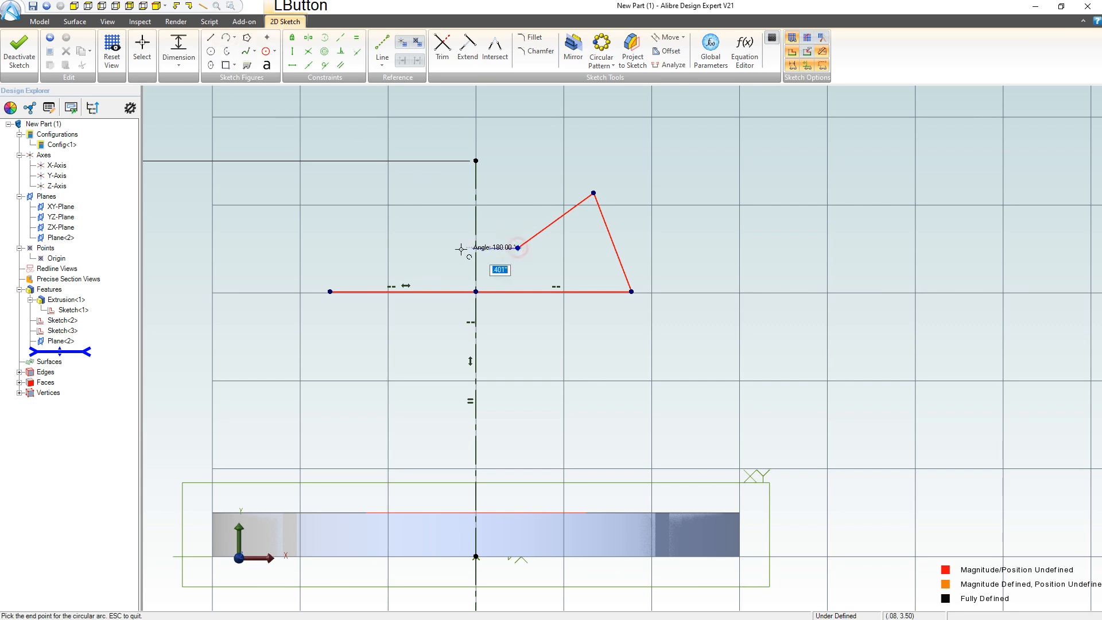
click(435, 248)
click(476, 270)
key(Escape)
- Close the profile with two lines from the arc's free end, rising to a left peak and falling to the left end of the base
click(211, 39)
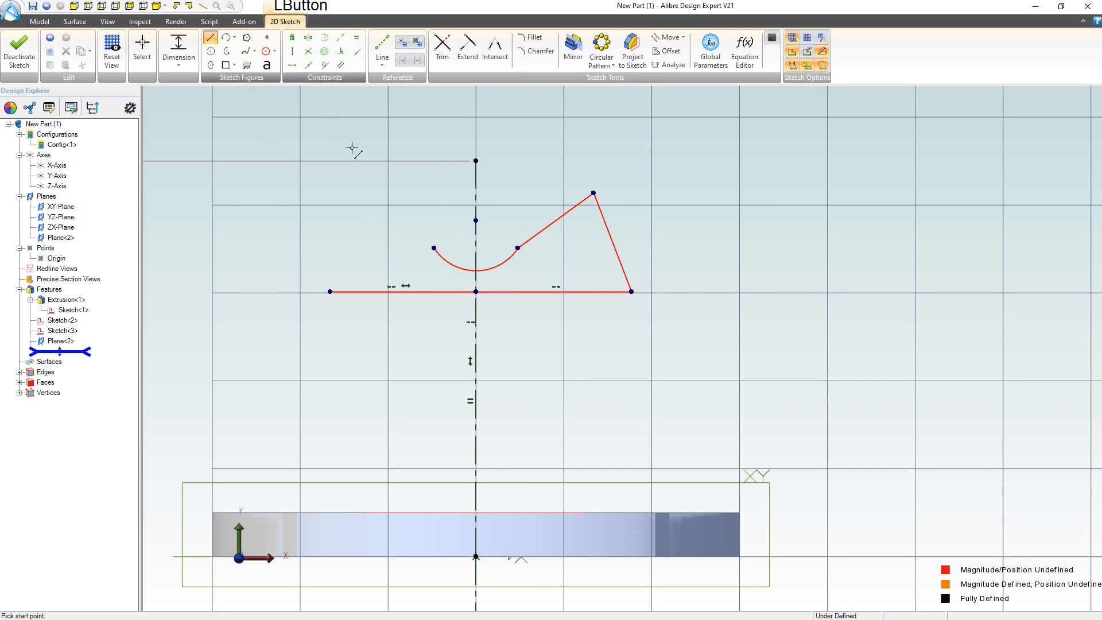
click(434, 248)
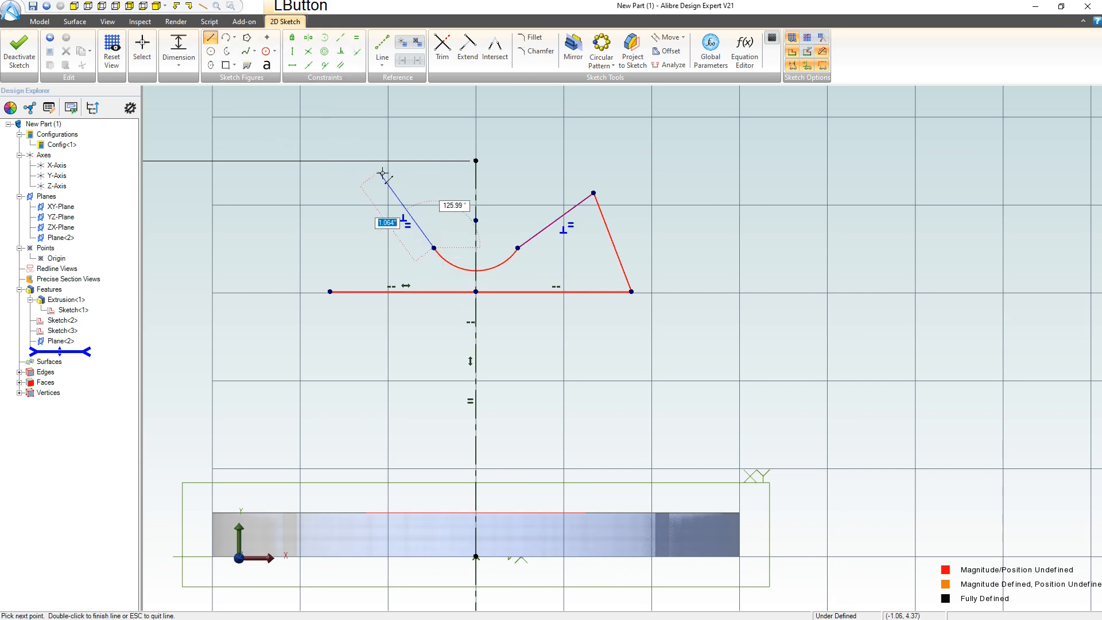
click(377, 181)
click(331, 291)
key(Escape)
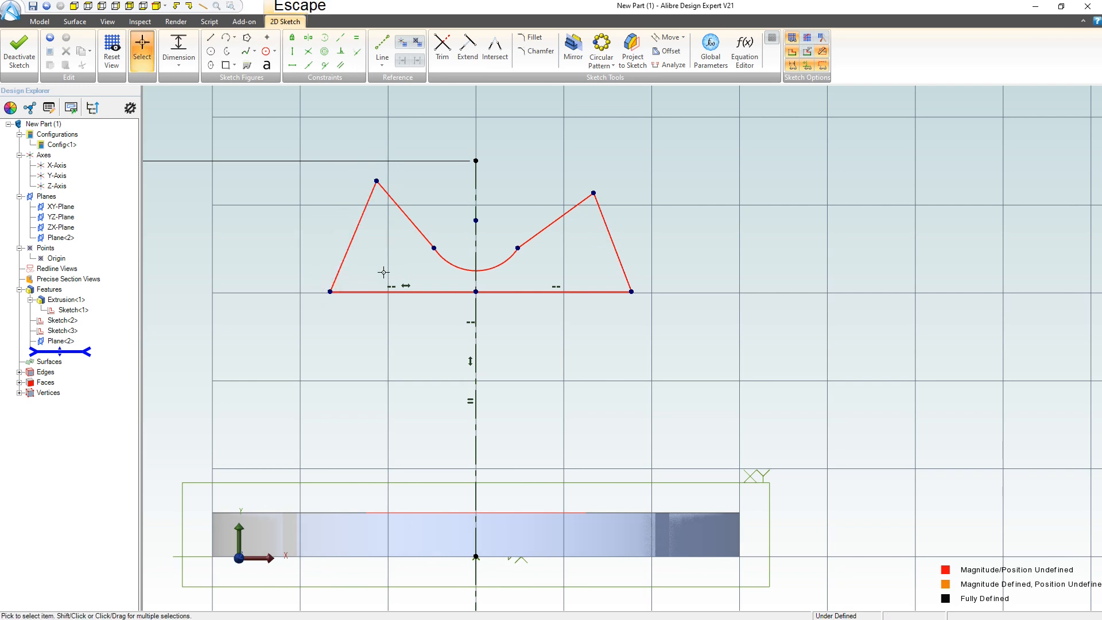
- Constrain the two halves of the horizontal base line to equal length
click(418, 292)
click(356, 37)
click(499, 292)
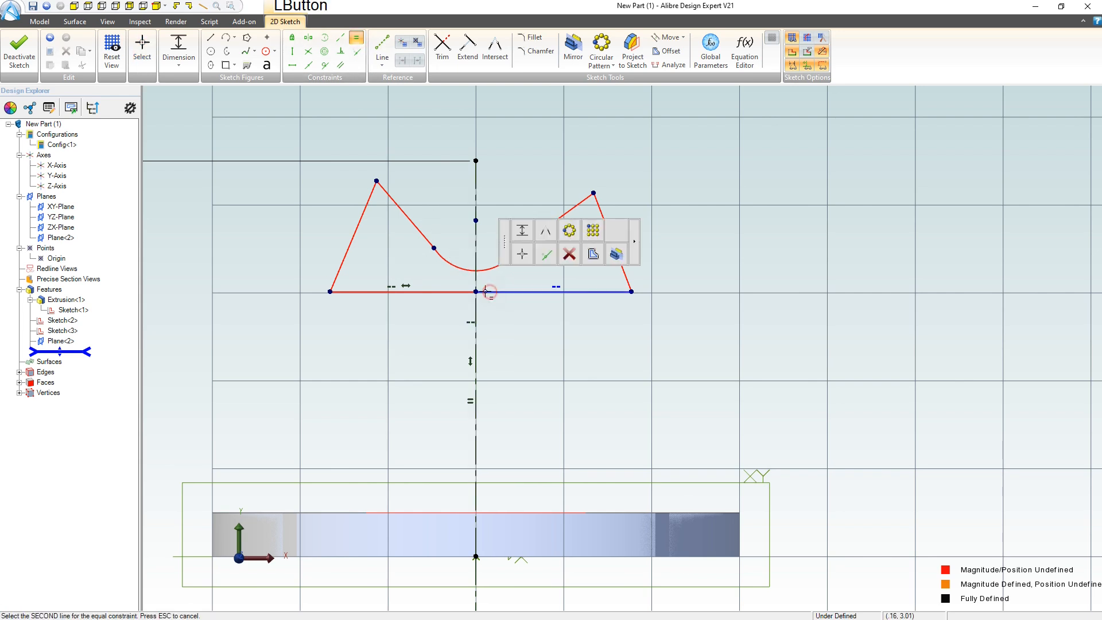
click(457, 292)
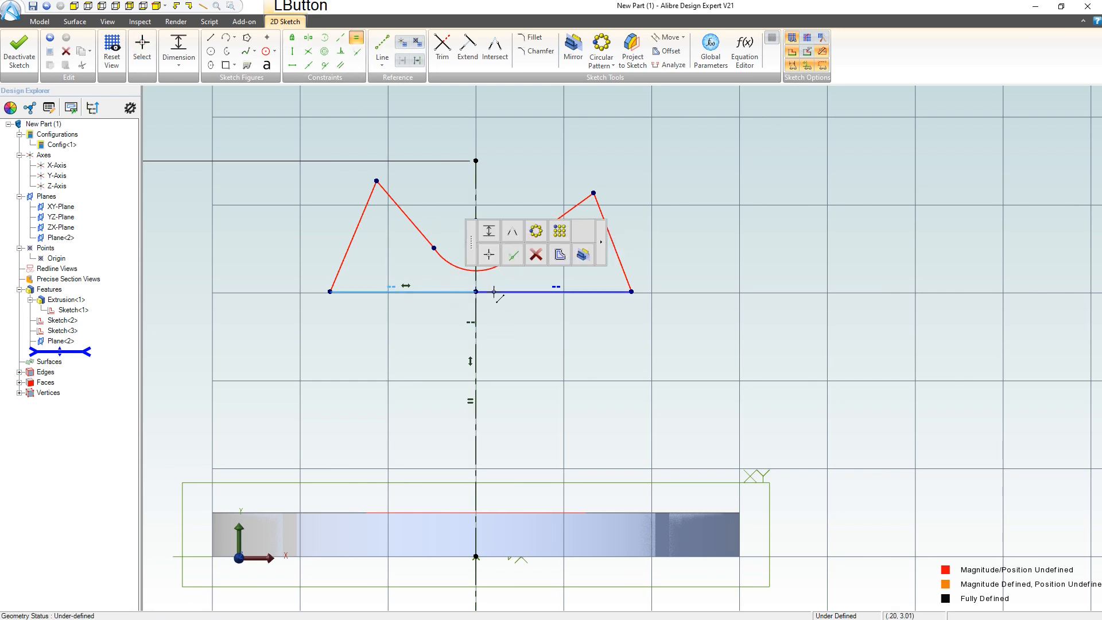
click(488, 292)
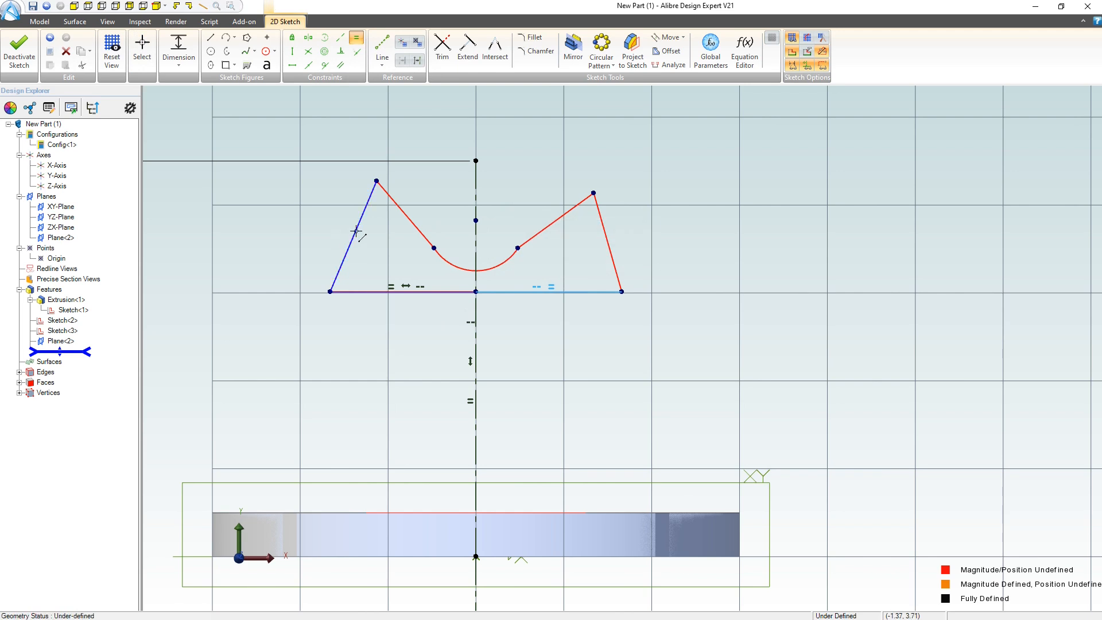
- Apply equal-length constraints to the pair of outer slanted lines and to the pair of inner slanted lines
click(377, 242)
click(355, 233)
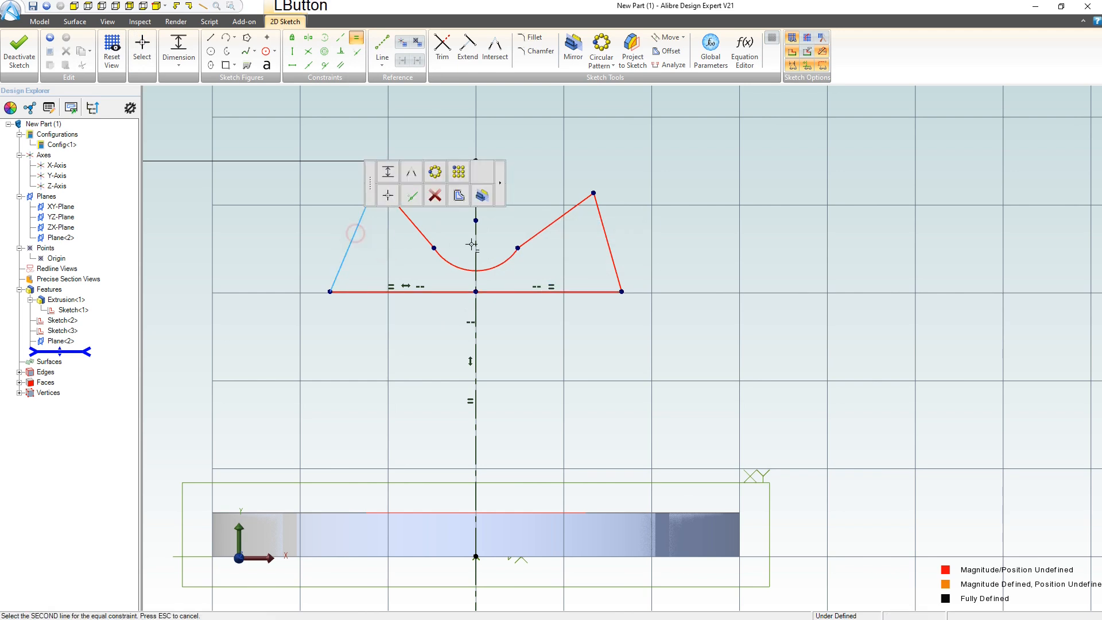
click(606, 235)
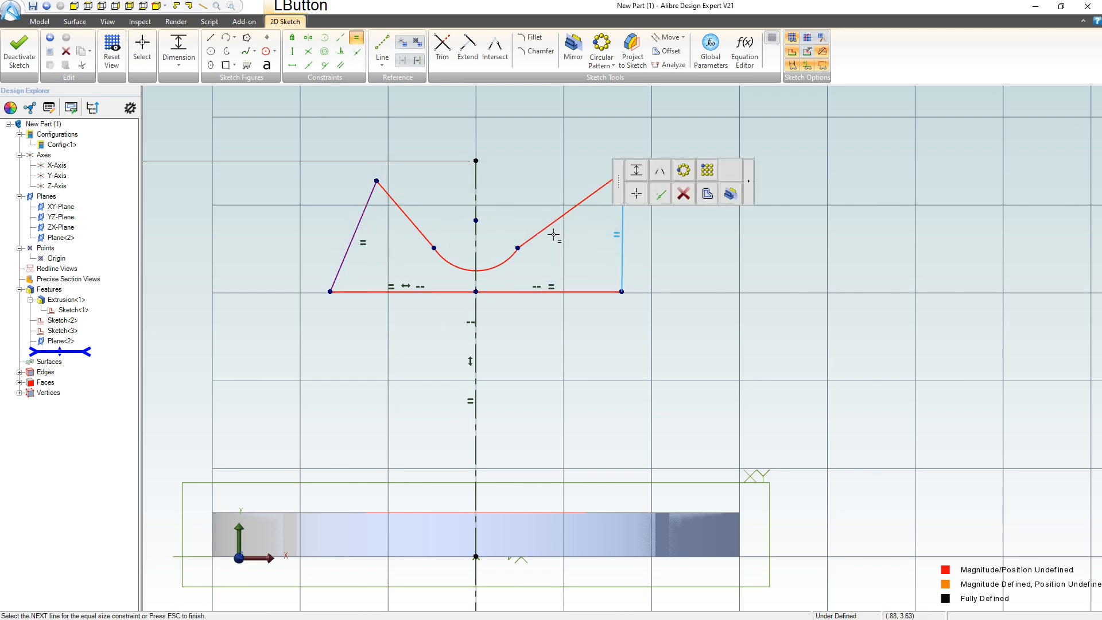
click(546, 198)
click(551, 225)
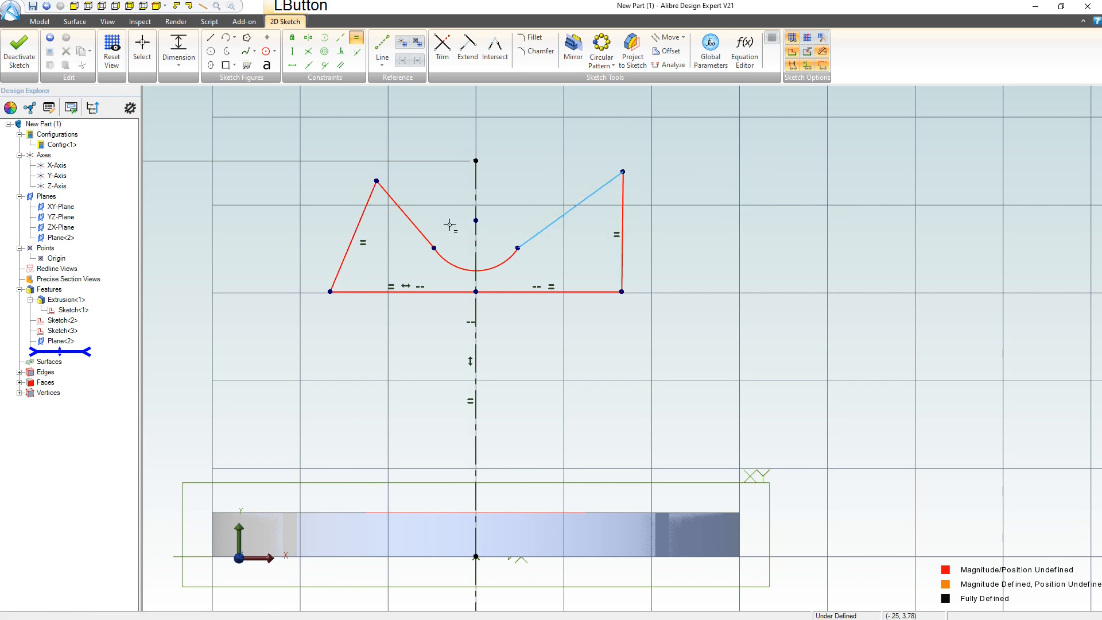
click(418, 232)
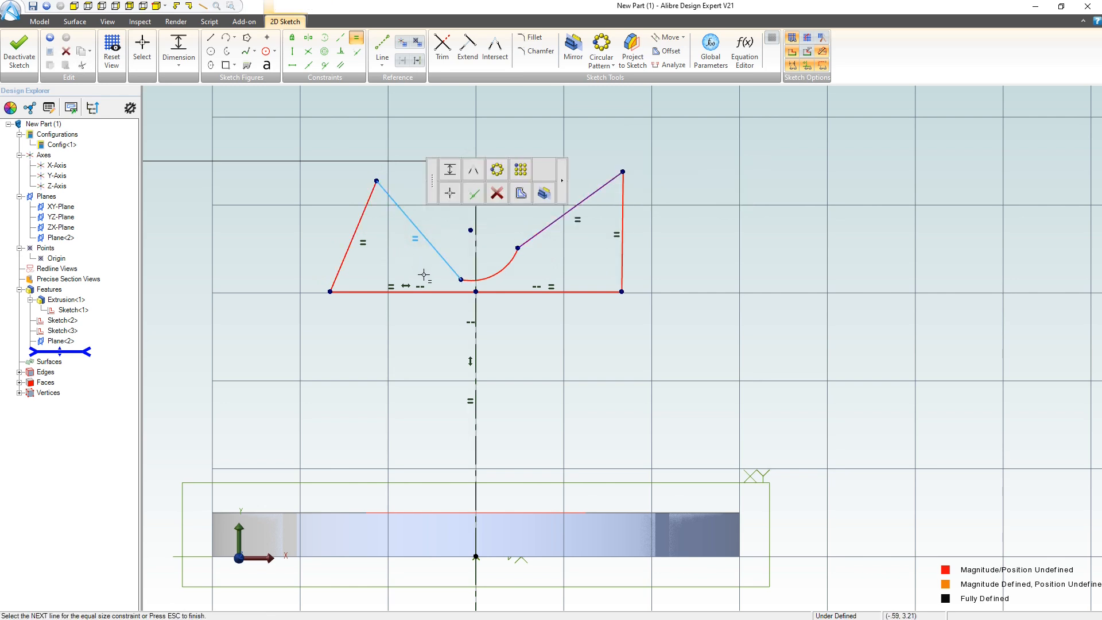
key(Escape)
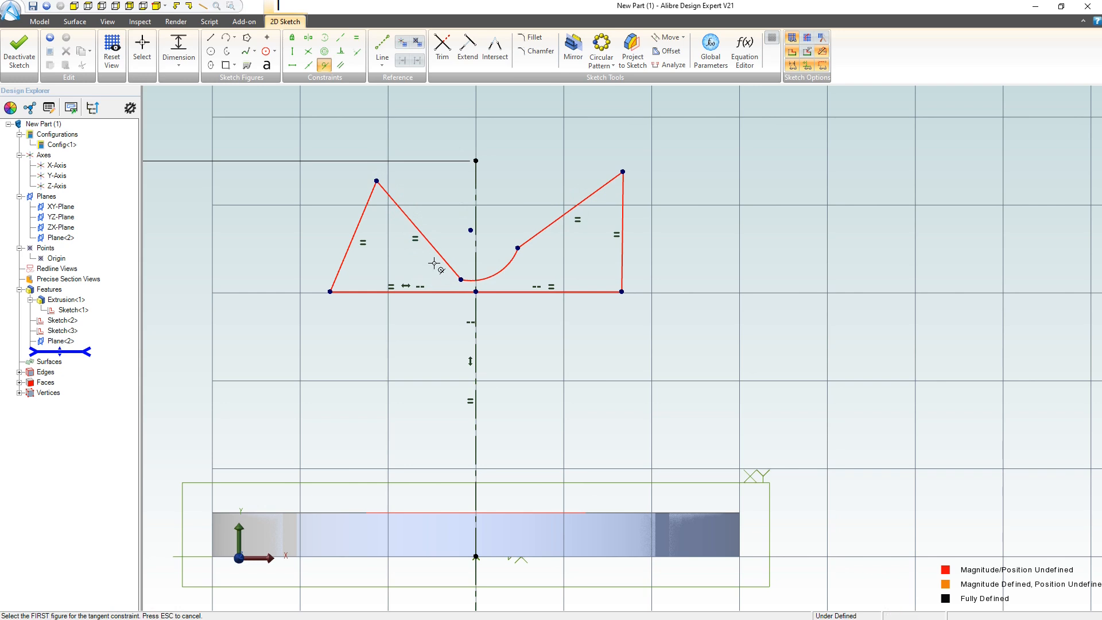
- Make the arc tangent to both inner slanted lines
click(484, 279)
click(485, 279)
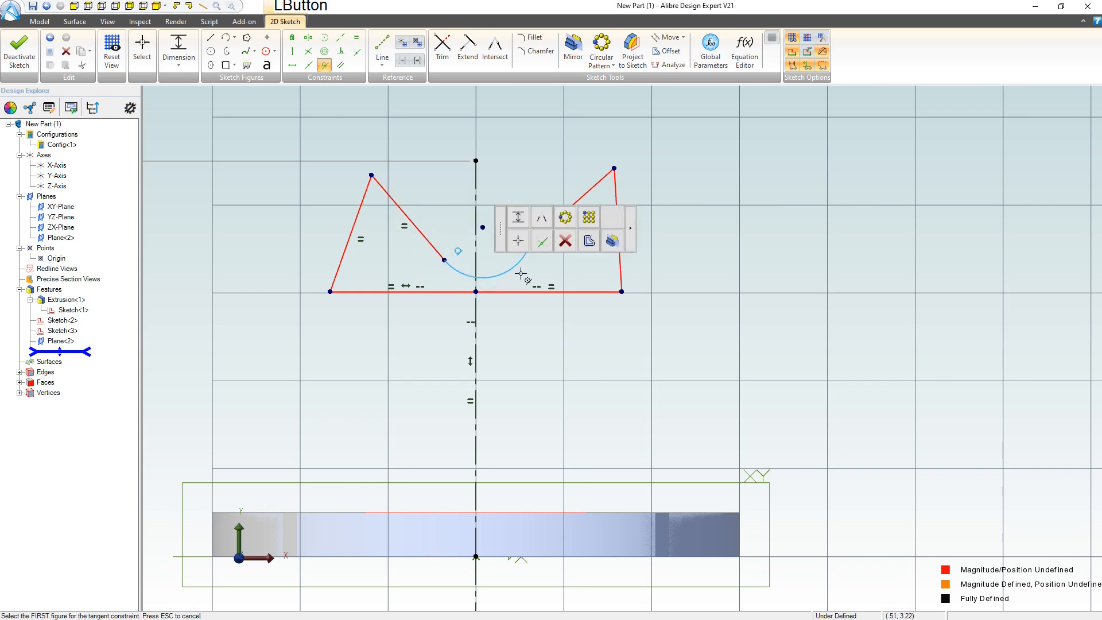
click(521, 273)
click(518, 265)
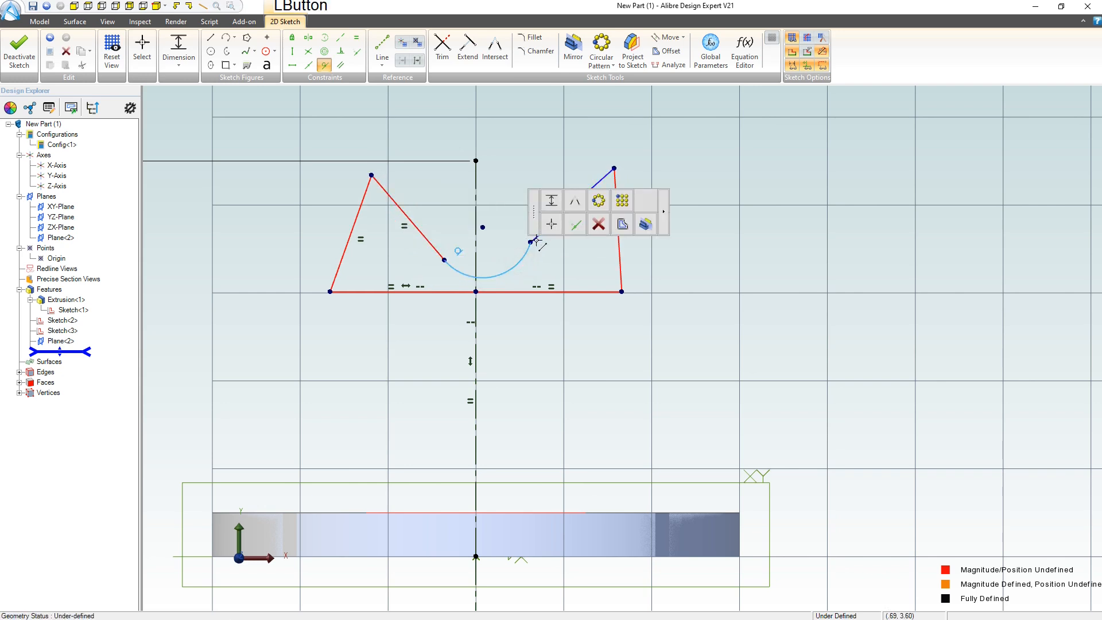
click(537, 239)
key(Escape)
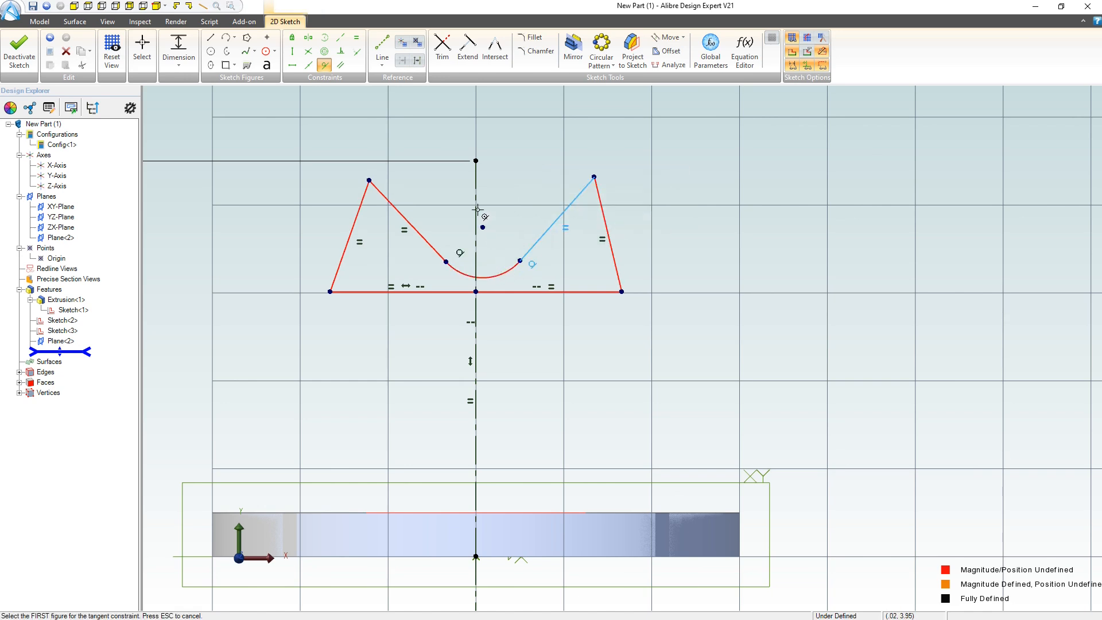
- Align the arc's centre point vertically with the origin using a vertical constraint
key(v)
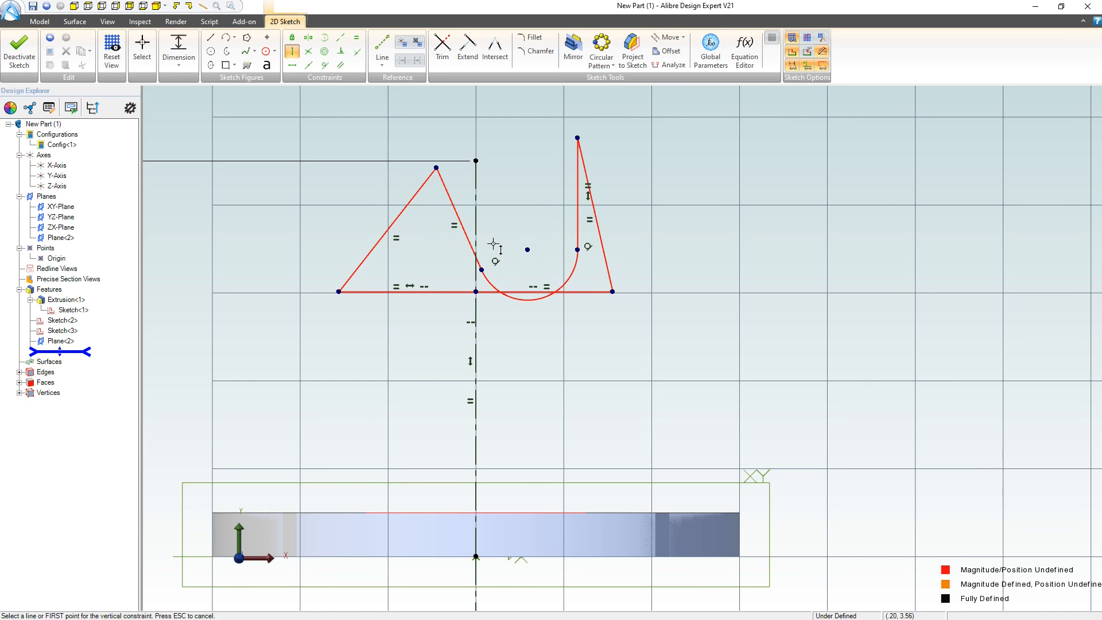
click(498, 223)
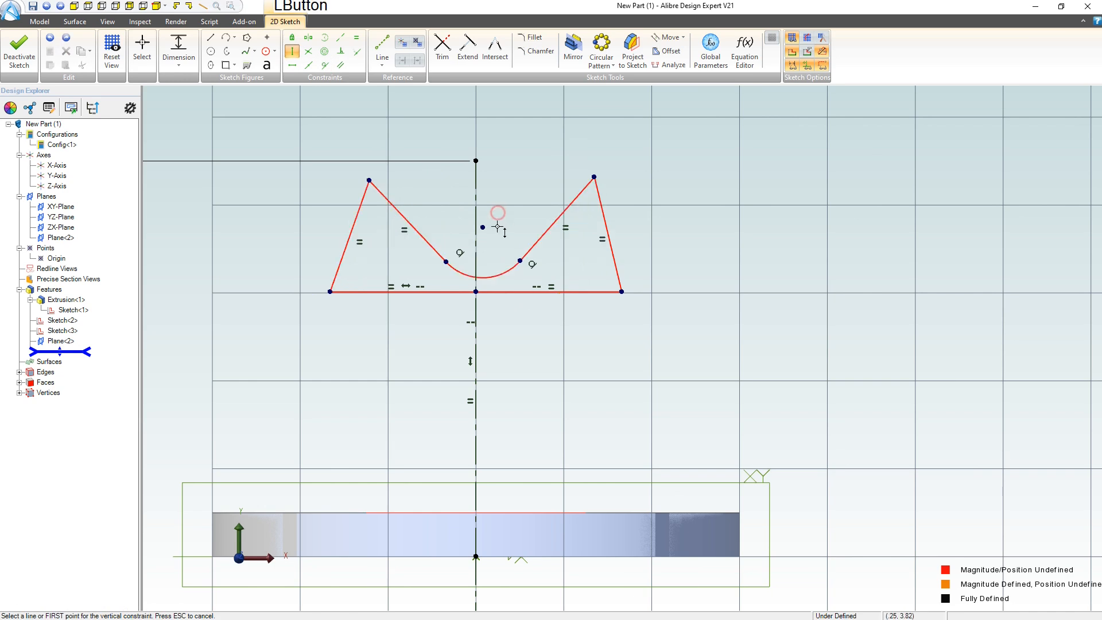
key(v)
click(482, 228)
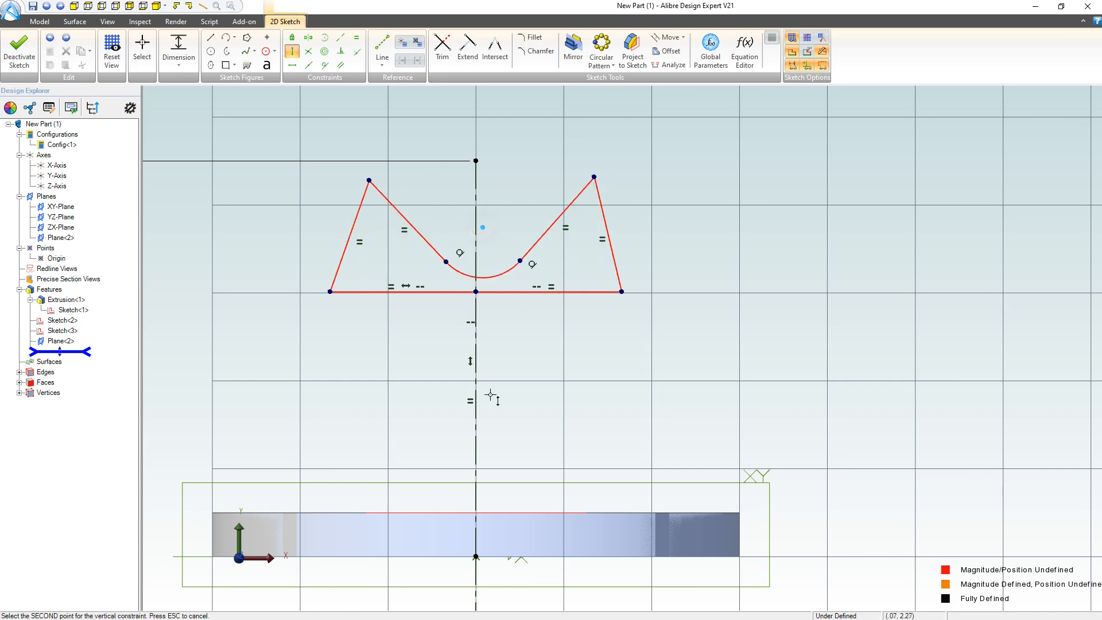
click(476, 557)
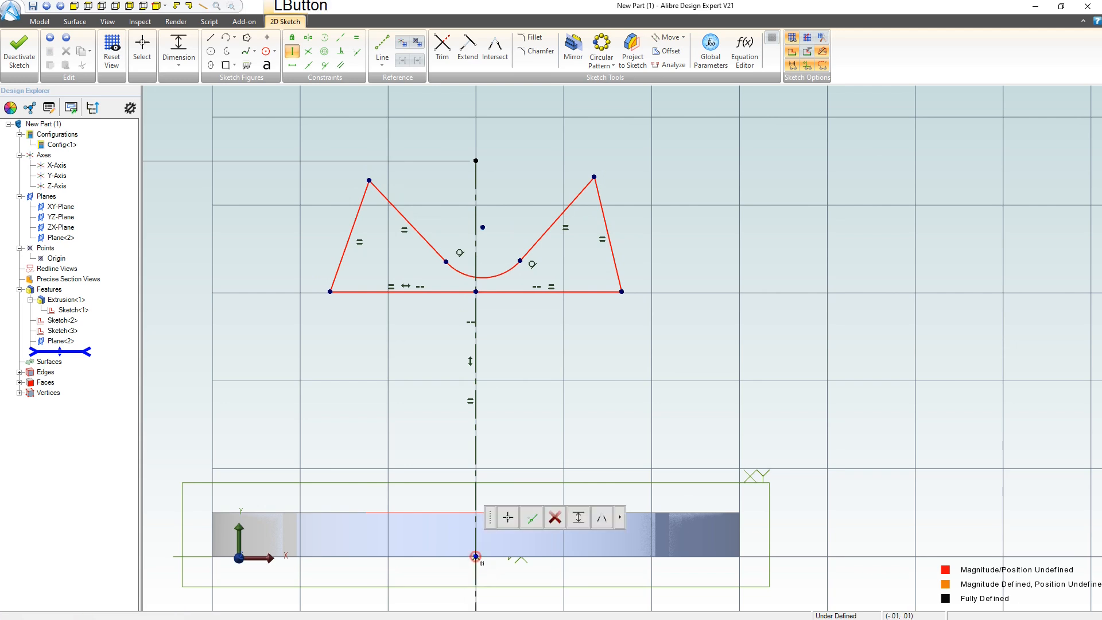
click(588, 180)
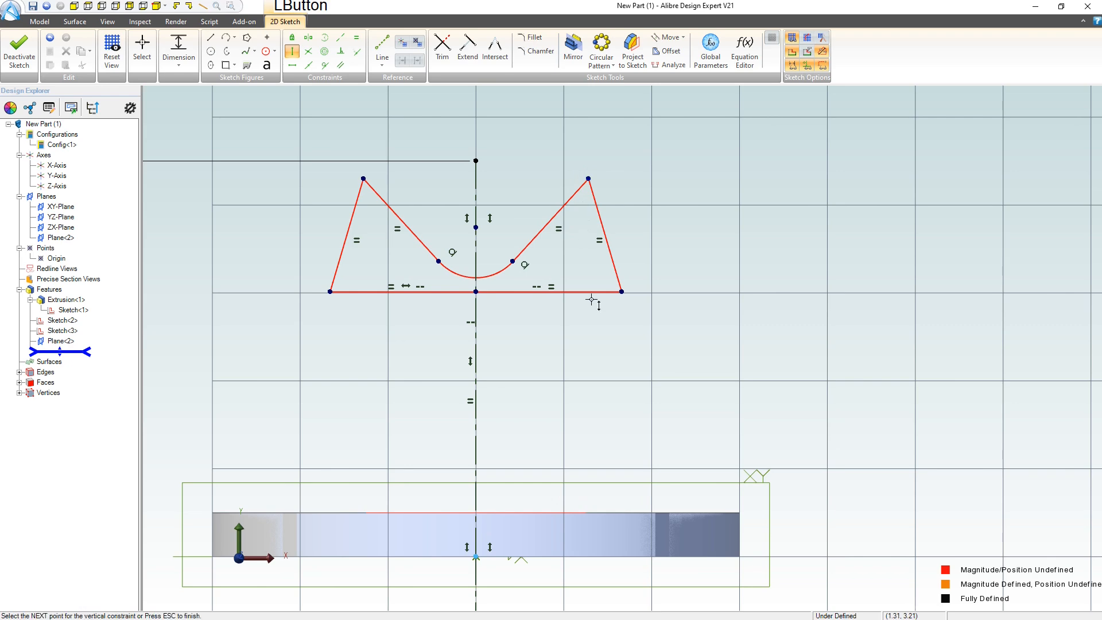
- Examine the profile sketch against the drilled disc in a 3D view, then return to the front view
right_drag(593, 327, 588, 351)
scroll(587, 347, down, 1)
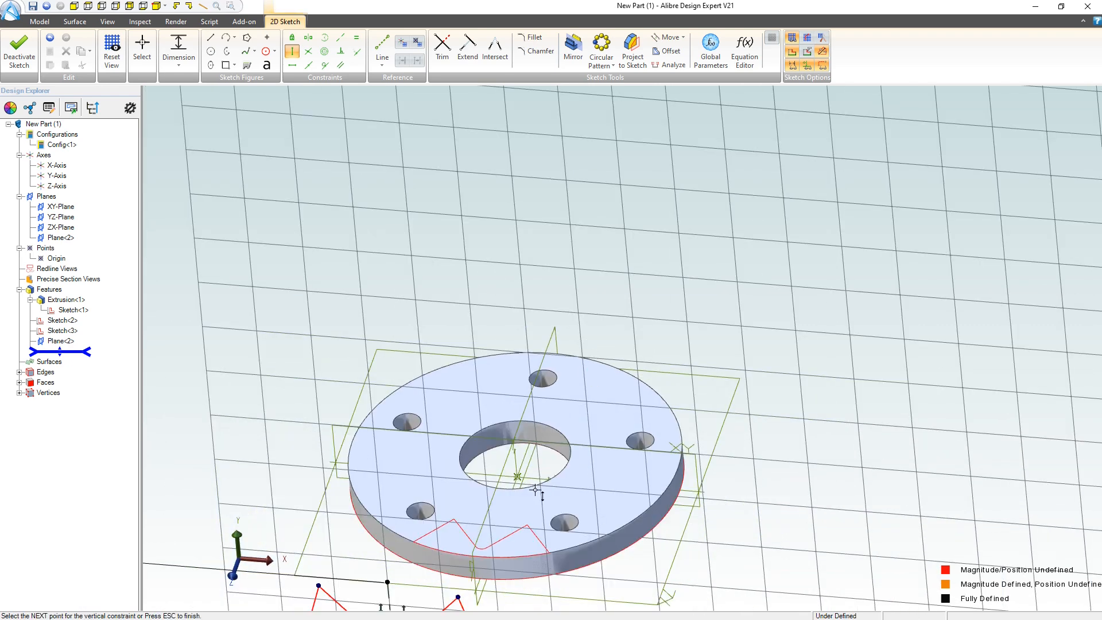
scroll(516, 551, down, 1)
scroll(478, 526, down, 1)
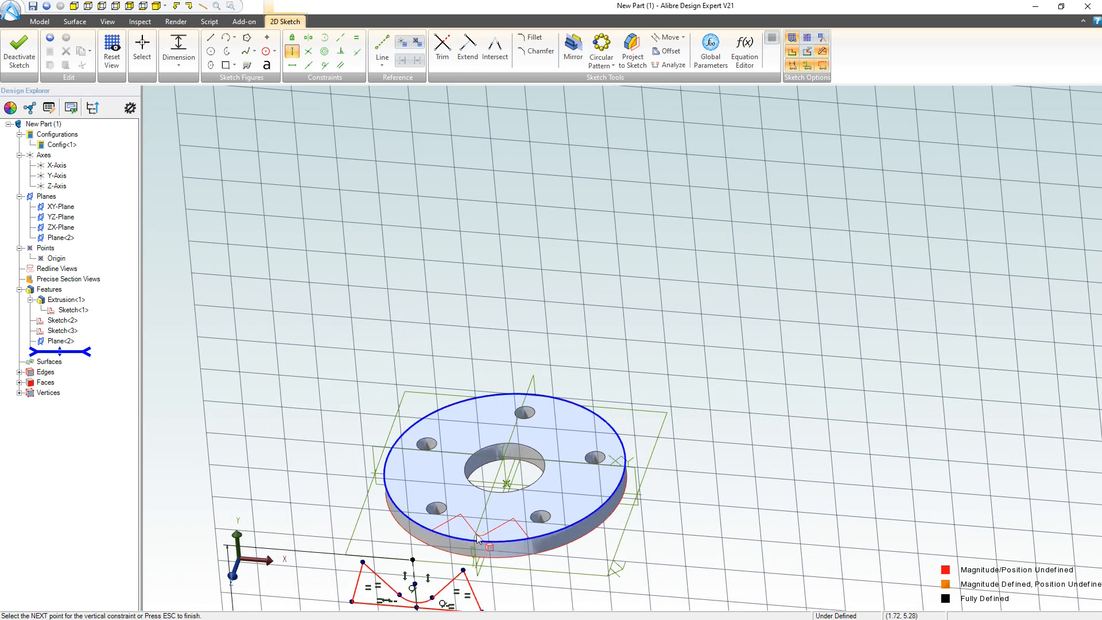
scroll(477, 524, down, 1)
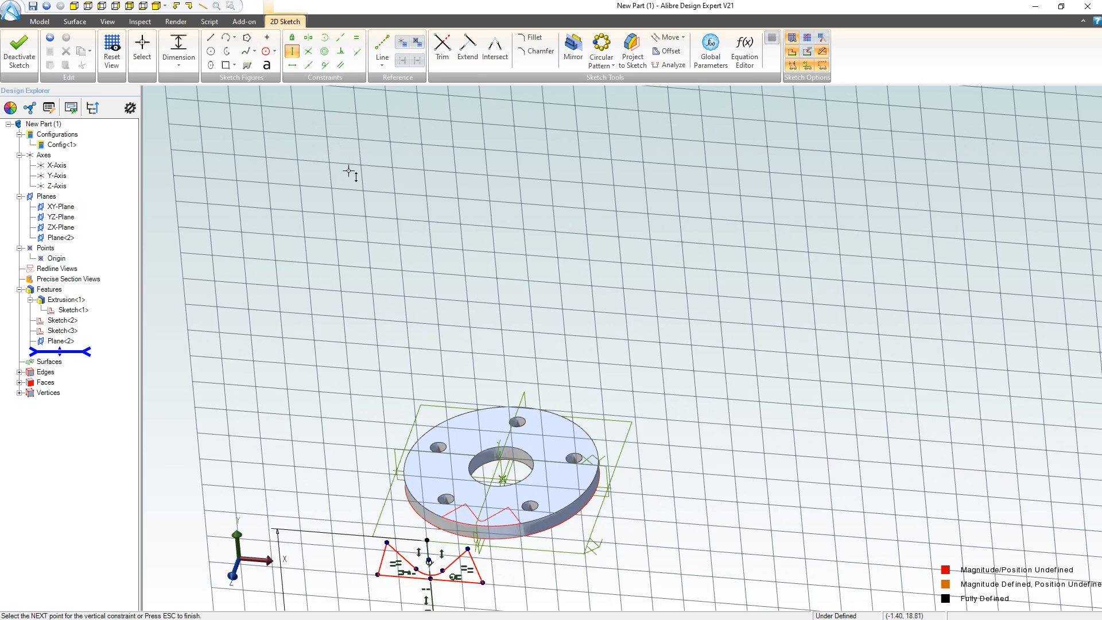
scroll(446, 218, down, 3)
scroll(449, 400, up, 4)
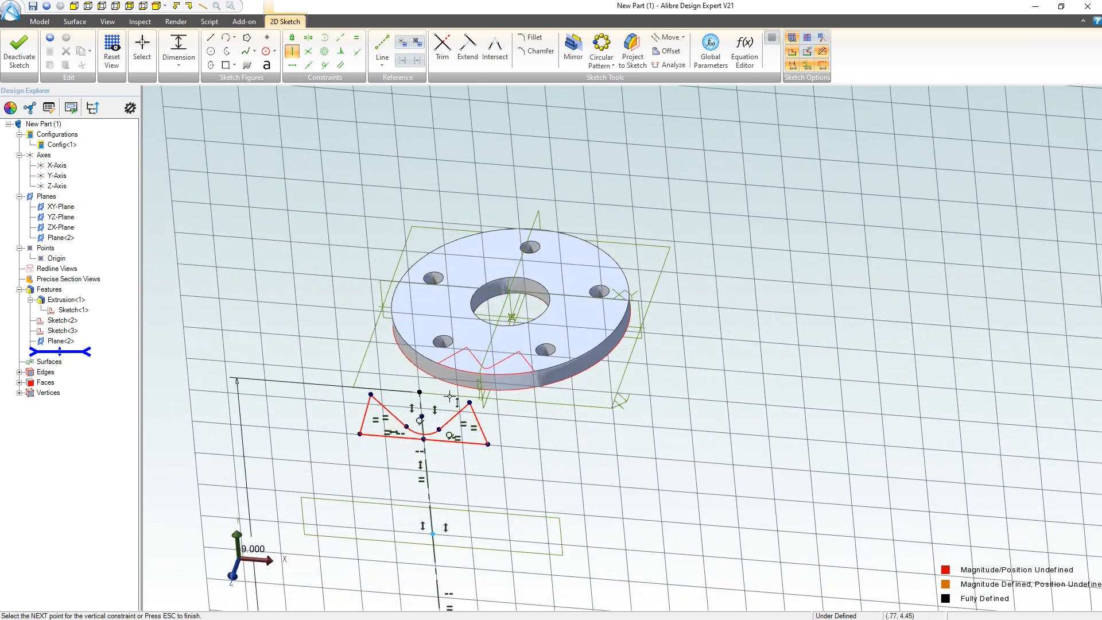
scroll(407, 426, up, 3)
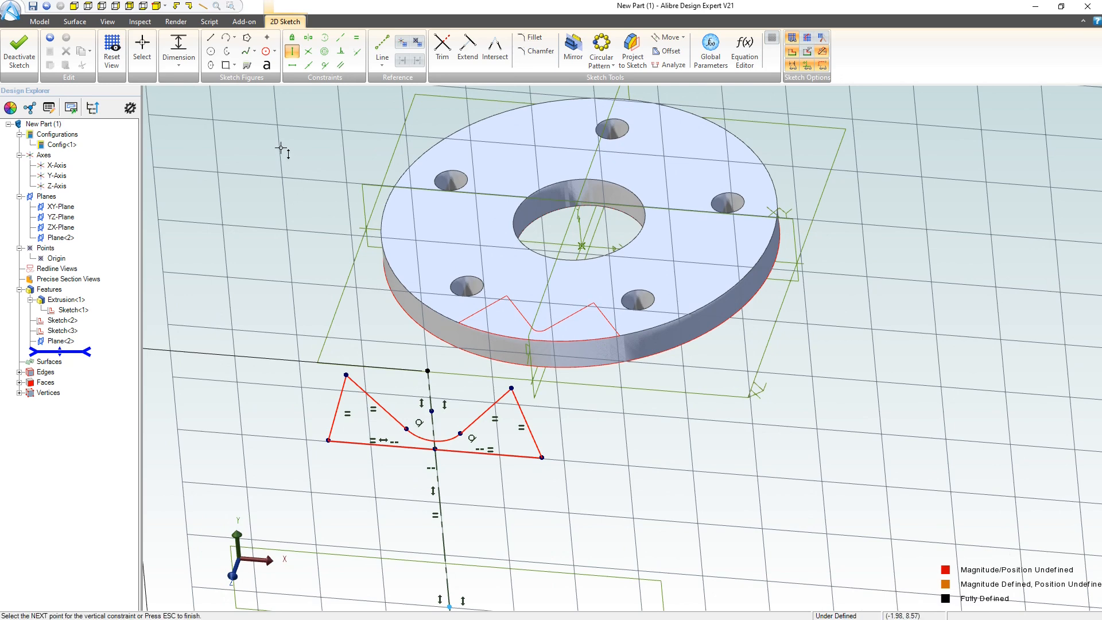
key(ctrl+s)
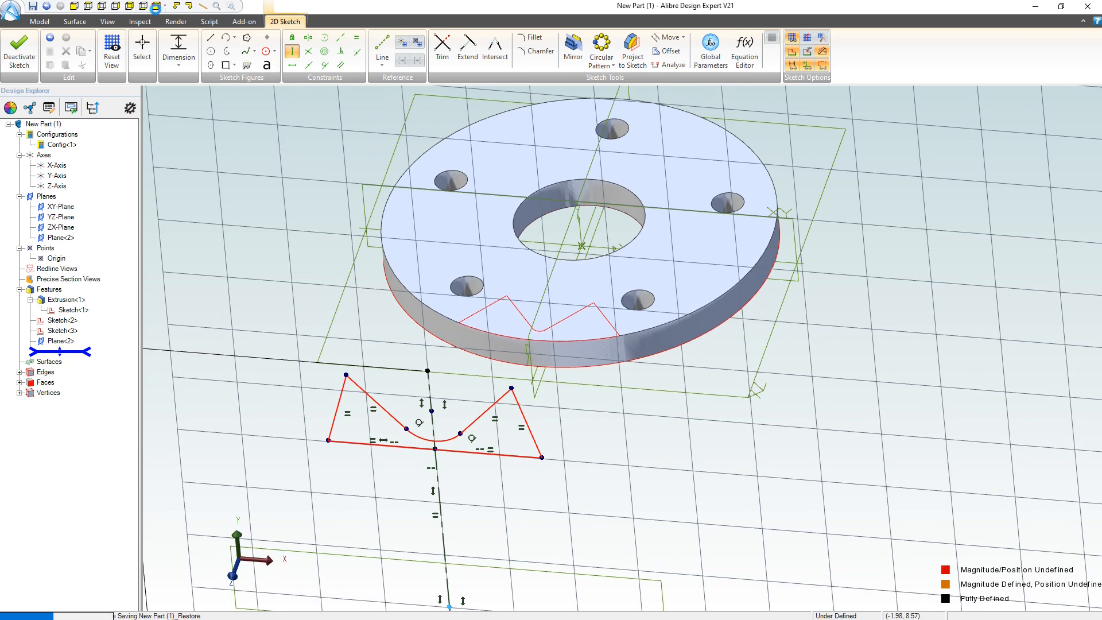
click(73, 7)
scroll(655, 229, up, 5)
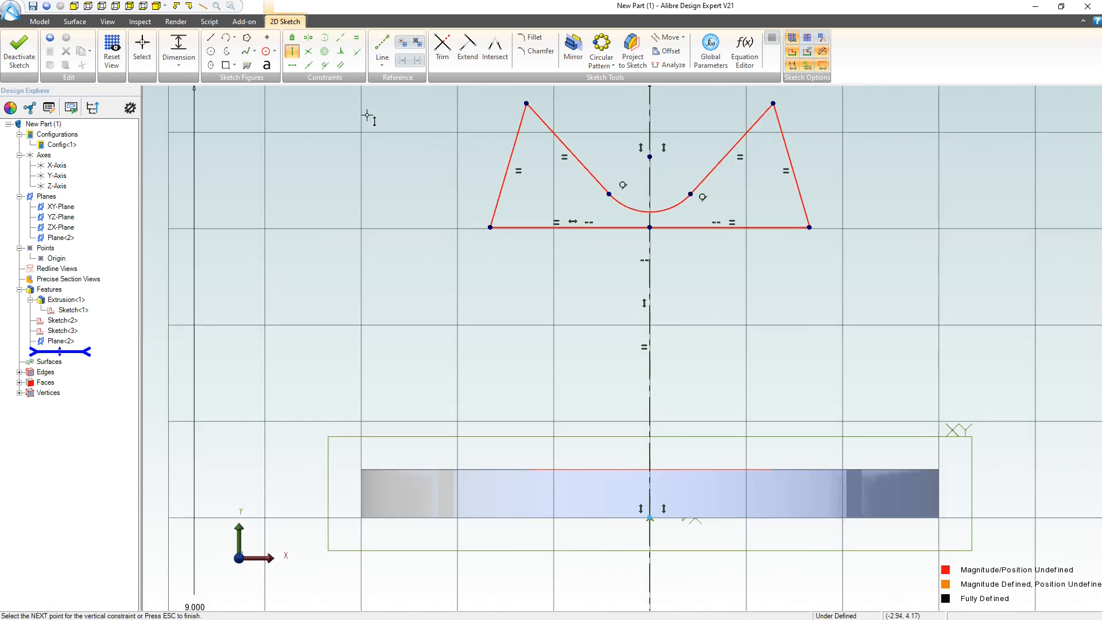
- Dimension the right half of the profile's base line as 2 inches
click(178, 48)
click(685, 227)
key(Escape)
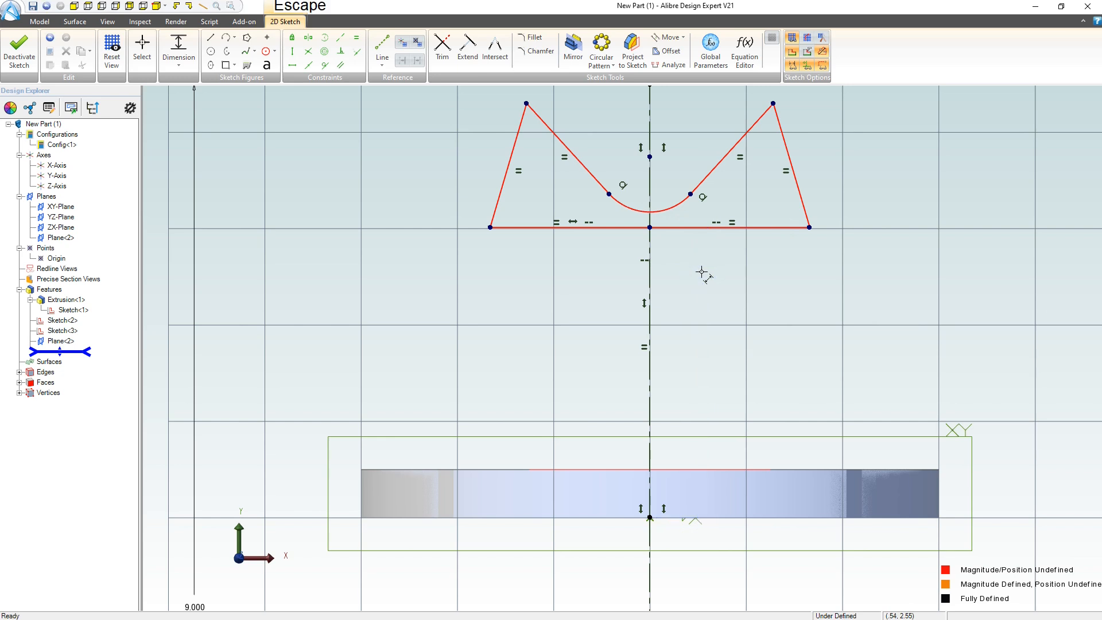
click(179, 47)
click(676, 232)
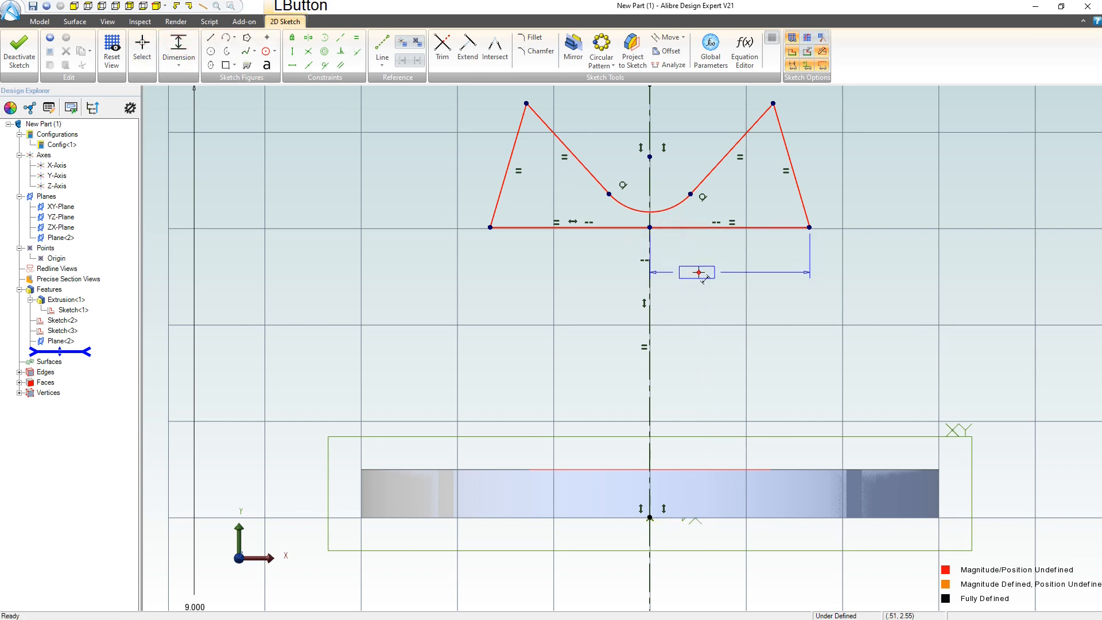
click(744, 285)
text(2)
key(Return)
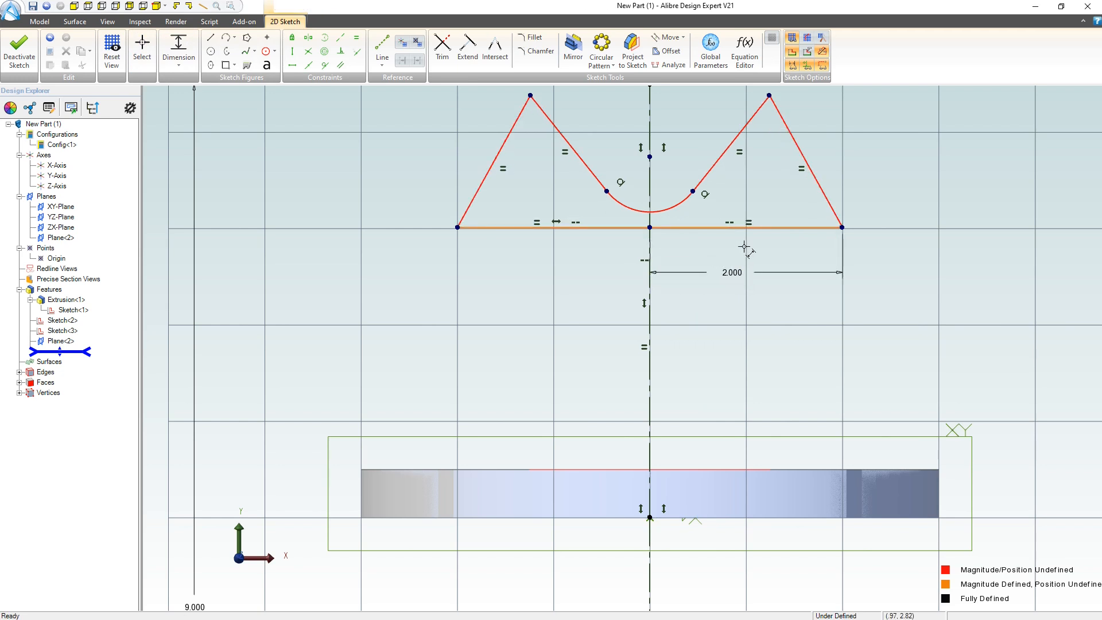
- Dimension the vertical distance between the right peak and the right base corner as 1 inch
click(770, 96)
click(842, 227)
click(904, 181)
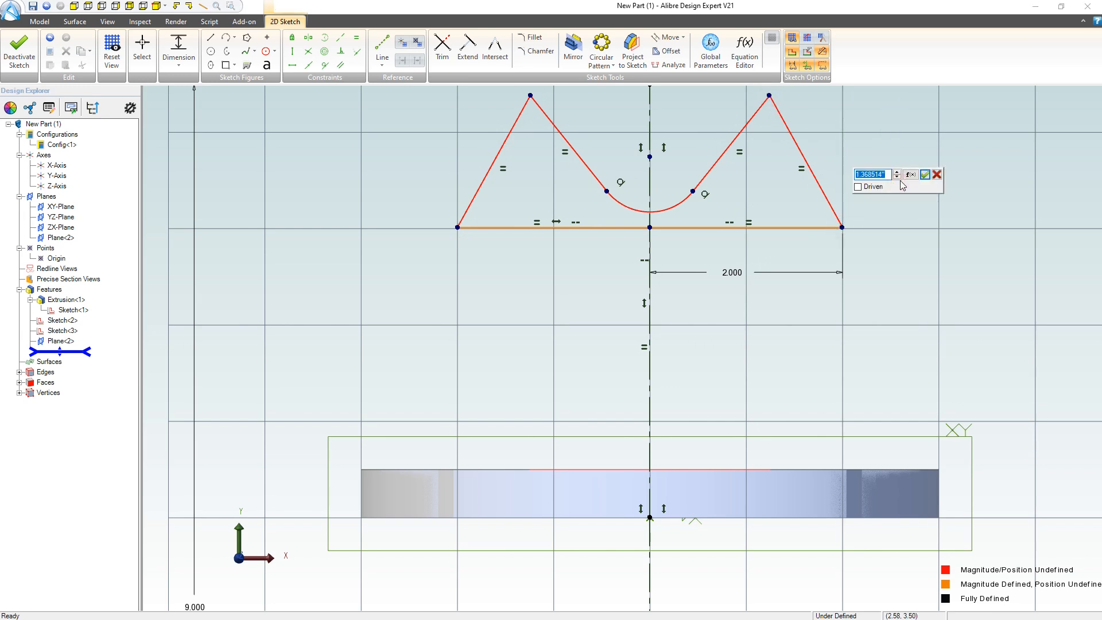
text(1)
key(Return)
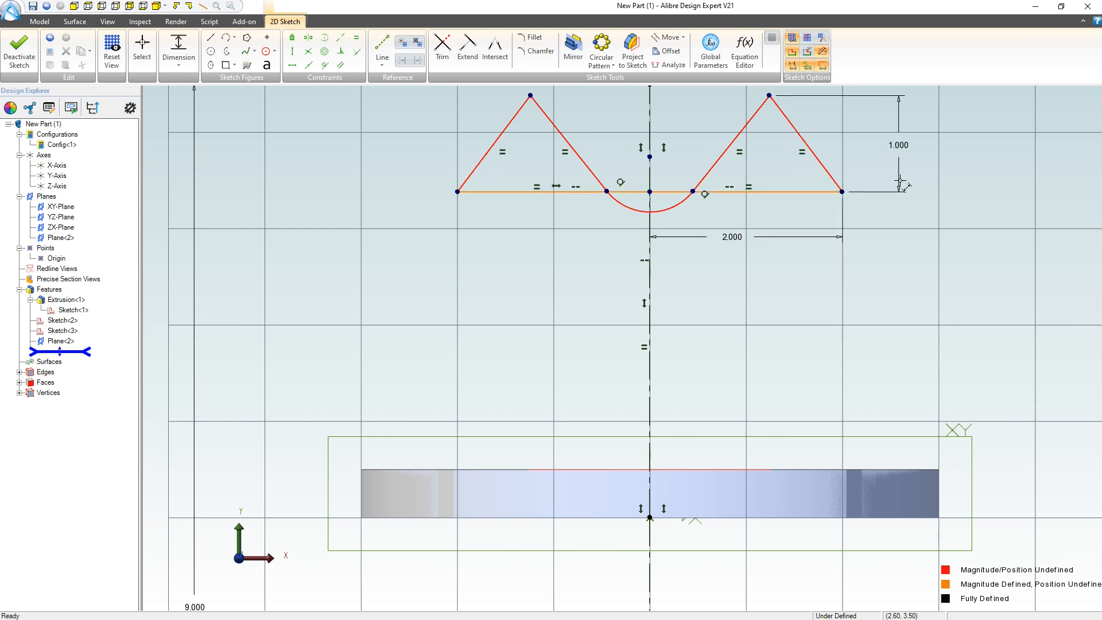
key(Escape)
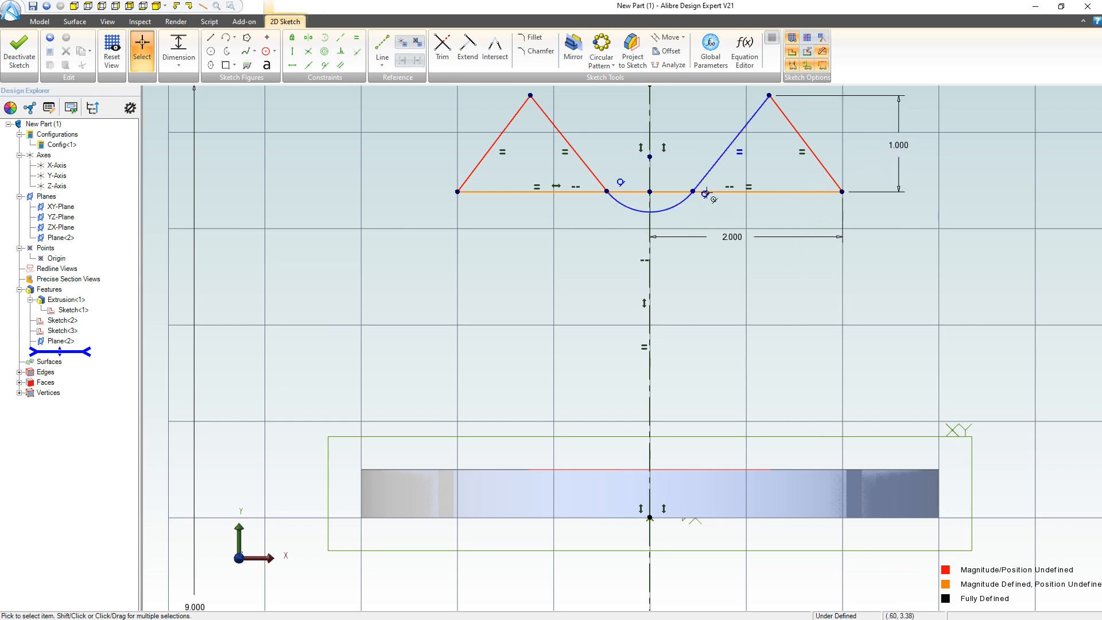
- Move the arc's right endpoint upward so the whole arc lies above the base line, and select the arc
drag(693, 191, 701, 149)
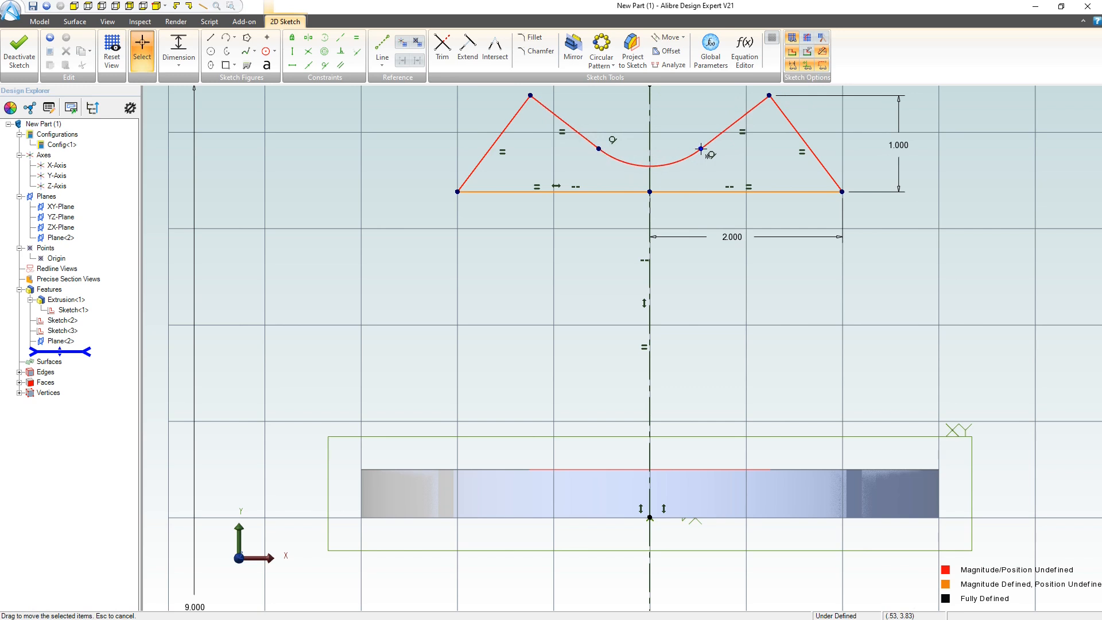
click(634, 162)
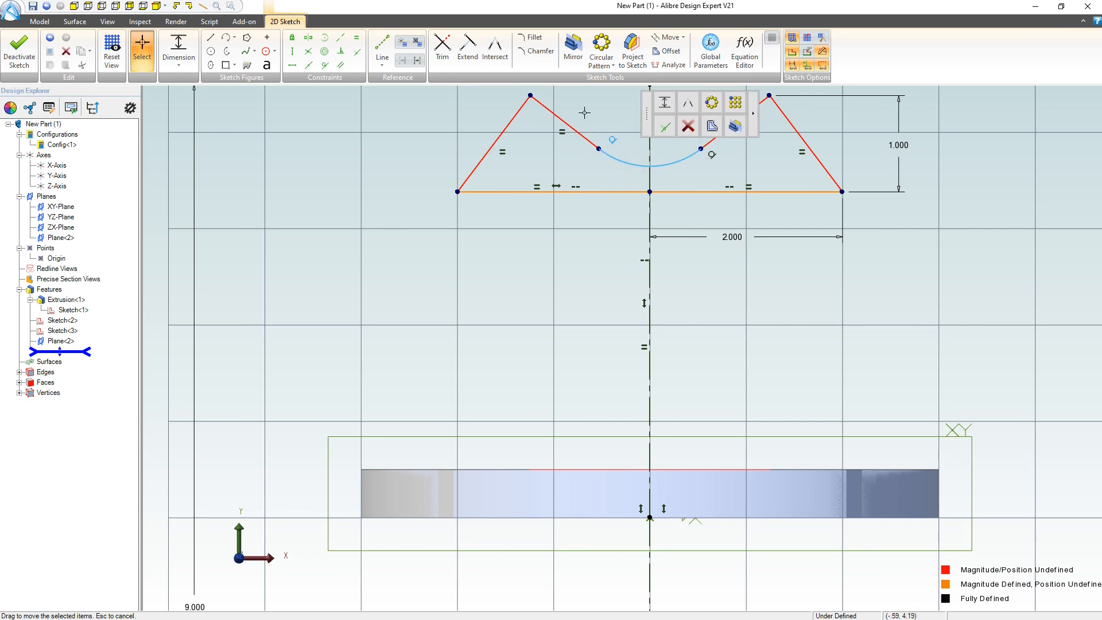
- Dimension the radius of the profile's tangent arc as 1 inch
click(628, 150)
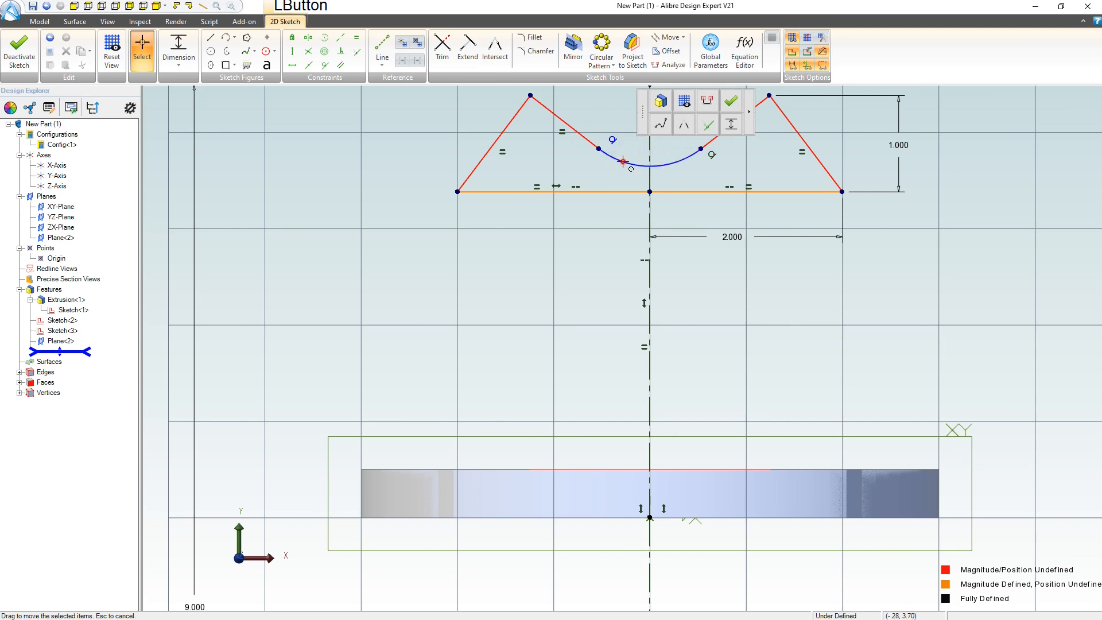
key(d)
click(650, 139)
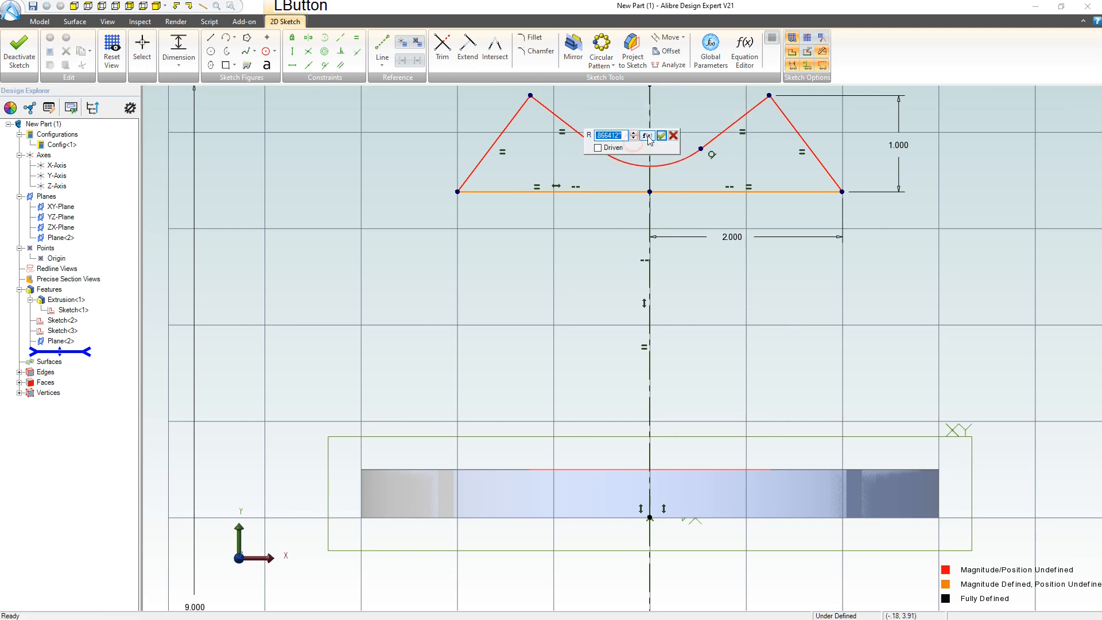
text(1)
key(KP_Enter)
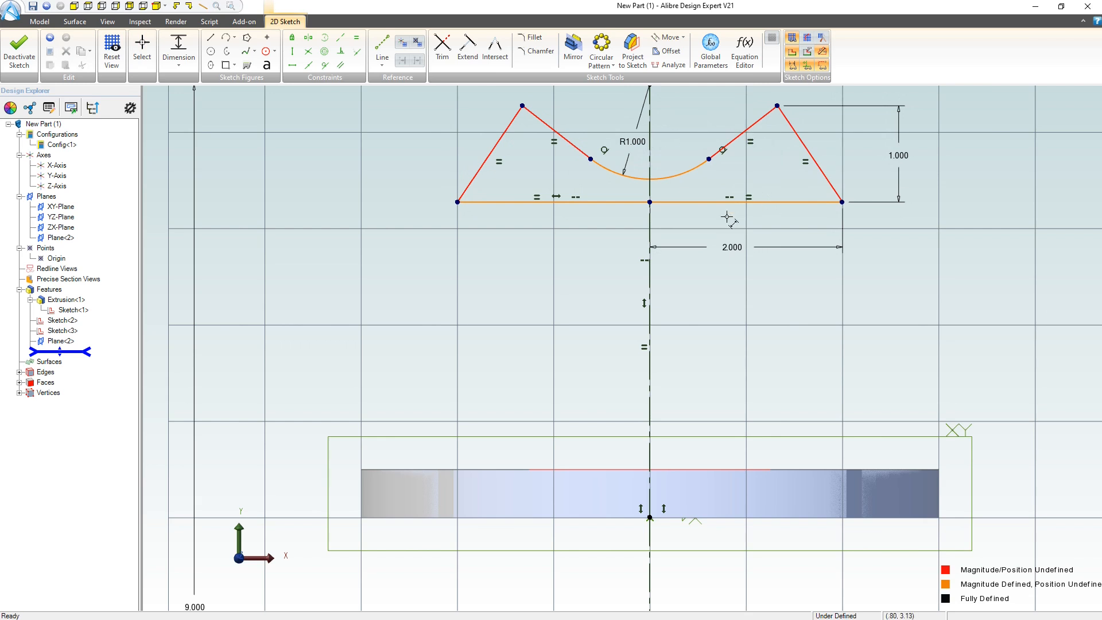
- Dimension the vertical distance between the base line's midpoint and the origin as 3 inches
scroll(727, 217, down, 3)
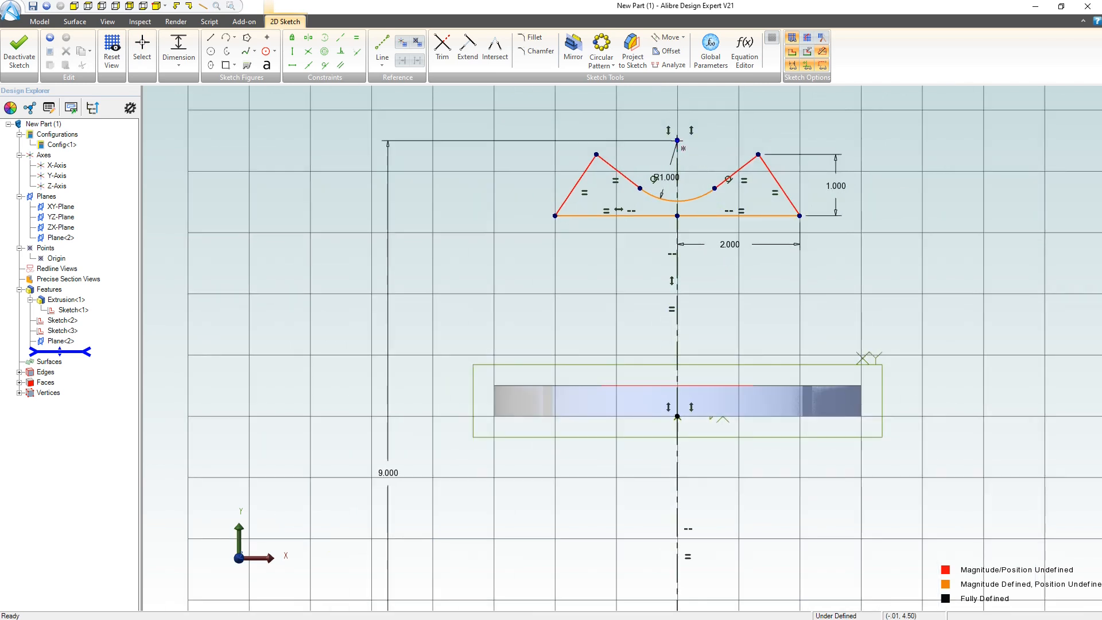
click(677, 216)
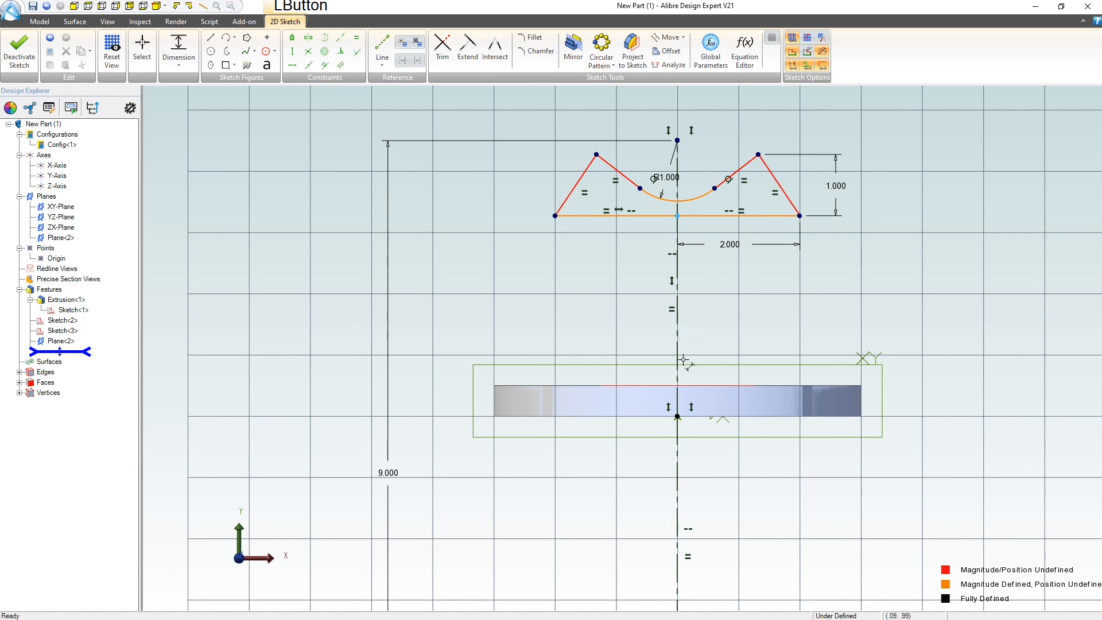
click(678, 417)
click(775, 317)
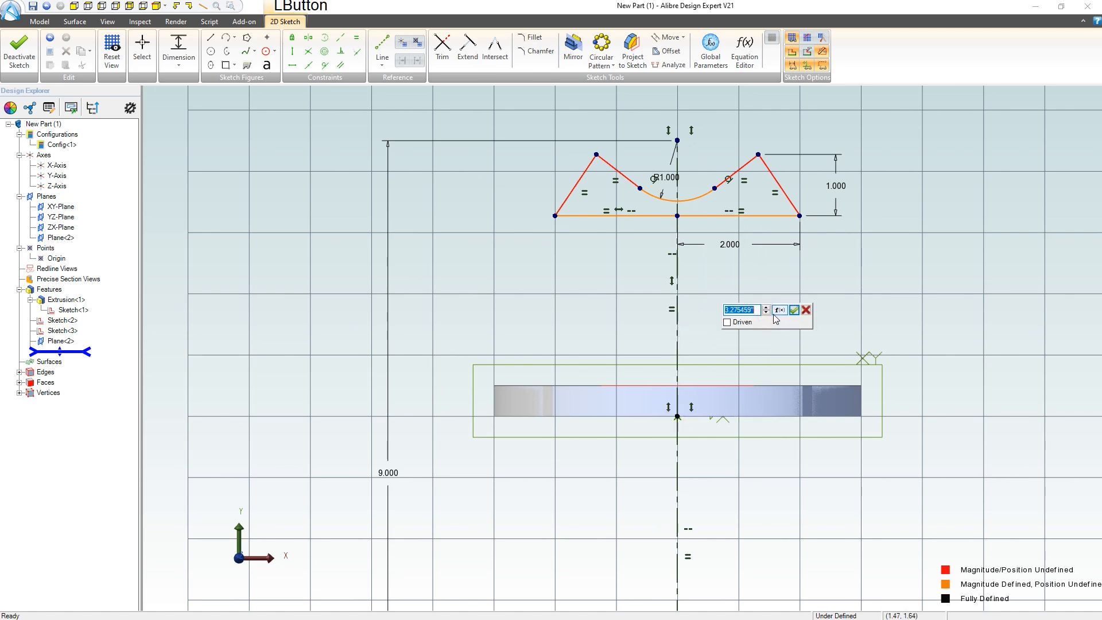
text(3)
key(KP_Enter)
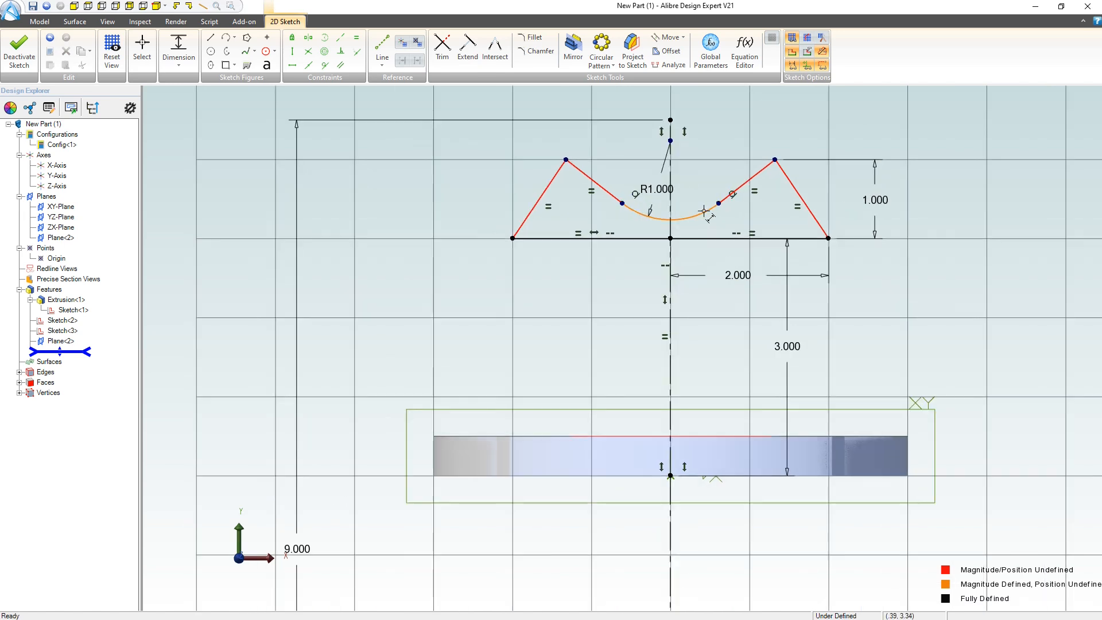
- Dimension the angle between the profile's two outer slanted lines as 90 degrees
scroll(757, 218, up, 2)
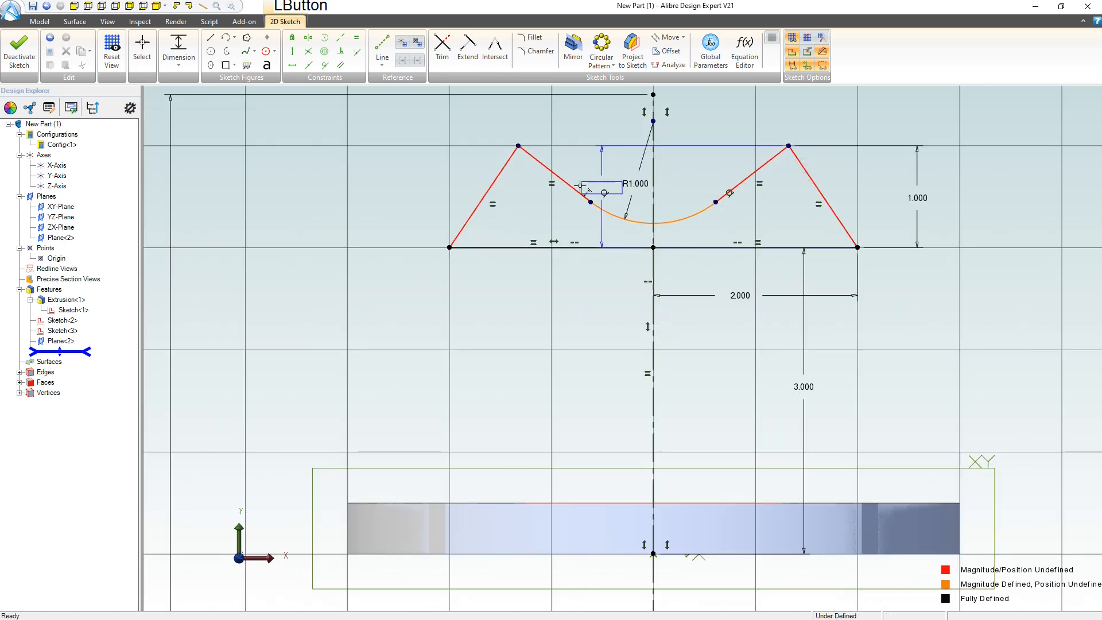
click(503, 169)
click(585, 343)
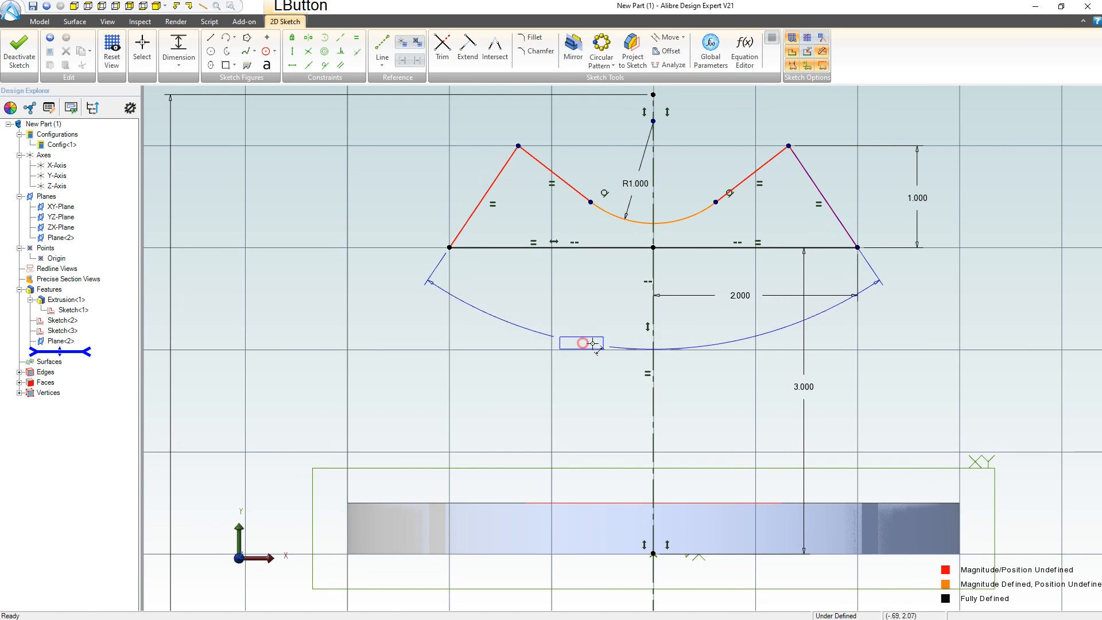
text(90)
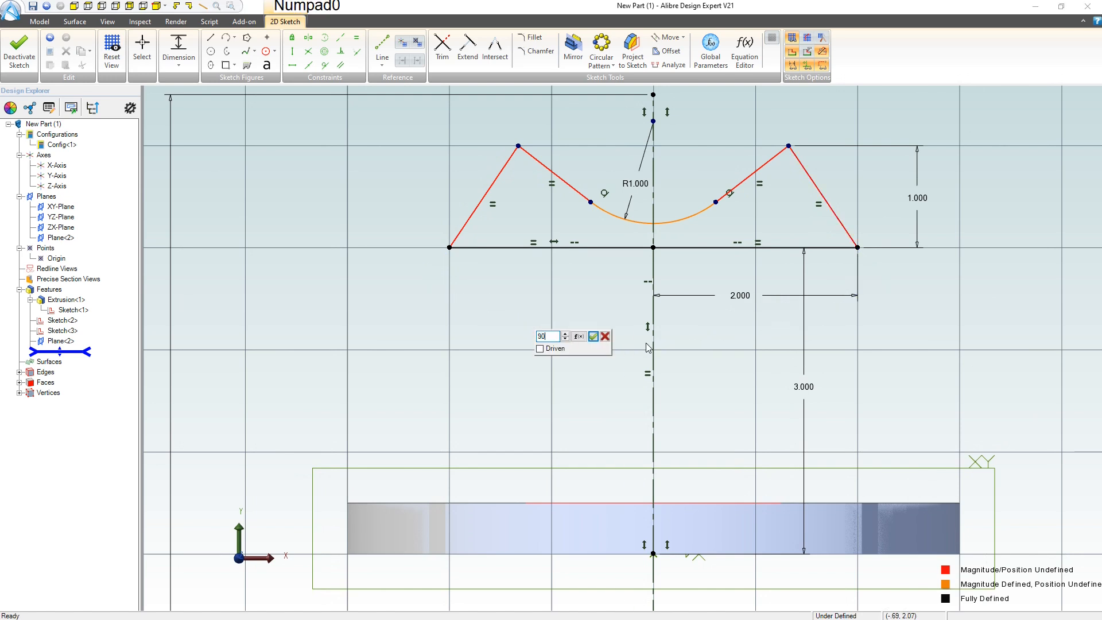
key(Return)
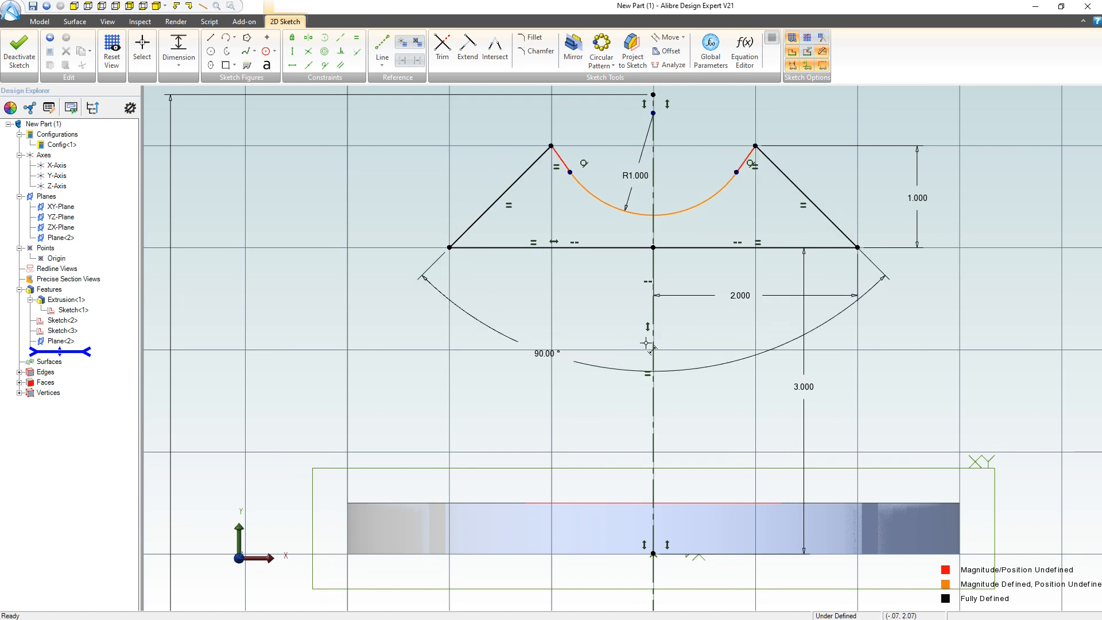
- Dimension the vertical distance between the left peak and the arc's left endpoint as 0.25 inch
click(569, 169)
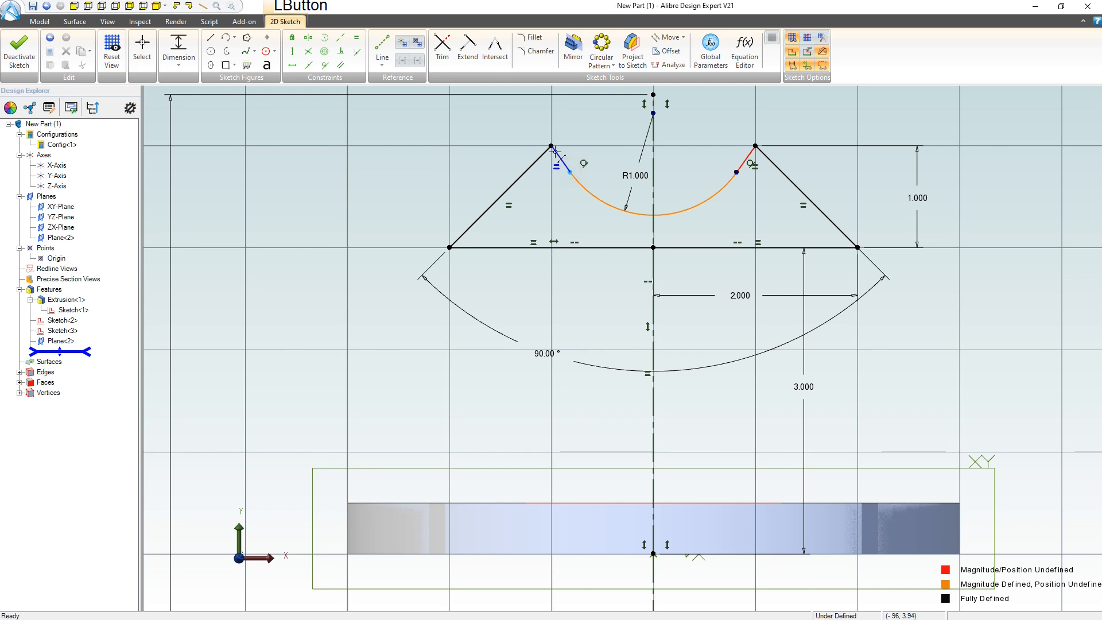
click(498, 163)
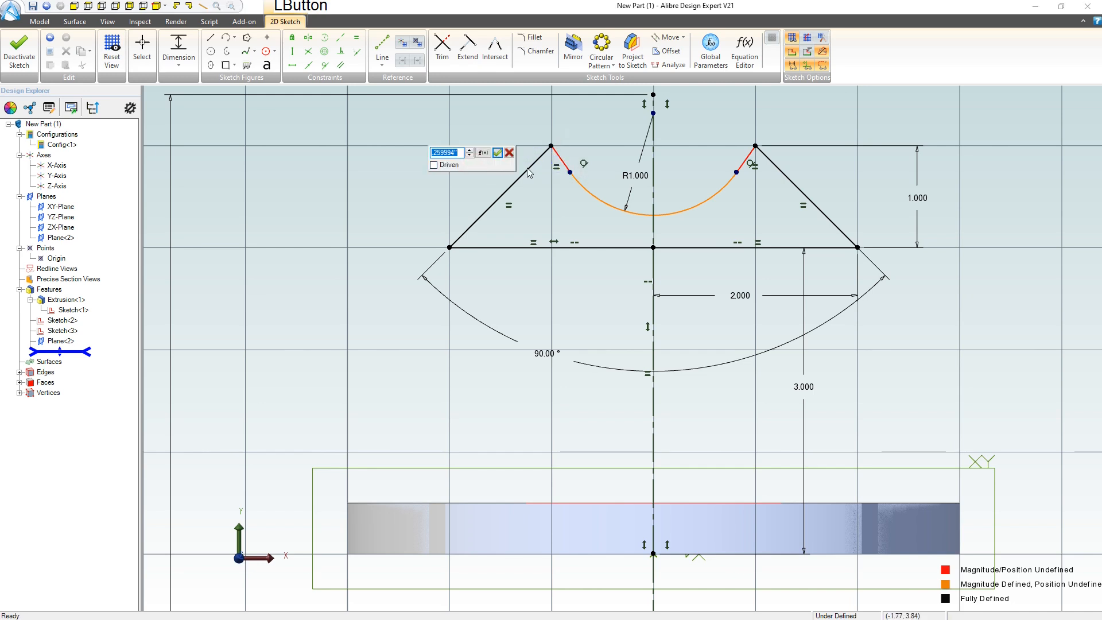
text(.25)
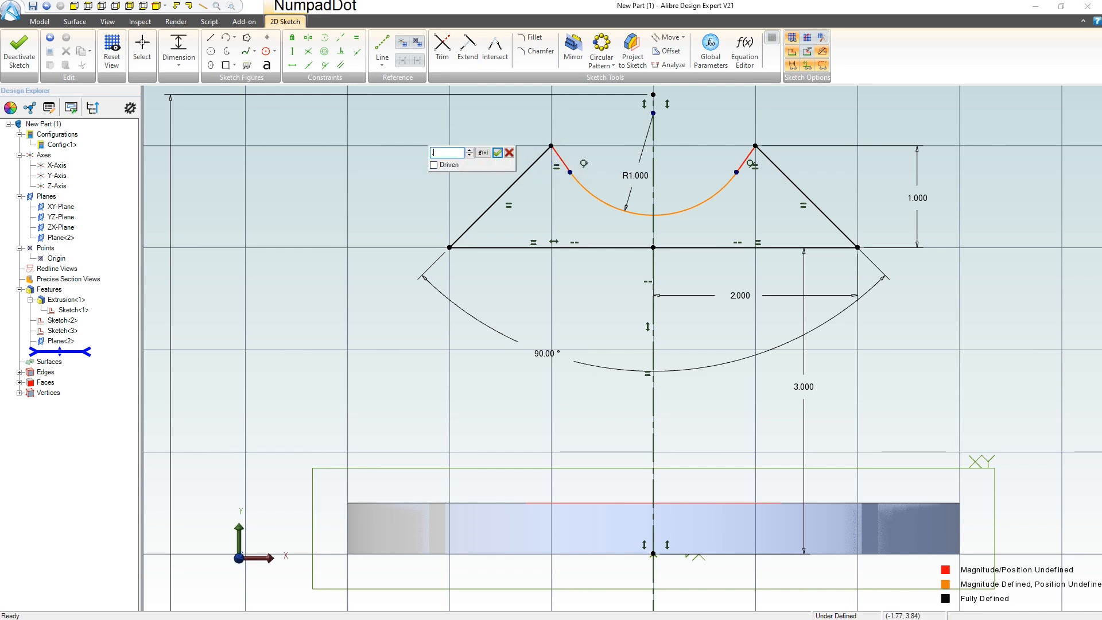
key(Return)
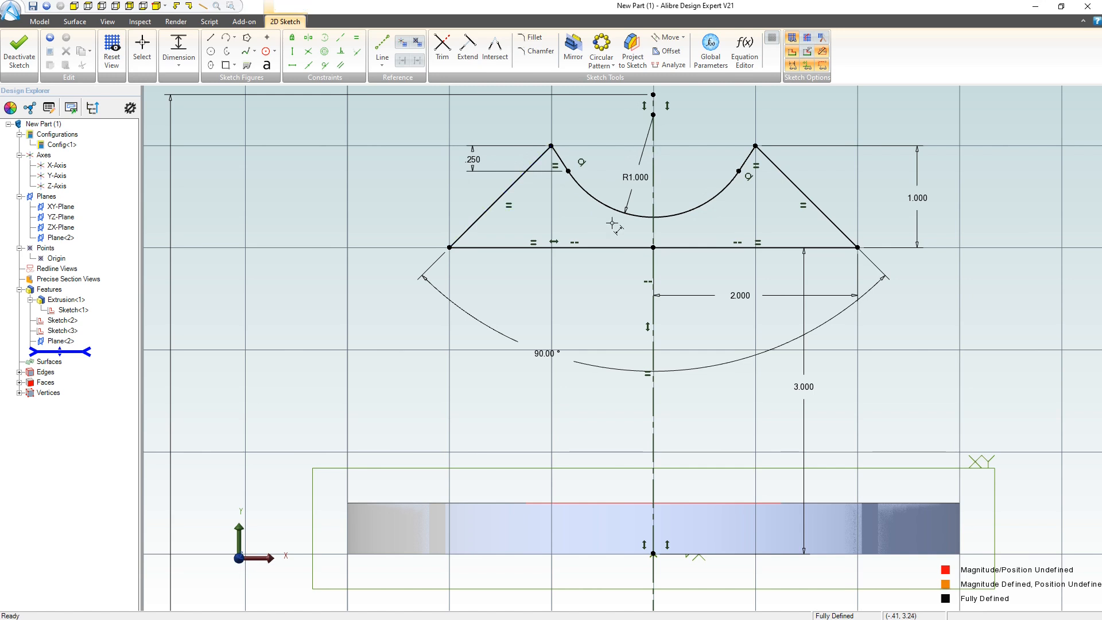
- Finish the dimensioned two-peaked profile sketch and return to part modelling
scroll(612, 223, down, 1)
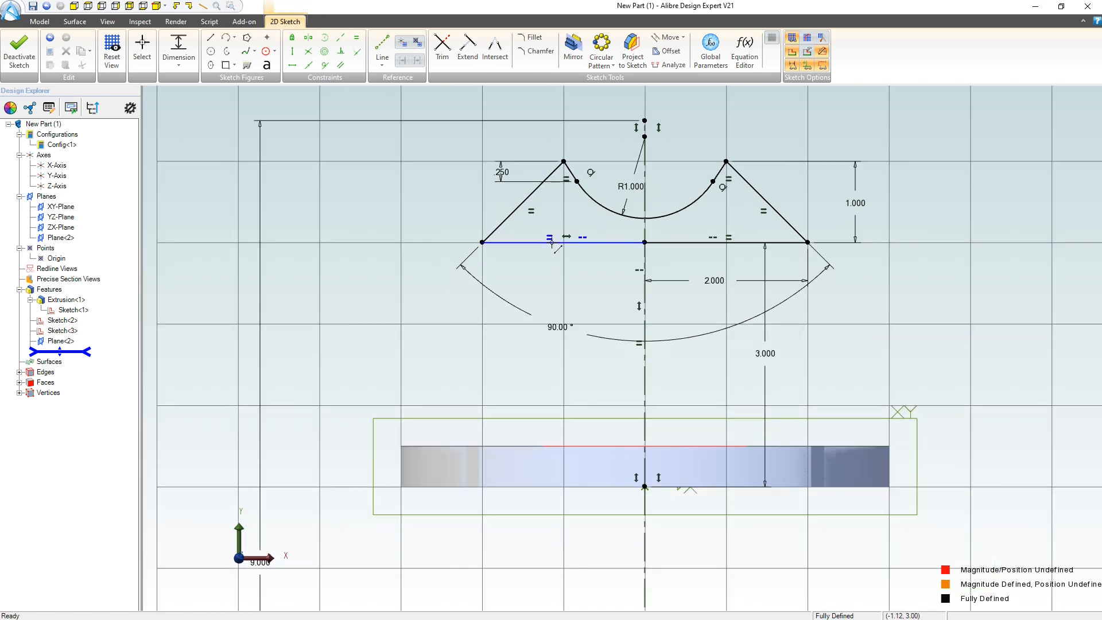
click(313, 171)
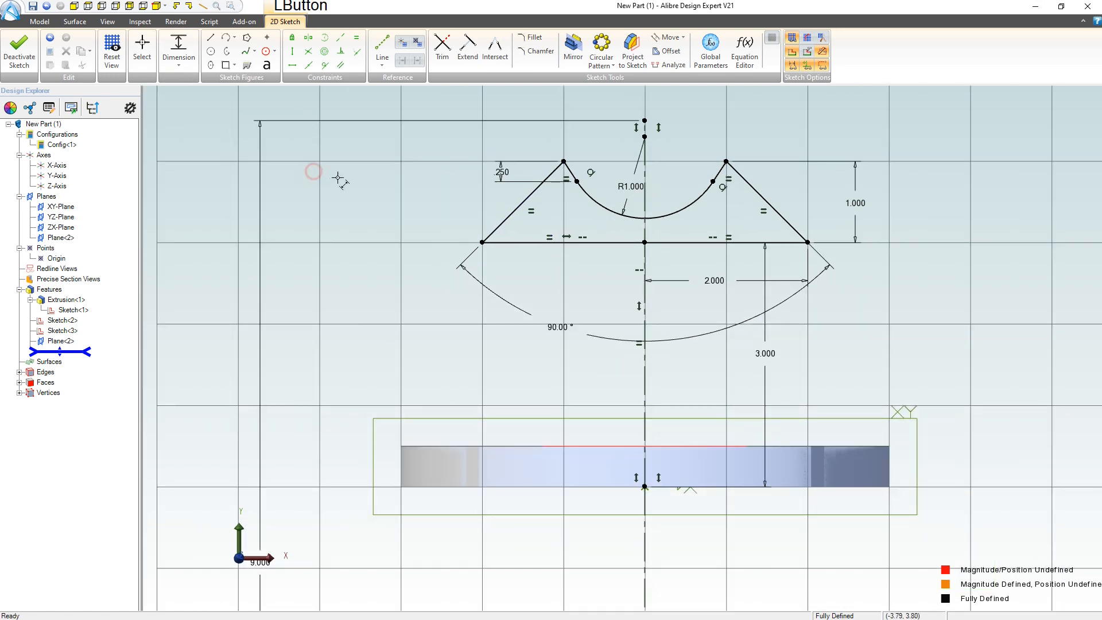
click(19, 50)
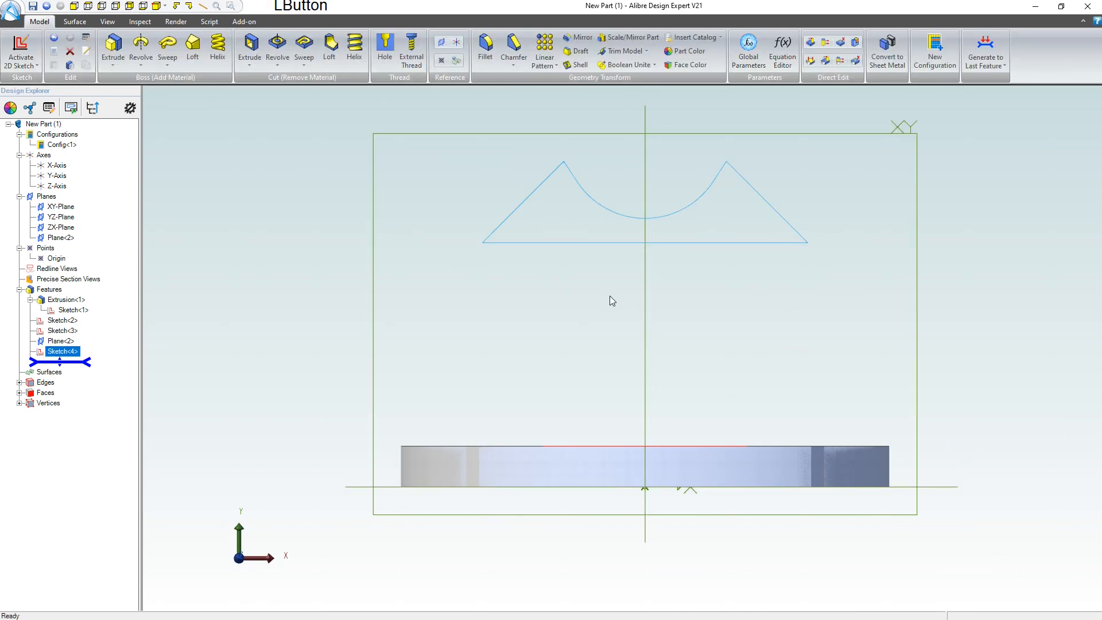
- Start a new 2D sketch on the YZ plane, perpendicular to the two-peaked profile
click(646, 289)
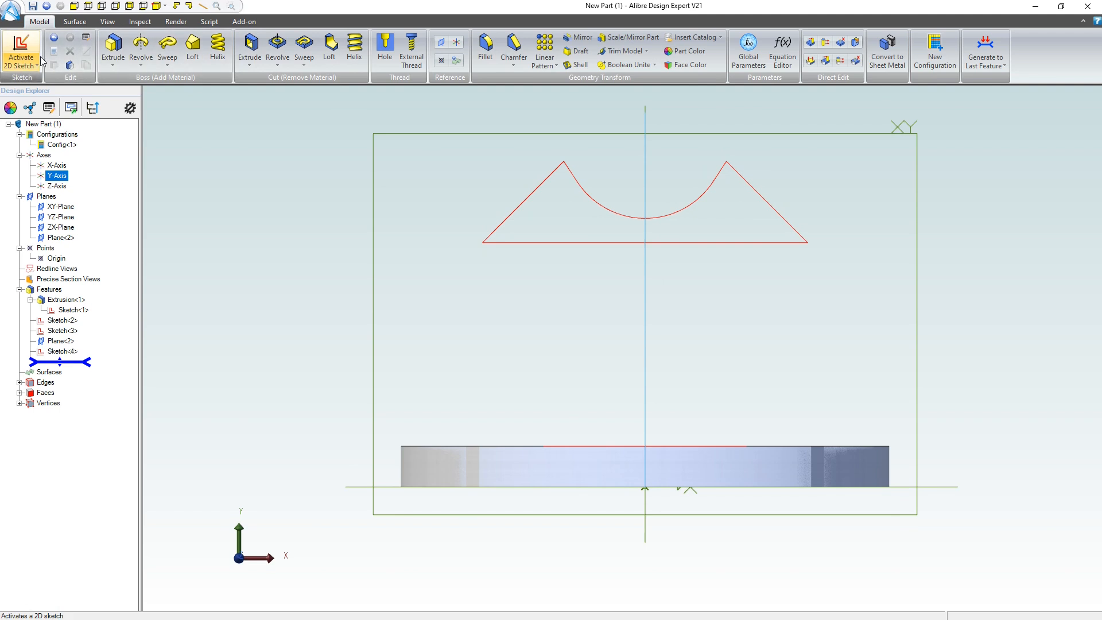
click(20, 57)
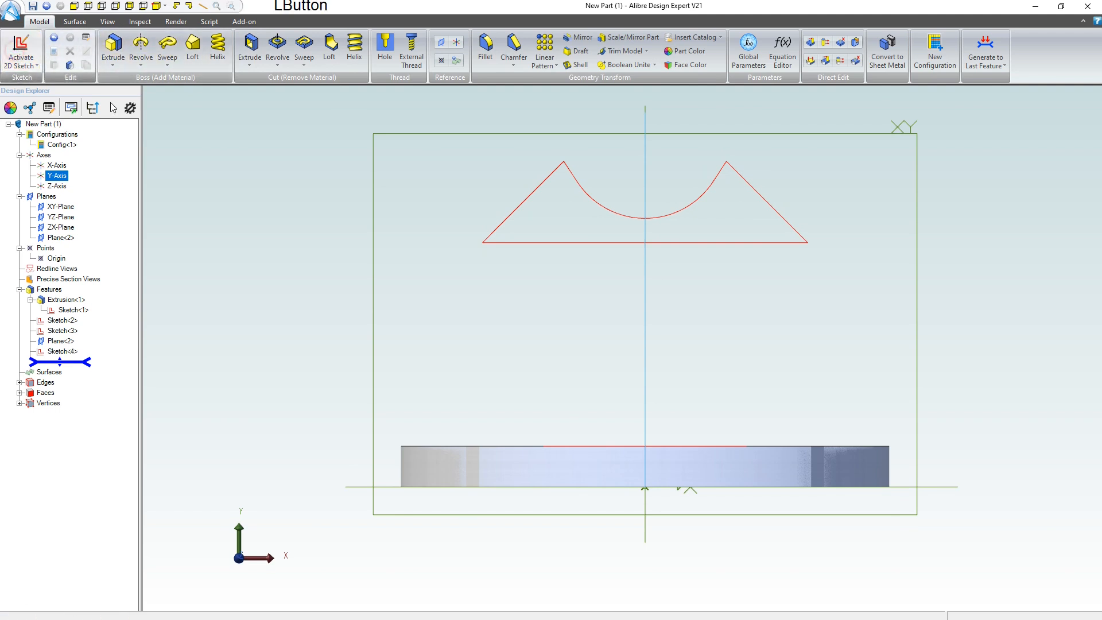
click(22, 65)
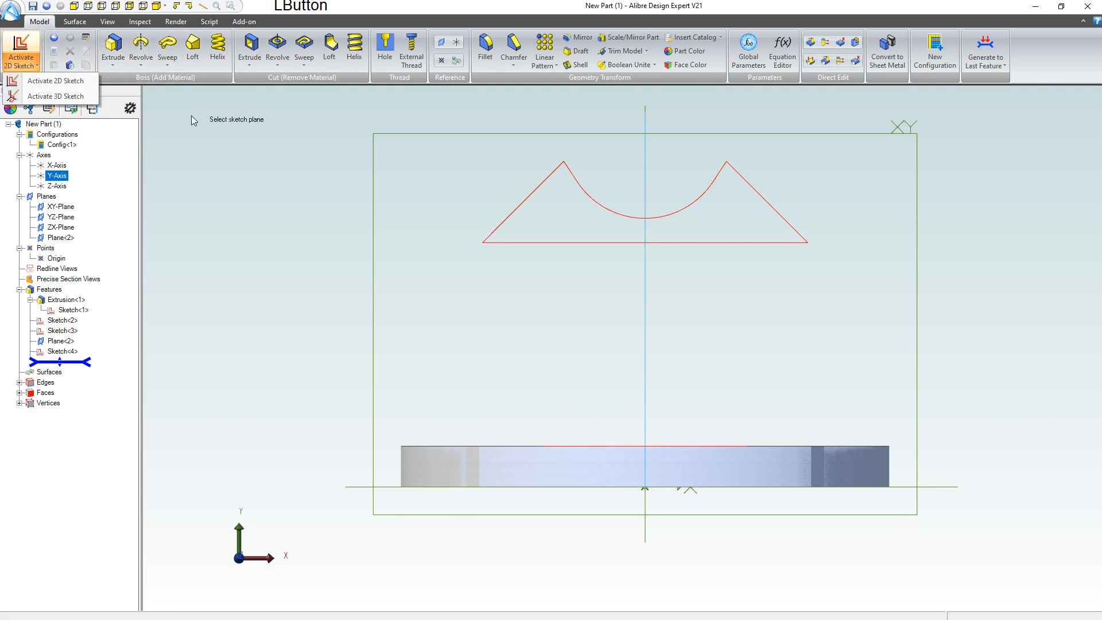
click(39, 81)
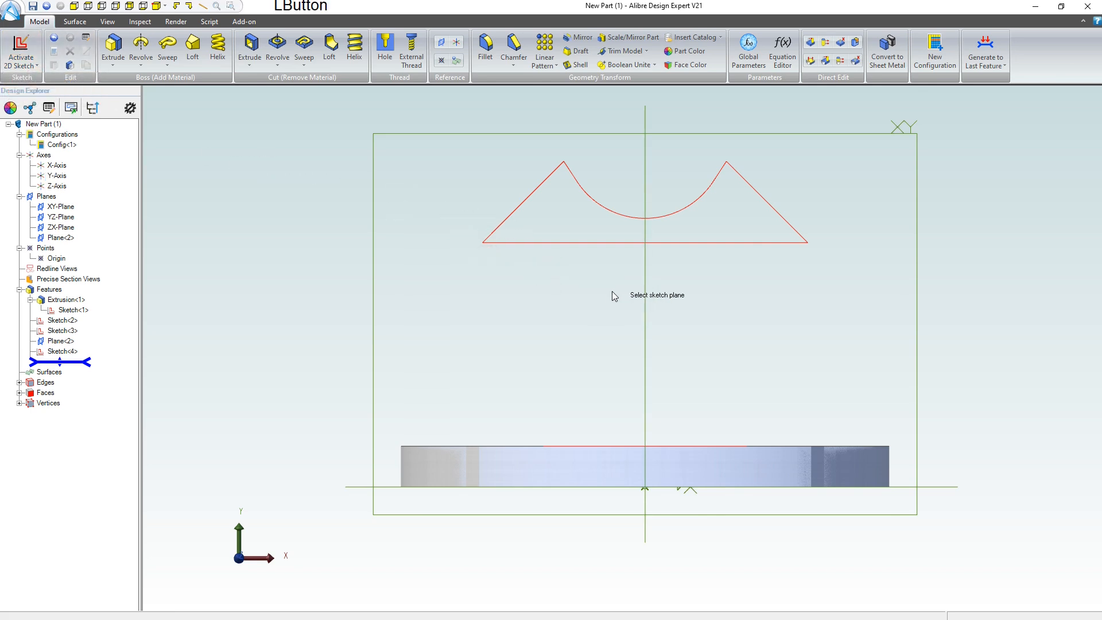
click(644, 287)
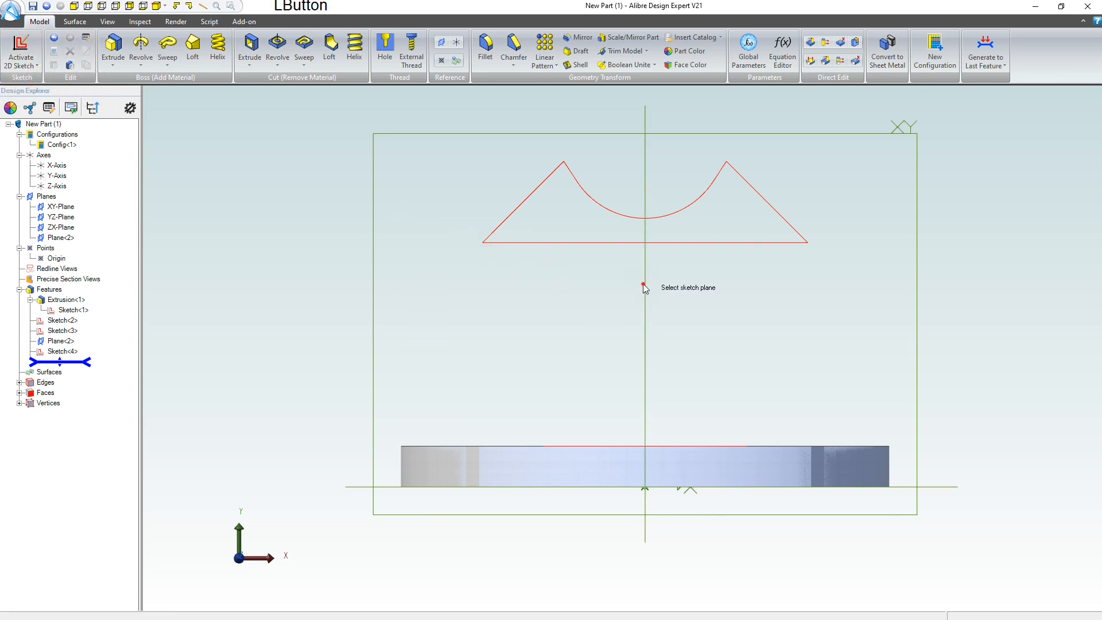
right_drag(642, 287, 621, 276)
right_drag(611, 186, 599, 203)
scroll(600, 204, down, 3)
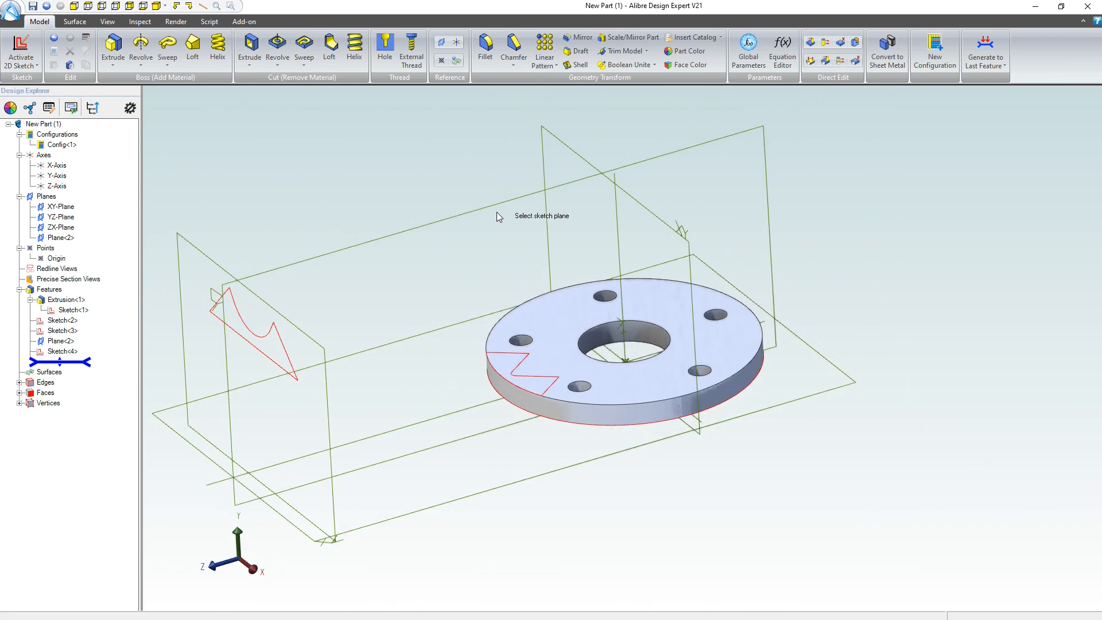
click(456, 217)
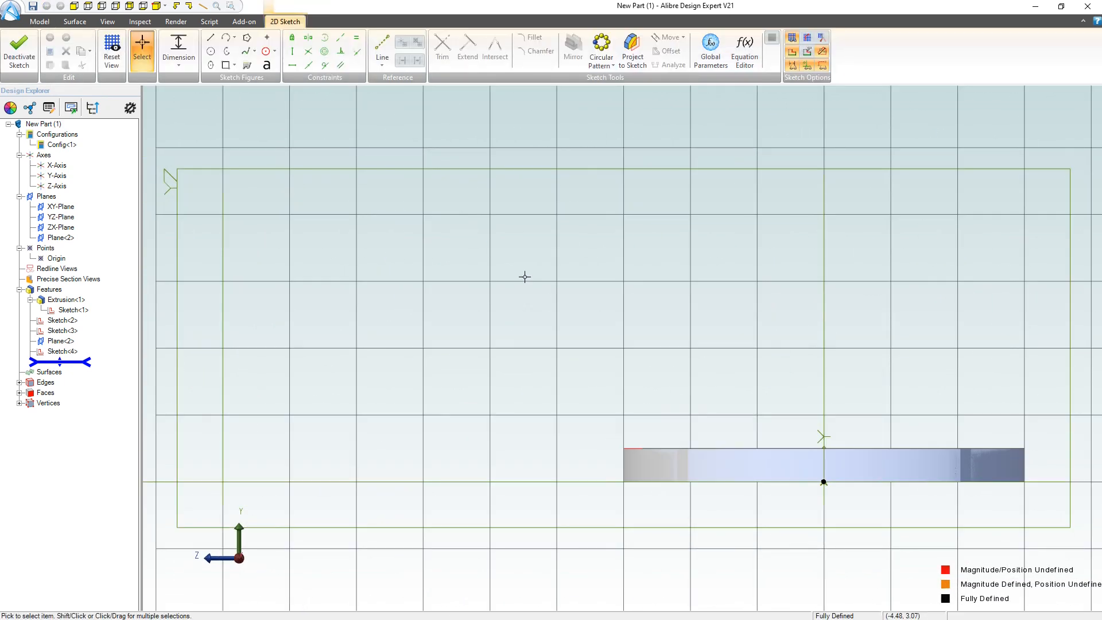
- Sketch a three-point spline between the two-peaked profile and the disc, and adjust its end points
scroll(567, 352, down, 1)
right_drag(550, 348, 548, 359)
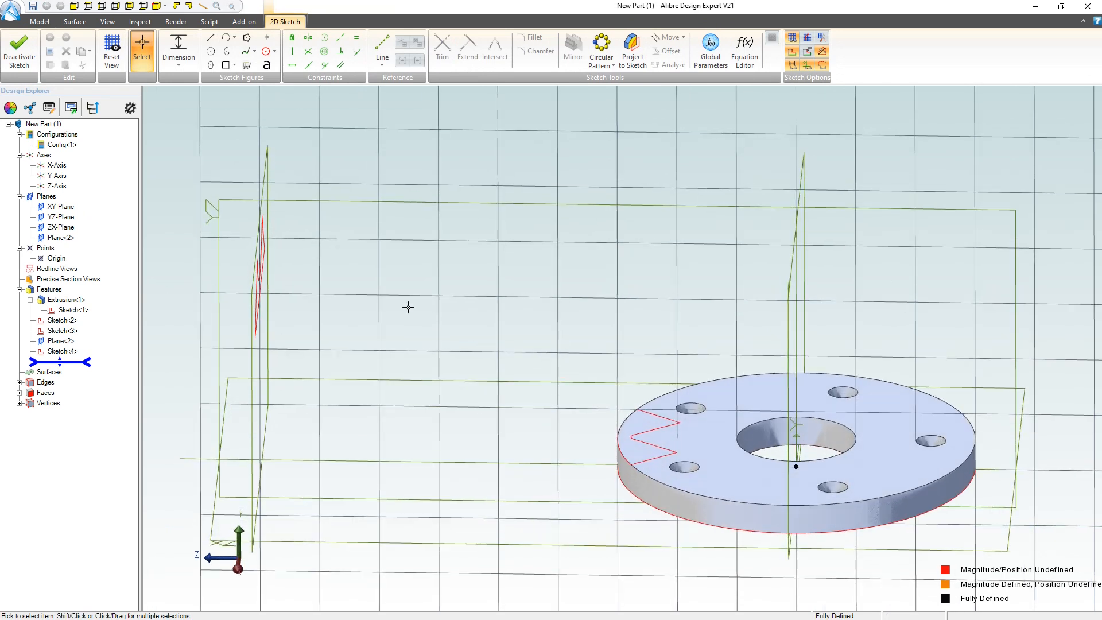
click(225, 37)
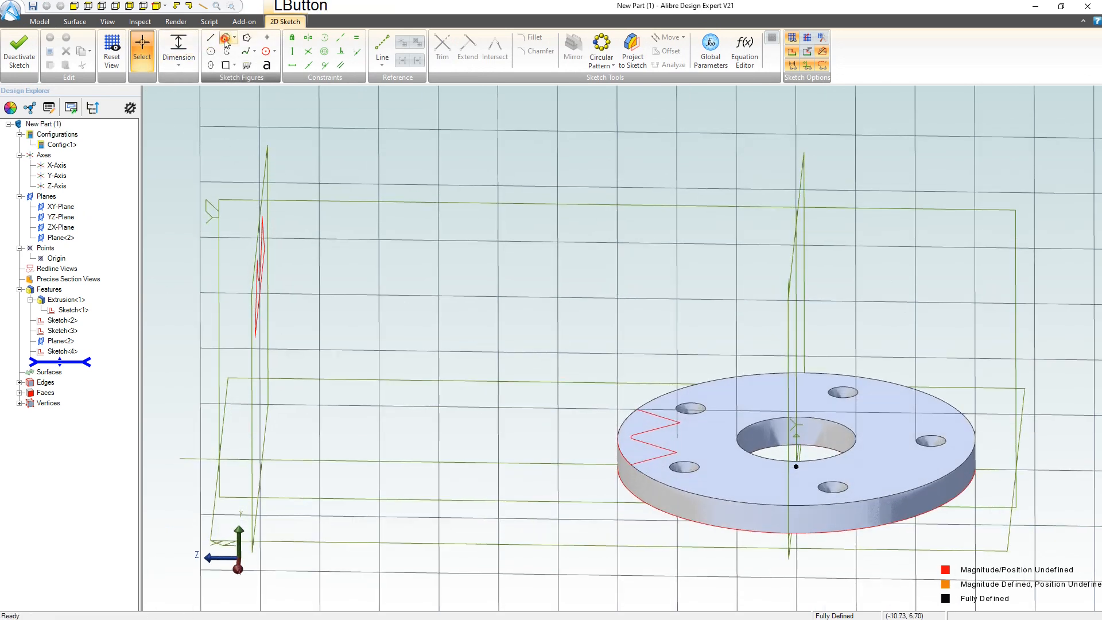
click(246, 51)
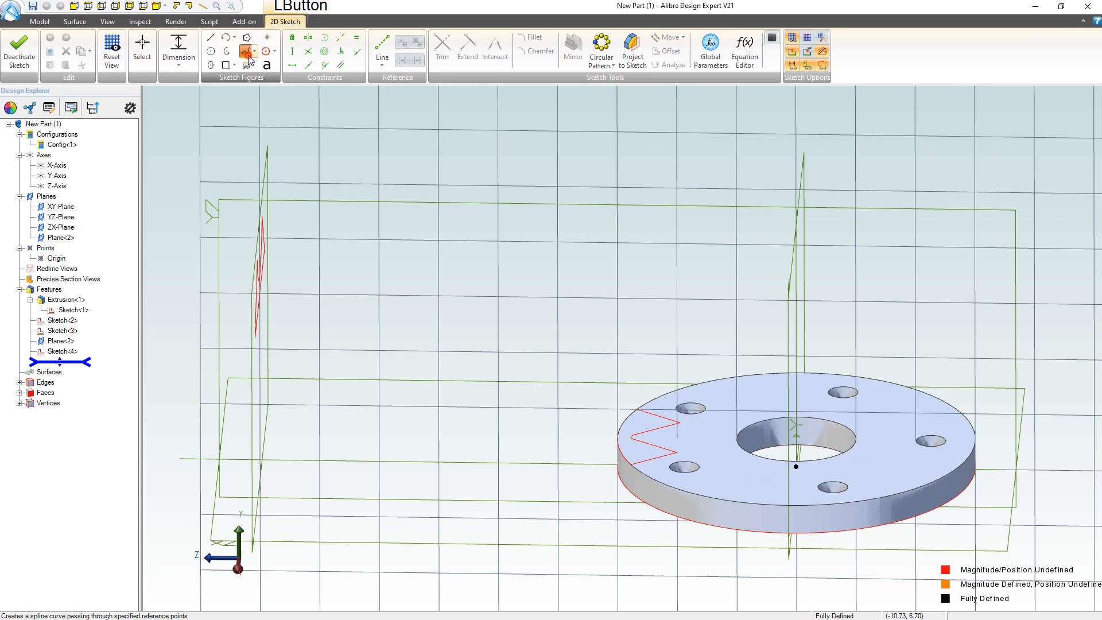
click(553, 394)
click(401, 275)
click(301, 281)
key(Escape)
click(310, 284)
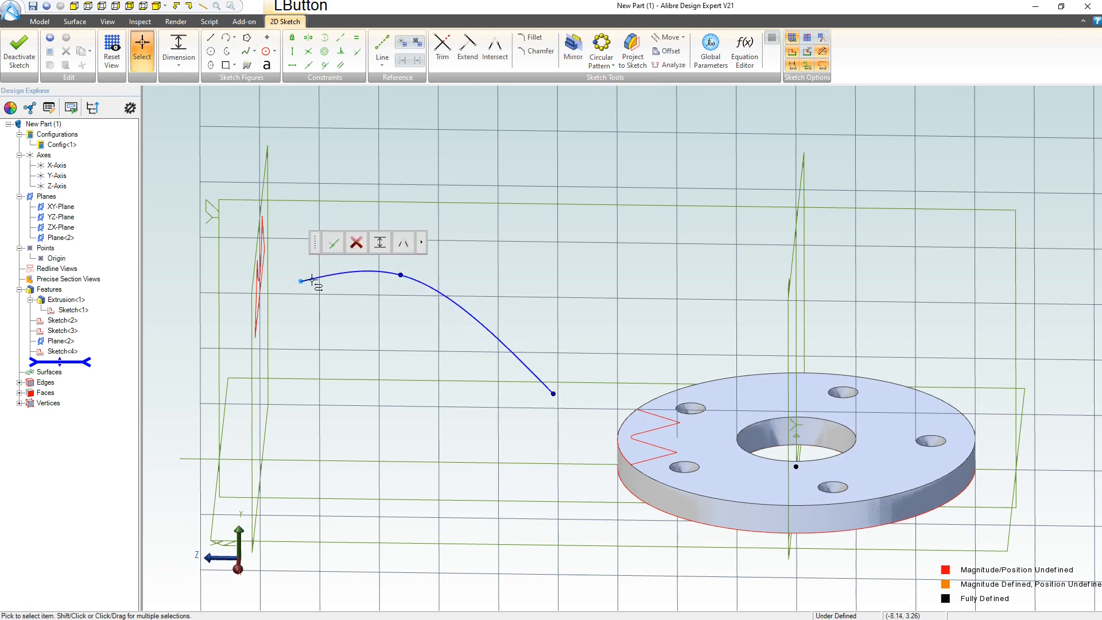
mouse_move(341, 277)
mouse_down()
mouse_move(373, 310)
mouse_move(521, 390)
mouse_move(586, 381)
mouse_move(558, 327)
mouse_move(563, 361)
mouse_up()
click(554, 356)
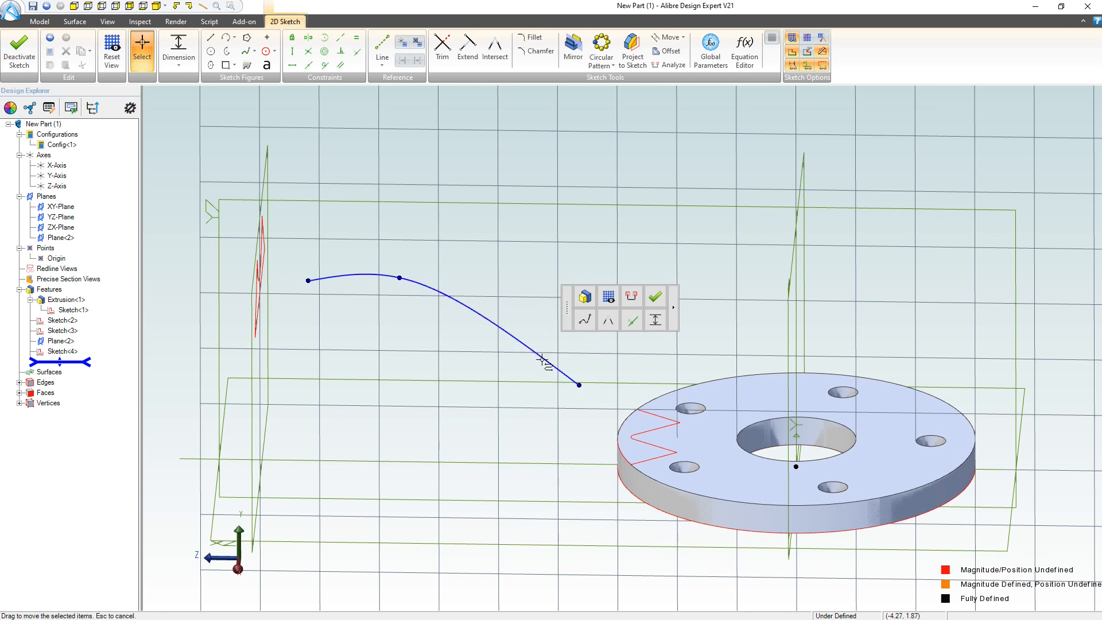
- Delete the three-point spline from the YZ plane sketch
right_click(544, 360)
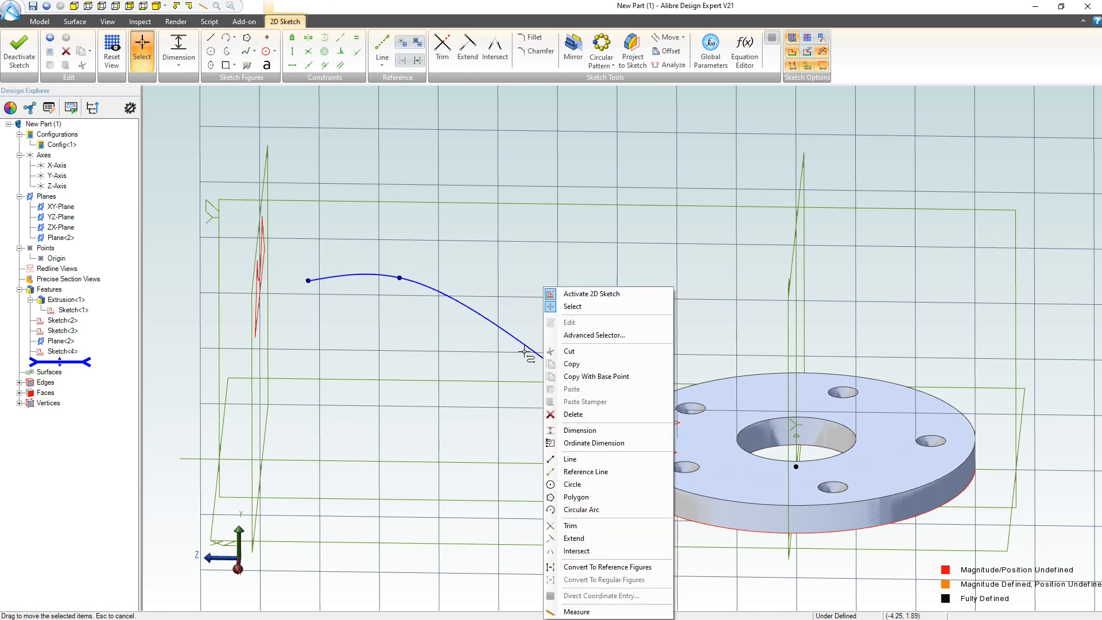
key(Delete)
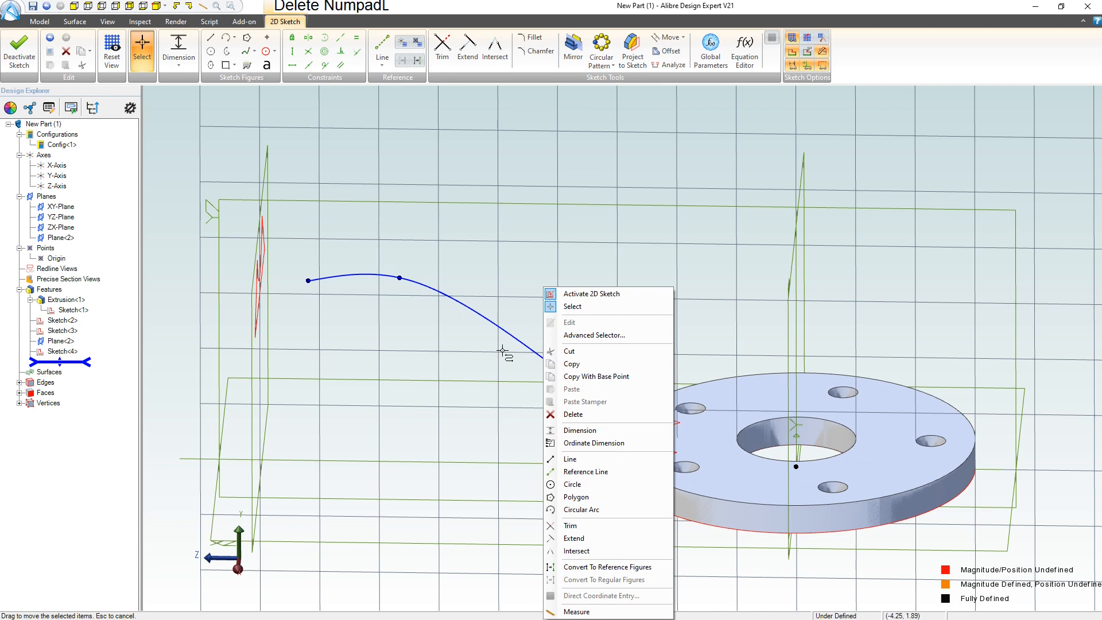
click(502, 350)
click(504, 336)
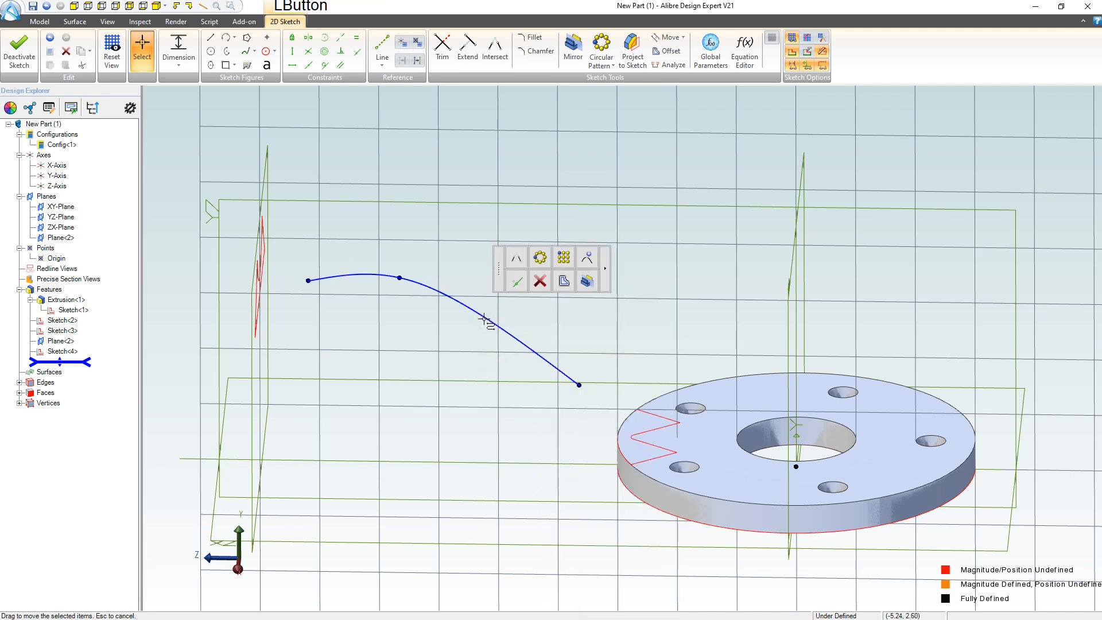
key(Delete)
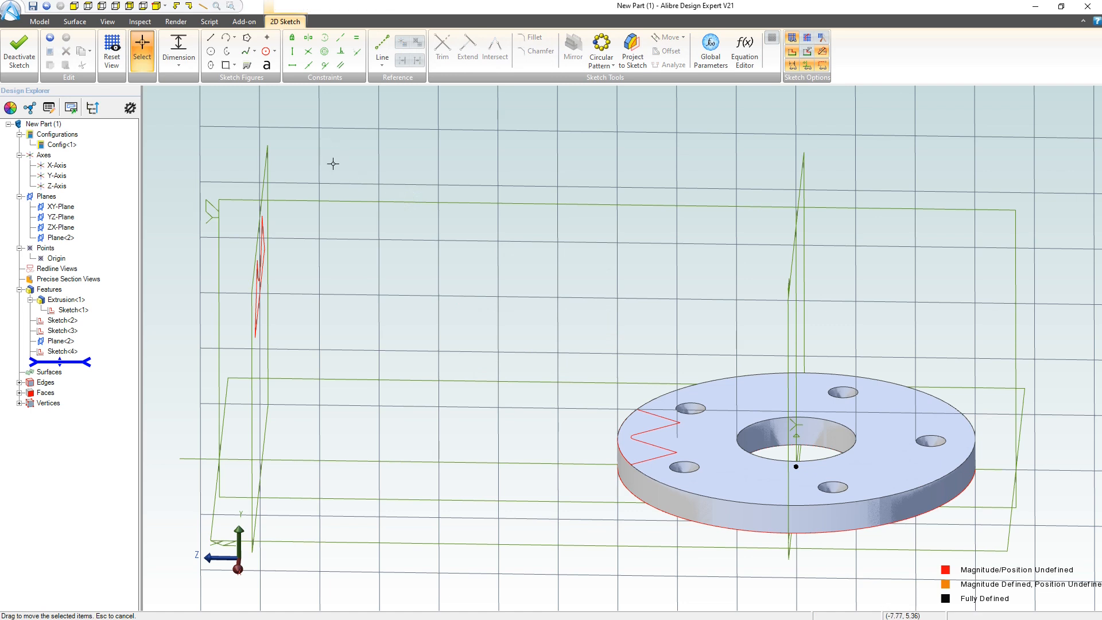
- Sketch a circular arc by start, end and a point on it, rising from beside the disc's rim towards the two-peaked profile
click(226, 37)
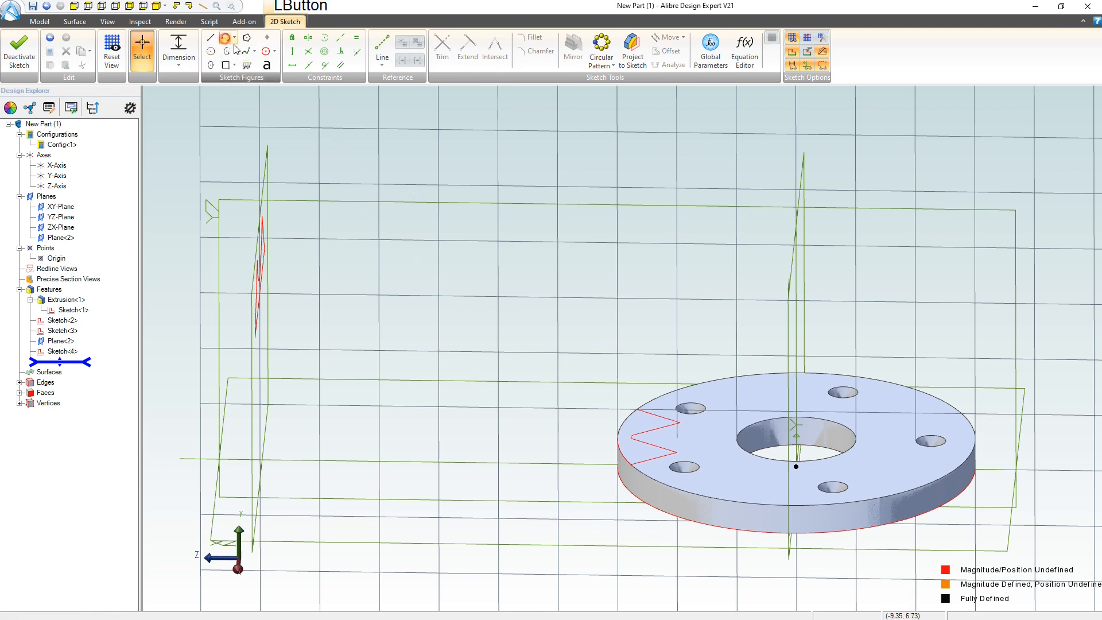
click(612, 431)
click(543, 367)
click(591, 392)
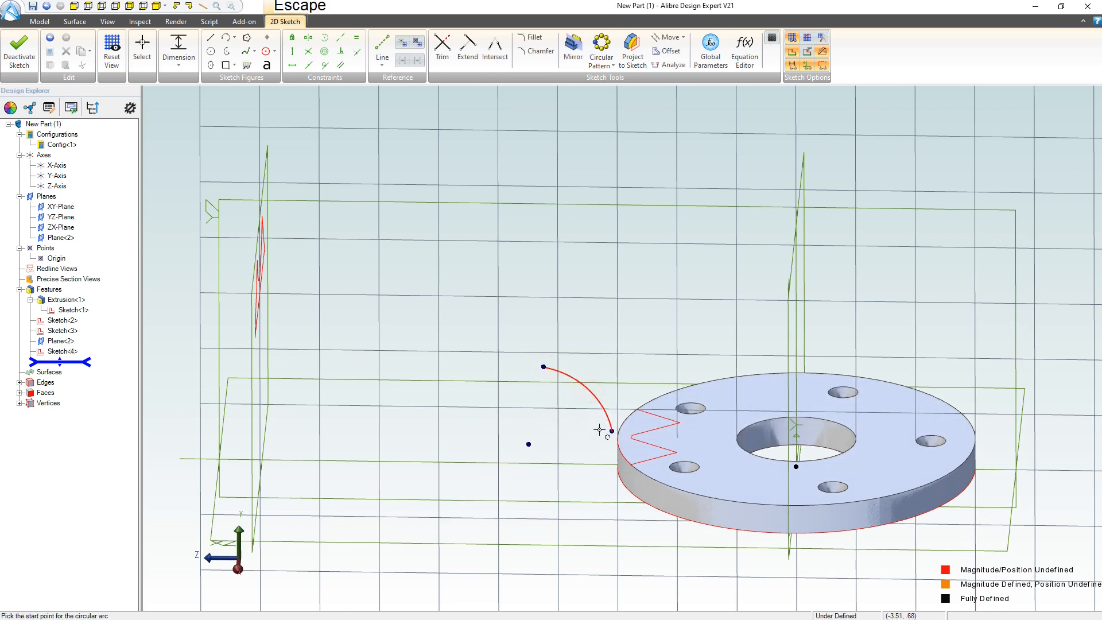
key(Escape)
- Constrain the arc's centre and lower end point to be horizontal, and try to include the disc's upper edge in the constraint
click(612, 431)
key(h)
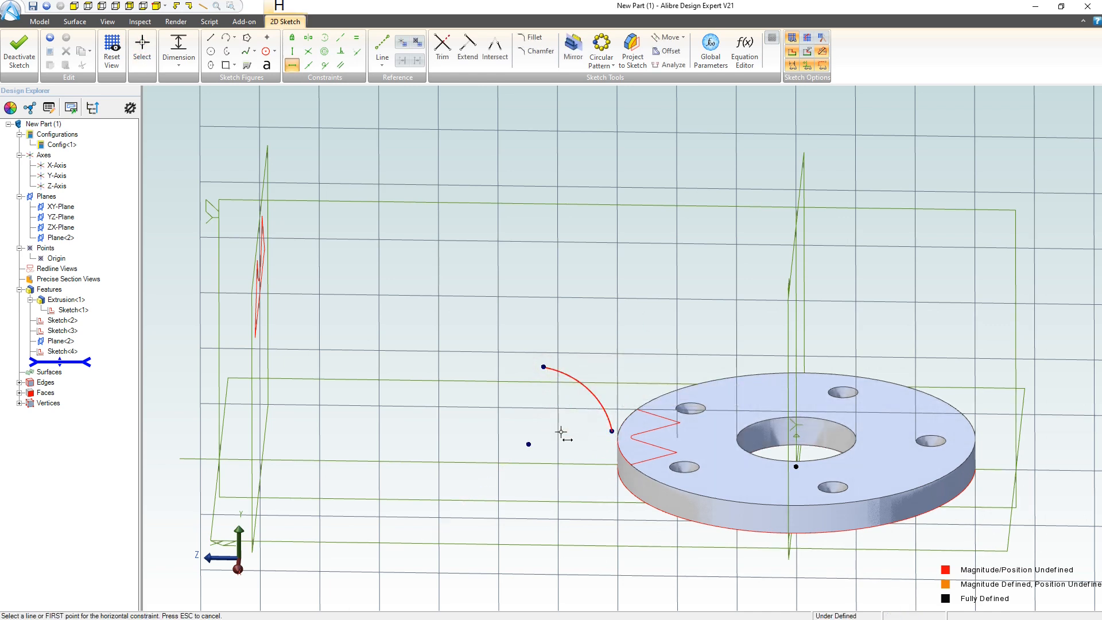
click(528, 444)
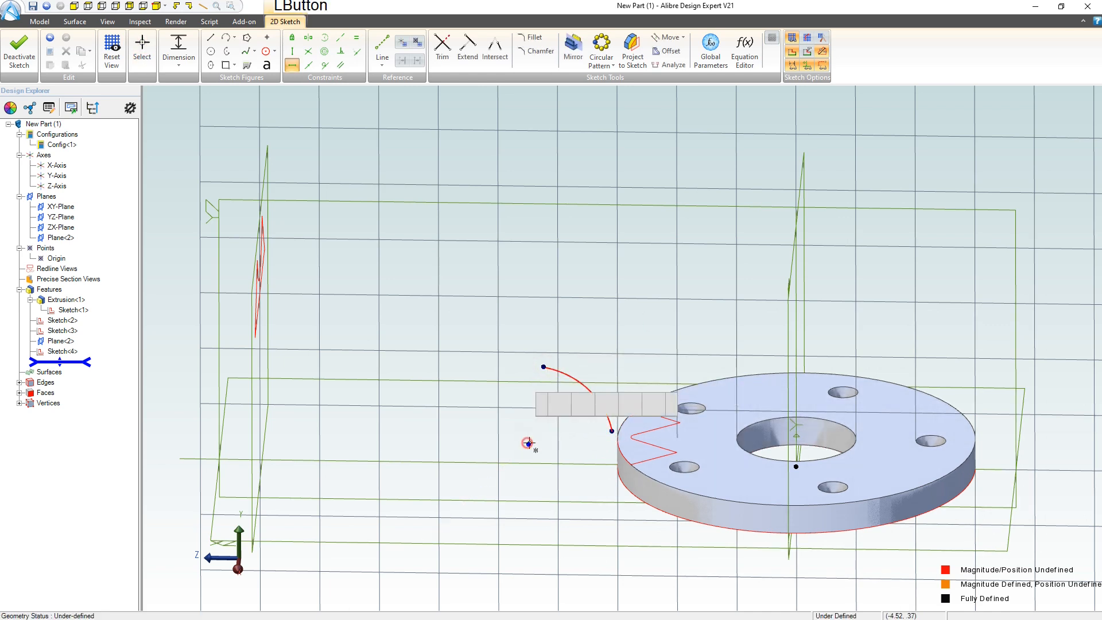
click(611, 431)
scroll(623, 454, up, 5)
key(Escape)
click(595, 440)
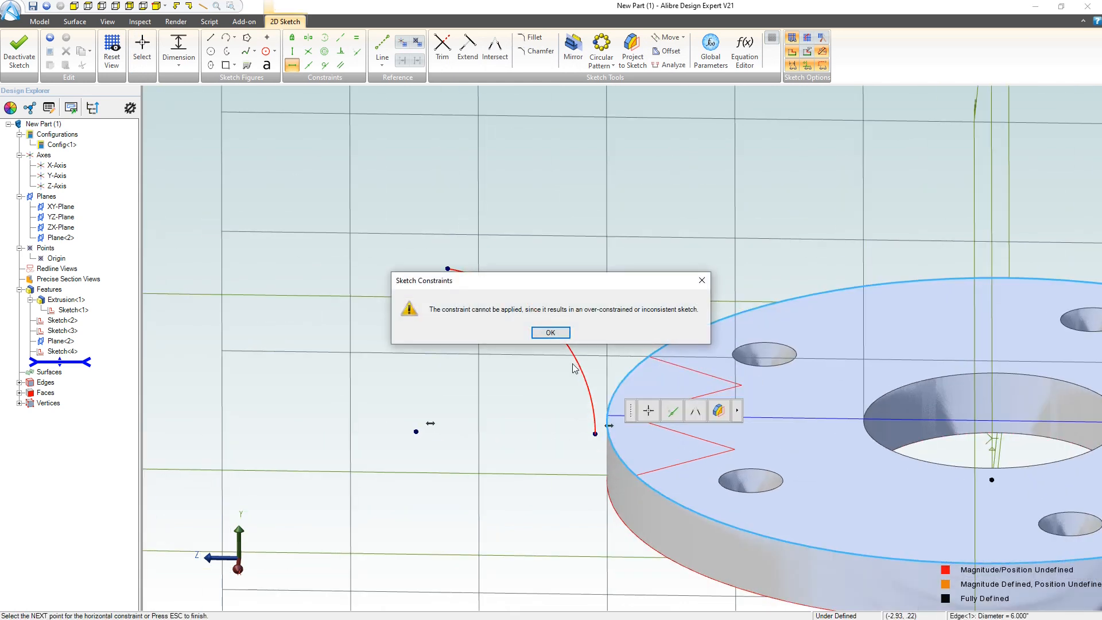
click(550, 333)
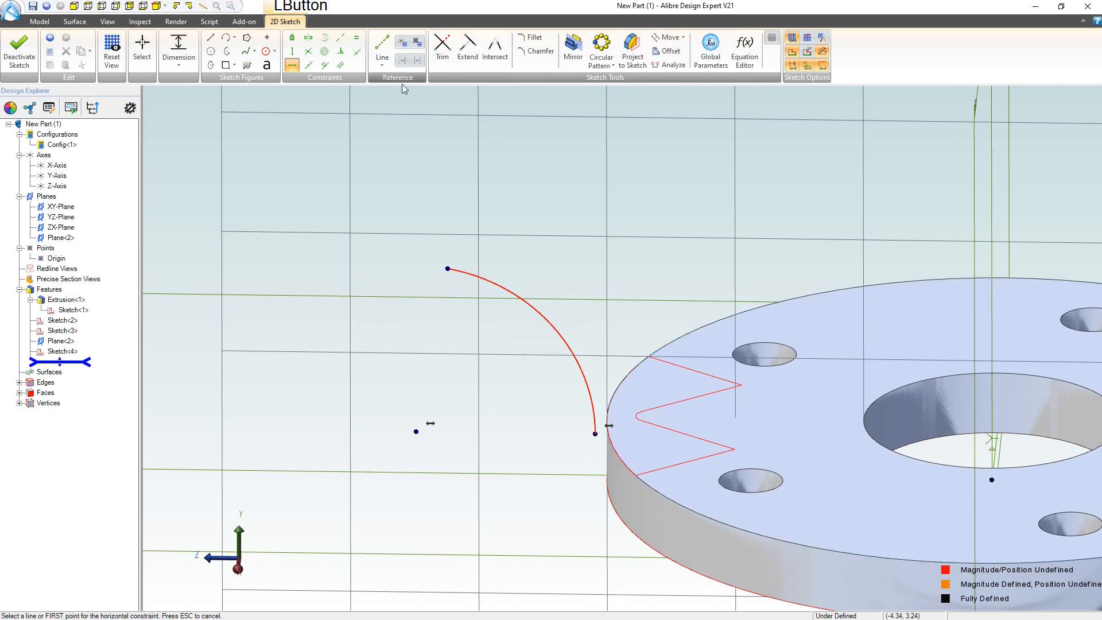
- Make the arc's lower end point coincident with the projected rim point on the disc's upper edge
click(324, 66)
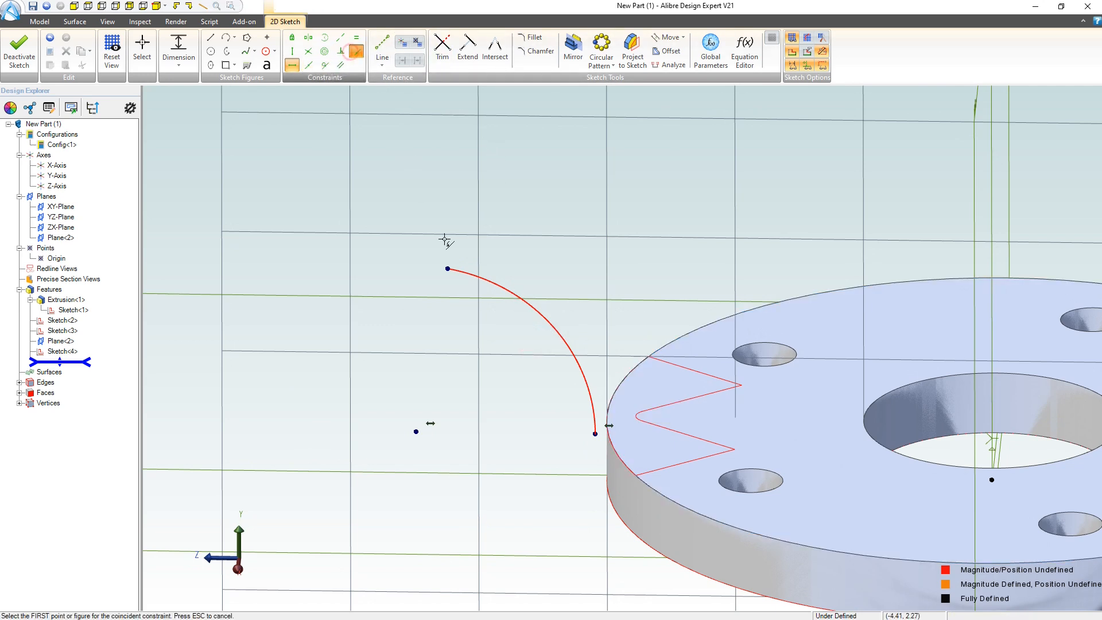
click(597, 435)
click(611, 440)
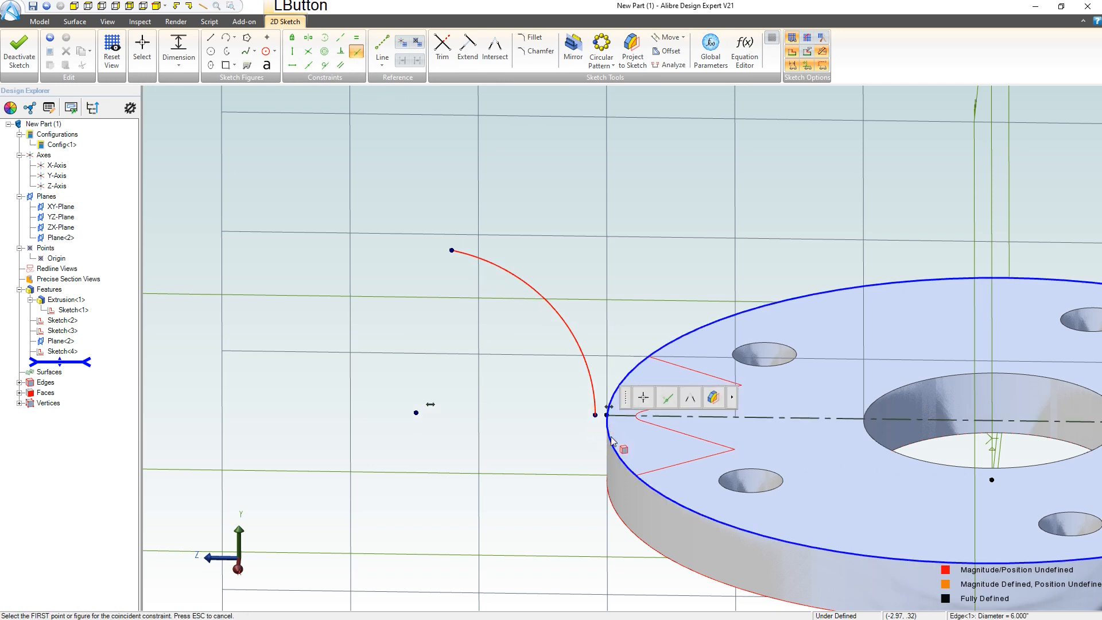
click(596, 414)
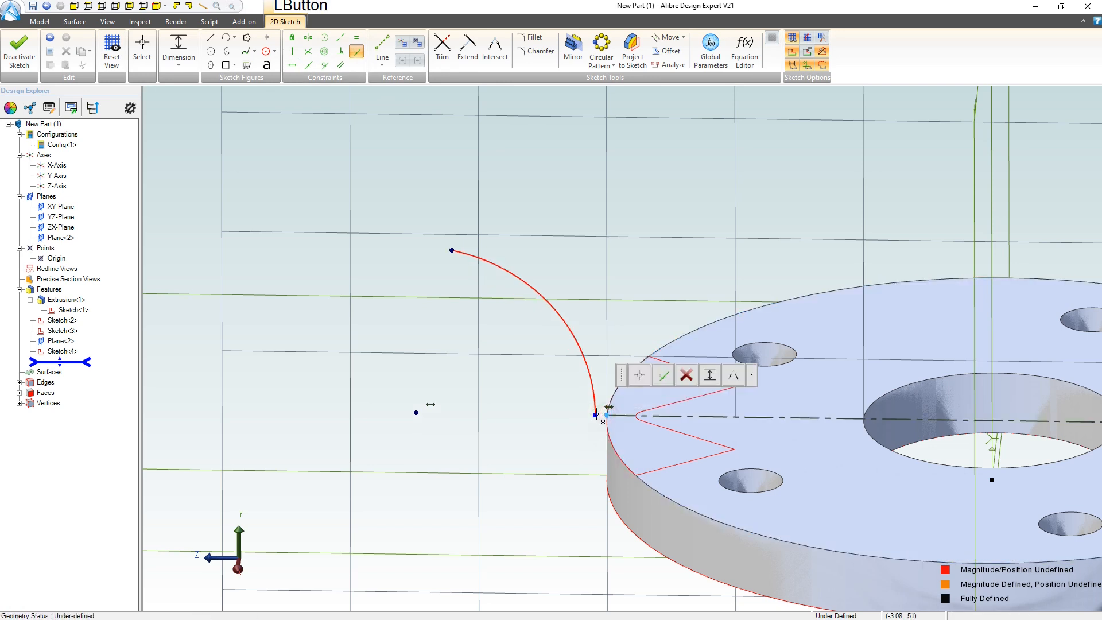
click(595, 415)
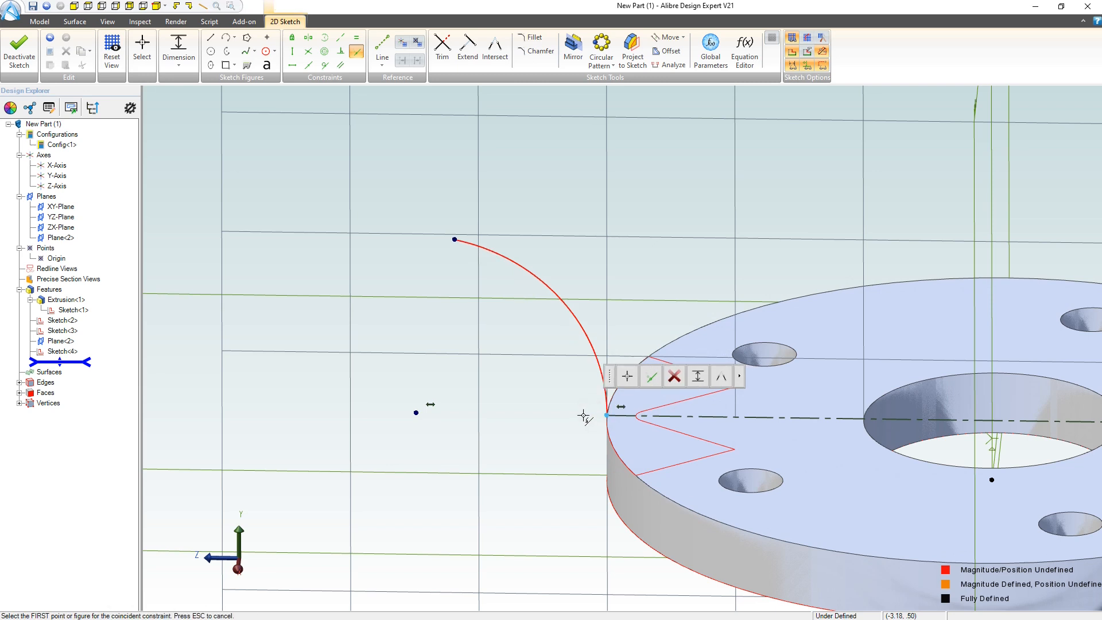
scroll(584, 415, down, 2)
scroll(594, 400, up, 2)
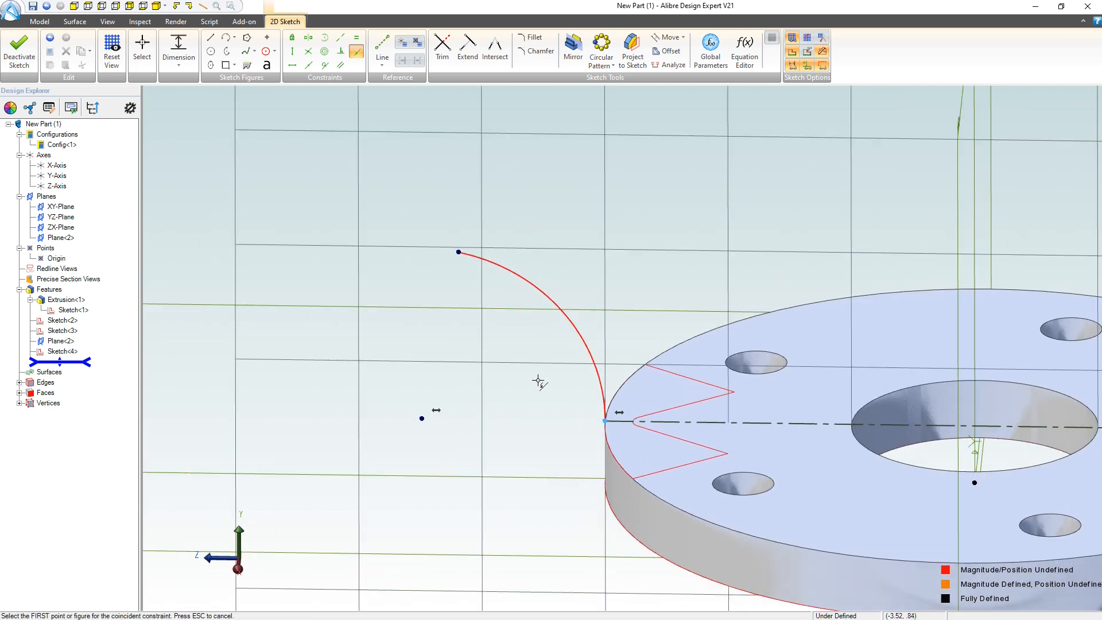
scroll(537, 383, down, 3)
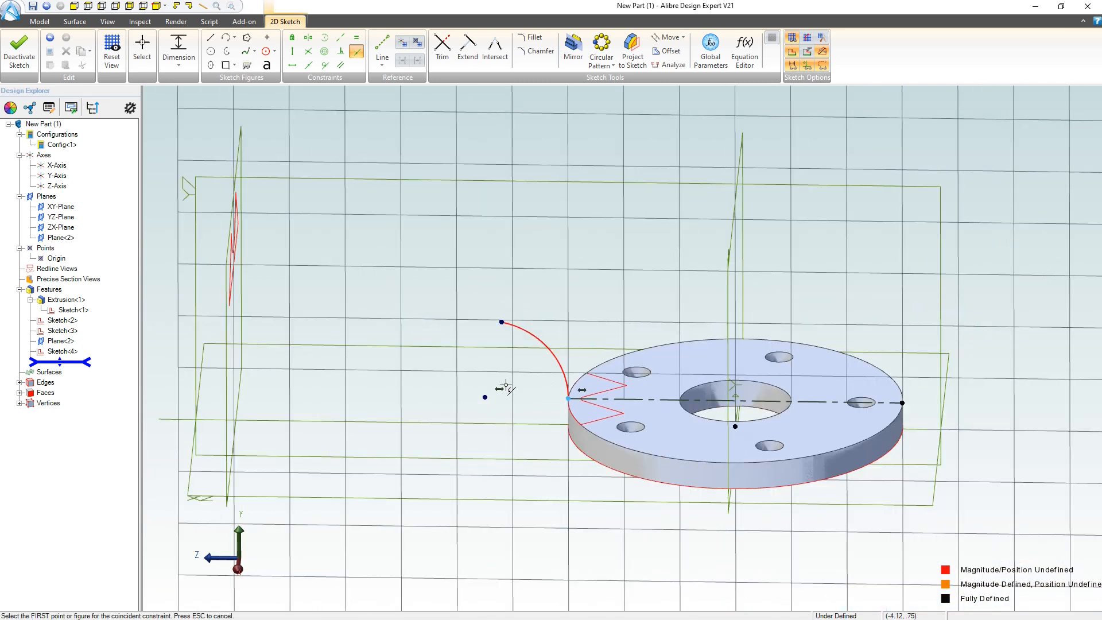
- Face the YZ sketch squarely with the disc at the arc's lower end, and dimension the arc's radius as 1.5
click(101, 7)
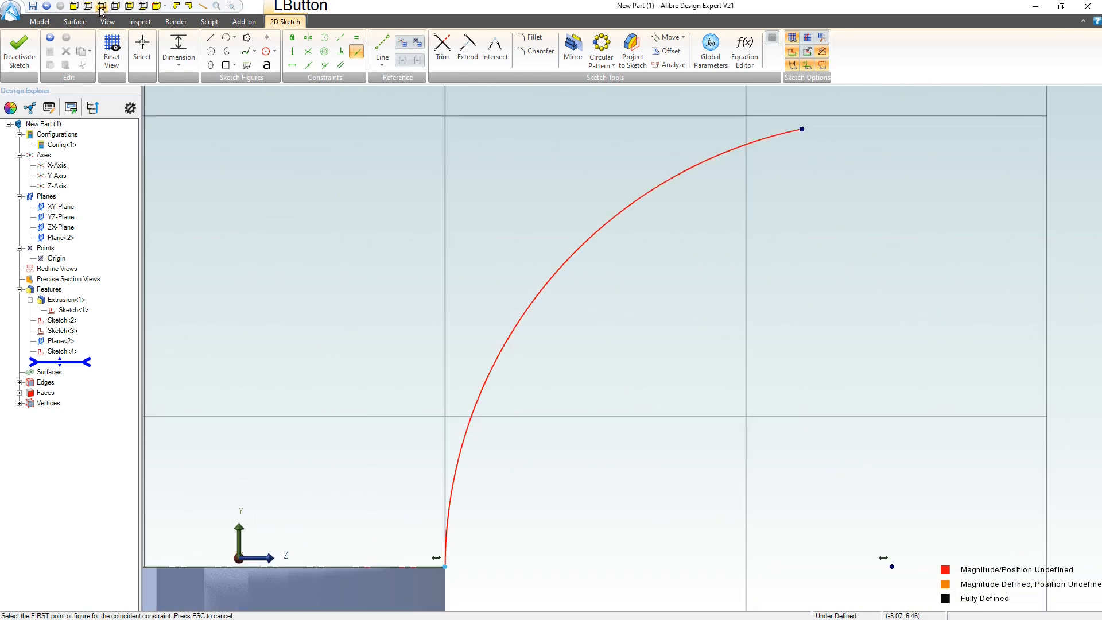
click(90, 7)
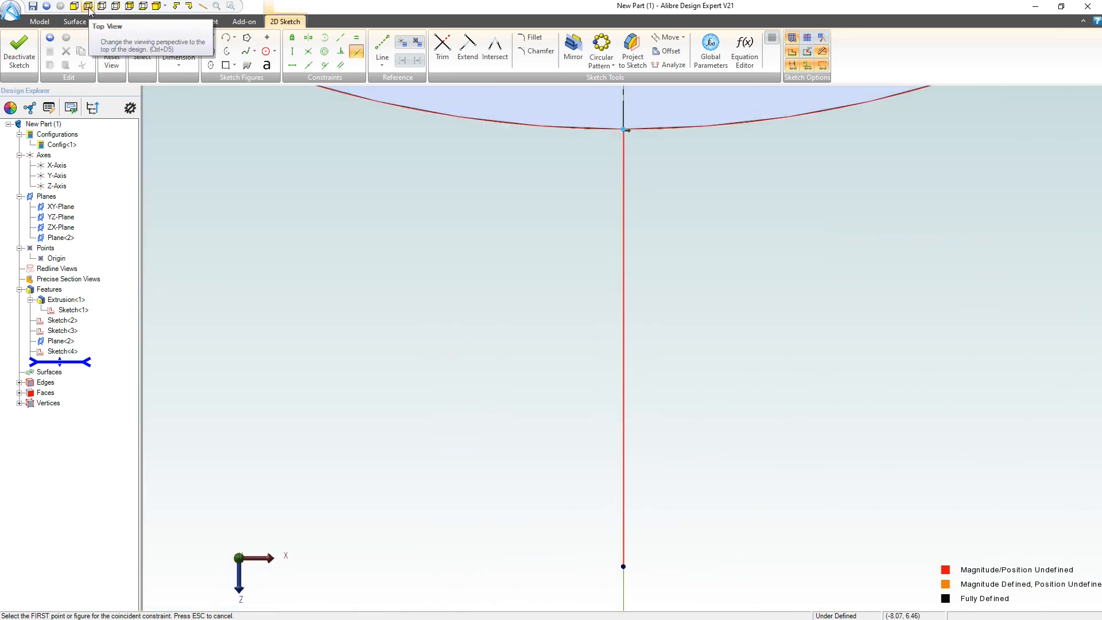
key(ctrl+1)
key(ctrl+2)
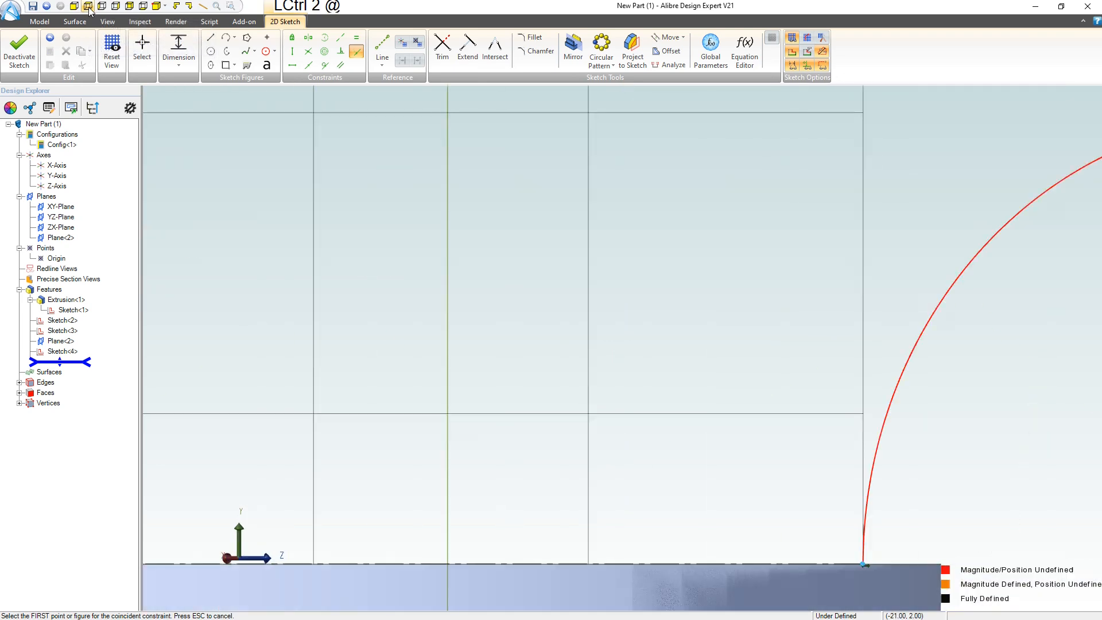
key(ctrl+4)
key(ctrl+5)
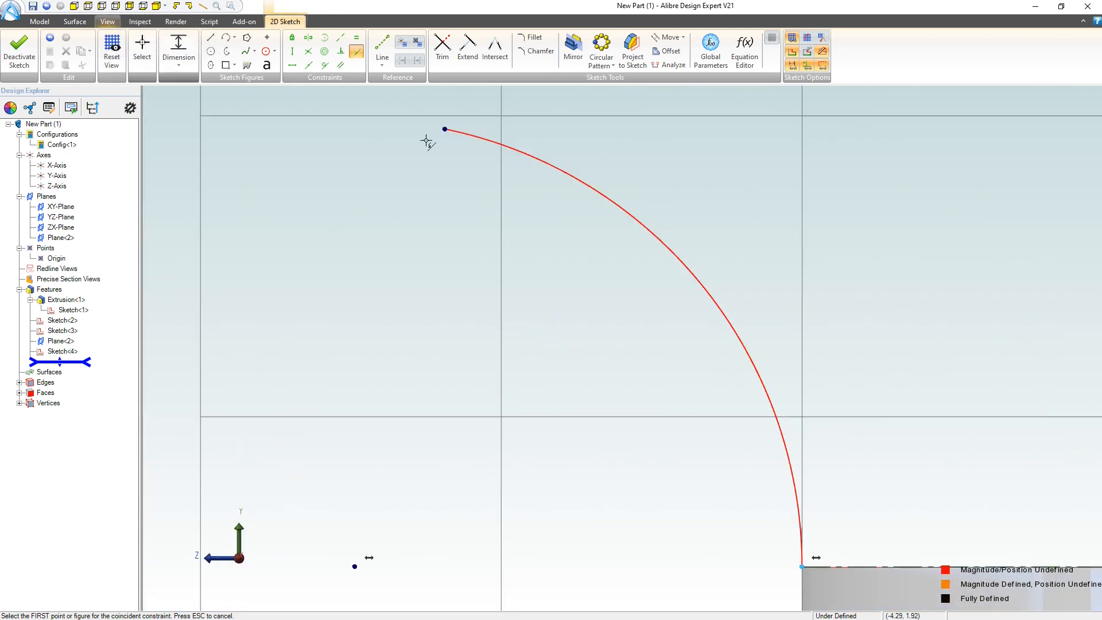
scroll(688, 275, down, 3)
scroll(631, 284, up, 1)
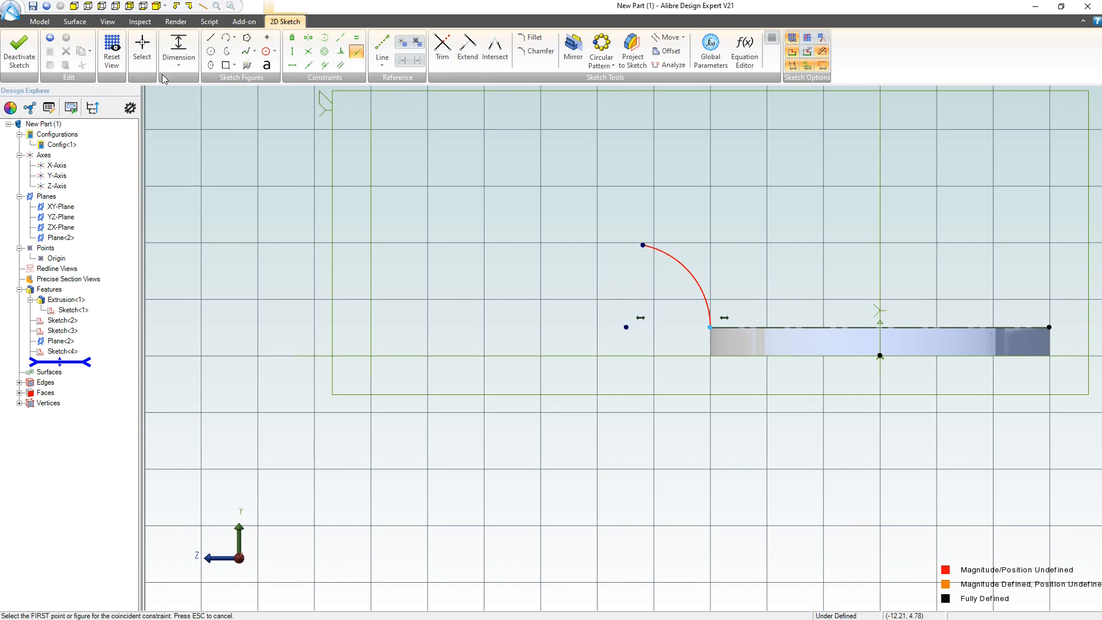
click(179, 64)
click(192, 81)
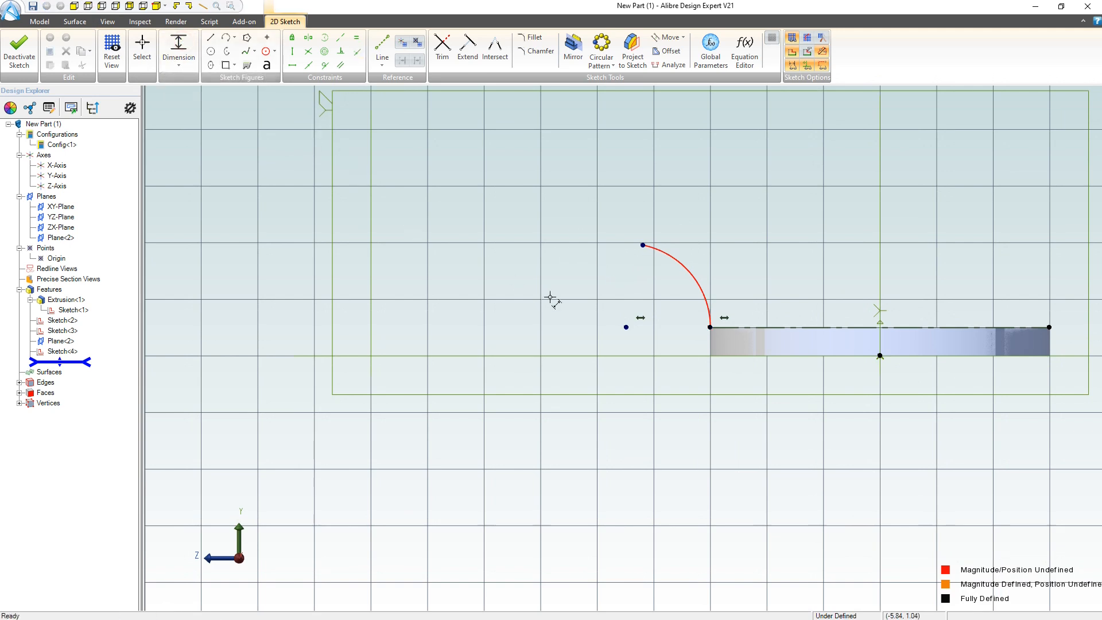
click(689, 275)
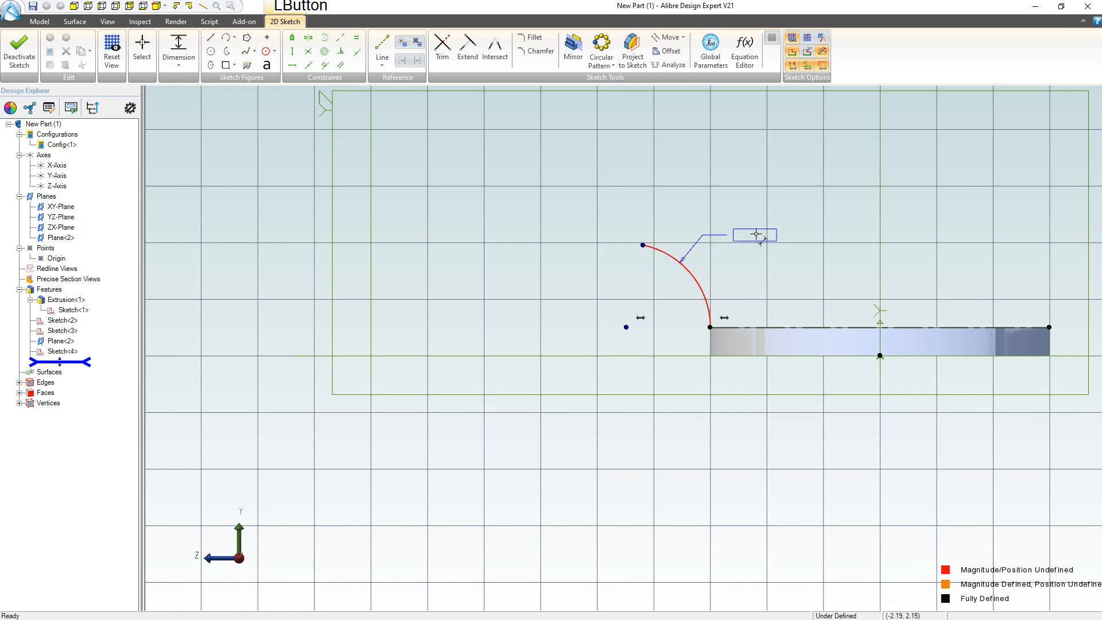
click(761, 238)
text(1)
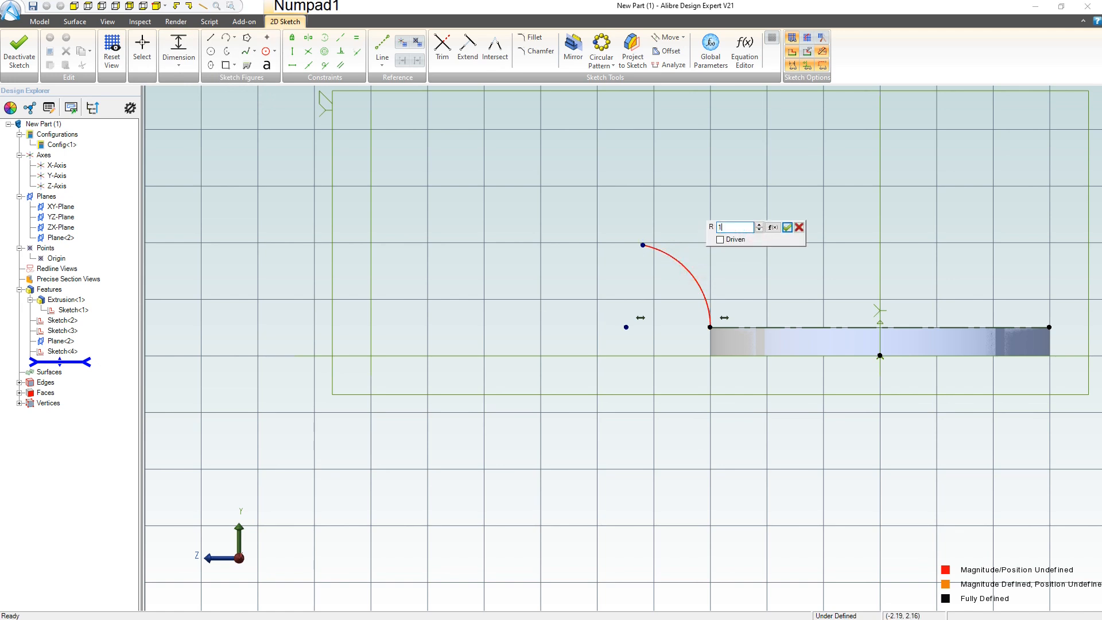
text(.5)
key(Return)
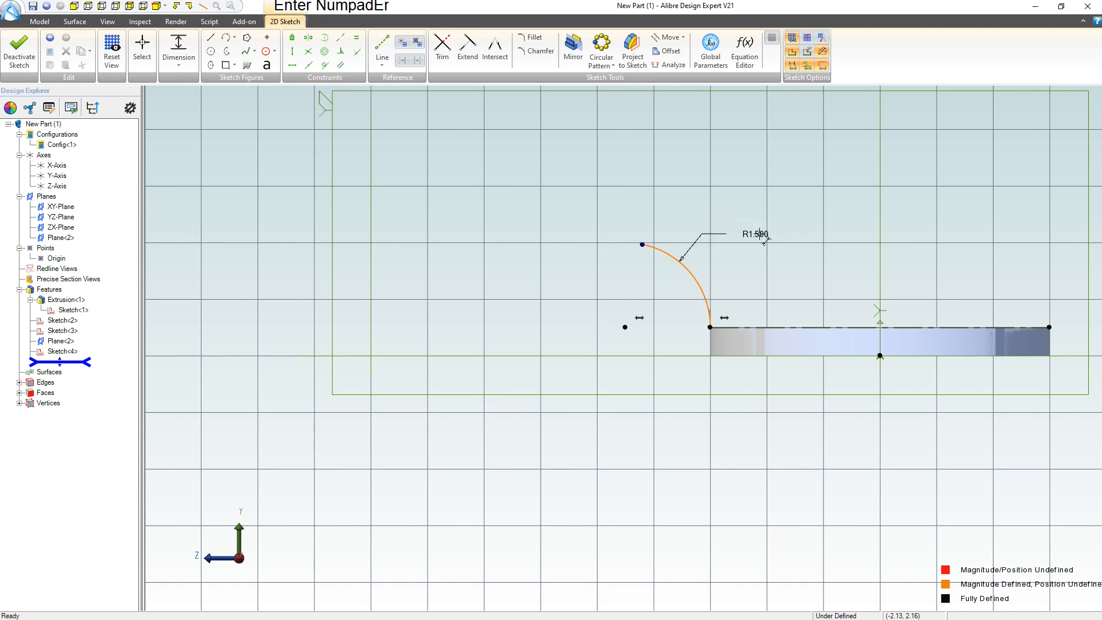
- Sketch a second, shallow arc from near the base of the two-peaked profile to the upper end of the R1.500 arc
scroll(742, 290, down, 1)
scroll(664, 298, up, 1)
scroll(664, 288, down, 2)
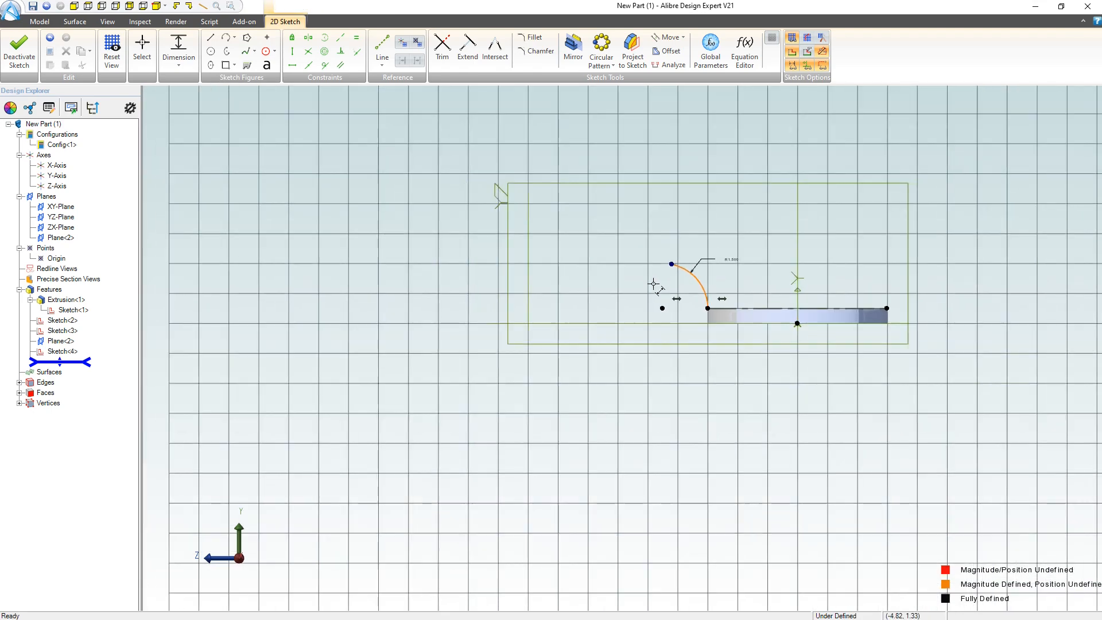
scroll(652, 284, down, 3)
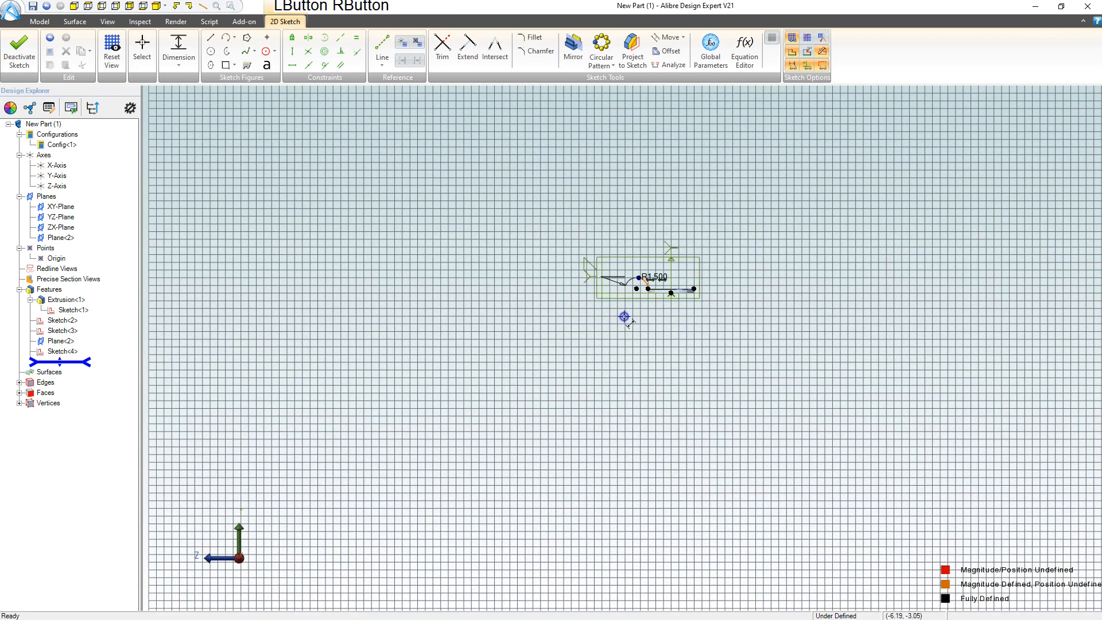
right_drag(624, 315, 607, 332)
scroll(614, 281, up, 8)
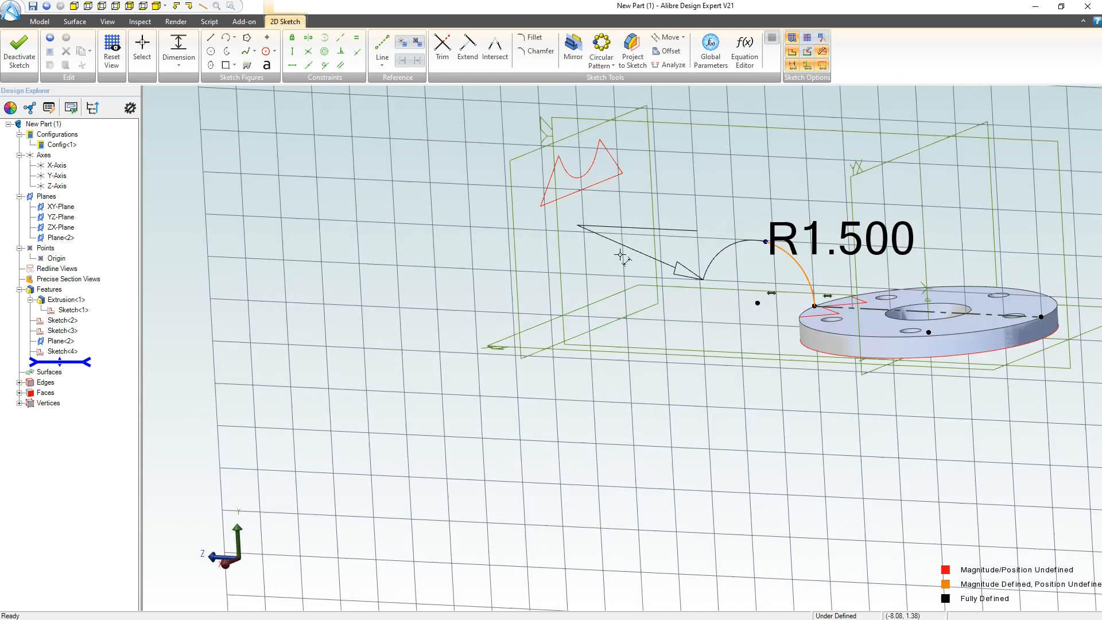
click(225, 38)
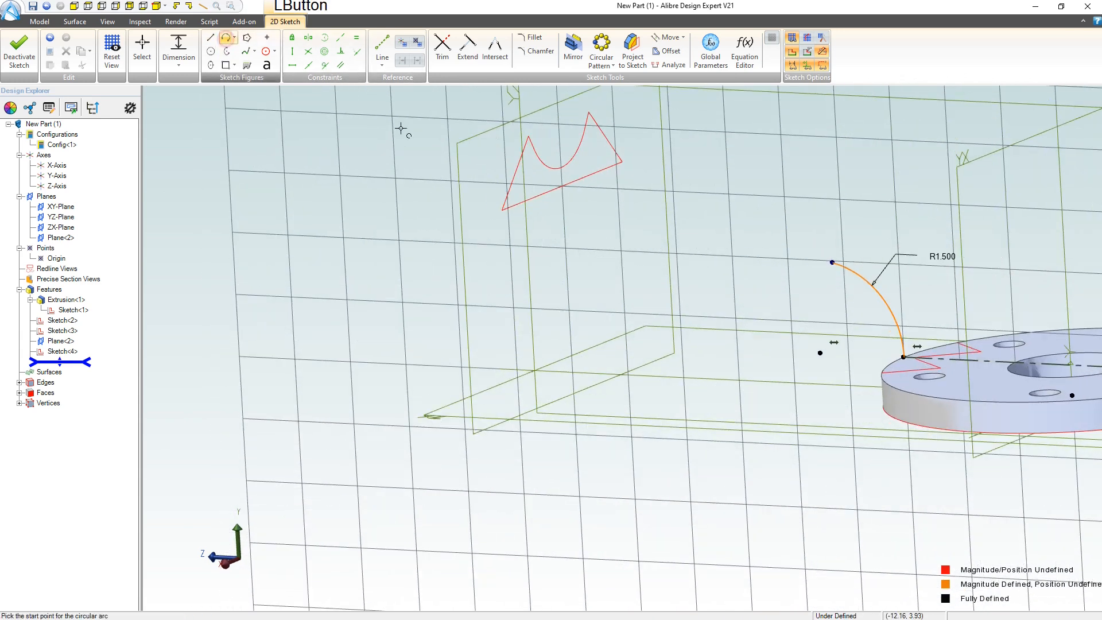
click(576, 195)
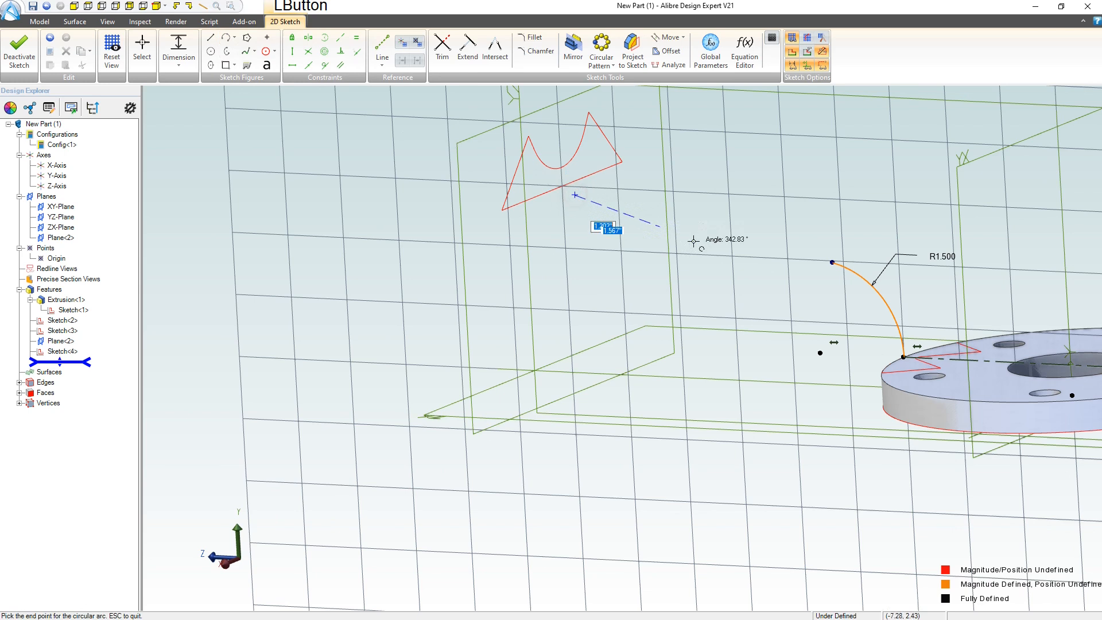
click(834, 262)
click(785, 245)
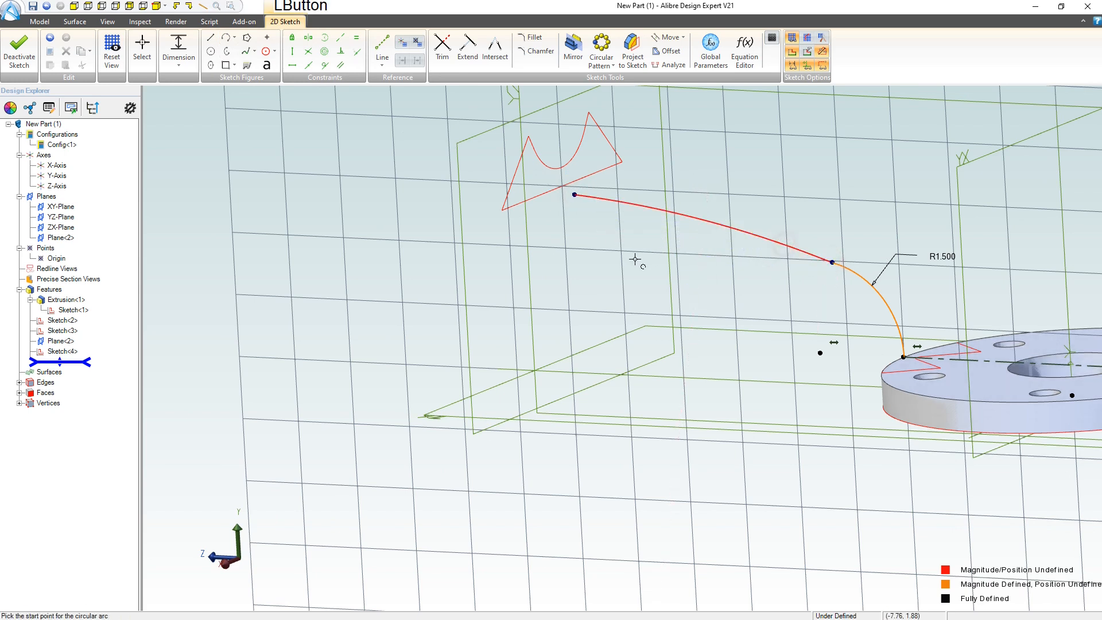
key(Escape)
- Move the shallow arc's free end point onto the middle of the two-peaked profile's straight base edge
drag(589, 199, 562, 189)
right_click(571, 206)
right_drag(579, 219, 755, 319)
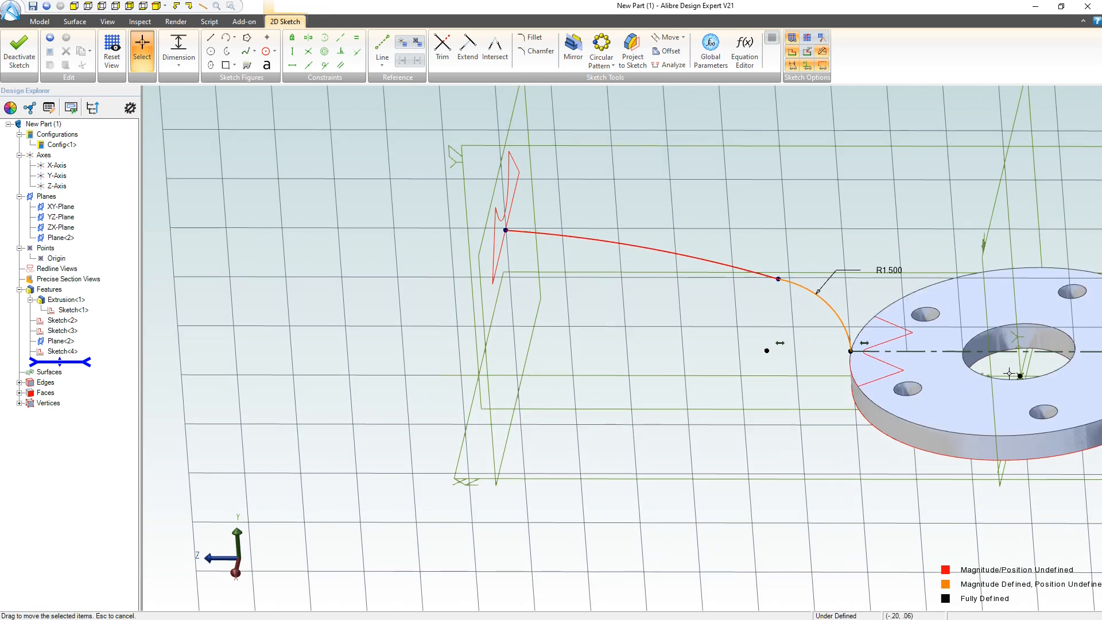
click(499, 256)
click(499, 247)
click(506, 235)
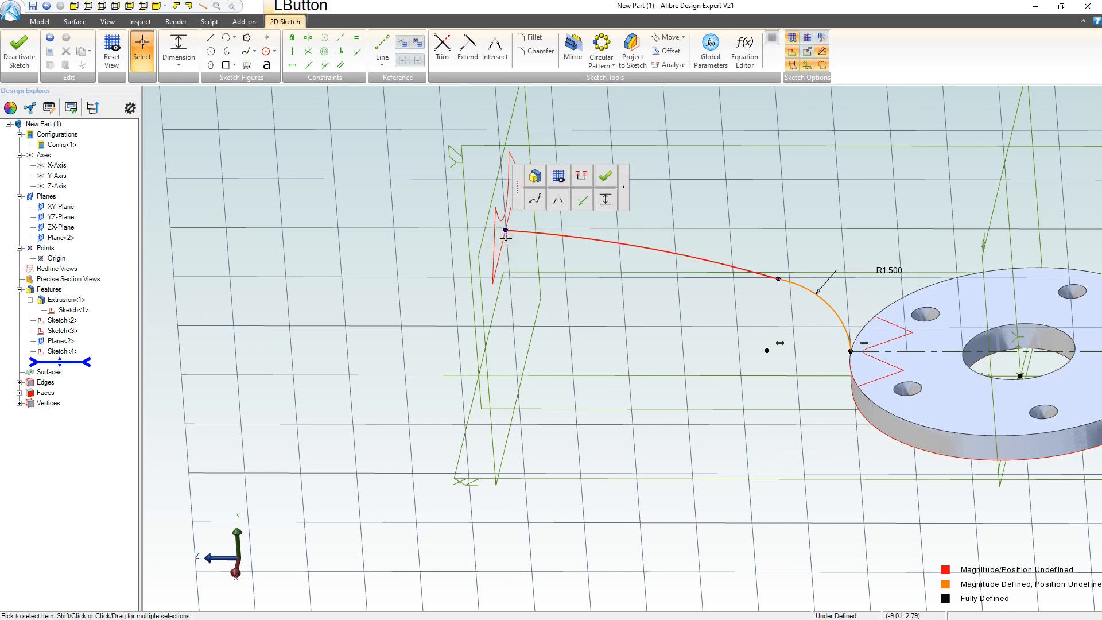
click(535, 201)
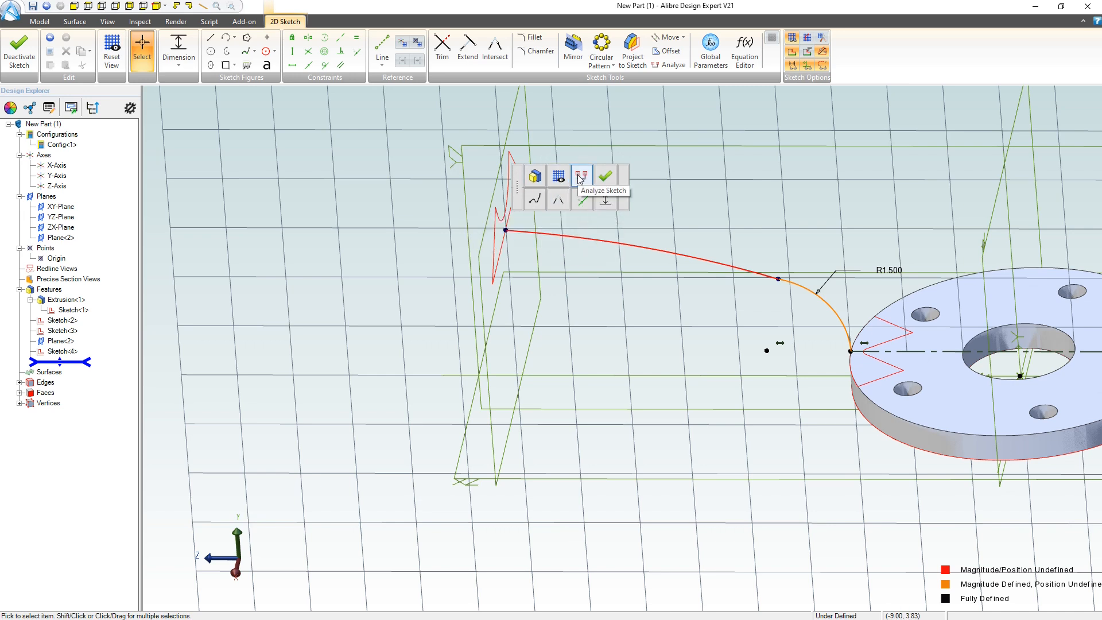
click(468, 185)
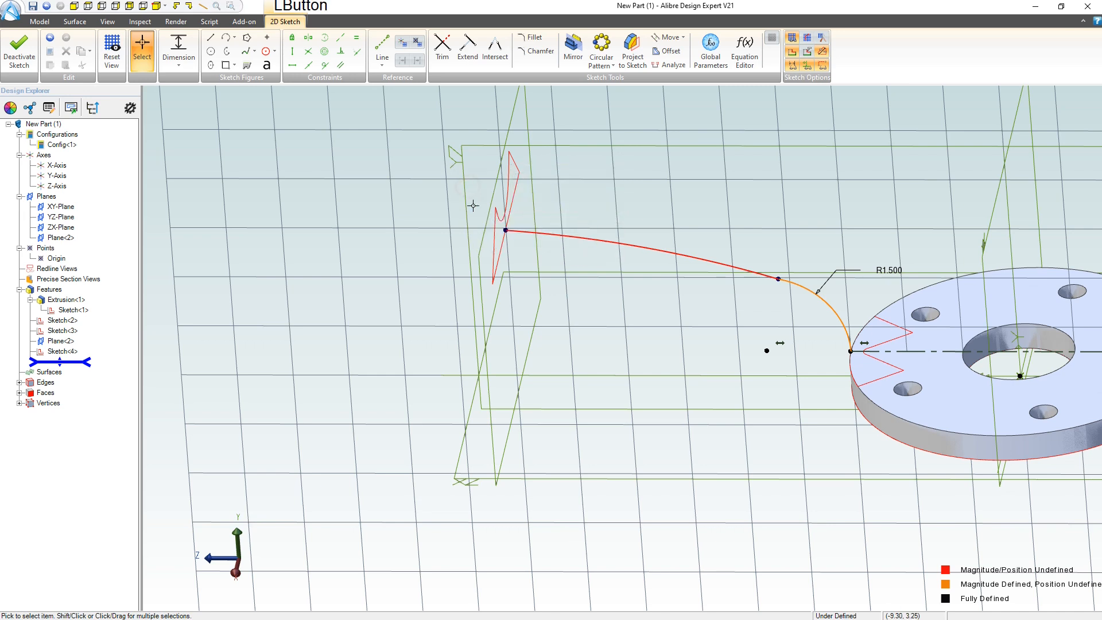
- Dimension the horizontal distance between the shallow arc's end at the profile and the origin as 9
click(179, 47)
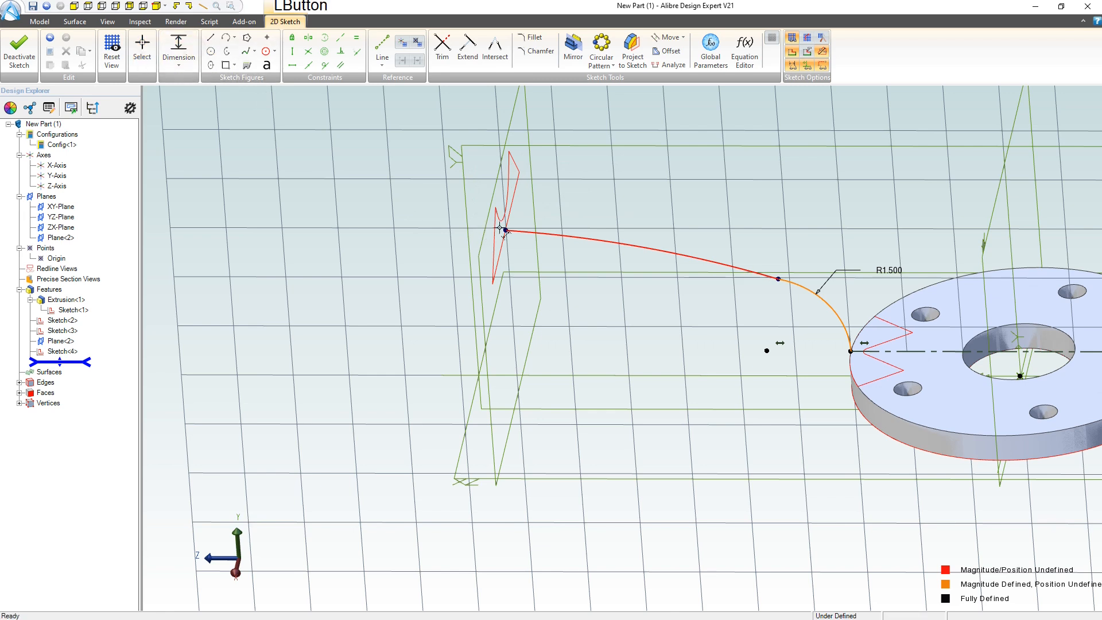
click(1020, 376)
click(787, 157)
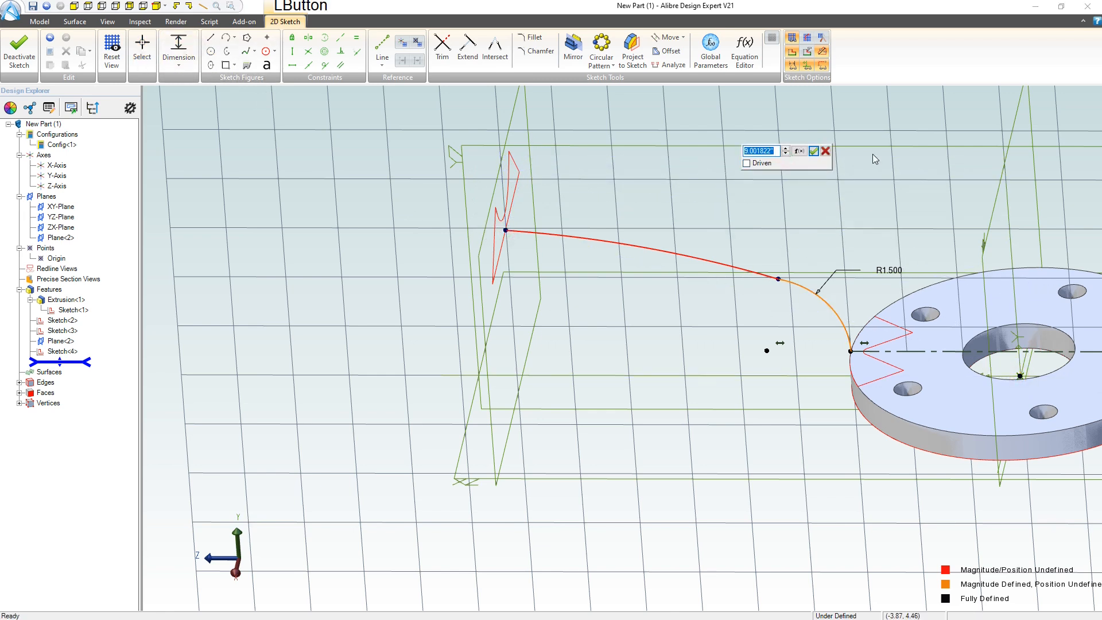
text(9)
key(Return)
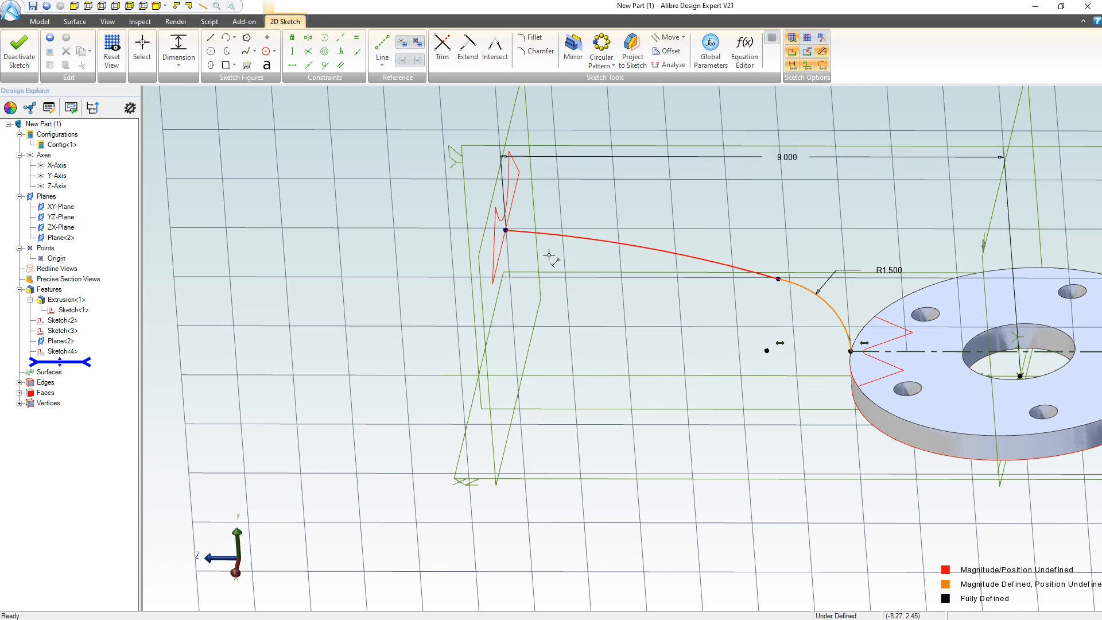
scroll(536, 269, down, 5)
key(Escape)
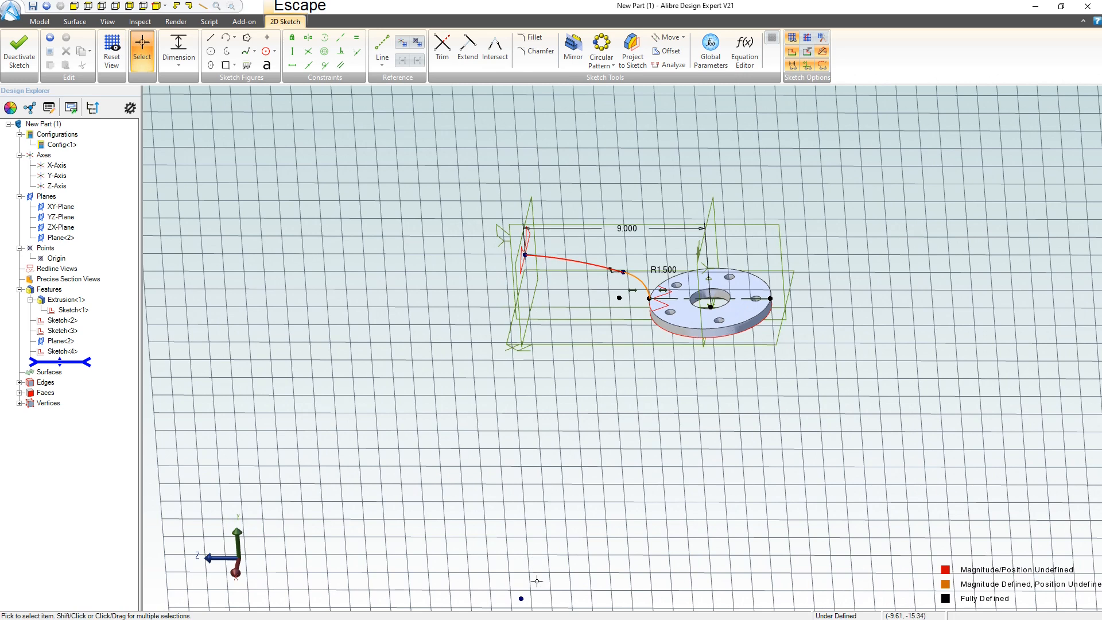
- Move the shallow arc's centre point closer to the arc to tighten its curvature
click(522, 599)
key(v)
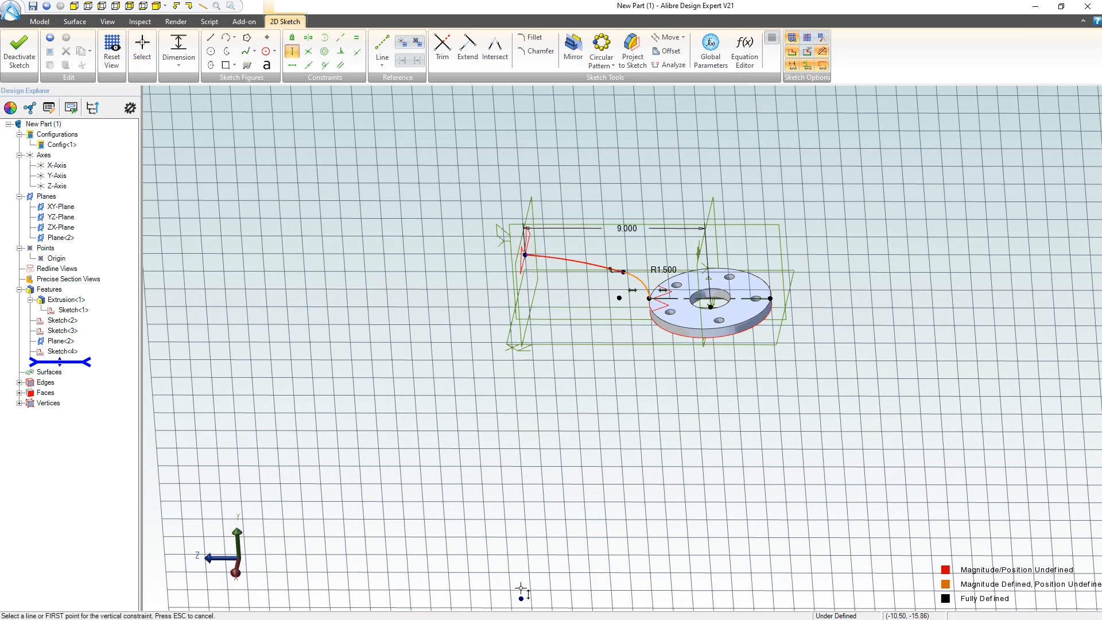
click(522, 599)
key(Escape)
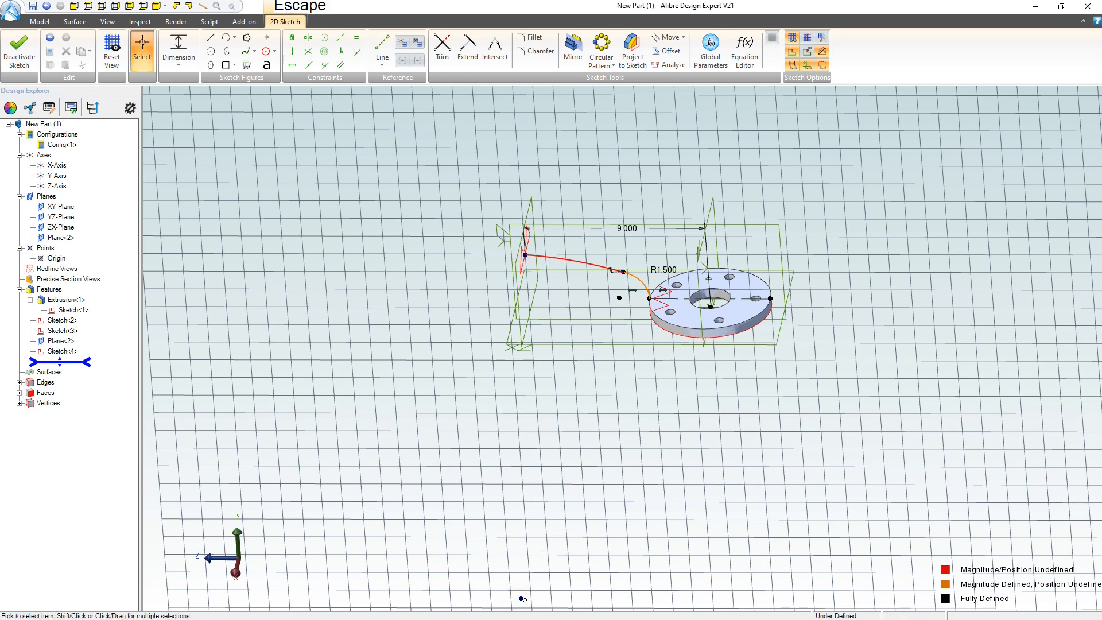
drag(519, 599, 516, 474)
drag(480, 417, 555, 400)
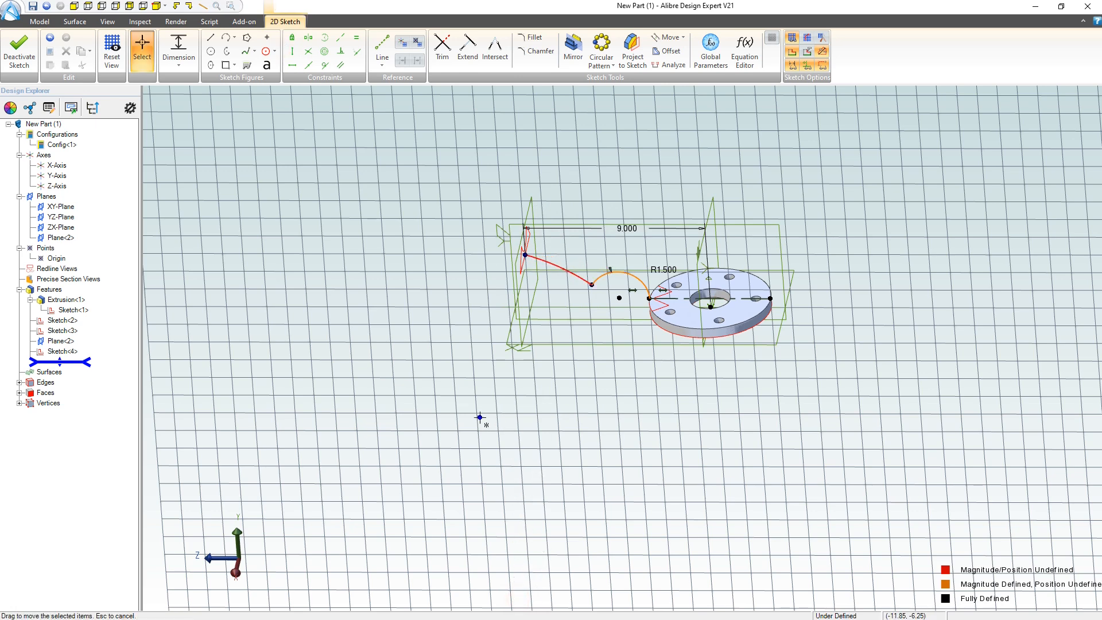
- Constrain the shallow arc tangent to the R1.500 arc at their shared end point
scroll(603, 265, down, 2)
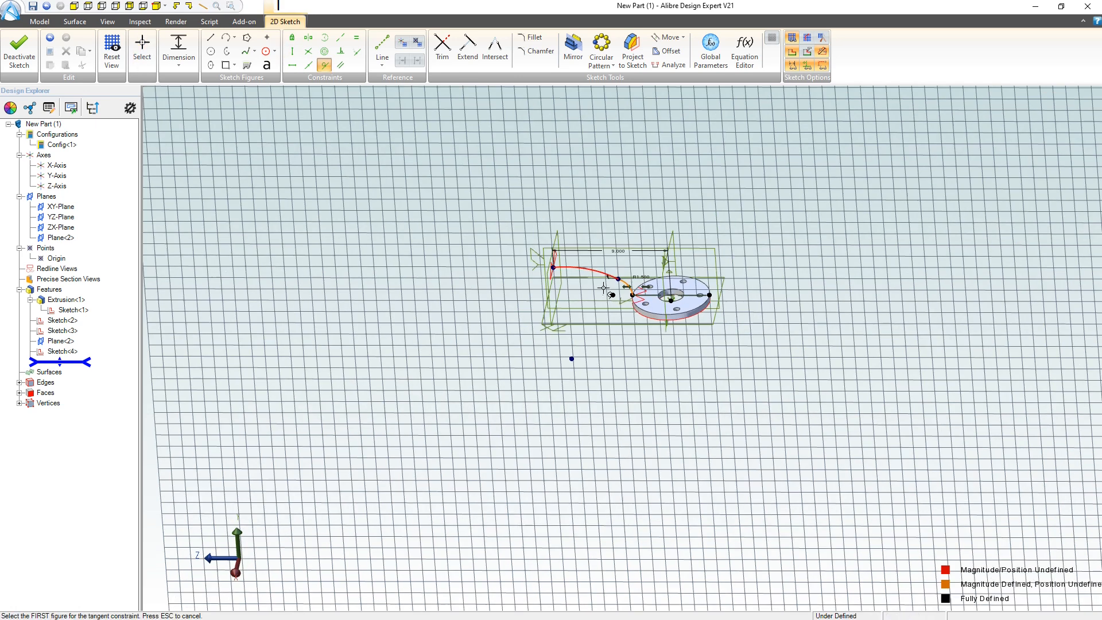
scroll(602, 264, up, 5)
click(598, 238)
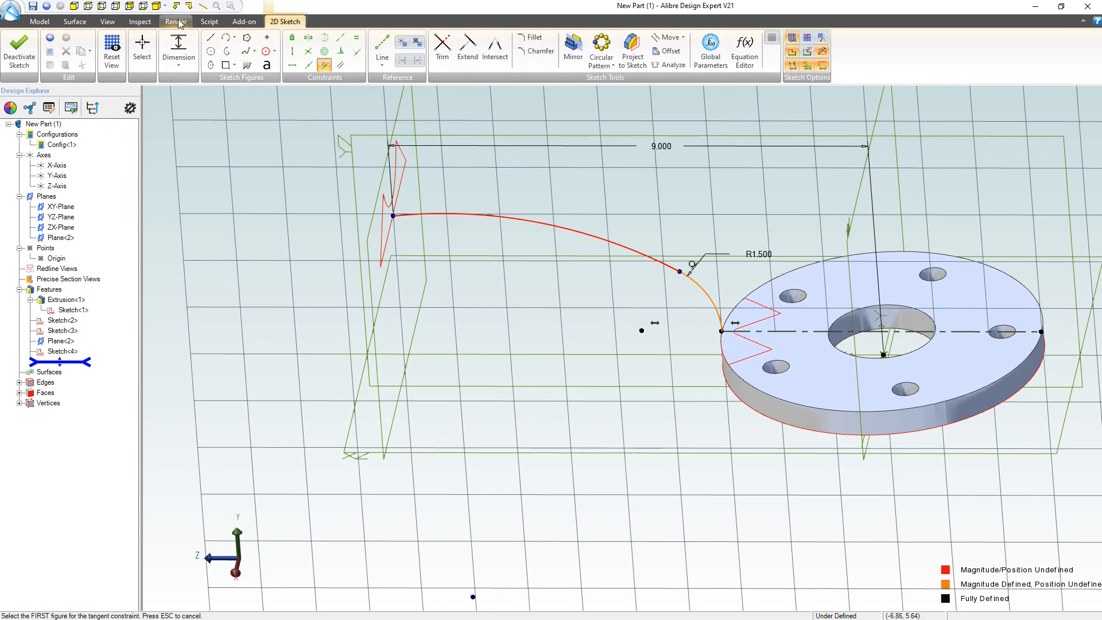
- Constrain the shallow arc's centre point vertically in line with its end point at the two-peaked profile
key(ctrl+4)
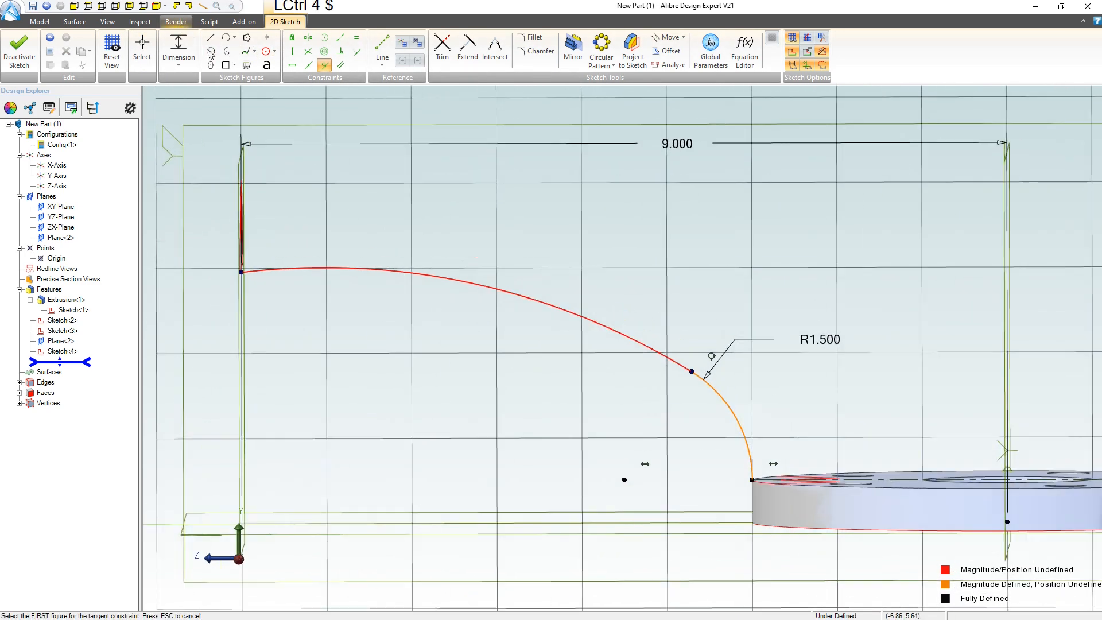
scroll(446, 200, down, 5)
key(h)
key(v)
click(412, 418)
click(389, 229)
scroll(421, 269, up, 1)
key(Escape)
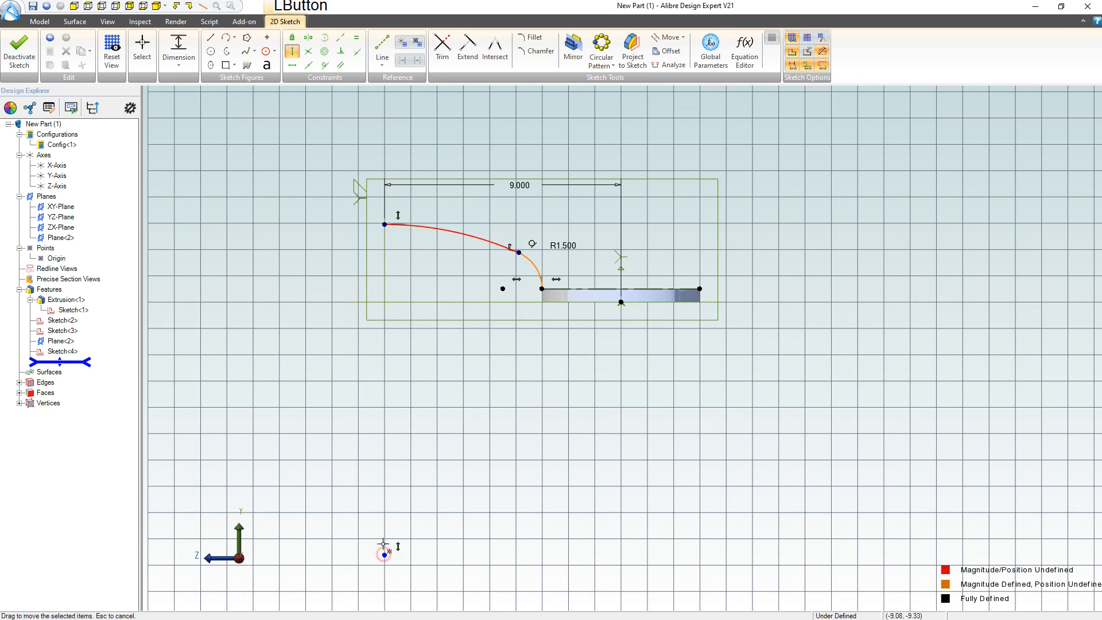
- Pull on the shallow arc to test its remaining freedom, and close the path sketch
click(478, 236)
key(Escape)
drag(482, 237, 531, 248)
scroll(482, 267, down, 2)
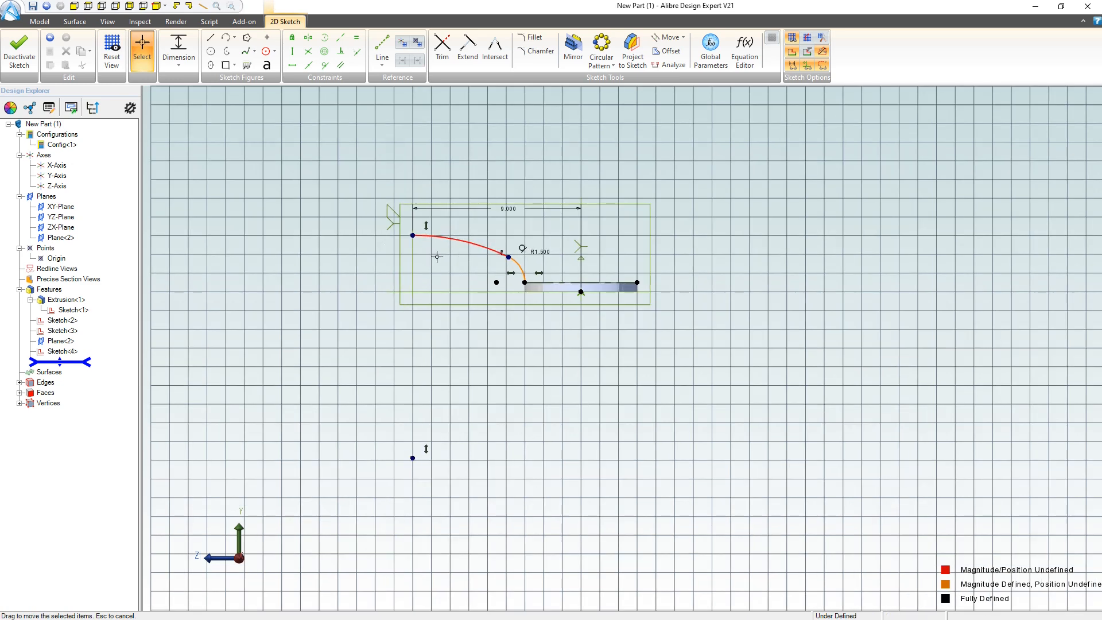
scroll(457, 246, up, 3)
middle_drag(436, 270, 463, 275)
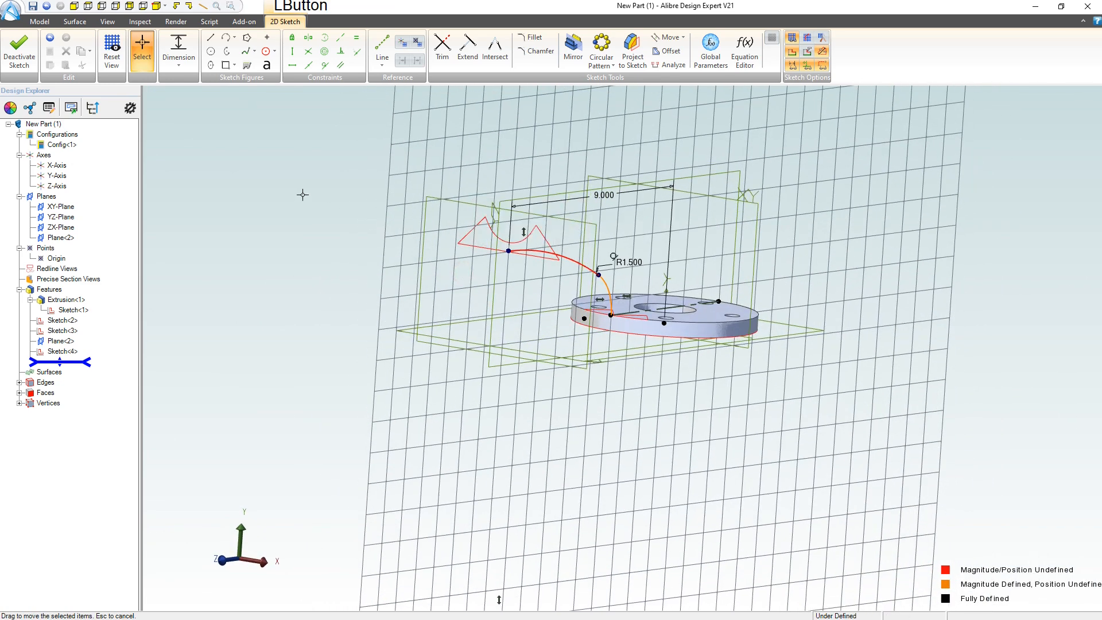
click(31, 53)
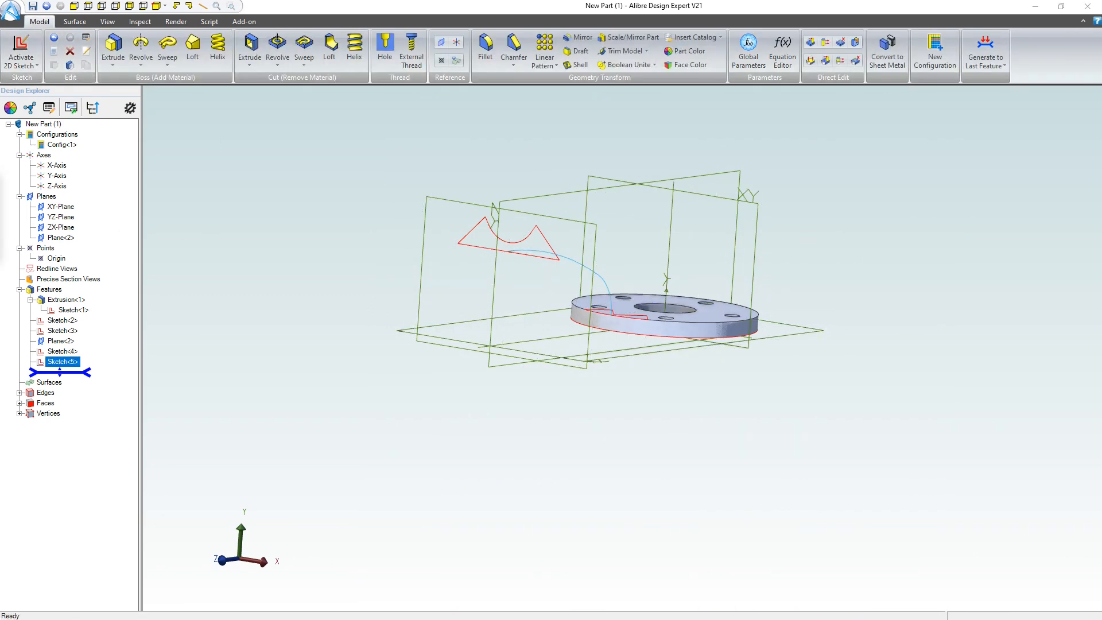
- Reopen the path sketch to inspect the shallow arc's end at the profile, and close it again
double_click(63, 361)
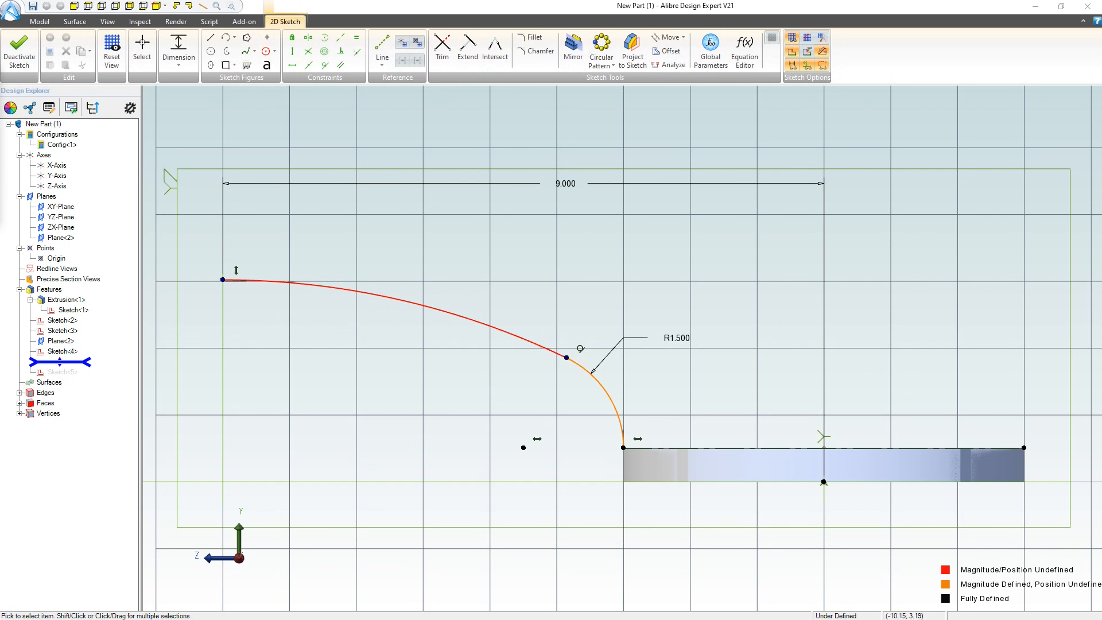
click(141, 51)
click(235, 320)
scroll(270, 325, up, 3)
scroll(274, 323, down, 8)
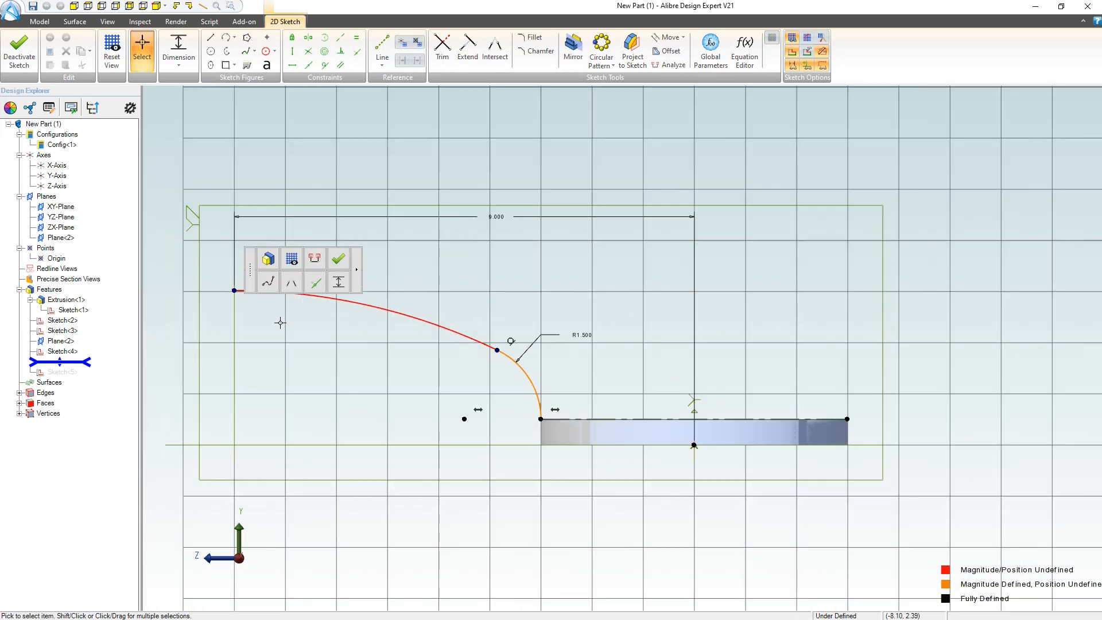
mouse_move(316, 277)
click(338, 259)
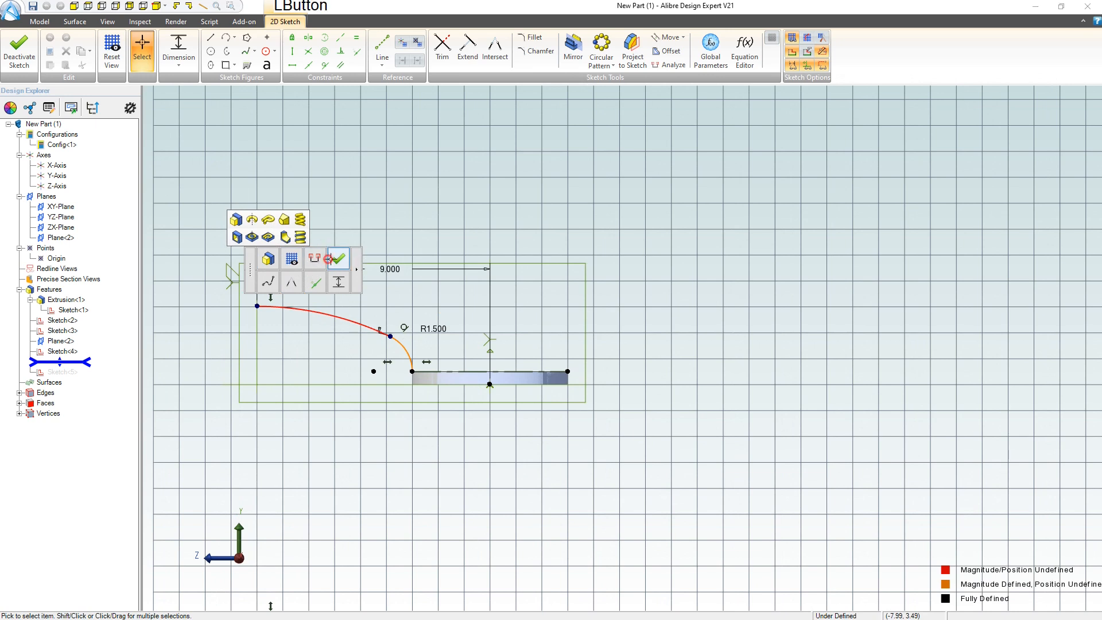
click(206, 372)
- Roll the history back before the path sketch, check the profile's height dimension above the origin in Sketch<4>, and restore the full history
click(60, 351)
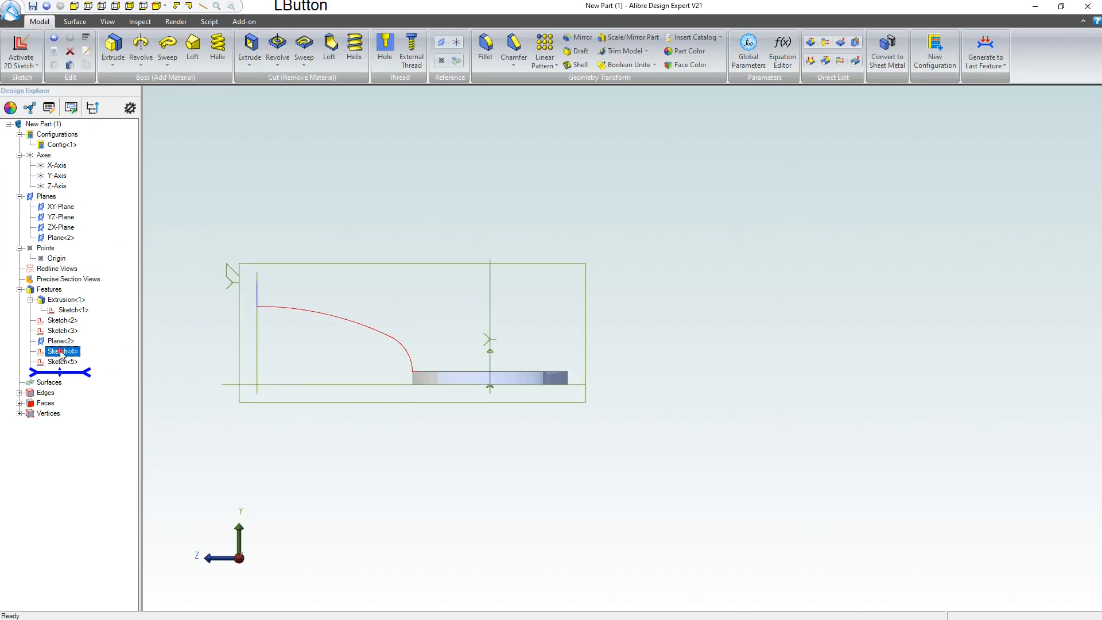
drag(60, 372, 236, 362)
right_click(194, 344)
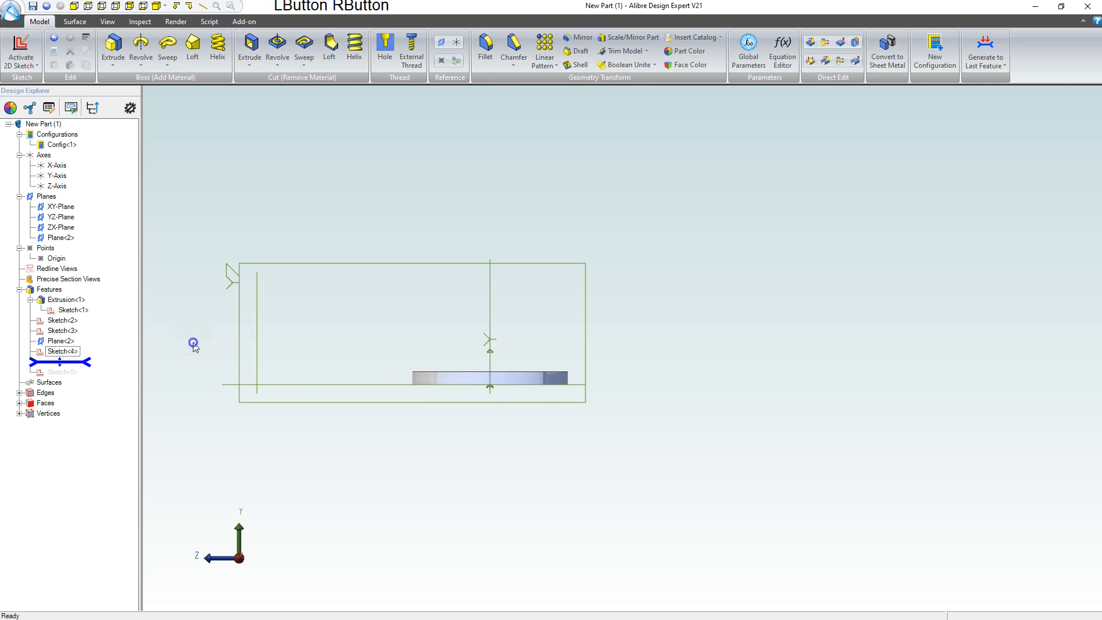
right_click(95, 352)
click(107, 356)
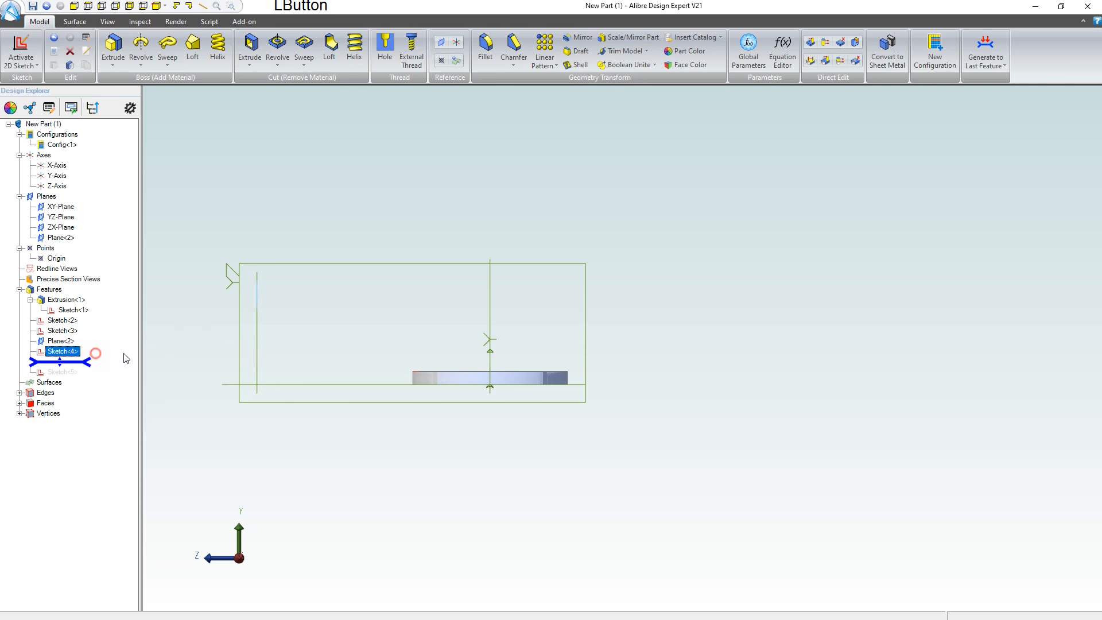
scroll(550, 290, down, 3)
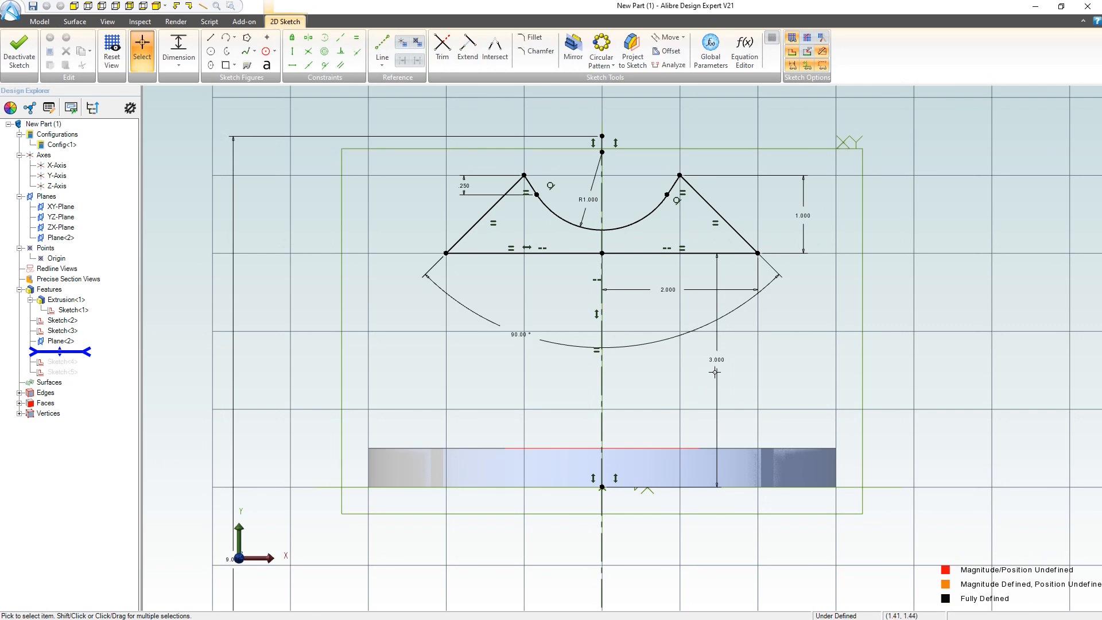
drag(719, 363, 712, 364)
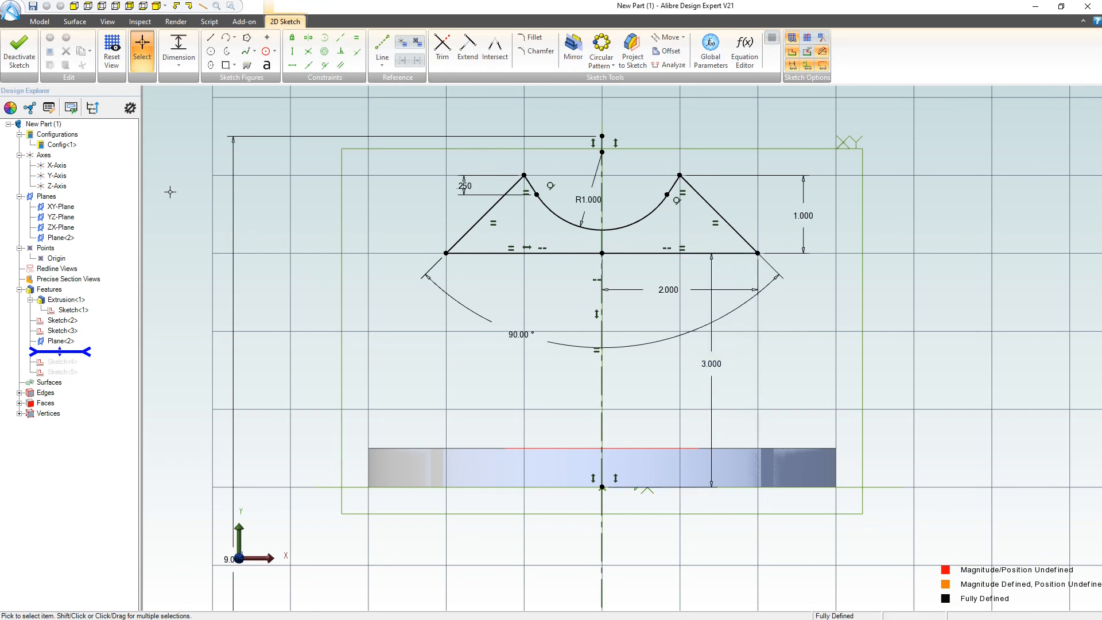
click(18, 52)
mouse_move(552, 370)
right_down()
mouse_move(600, 404)
mouse_move(576, 406)
mouse_move(607, 419)
right_up()
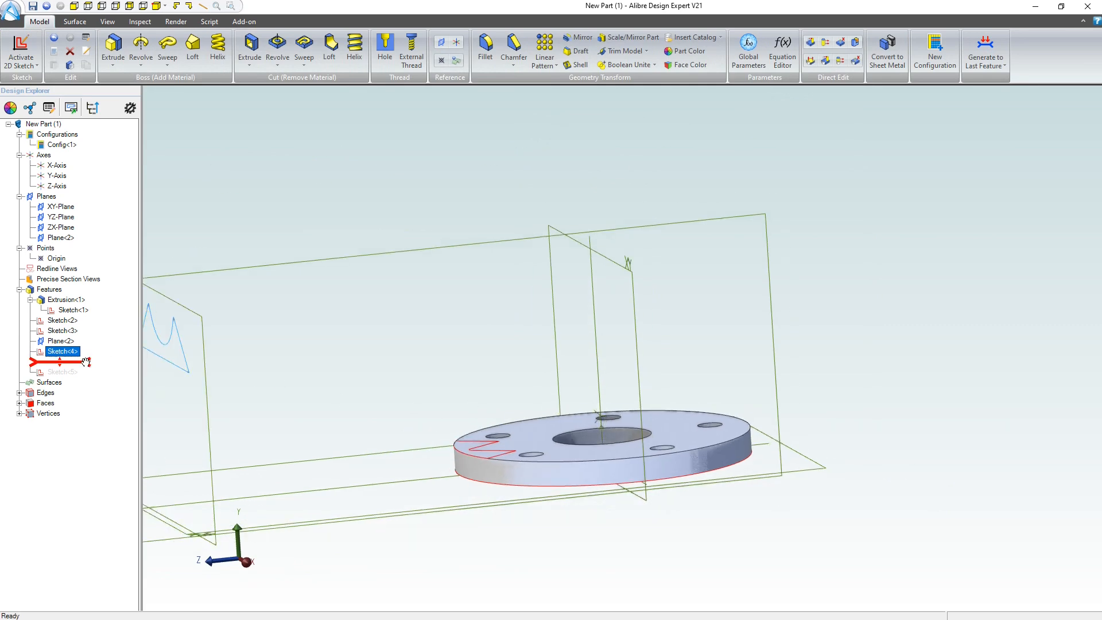
drag(83, 363, 83, 373)
- Edit the path sketch and dimension the vertical distance between the shallow arc's profile end and the origin as 3
right_click(64, 362)
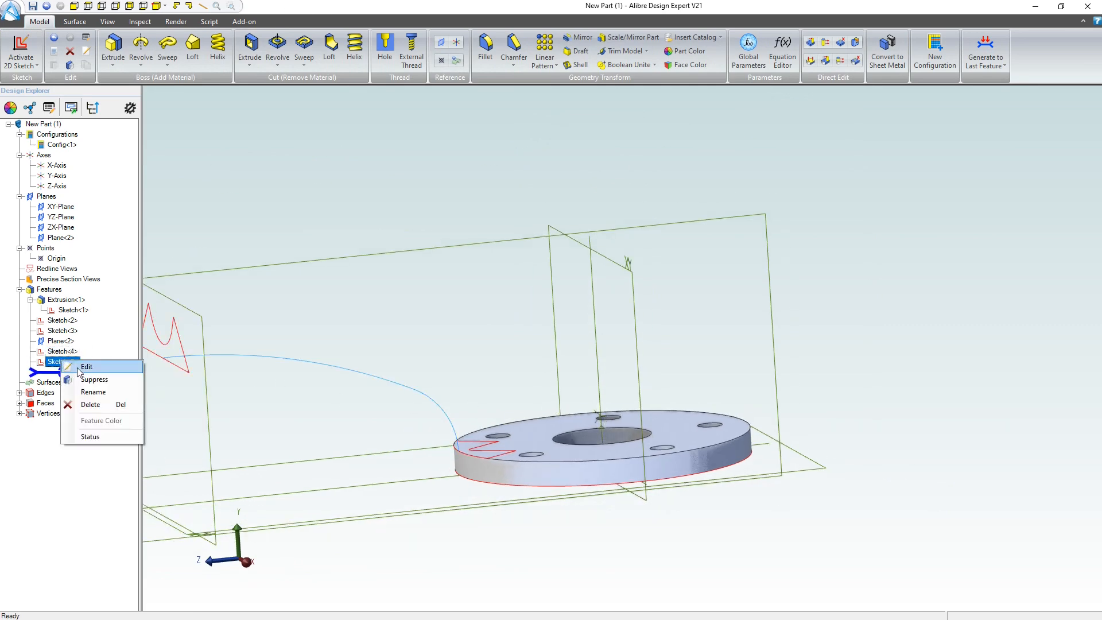
click(86, 368)
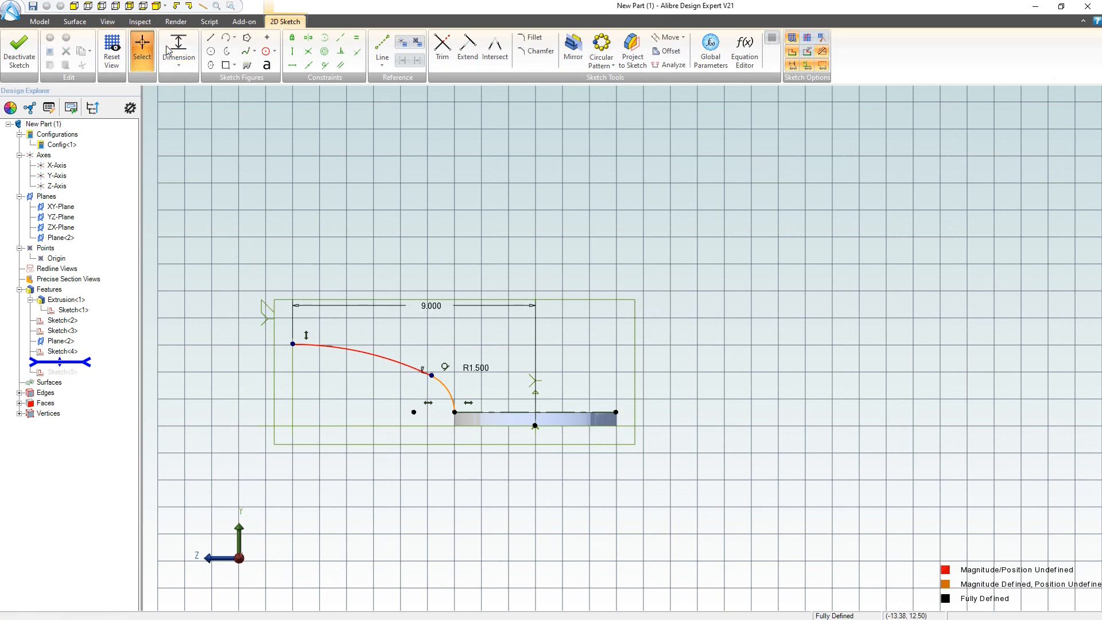
click(141, 51)
click(292, 342)
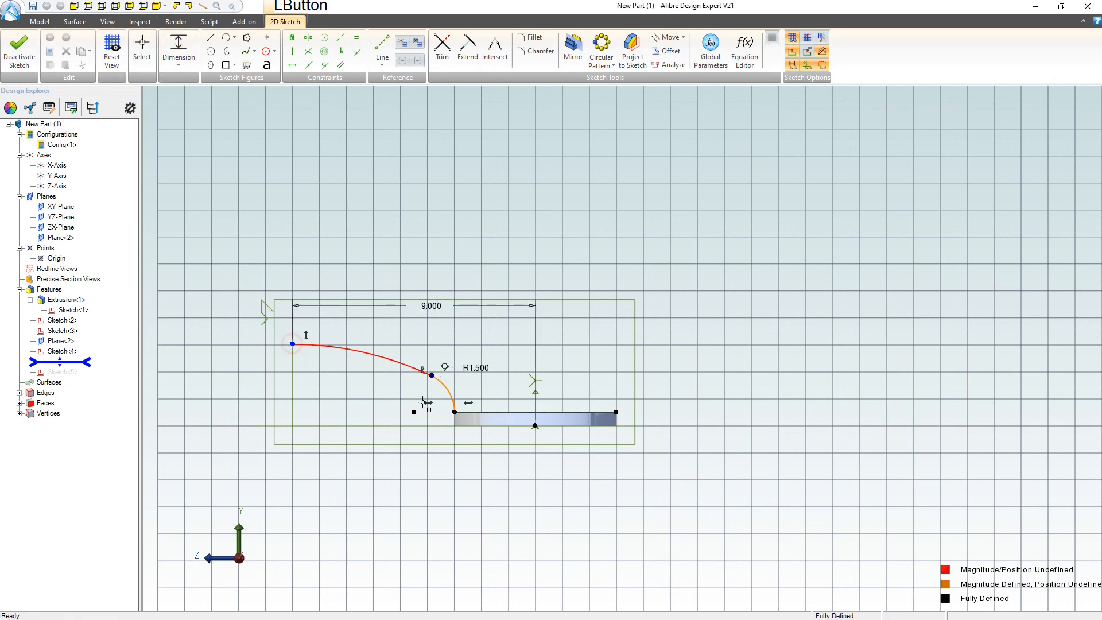
click(535, 426)
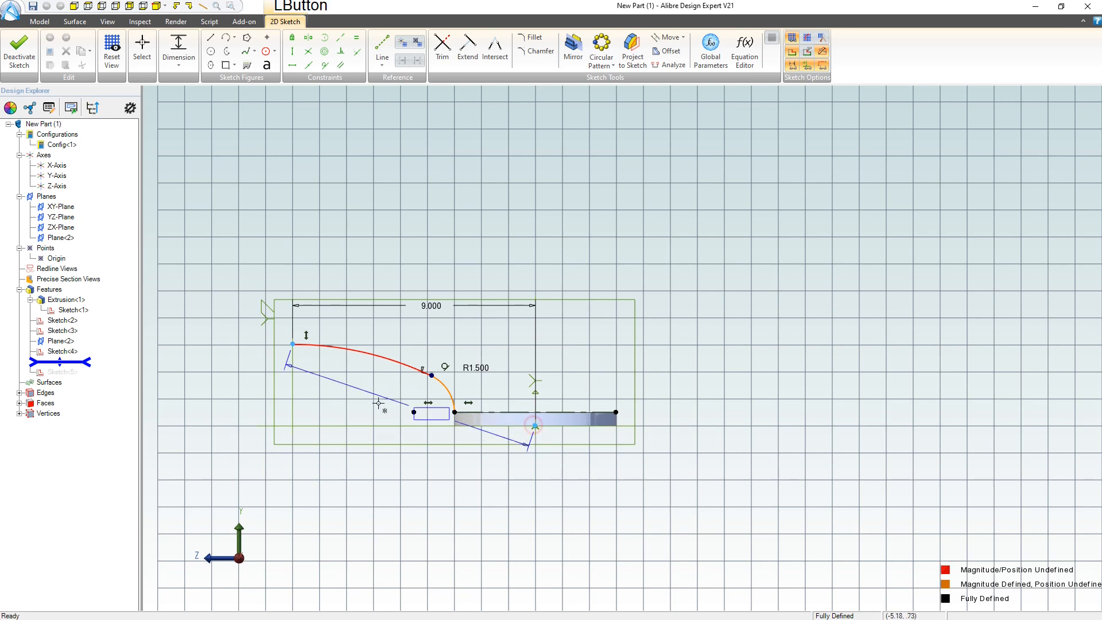
click(263, 382)
text(3)
key(KP_Enter)
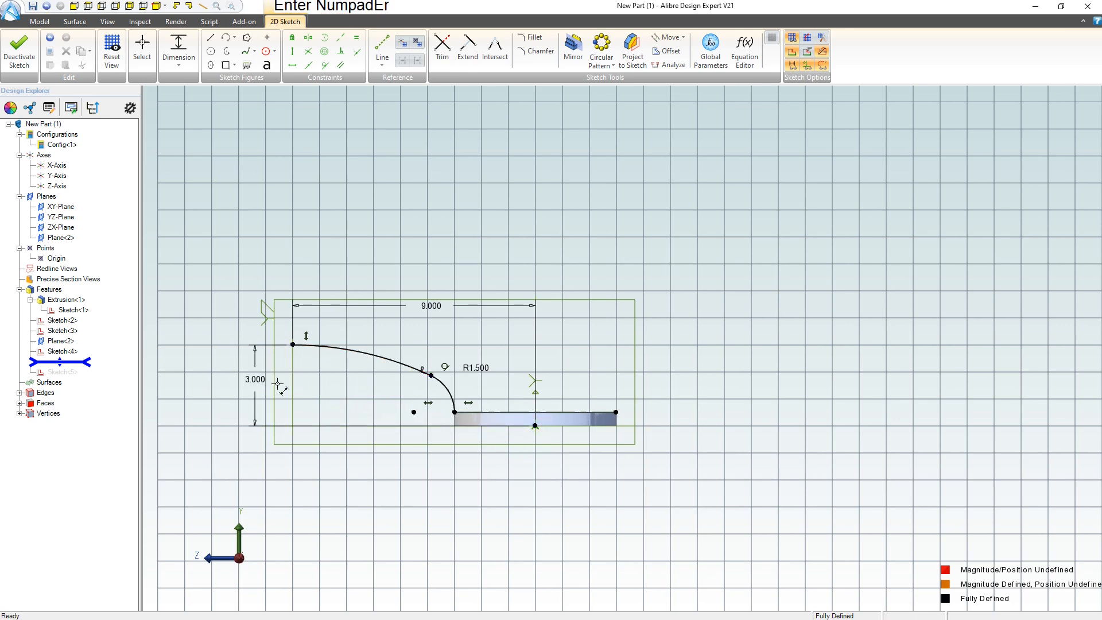
- Close the two-arc path sketch, keeping it as an open curve
click(321, 386)
middle_drag(349, 399, 474, 395)
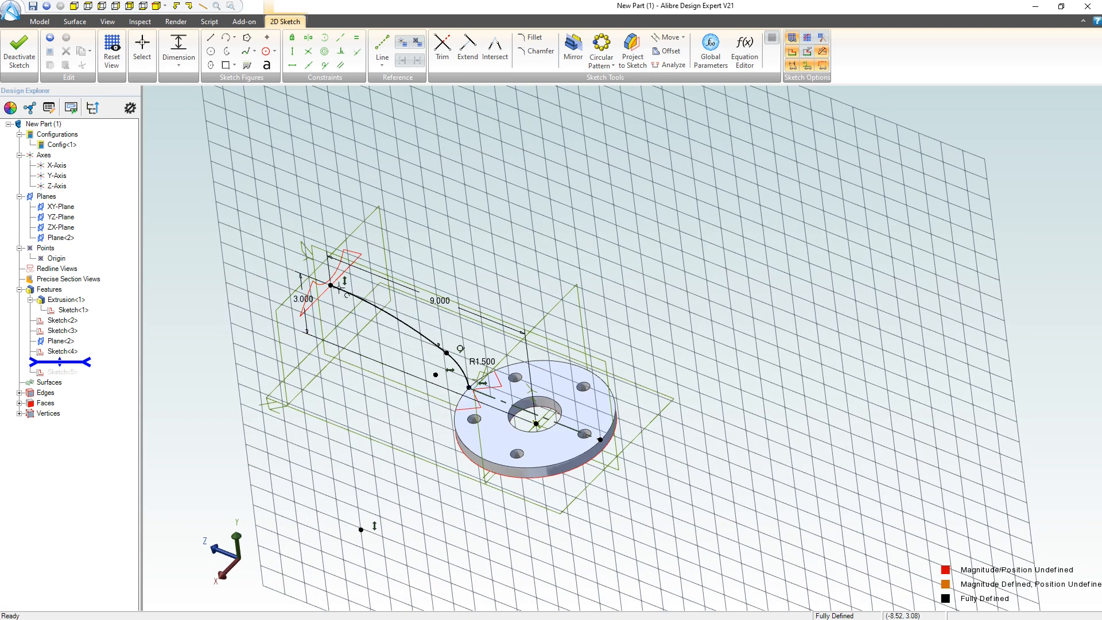
scroll(323, 315, up, 2)
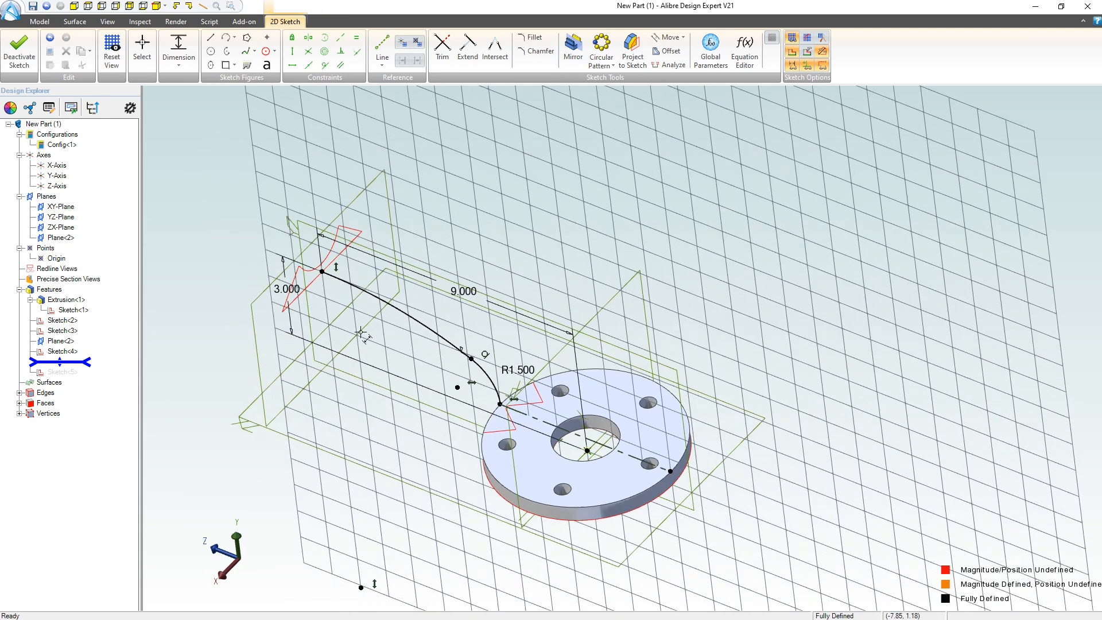
click(19, 50)
drag(316, 194, 334, 194)
click(345, 257)
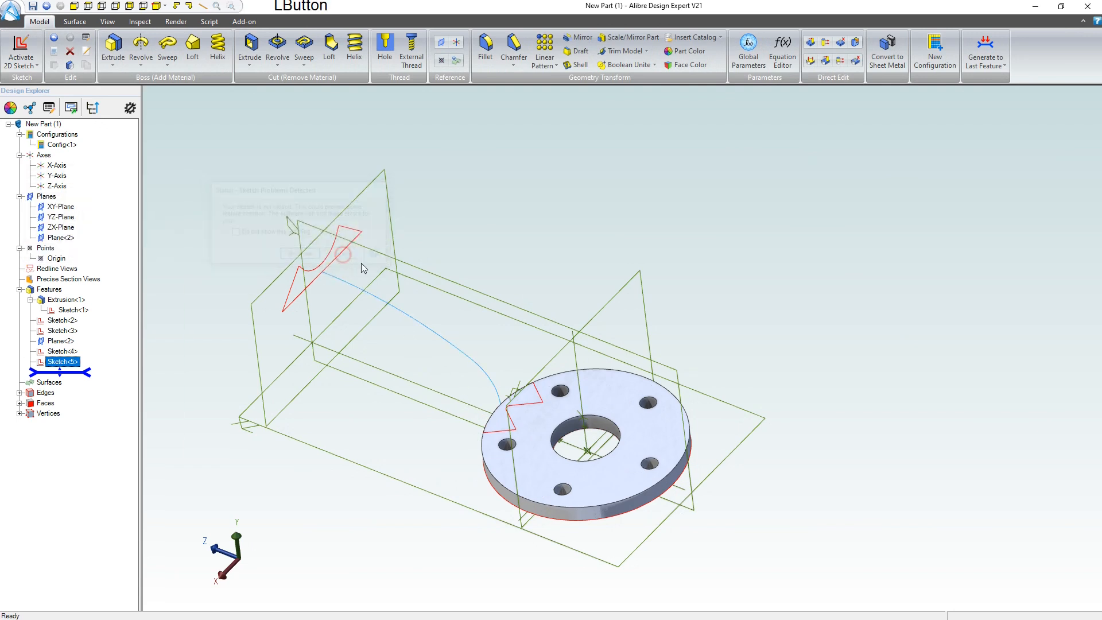
scroll(467, 326, up, 1)
key(Escape)
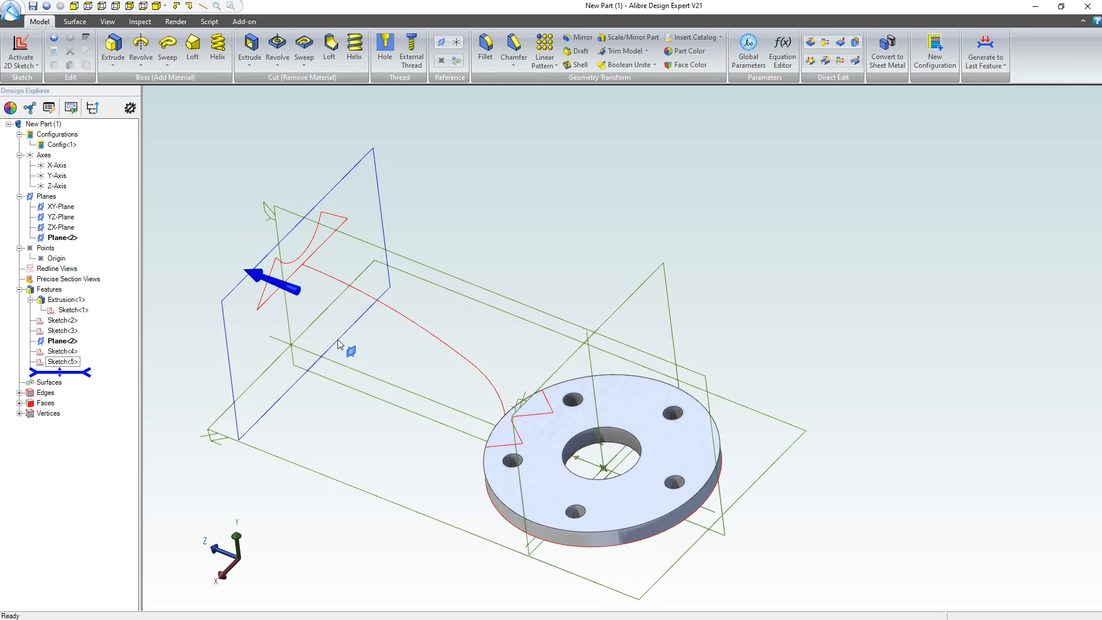
- Create a loft boss from the zigzag sketch on the disc to the two-peaked profile, with the two-arc path as a global guide curve
click(192, 49)
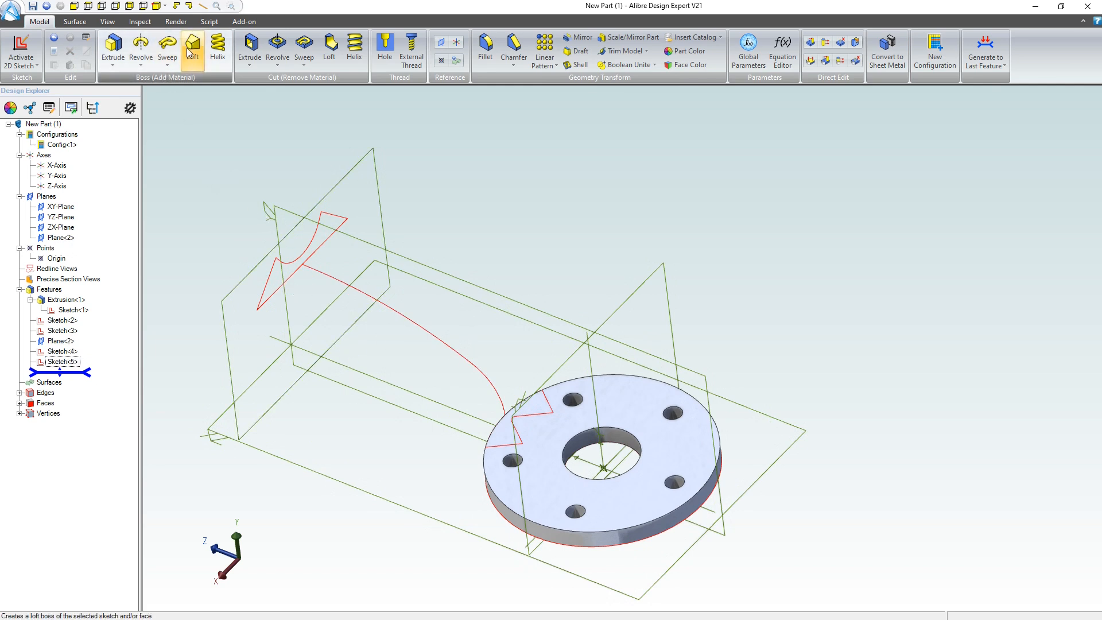
drag(303, 228, 730, 199)
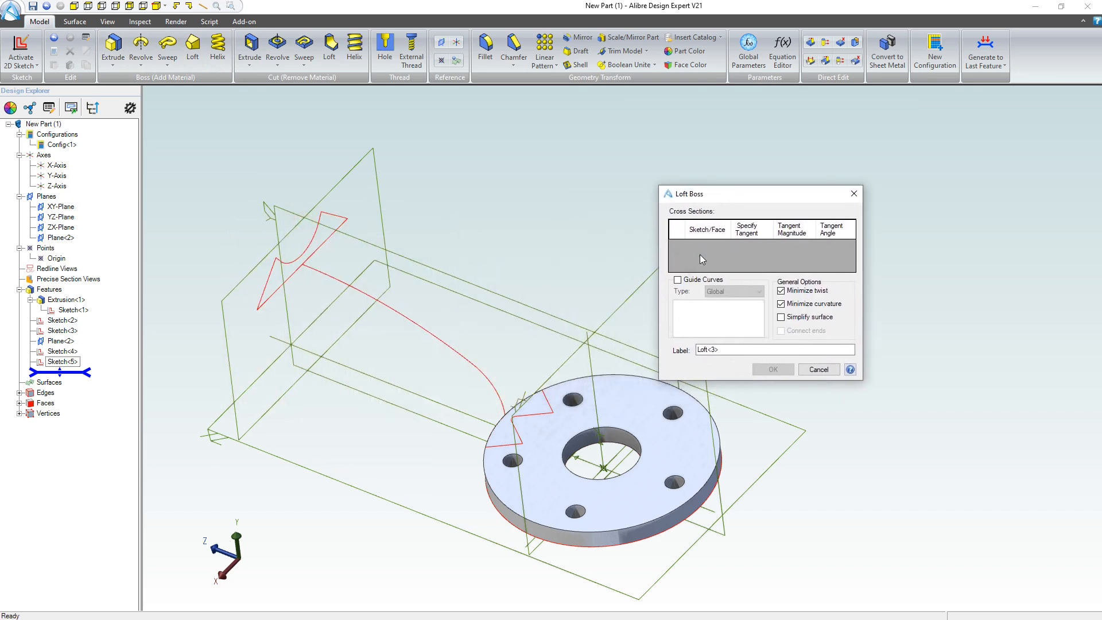
click(540, 415)
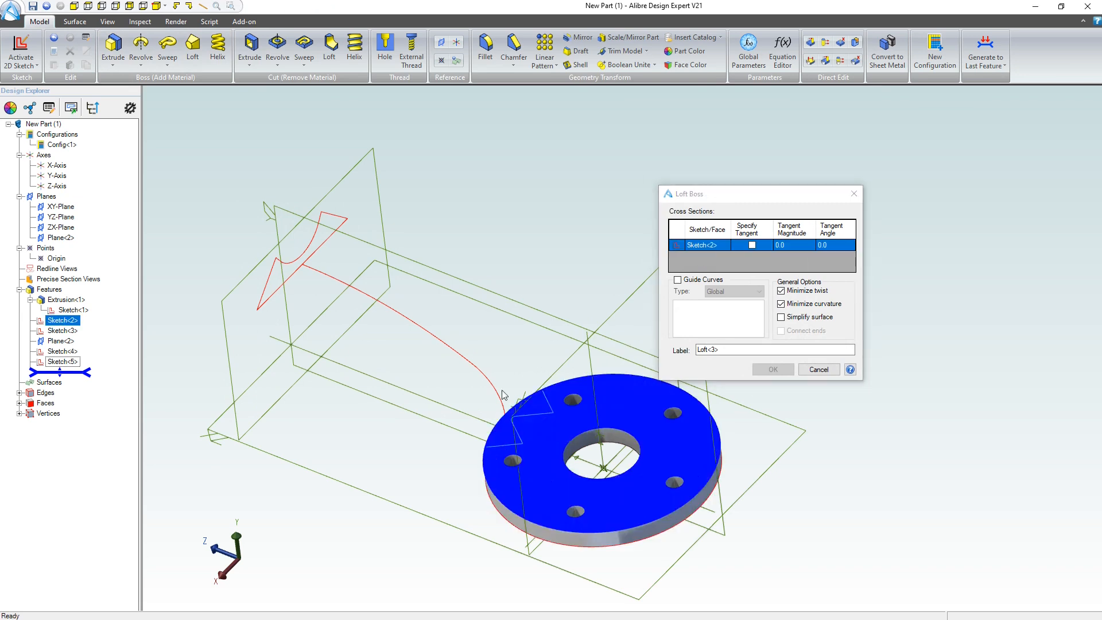
click(317, 243)
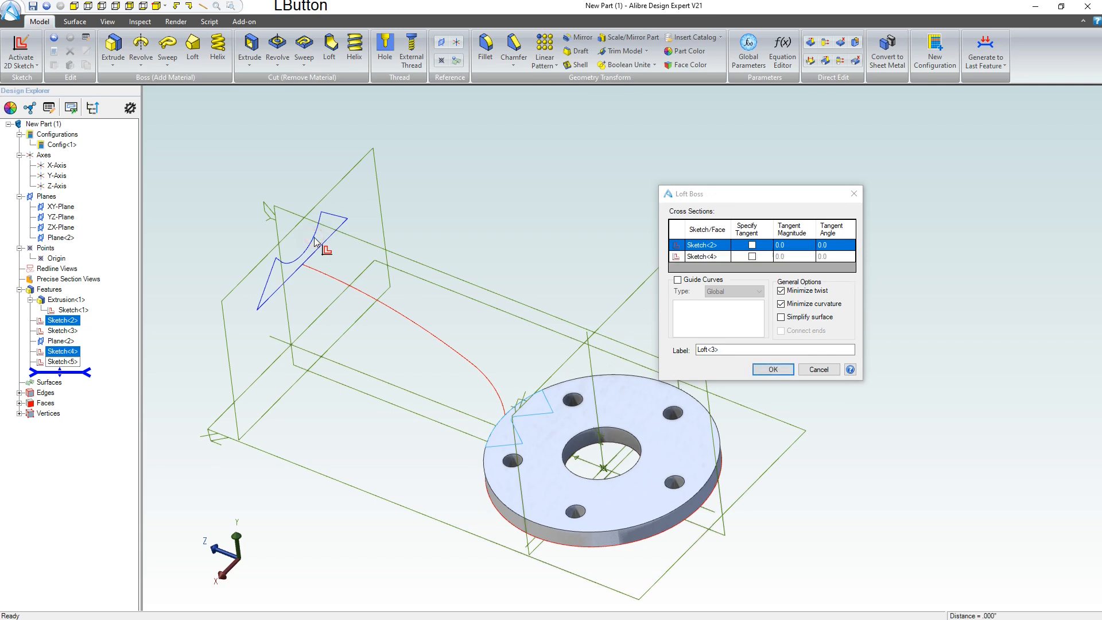
click(678, 280)
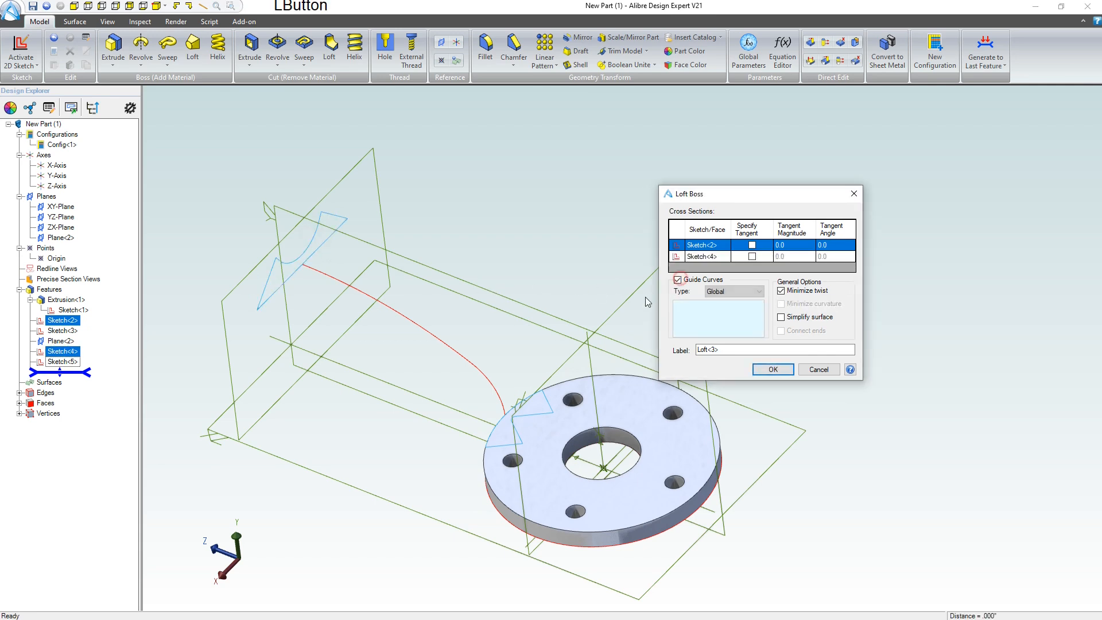
click(456, 354)
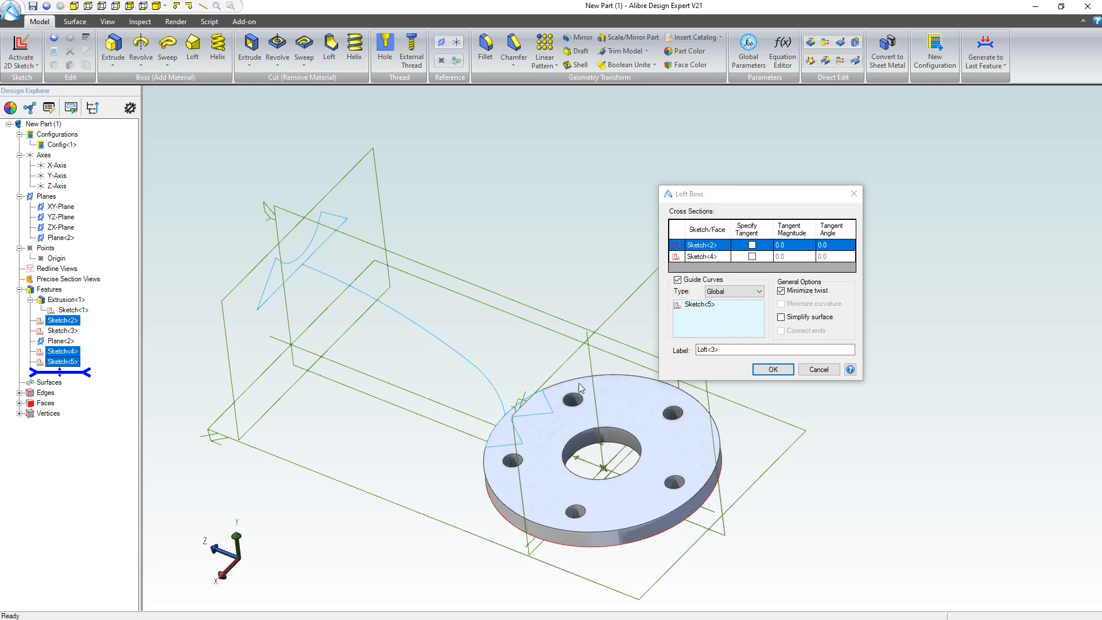
click(772, 371)
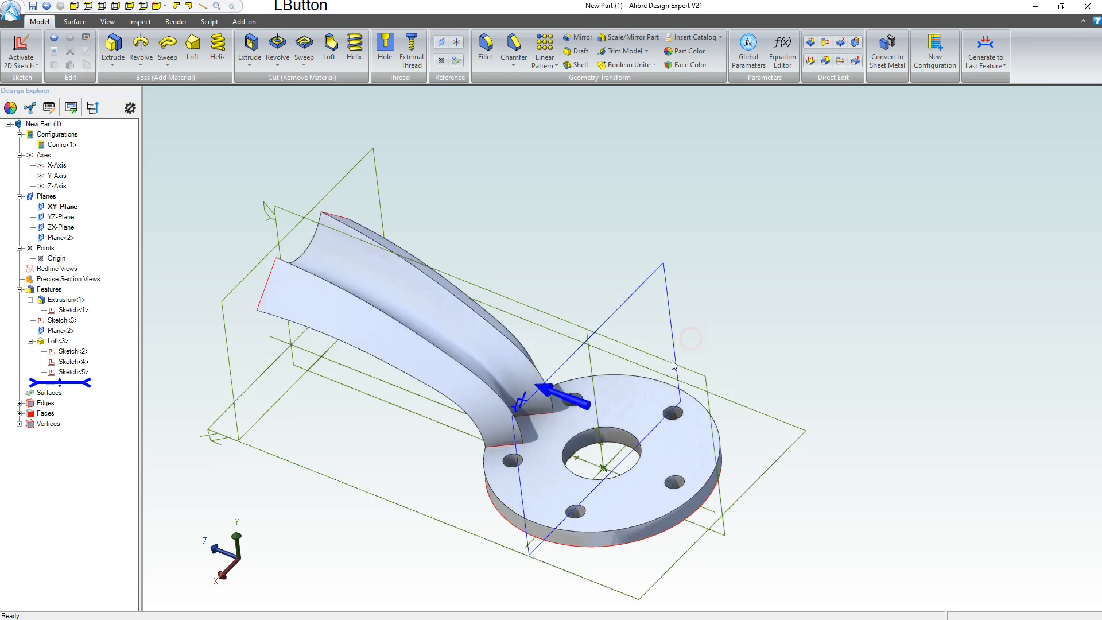
- Fillet one of the lofted spoke's two long ridge edges with a constant radius of .125
right_click(653, 369)
mouse_move(652, 365)
middle_down()
mouse_move(644, 372)
mouse_move(671, 373)
mouse_move(663, 385)
mouse_move(662, 370)
middle_up()
scroll(636, 354, down, 2)
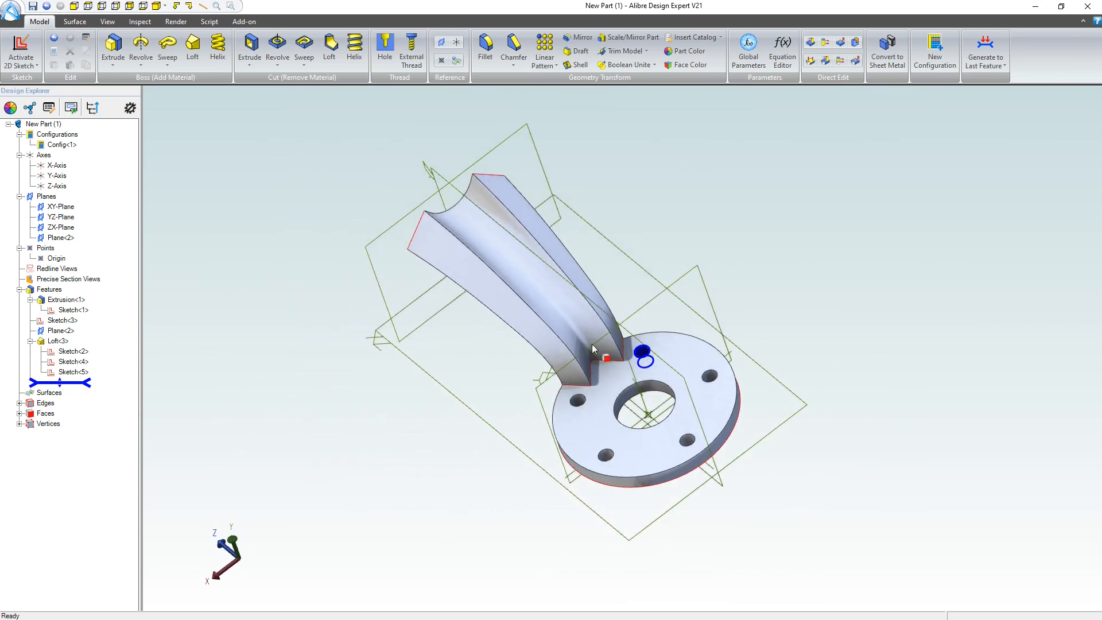
scroll(578, 379, up, 5)
middle_drag(577, 379, 572, 354)
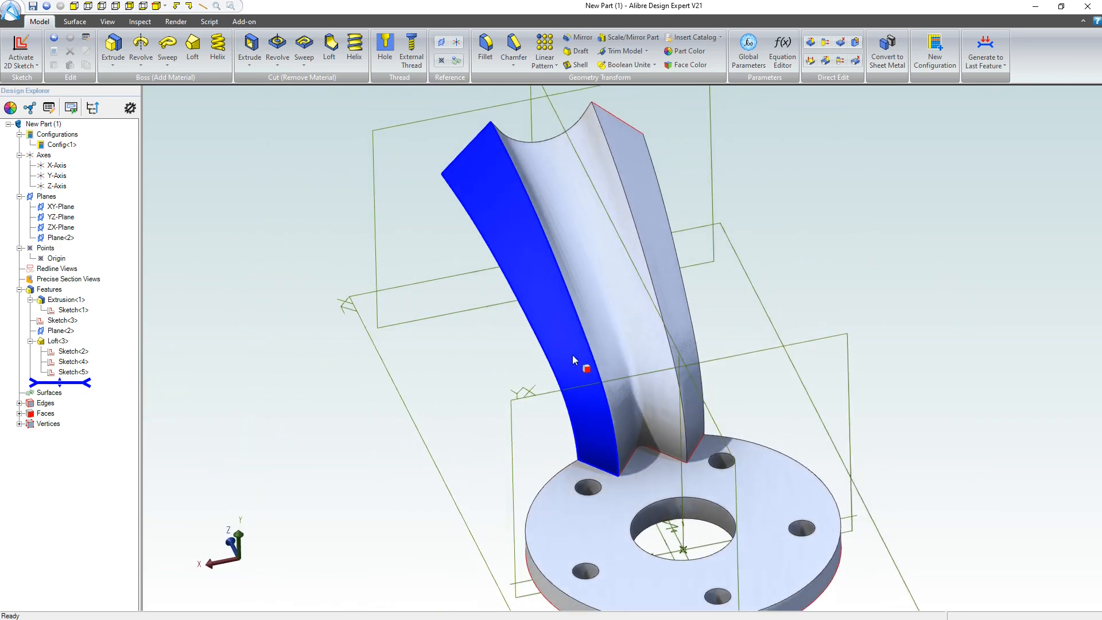
scroll(702, 492, up, 3)
scroll(698, 419, up, 5)
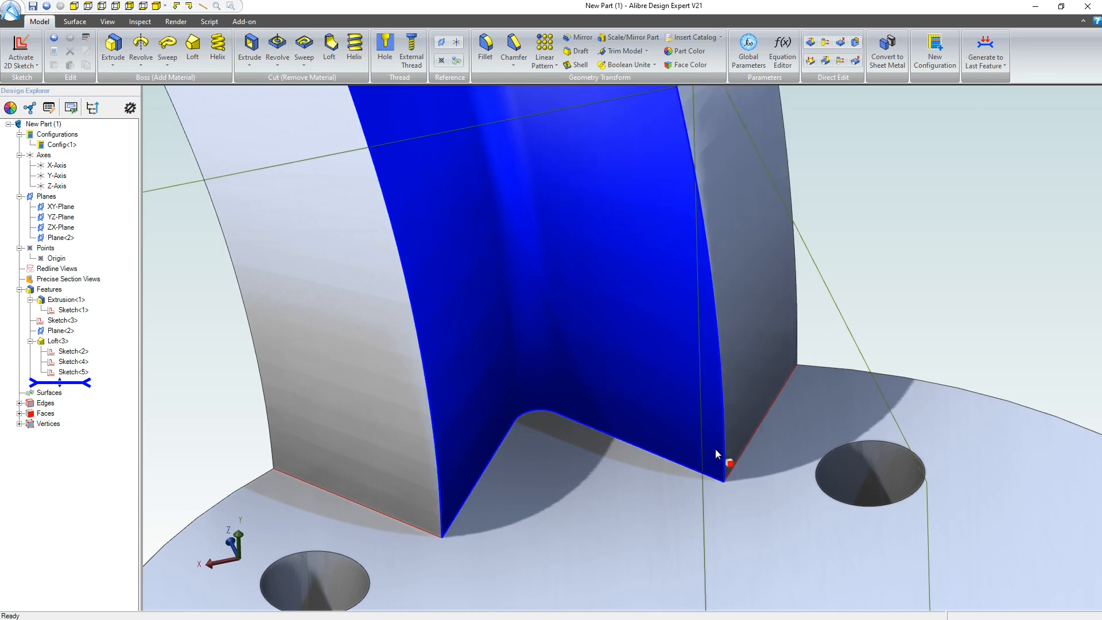
click(724, 446)
scroll(725, 446, down, 4)
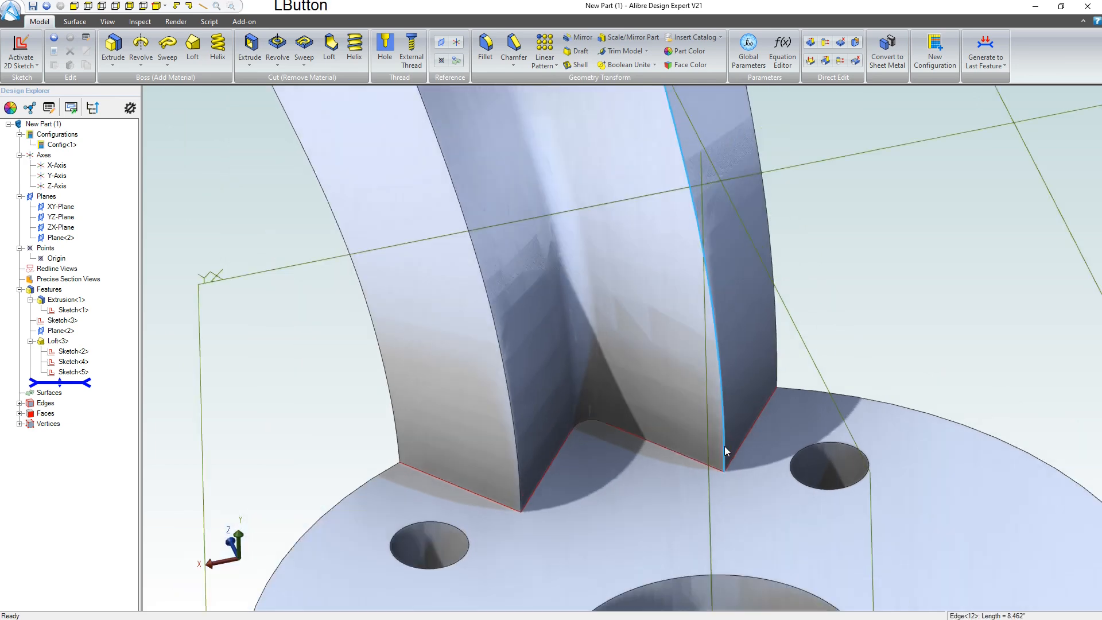
scroll(724, 446, down, 3)
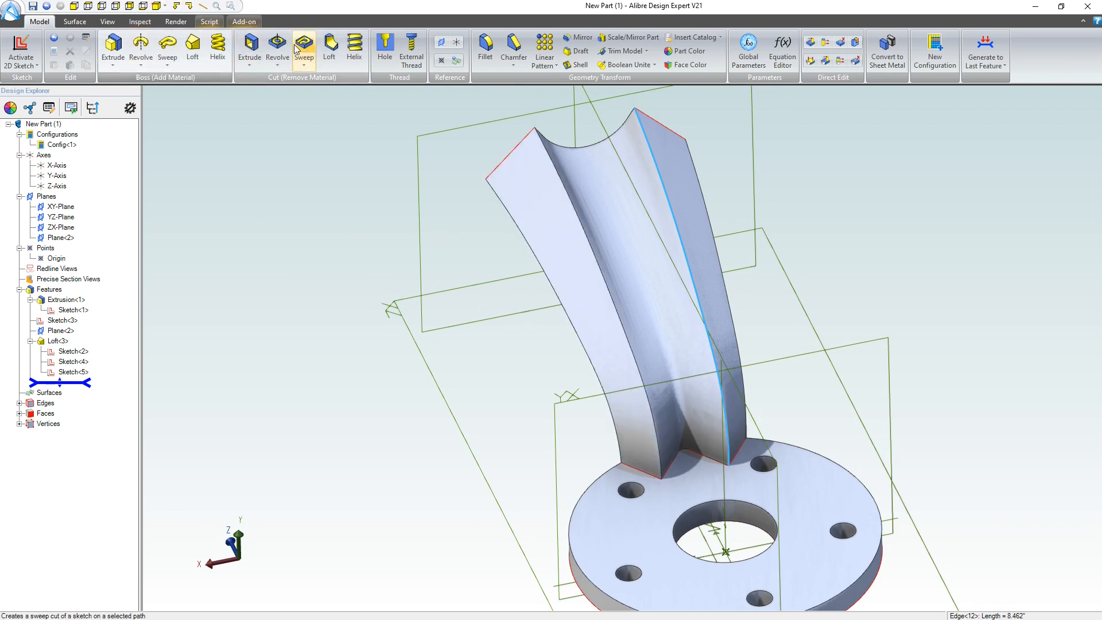
click(485, 49)
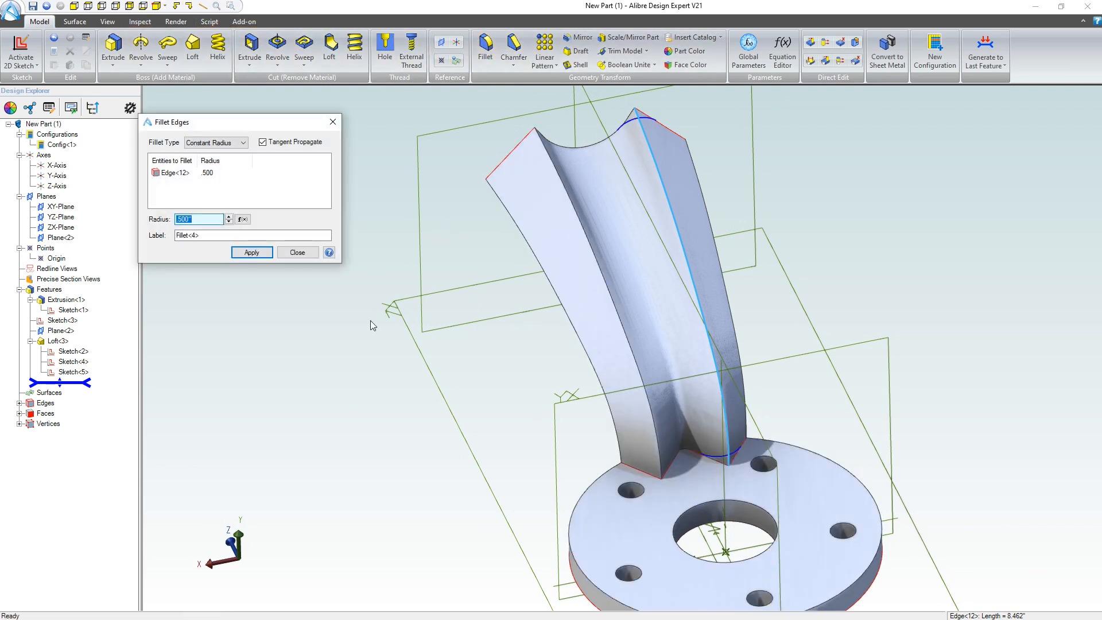
text(.)
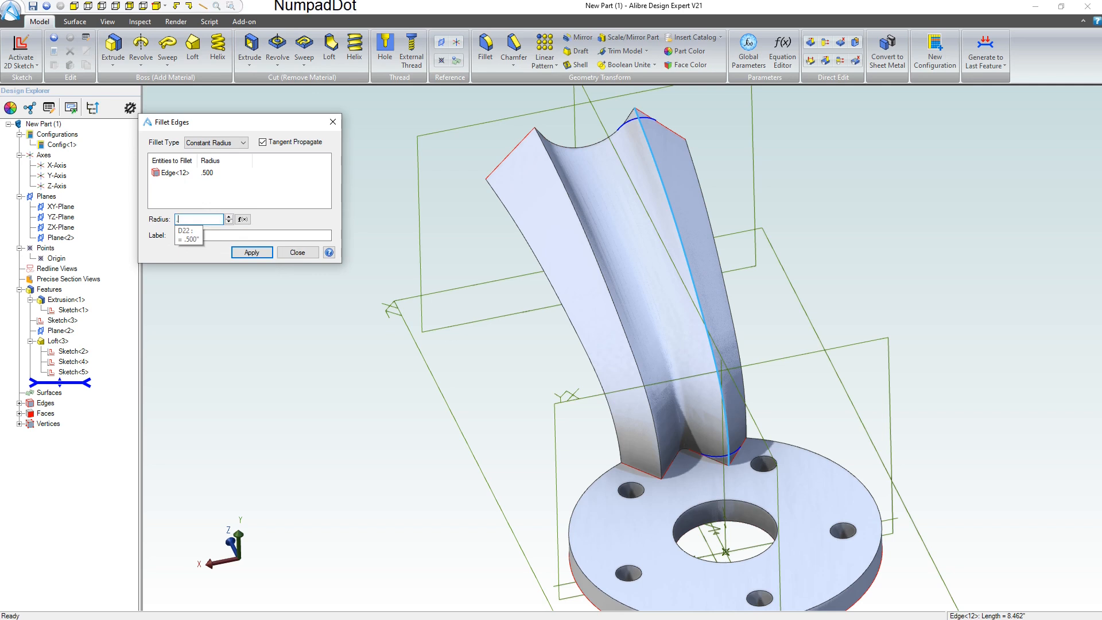
text(125)
click(251, 253)
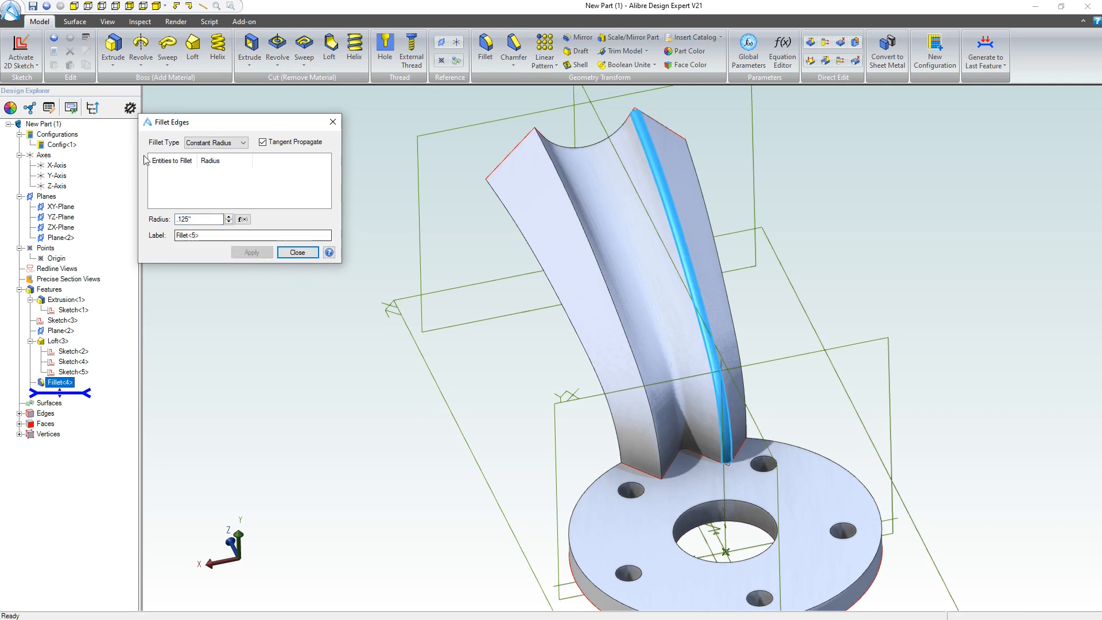
- Fillet the spoke's other long ridge edge with the same .125 radius and finish the Fillet command
click(166, 175)
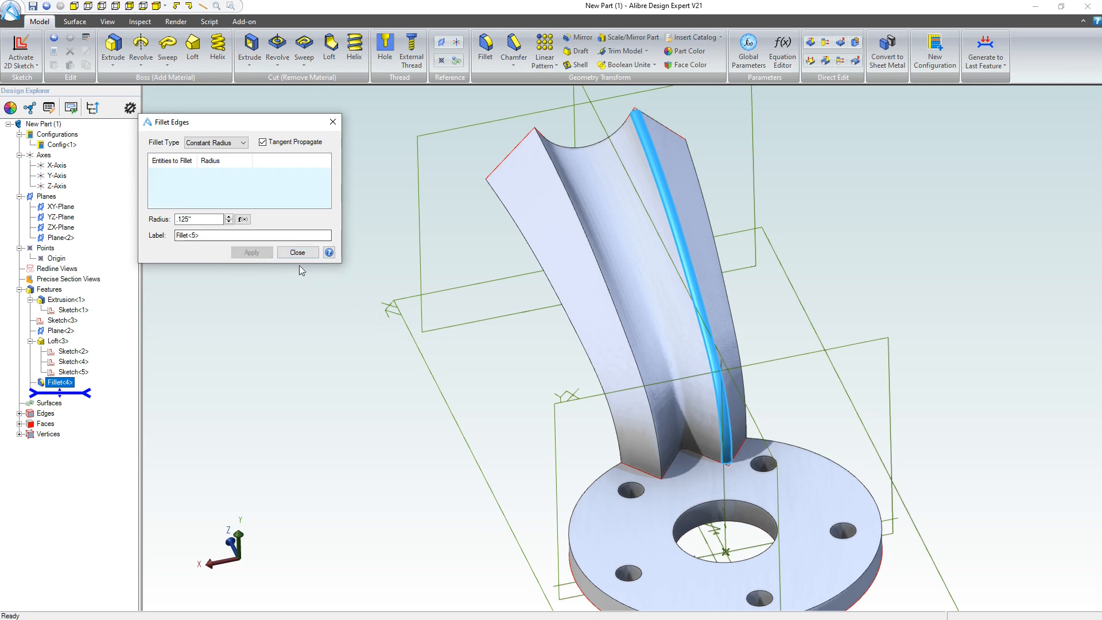
click(653, 423)
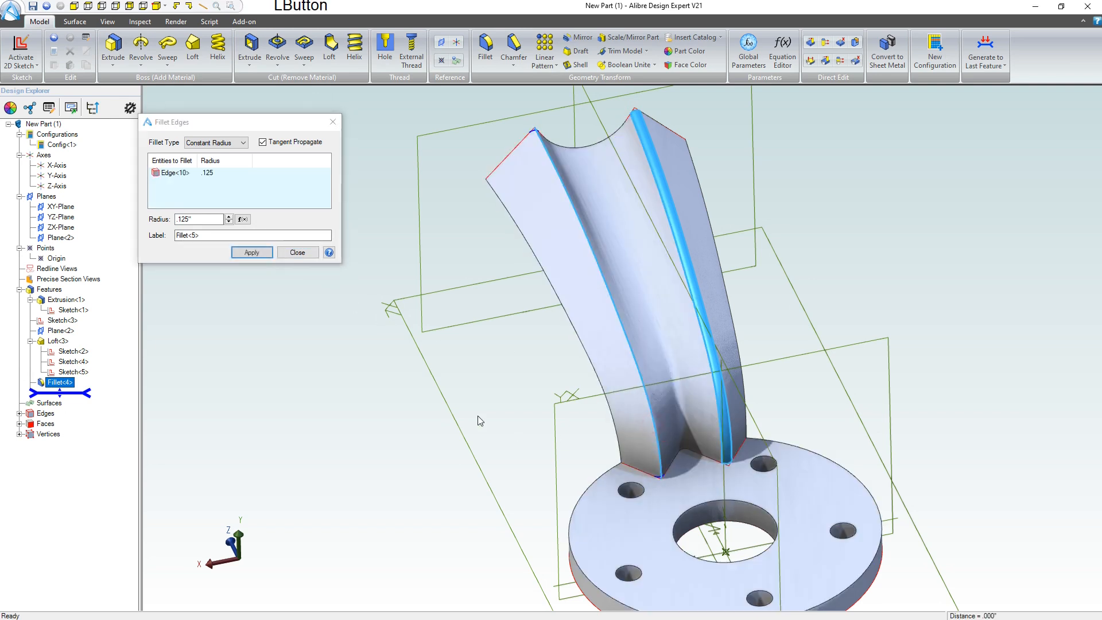
click(252, 253)
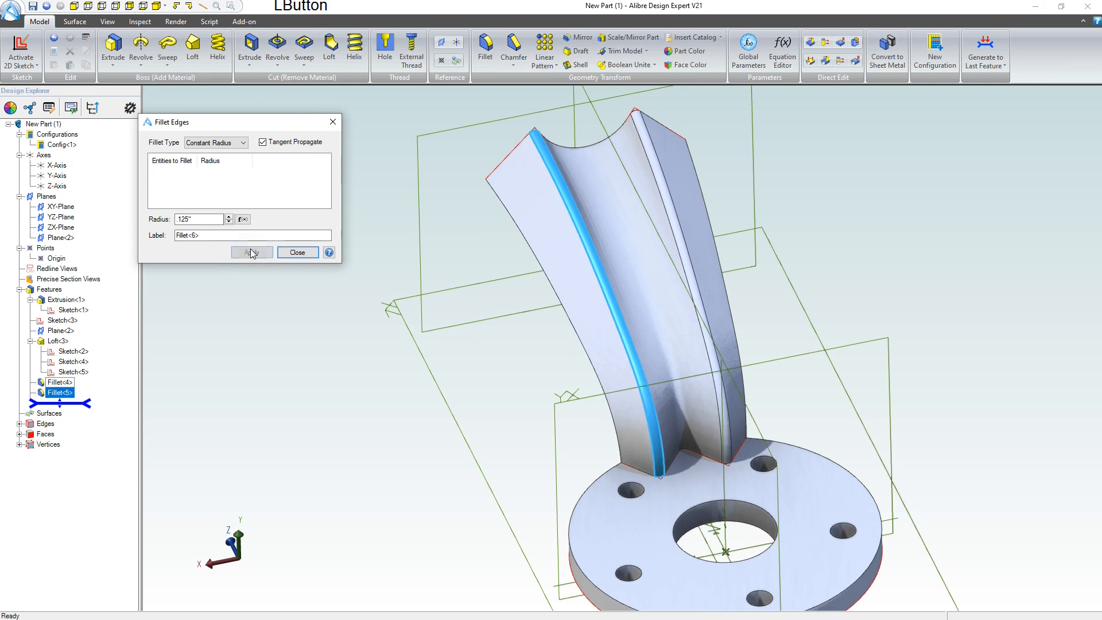
click(428, 444)
click(299, 253)
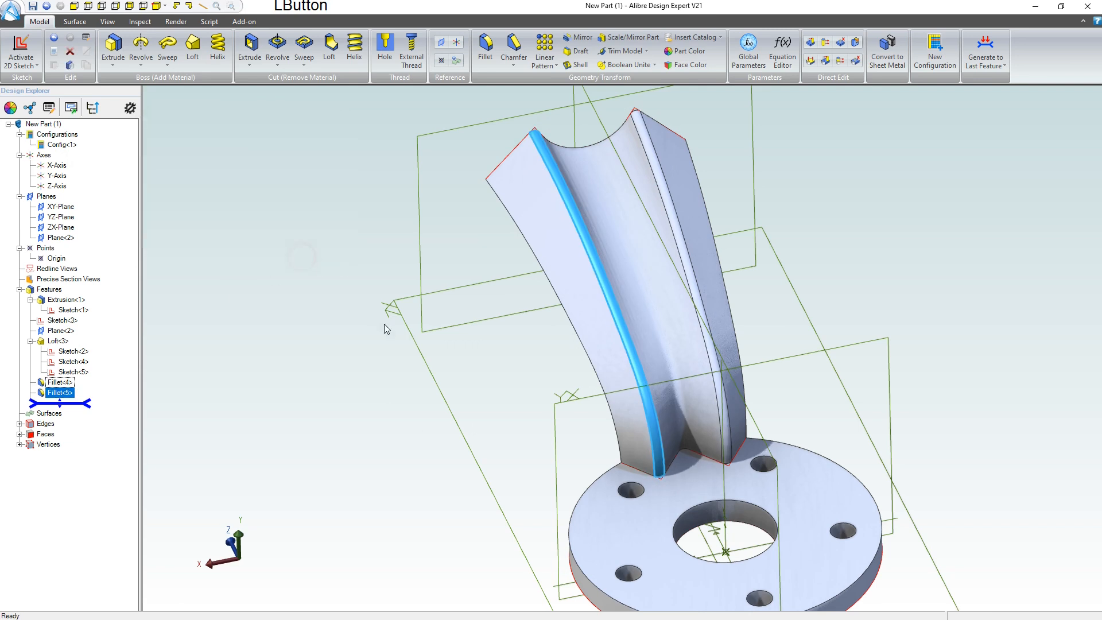
- Start a circular feature pattern with the lofted spoke and both of its ridge fillets as the features to repeat
scroll(750, 580, down, 1)
scroll(764, 470, up, 3)
scroll(717, 430, down, 1)
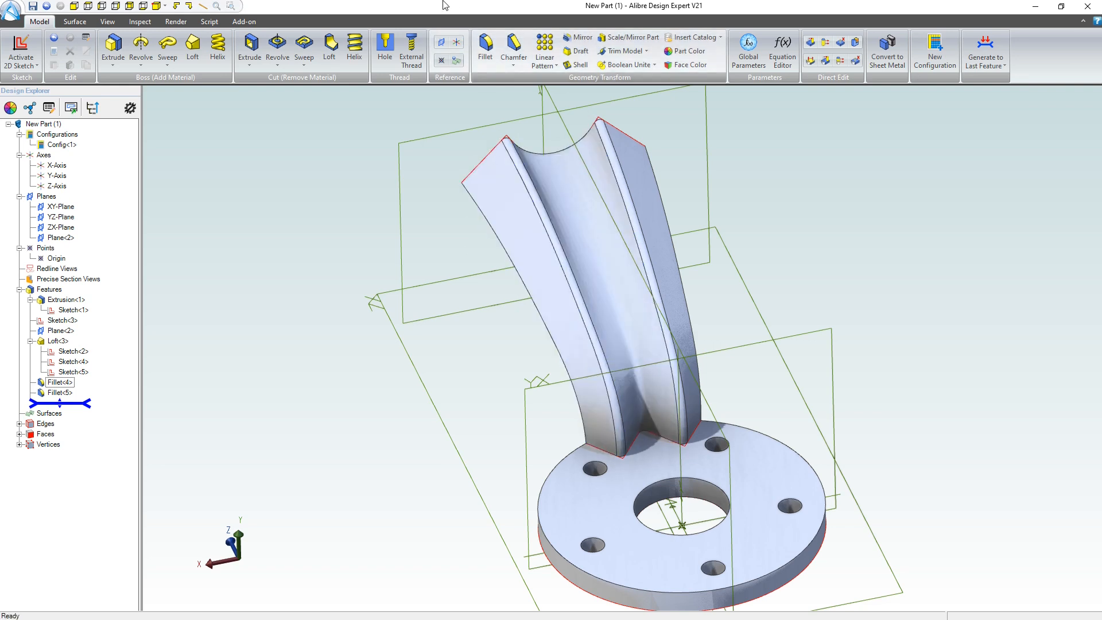
click(554, 64)
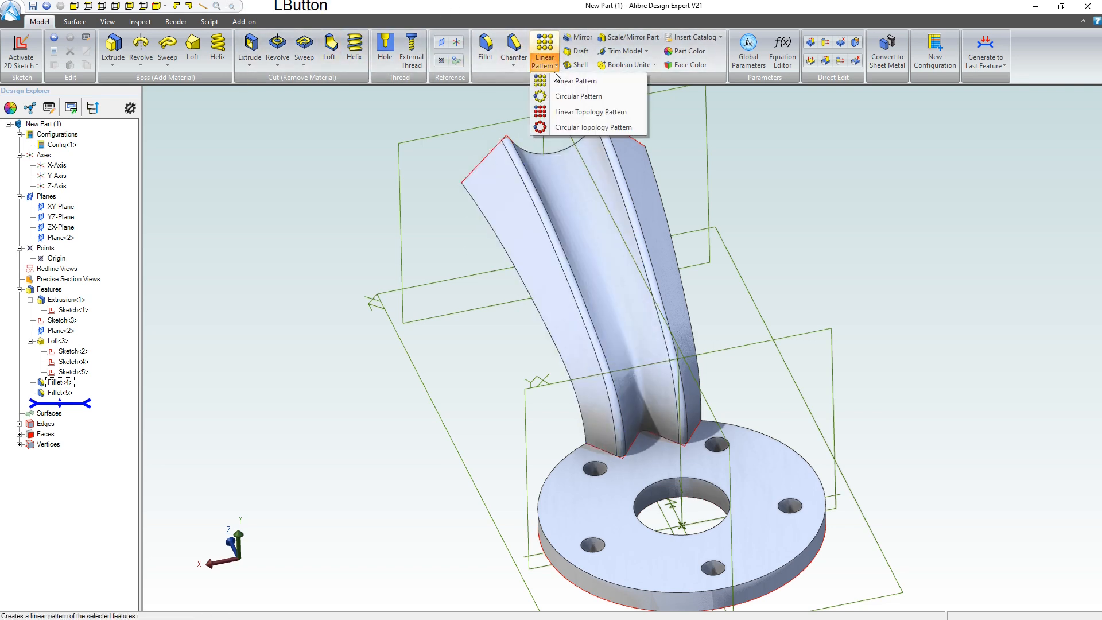
click(560, 99)
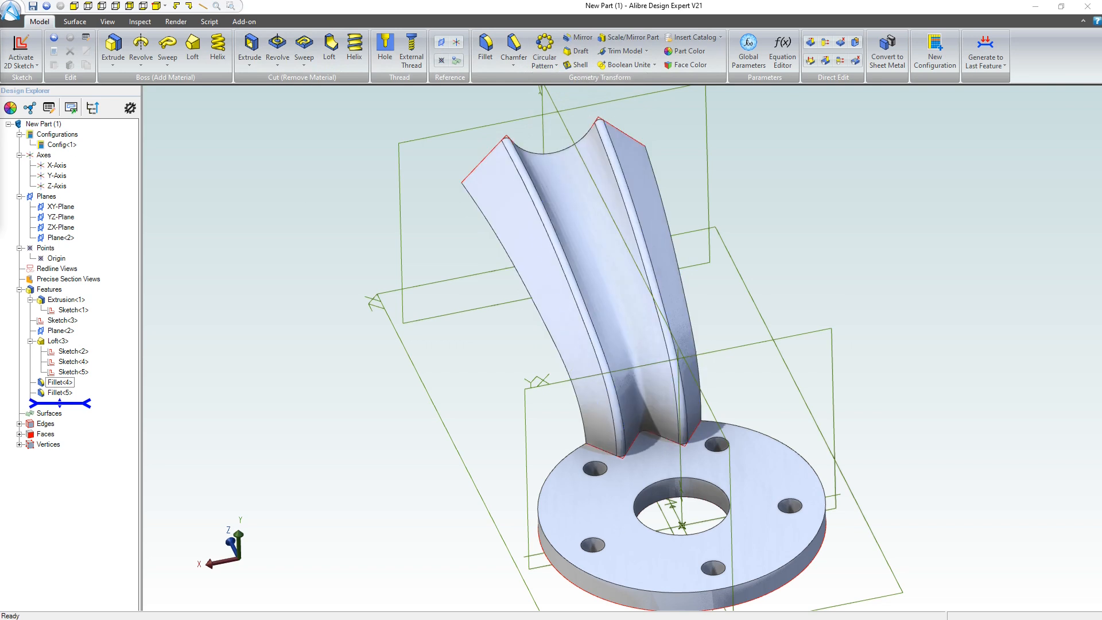
drag(83, 120, 283, 112)
click(598, 238)
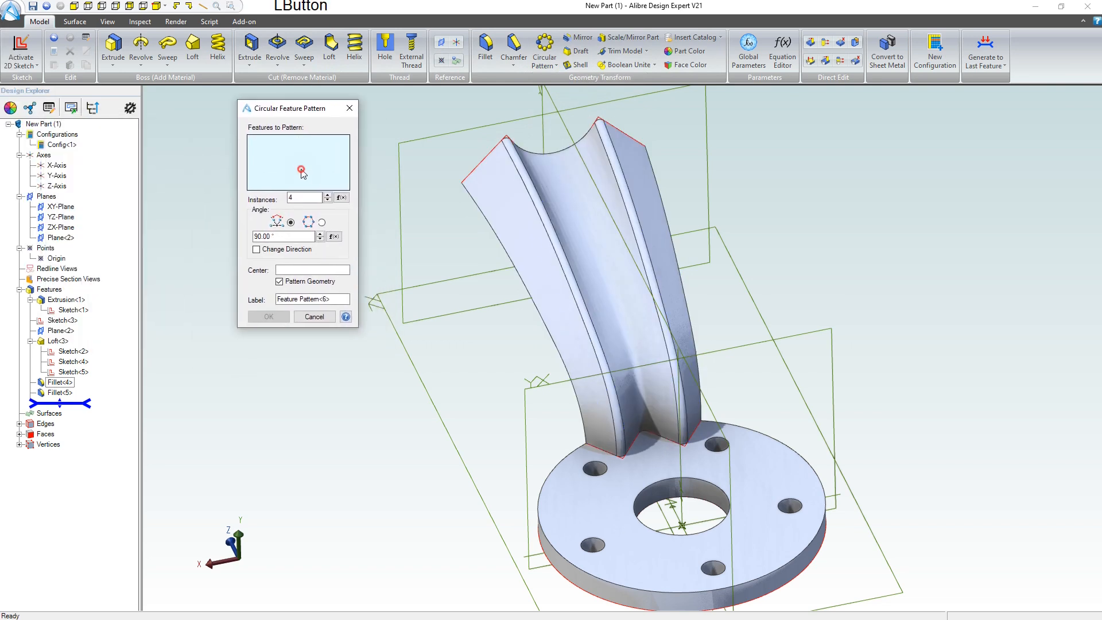
click(537, 205)
click(631, 200)
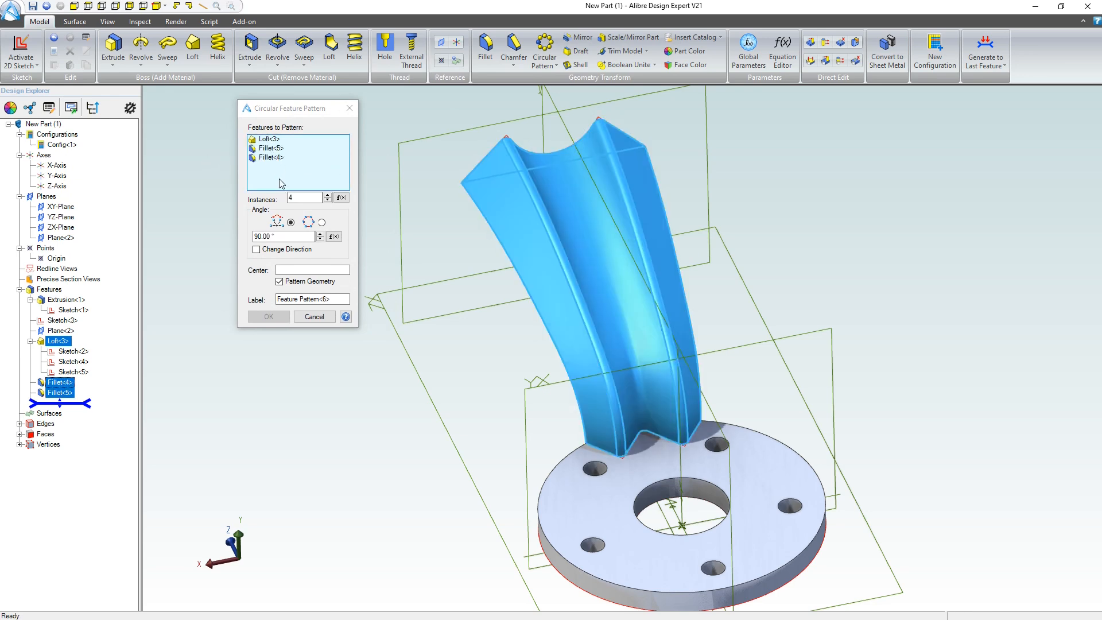
- Pattern the spoke as 5 instances spaced equally over the full circle, using the disc's outer cylindrical face as the center
click(327, 195)
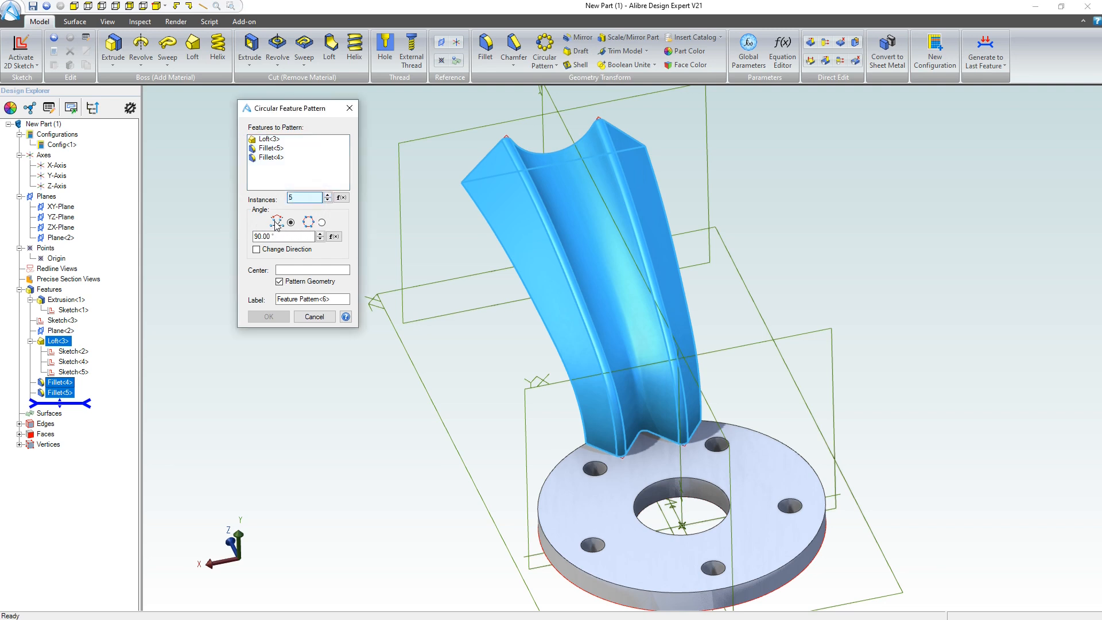
click(322, 223)
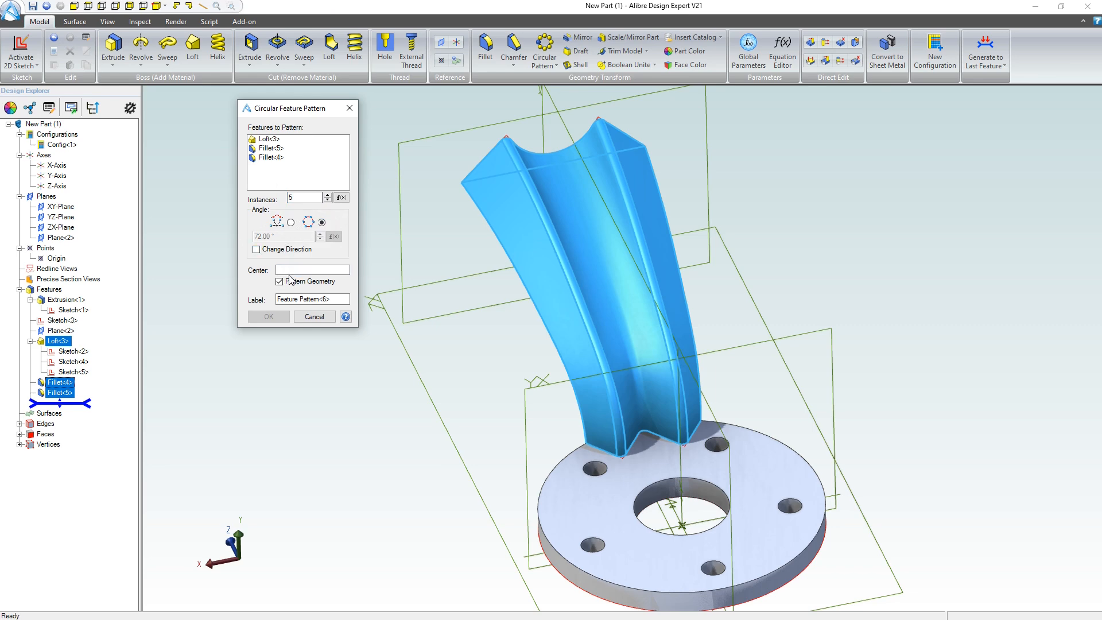
click(293, 269)
click(556, 565)
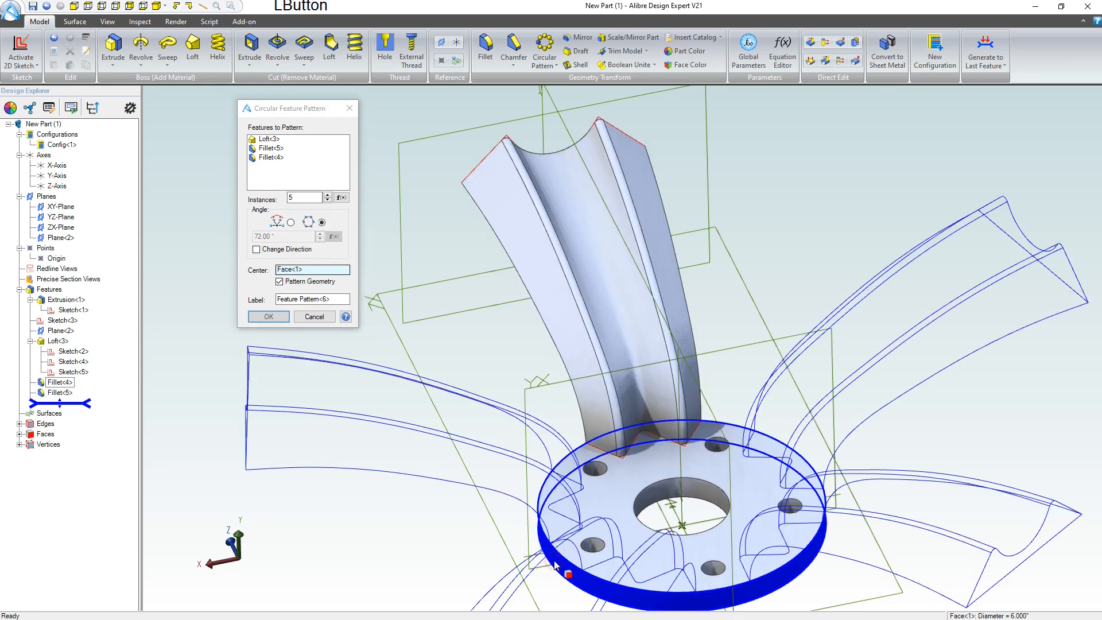
scroll(690, 483, down, 5)
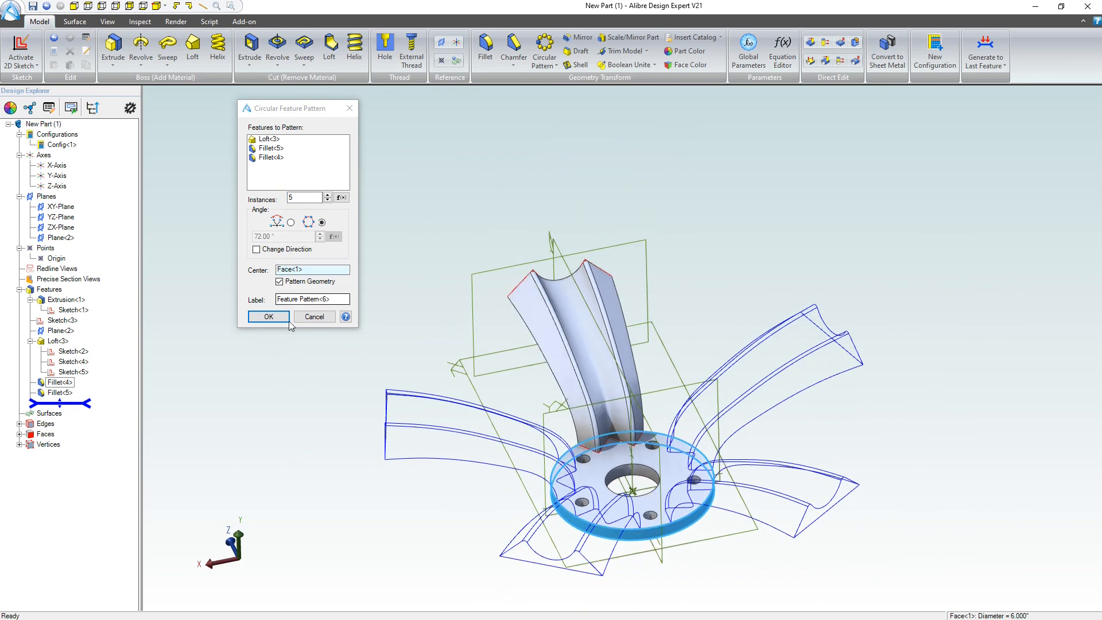
click(268, 316)
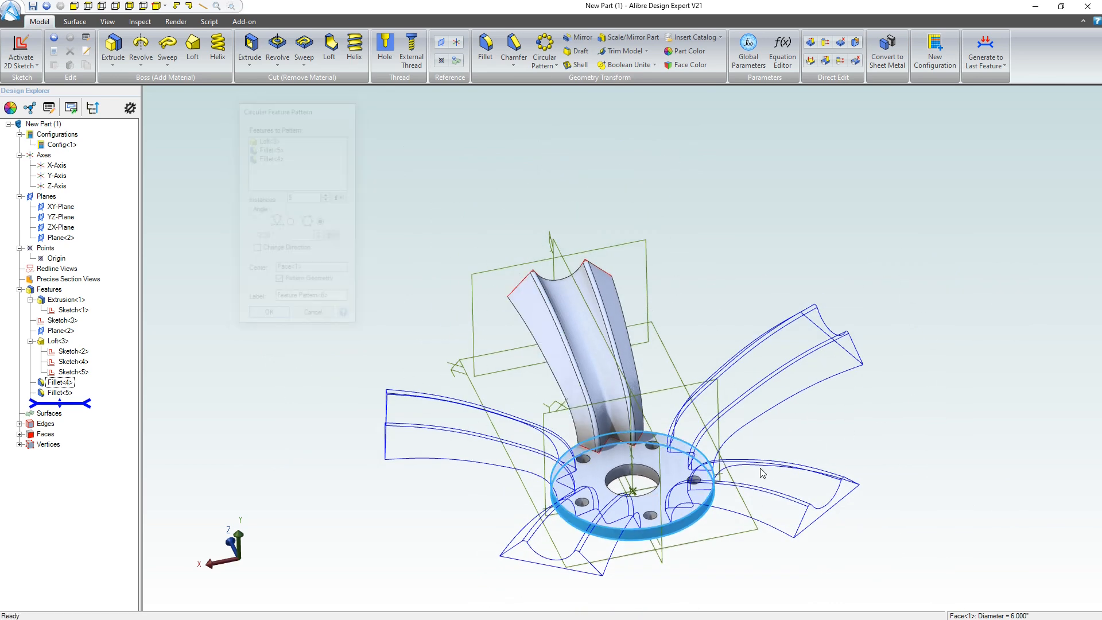
- Fillet the zigzag base edge where the original spoke meets the disc with a .1 radius and tangent propagation
right_drag(670, 361, 645, 382)
scroll(618, 443, up, 5)
scroll(619, 443, up, 3)
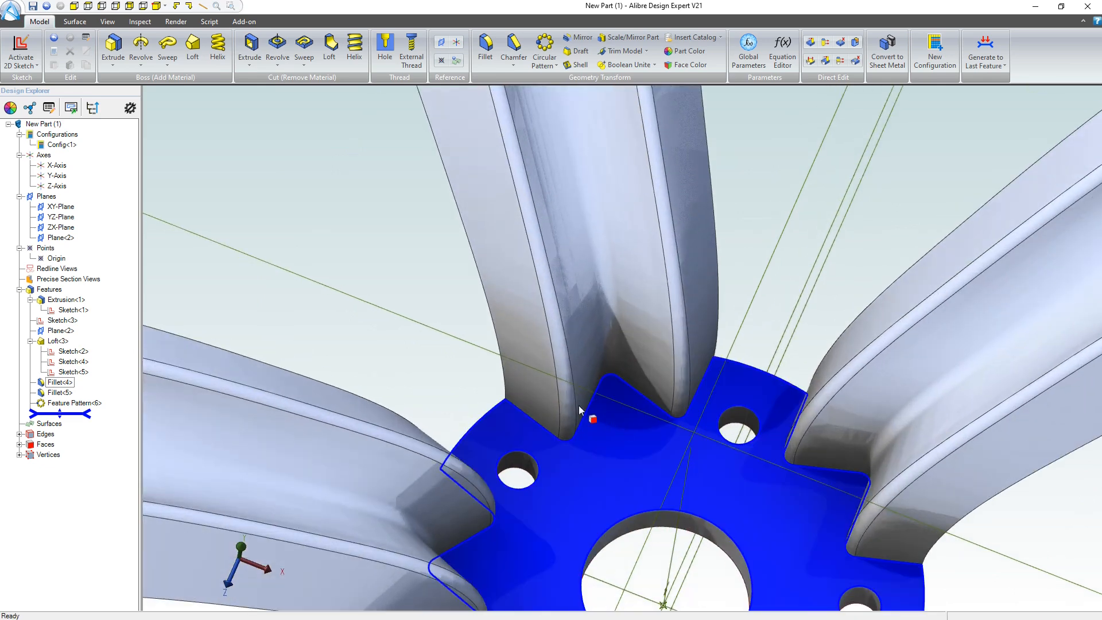
click(516, 406)
click(486, 50)
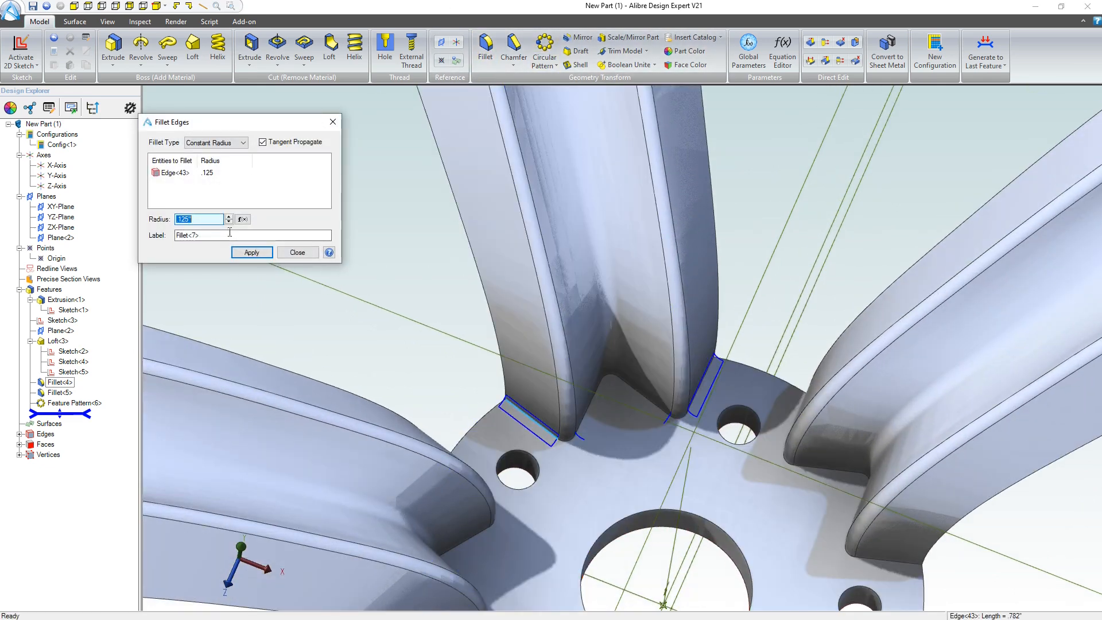
text(.1)
key(Return)
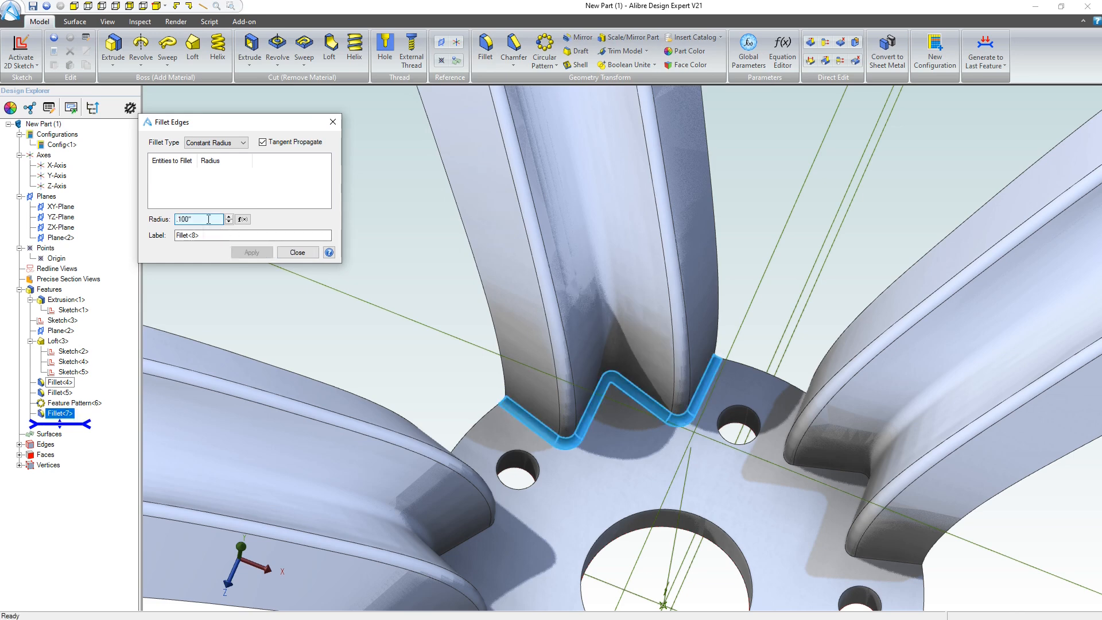
- Set the next fillet's radius to .125 and add the zigzag base edge of the neighbouring patterned spoke
scroll(561, 413, down, 3)
scroll(710, 450, up, 3)
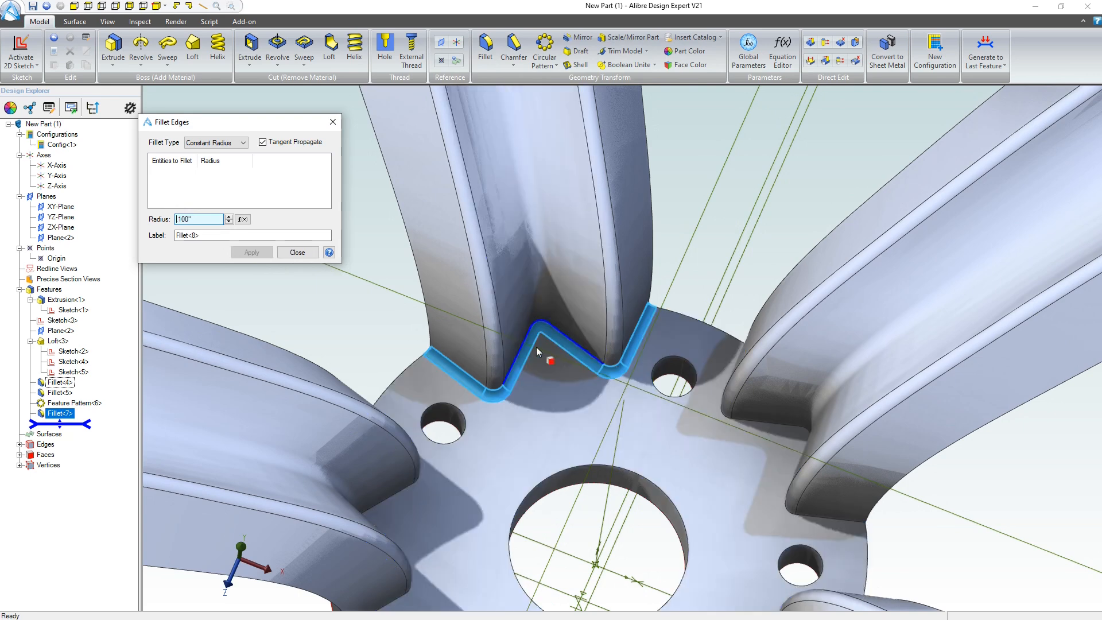
key(Delete)
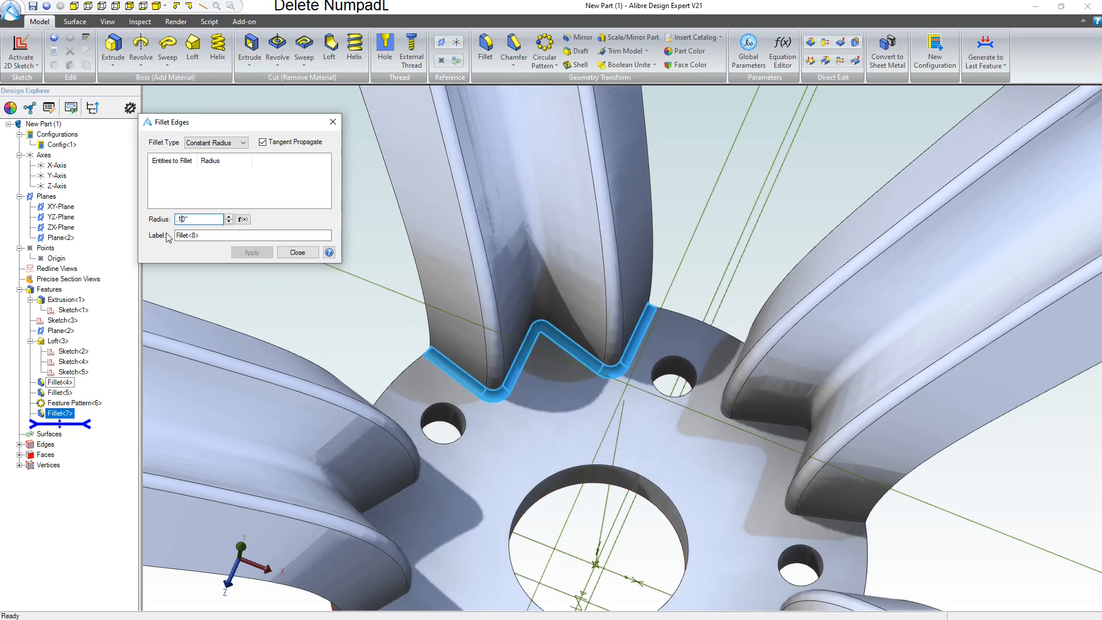
text(25)
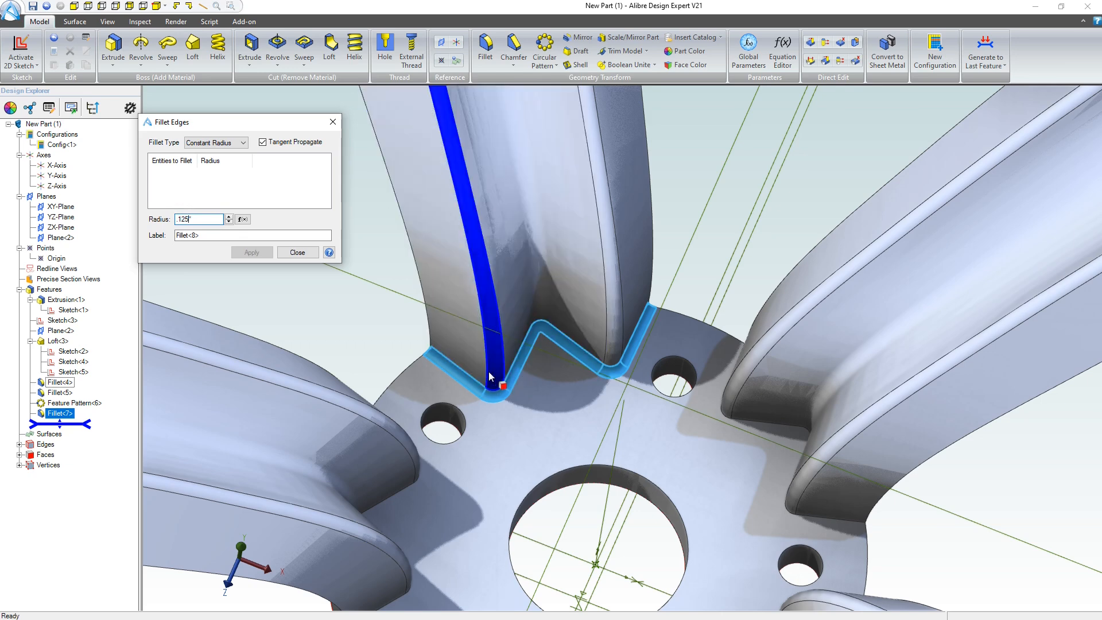
click(209, 235)
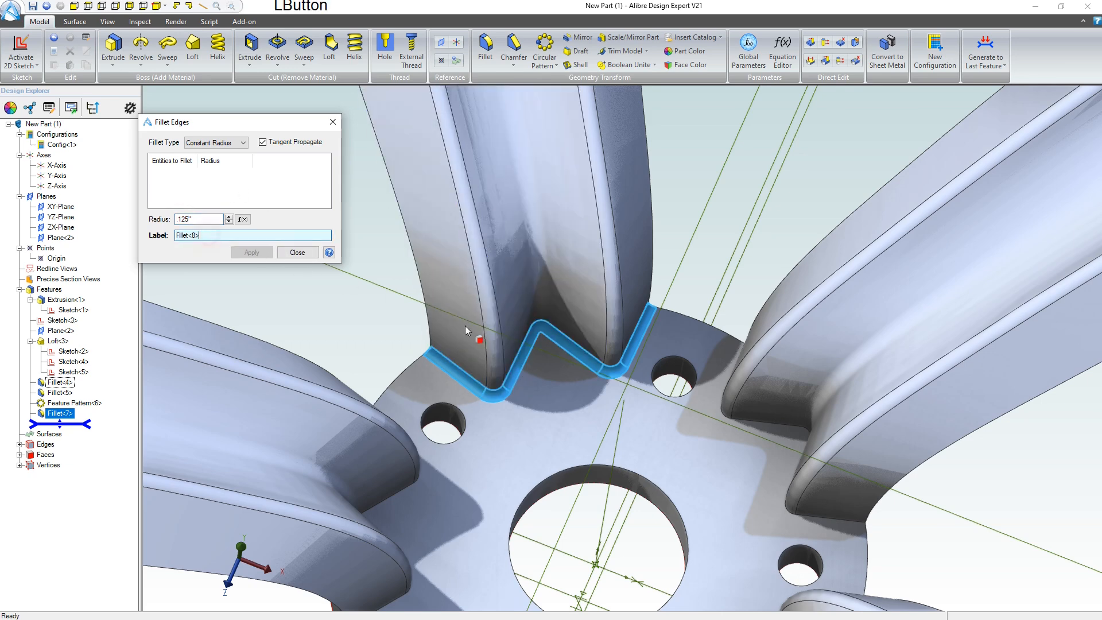
click(756, 422)
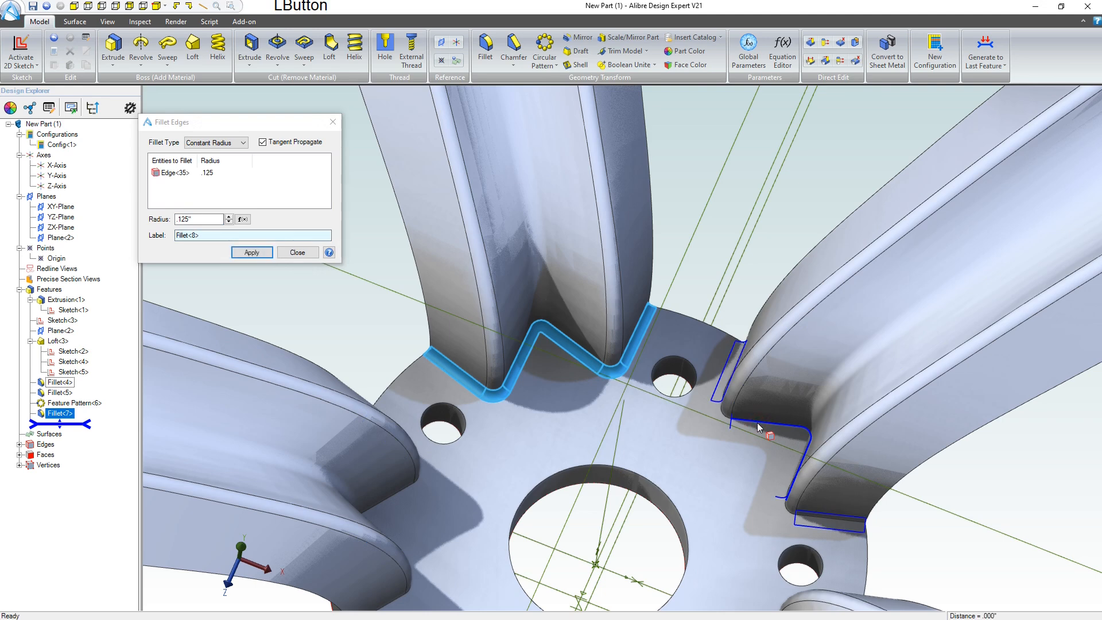
- Try to apply the .125 fillet with the disc's spoke-side face and the remaining spokes' edges added to the selection
scroll(780, 598, up, 2)
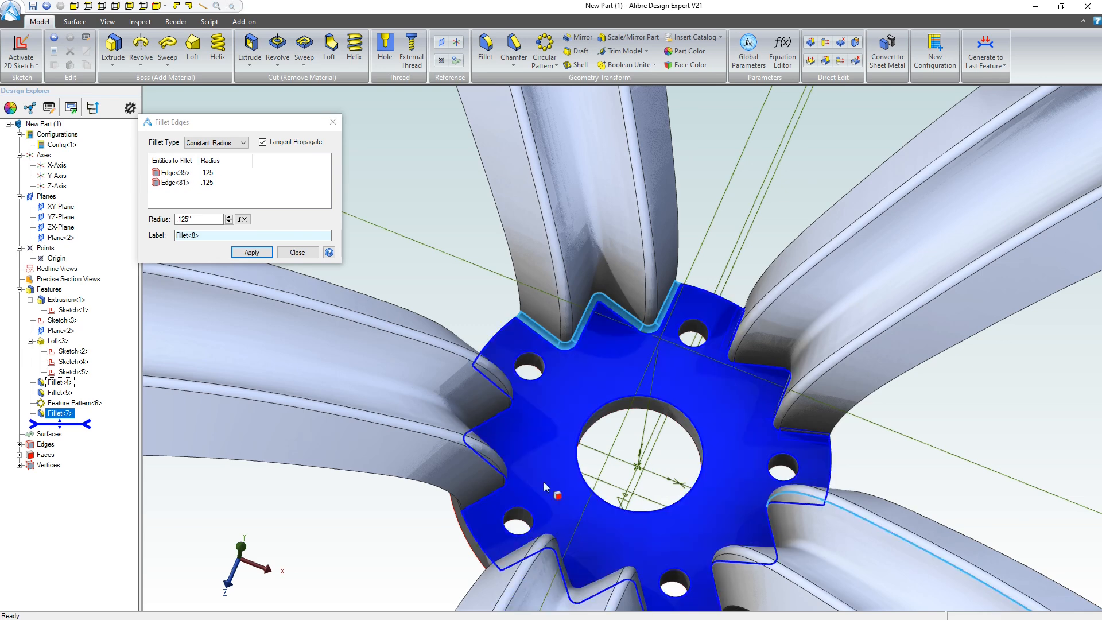
click(497, 423)
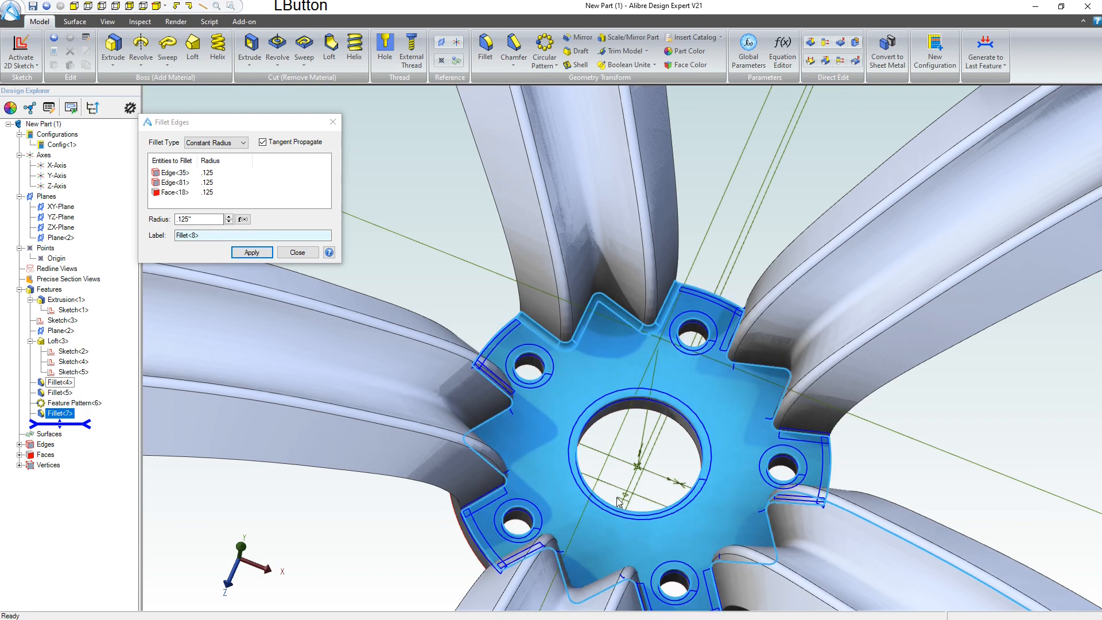
right_drag(621, 503, 541, 570)
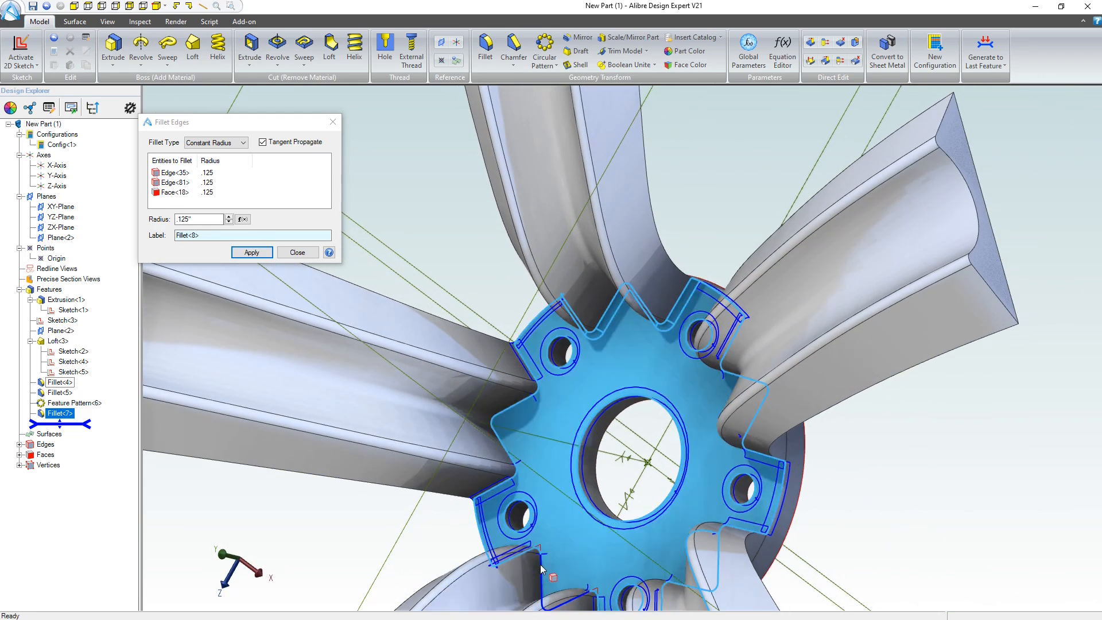
click(541, 565)
scroll(601, 553, up, 5)
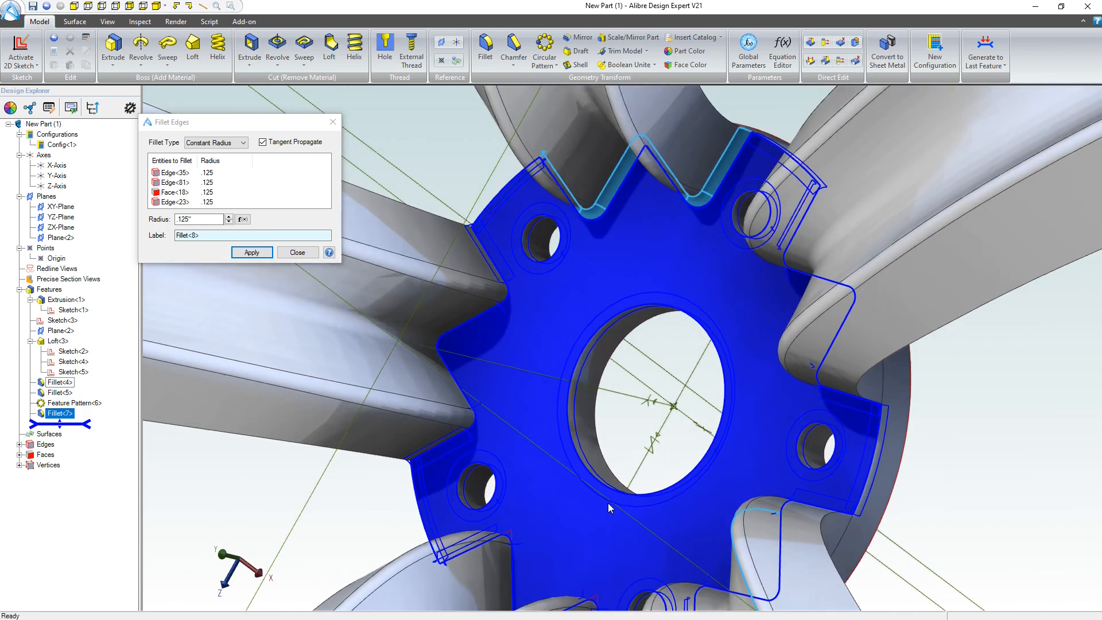
scroll(607, 504, down, 4)
click(253, 251)
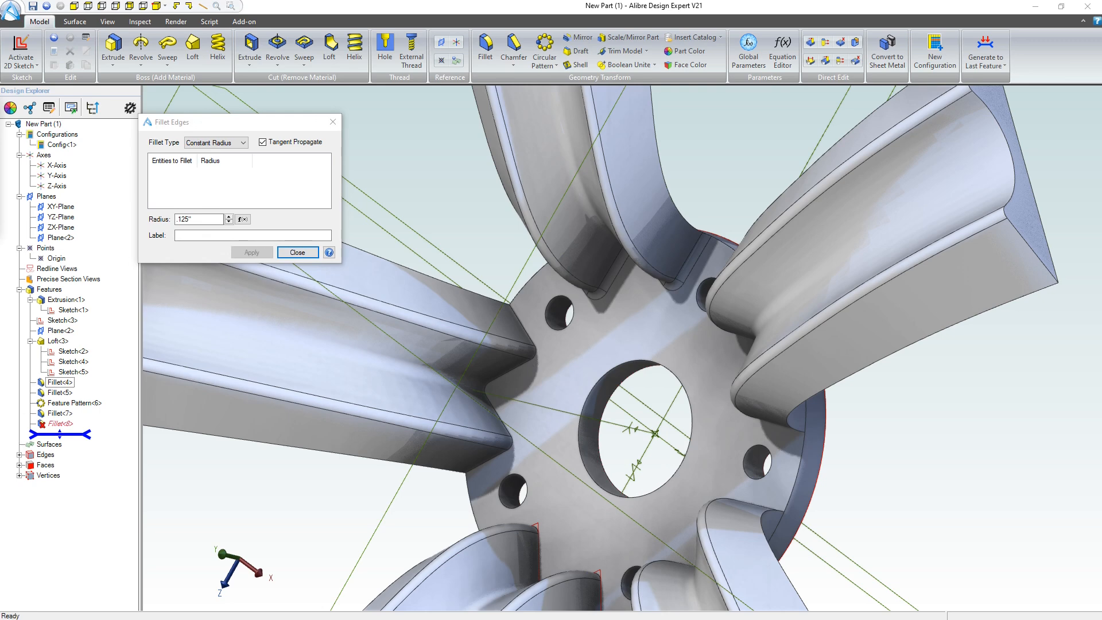
click(297, 252)
click(60, 423)
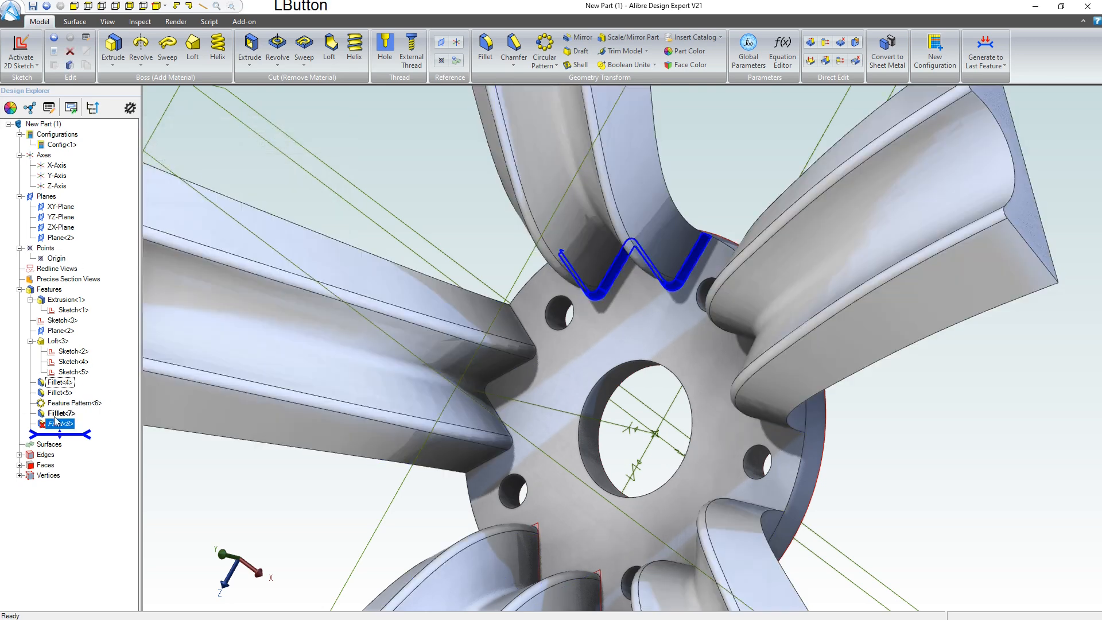
right_click(55, 422)
click(86, 429)
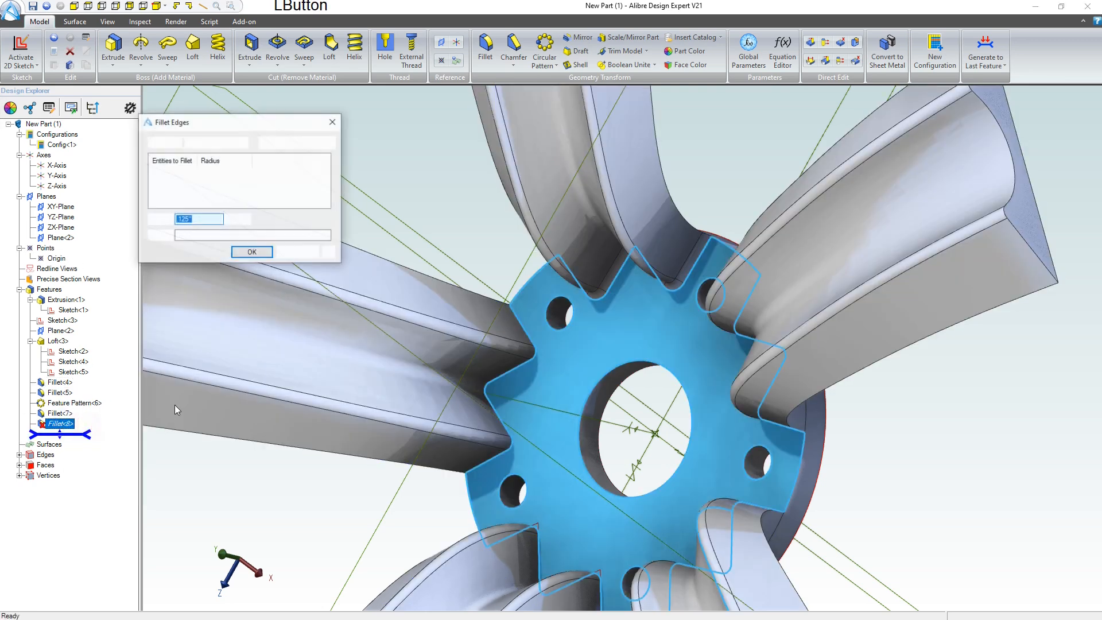
right_click(161, 195)
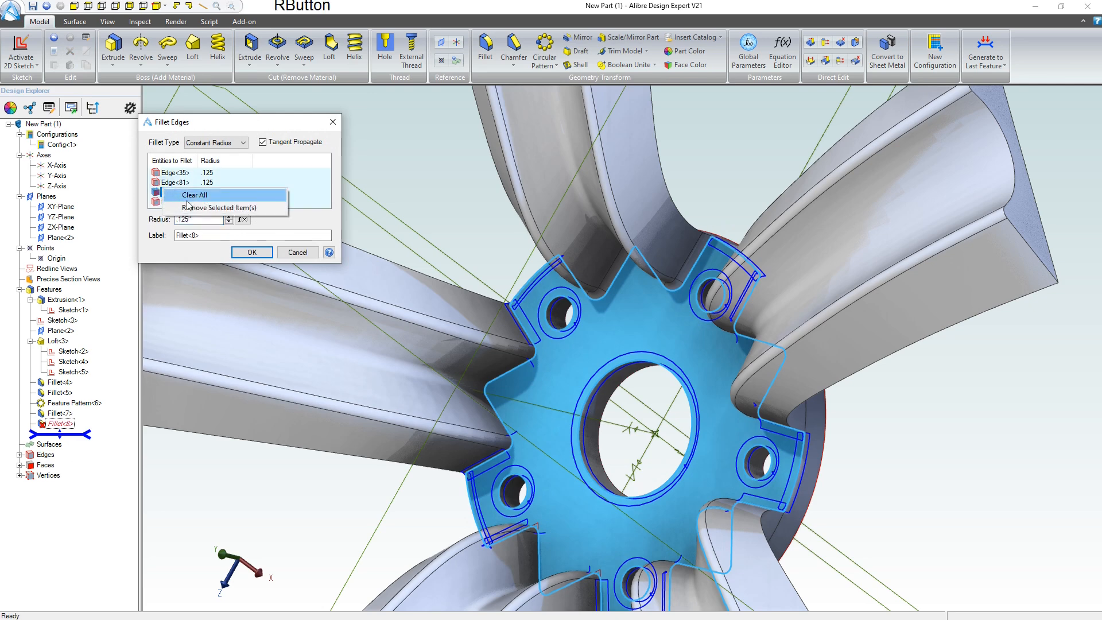
click(189, 196)
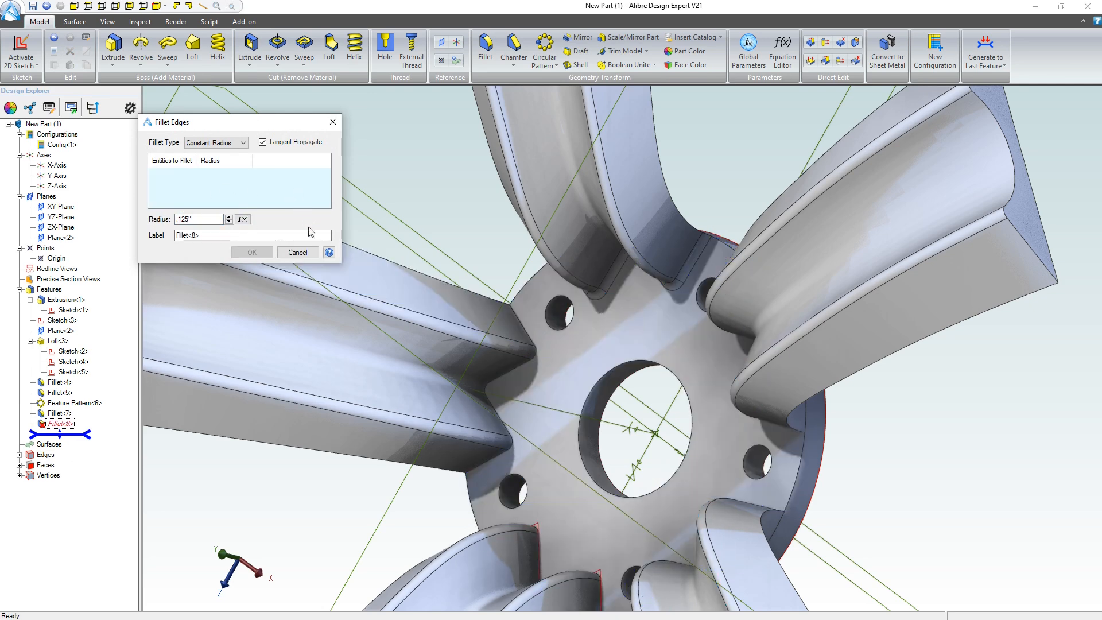
click(307, 256)
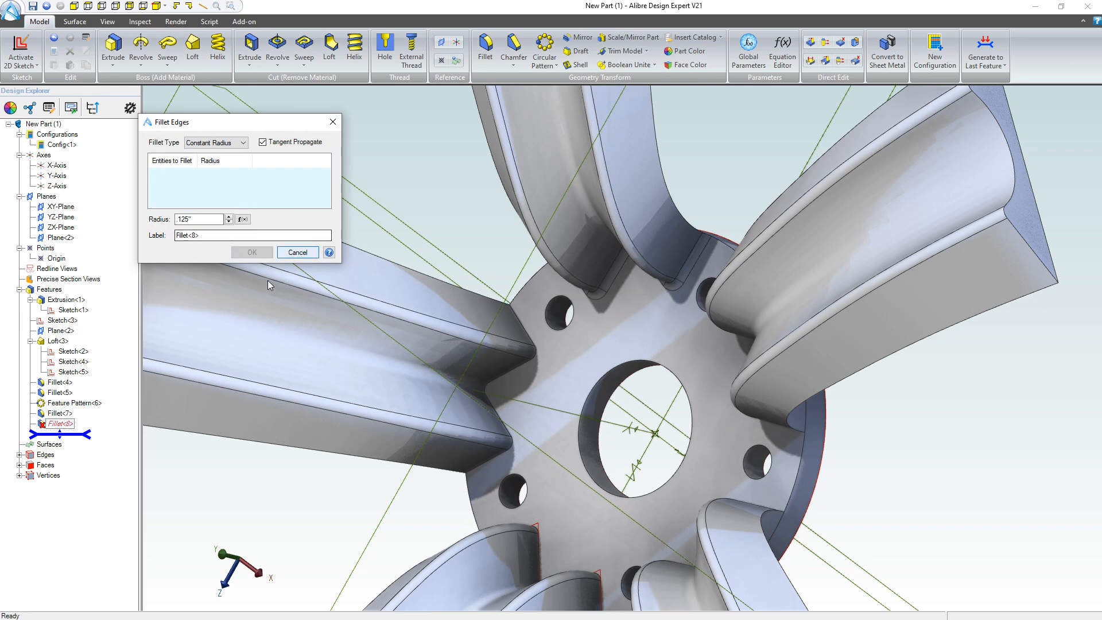
click(304, 256)
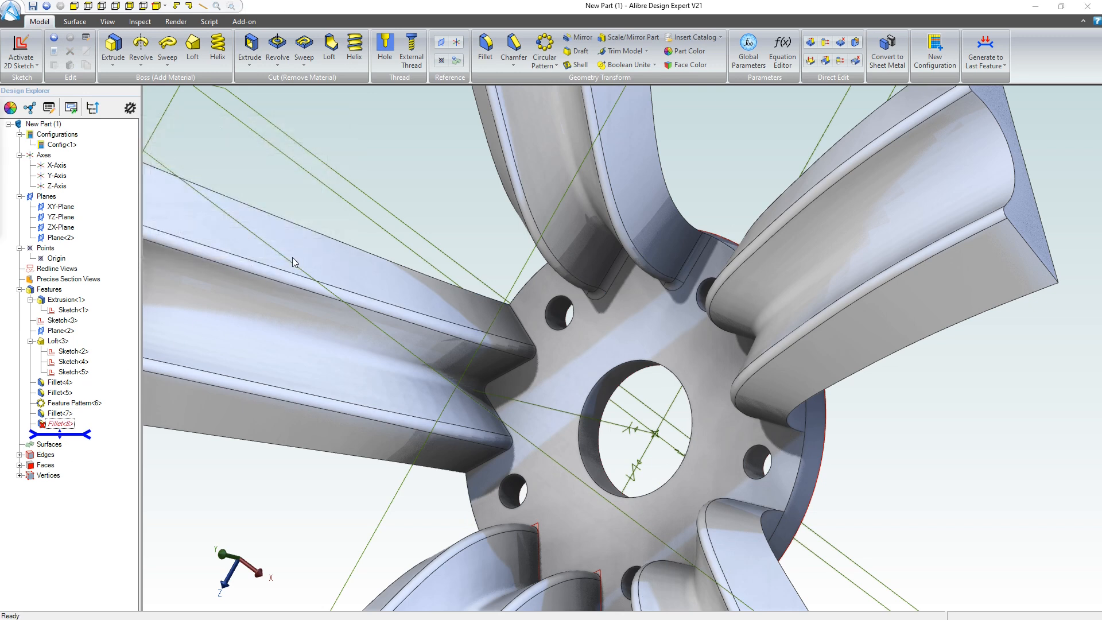
- Delete the failed .125 fillet from the part's features
right_click(59, 423)
click(86, 466)
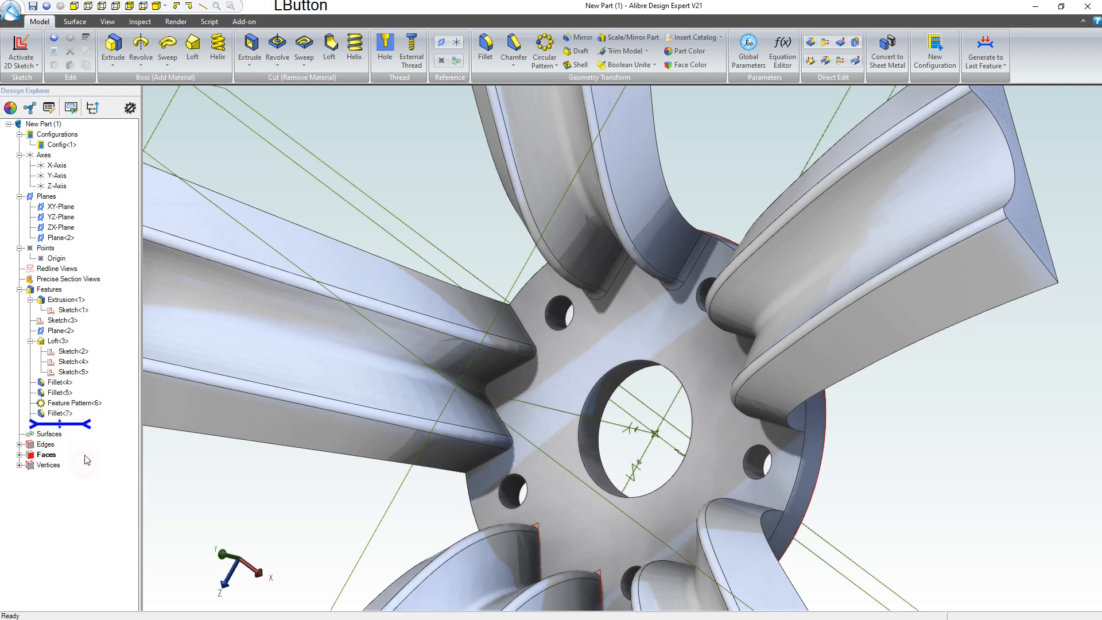
- Edit the existing .1 base fillet to include the zigzag base edges of the other four spokes
right_click(57, 417)
click(77, 424)
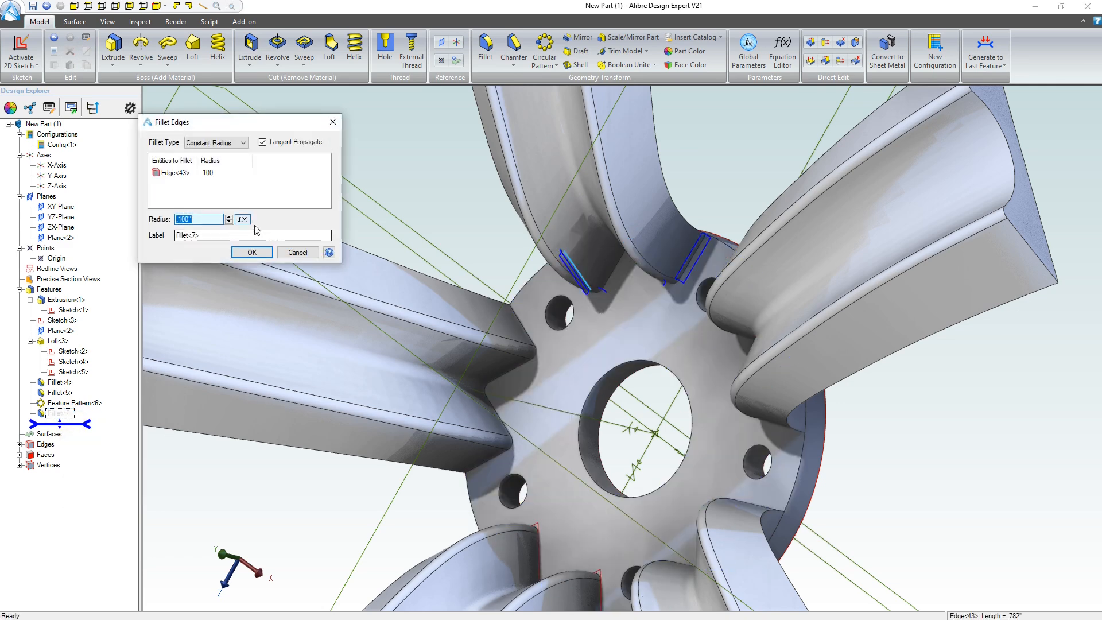
click(280, 192)
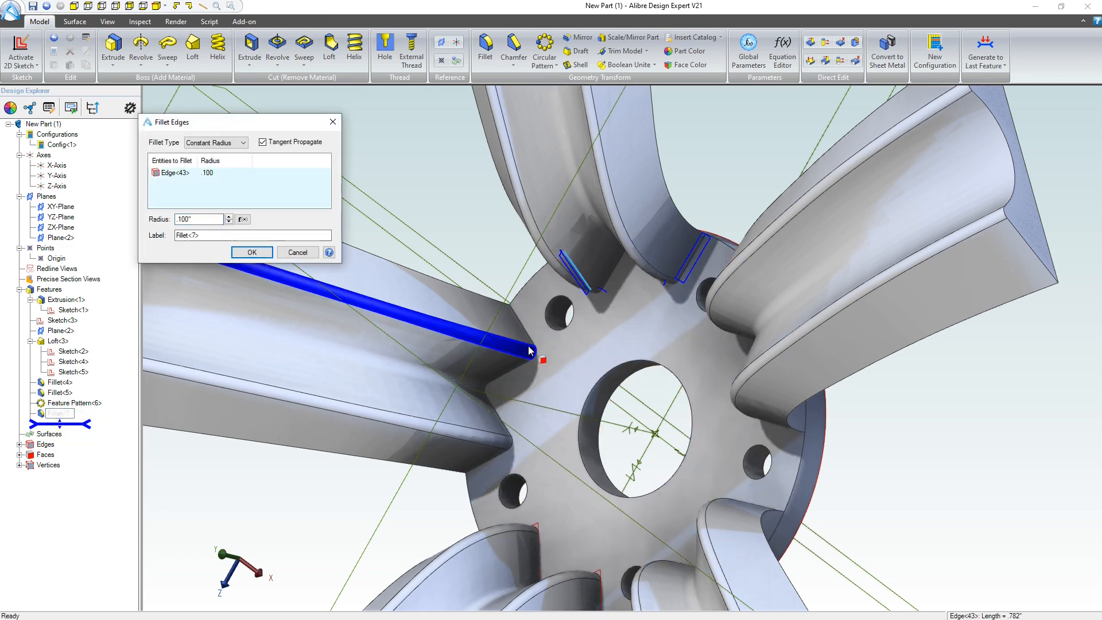
click(531, 343)
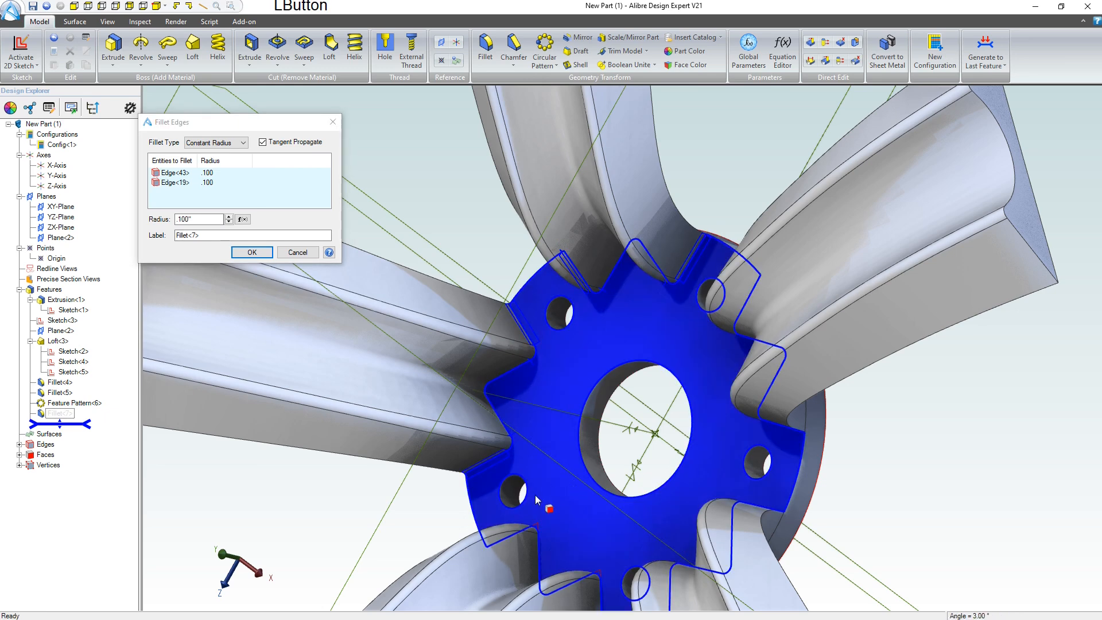
click(531, 565)
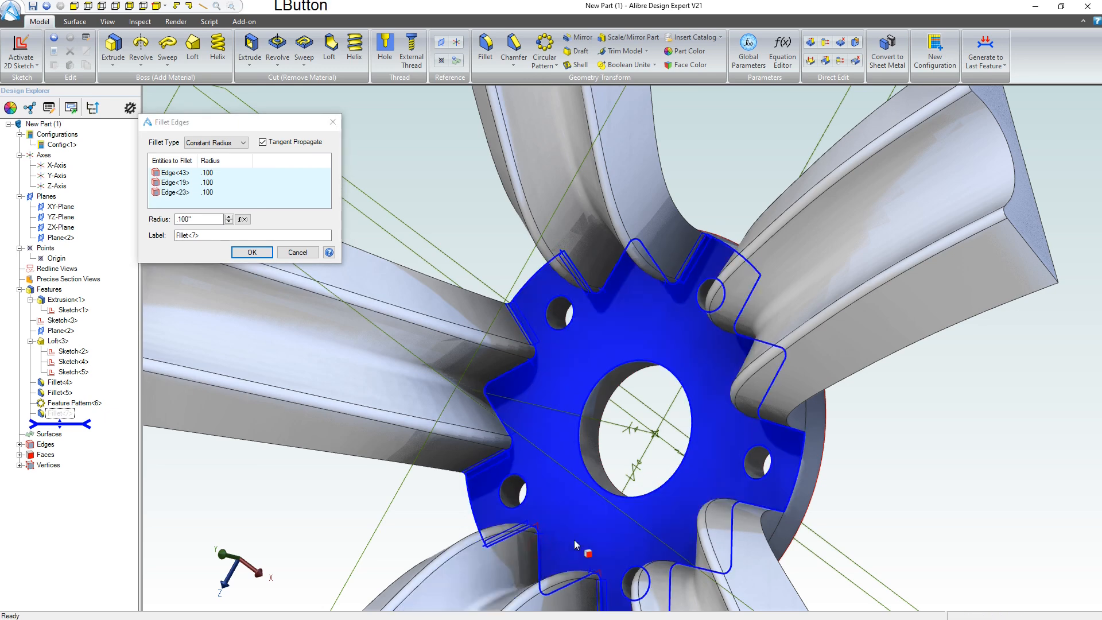
middle_drag(773, 492, 800, 485)
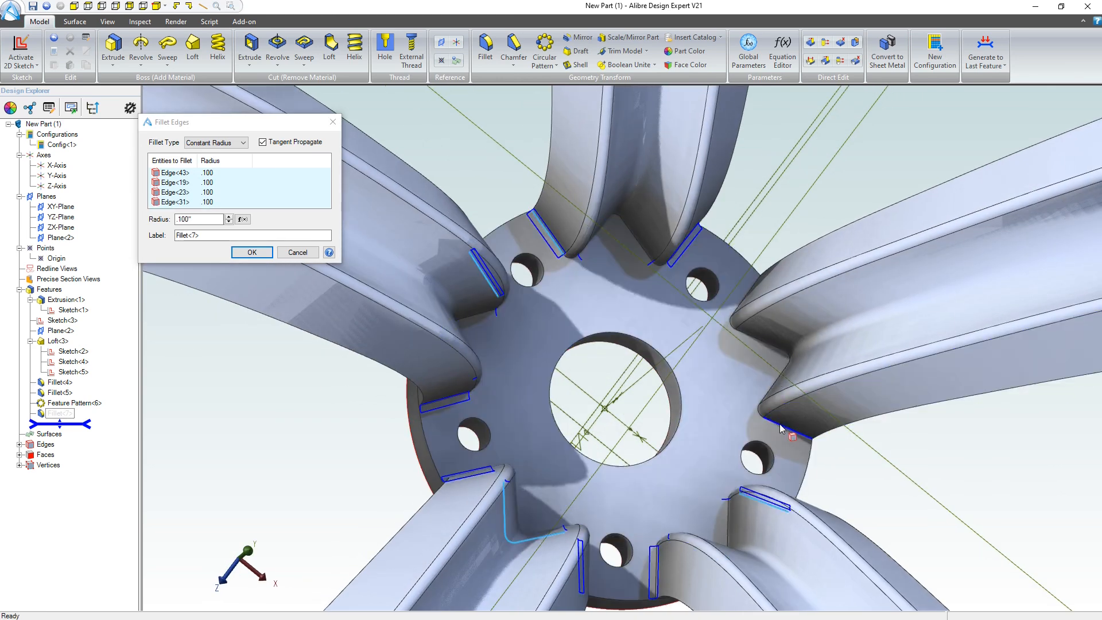
click(259, 251)
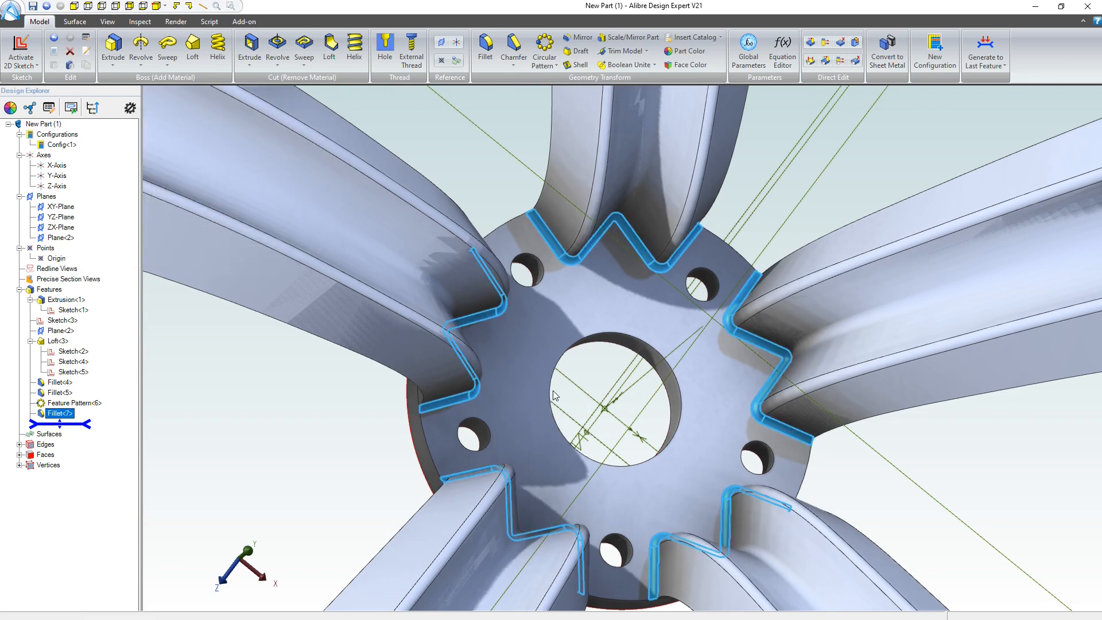
- Chamfer the edge of the disc's central hole on the spoke side with an equal distance of .250
click(519, 418)
right_drag(695, 410, 664, 386)
click(662, 381)
click(576, 210)
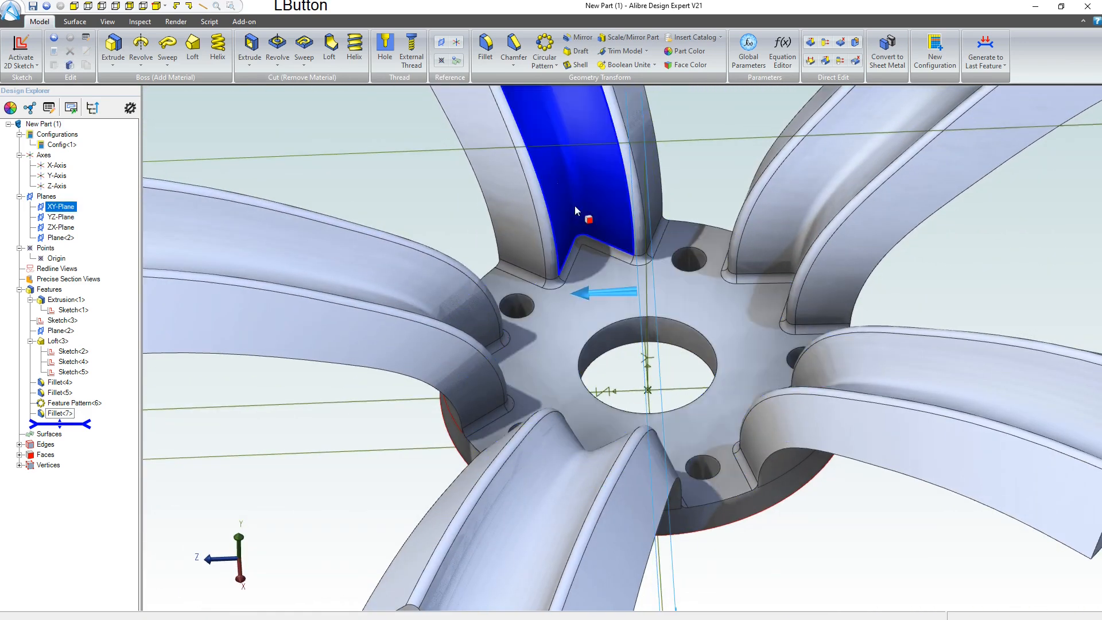
click(513, 62)
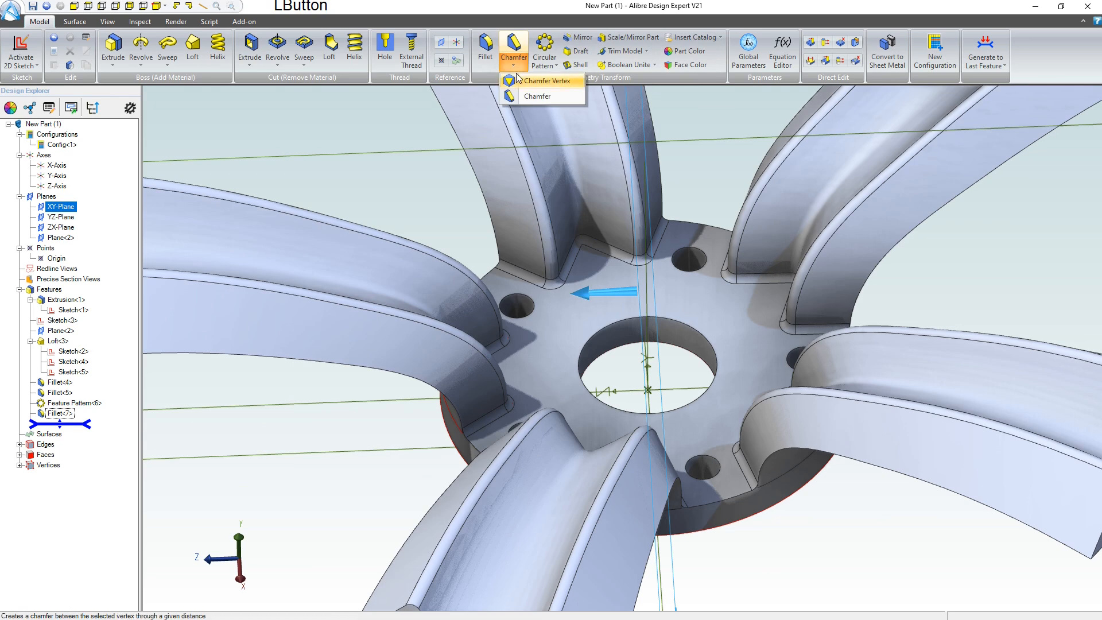
click(561, 111)
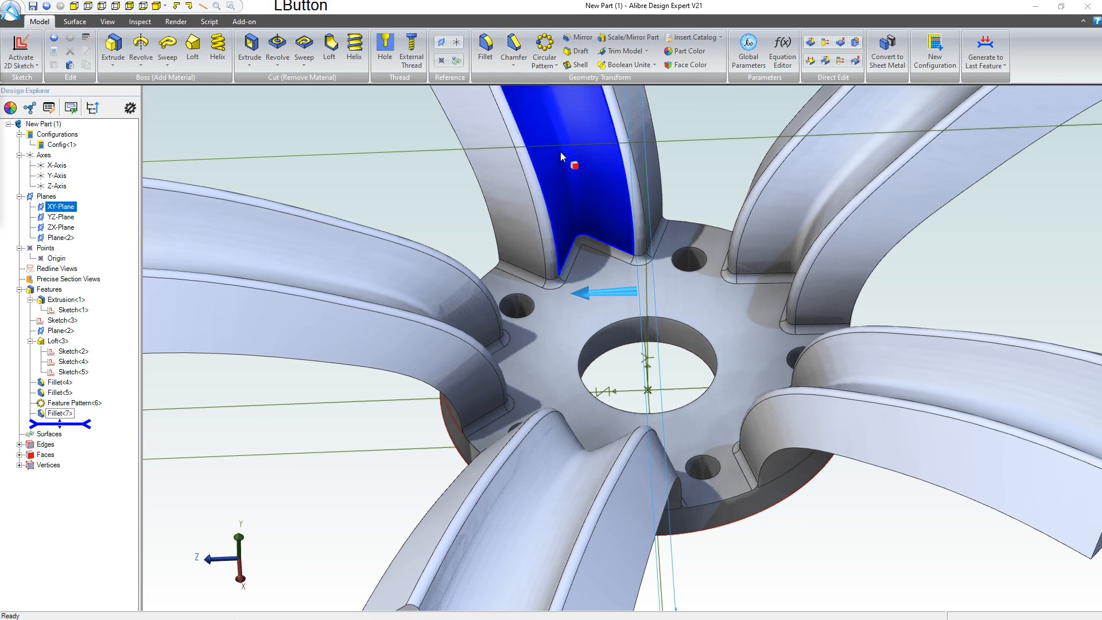
click(607, 311)
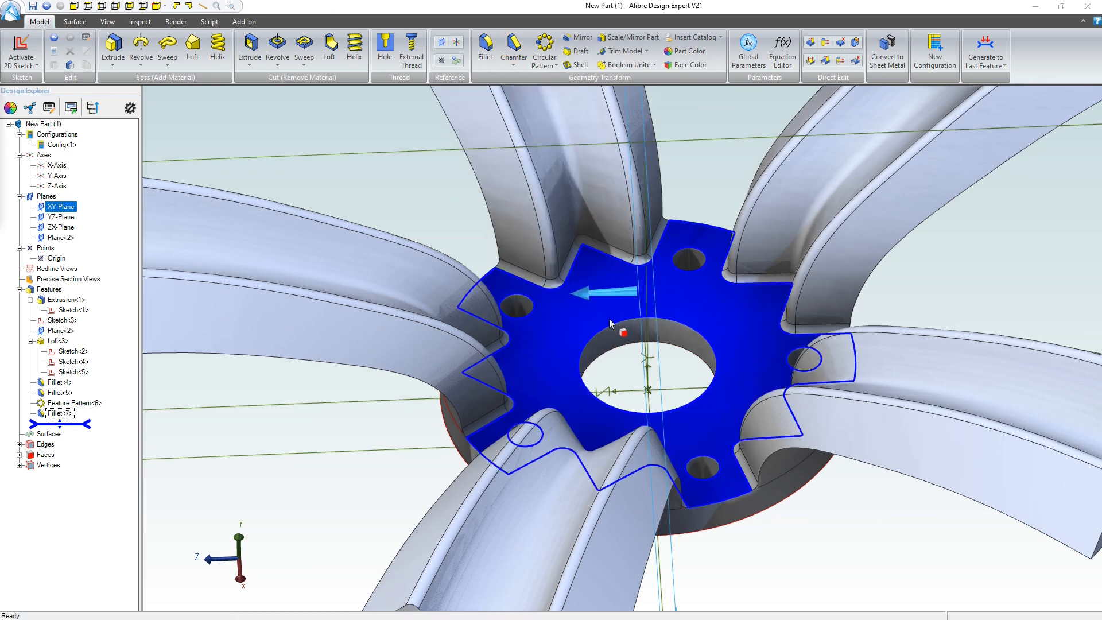
click(609, 323)
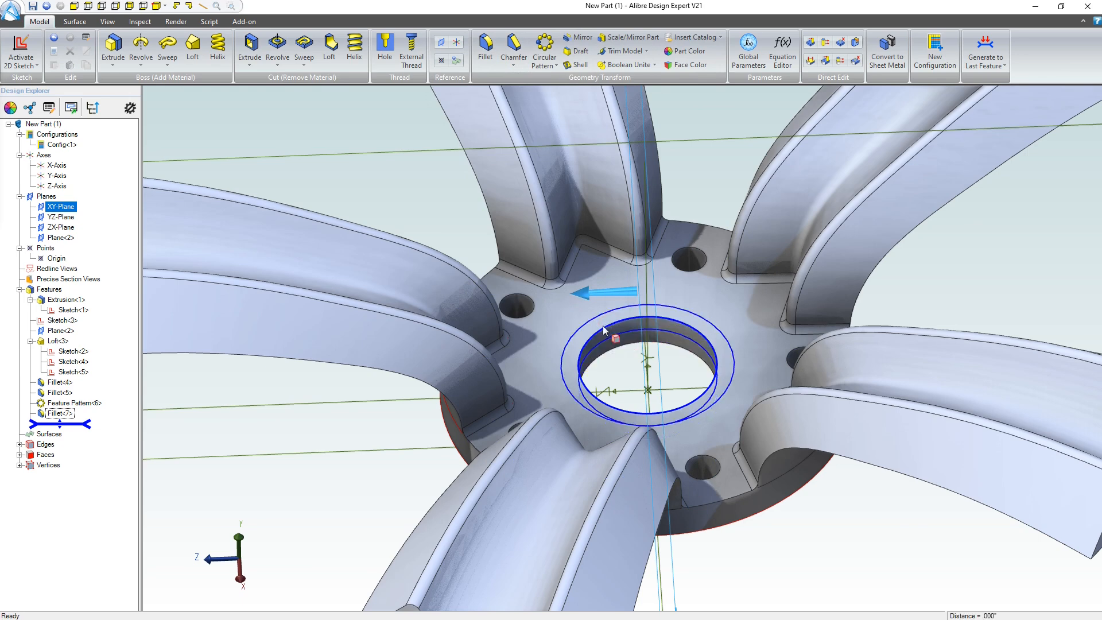
click(129, 234)
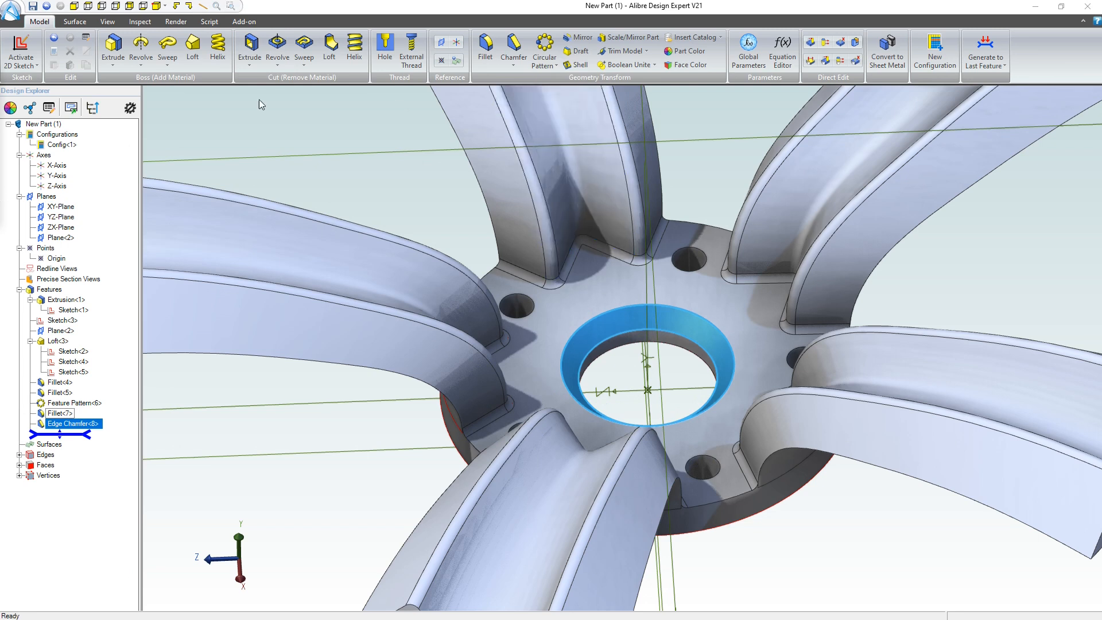
- Chamfer the spoke-side edges of the five small holes around the disc with an equal distance of .125
drag(0, 81, 226, 109)
drag(271, 155, 200, 150)
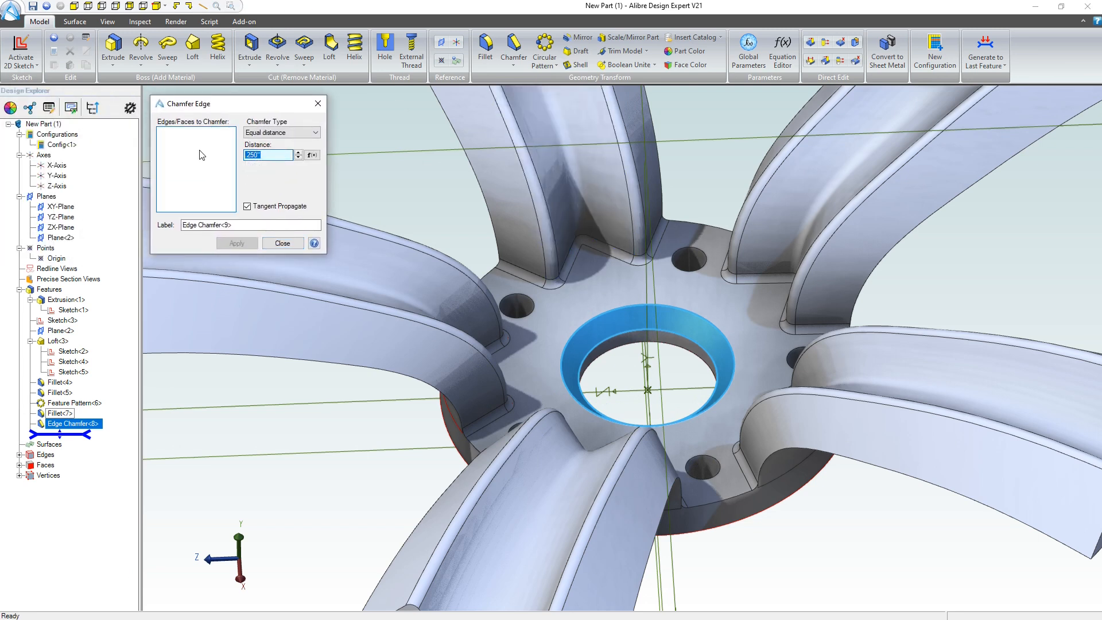
text(.125)
click(189, 158)
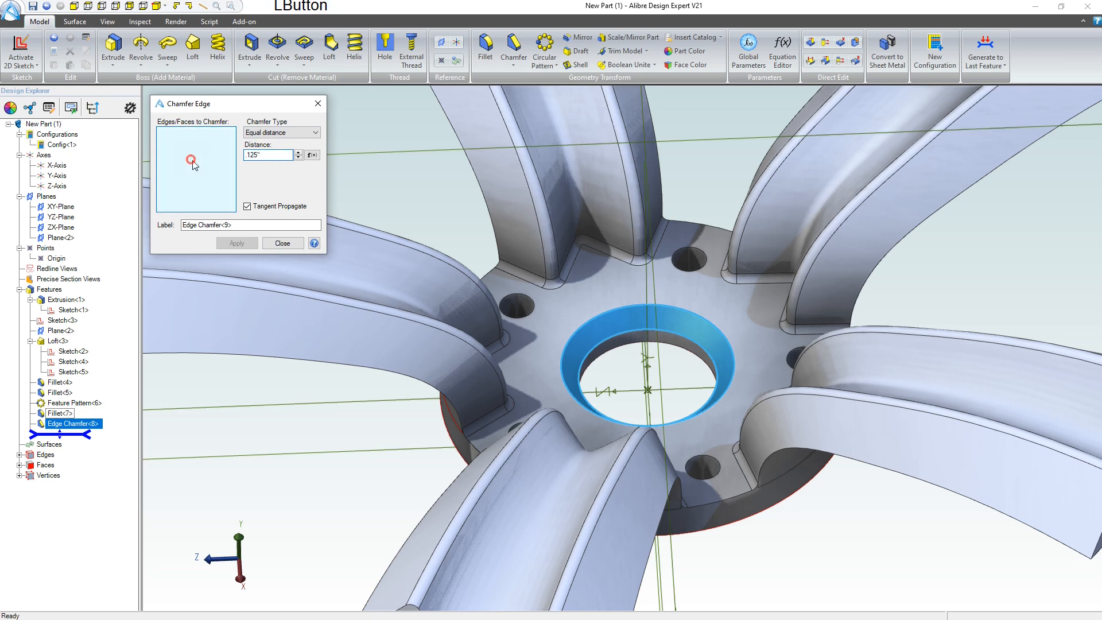
click(688, 247)
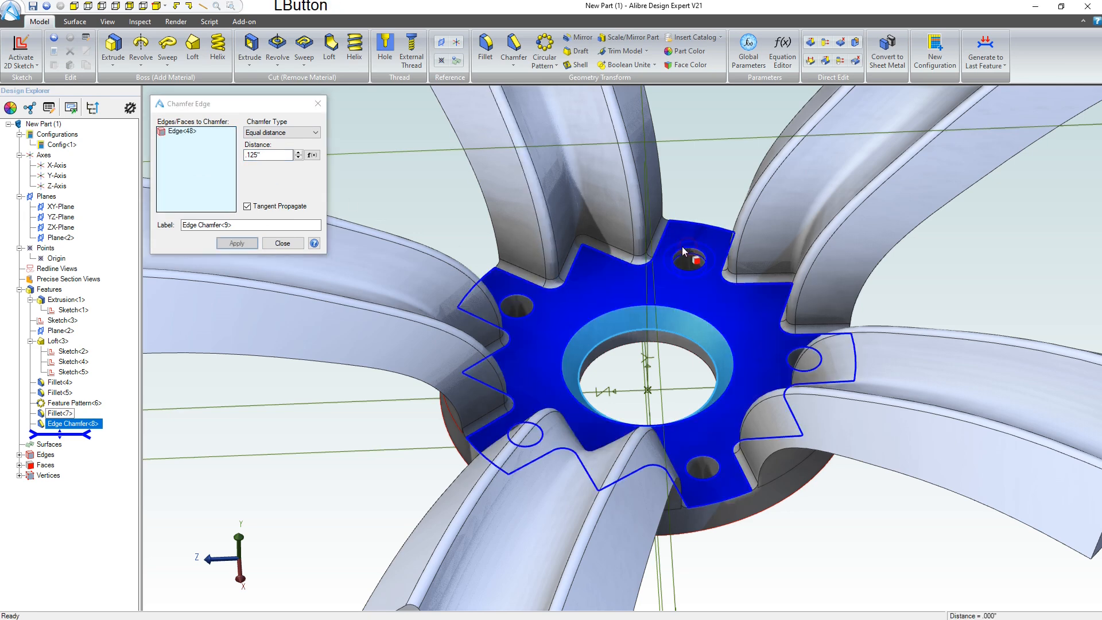
click(514, 298)
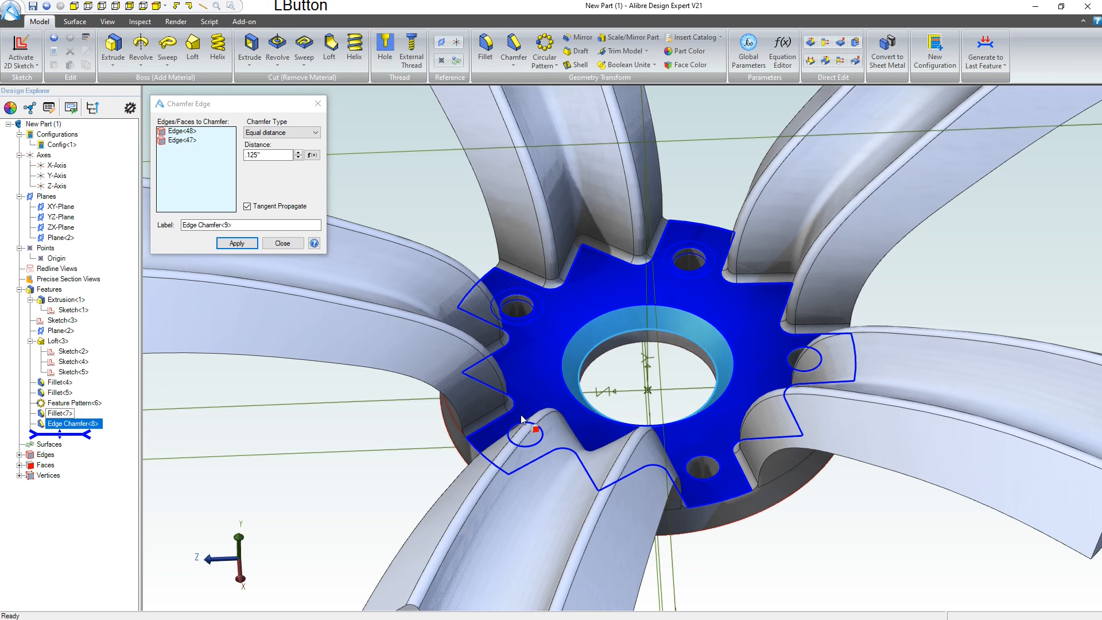
click(697, 458)
click(794, 359)
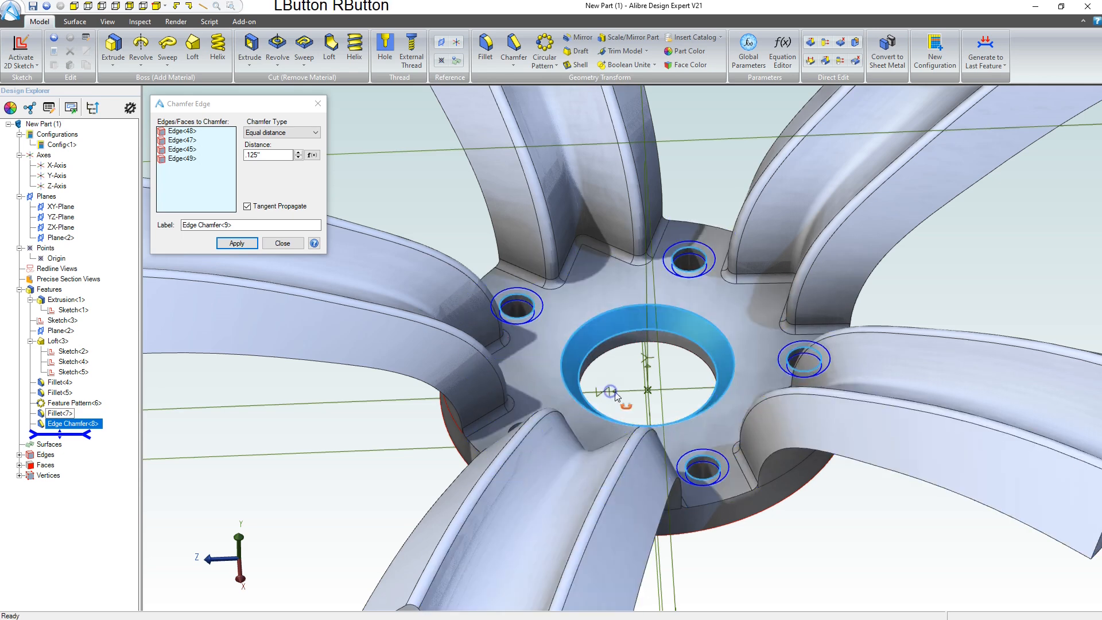
middle_drag(610, 391, 581, 396)
click(553, 428)
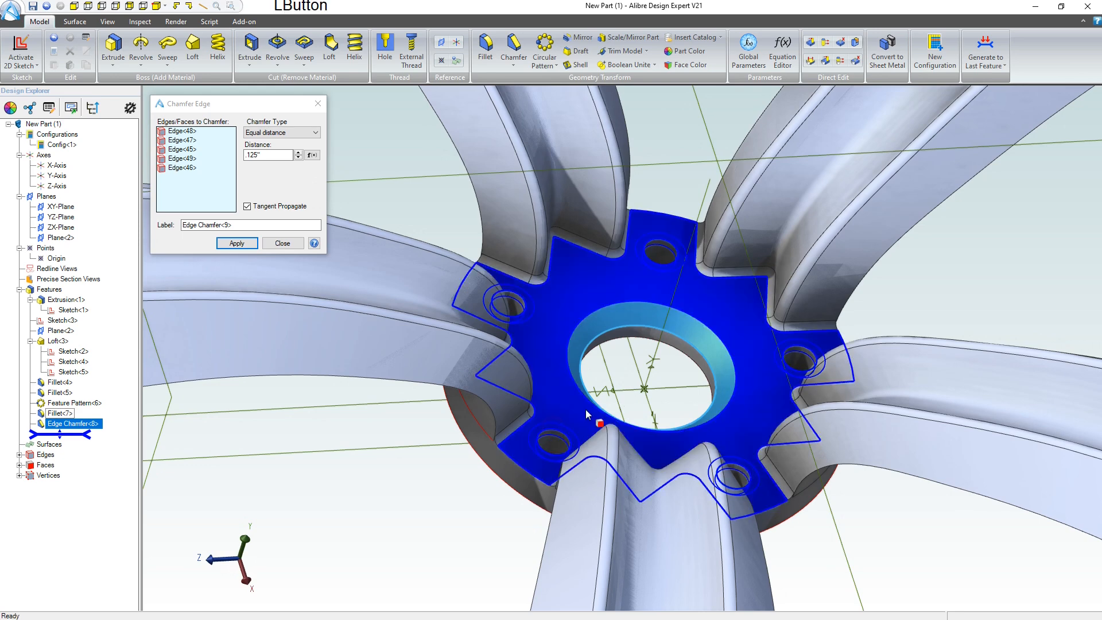
click(236, 243)
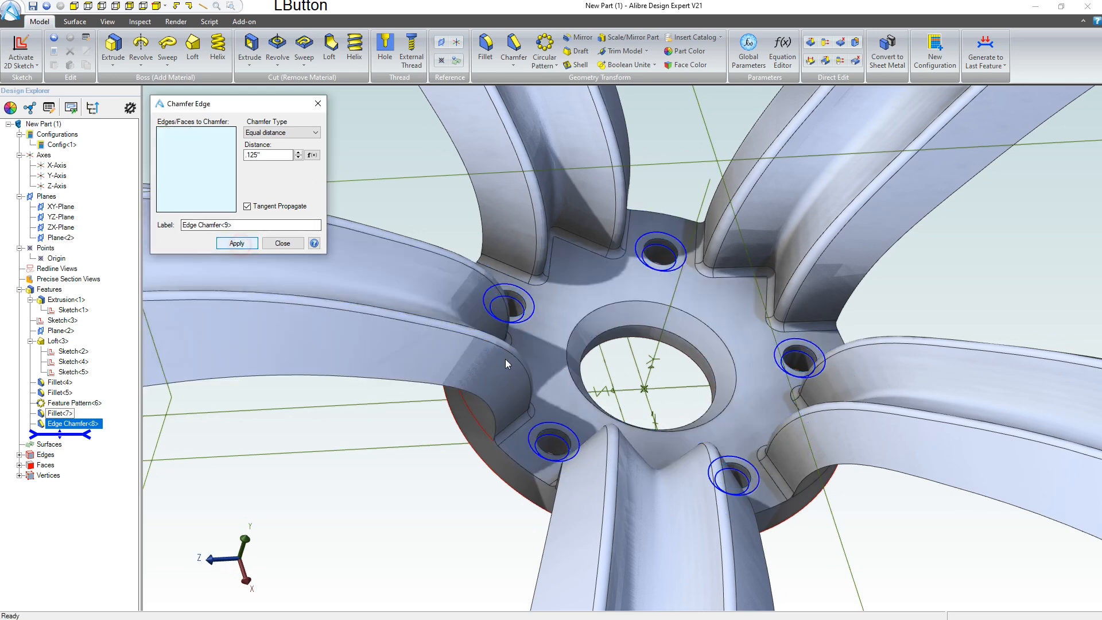
middle_drag(542, 320, 471, 396)
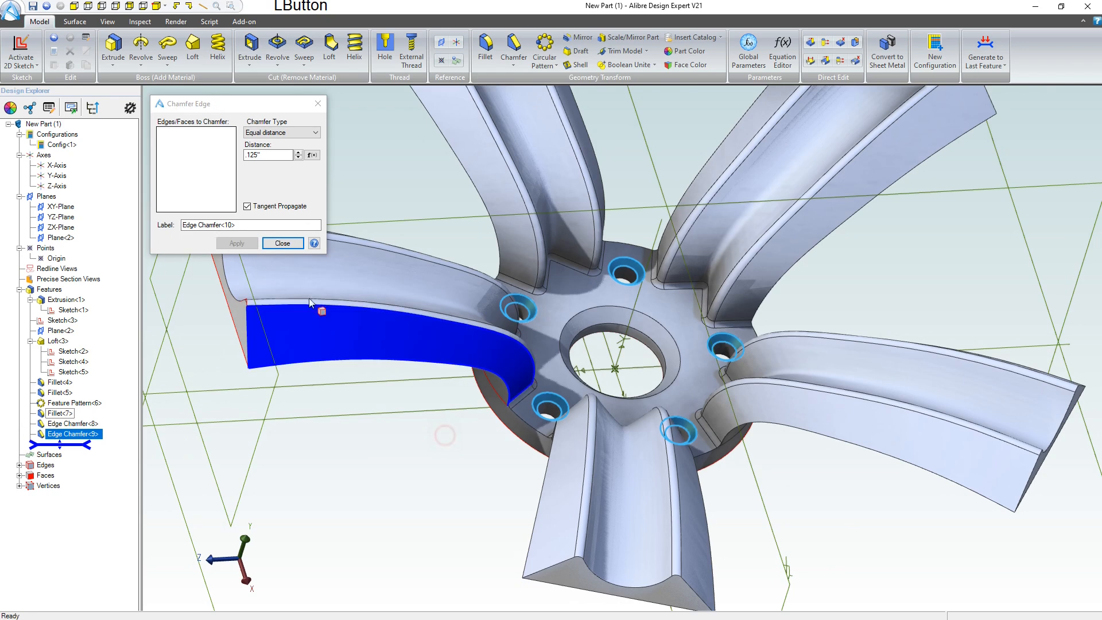
click(283, 243)
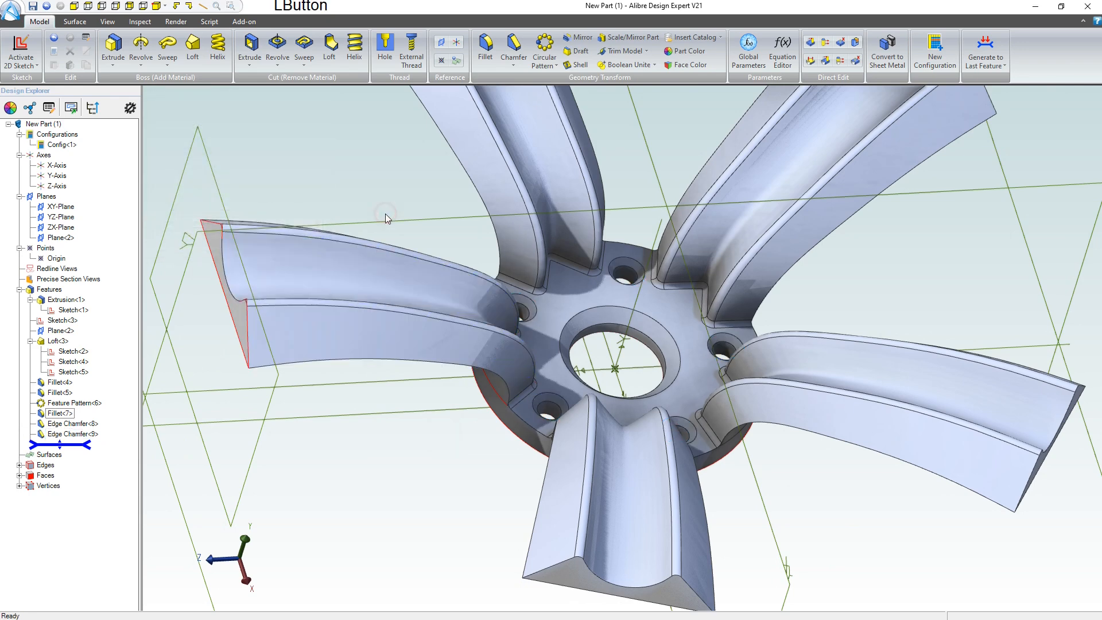
- Start a 2D sketch on the YZ-Plane
scroll(411, 249, down, 5)
middle_drag(598, 285, 535, 281)
click(535, 282)
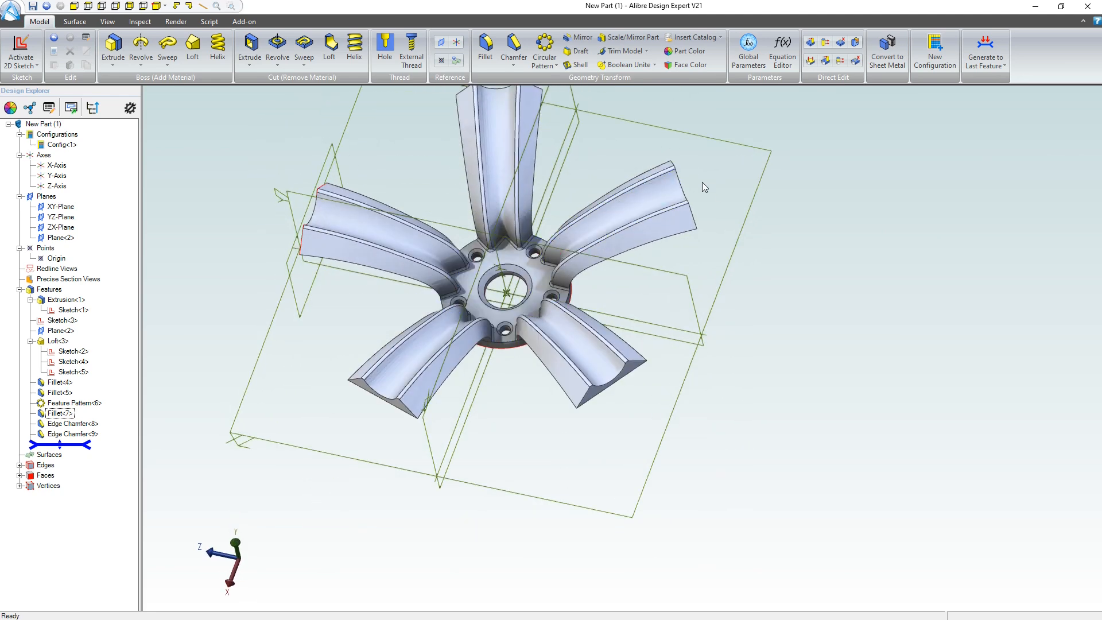
scroll(455, 232, up, 3)
click(434, 223)
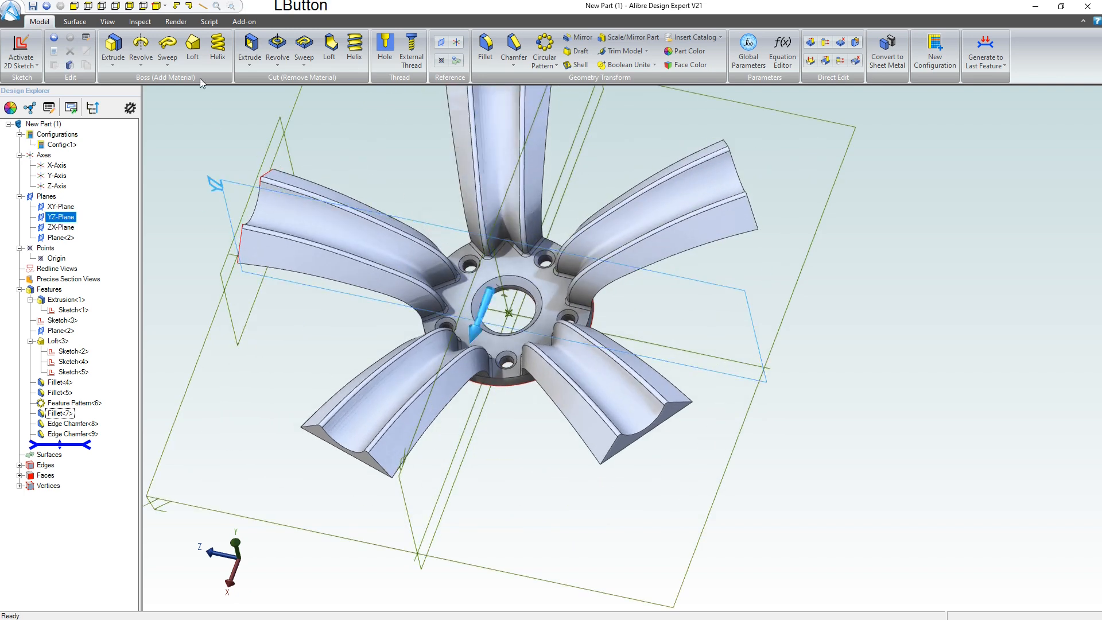
click(19, 47)
scroll(356, 292, down, 1)
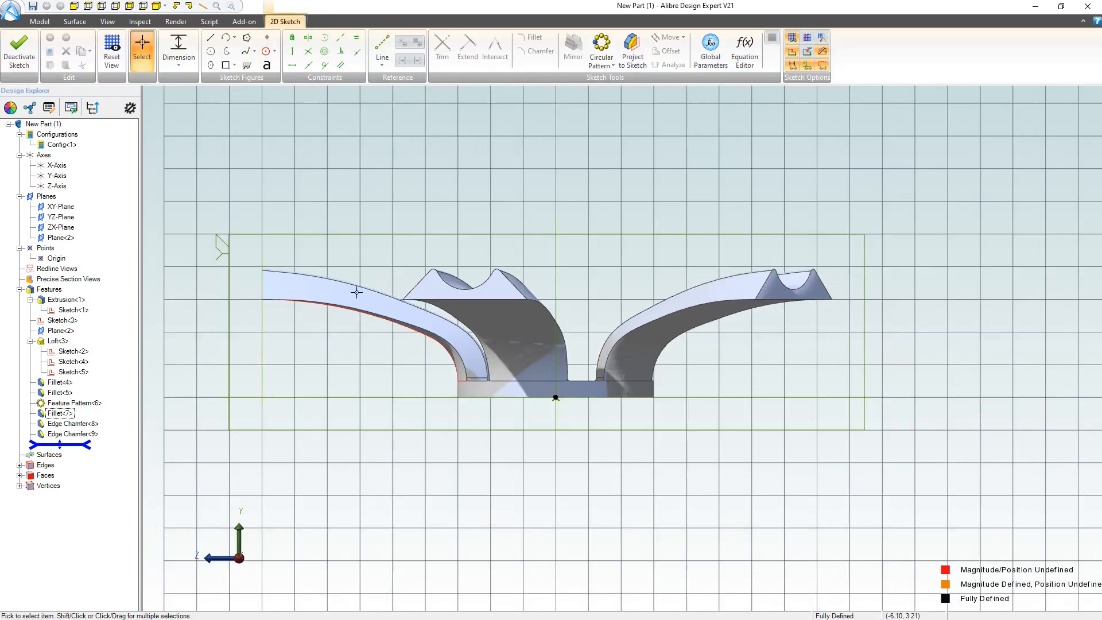
scroll(250, 315, up, 2)
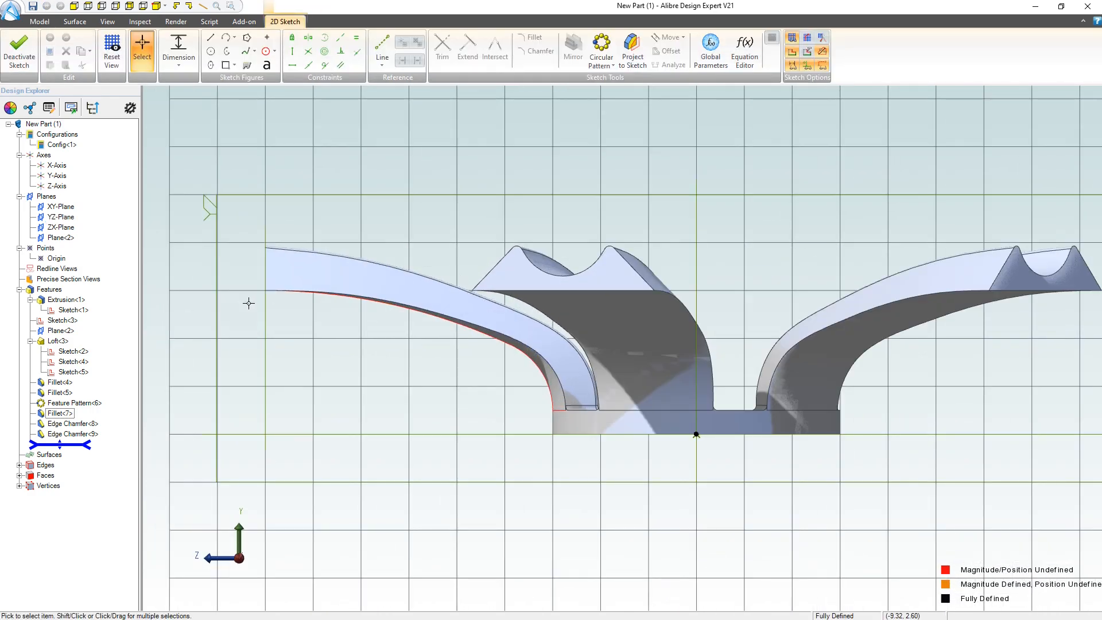
- Sketch a stepped chain of three lines, vertical, horizontal and vertical, above the outer end of the spoke nearest Plane<2>
click(211, 39)
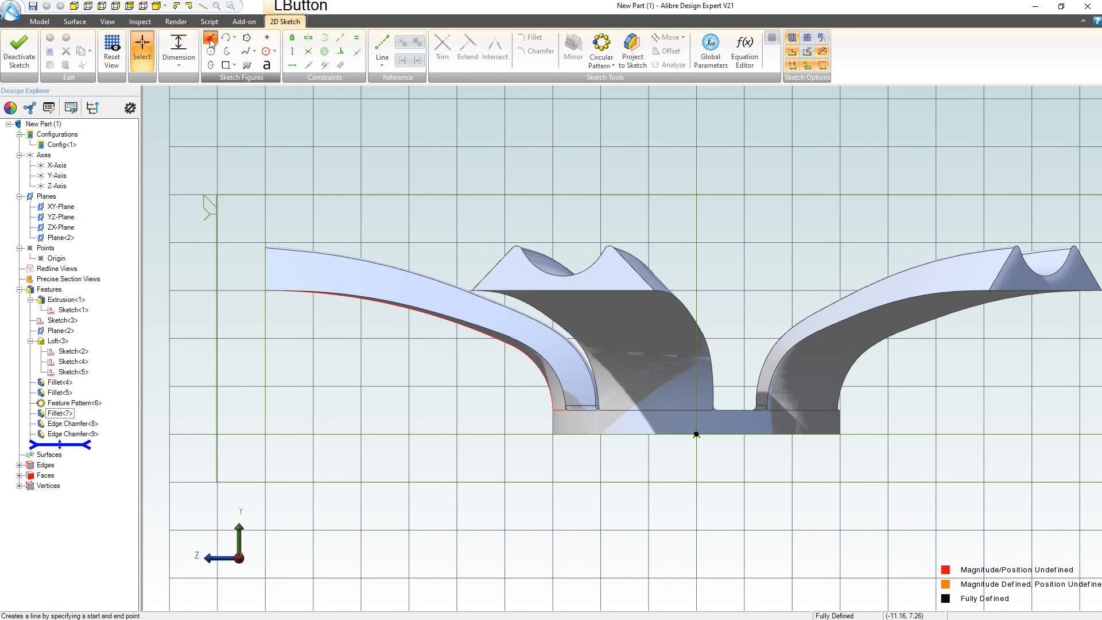
click(215, 169)
click(214, 186)
click(245, 185)
click(245, 200)
key(Escape)
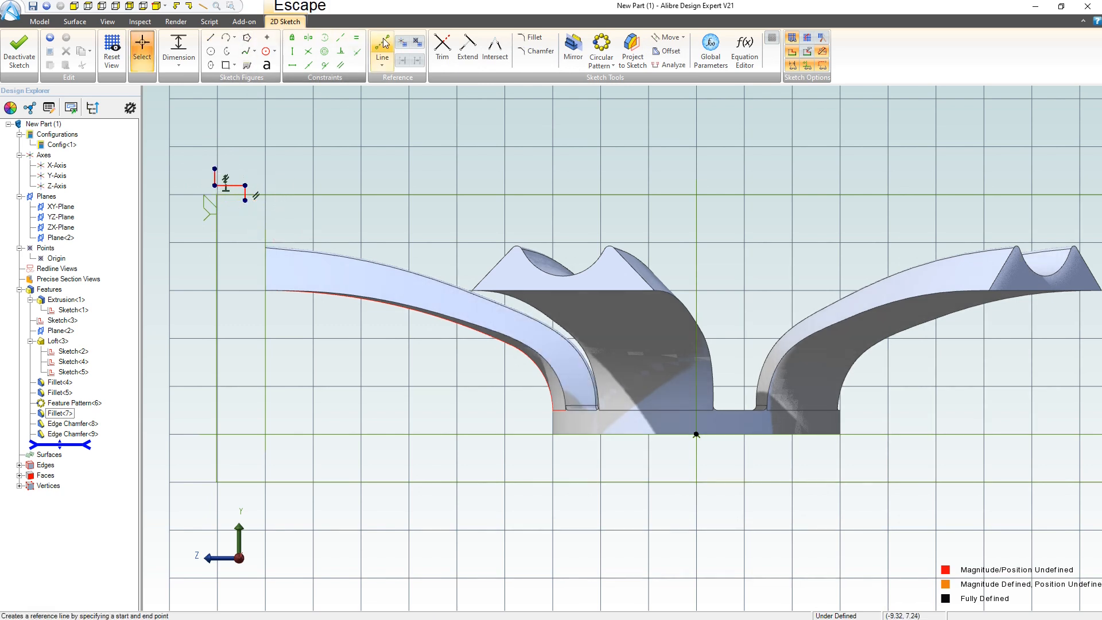
- Dimension the horizontal distance from the stepped chain's upper end point to the origin as 9
click(179, 49)
click(214, 166)
click(697, 435)
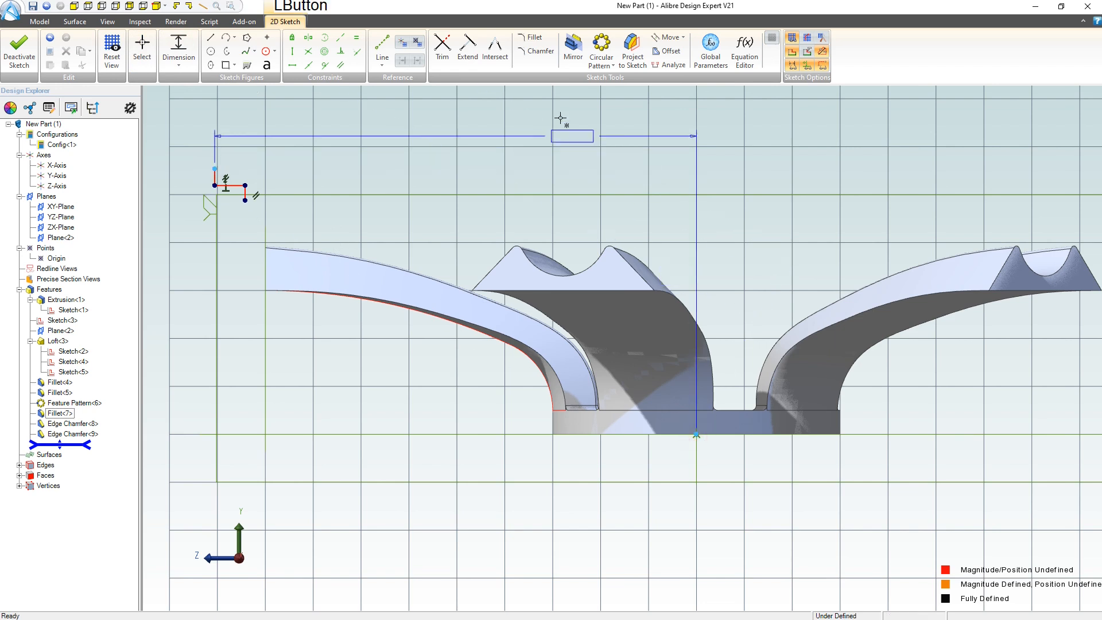
click(543, 116)
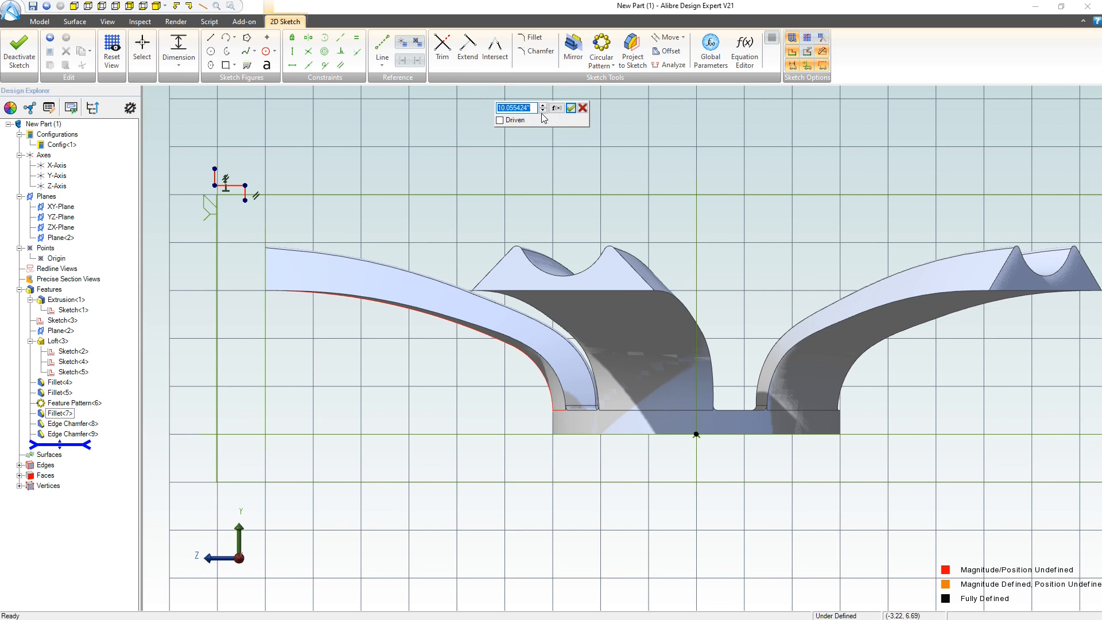
text(9)
key(Return)
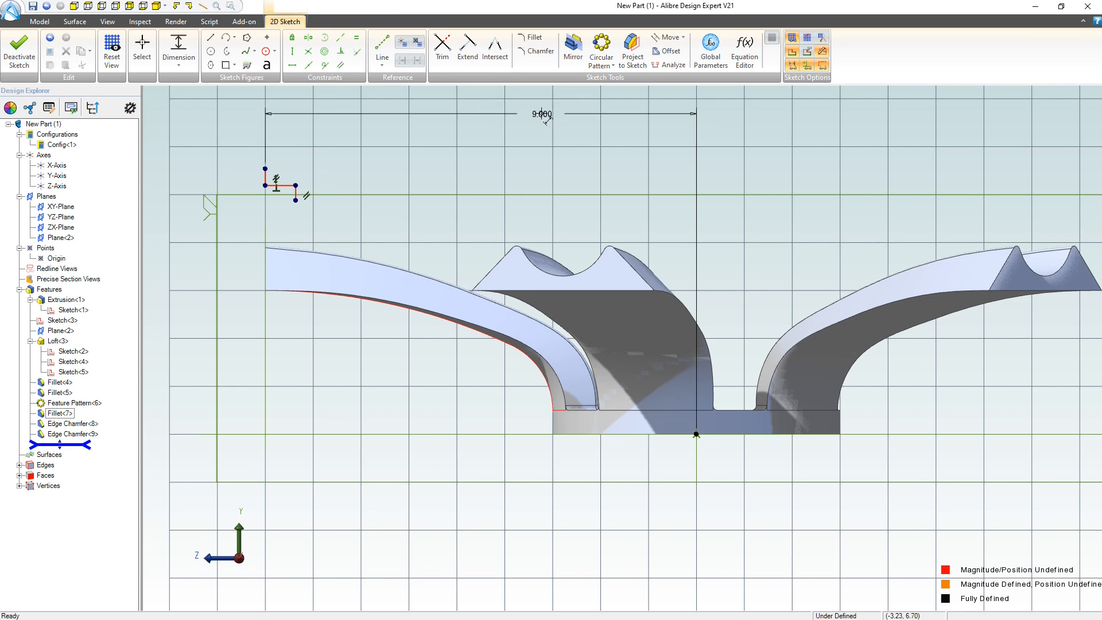
- Analyze the stepped profile sketch for open loops, then exit it with the open profile kept as is
click(19, 49)
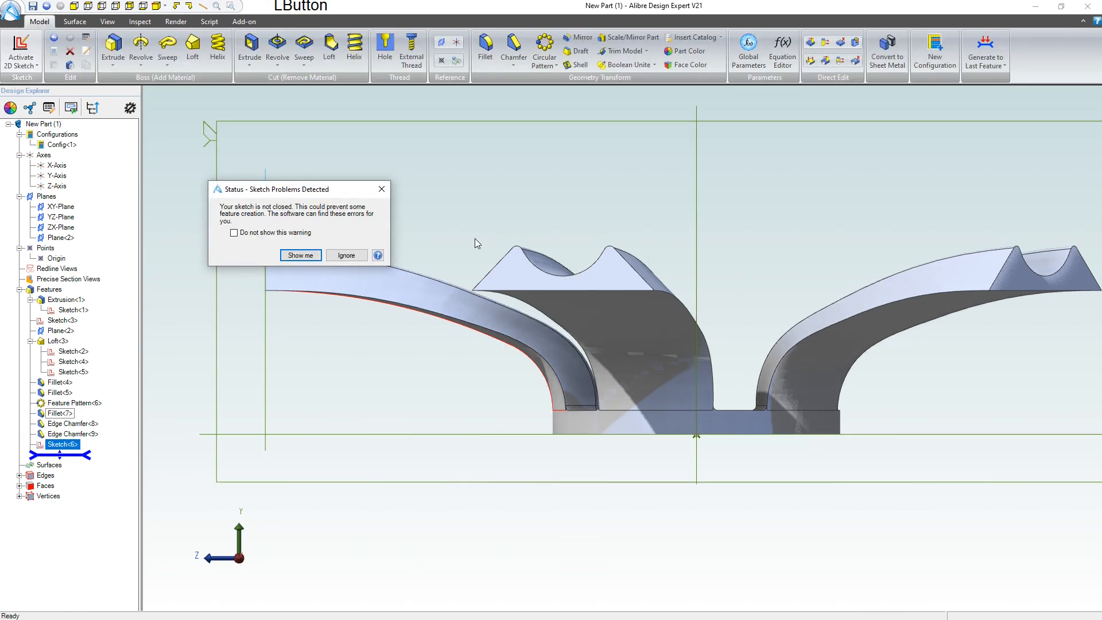
click(300, 254)
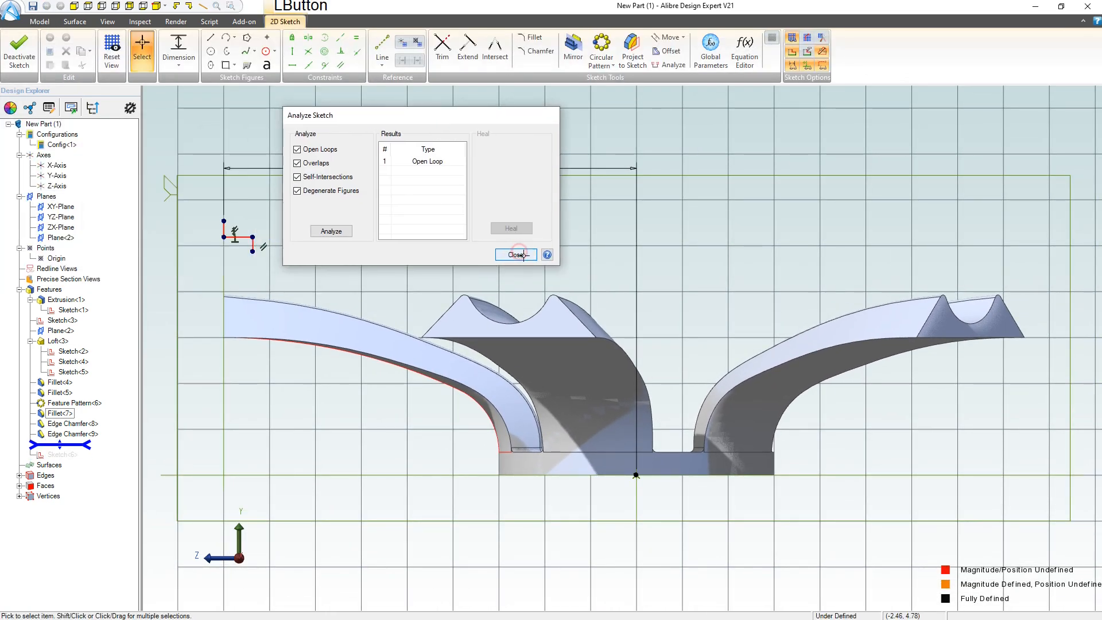
click(520, 255)
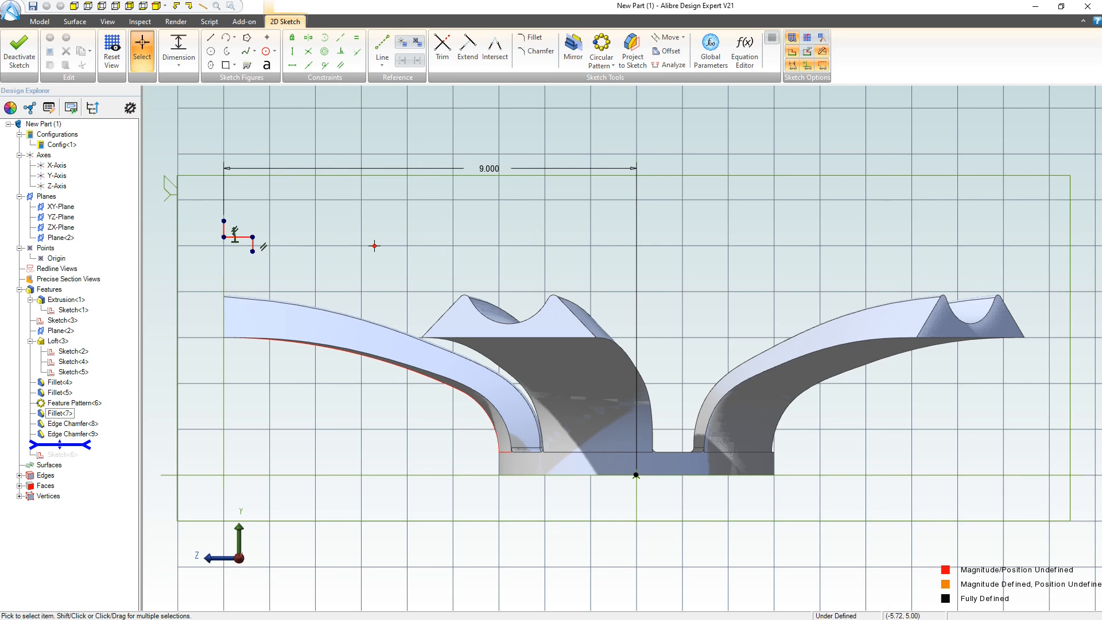
click(19, 47)
click(343, 255)
- Edit Plane<2> to set its offset distance from the XY-Plane to 10
mouse_move(587, 314)
right_down()
mouse_move(647, 272)
mouse_move(645, 288)
mouse_move(594, 274)
right_up()
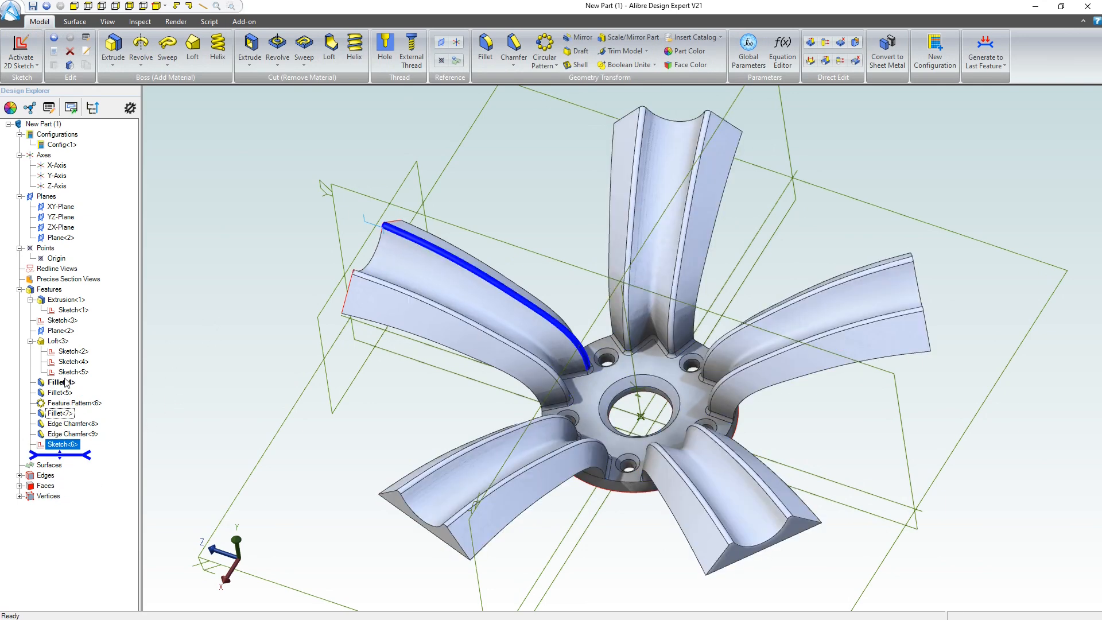
right_click(62, 332)
click(132, 345)
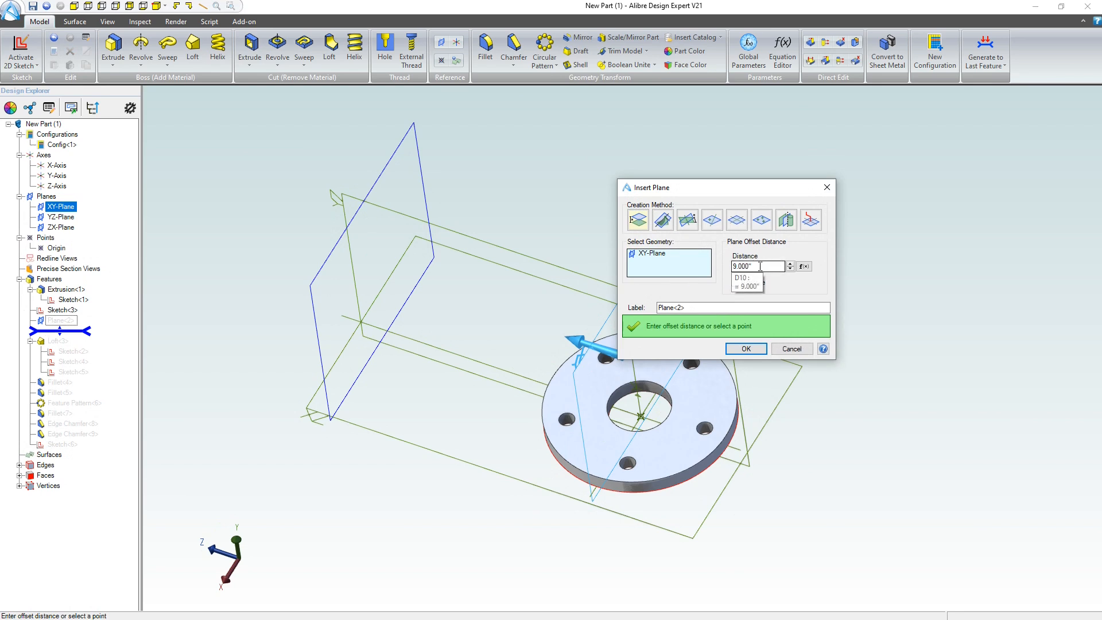
click(749, 267)
text(10)
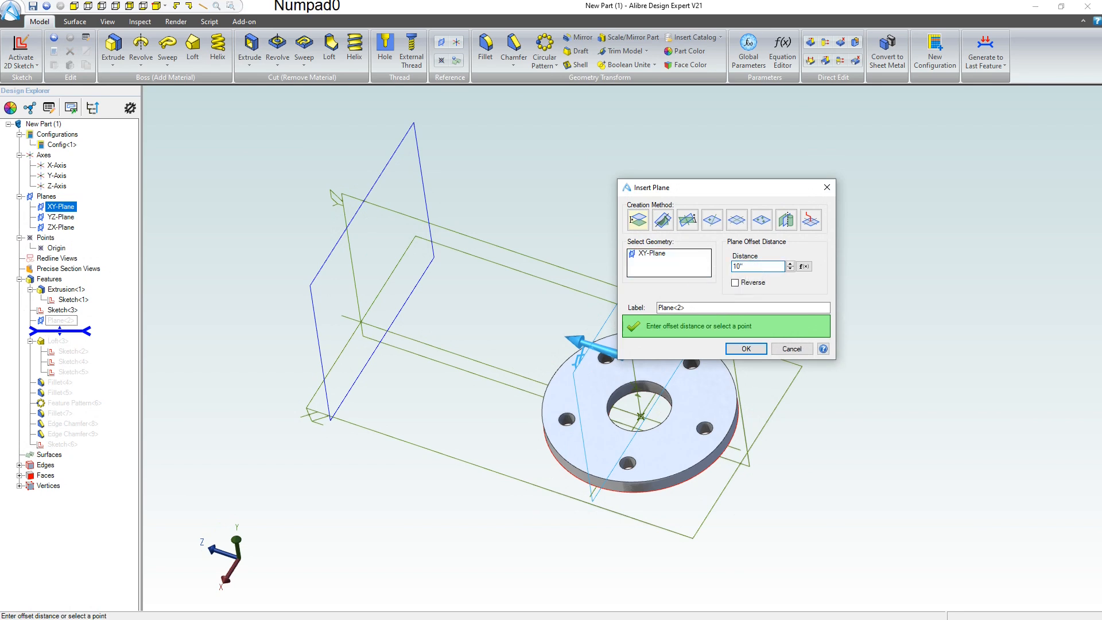
click(747, 348)
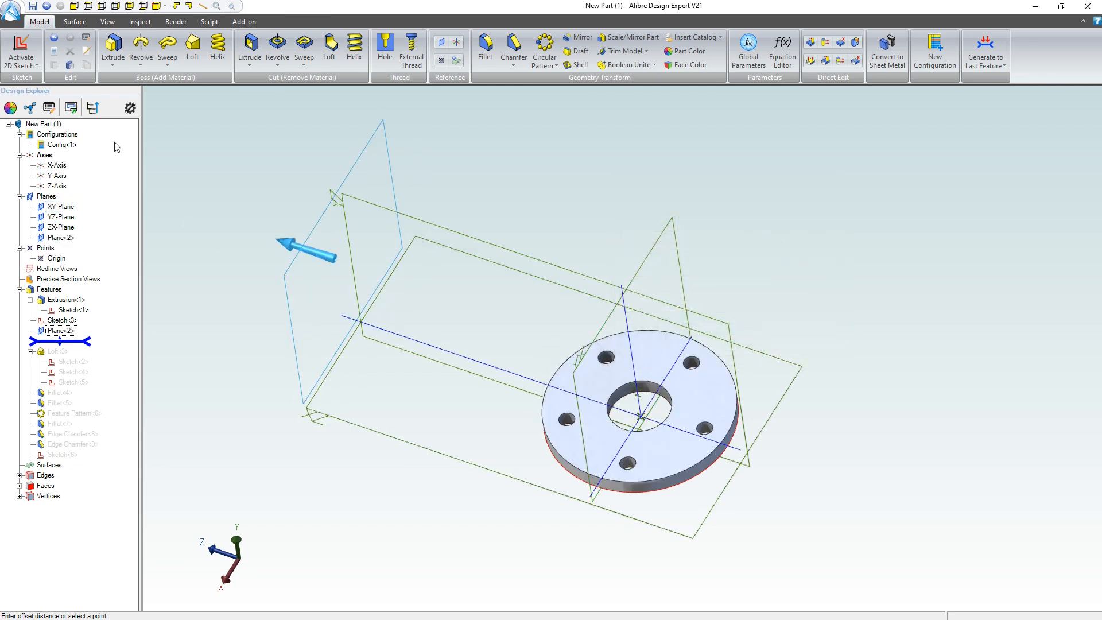
- Roll the feature history forward past Loft<3> to try regenerating the spoke with the moved plane
drag(60, 340, 66, 476)
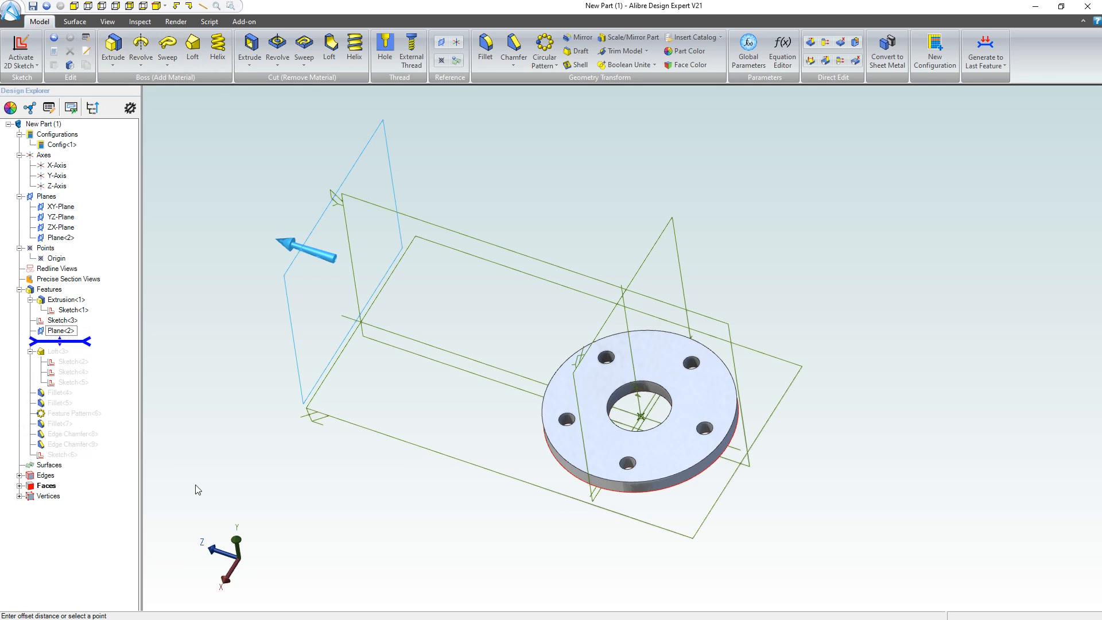
click(170, 311)
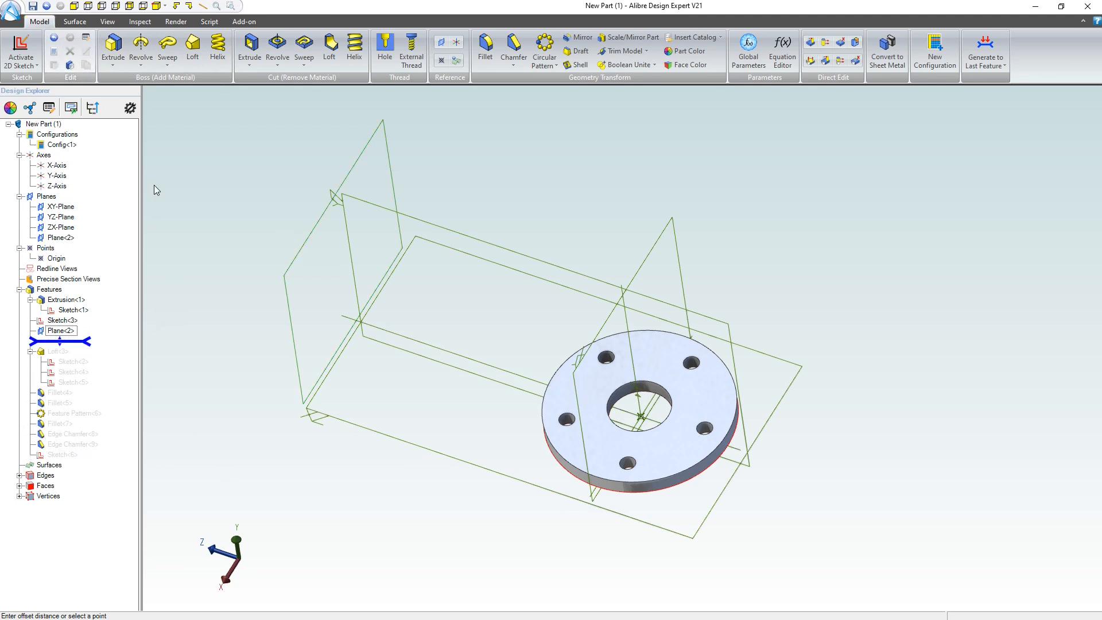
click(184, 192)
drag(59, 341, 60, 382)
drag(0, 112, 245, 158)
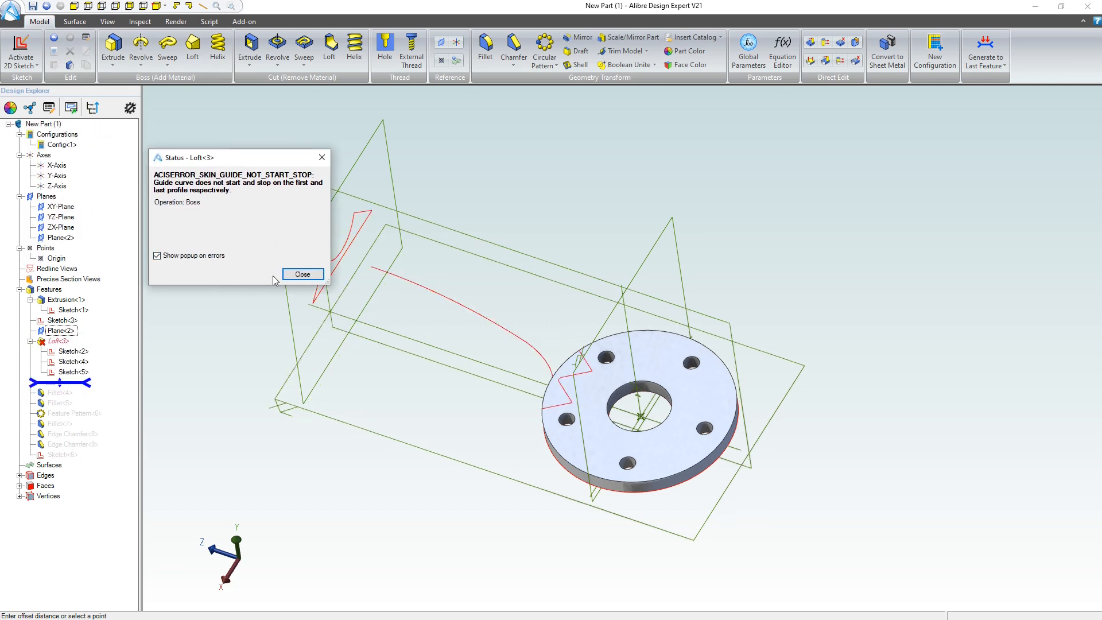
click(301, 274)
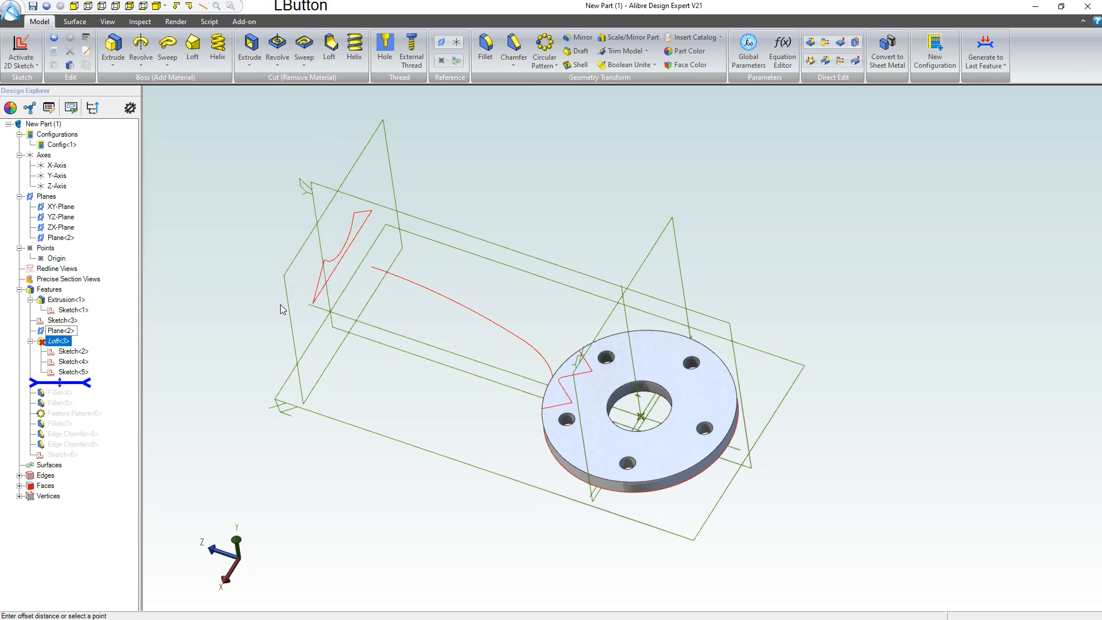
- Edit the loft's guide curve sketch, set its overall horizontal dimension to 10, and exit with the curve left open
right_click(406, 284)
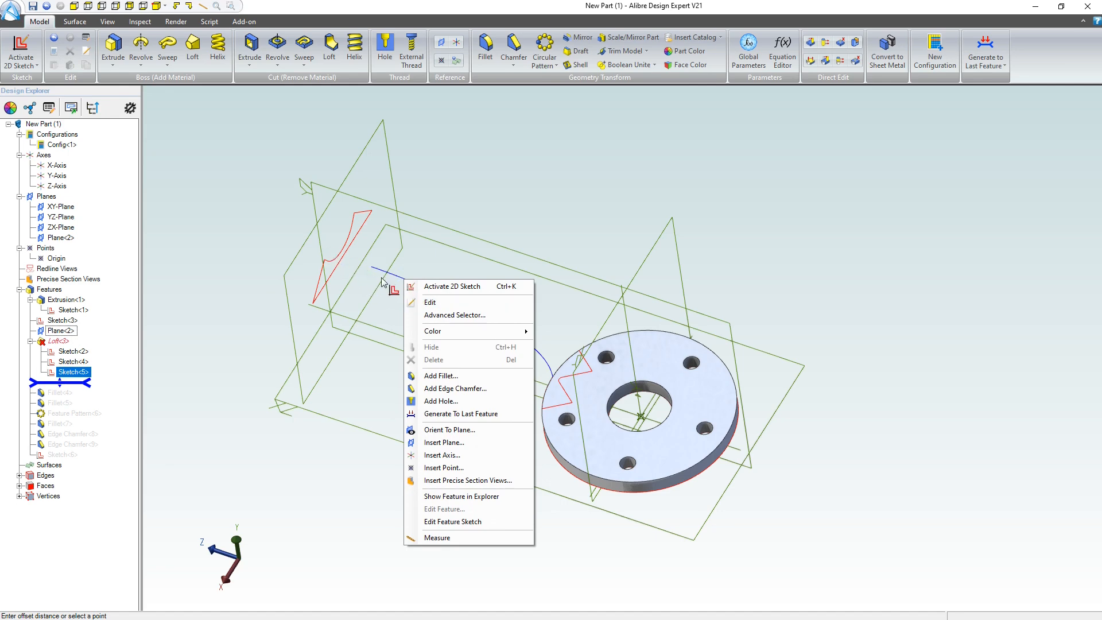
click(422, 302)
double_click(597, 245)
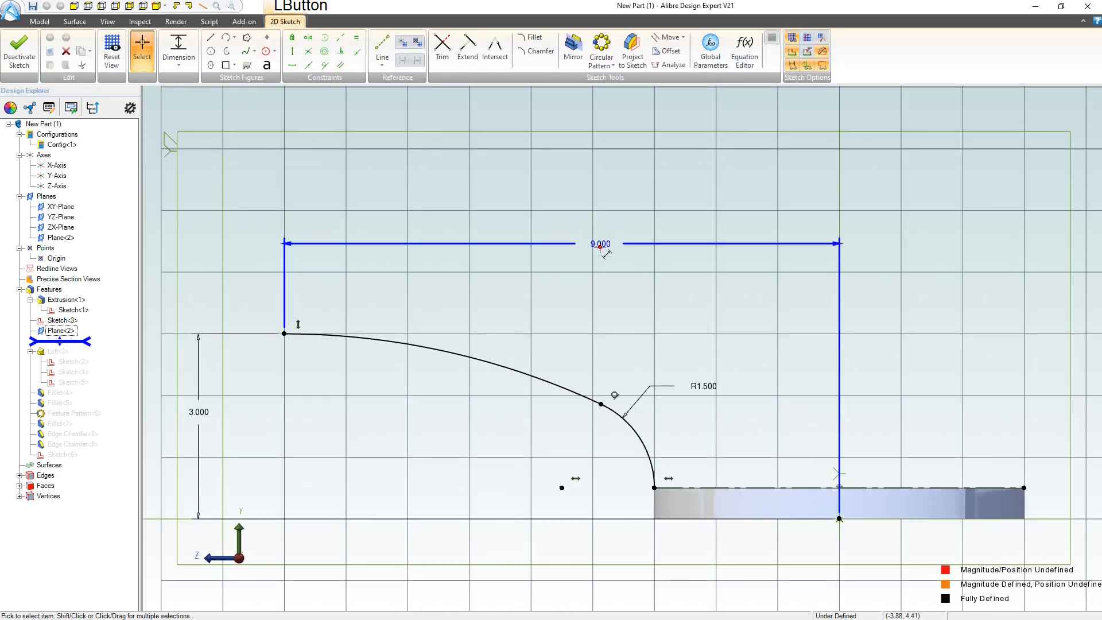
text(10)
key(Return)
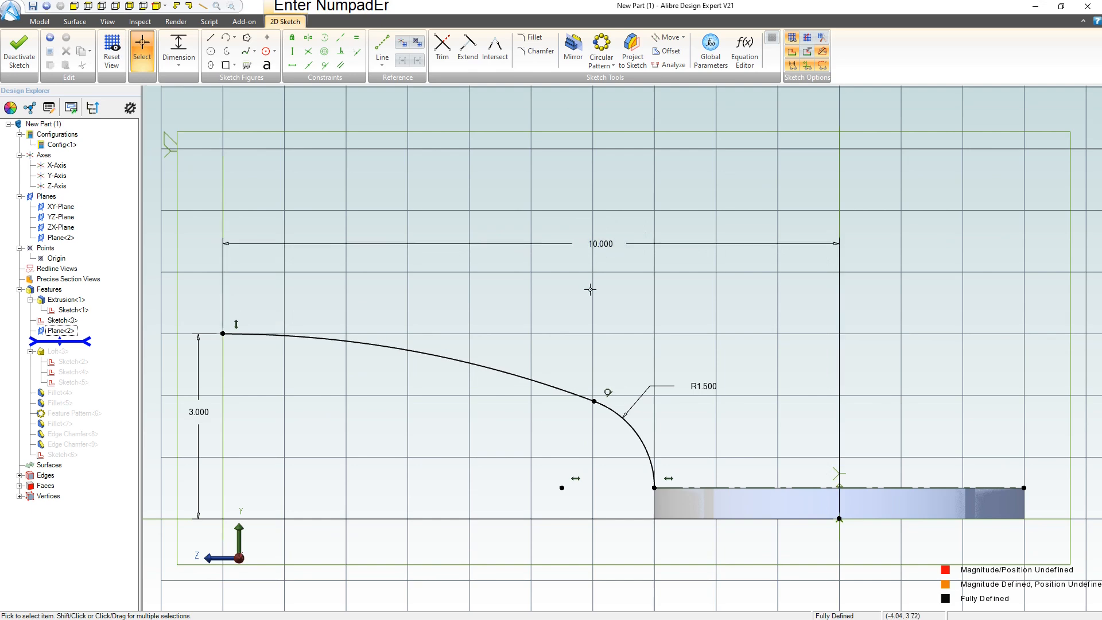
scroll(623, 303, down, 4)
middle_drag(670, 305, 654, 327)
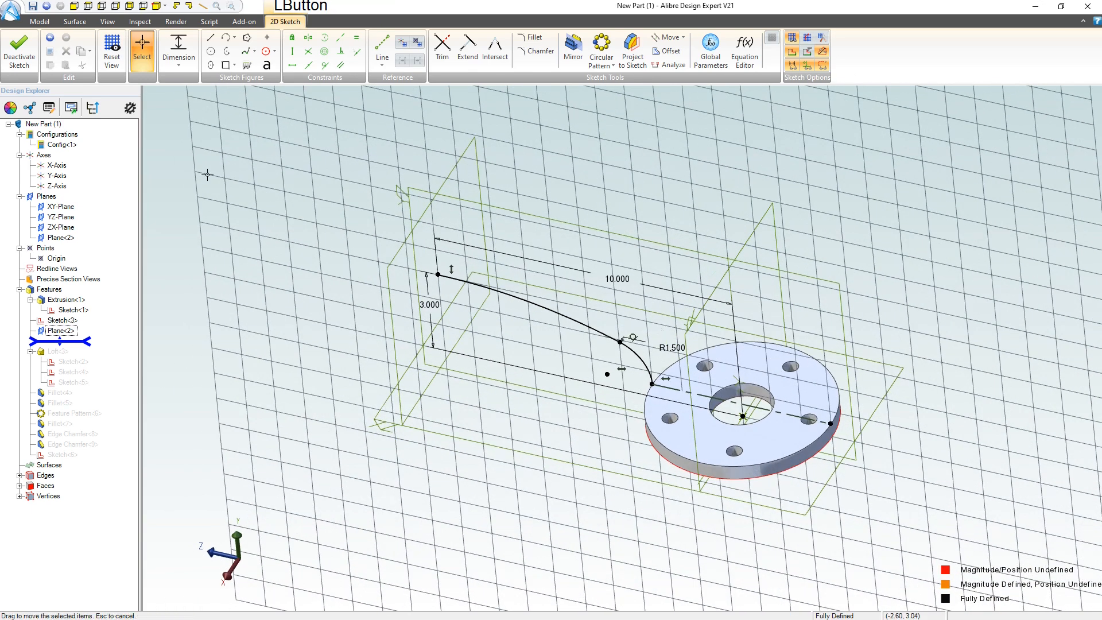
click(19, 52)
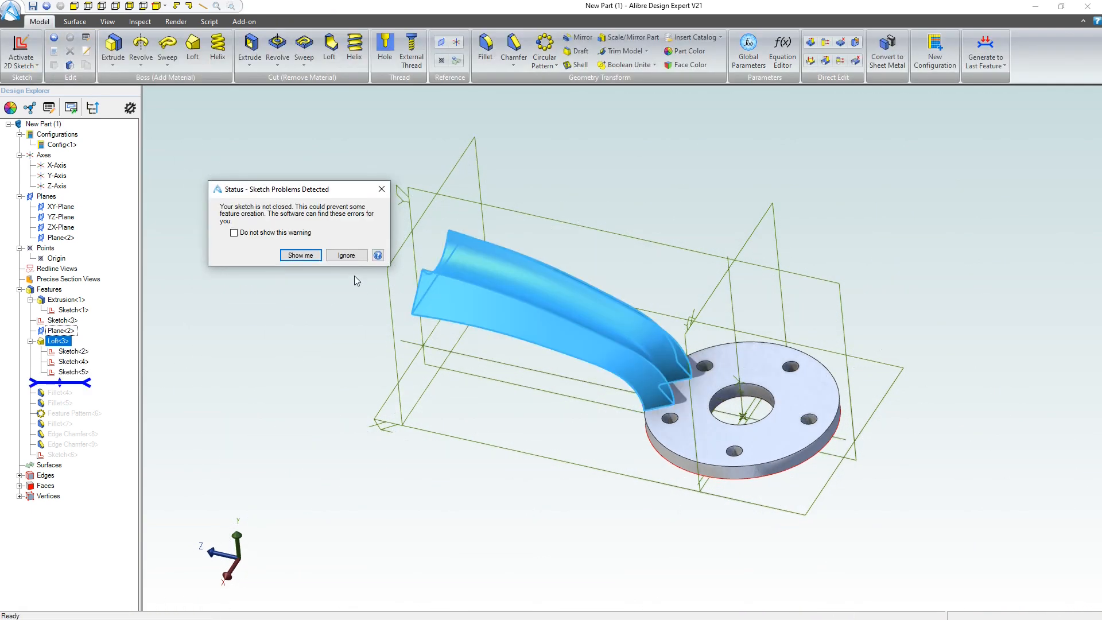
click(345, 256)
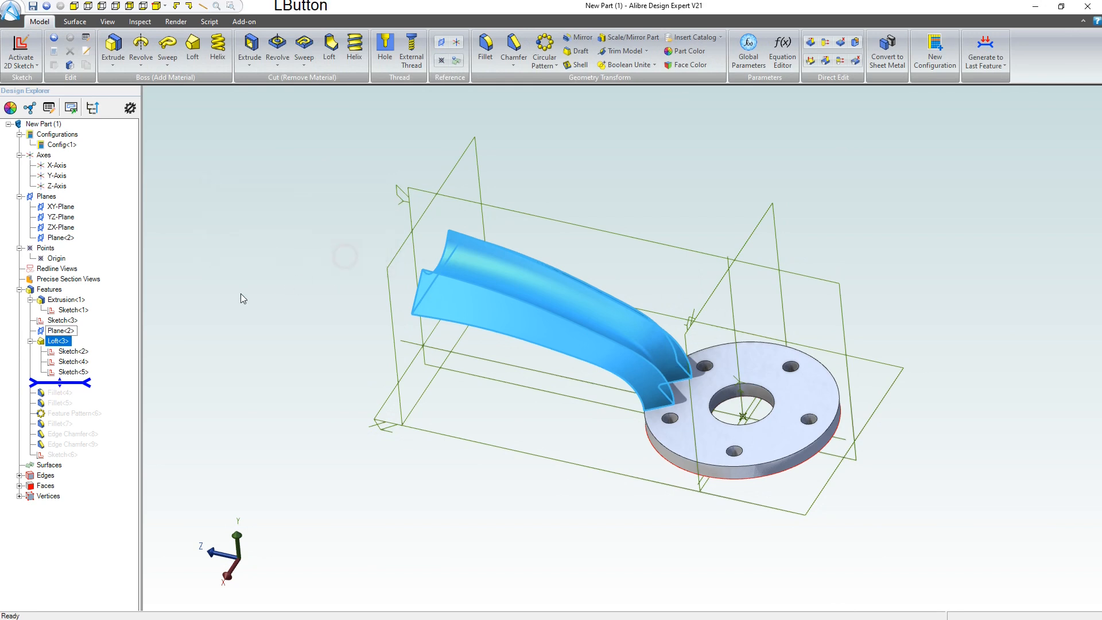
- Roll the feature history forward to the end to regenerate the fillets, spoke pattern, chamfers and Sketch<6>
click(178, 363)
drag(60, 383, 66, 468)
click(308, 456)
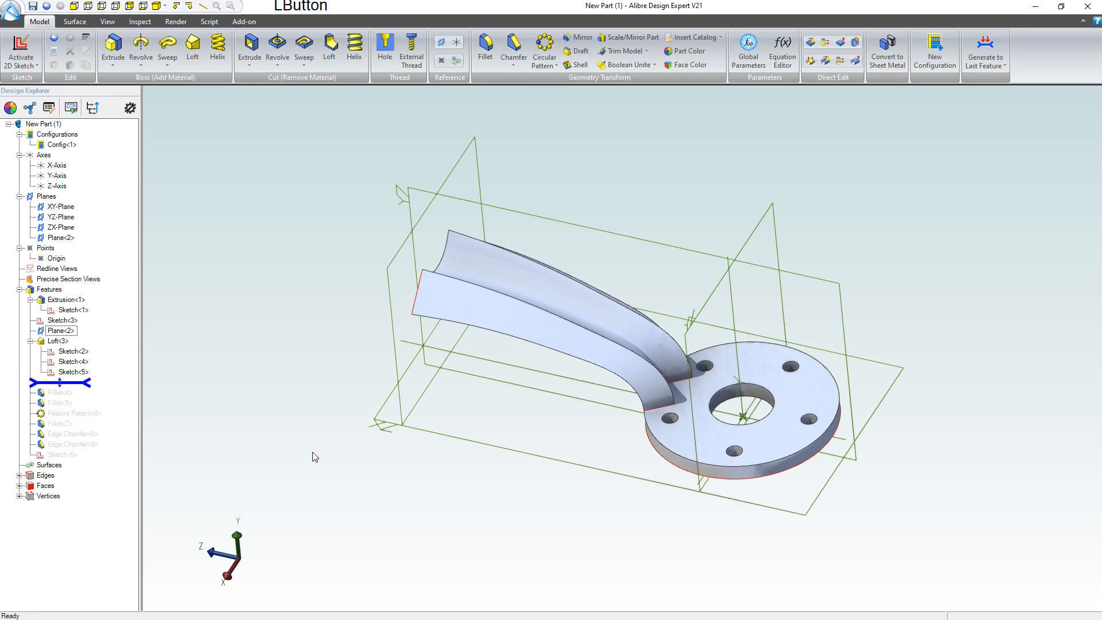
drag(80, 382, 75, 462)
scroll(648, 359, up, 2)
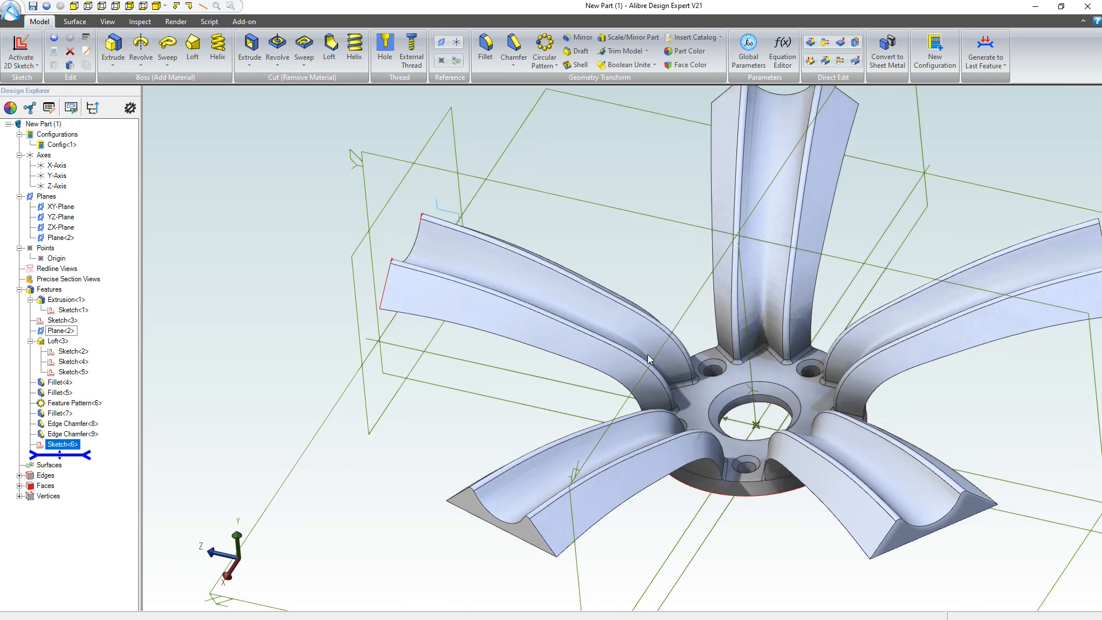
- Reopen Sketch<6> and set the stepped chain's horizontal distance from the origin to 9.5
click(556, 190)
click(552, 193)
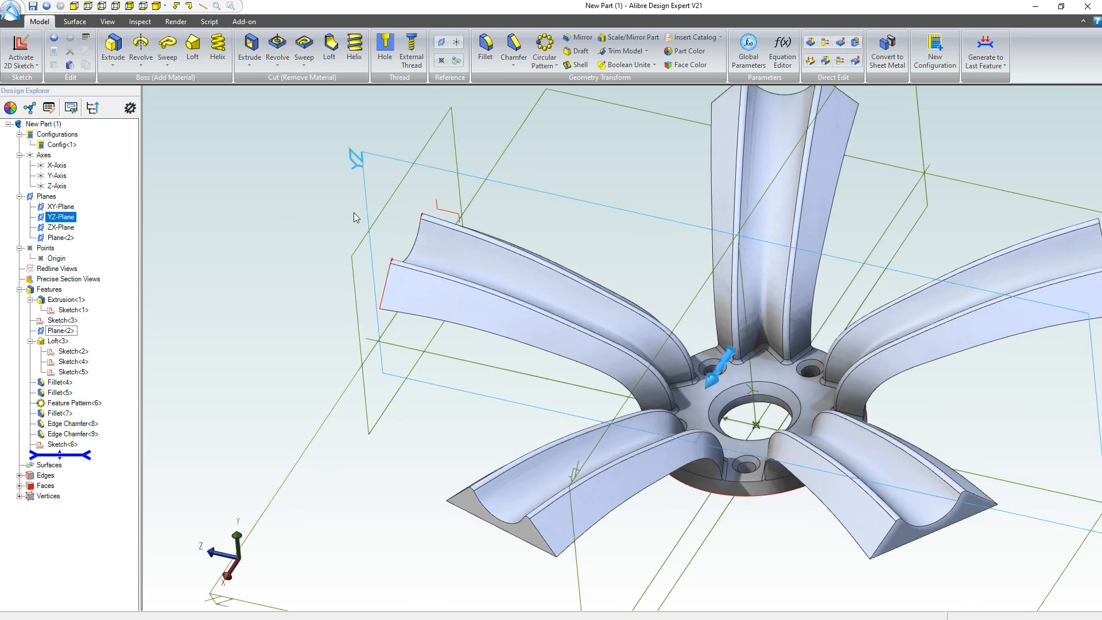
click(63, 445)
right_click(65, 452)
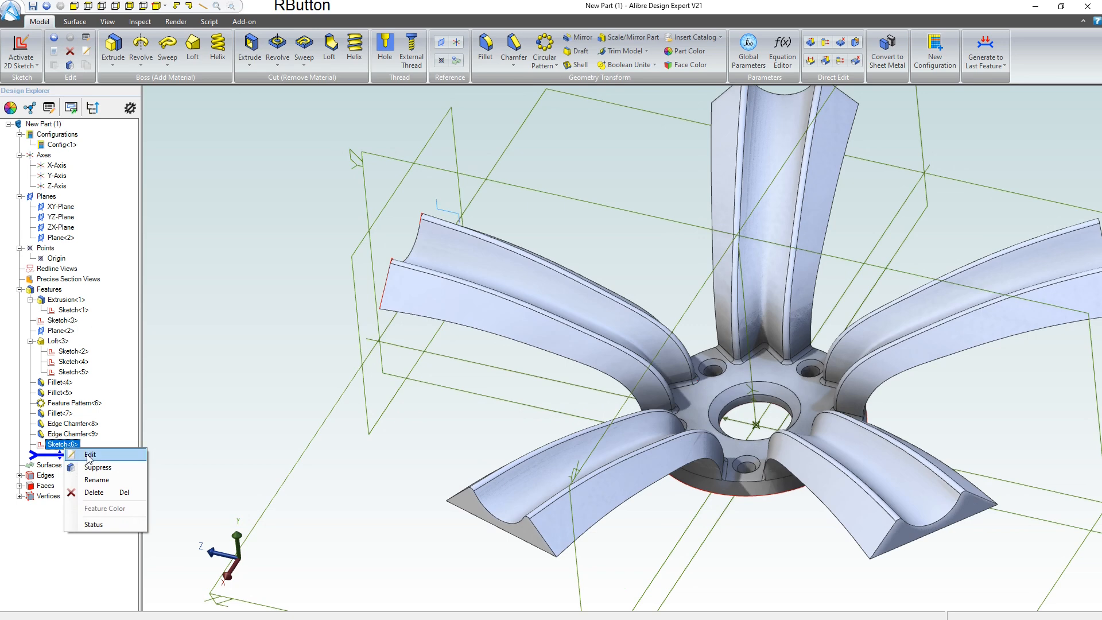
click(80, 451)
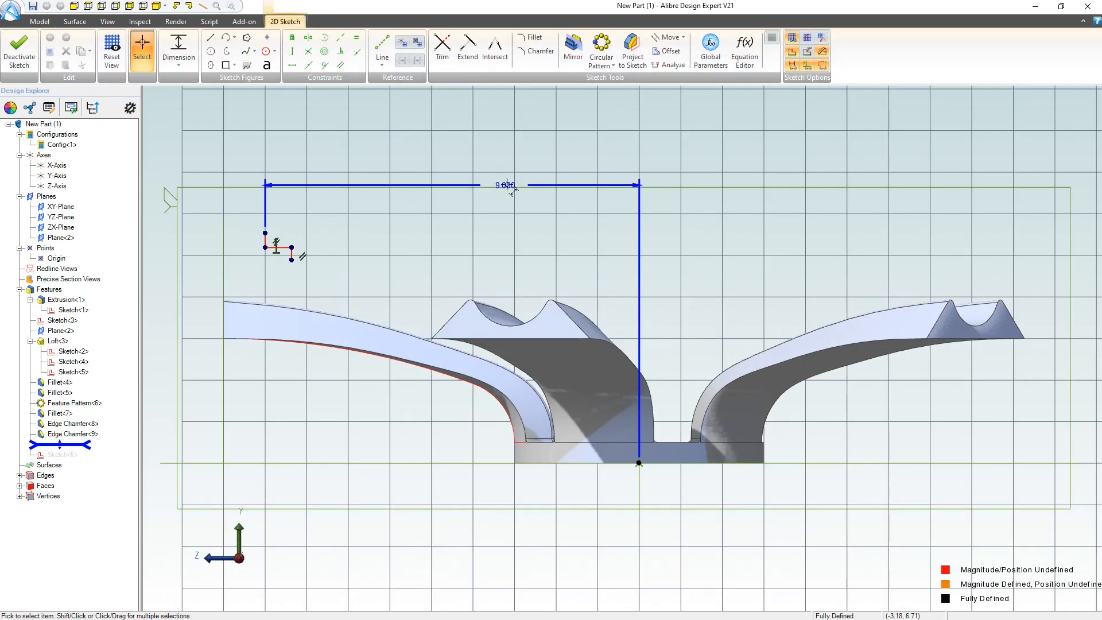
double_click(510, 187)
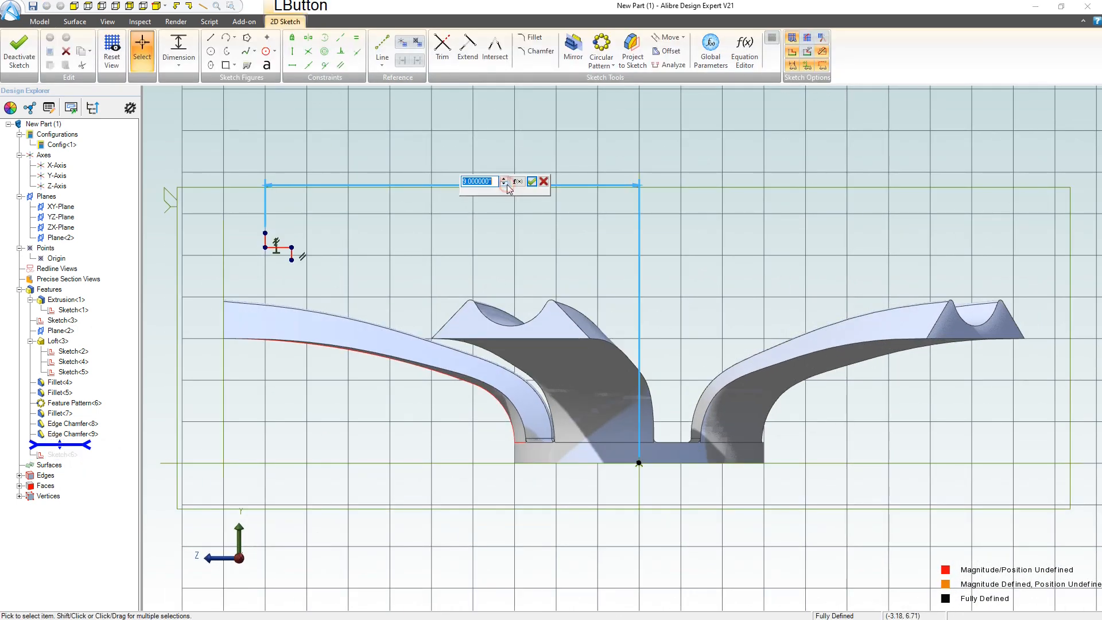
text(9.5)
key(Return)
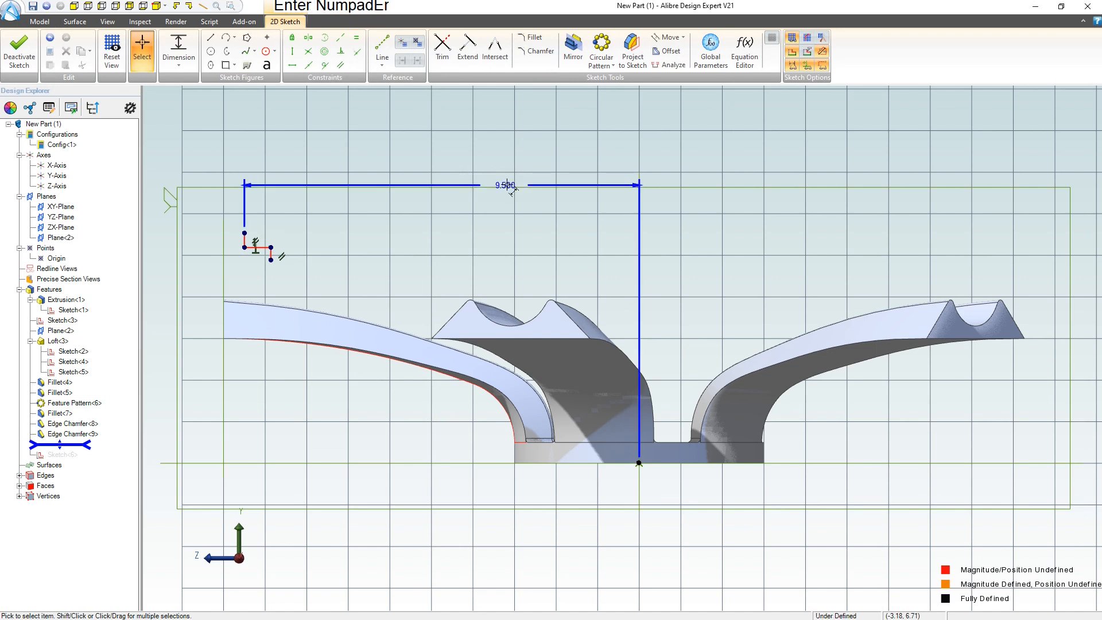
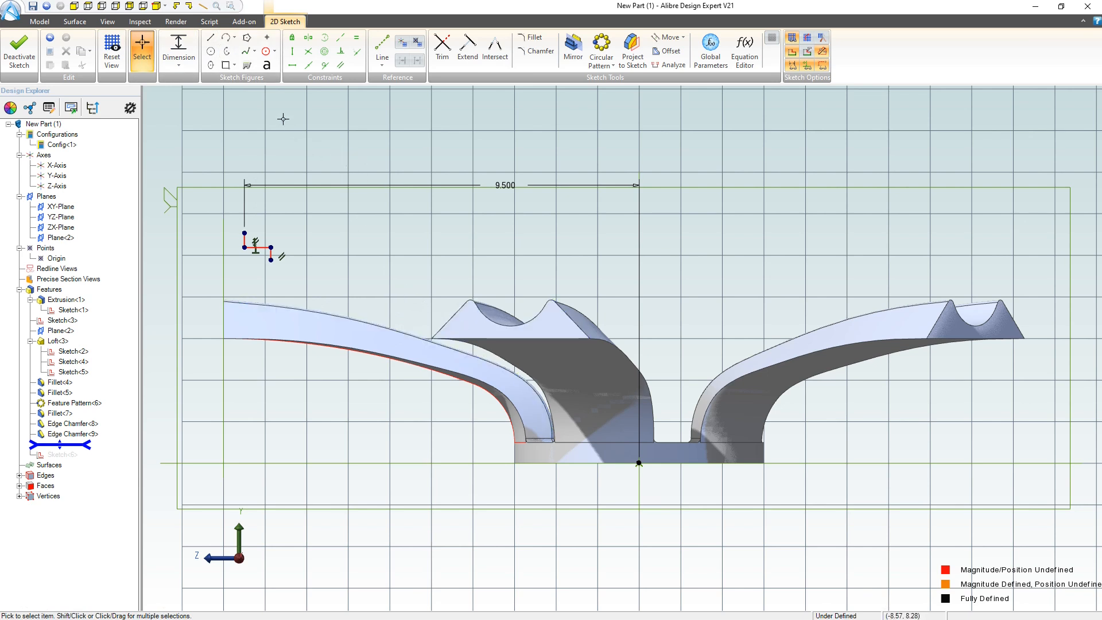
- Dimension the vertical distance from the stepped chain's free end point to the origin as 4.5
click(178, 46)
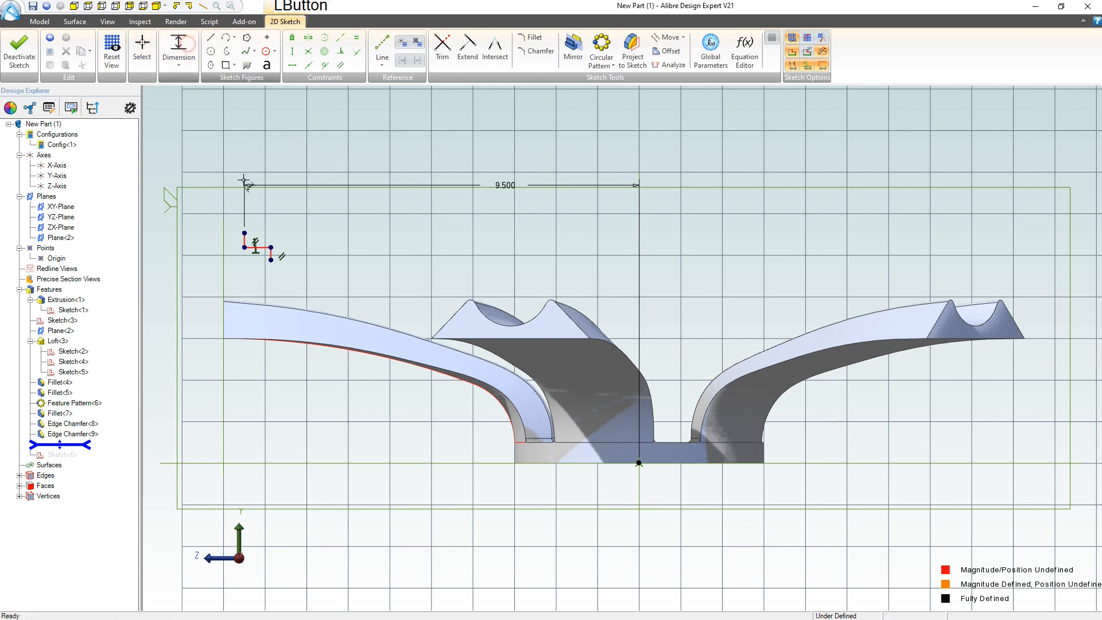
click(245, 233)
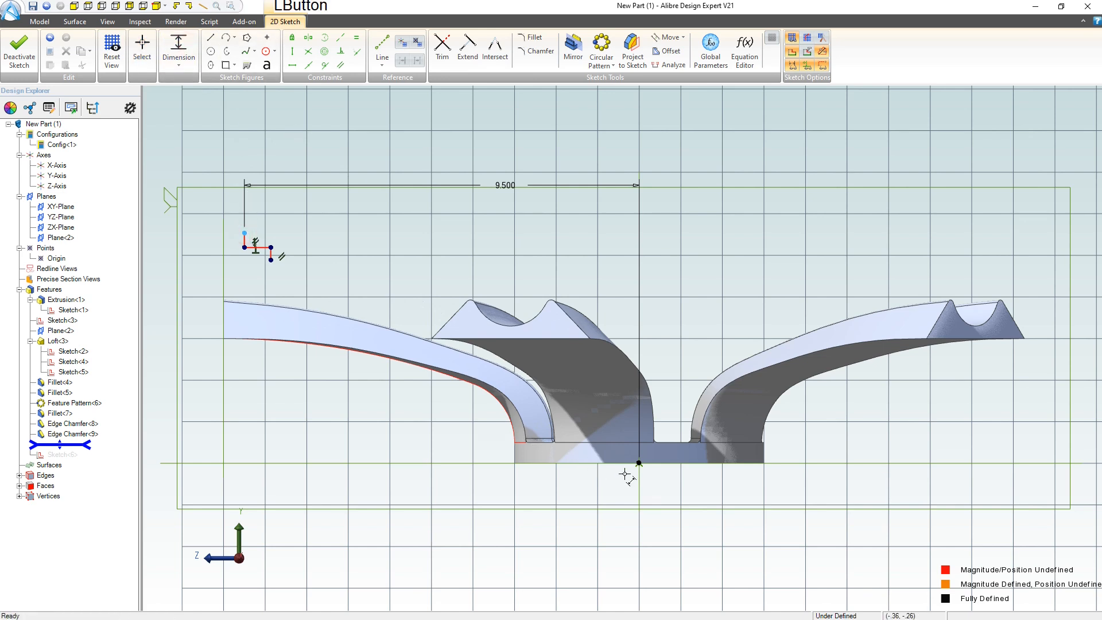
click(639, 463)
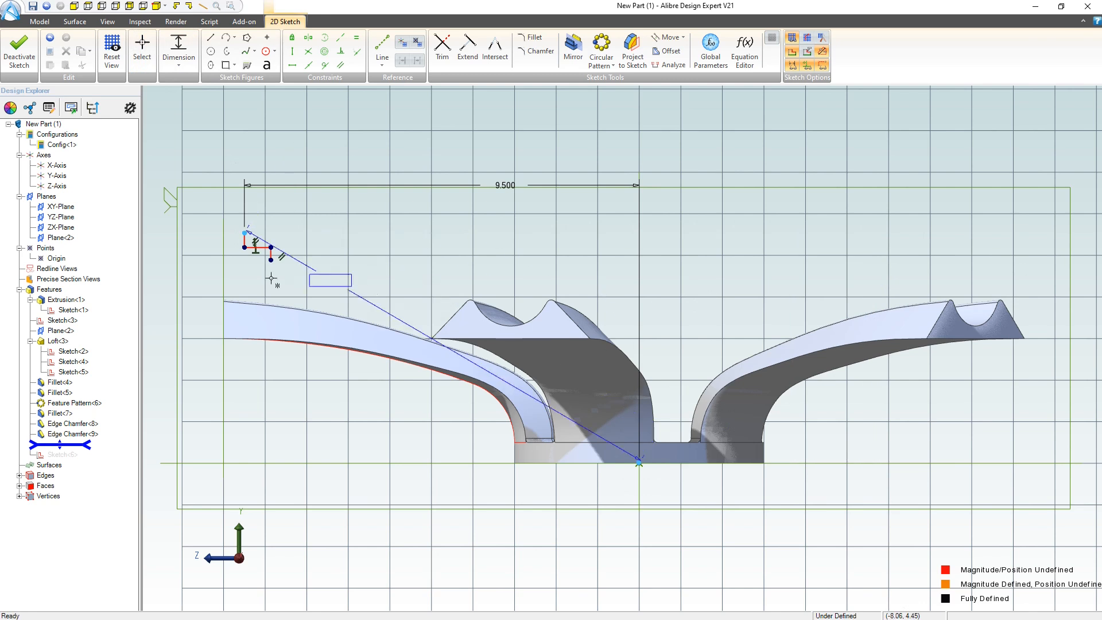
click(166, 286)
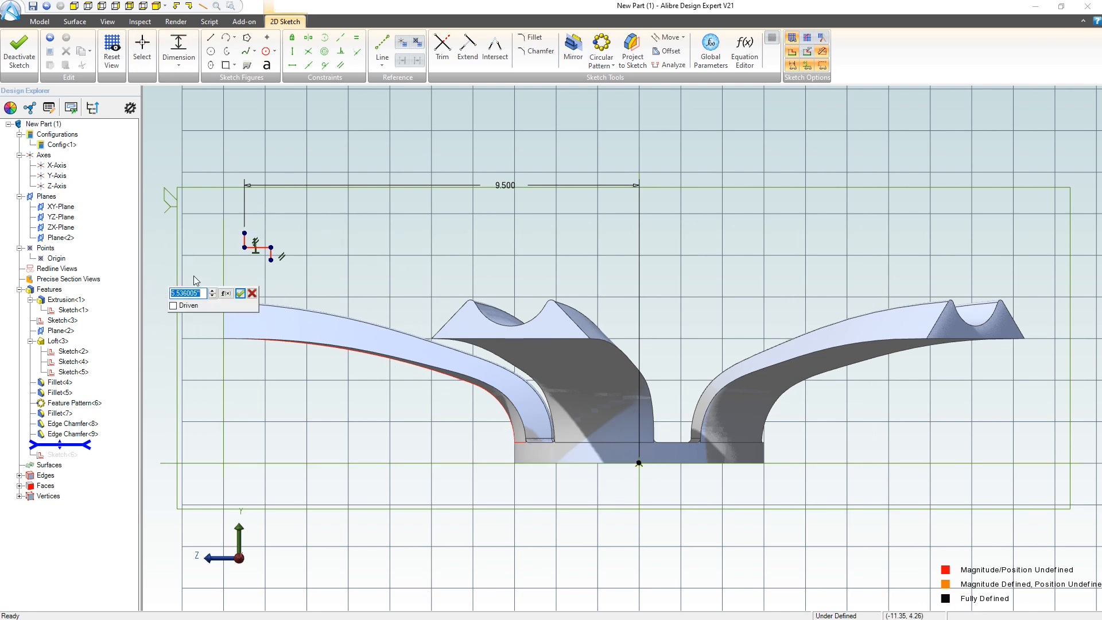
text(4.5)
key(Return)
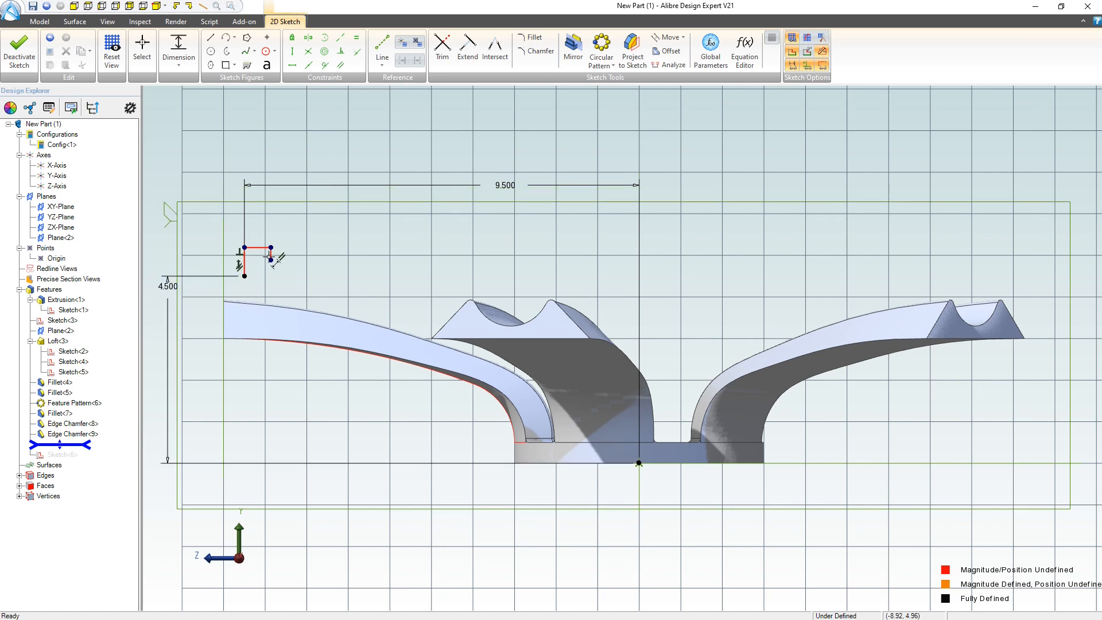
key(Escape)
- Flip the stepped chain downward and extend it with a slanted line and a vertical line about 3.04 inches long down to the origin's level
mouse_move(245, 248)
mouse_down()
mouse_move(248, 283)
mouse_move(272, 262)
mouse_move(274, 310)
mouse_move(249, 318)
mouse_up()
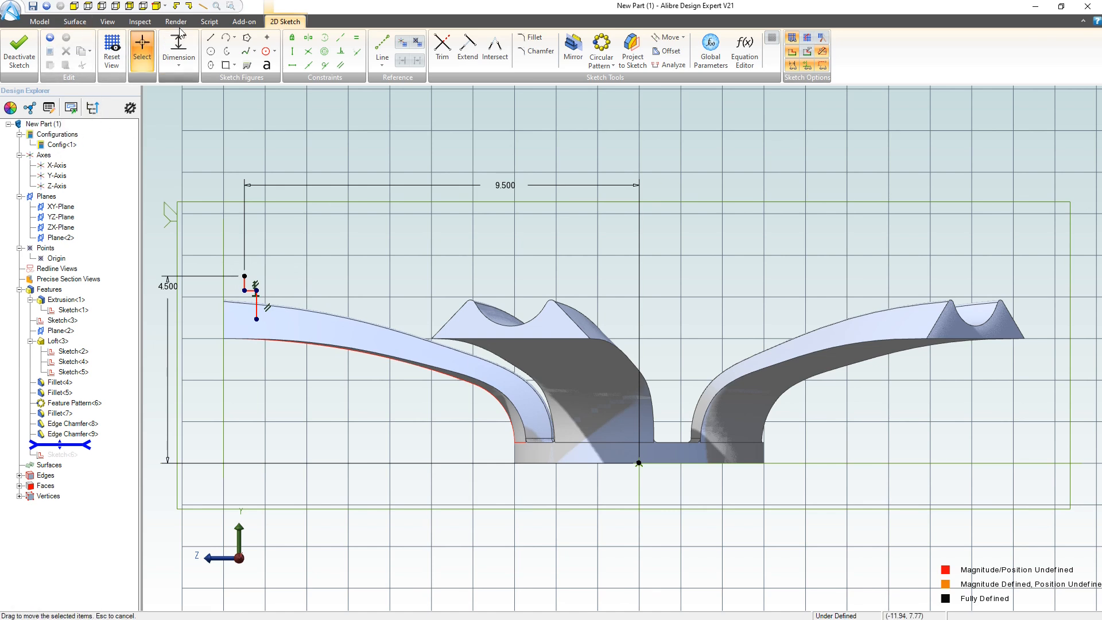
click(210, 37)
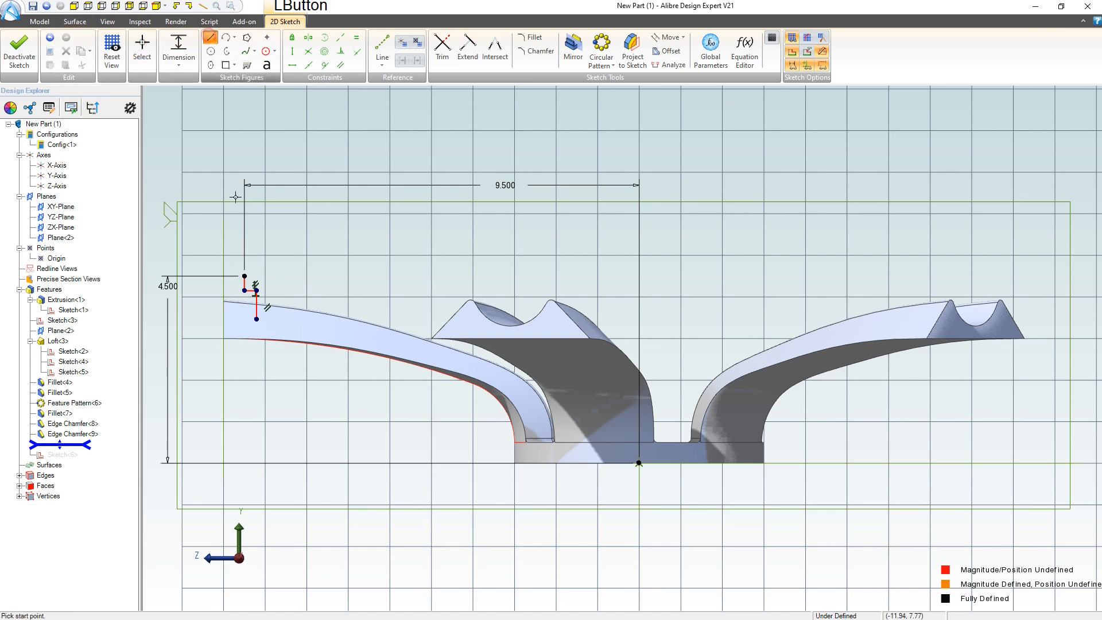
click(257, 319)
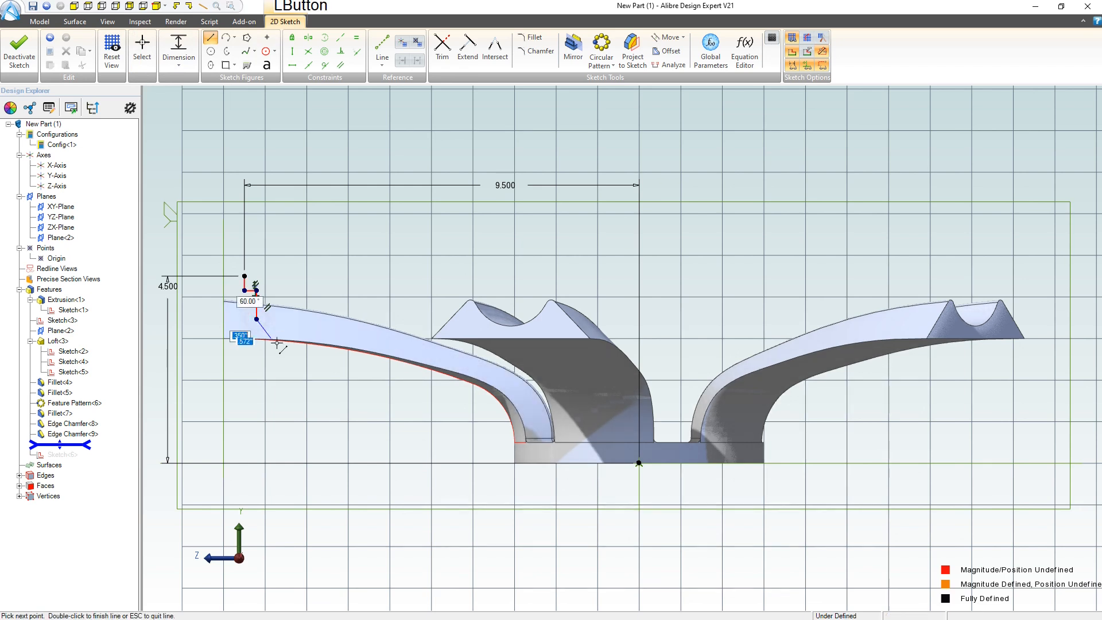
click(291, 337)
click(292, 463)
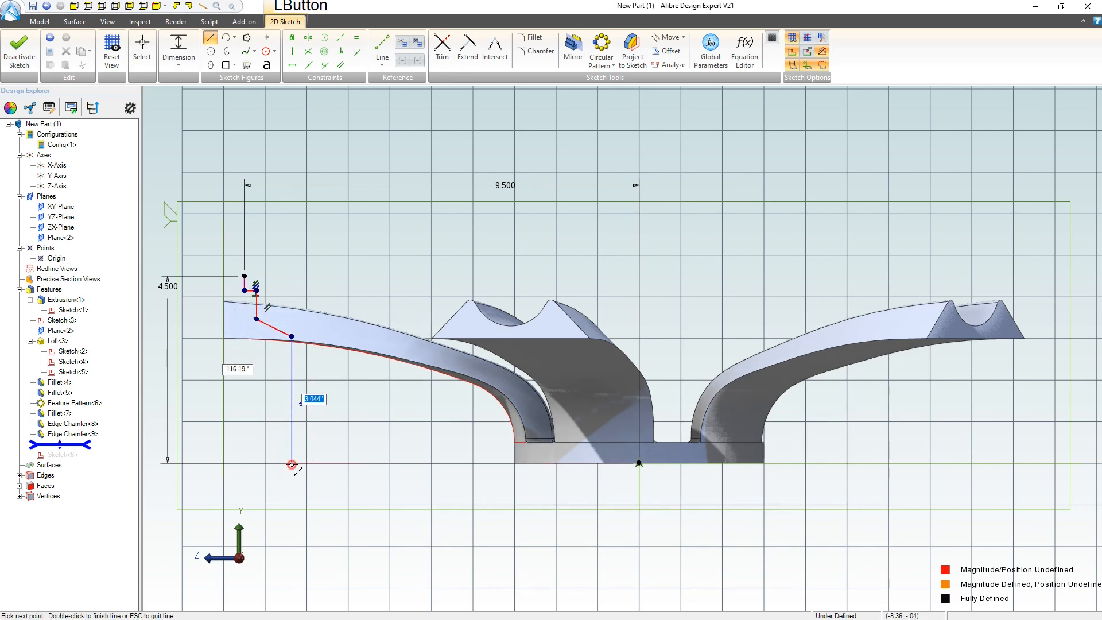
key(Escape)
key(Escape)
- Test the new vertical line's free lower endpoint by moving it, and constrain that endpoint horizontal with the origin
click(291, 462)
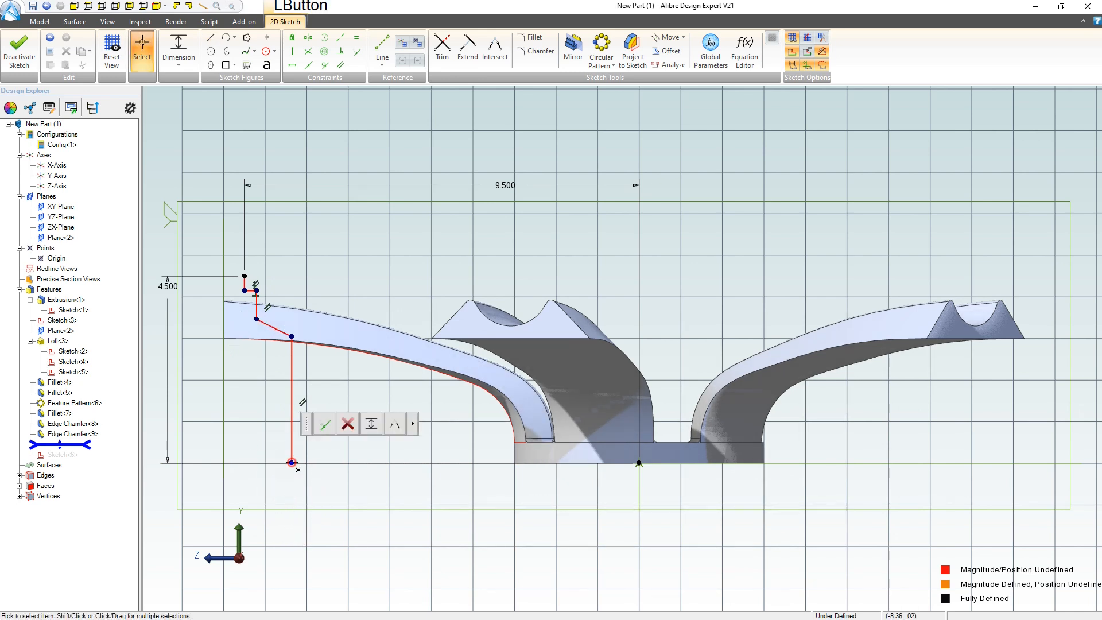
key(Escape)
click(291, 462)
drag(290, 462, 298, 436)
key(h)
click(297, 437)
click(325, 439)
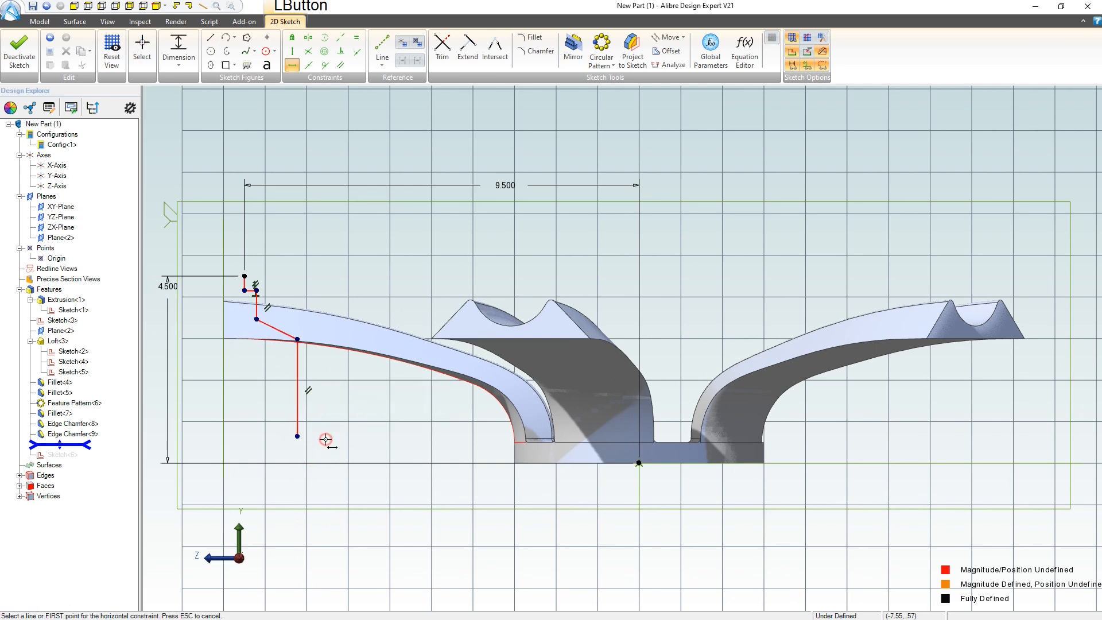
click(297, 436)
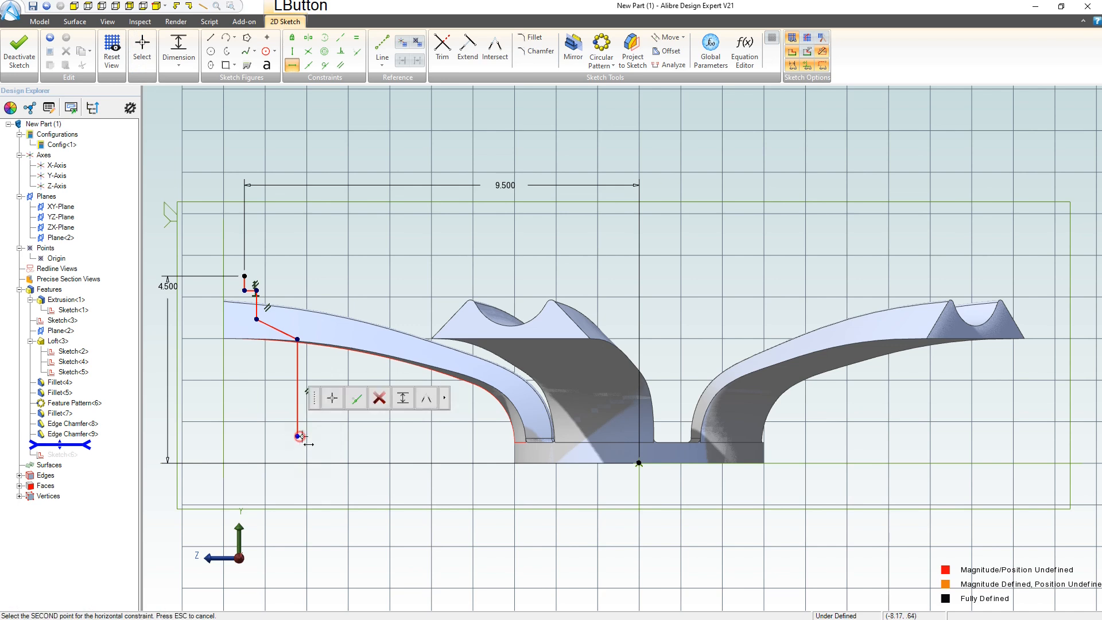
click(639, 463)
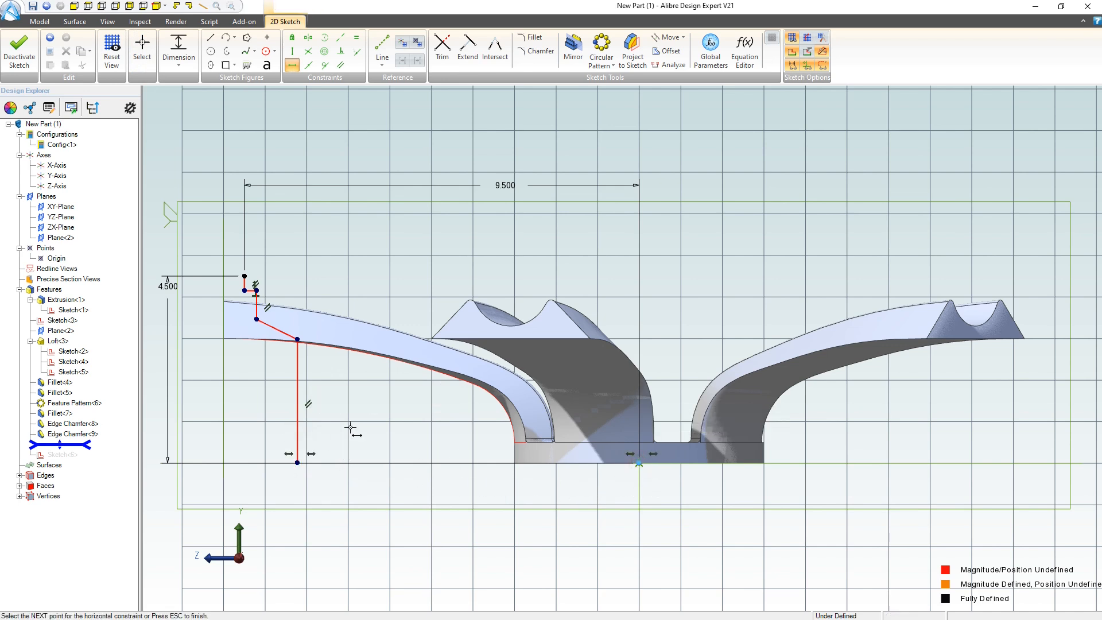
key(Escape)
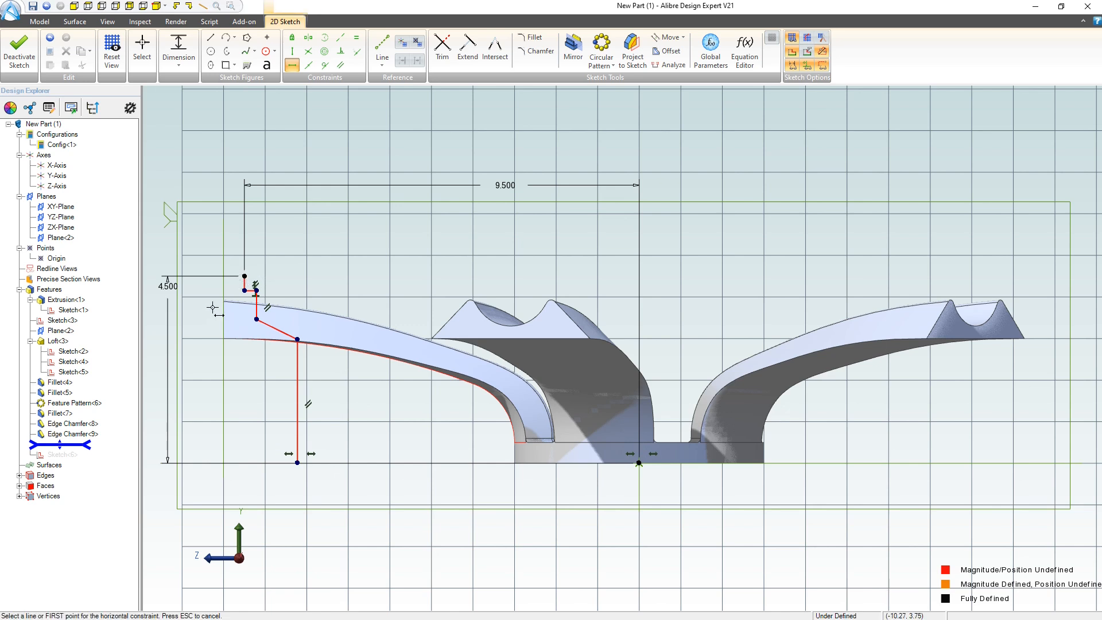
key(l)
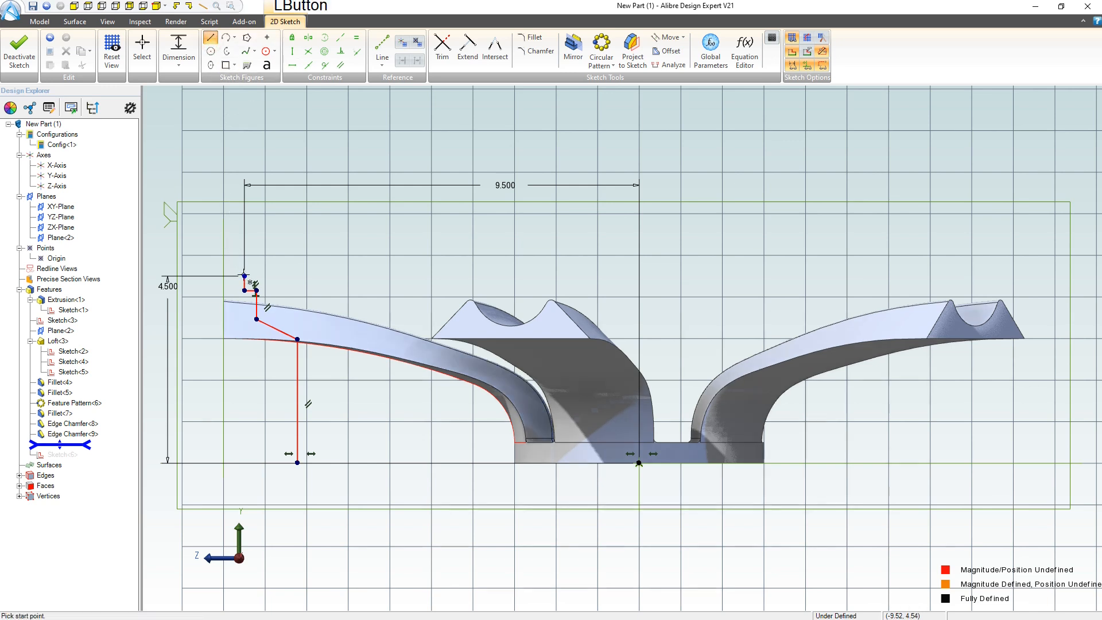
click(246, 277)
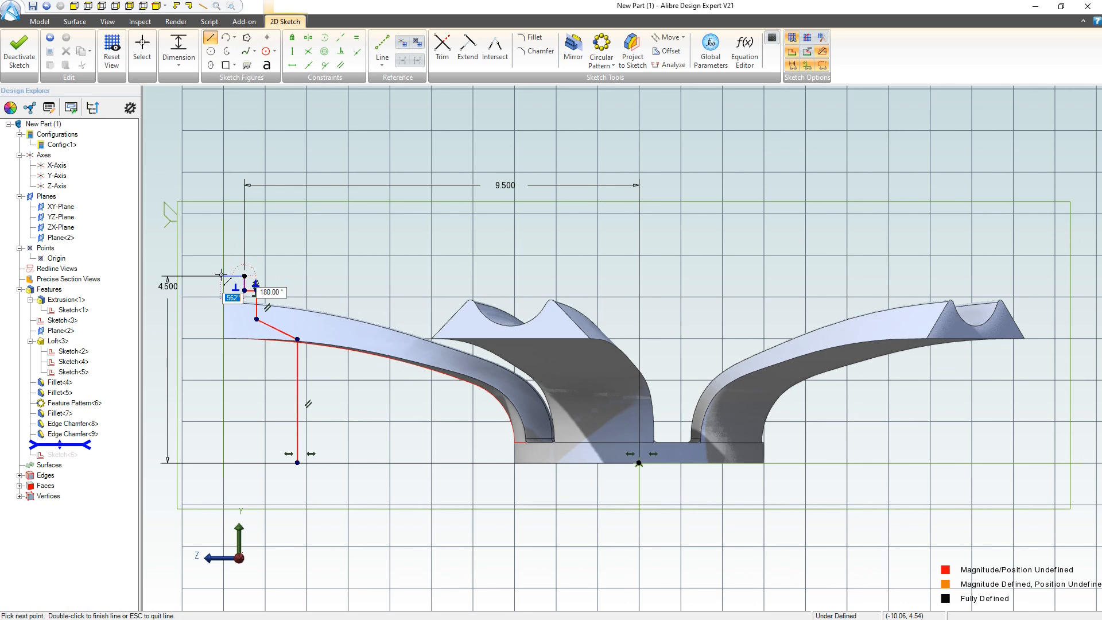
key(Escape)
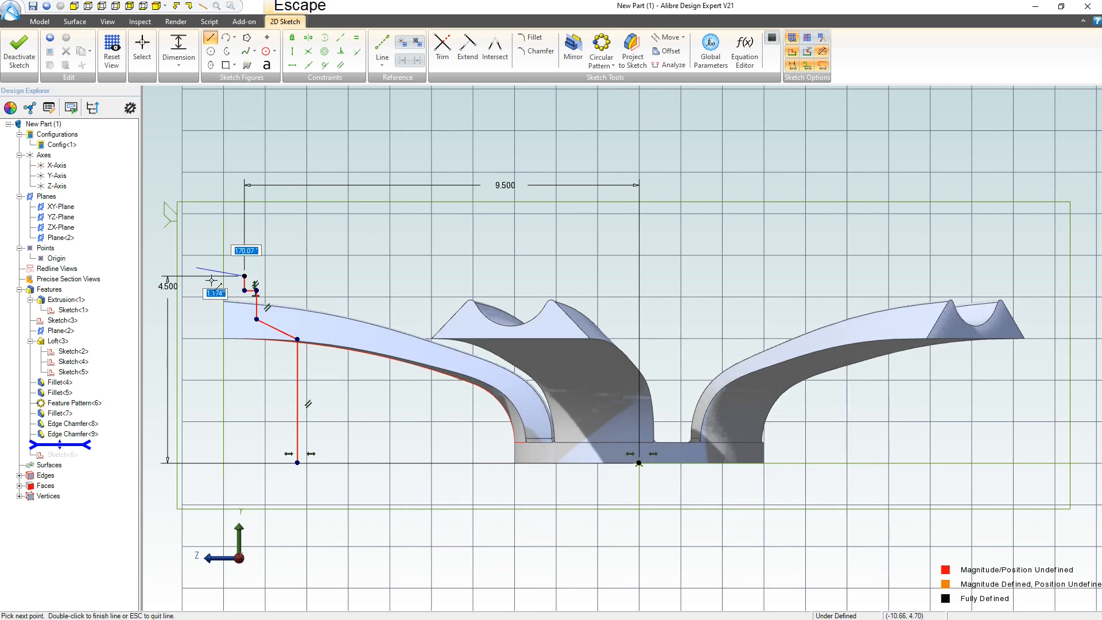
- Move the stepped chain's short horizontal segment up to just above the chain's dimensioned end point
drag(244, 291, 249, 265)
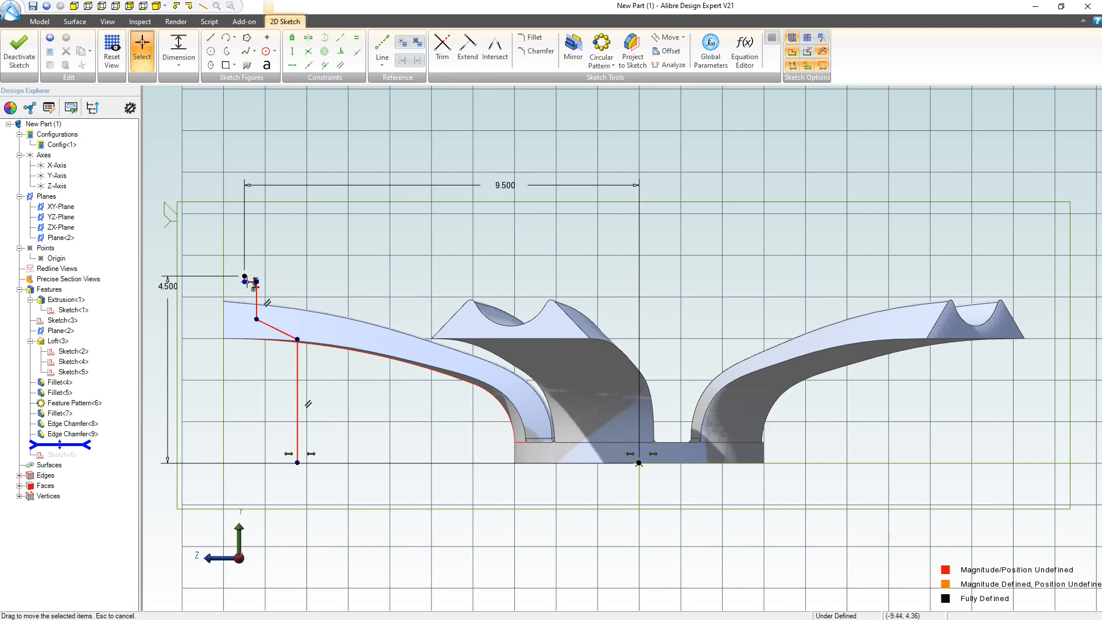
scroll(237, 298, up, 3)
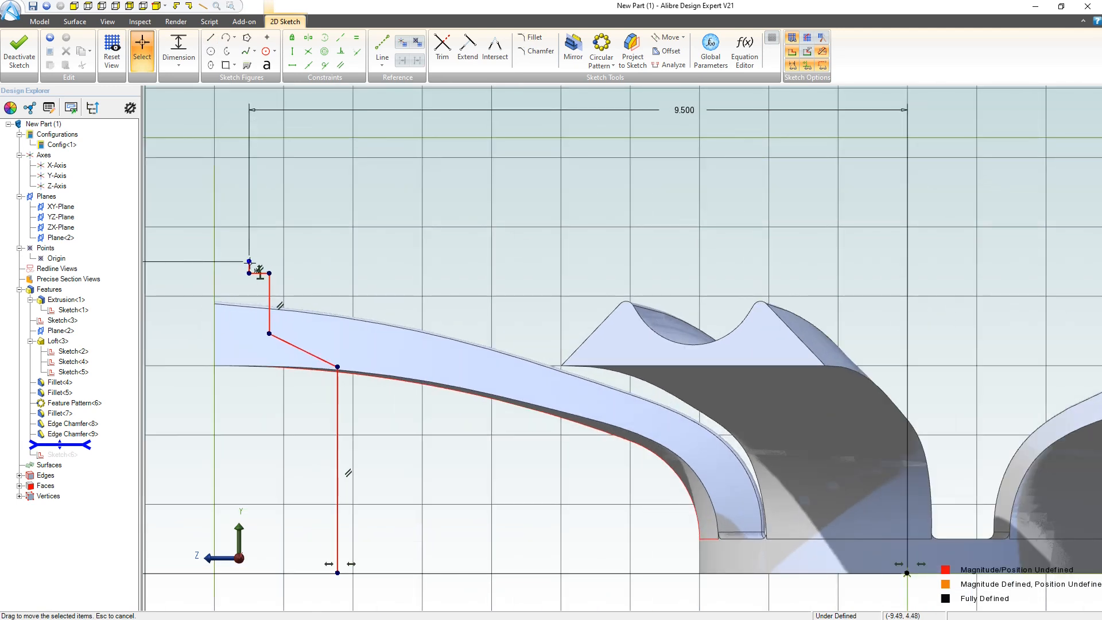
click(249, 274)
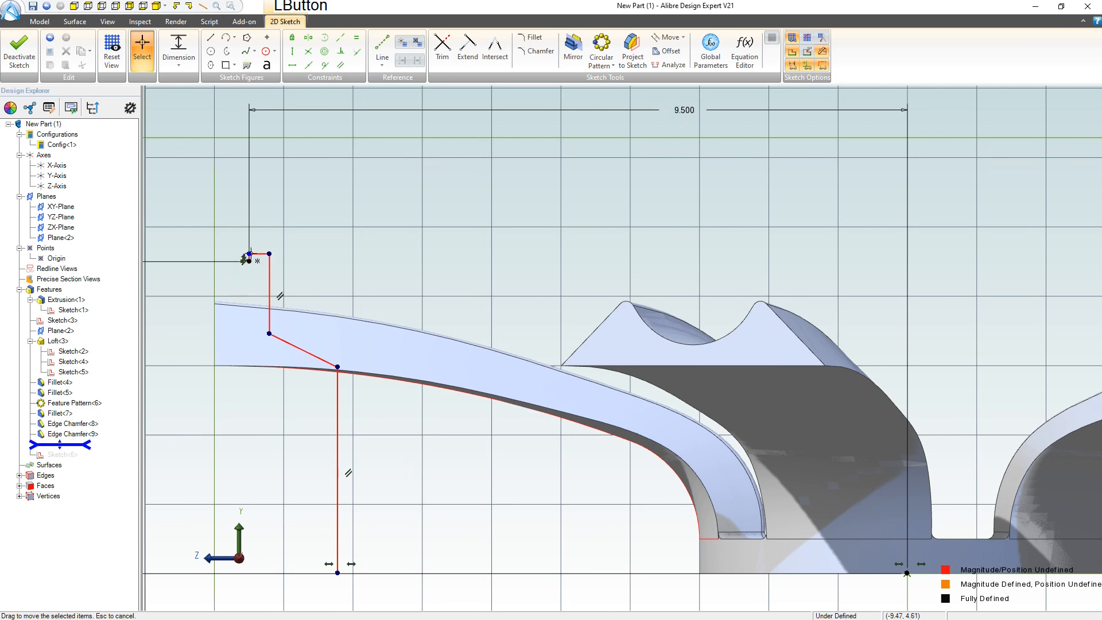
drag(250, 254, 250, 250)
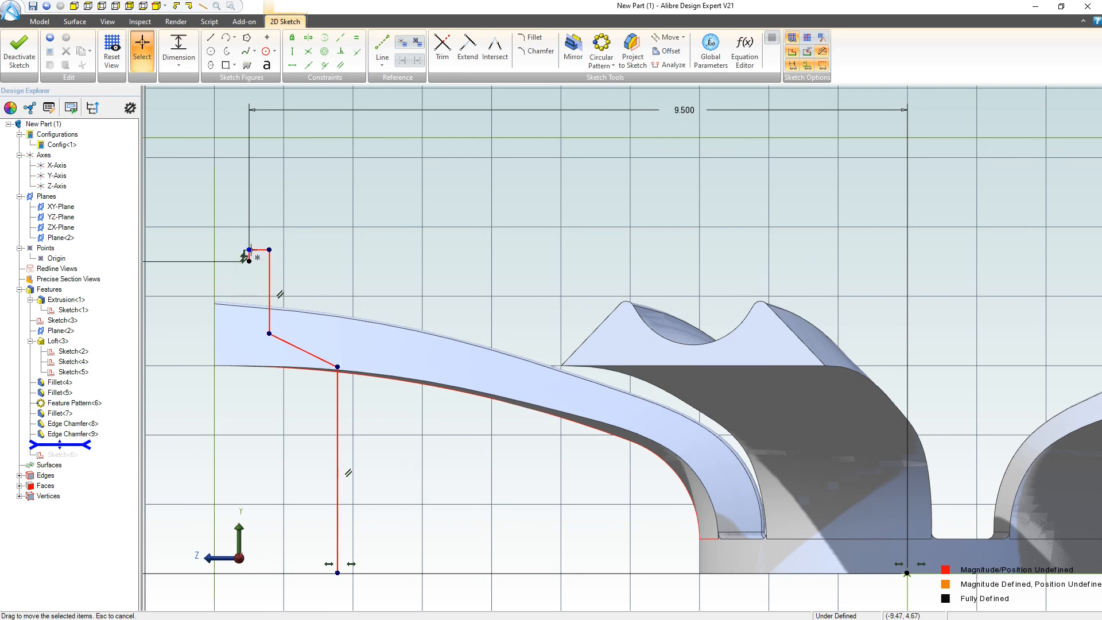
click(210, 37)
click(249, 262)
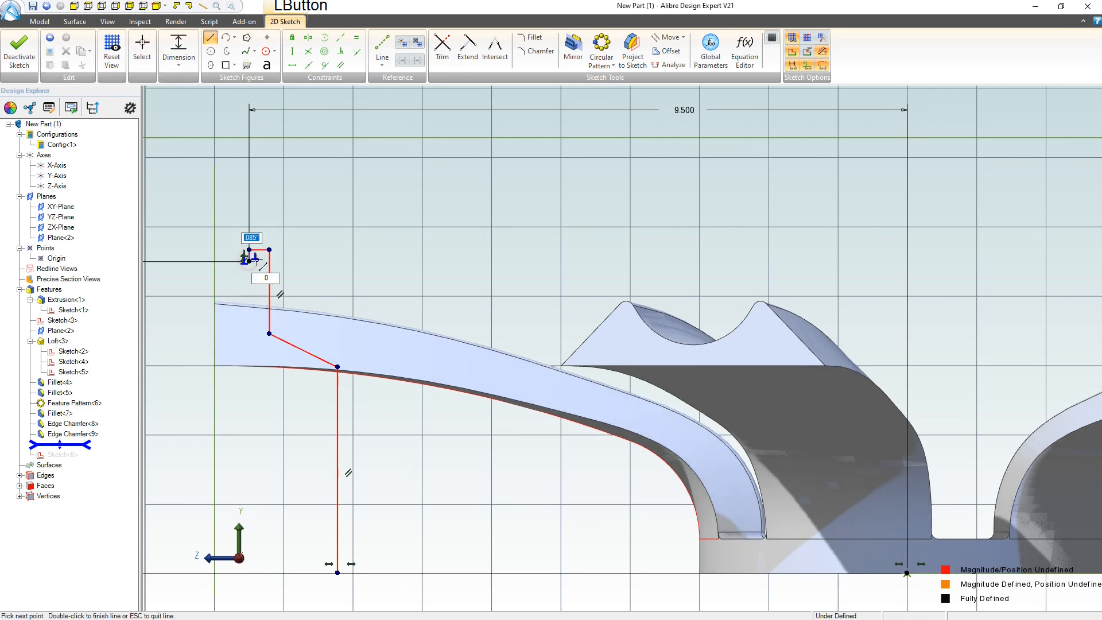
key(Escape)
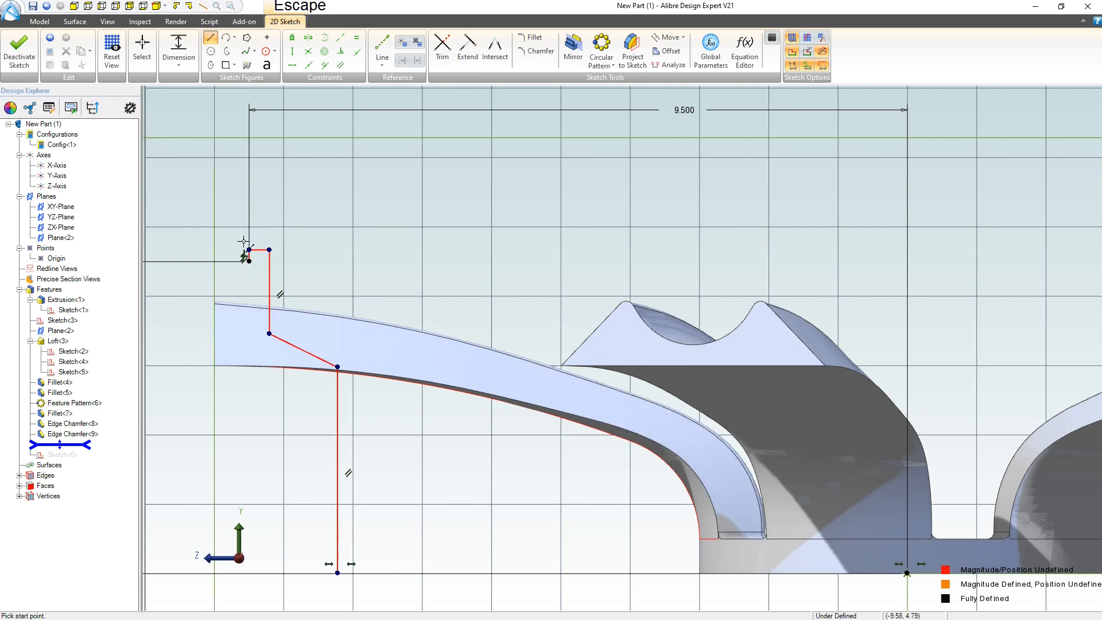
key(Escape)
- Move the short horizontal step line below the fixed corner point and draw a second stepped chain of lines from that corner down to the axis
drag(251, 250, 256, 280)
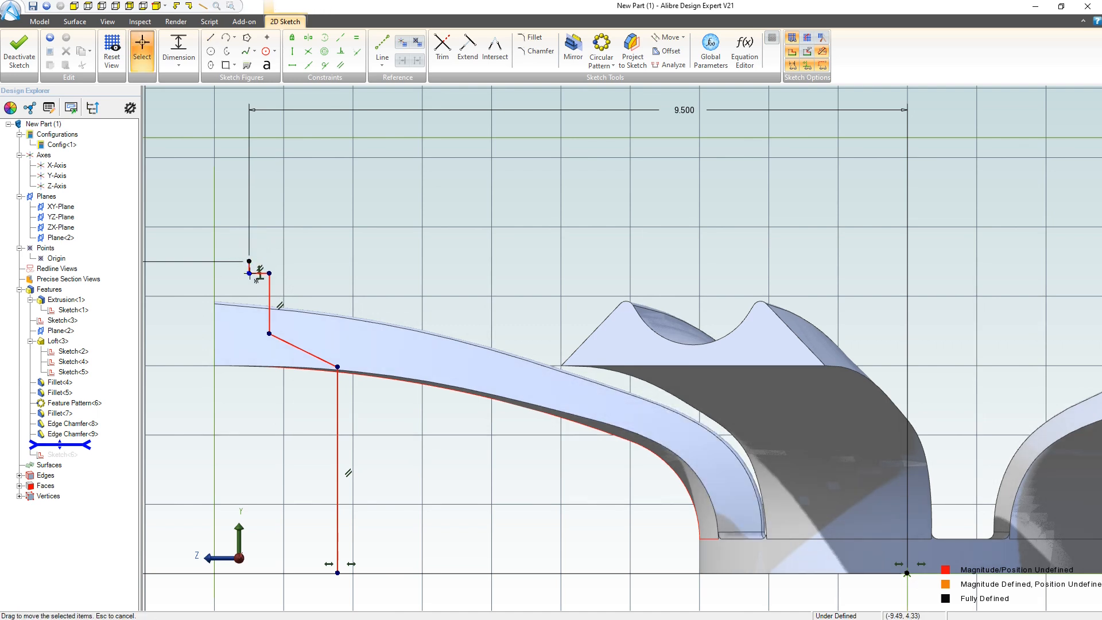
click(210, 37)
click(249, 262)
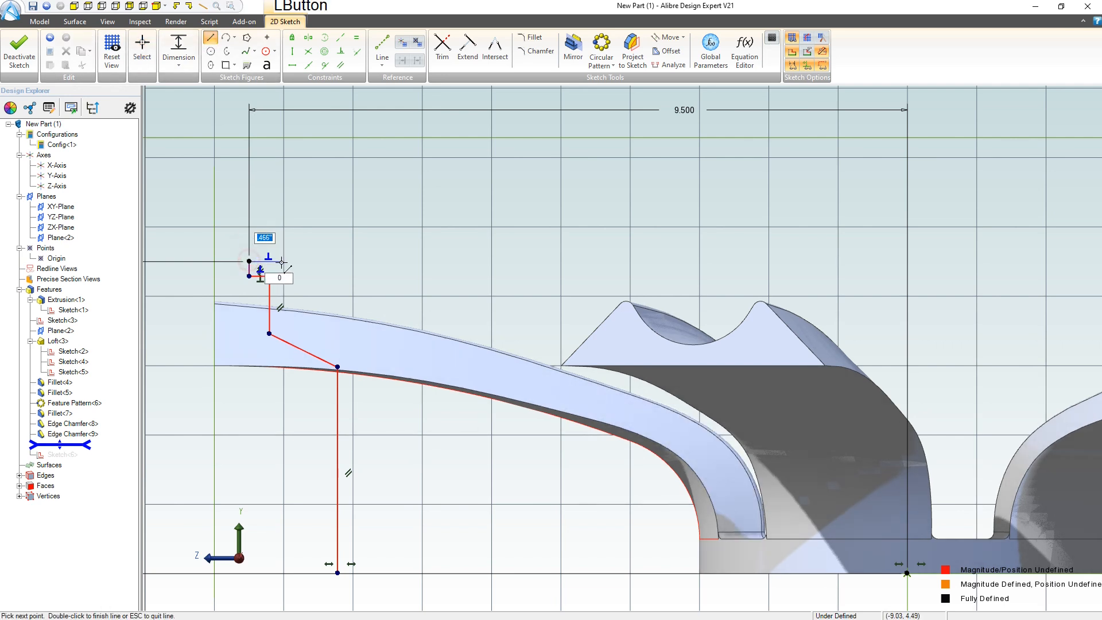
click(283, 261)
click(284, 315)
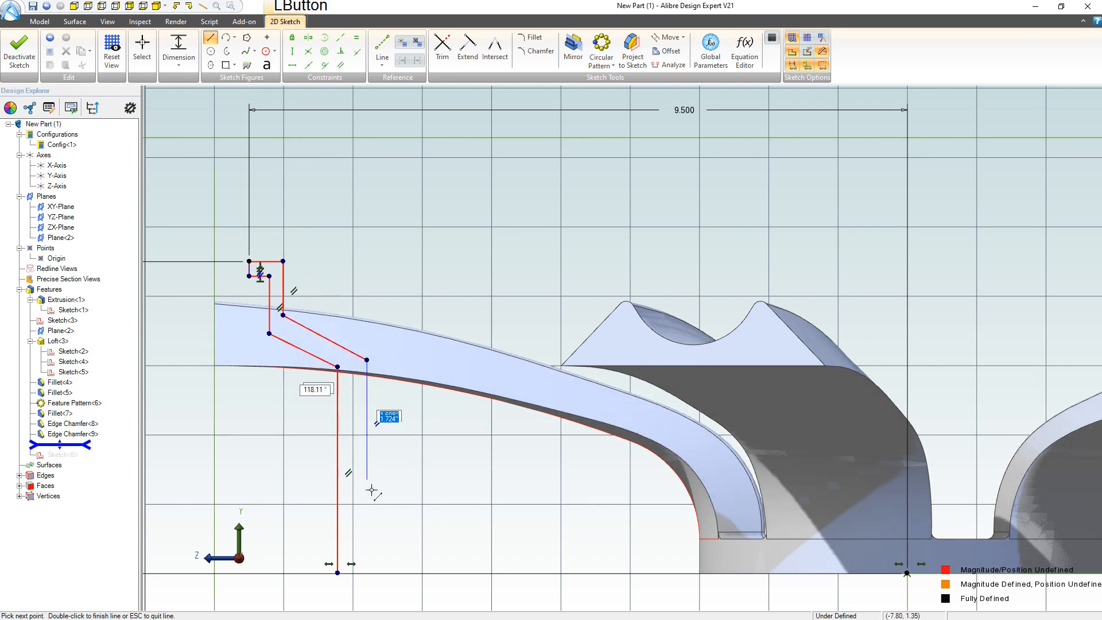
click(367, 360)
click(367, 573)
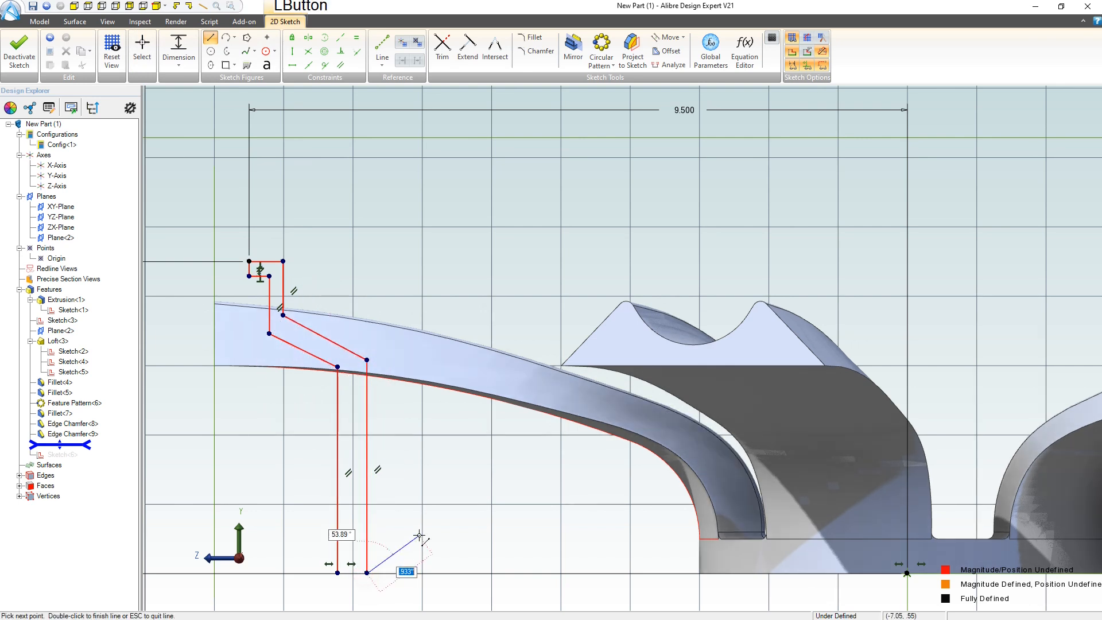
key(Escape)
- Apply a horizontal constraint between the lower endpoints of the two long vertical lines
key(h)
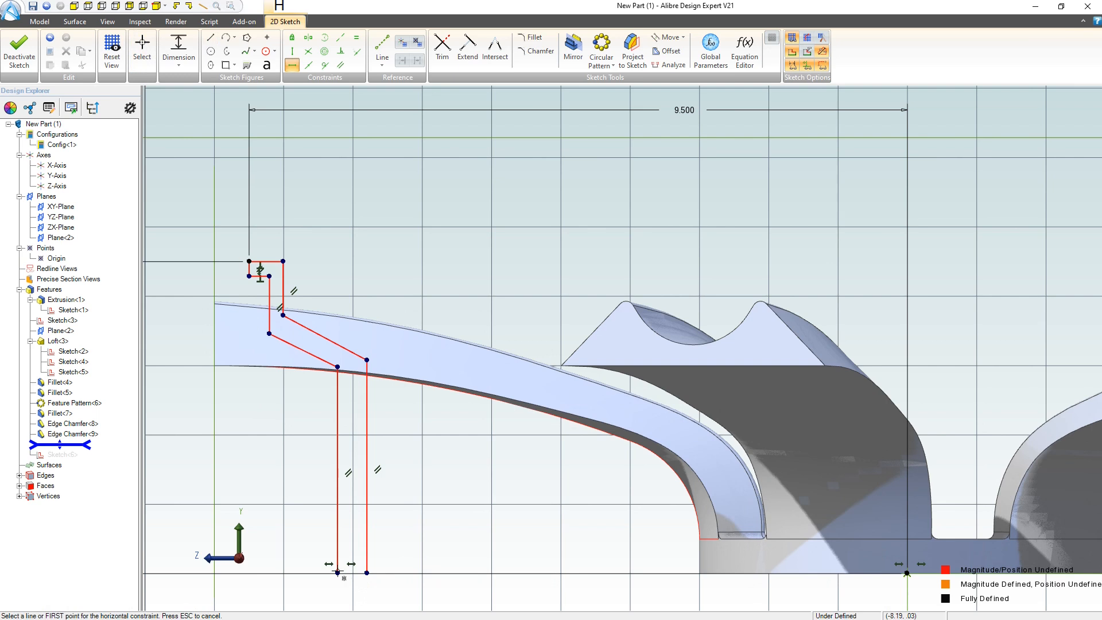
click(337, 573)
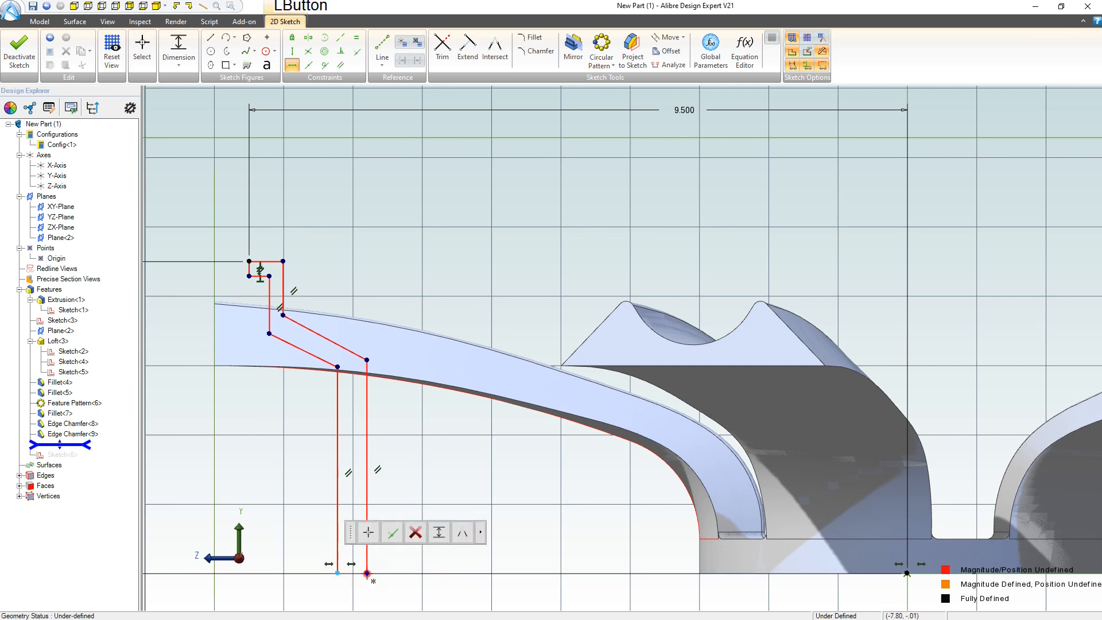
click(367, 573)
key(Escape)
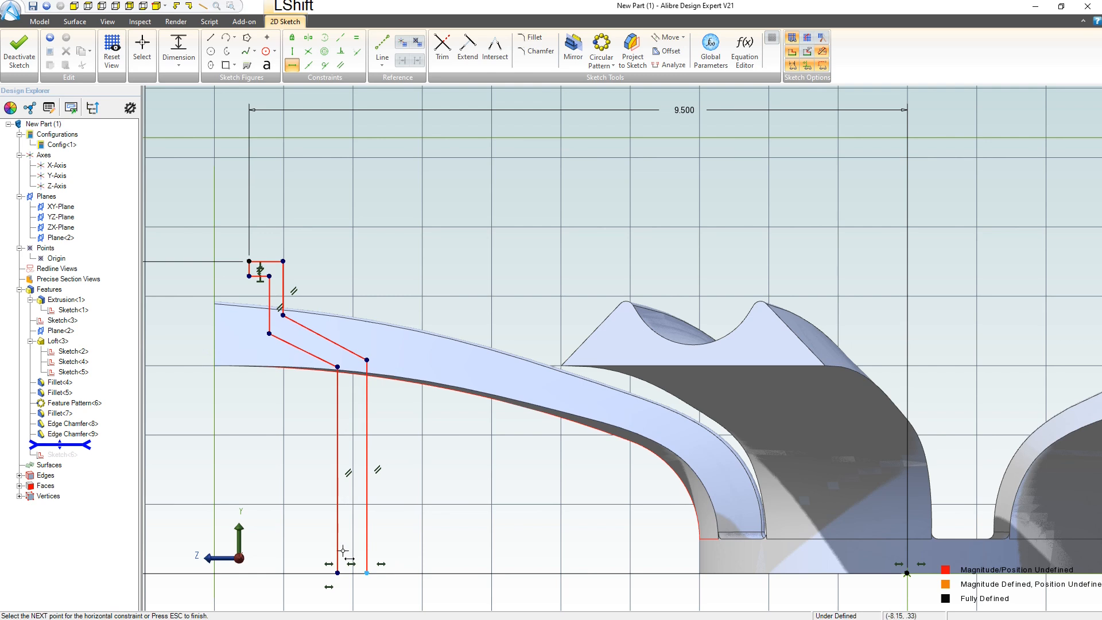
- Dimension the spacing between the lower endpoints of the two vertical lines and set it to .1
click(178, 45)
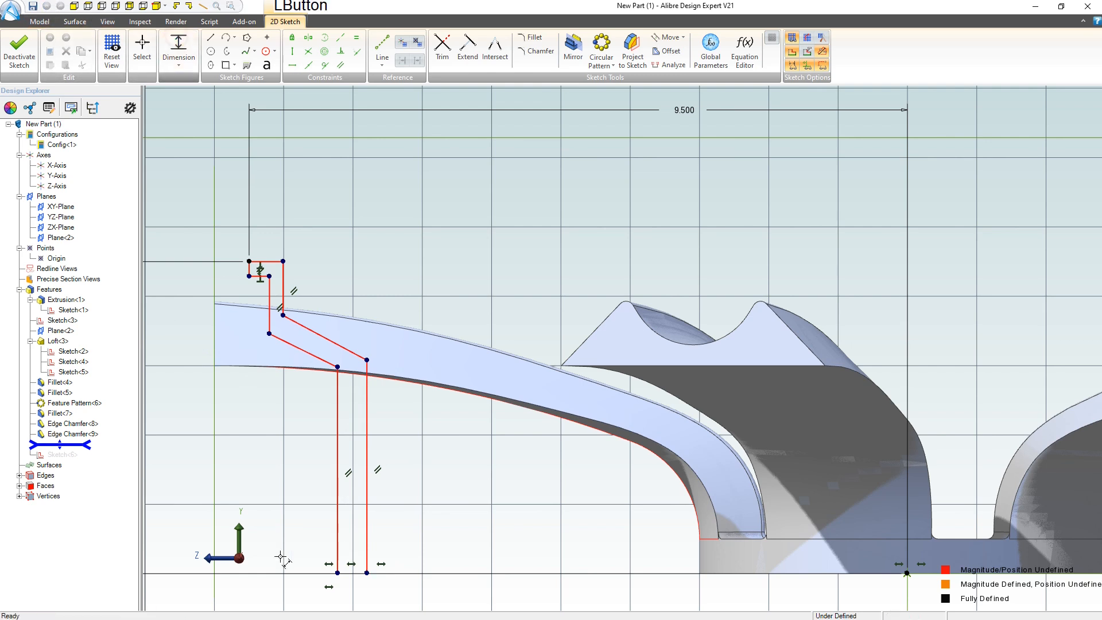
click(337, 573)
click(359, 598)
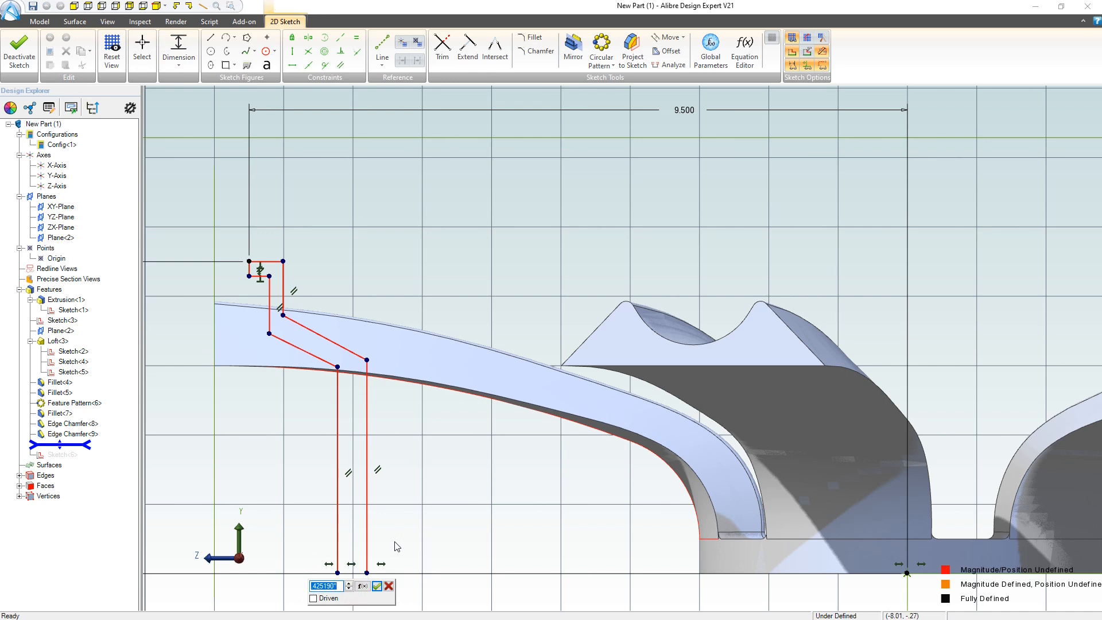
text(.1)
key(Return)
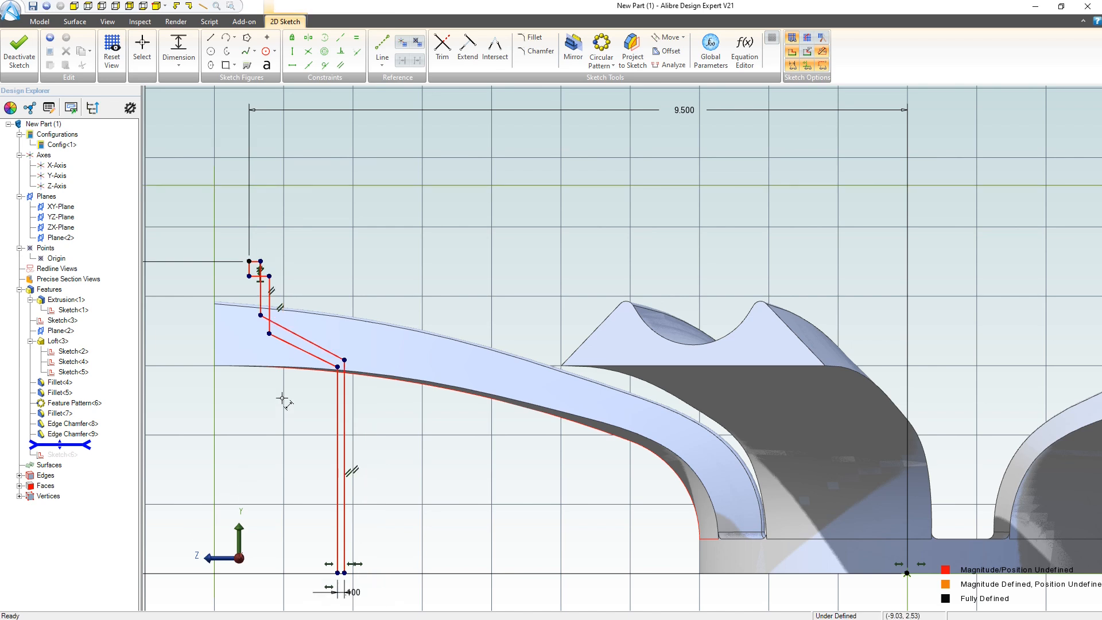
- Move the second profile's upper bend point outward so its upper vertical line clears the first profile
scroll(282, 398, up, 2)
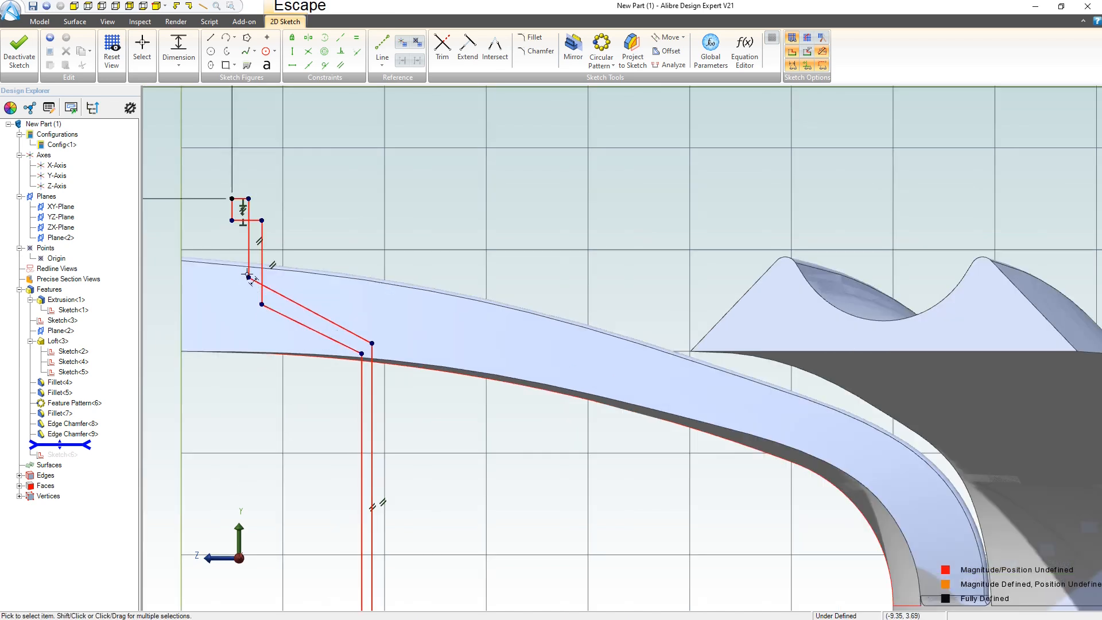
key(Escape)
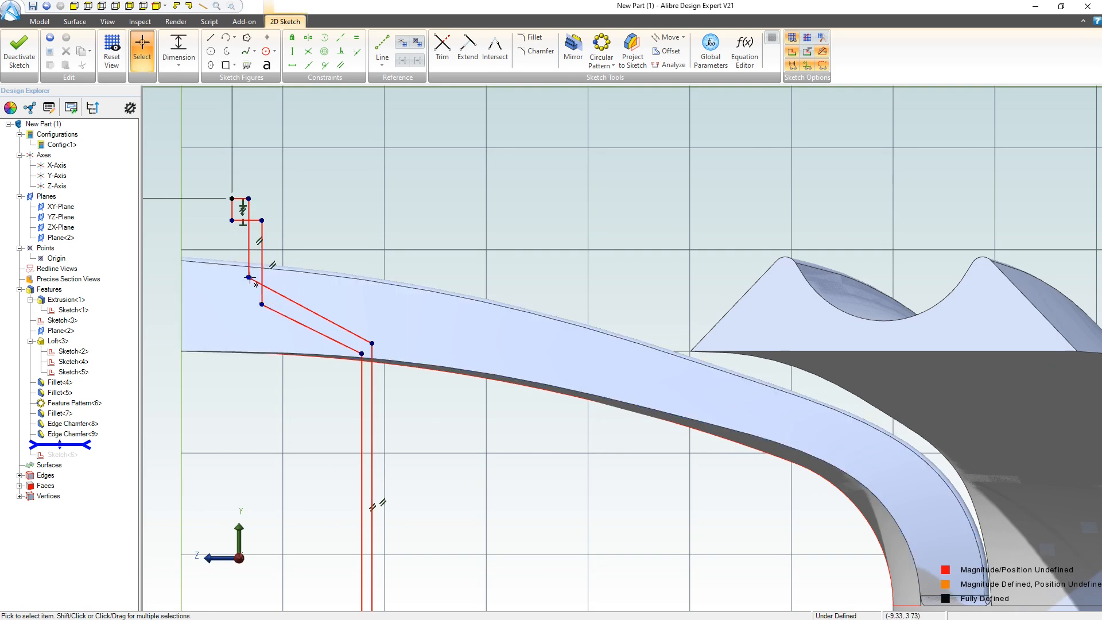
mouse_move(248, 277)
mouse_down()
mouse_move(274, 283)
mouse_move(286, 247)
mouse_move(325, 375)
mouse_up()
- Close the open lower end of the profile with a short line between the two vertical lines' endpoints
scroll(315, 344, down, 4)
scroll(339, 459, up, 5)
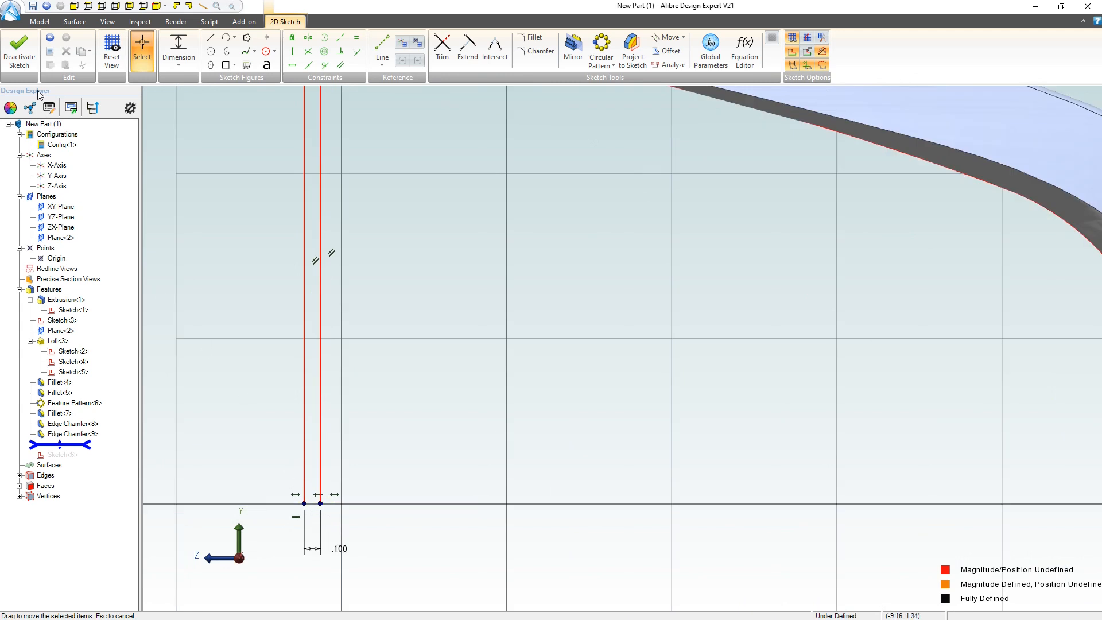
click(210, 37)
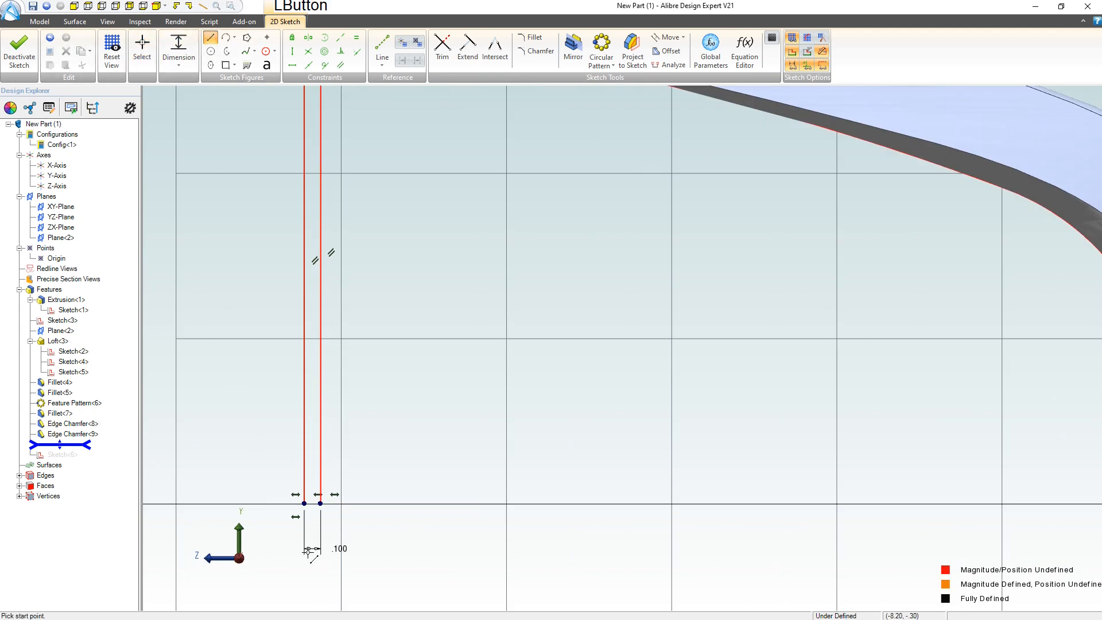
click(304, 503)
click(320, 504)
key(Escape)
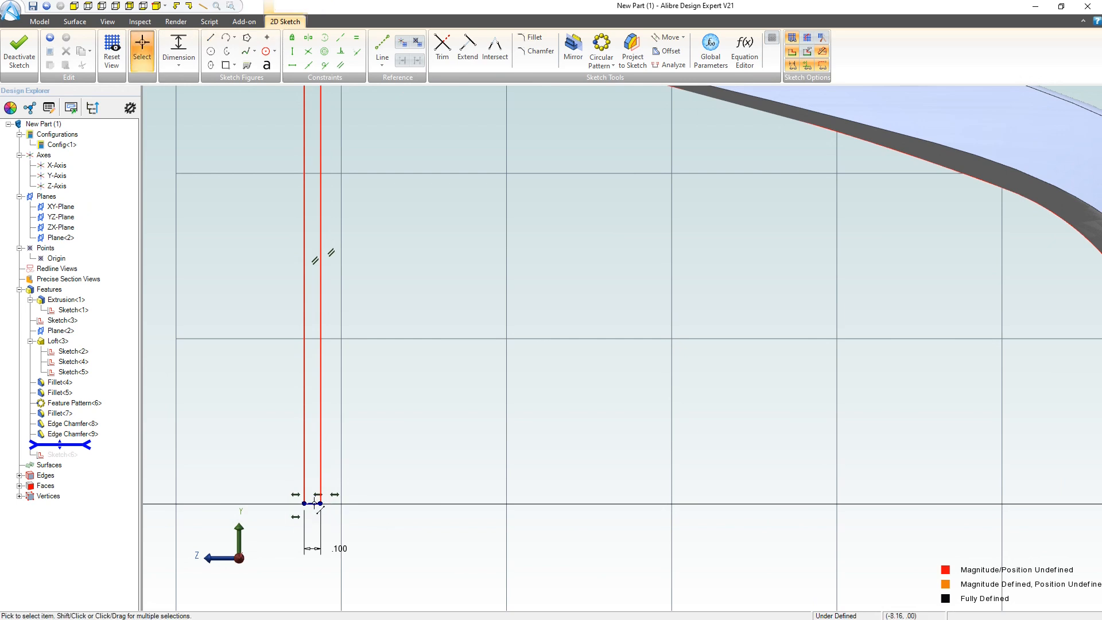
- Make the short vertical edge at the profile's upper end equal in length to the short closing line at the base
click(356, 38)
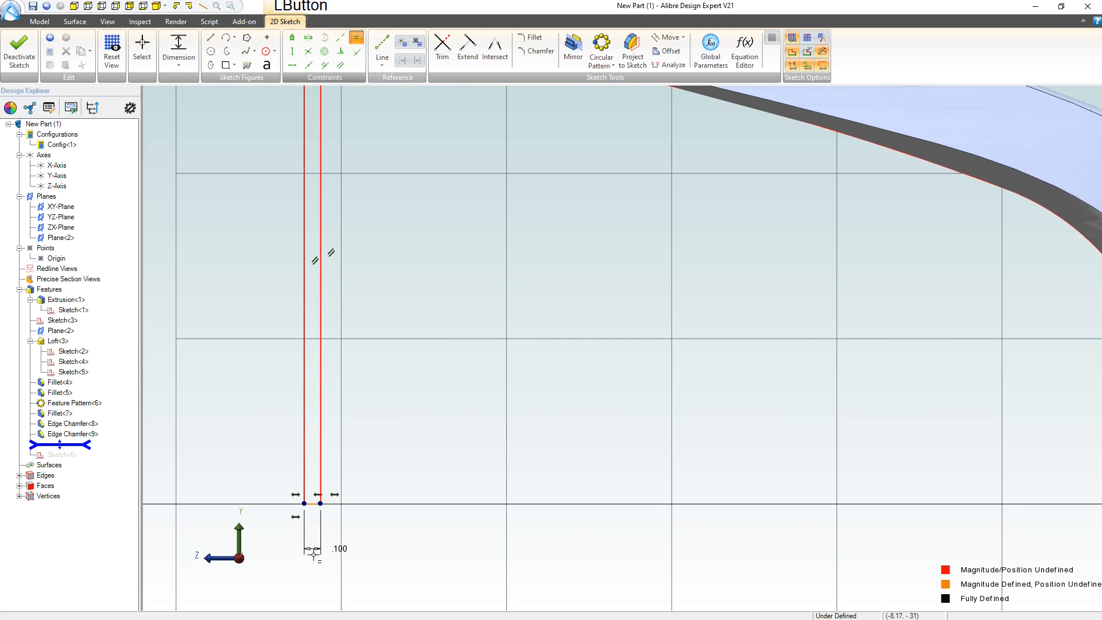
scroll(385, 526, down, 3)
scroll(315, 238, up, 3)
click(214, 161)
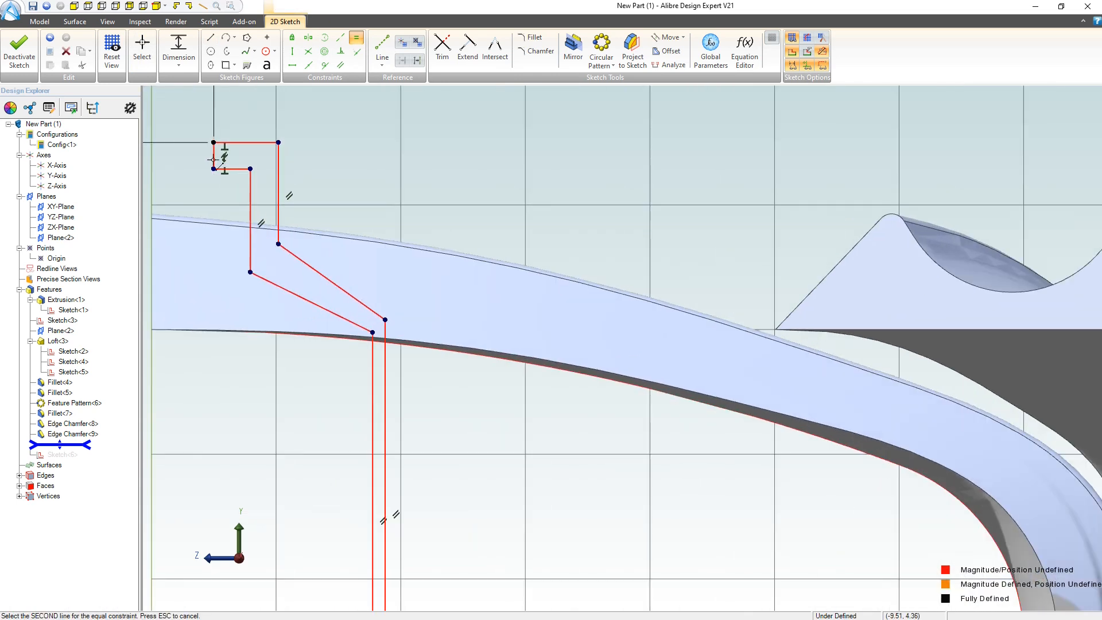
key(Escape)
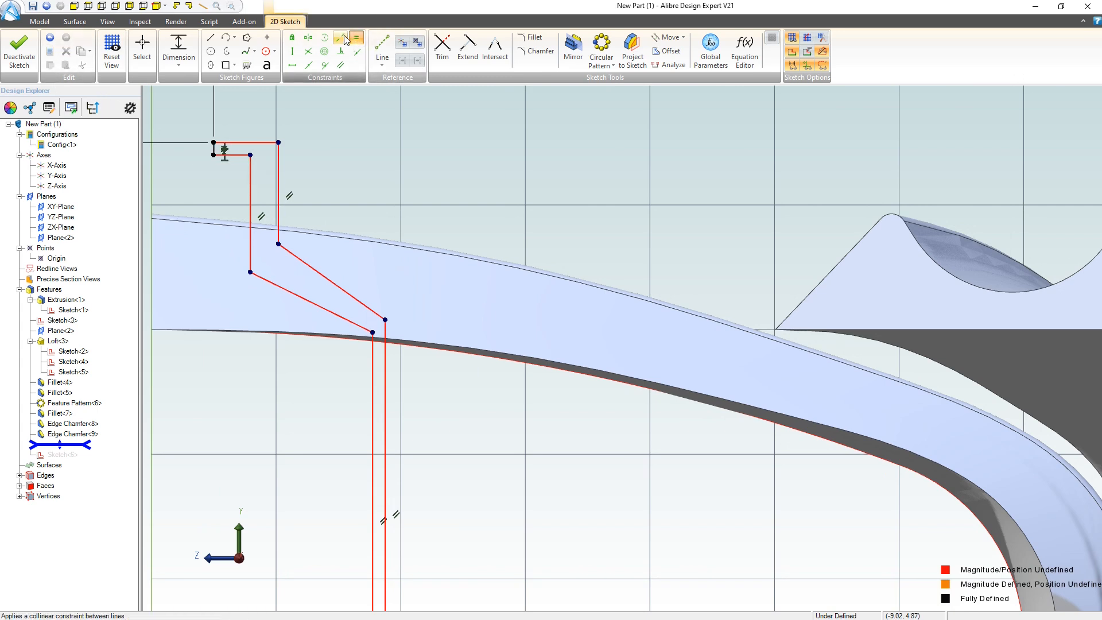
- Draw a horizontal reference line from the first profile's upper corner across to the second profile's upper vertical line
click(383, 47)
click(250, 155)
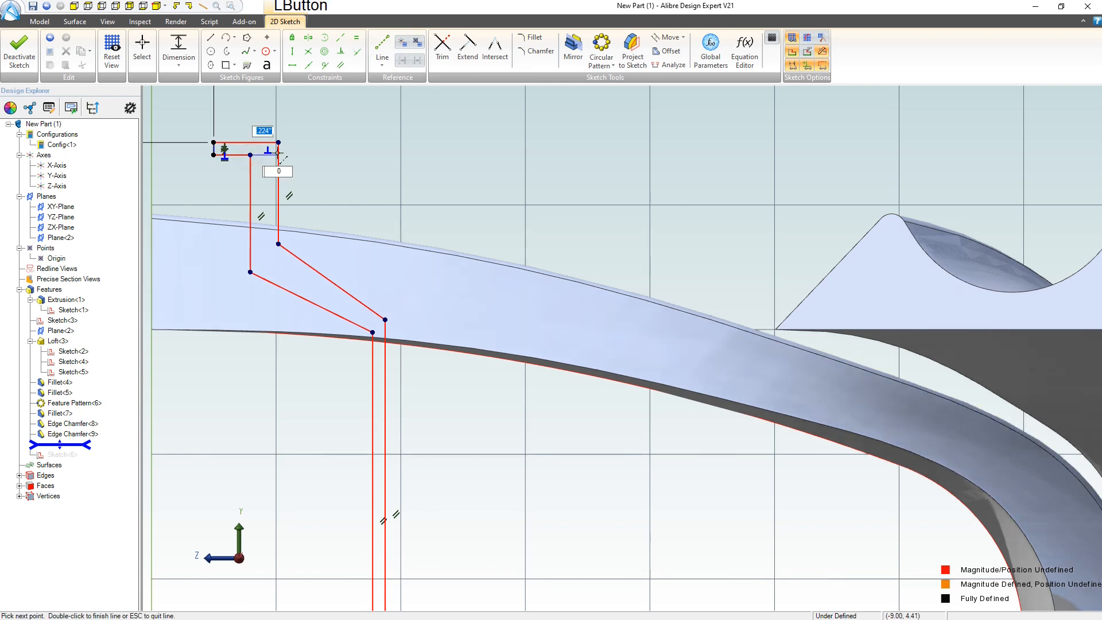
click(278, 155)
key(Escape)
key(Escape)
- Apply an equal constraint between the short vertical end edge and the horizontal reference line
click(266, 156)
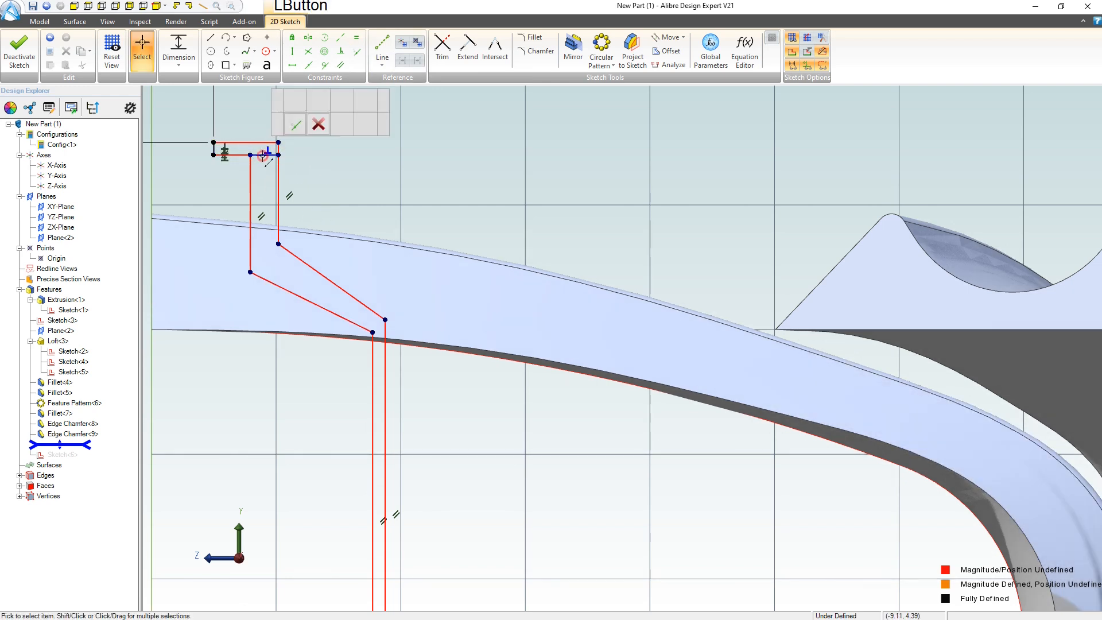
click(357, 38)
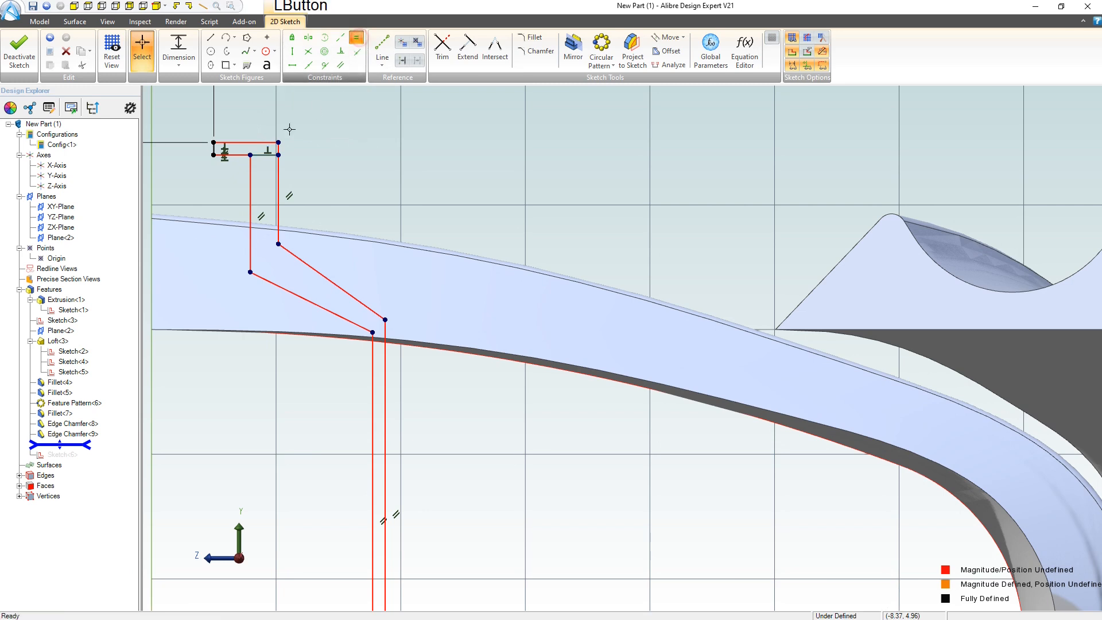
click(214, 148)
click(262, 155)
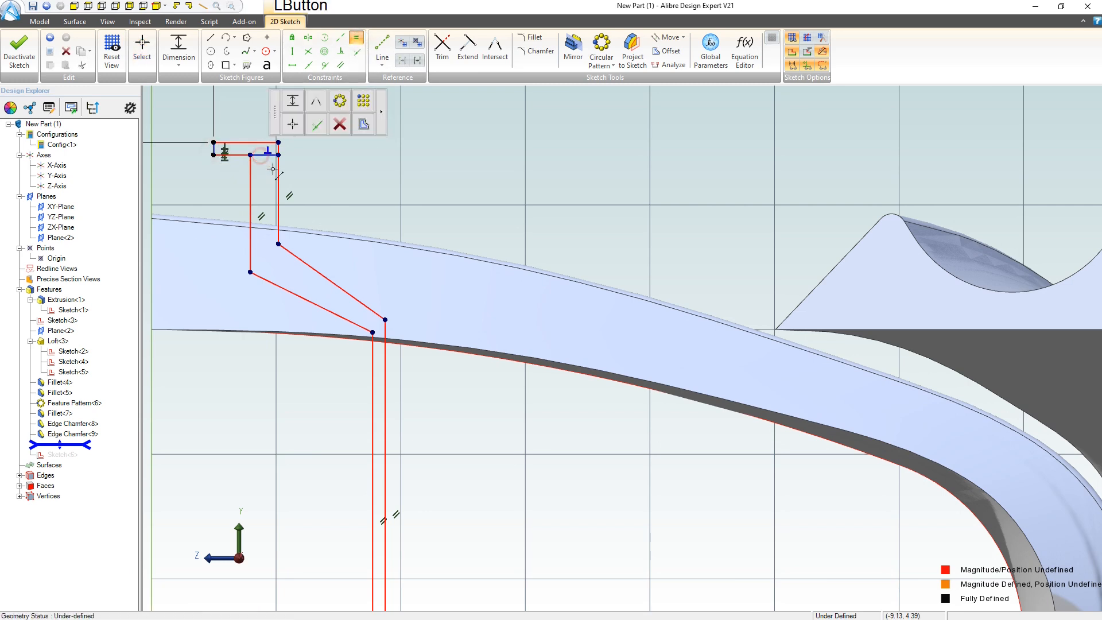
scroll(344, 568, up, 3)
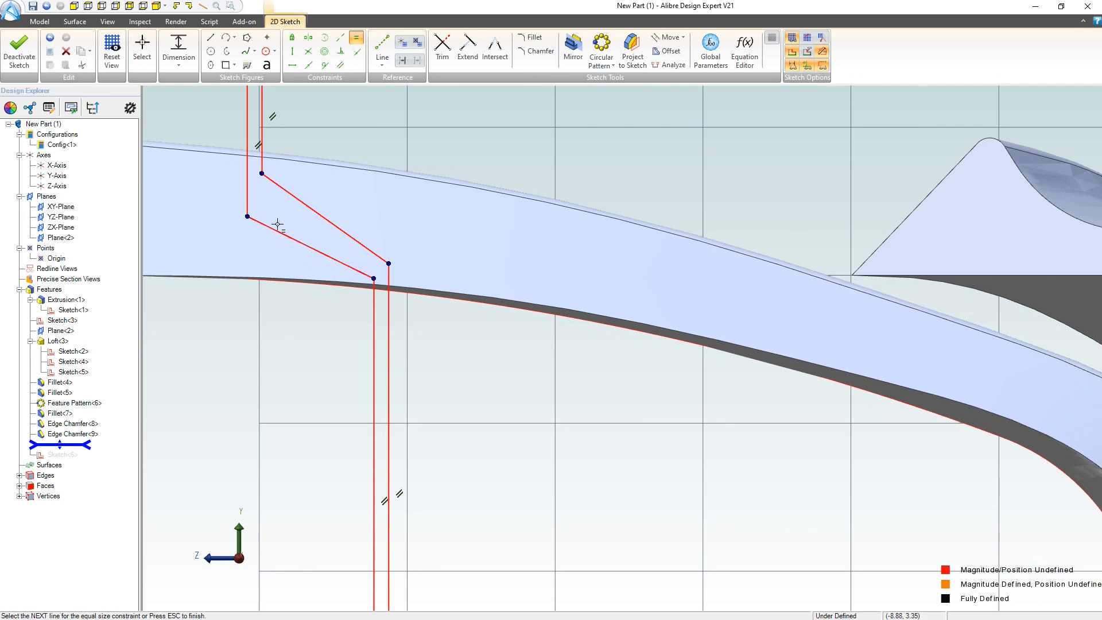
key(Escape)
- Make the two diagonal lines of the profile parallel
click(341, 98)
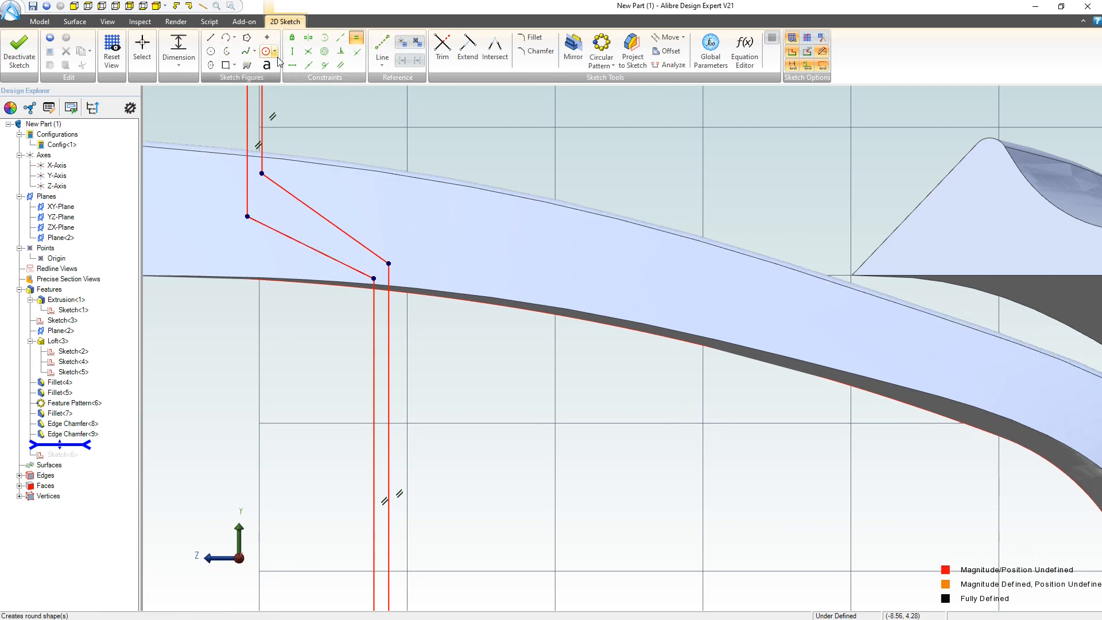
click(340, 64)
click(309, 210)
click(300, 243)
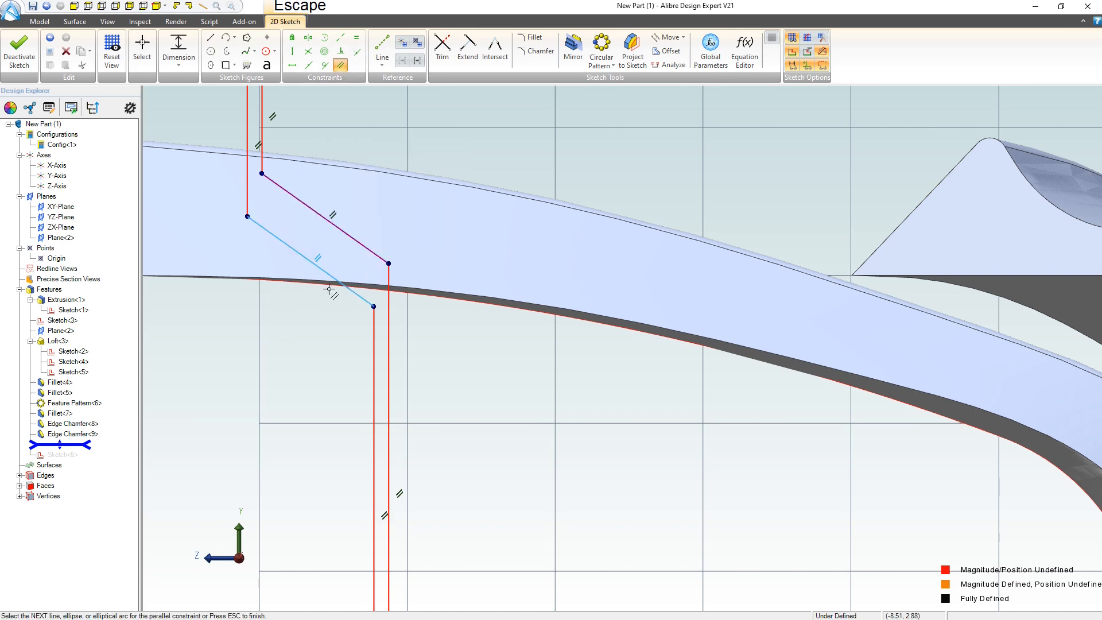
- Draw a reference line from the middle of the lower diagonal line across to the upper diagonal line
scroll(363, 297, down, 3)
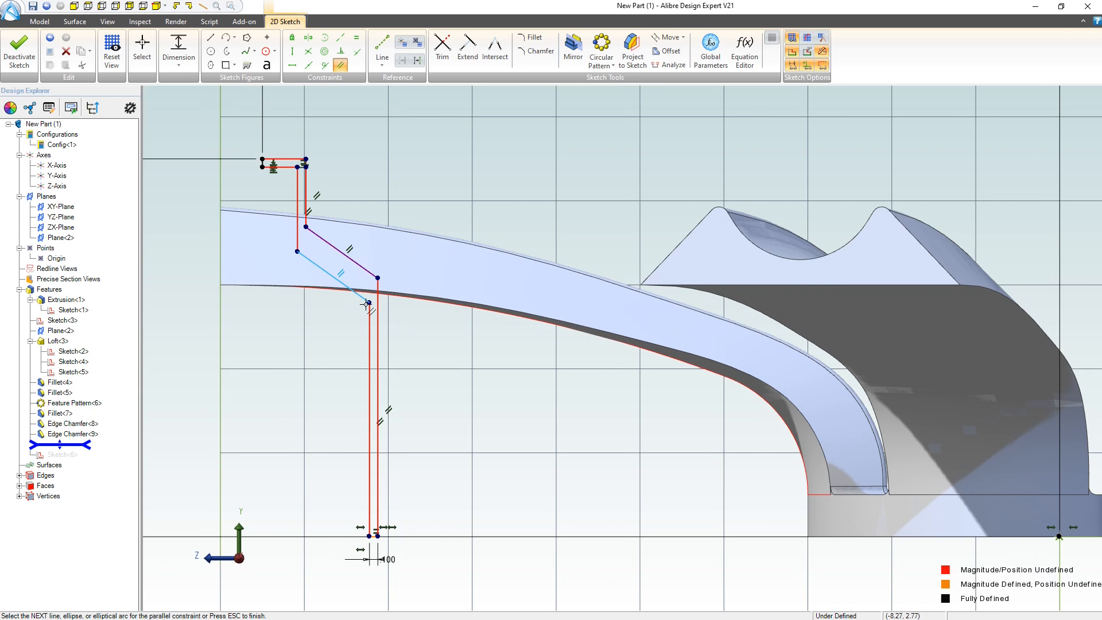
scroll(365, 304, up, 5)
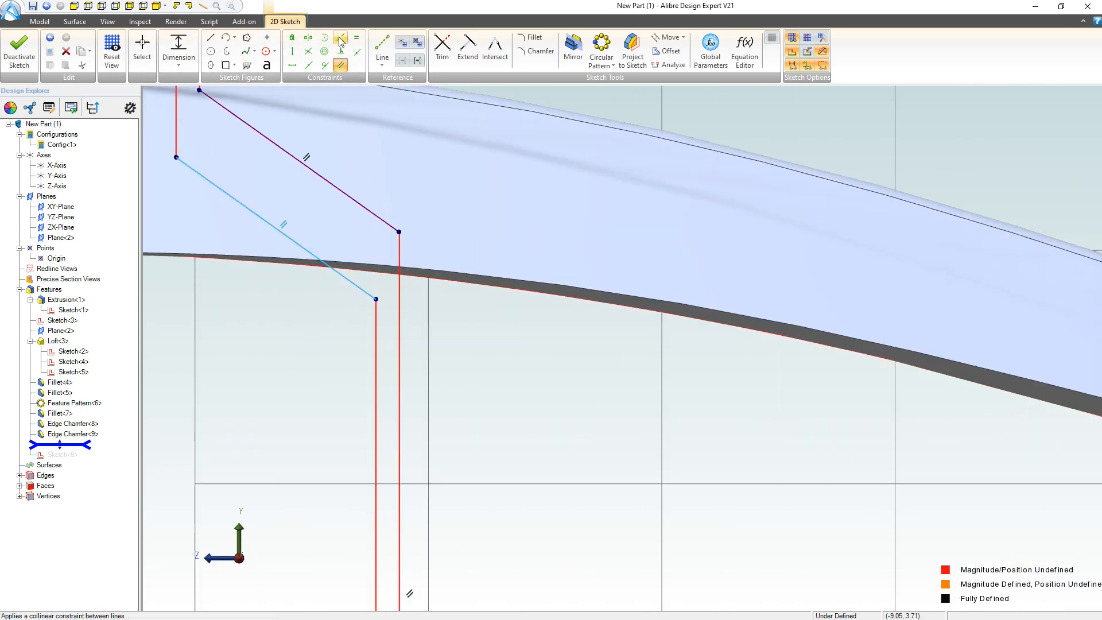
click(383, 45)
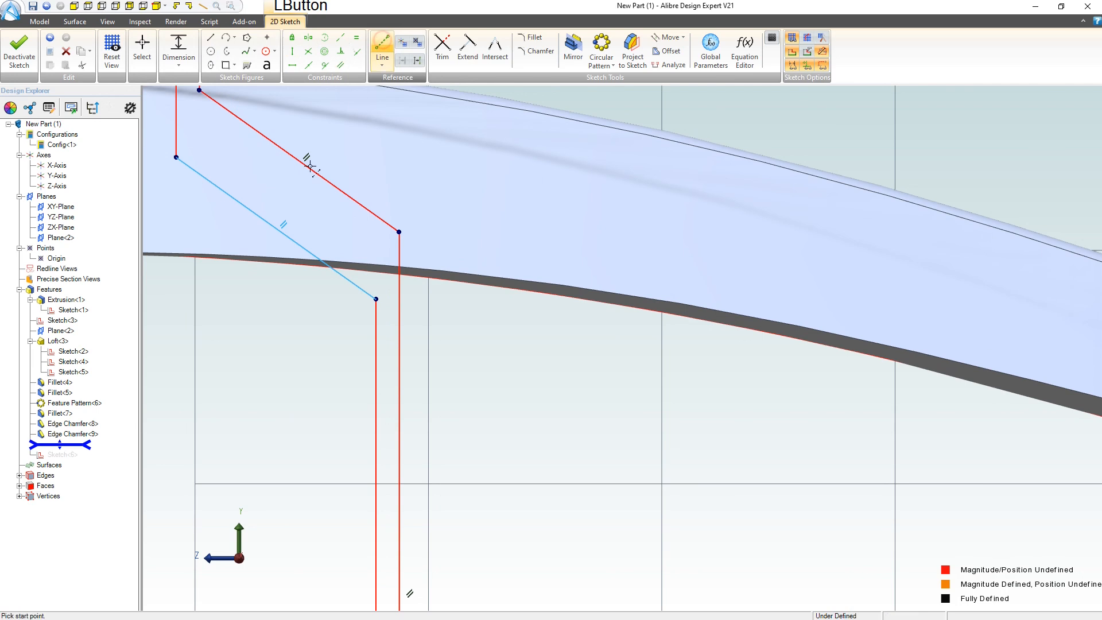
click(277, 227)
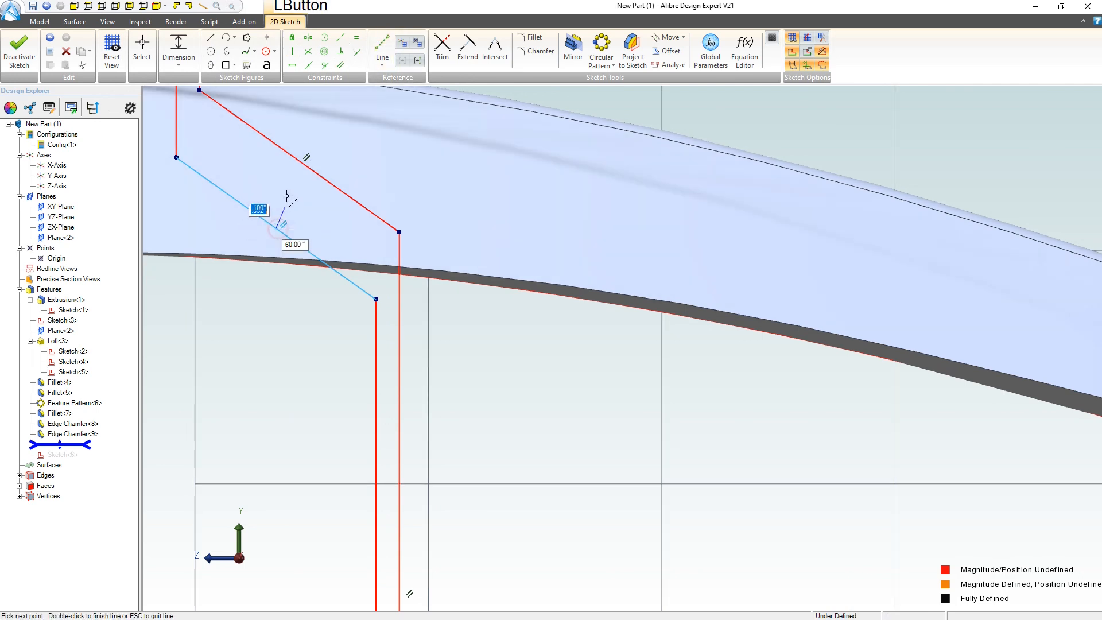
click(311, 169)
key(Escape)
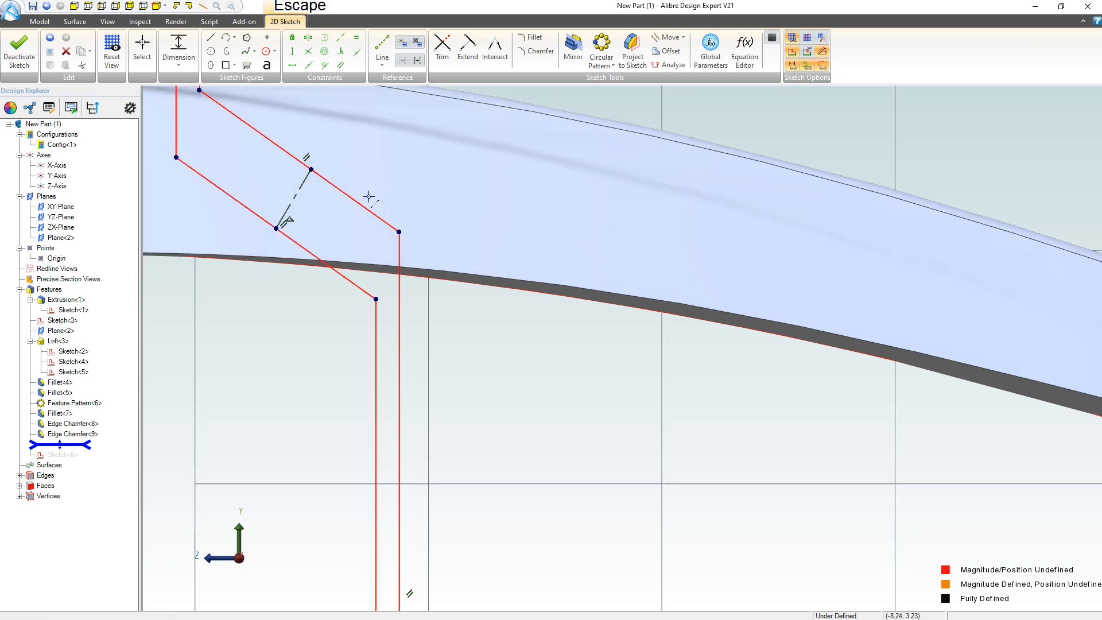
key(Escape)
- Make the reference line between the diagonals perpendicular to the lower diagonal line
click(340, 52)
click(297, 197)
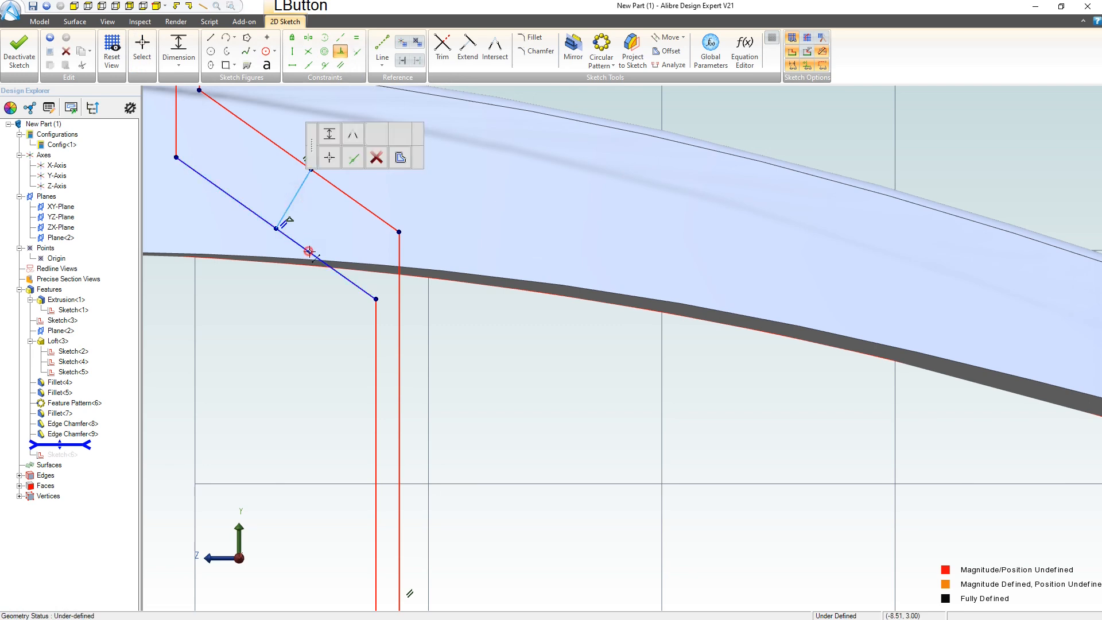
click(308, 251)
key(Escape)
- Try to apply a perpendicular constraint between the short vertical end edge and the reference line joining the diagonals
click(298, 197)
scroll(296, 197, down, 6)
scroll(294, 197, up, 5)
click(372, 367)
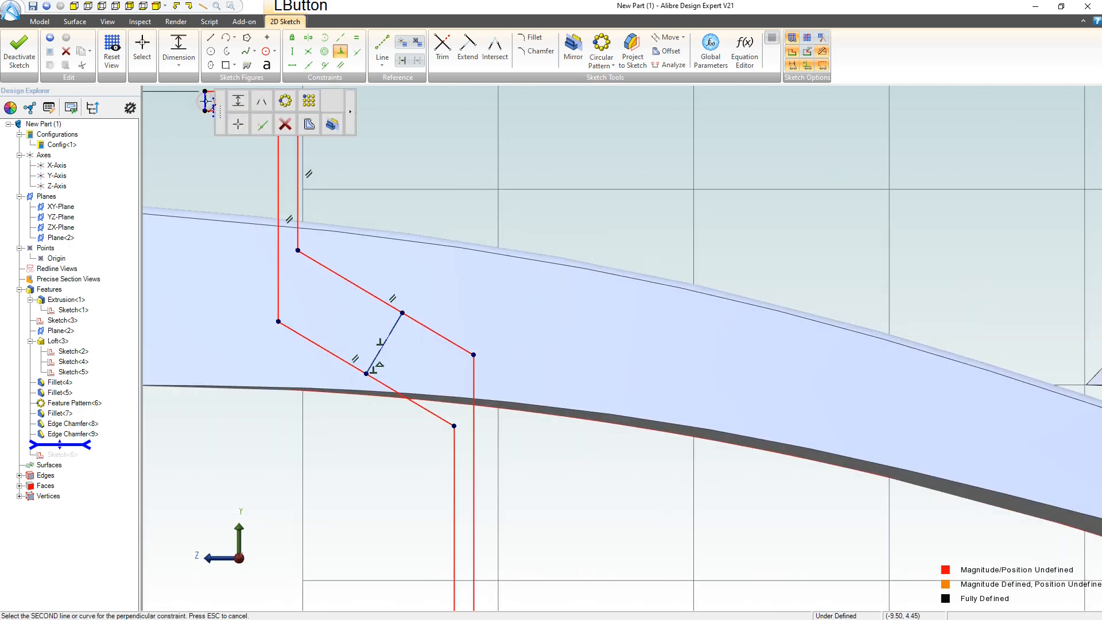
click(373, 368)
key(Escape)
scroll(324, 231, down, 3)
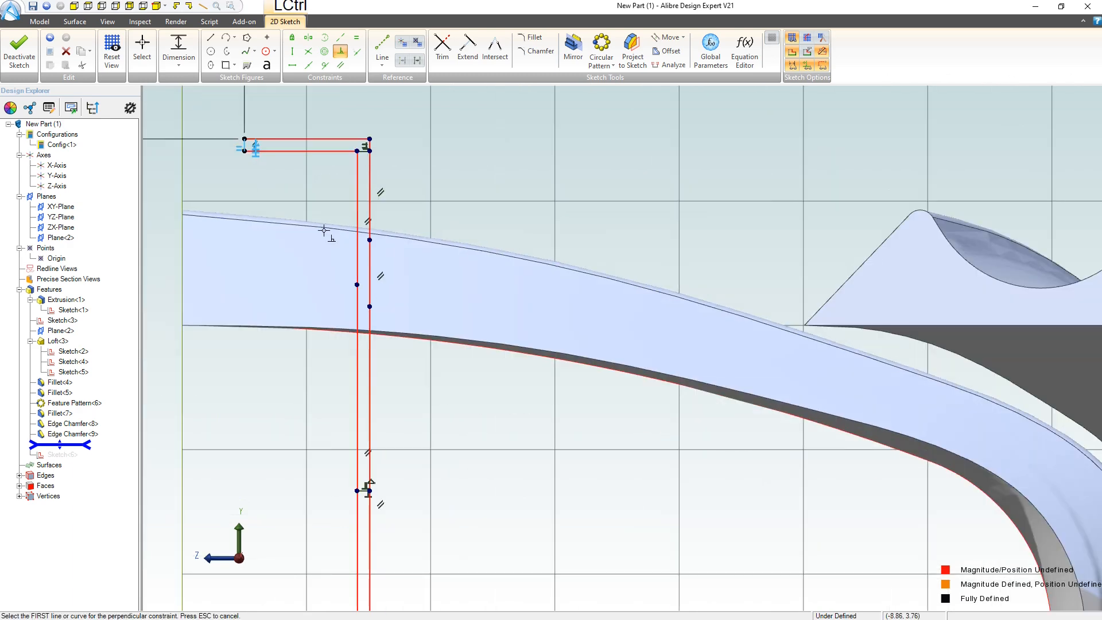
- Undo the perpendicular constraint and make the reference line between the diagonals equal in length to the short vertical end edge
key(ctrl+z)
click(356, 38)
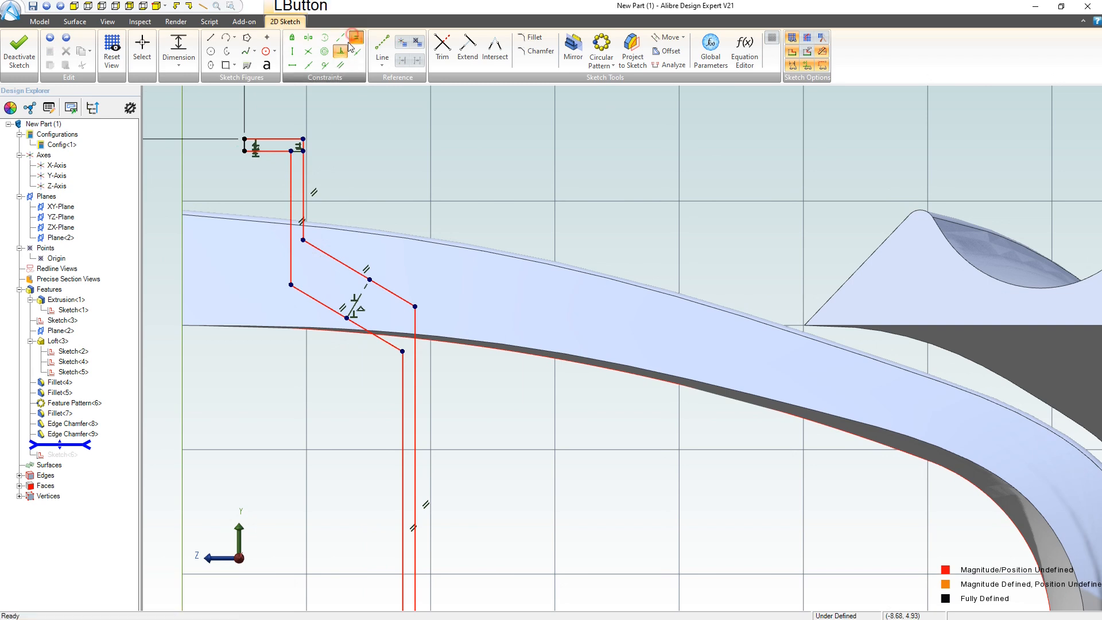
click(244, 144)
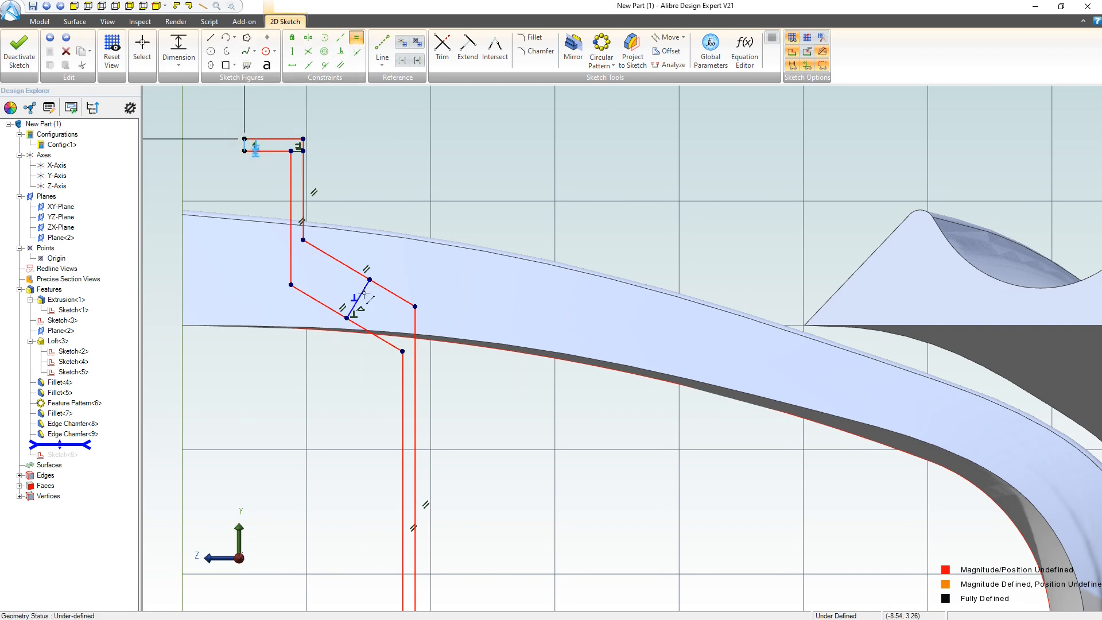
click(362, 297)
key(Escape)
scroll(288, 264, up, 2)
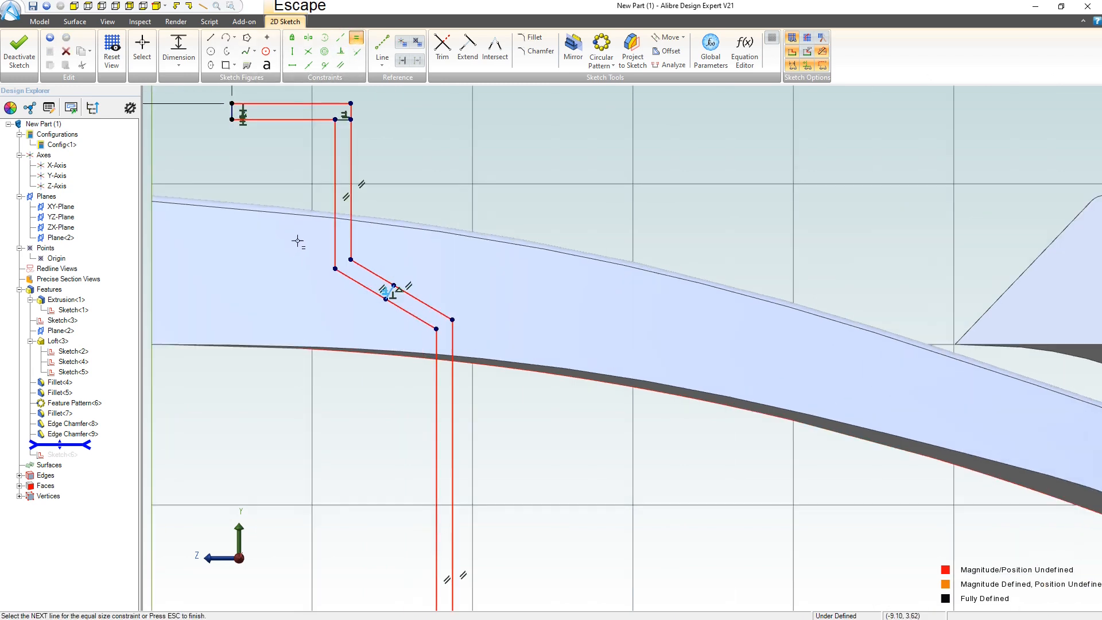
click(178, 52)
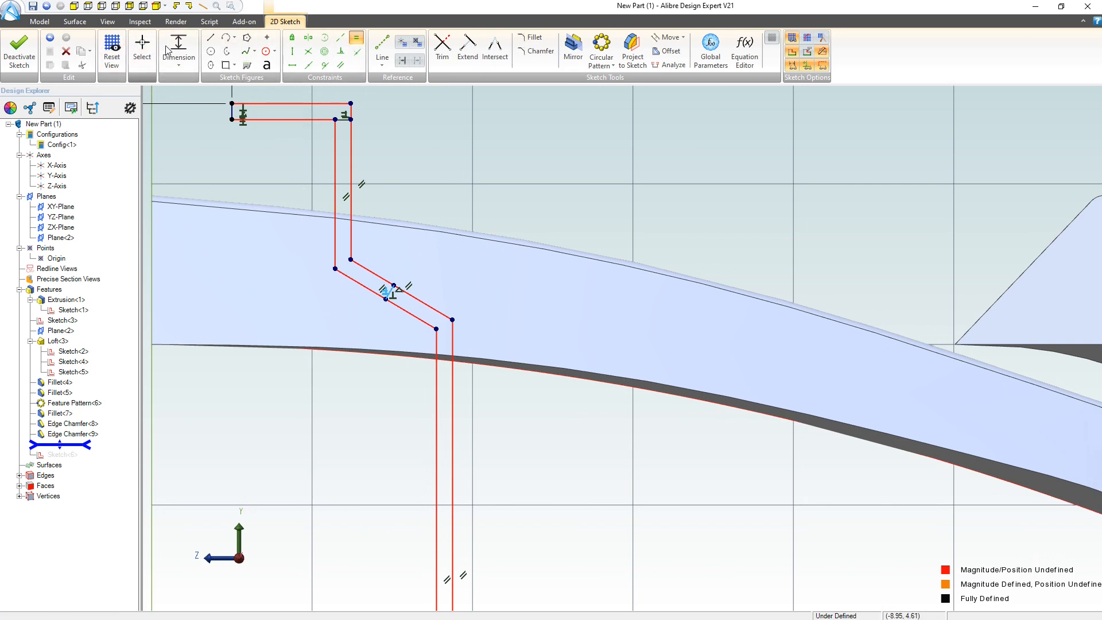
click(281, 120)
click(285, 125)
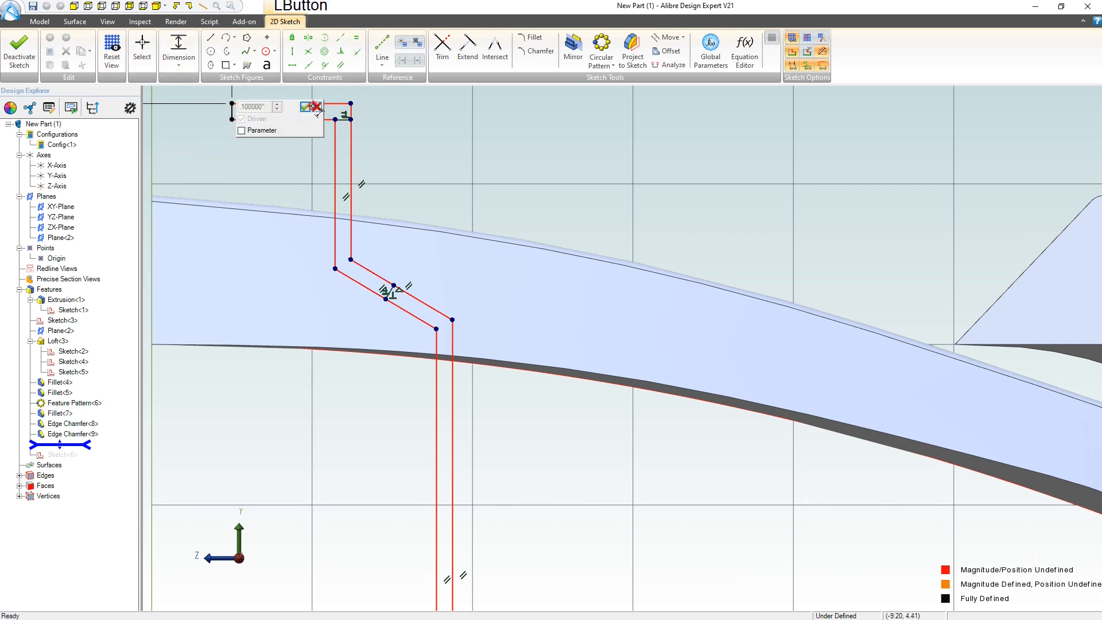
click(315, 109)
key(Escape)
- Dimension the lower short horizontal line at the profile's upper end to 0.25 in
click(178, 51)
click(305, 120)
click(303, 152)
text(.25)
key(Return)
- Dimension the upper vertical line running from the 0.25 in line down to the lower diagonal to 0.75 in
scroll(294, 155, down, 2)
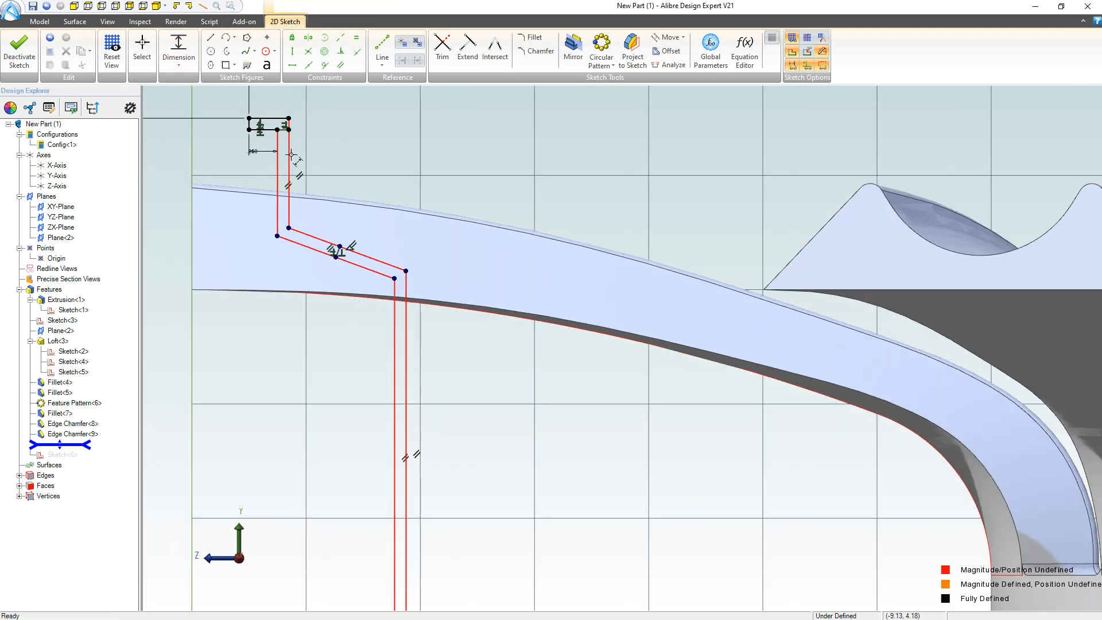
scroll(274, 192, up, 2)
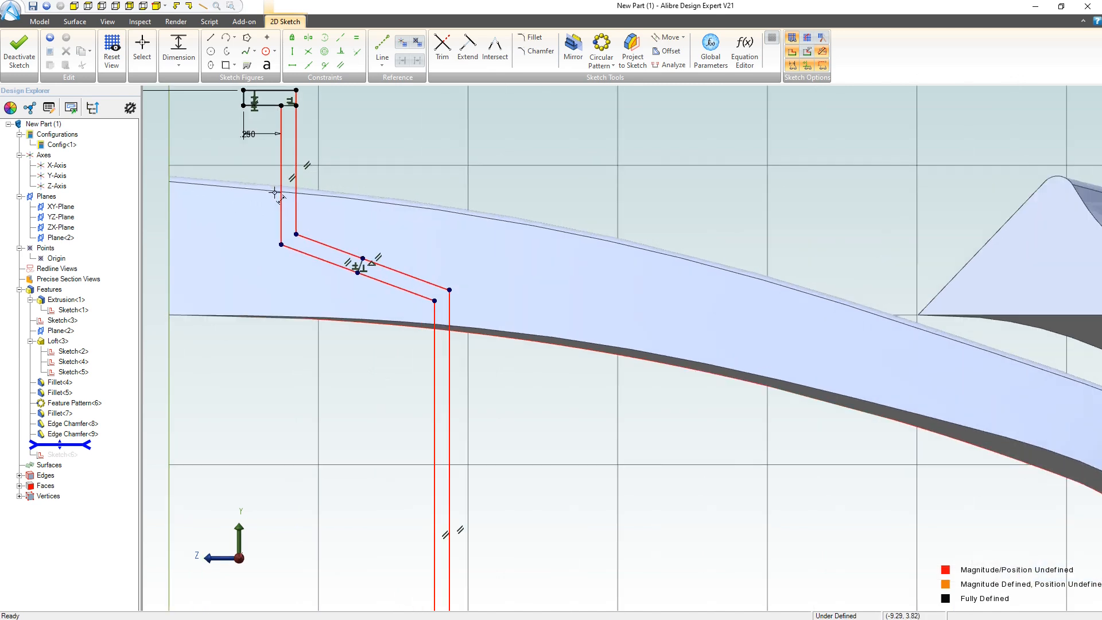
click(281, 145)
click(240, 158)
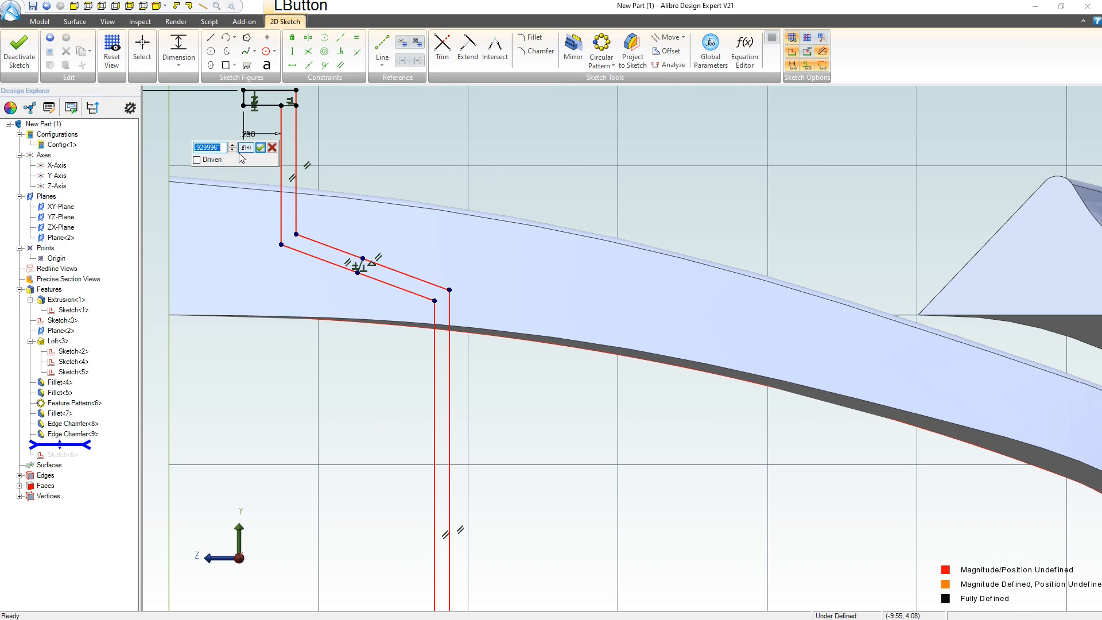
text(.75)
key(Return)
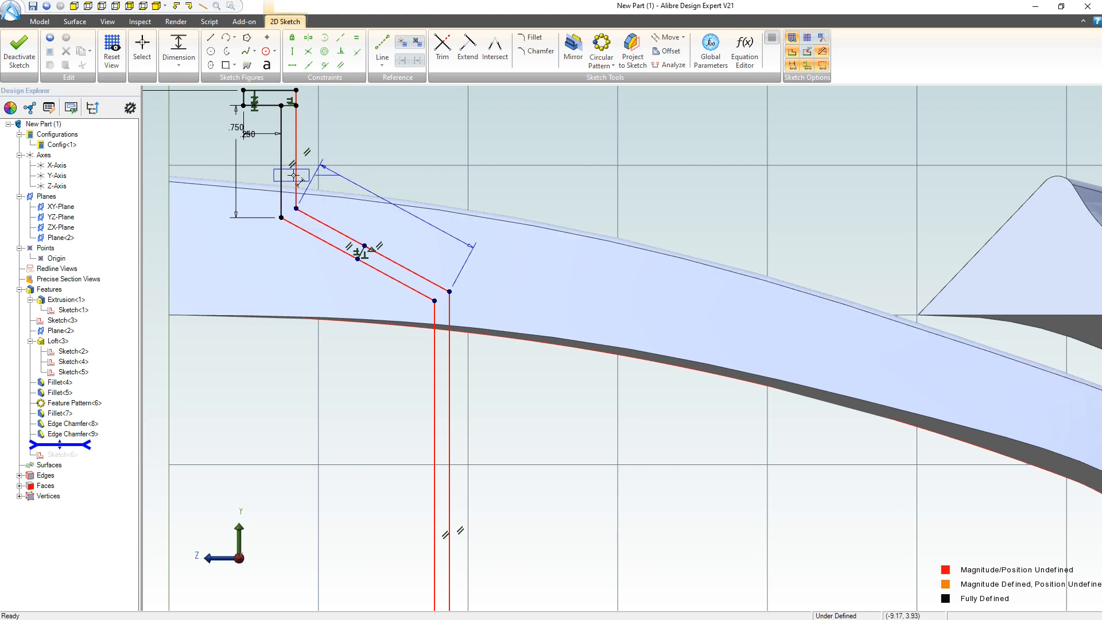
- Set the angle between the other upper vertical line and the upper diagonal line to 120°
click(296, 177)
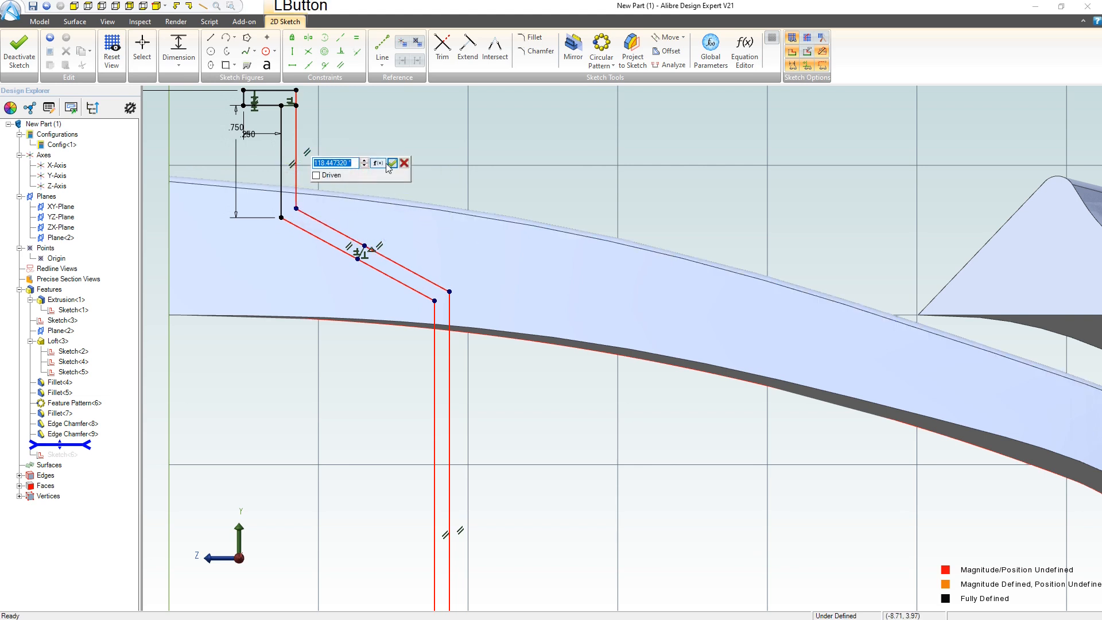
text(120)
key(Return)
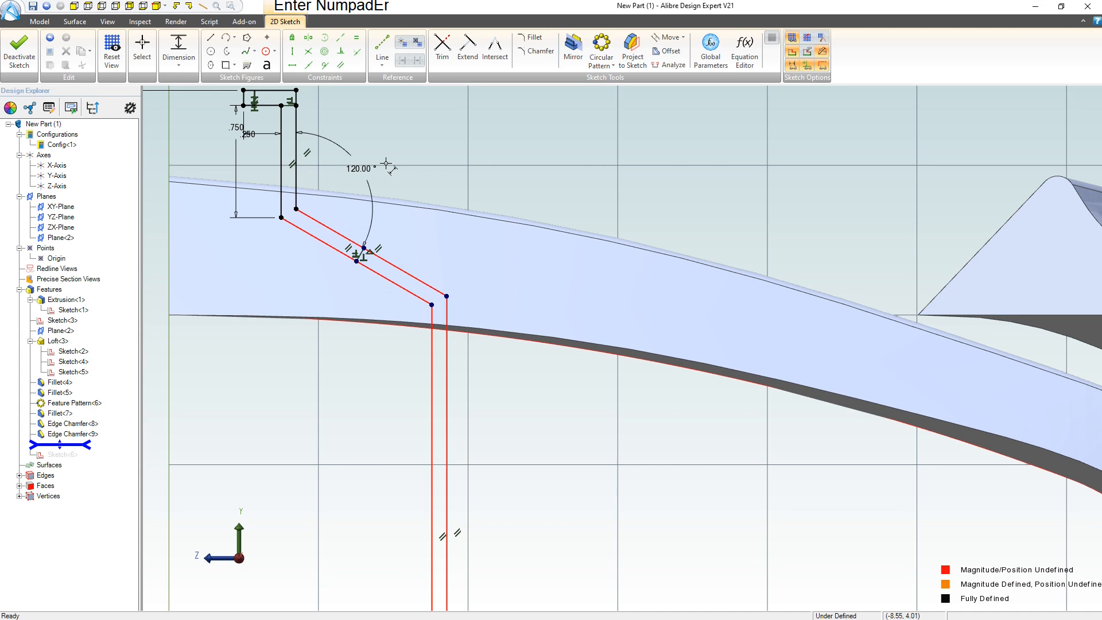
- Add a 1 in horizontal dimension across the lower diagonal line
scroll(389, 227, down, 2)
scroll(428, 335, up, 1)
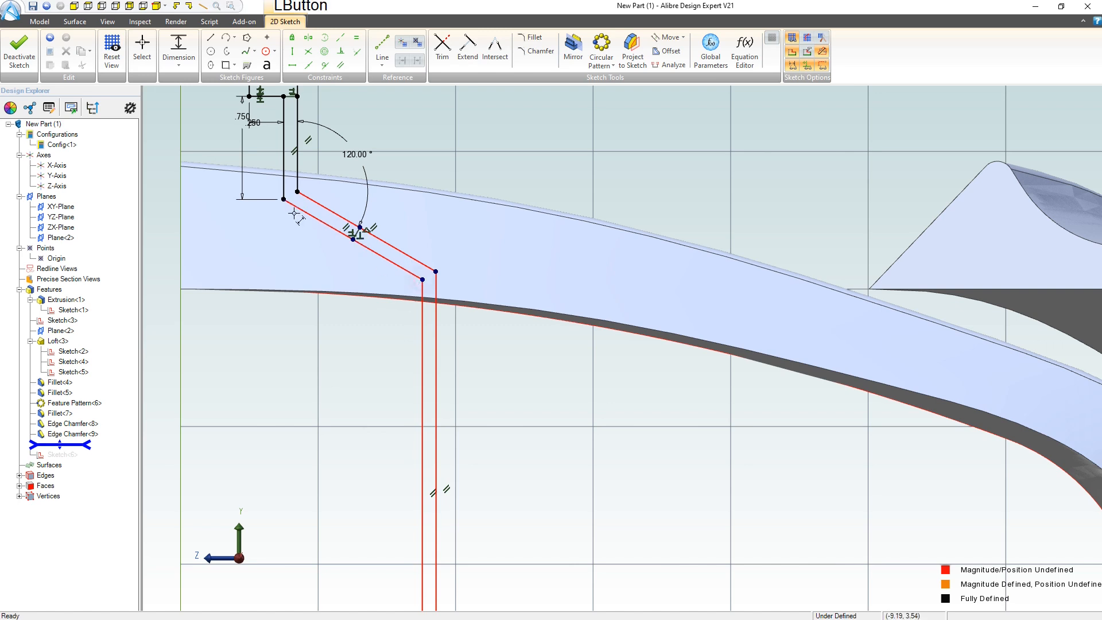
click(284, 198)
click(353, 339)
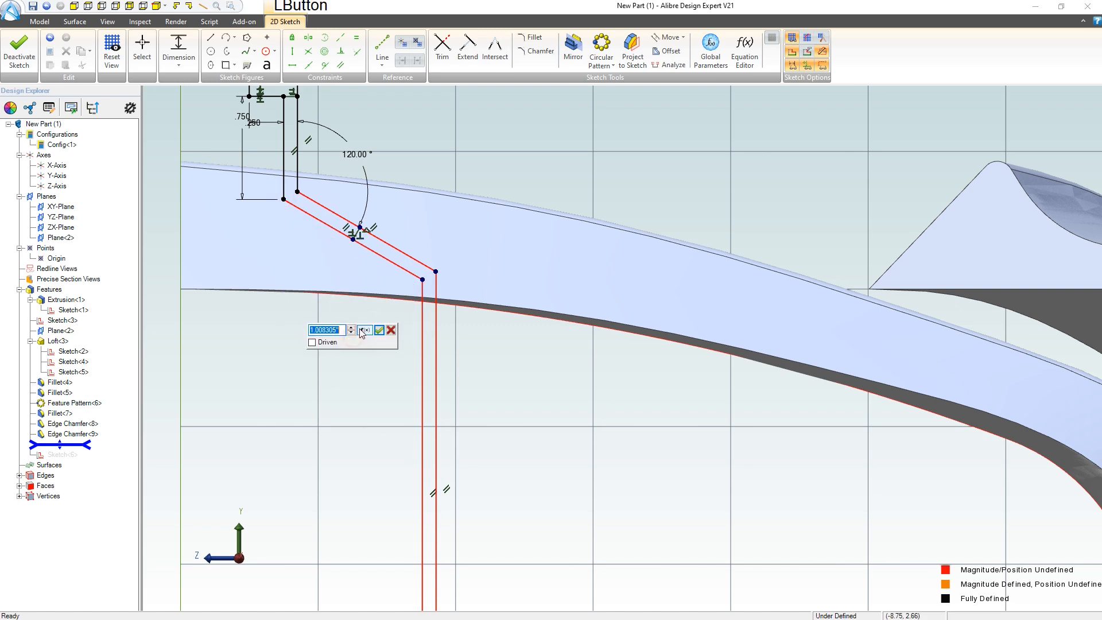
text(1)
key(Return)
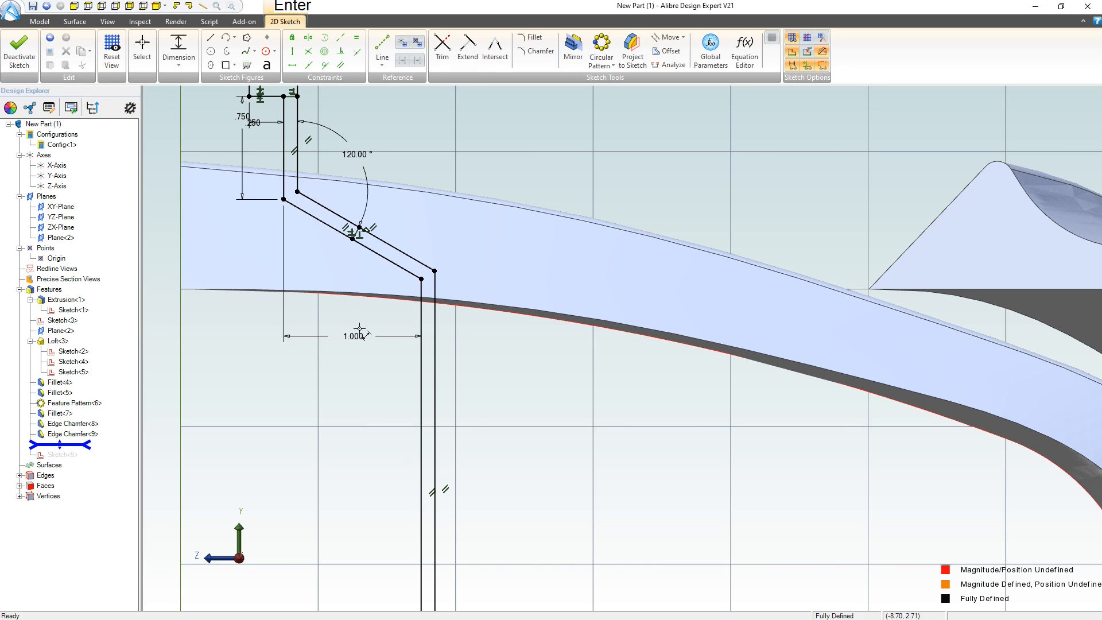
- Convert the short line closing the profile at its base on the horizontal axis to a reference figure
scroll(361, 327, down, 8)
scroll(358, 449, up, 2)
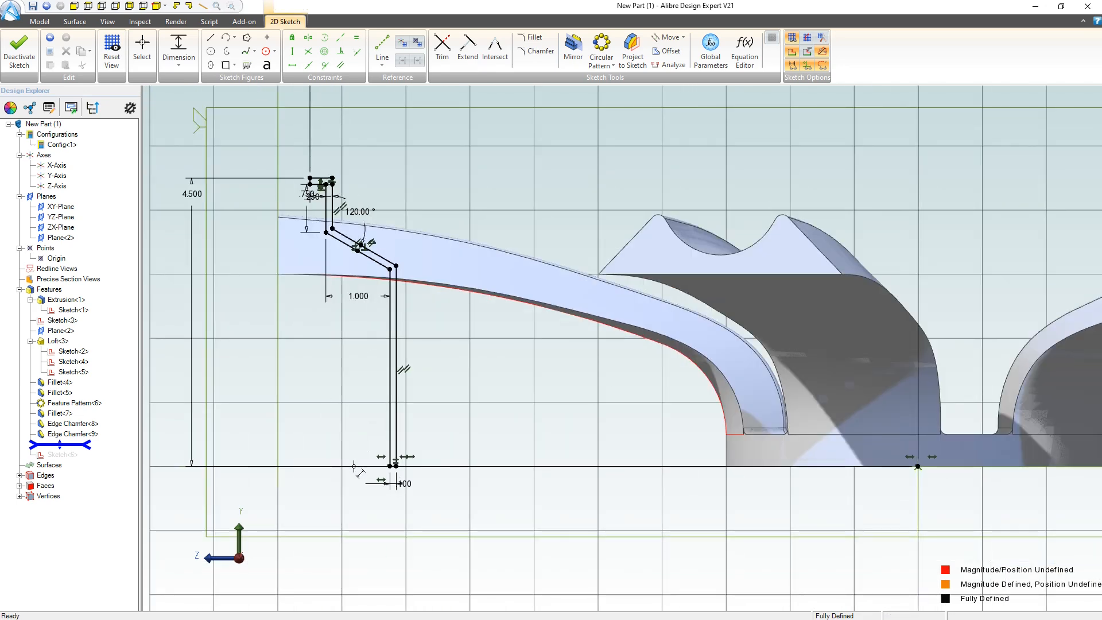
scroll(364, 466, up, 3)
key(Escape)
scroll(396, 470, up, 4)
right_click(422, 427)
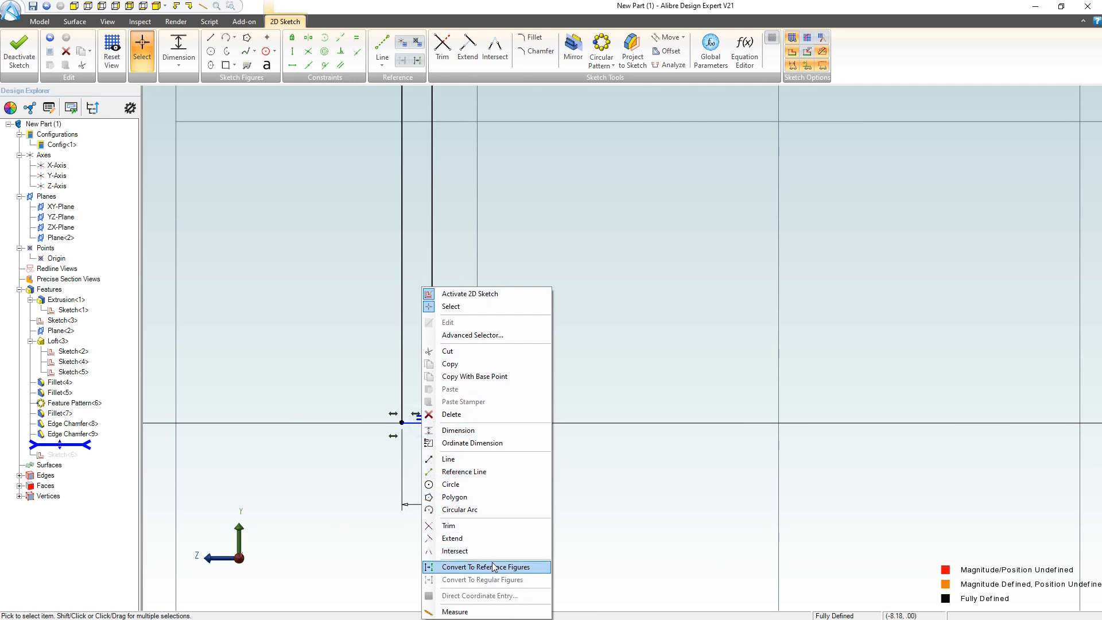
click(492, 563)
- Mirror the whole stepped profile about the short reference line at its base, and exit the sketch
scroll(465, 474, down, 8)
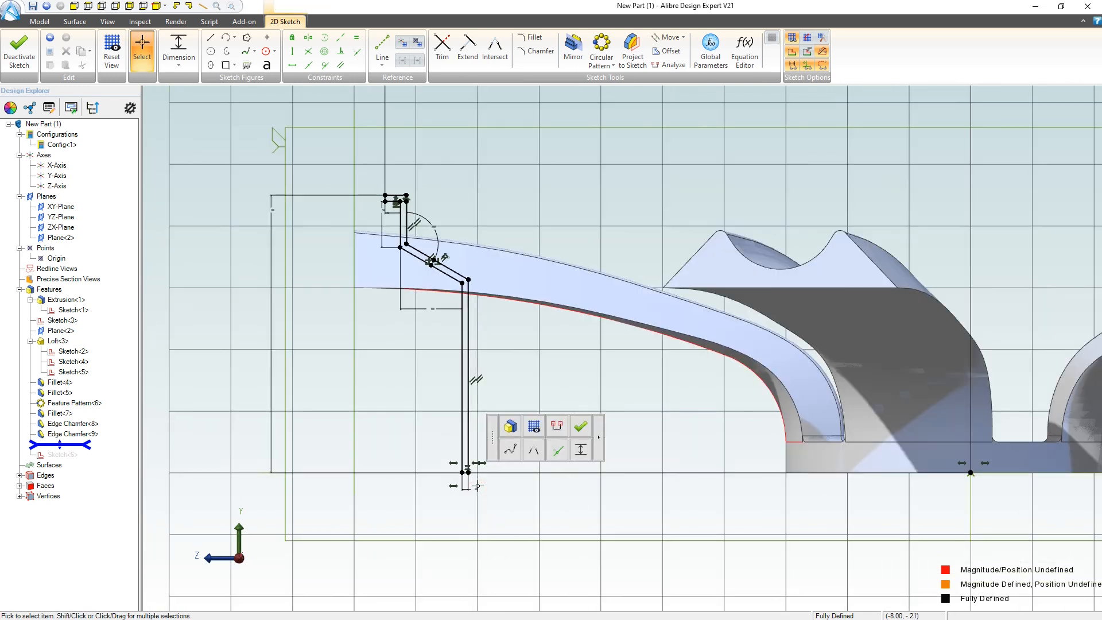
click(387, 400)
scroll(386, 399, down, 2)
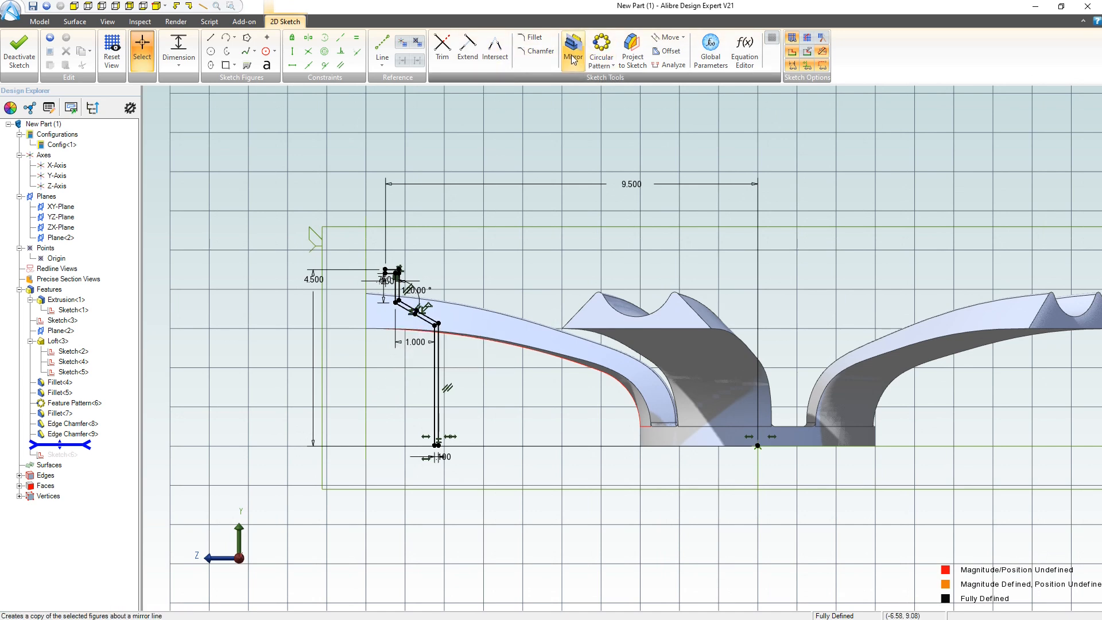
click(292, 174)
mouse_move(292, 172)
mouse_down()
mouse_move(446, 373)
mouse_move(478, 477)
mouse_up()
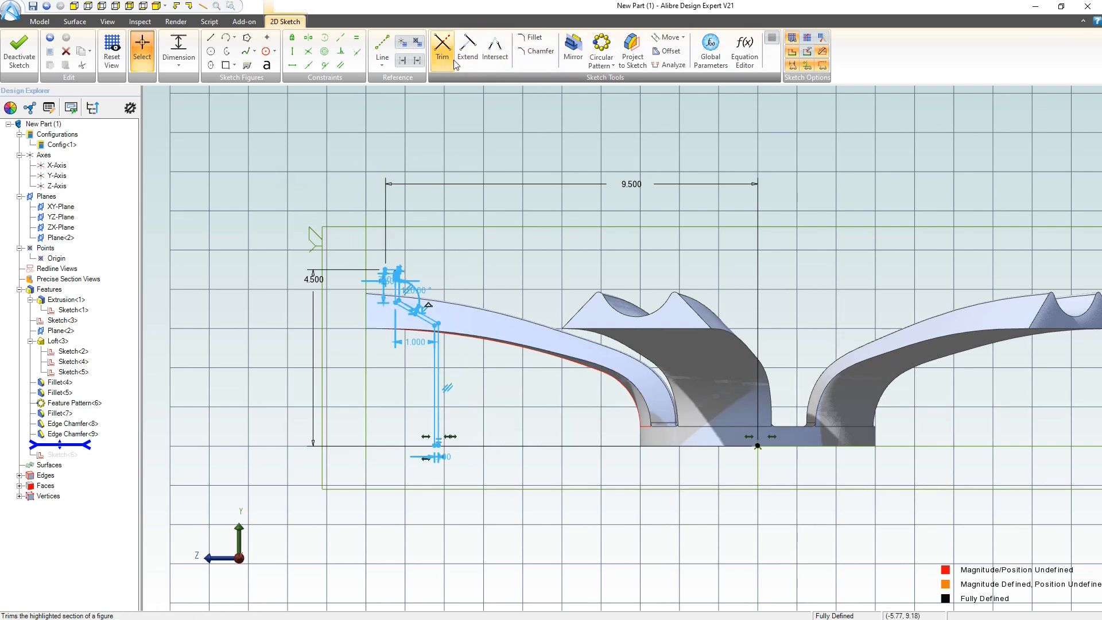
click(574, 47)
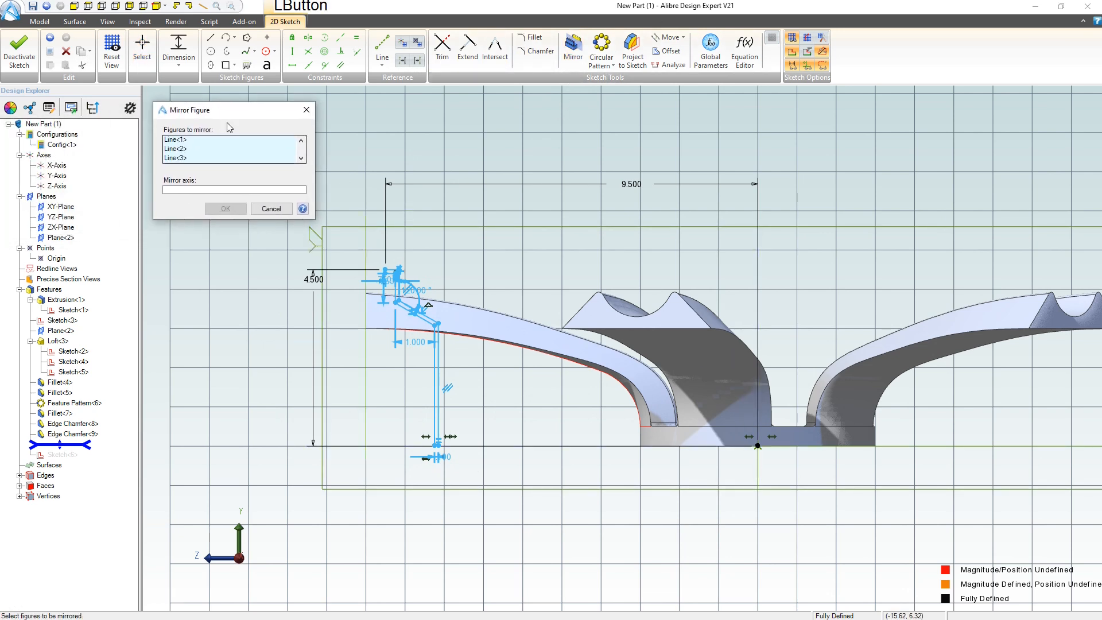
click(227, 190)
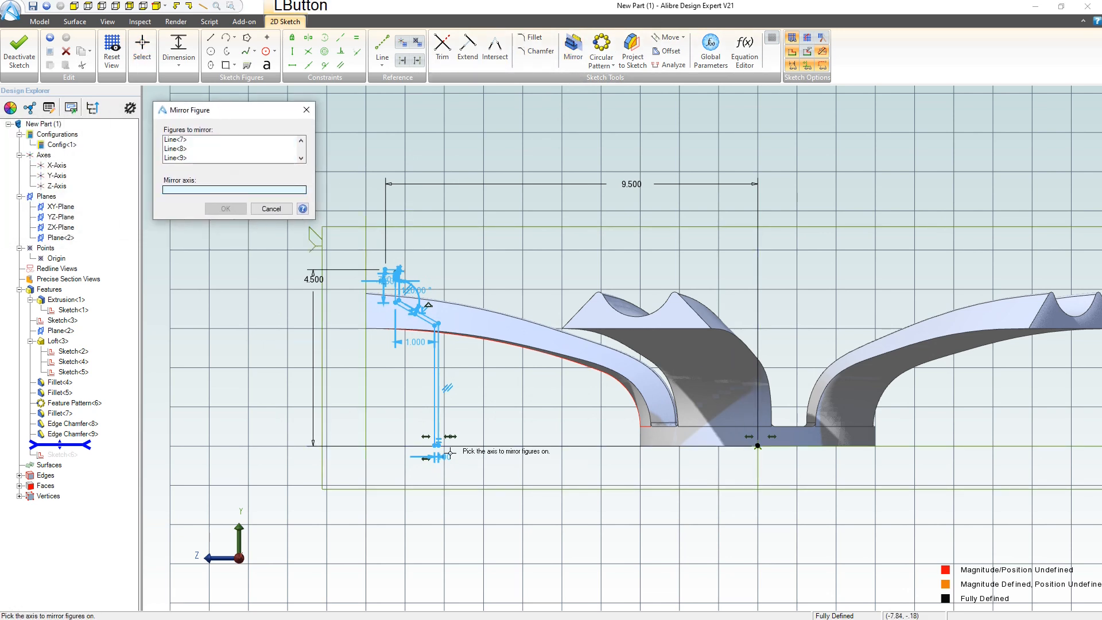
scroll(443, 453, up, 5)
scroll(431, 427, up, 3)
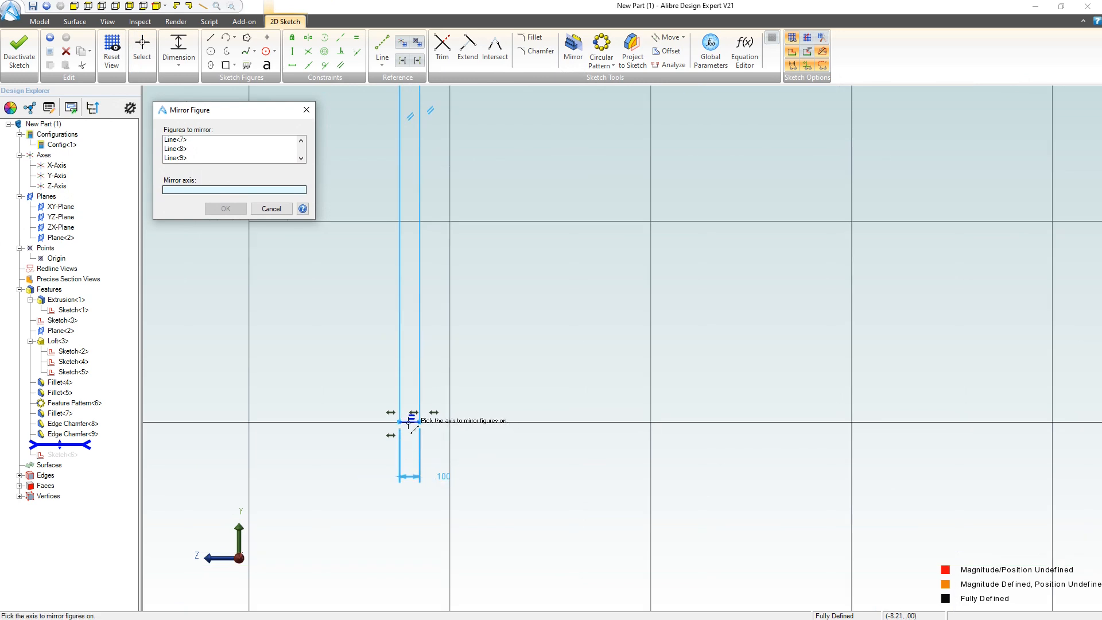
click(409, 424)
scroll(445, 388, down, 5)
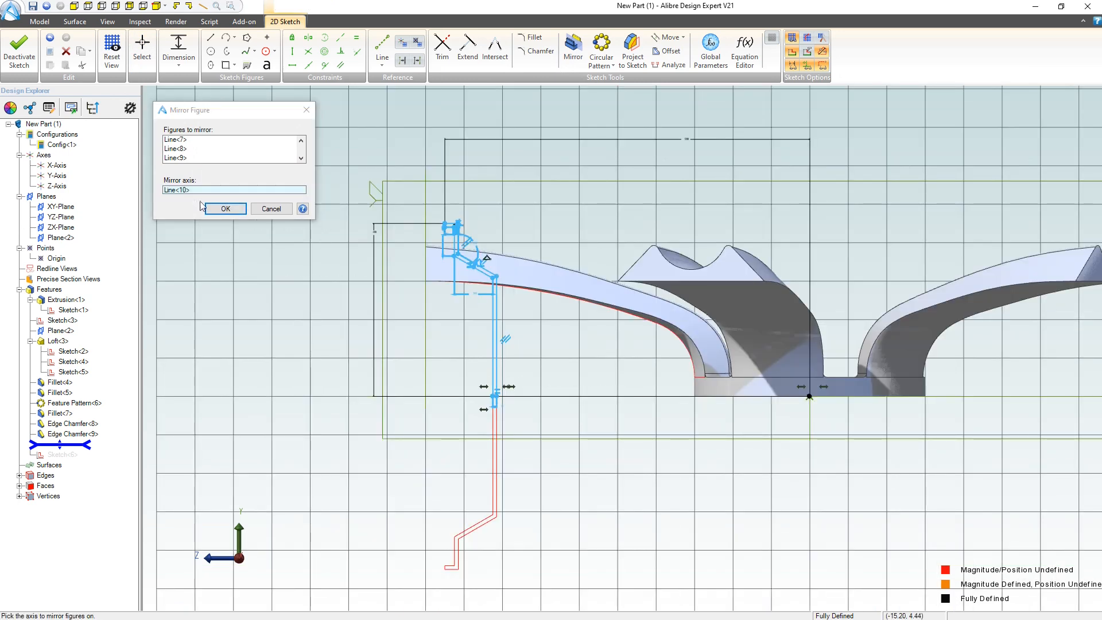
click(223, 209)
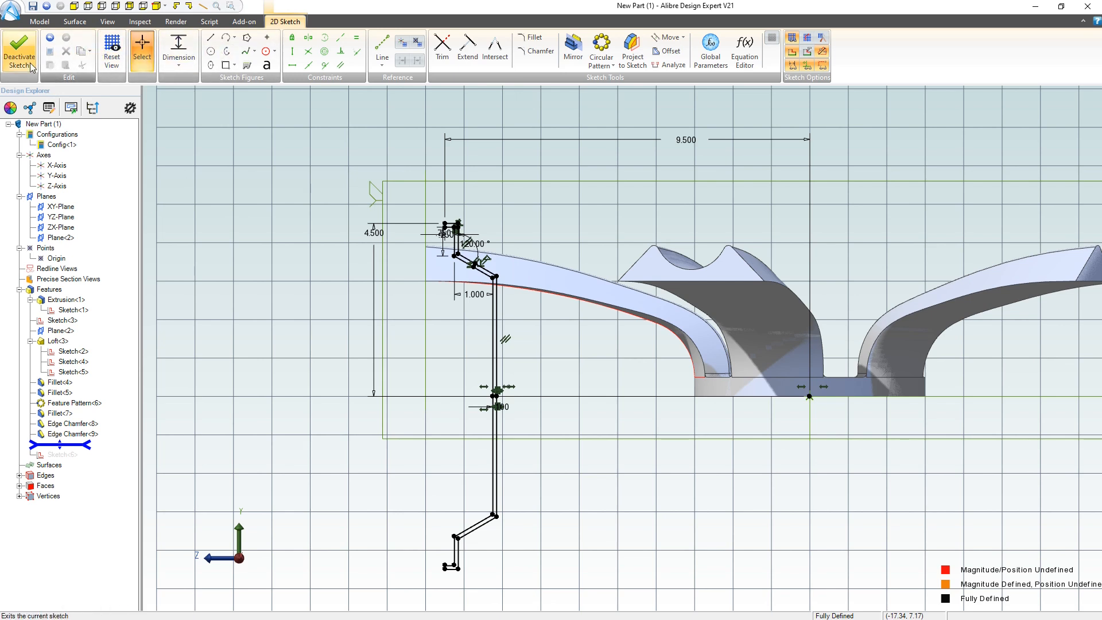
click(165, 127)
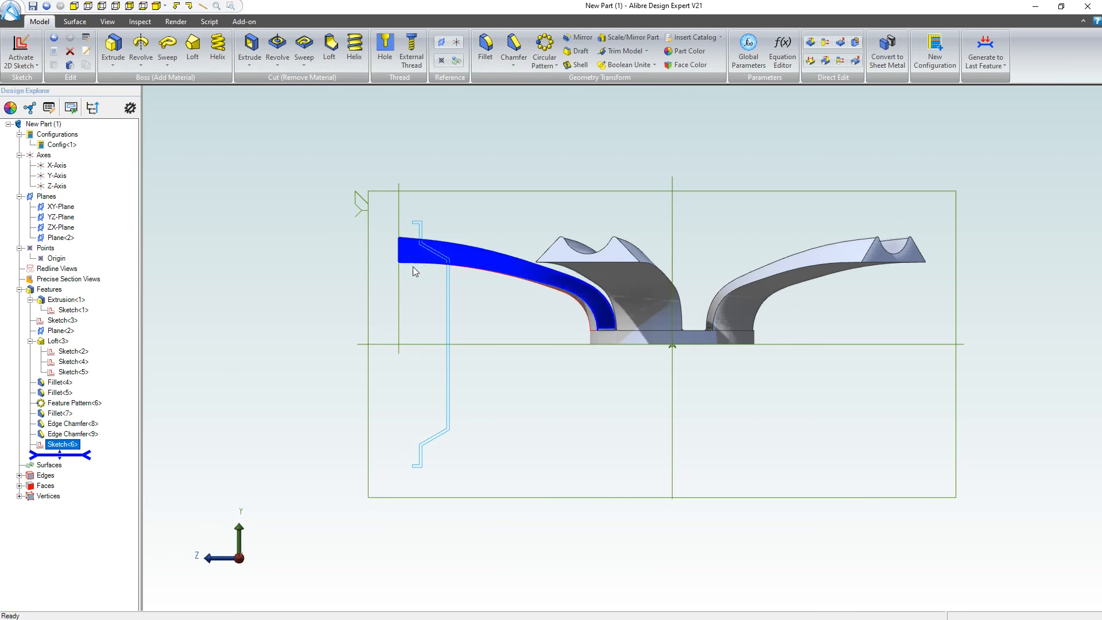
scroll(460, 313, up, 2)
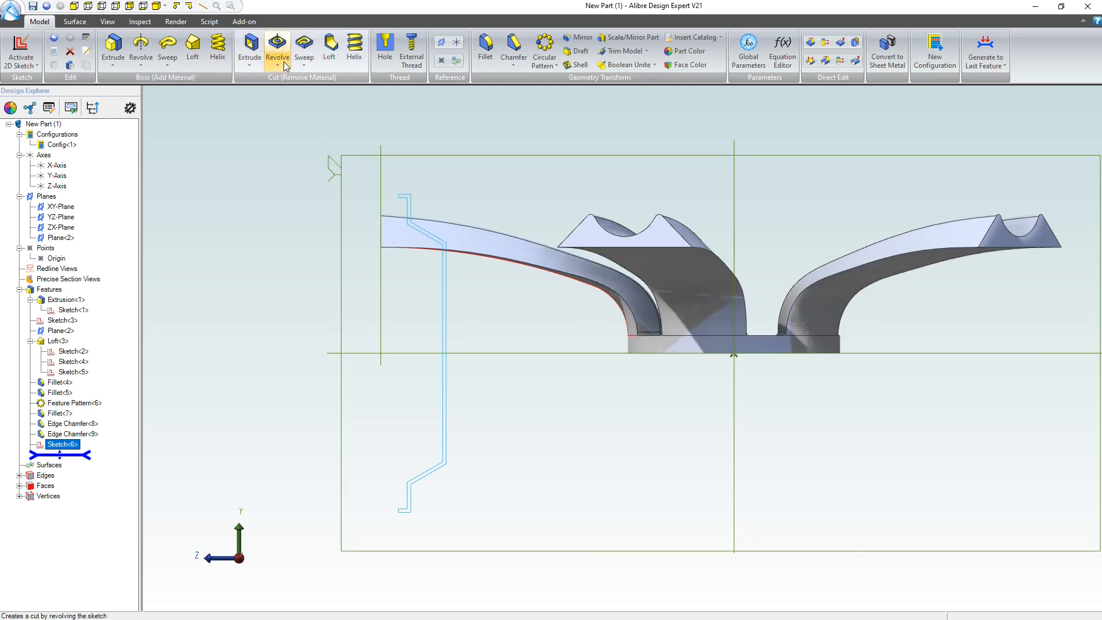
click(736, 218)
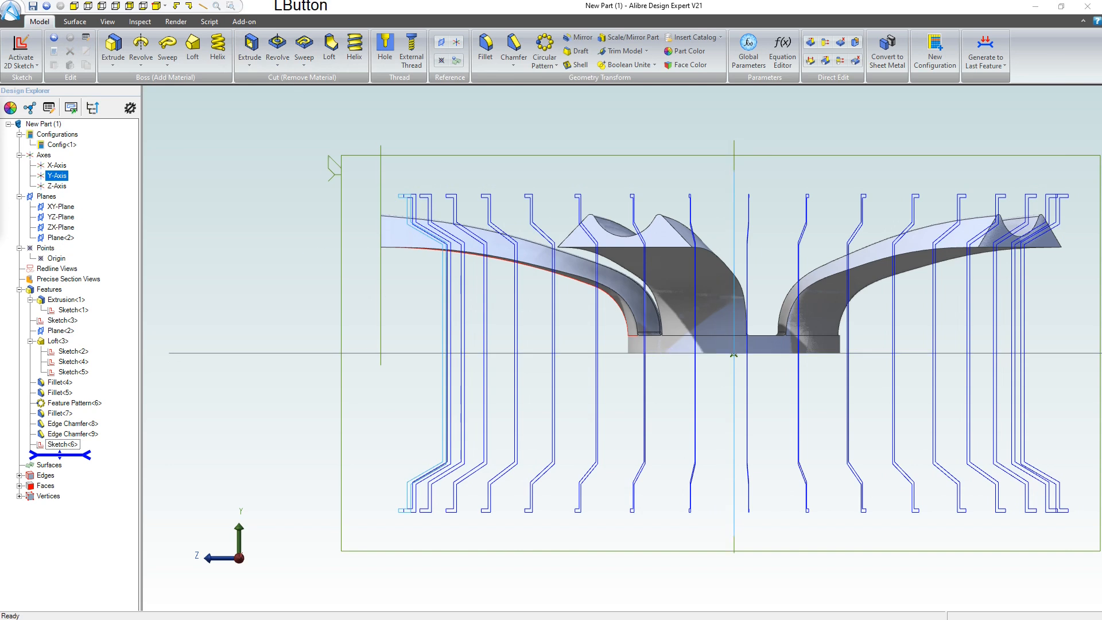
click(2, 225)
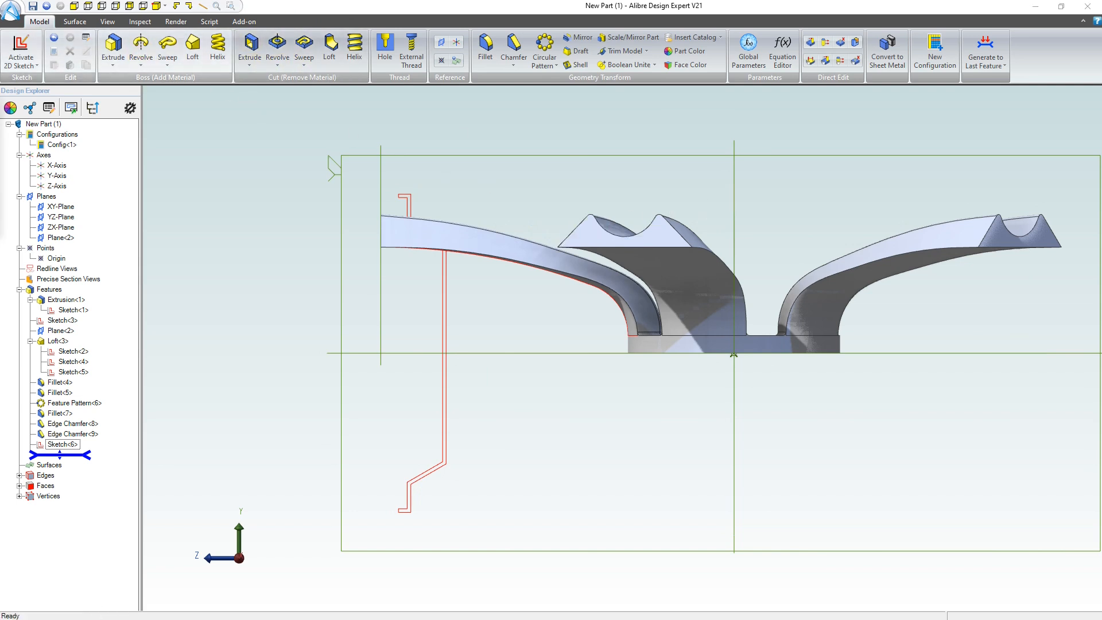
- Revolve the mirrored profile sketch as a boss through 360° about the Y-Axis
drag(0, 115, 217, 115)
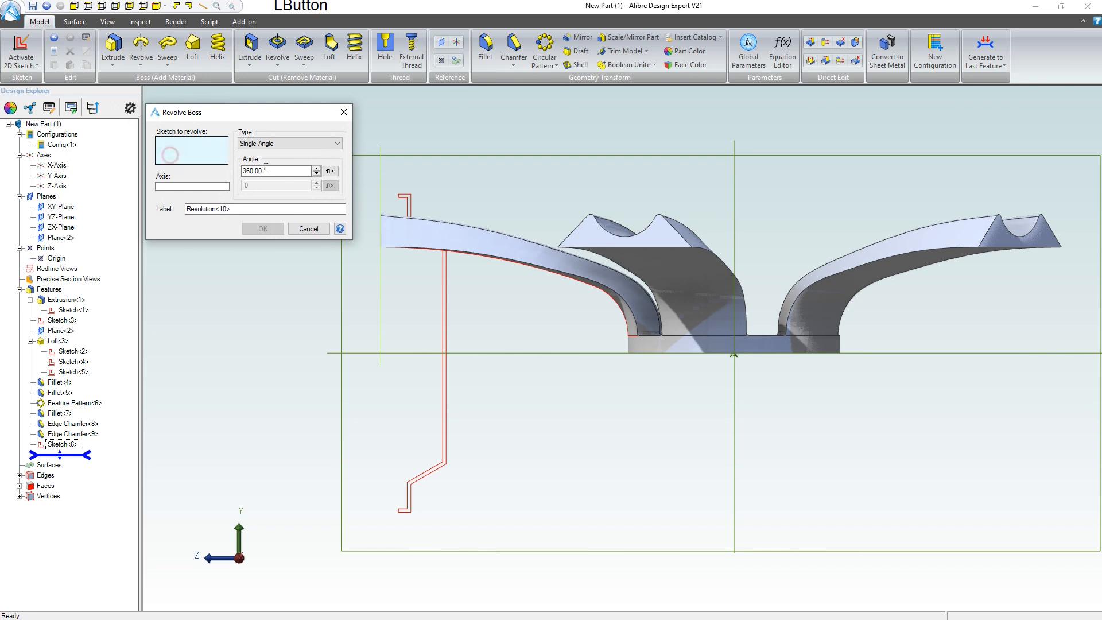
click(409, 211)
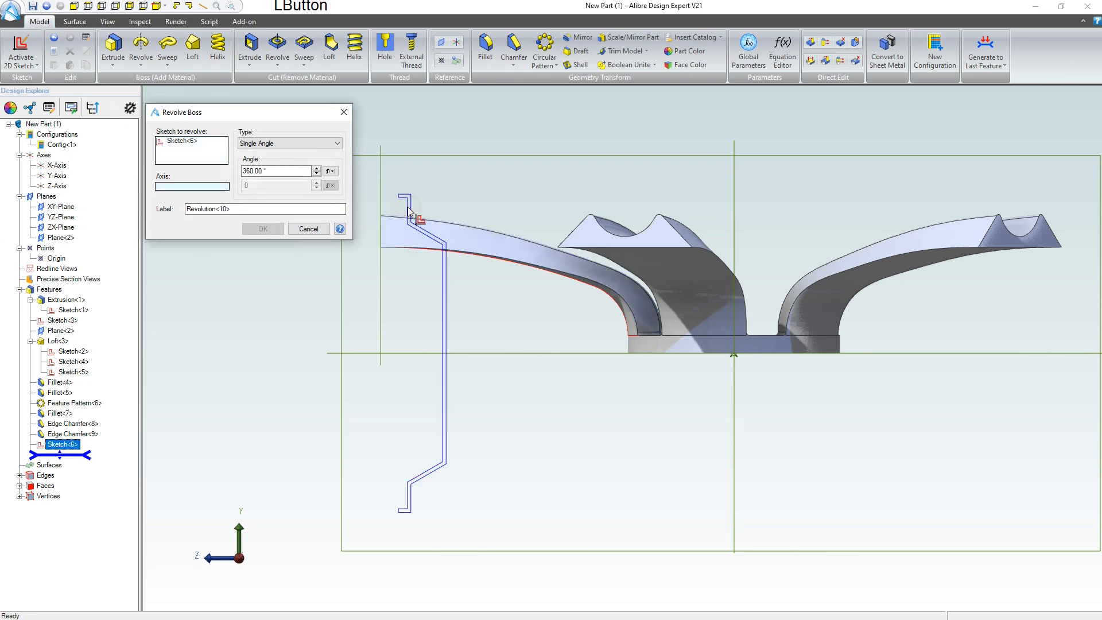
click(734, 184)
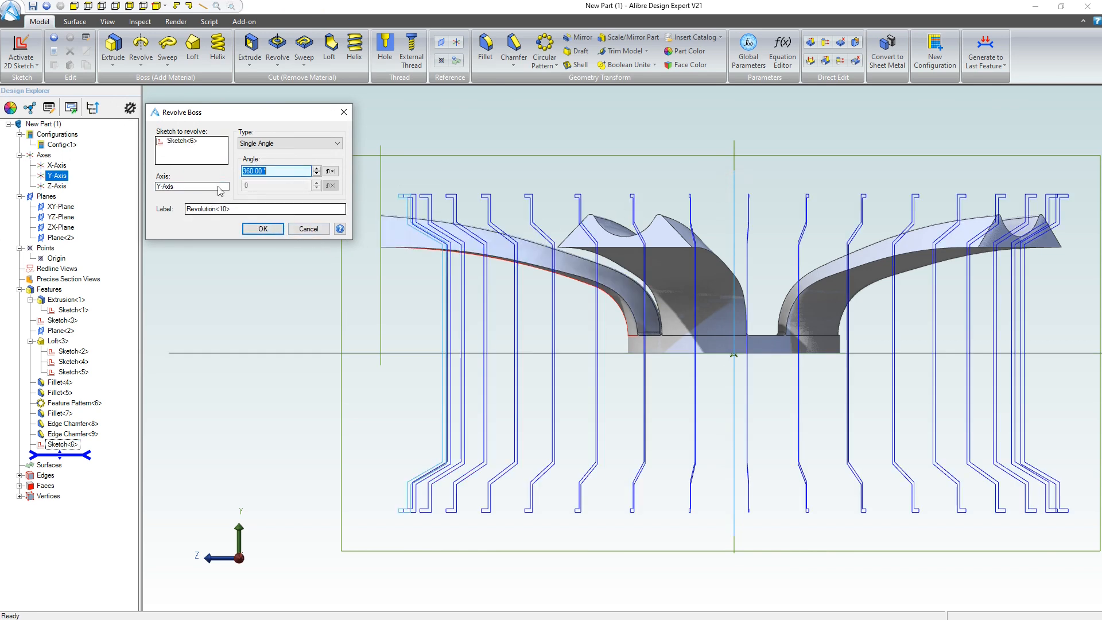
click(263, 228)
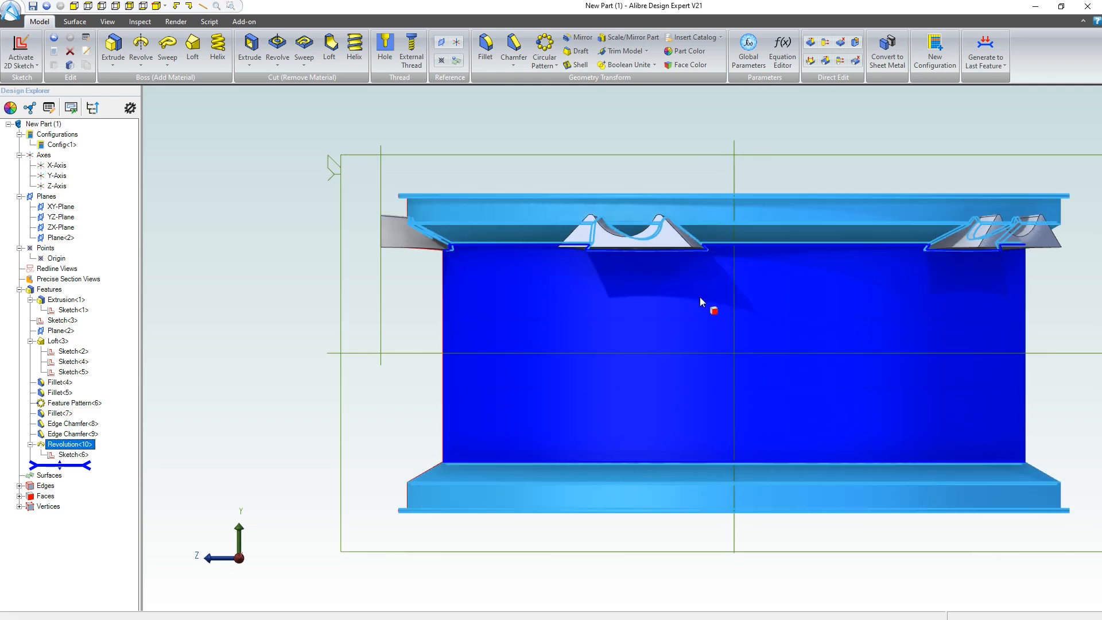
- Examine the revolved rim and where the spoke ends meet it from angled views
right_drag(742, 284, 710, 345)
scroll(711, 345, down, 5)
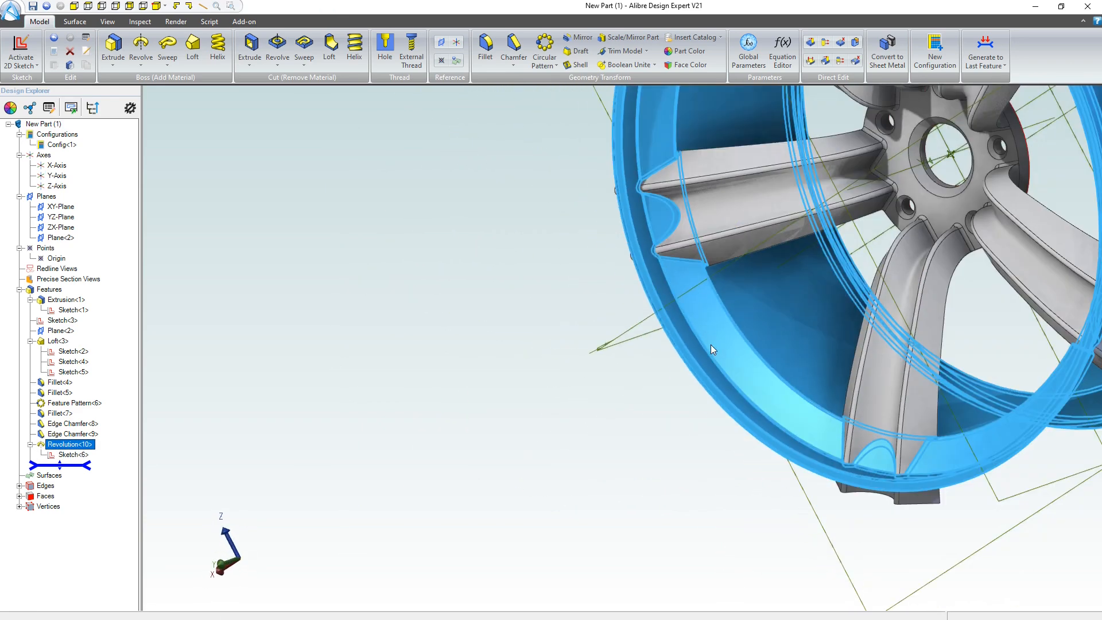
click(706, 362)
right_drag(656, 390, 741, 112)
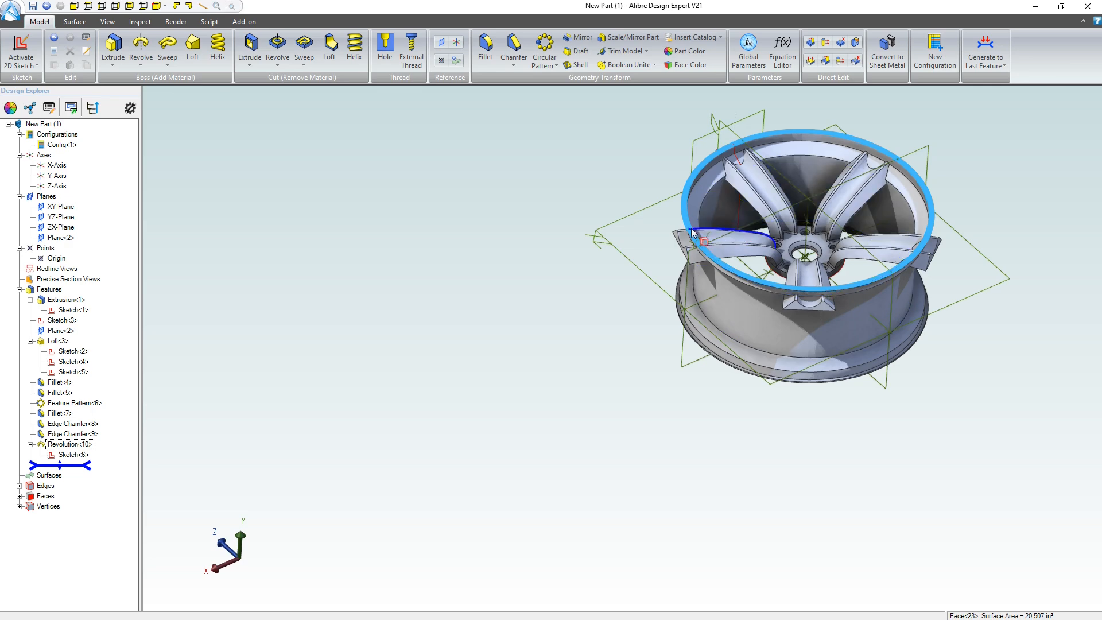
scroll(699, 254, up, 5)
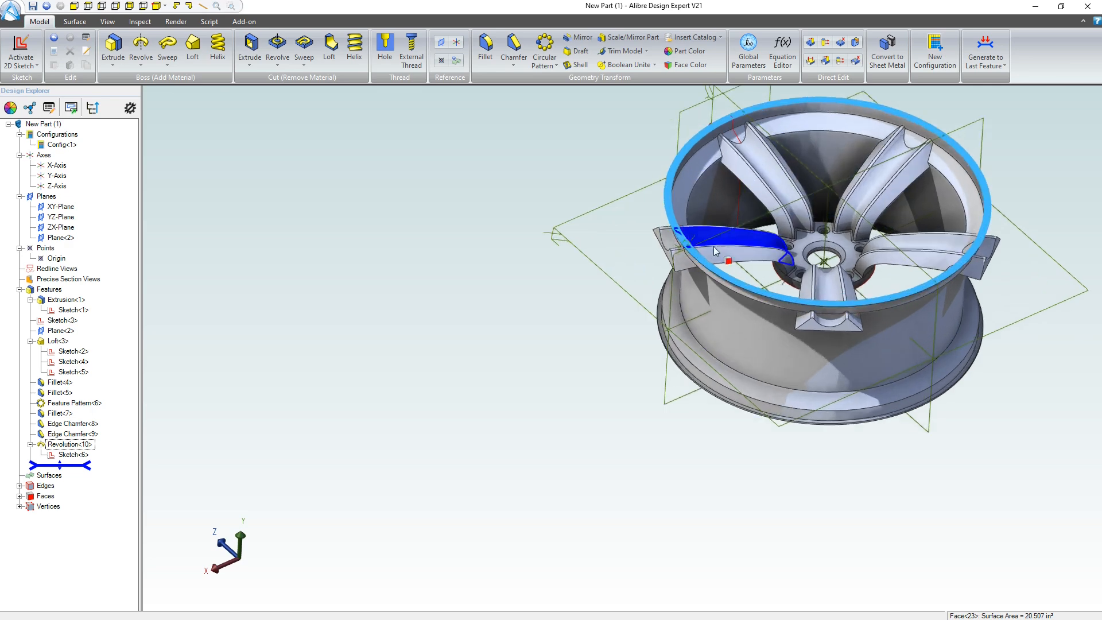
scroll(699, 254, down, 1)
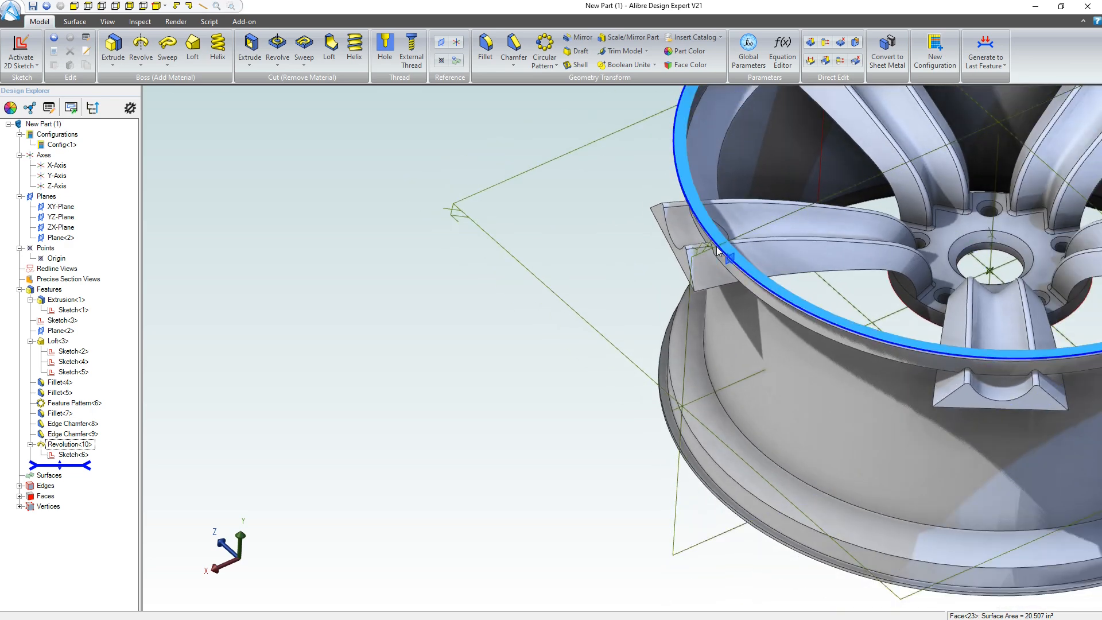
mouse_move(774, 278)
right_down()
mouse_move(749, 273)
mouse_move(750, 311)
mouse_move(722, 302)
mouse_move(767, 274)
right_up()
scroll(768, 274, down, 4)
scroll(806, 244, up, 4)
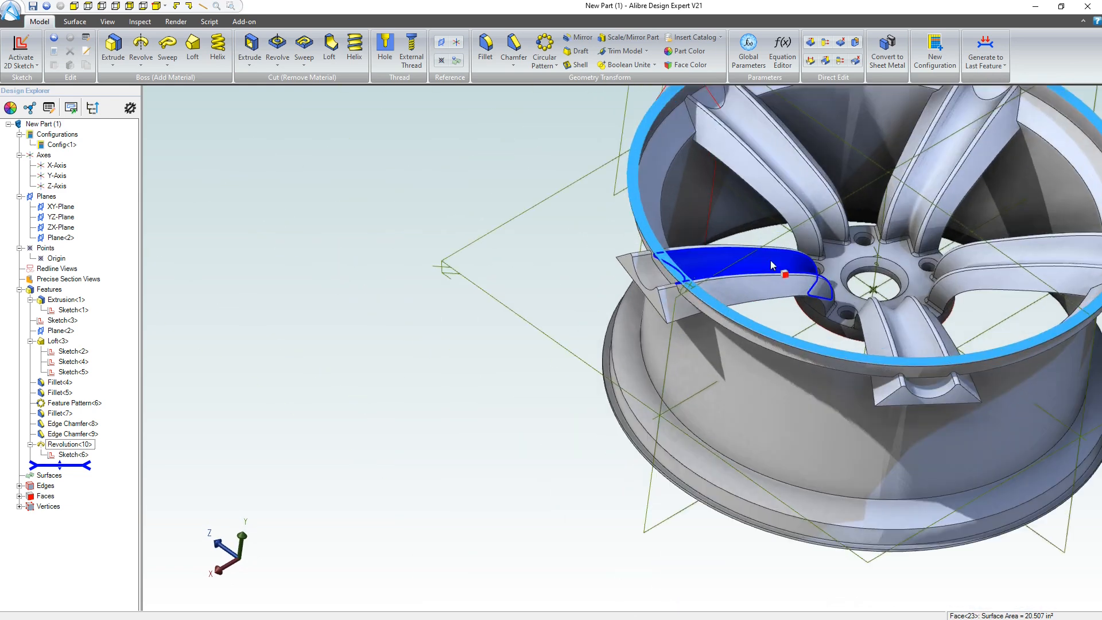
click(724, 275)
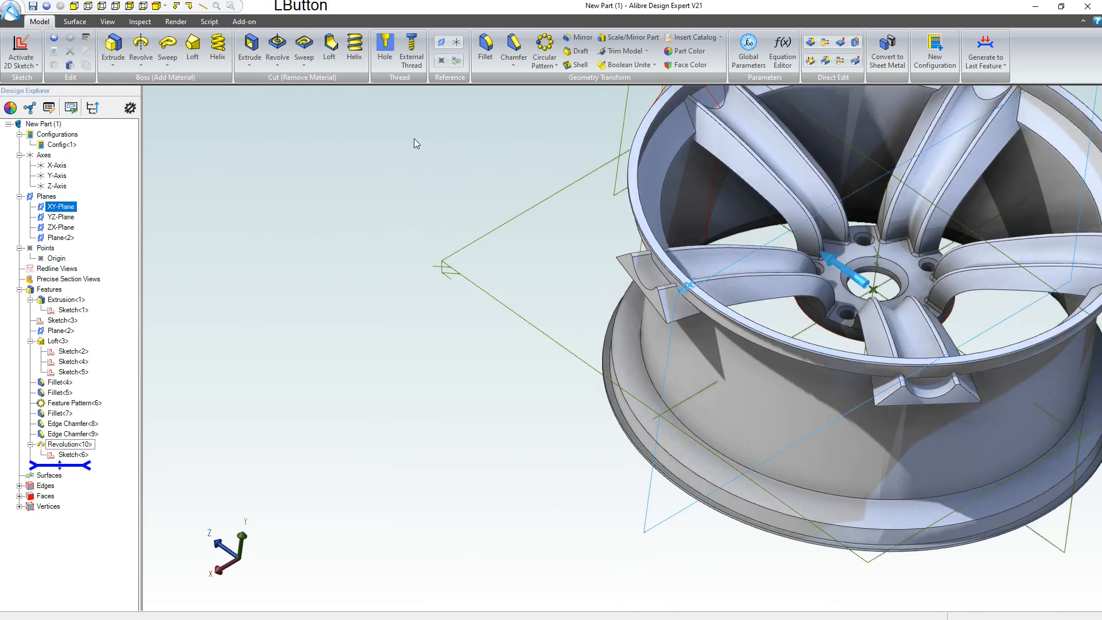
click(21, 51)
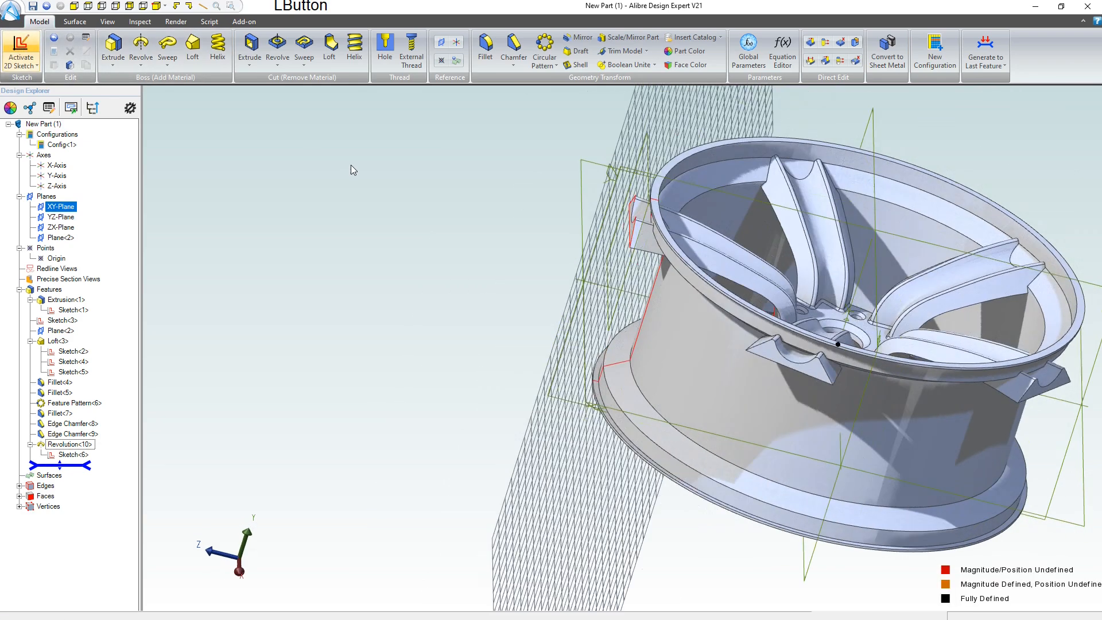
scroll(457, 224, down, 1)
scroll(313, 207, up, 2)
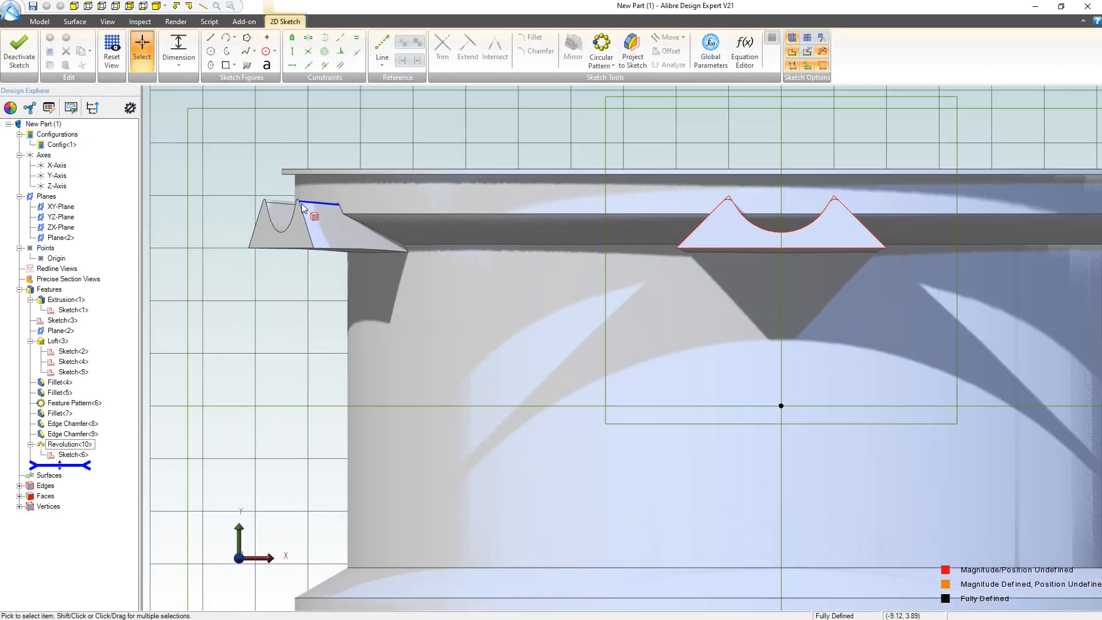
scroll(314, 209, down, 2)
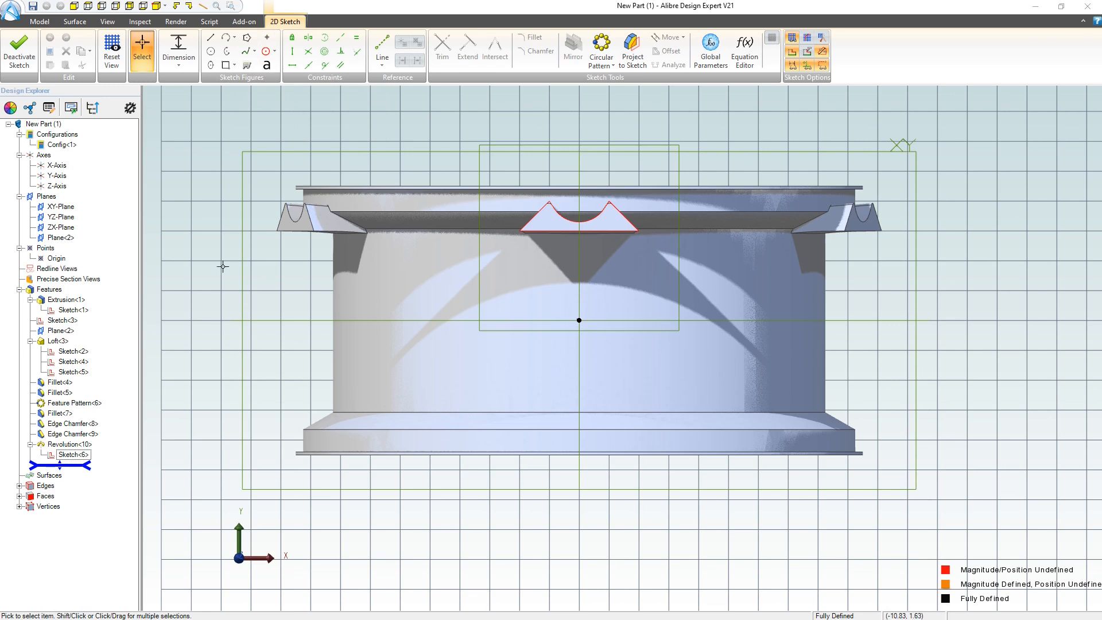
scroll(263, 280, up, 4)
scroll(293, 268, down, 4)
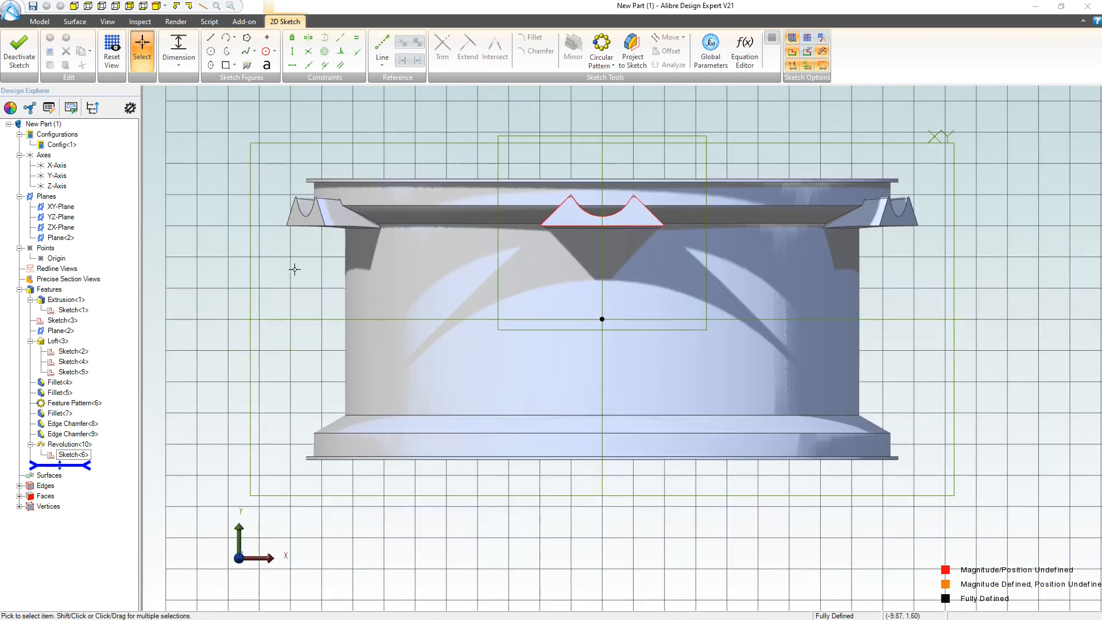
mouse_move(306, 289)
mouse_down()
mouse_move(310, 325)
mouse_move(306, 280)
mouse_up()
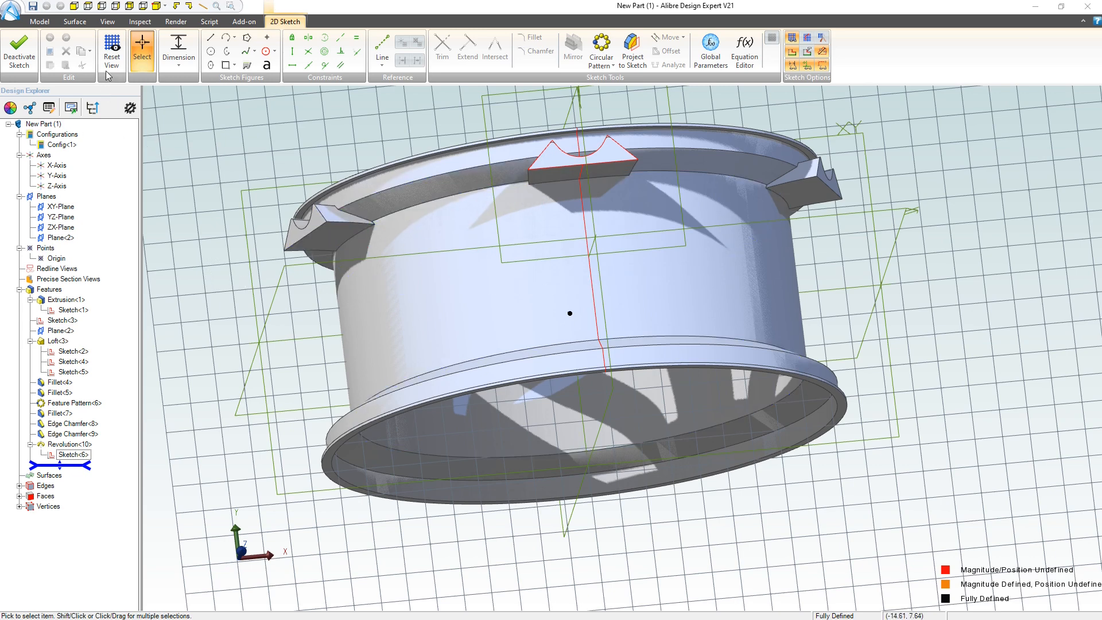
- Use Remove Face to delete the seven faces of the first spoke end protruding beyond the rim's outer wall
click(39, 22)
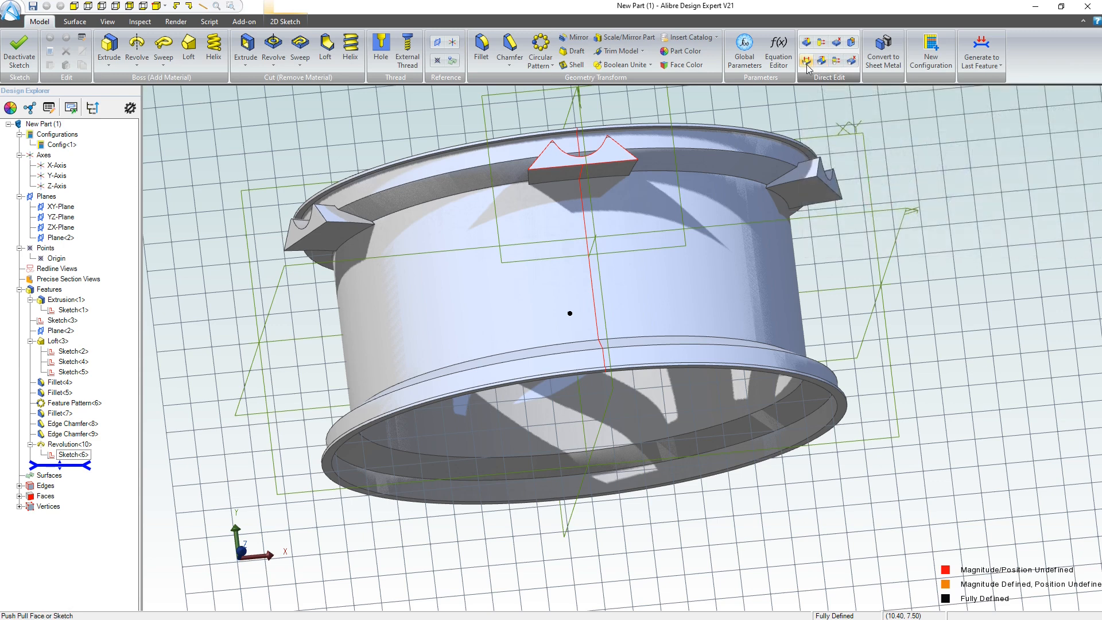
click(849, 57)
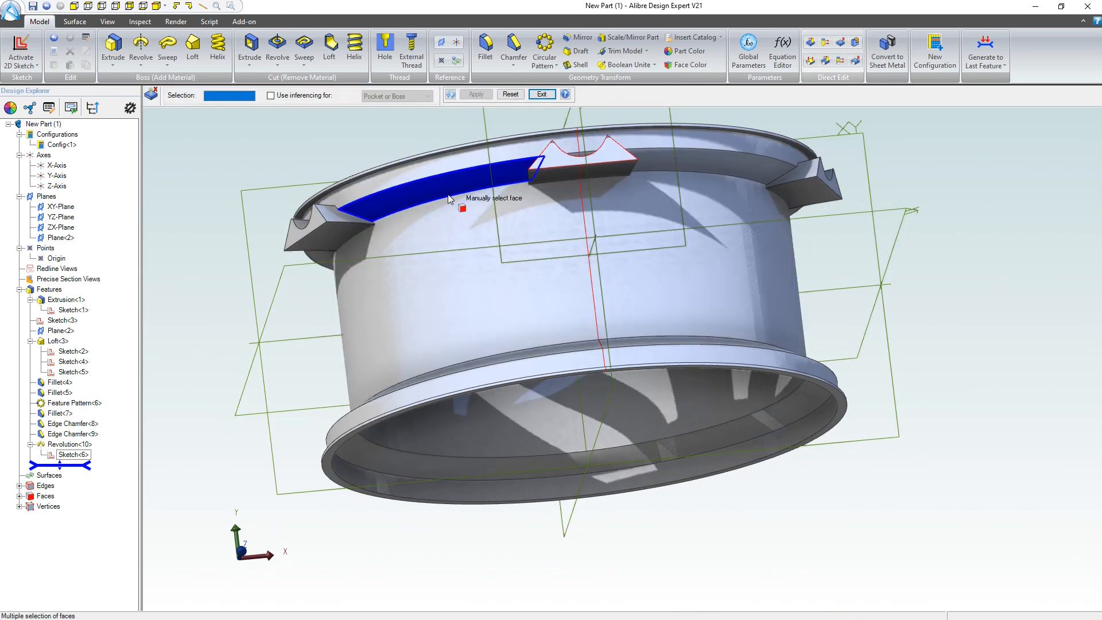
scroll(312, 214, up, 5)
click(399, 219)
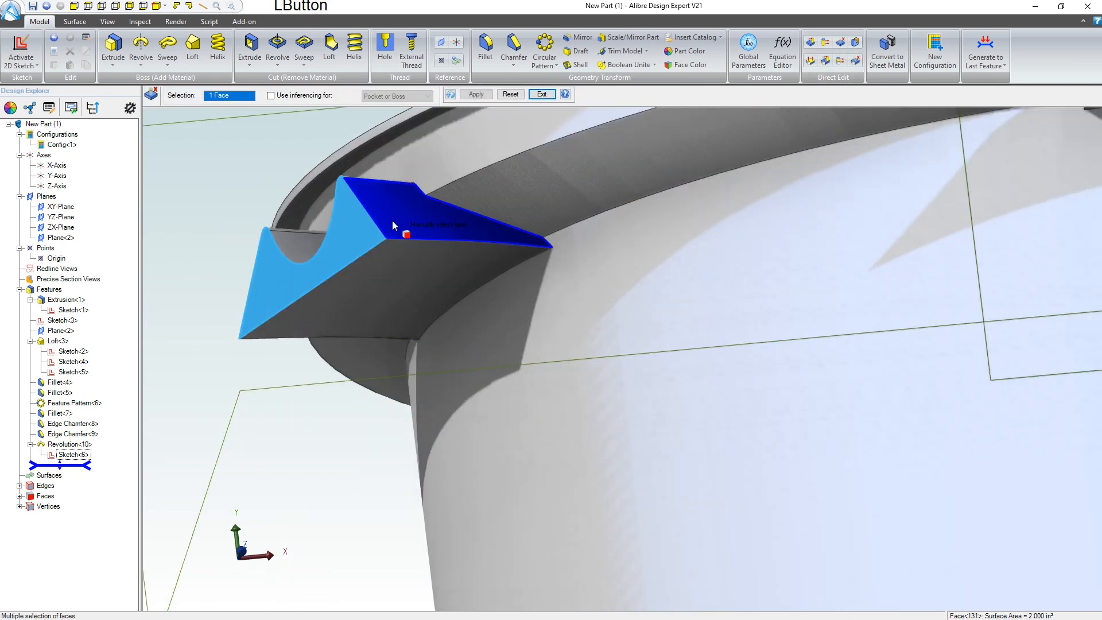
click(394, 264)
middle_drag(378, 297, 320, 283)
click(330, 294)
click(291, 222)
middle_drag(292, 227, 264, 129)
click(264, 129)
click(288, 171)
scroll(289, 171, down, 5)
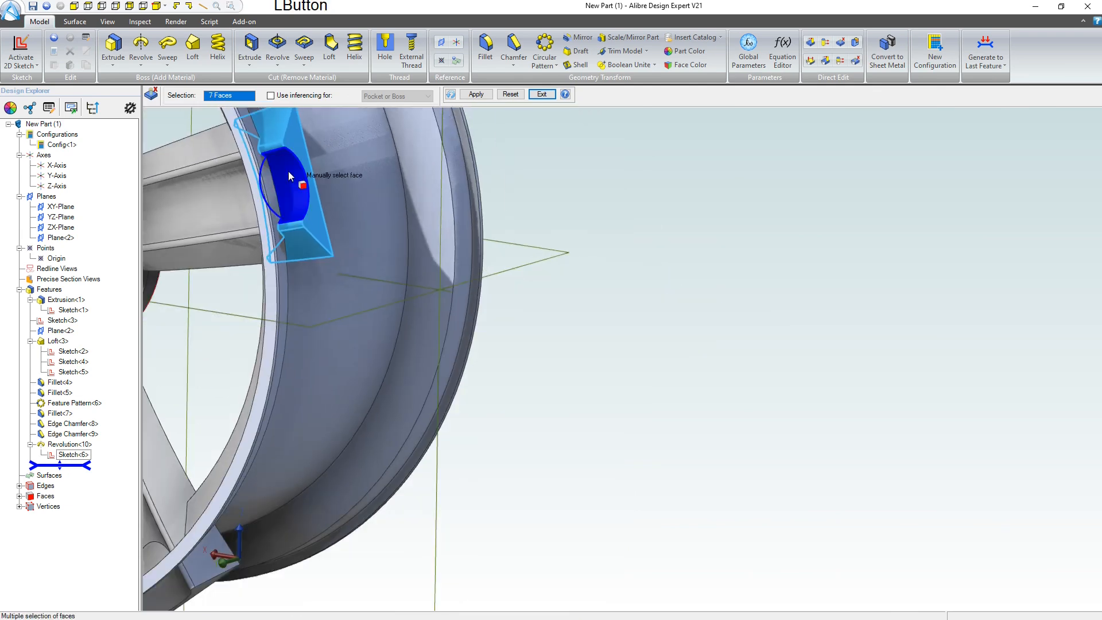
middle_drag(298, 239, 251, 215)
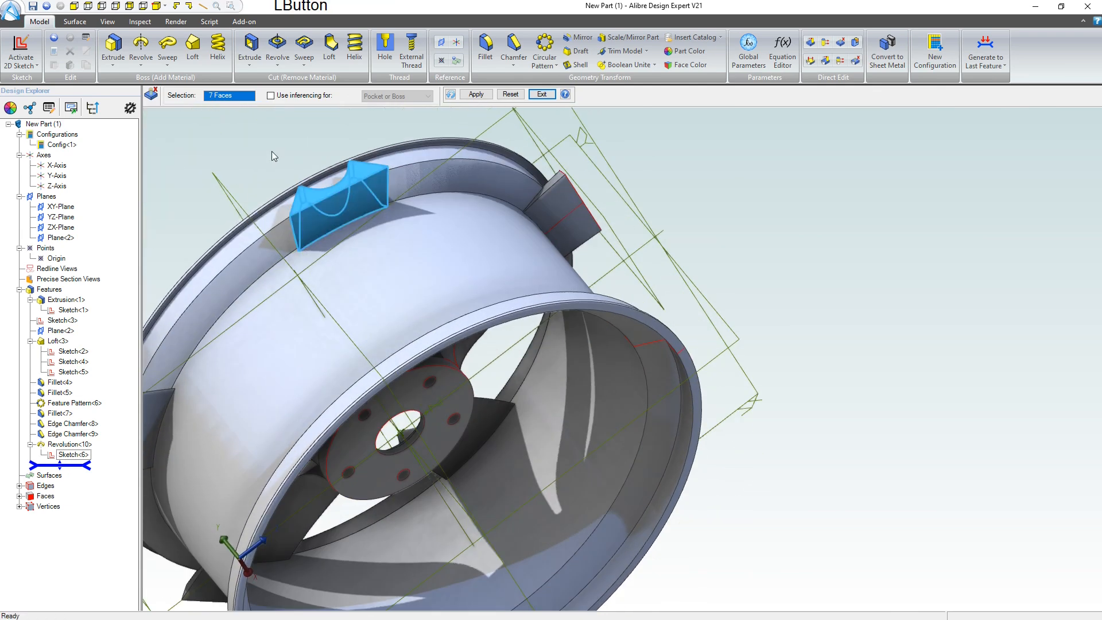
click(474, 94)
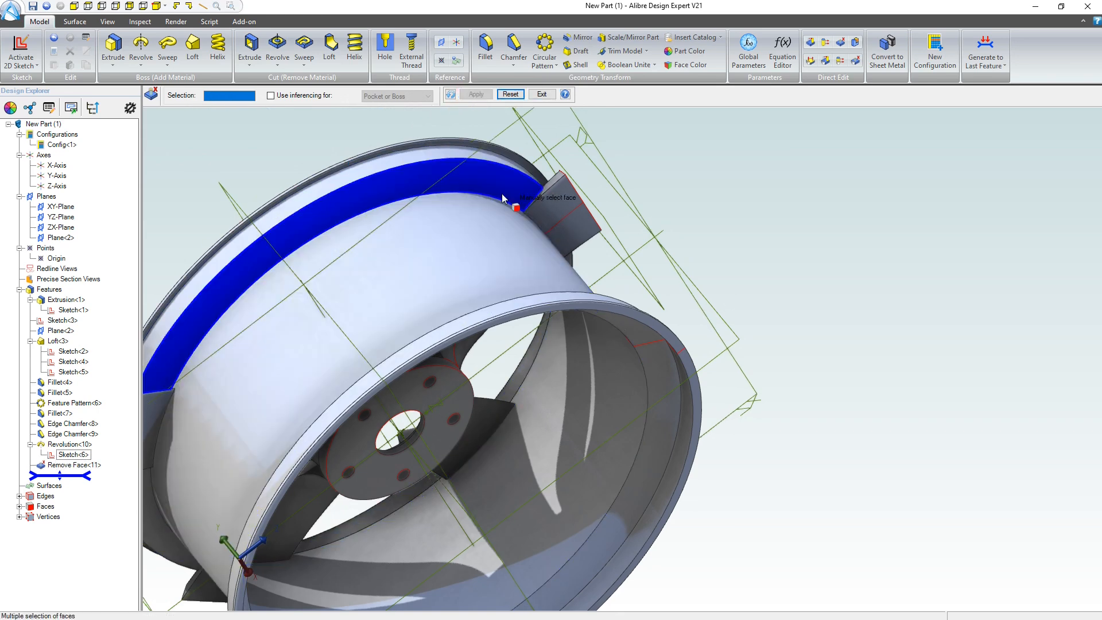
- Try to remove a second protruding spoke end with ten faces selected, including faces beyond the seven on its outer stub
scroll(555, 201, up, 2)
click(554, 198)
middle_drag(545, 192, 542, 202)
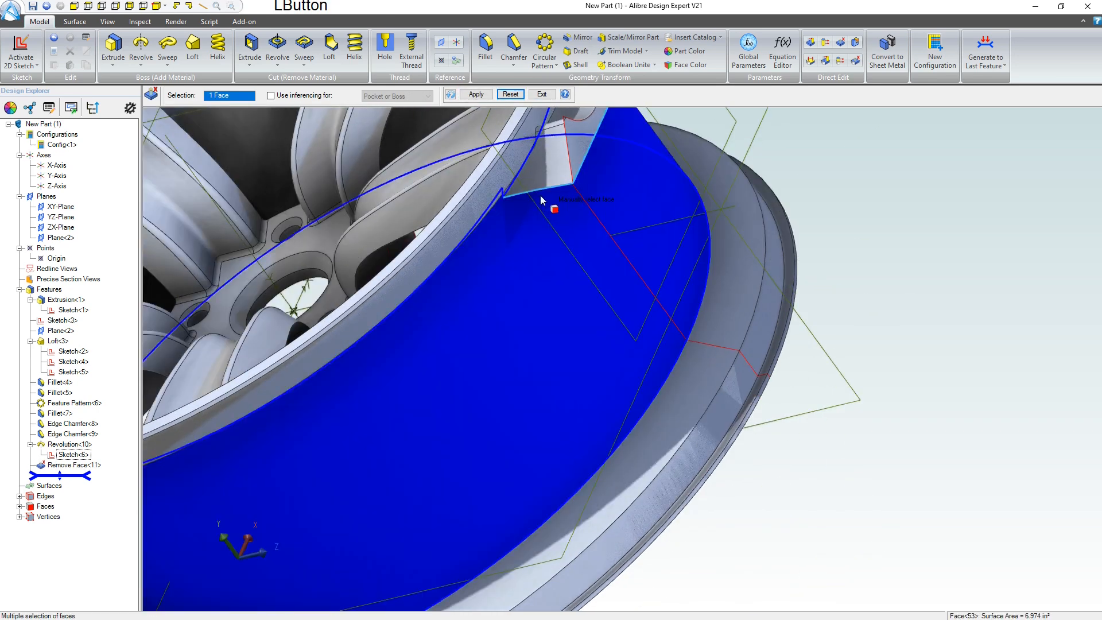
click(551, 173)
click(567, 148)
scroll(559, 172, down, 3)
scroll(565, 149, up, 5)
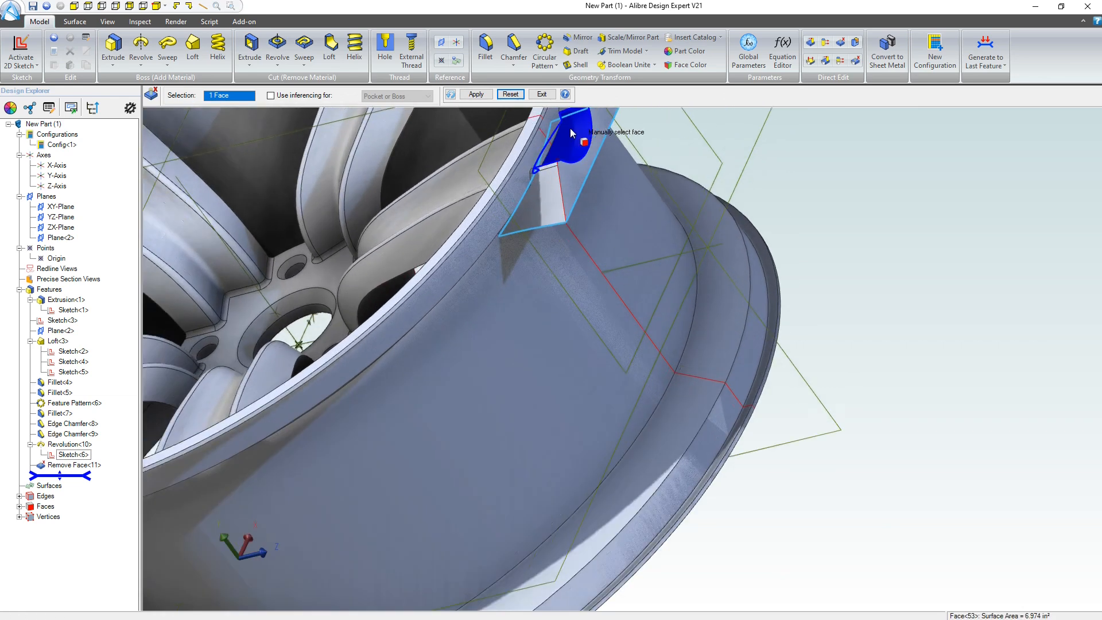
click(520, 250)
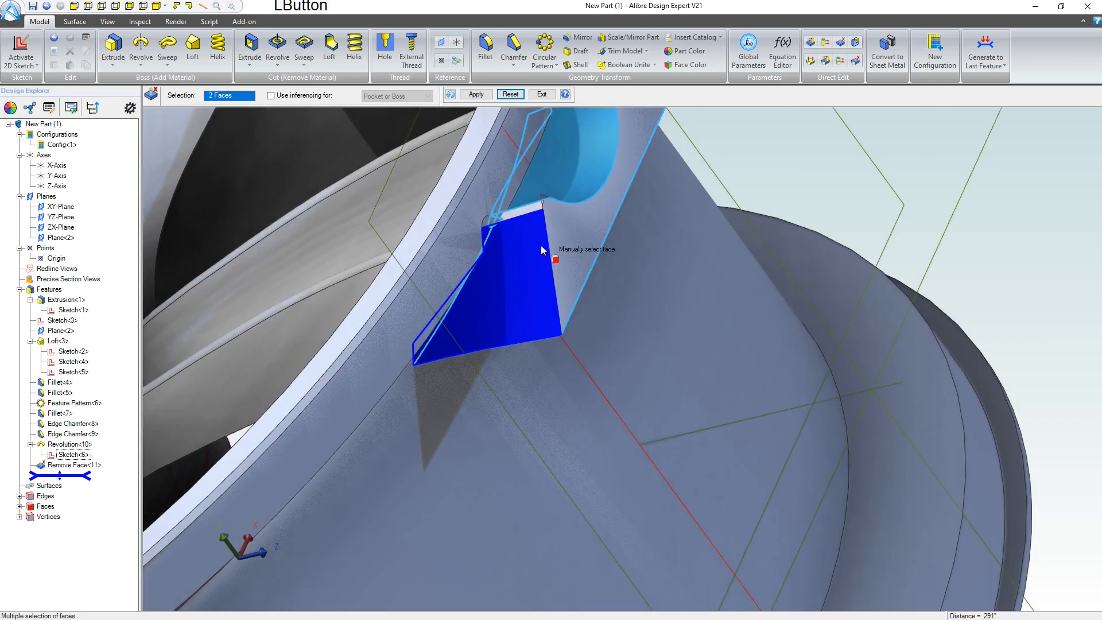
click(523, 214)
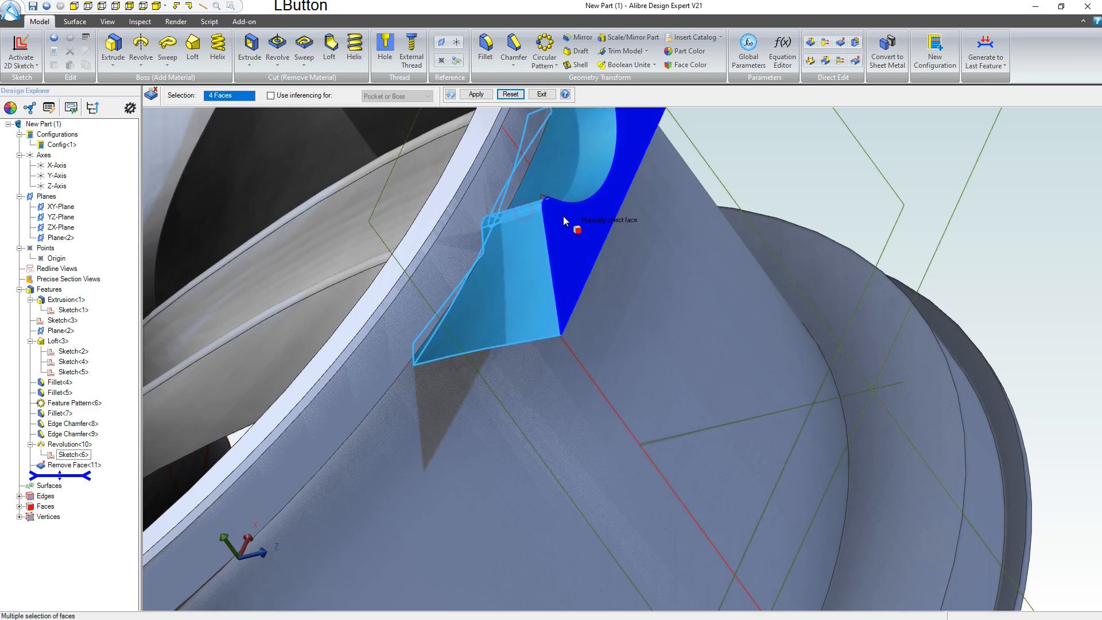
scroll(553, 227, down, 5)
scroll(569, 136, up, 5)
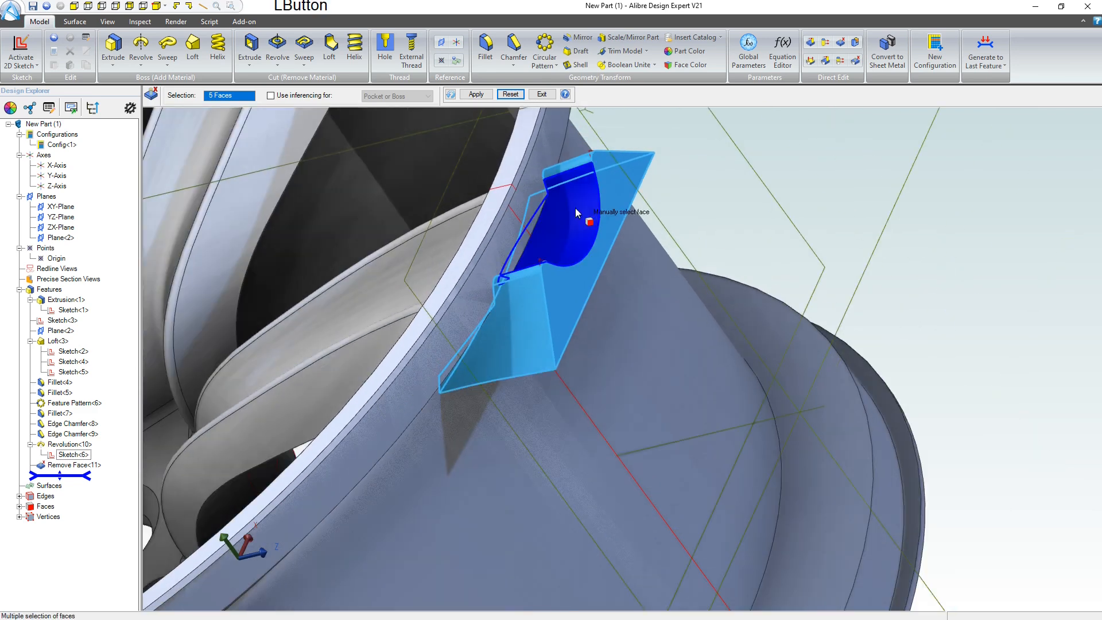
drag(575, 207, 576, 233)
click(578, 161)
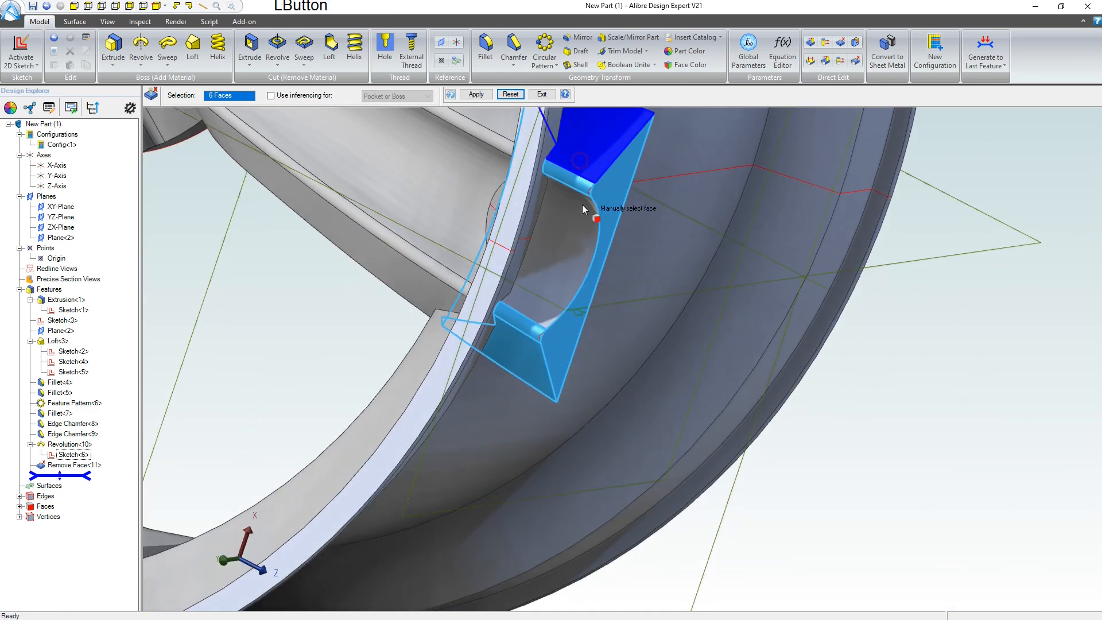
click(579, 216)
scroll(548, 277, down, 5)
drag(502, 289, 467, 282)
scroll(472, 273, down, 5)
scroll(501, 172, up, 8)
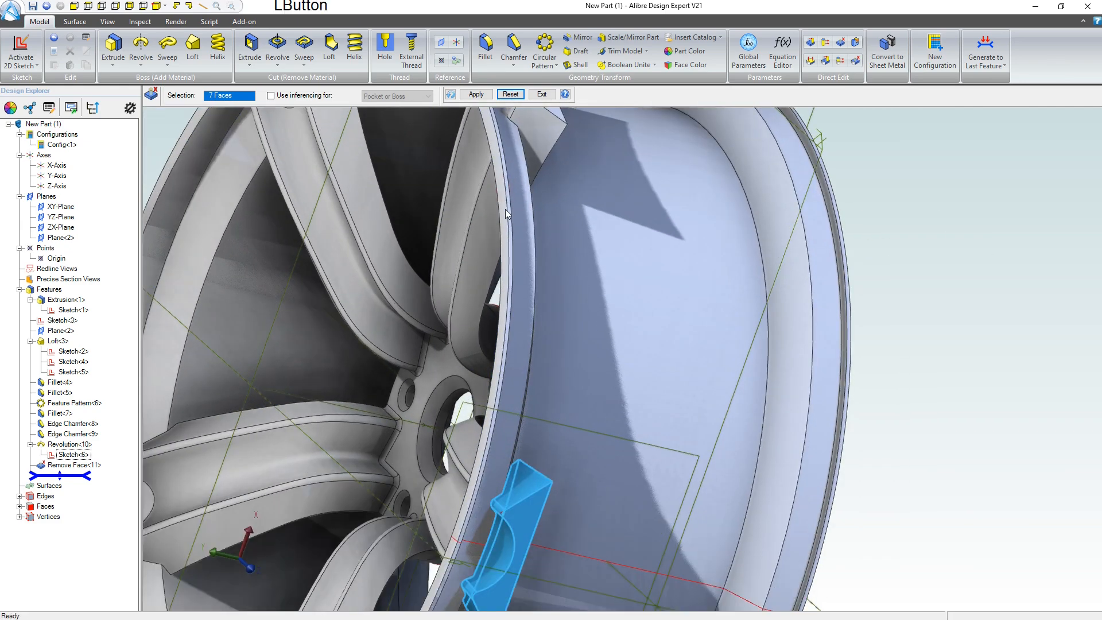
right_click(490, 239)
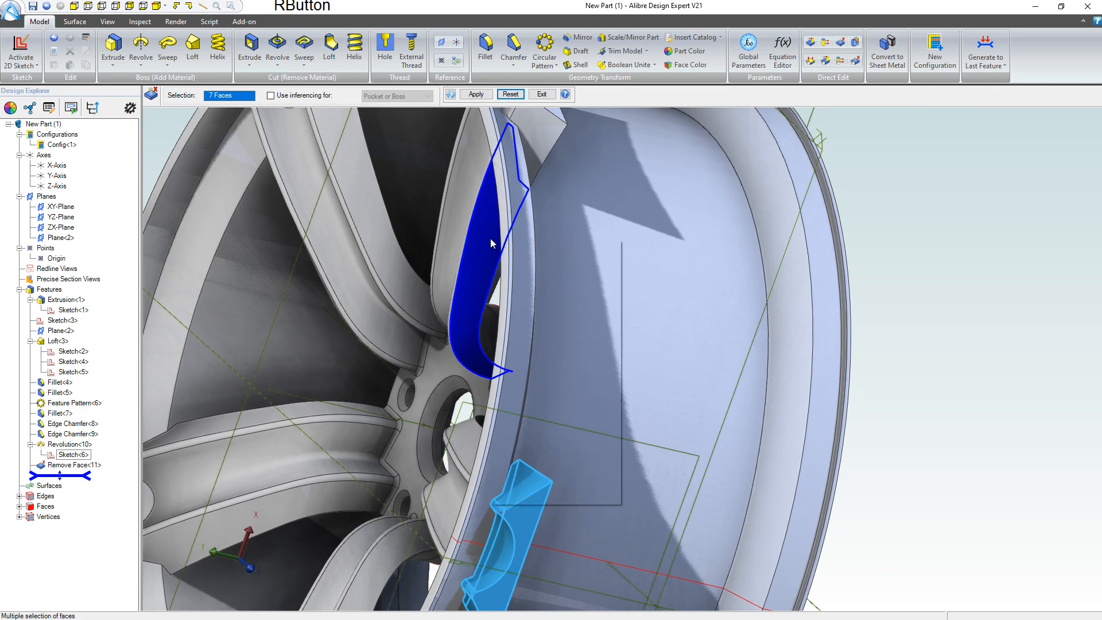
click(445, 219)
scroll(416, 198, down, 5)
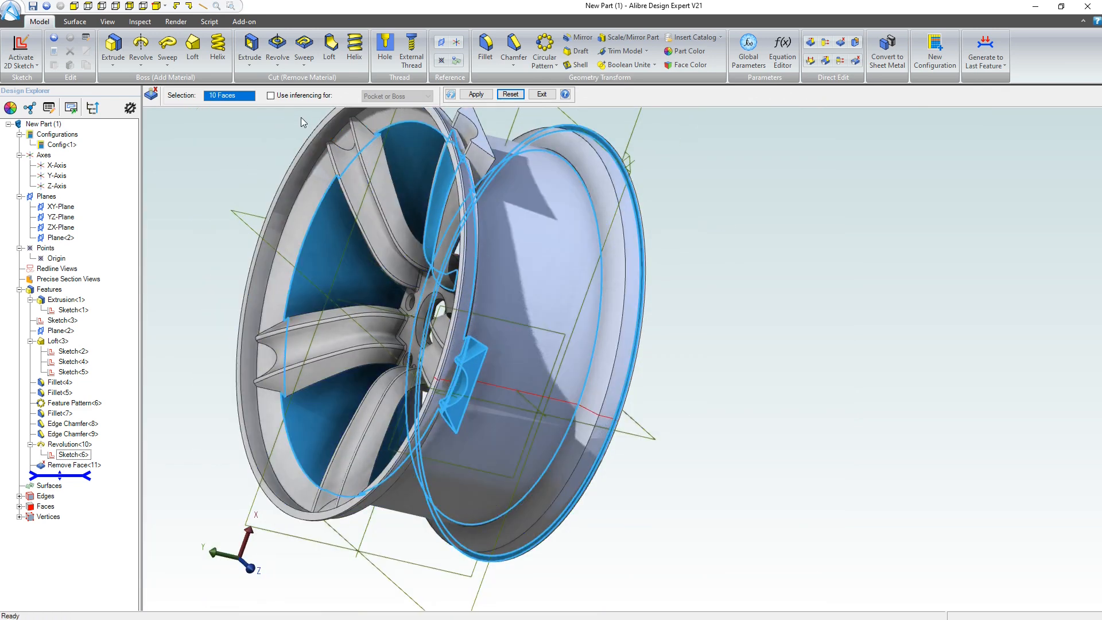
click(476, 94)
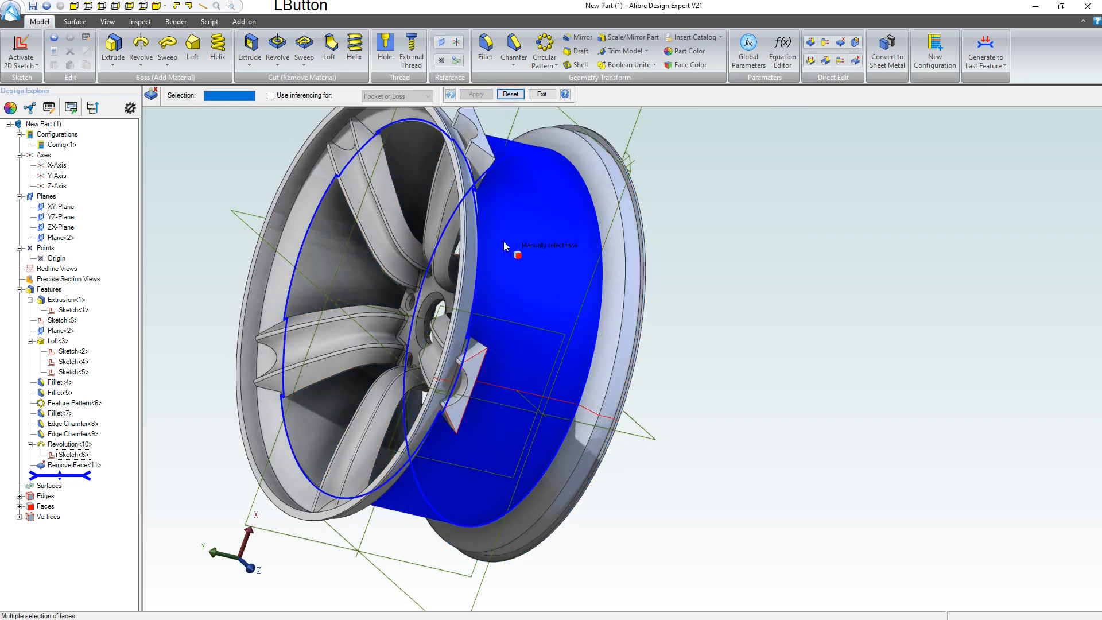
- Remove only the seven faces of the second spoke end protruding beyond the rim's outer wall
click(472, 348)
scroll(472, 355, up, 6)
click(420, 382)
click(435, 396)
click(428, 428)
scroll(466, 366, down, 4)
middle_drag(453, 422, 472, 396)
scroll(415, 451, up, 3)
scroll(412, 449, up, 3)
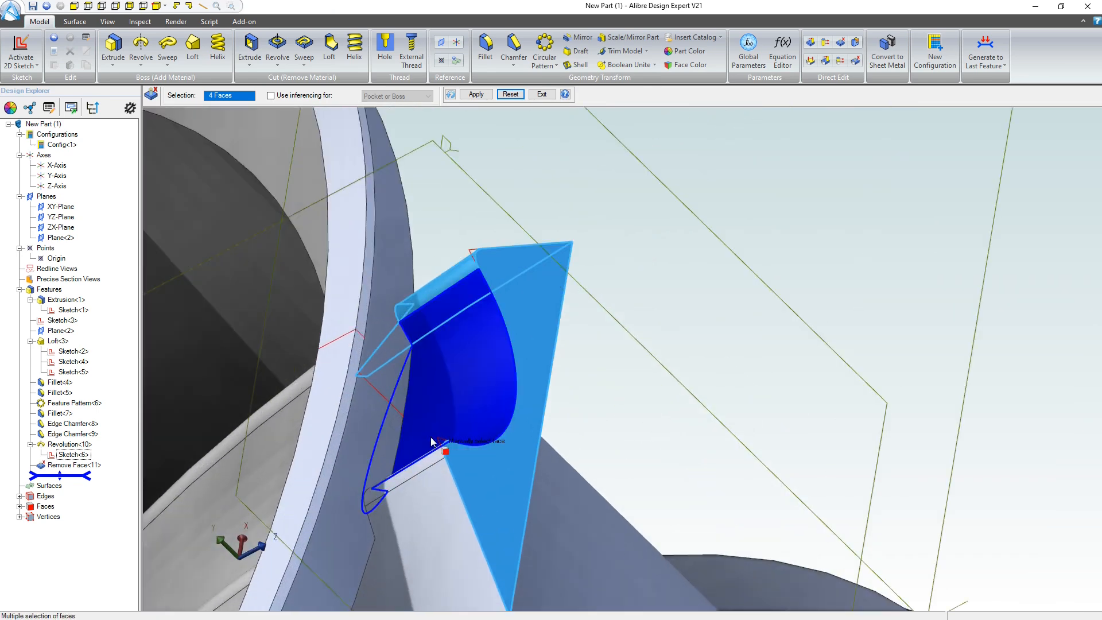
click(432, 453)
click(435, 501)
scroll(501, 461, down, 3)
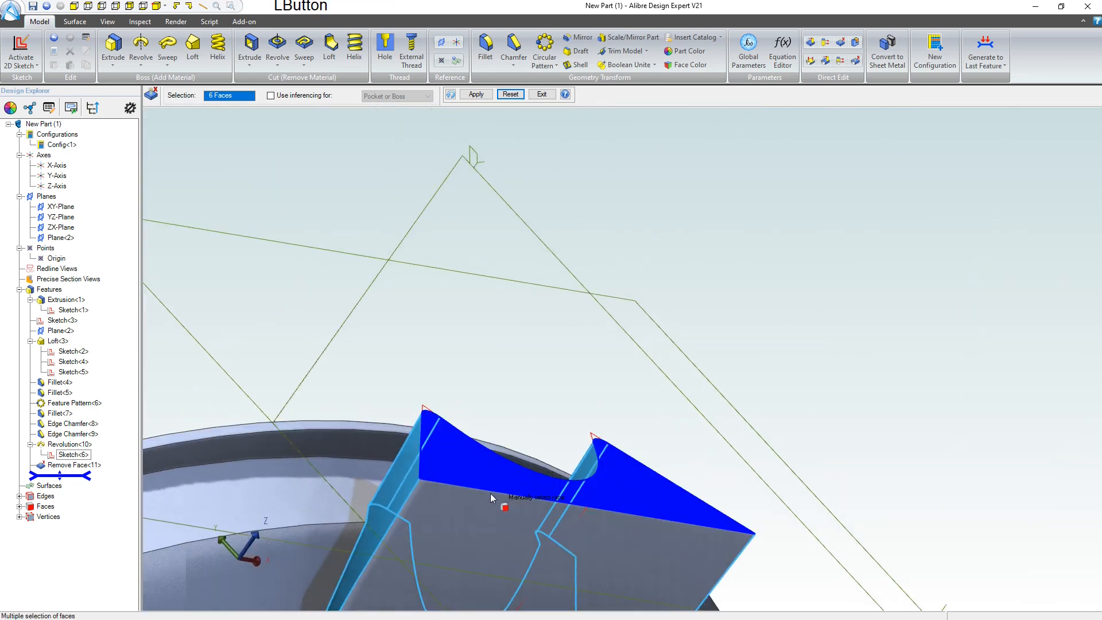
click(494, 487)
middle_drag(497, 485, 413, 199)
scroll(597, 471, up, 3)
scroll(597, 471, down, 3)
click(480, 98)
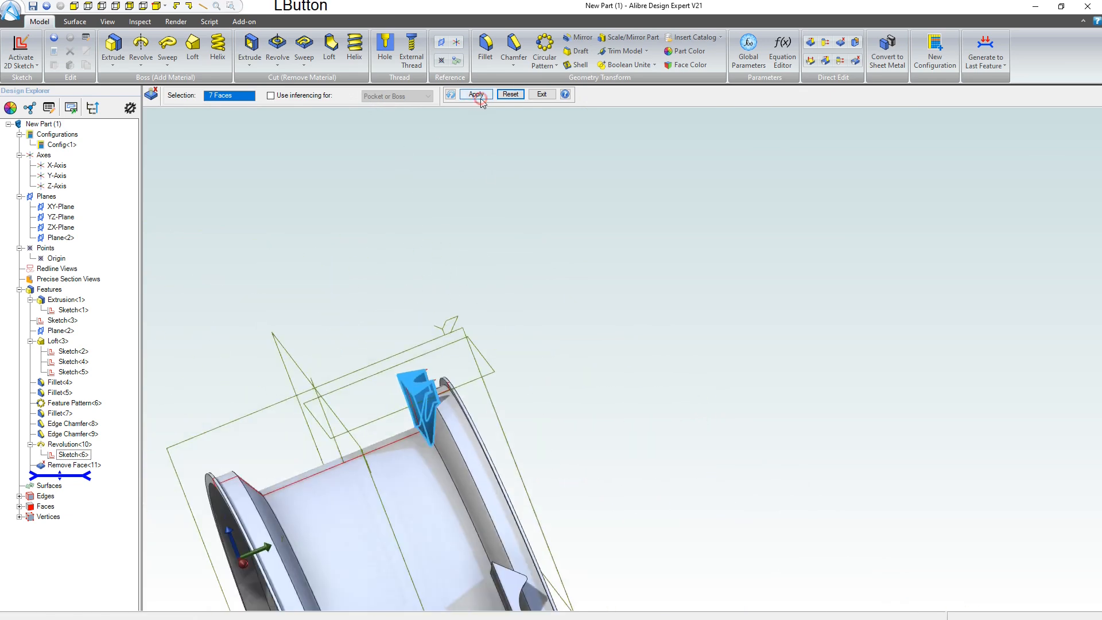
- Remove the seven faces of the third spoke end that sticks out past the rim's outer wall
scroll(479, 299, down, 3)
scroll(495, 453, up, 3)
scroll(492, 463, up, 4)
middle_drag(446, 462, 508, 388)
click(485, 457)
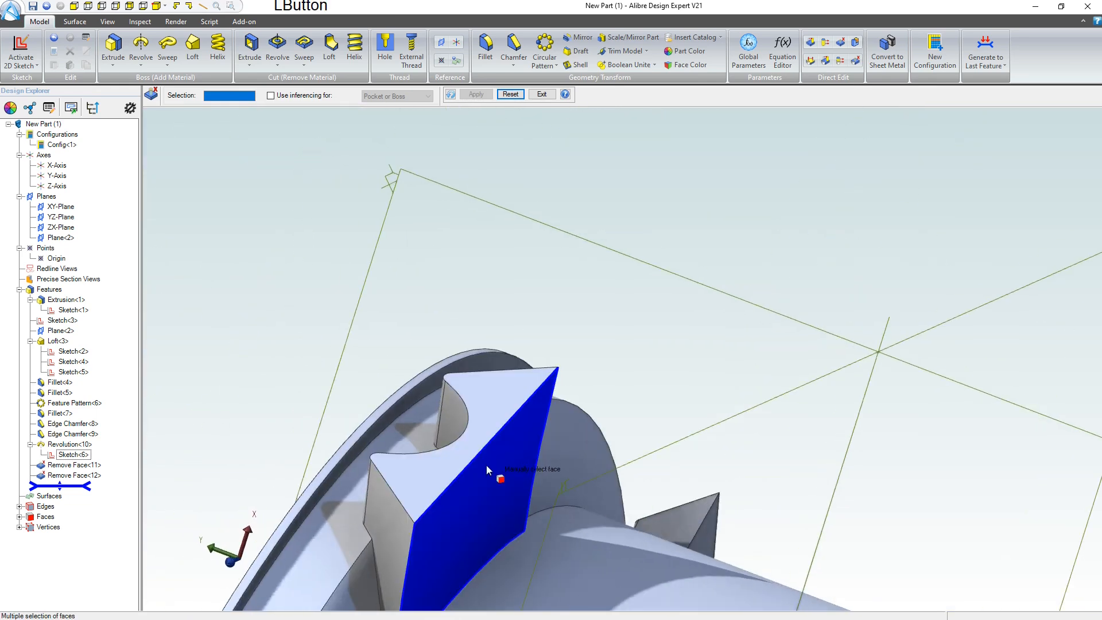
click(436, 474)
click(370, 508)
click(446, 432)
right_drag(455, 446, 476, 467)
click(483, 470)
click(330, 421)
click(304, 415)
right_drag(418, 443, 352, 437)
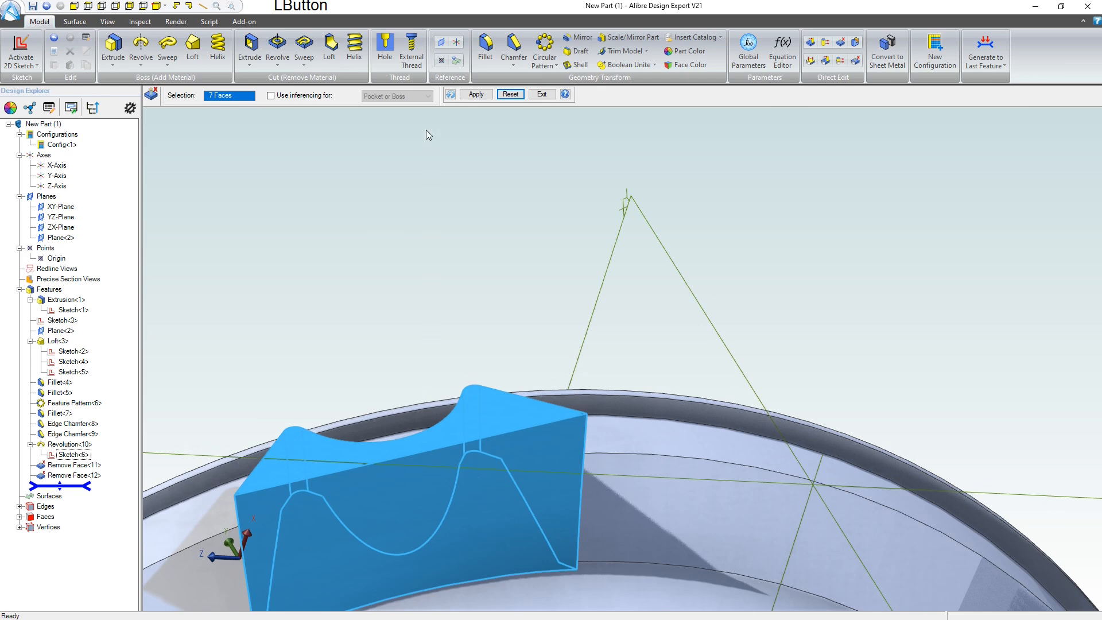
click(473, 95)
- Try to remove the fourth protruding spoke end with only six of its faces selected
scroll(510, 297, down, 5)
right_drag(607, 415, 563, 415)
scroll(573, 412, up, 6)
click(572, 411)
click(611, 409)
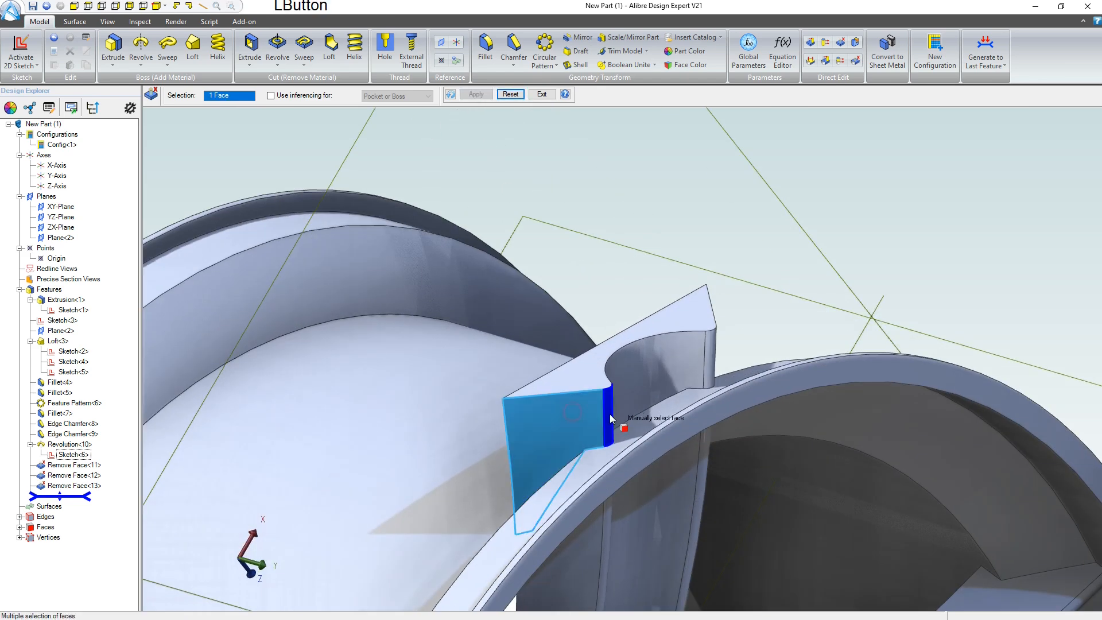
click(690, 364)
click(712, 348)
click(705, 323)
right_drag(618, 390, 659, 388)
click(659, 388)
scroll(593, 421, down, 4)
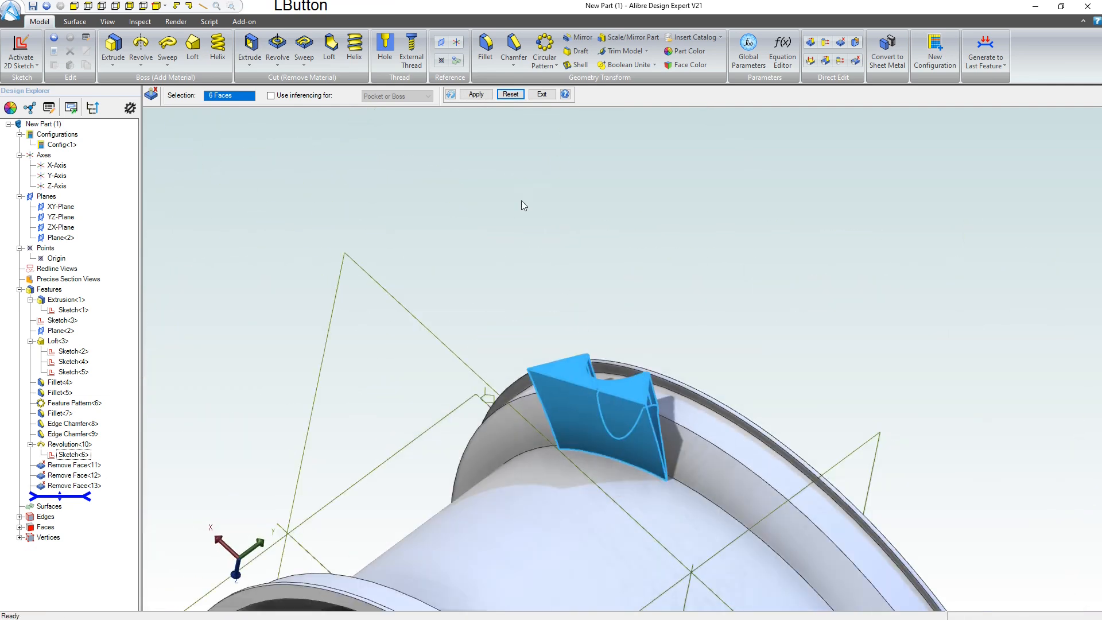
click(482, 94)
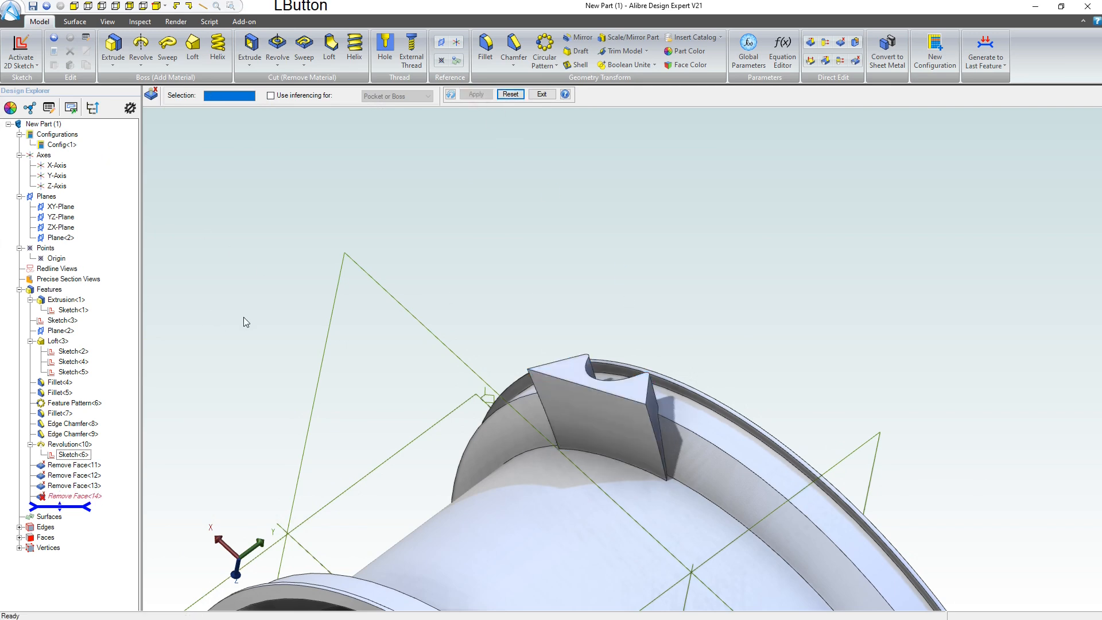
- Remove the fourth protruding spoke end using all seven of its faces, including the curved groove face
click(611, 422)
scroll(611, 422, up, 3)
click(641, 384)
click(695, 414)
right_drag(695, 414, 676, 391)
click(705, 374)
click(779, 327)
click(854, 281)
click(895, 274)
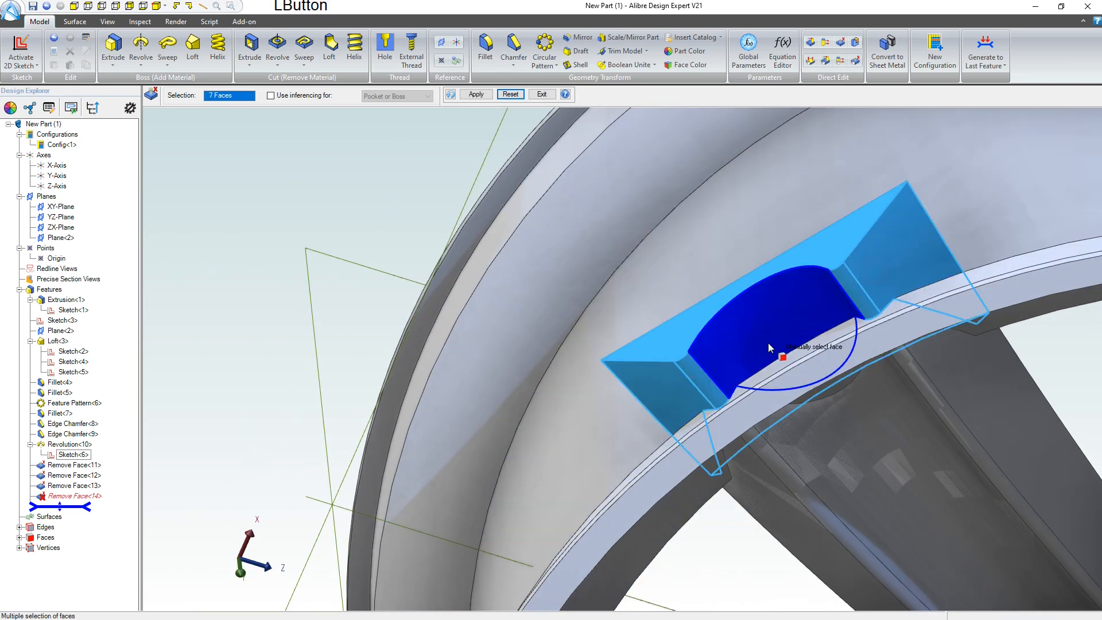
click(489, 97)
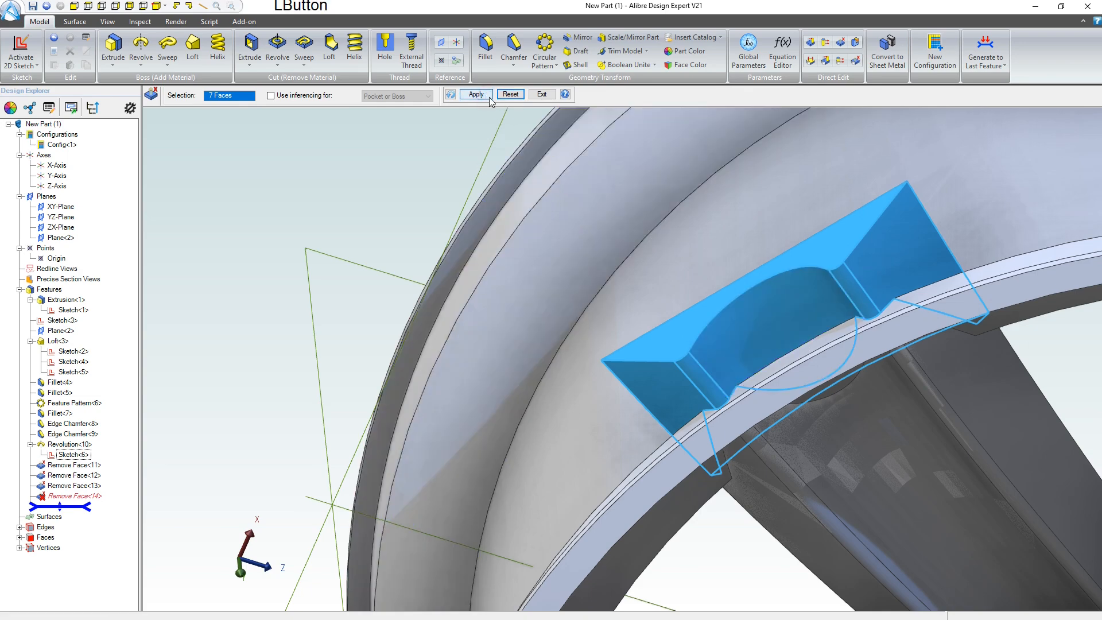
scroll(594, 210, down, 3)
drag(641, 366, 694, 288)
scroll(694, 289, down, 3)
scroll(824, 400, down, 2)
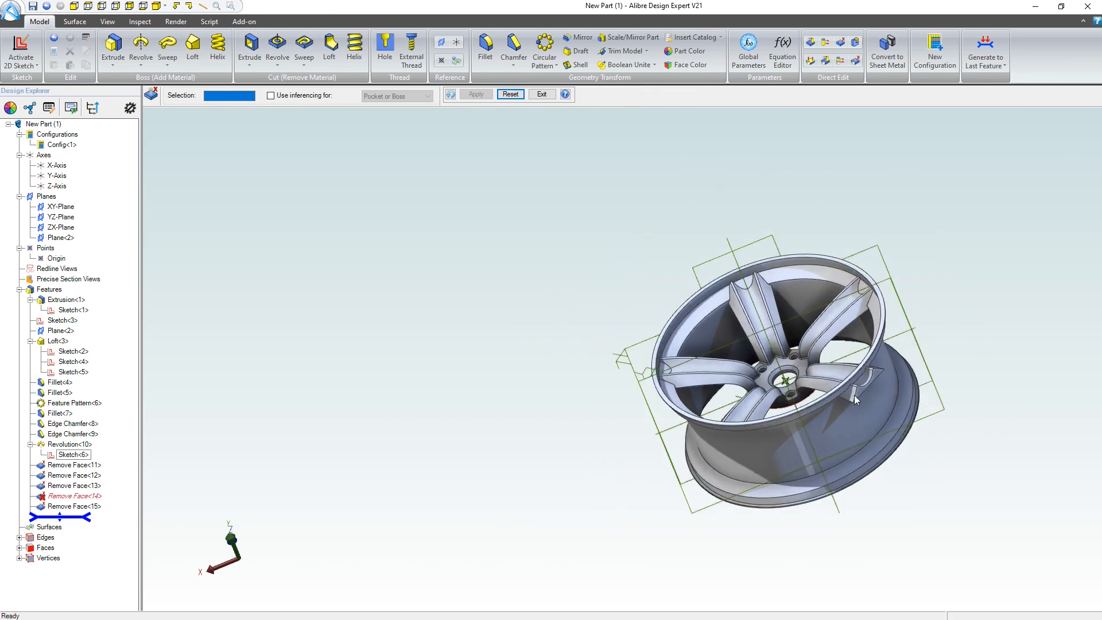
- Remove the seven faces of the last spoke end protruding beyond the rim's outer wall, including the curved groove and back faces
scroll(873, 408, up, 5)
click(870, 415)
right_click(853, 408)
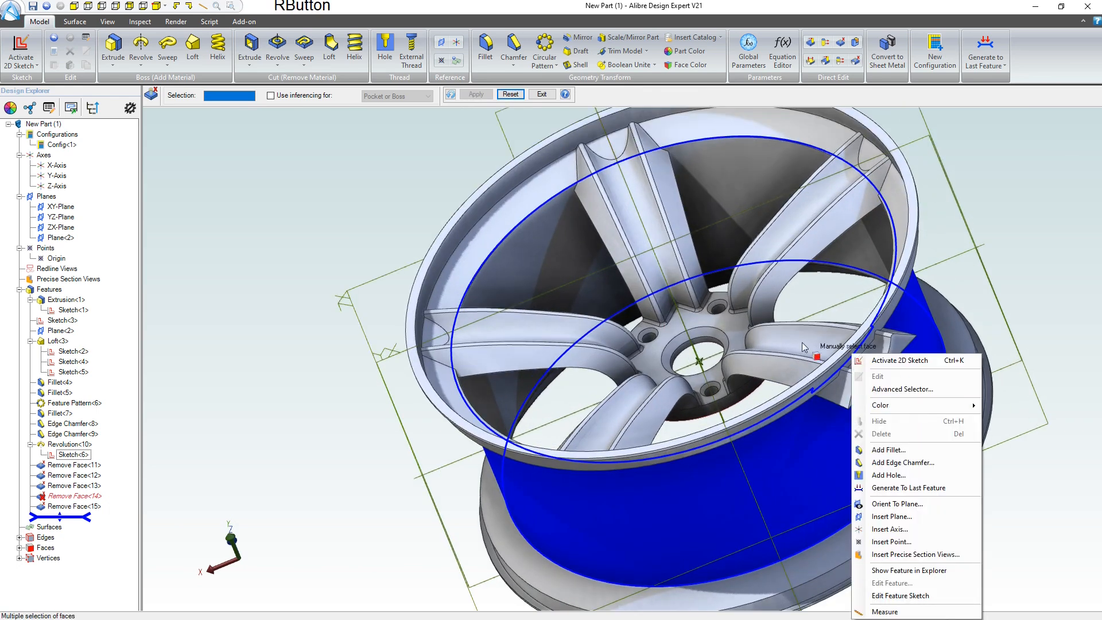
scroll(780, 326, down, 4)
click(926, 296)
scroll(883, 394, down, 1)
scroll(882, 392, up, 5)
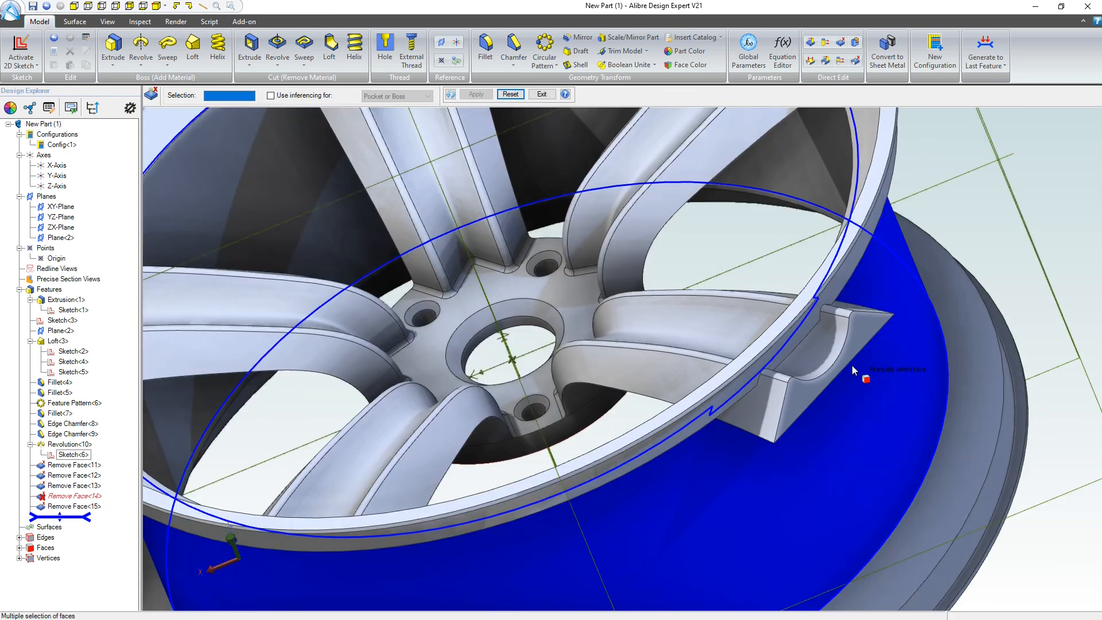
click(821, 353)
click(854, 309)
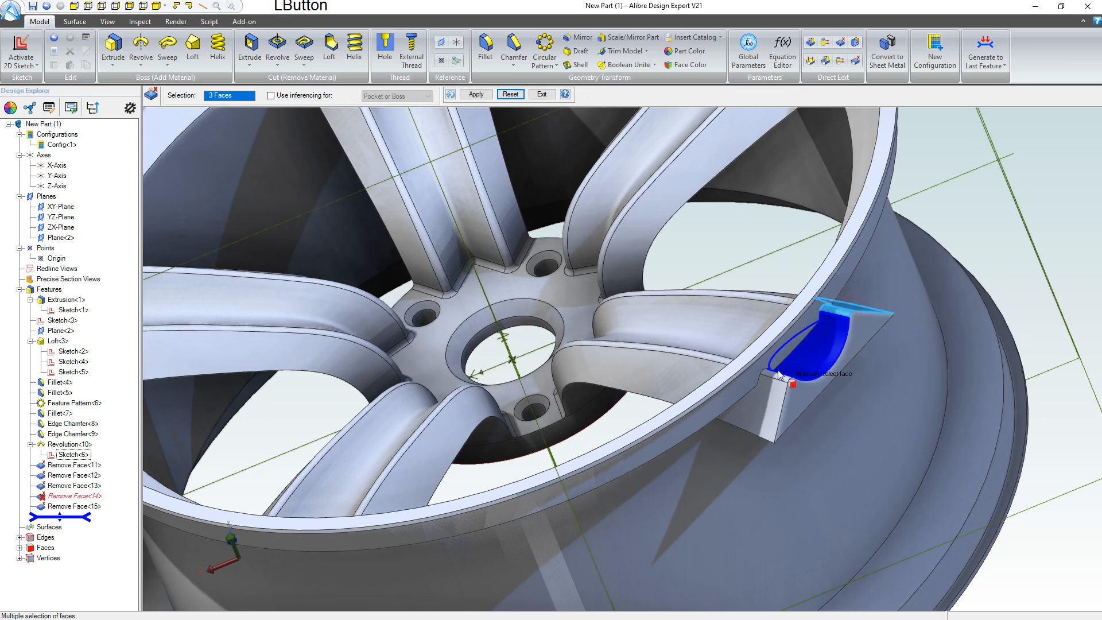
click(779, 386)
click(799, 396)
middle_drag(861, 438, 783, 296)
click(784, 295)
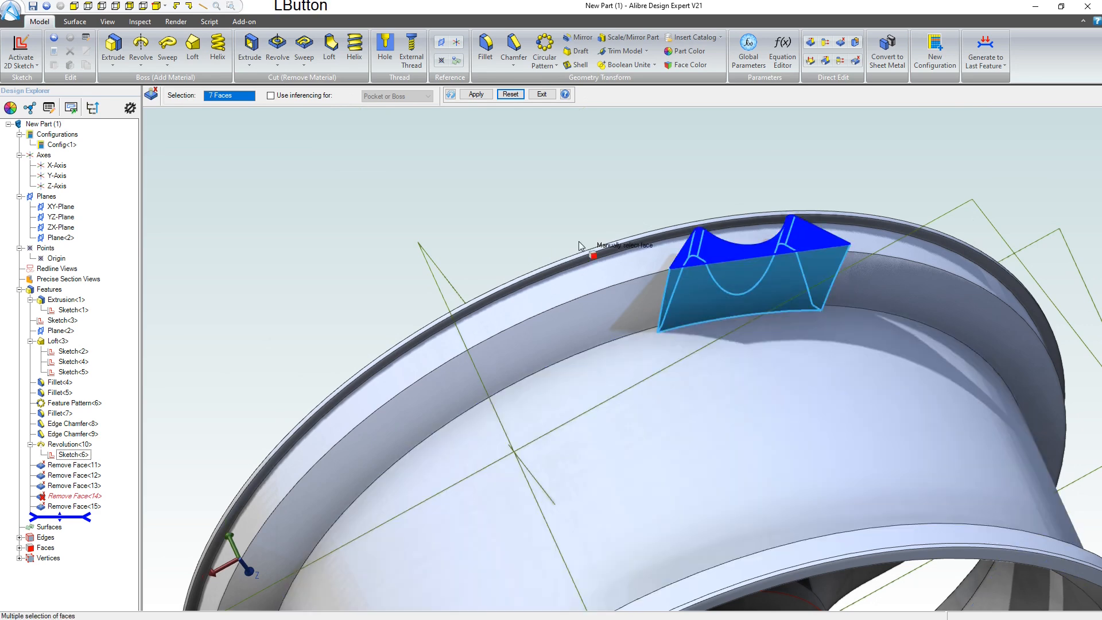
click(488, 95)
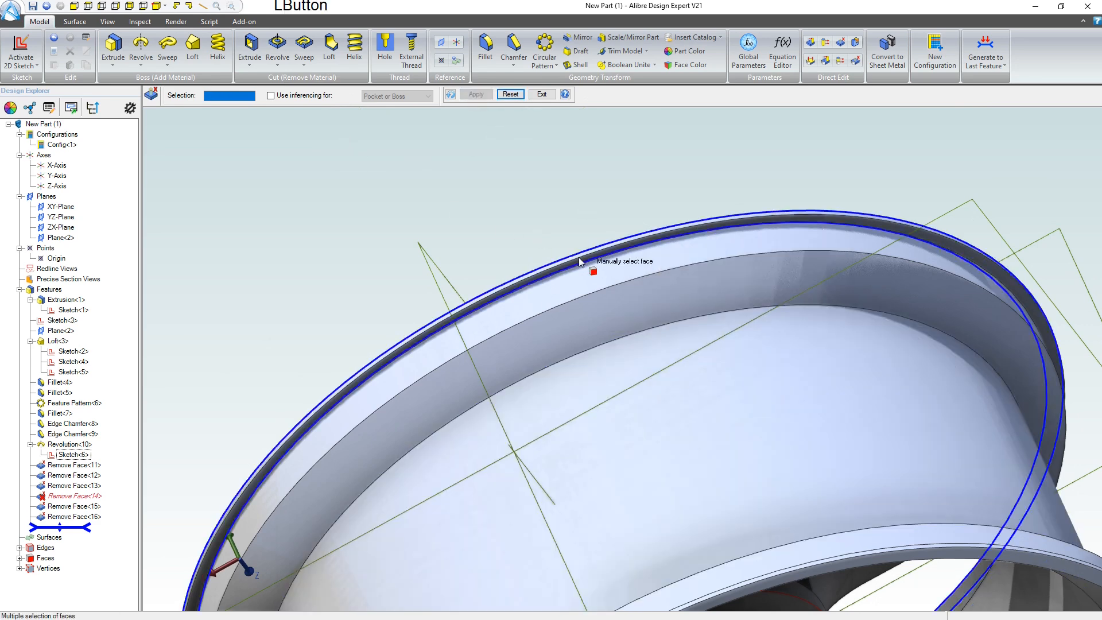
- Try to remove the thin outer face of the rim's front lip, and leave the Remove Face command
scroll(578, 257, down, 2)
click(579, 257)
middle_drag(559, 251, 610, 260)
scroll(611, 250, down, 2)
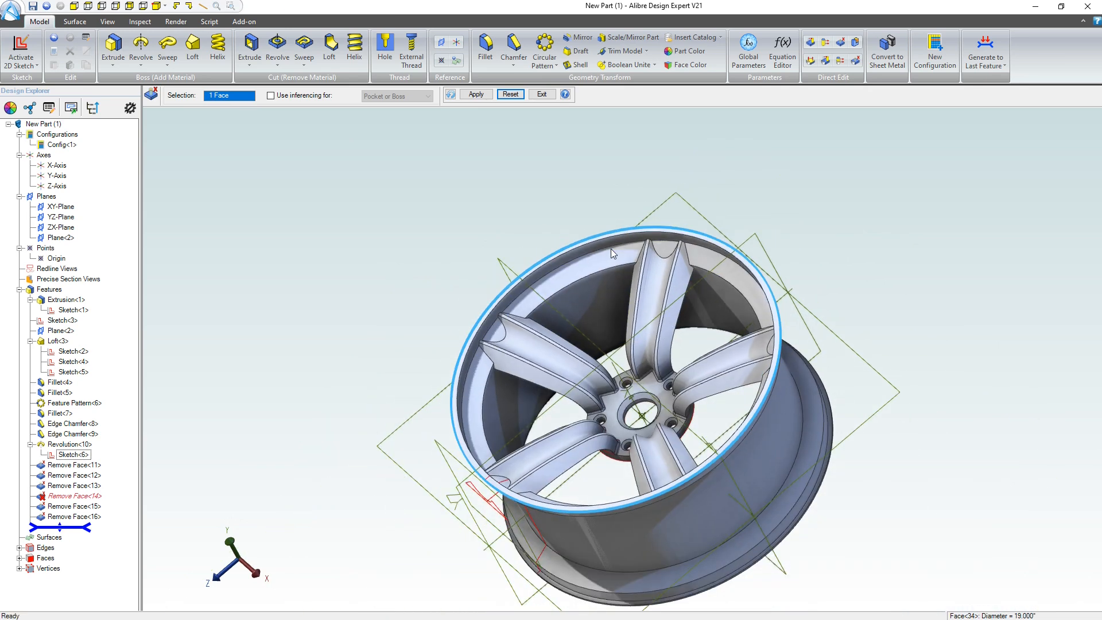
scroll(612, 272, up, 5)
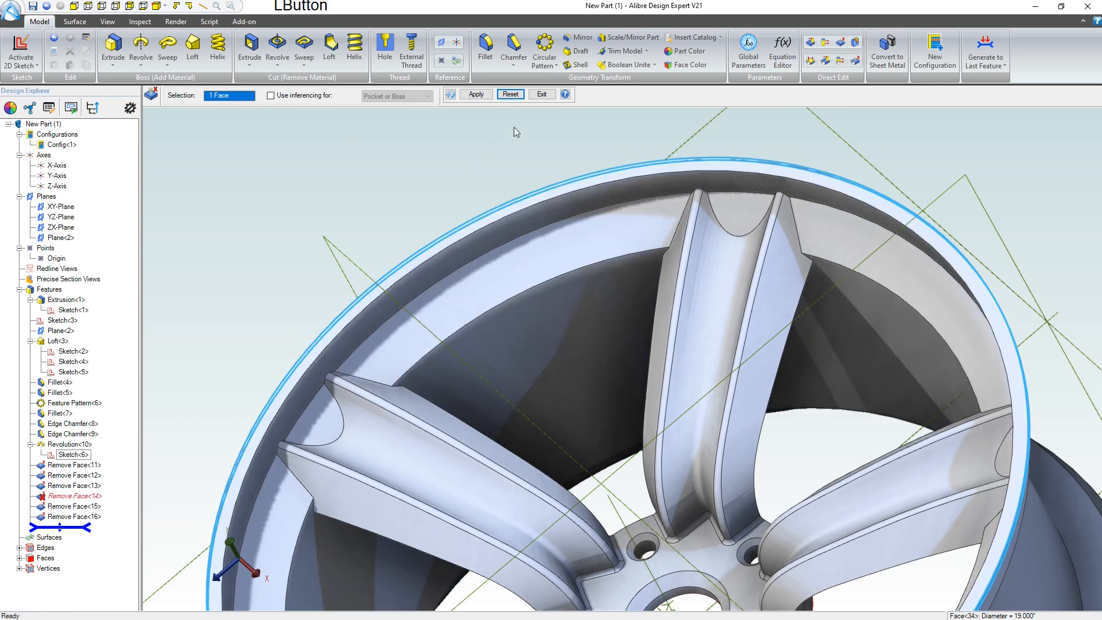
click(543, 98)
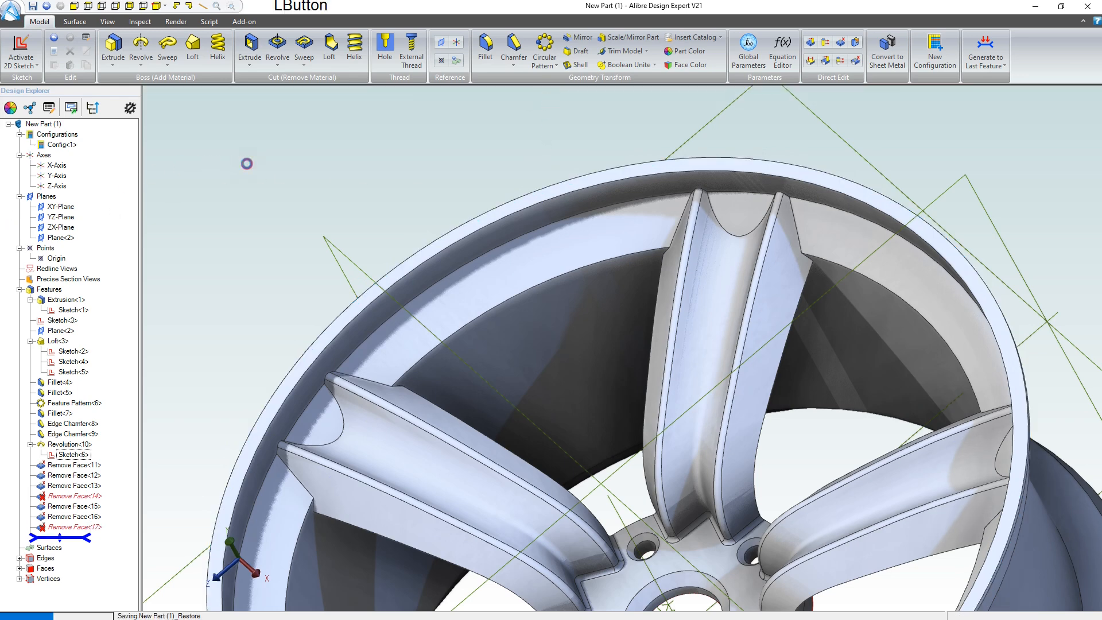
- Examine the trimmed wheel from several angles, especially where the spokes meet the rim
scroll(386, 195, down, 4)
right_drag(392, 236, 491, 241)
scroll(456, 188, up, 10)
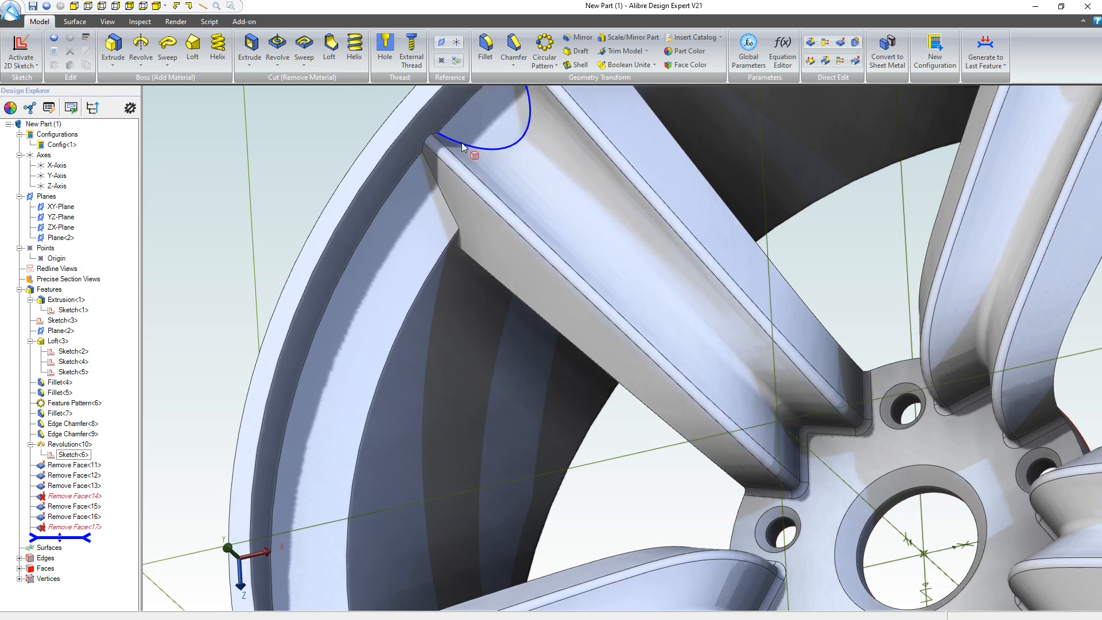
scroll(460, 146, down, 8)
mouse_move(536, 217)
right_down()
mouse_move(499, 233)
mouse_move(542, 229)
mouse_move(542, 209)
mouse_move(497, 260)
mouse_move(507, 220)
mouse_move(516, 236)
mouse_move(528, 227)
right_up()
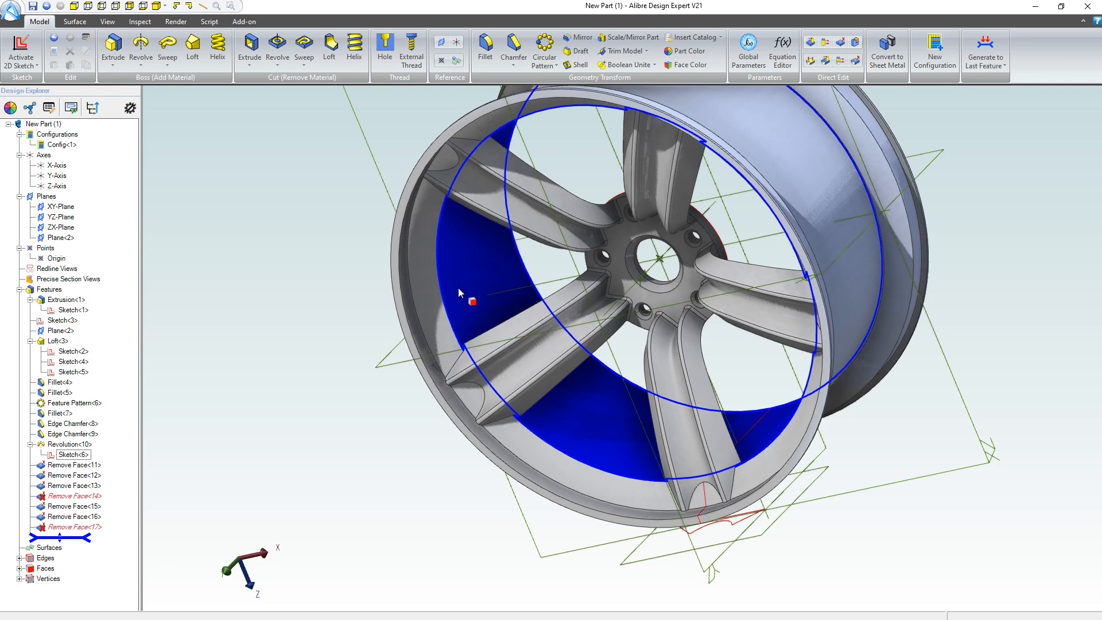
right_drag(458, 288, 460, 256)
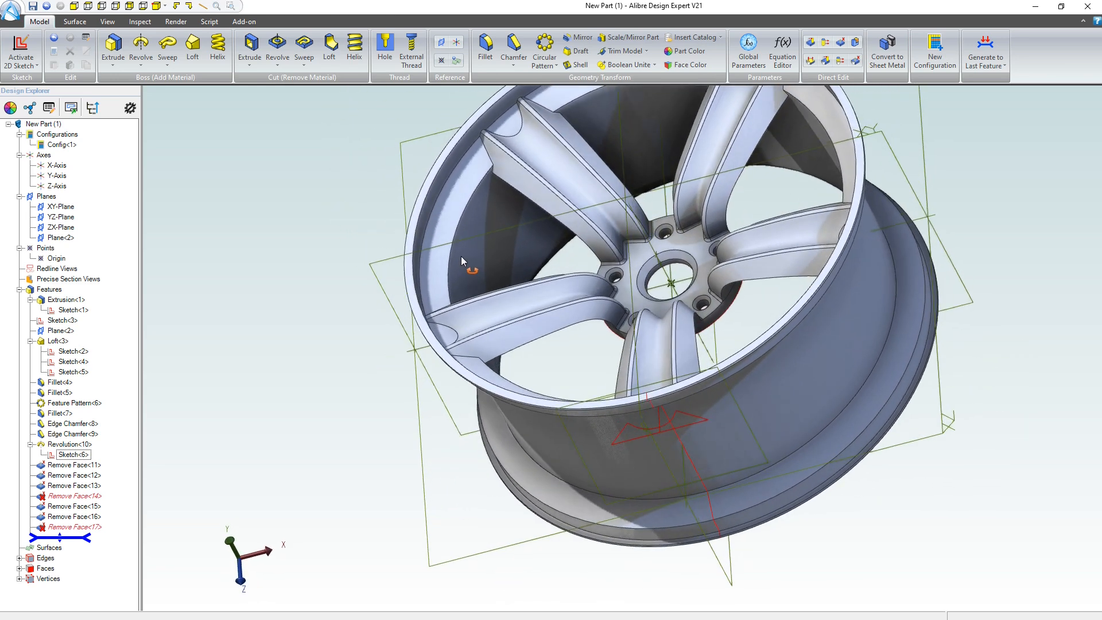
scroll(603, 306, down, 3)
scroll(671, 256, up, 5)
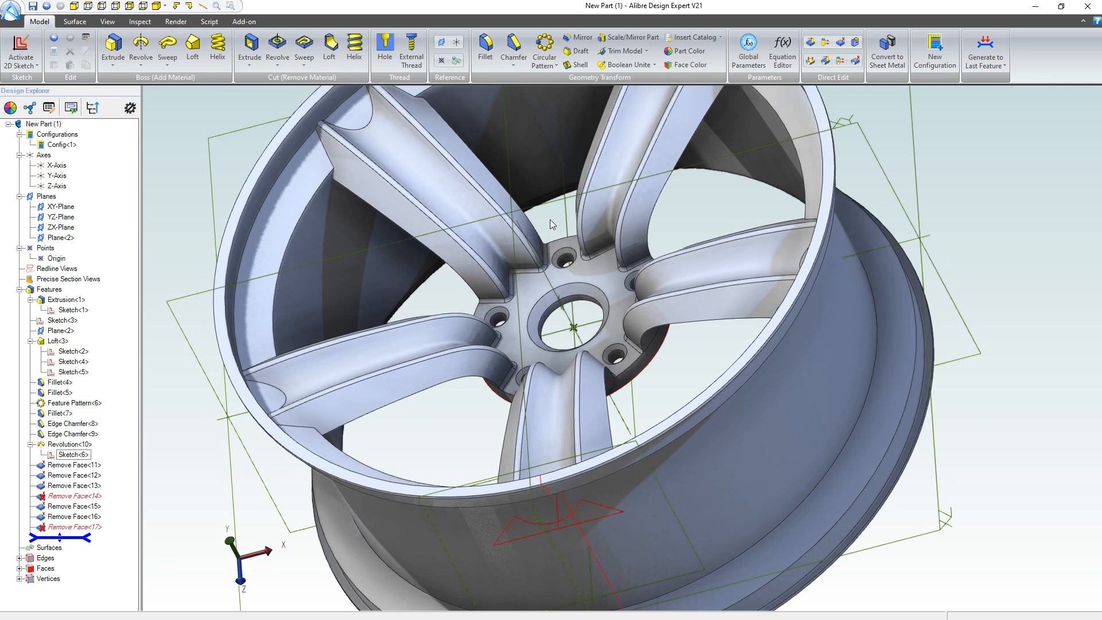
scroll(488, 254, down, 3)
scroll(494, 229, down, 3)
scroll(498, 98, up, 3)
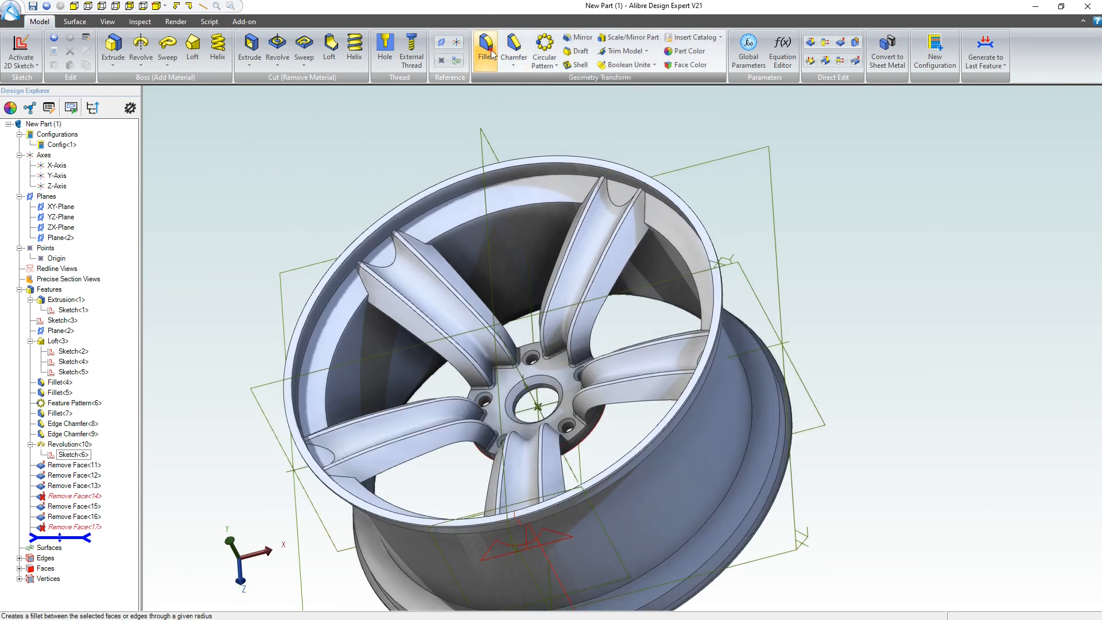
- Set up a constant-radius 0.100" fillet on the five curved inner rim edges between the spokes
click(486, 46)
scroll(505, 207, up, 3)
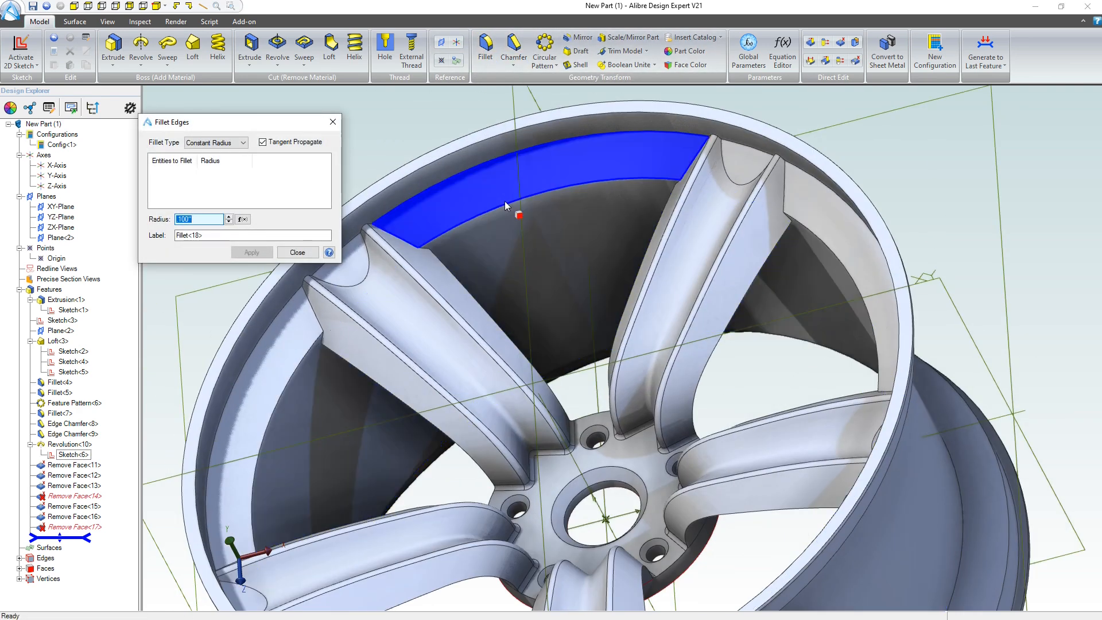
click(503, 205)
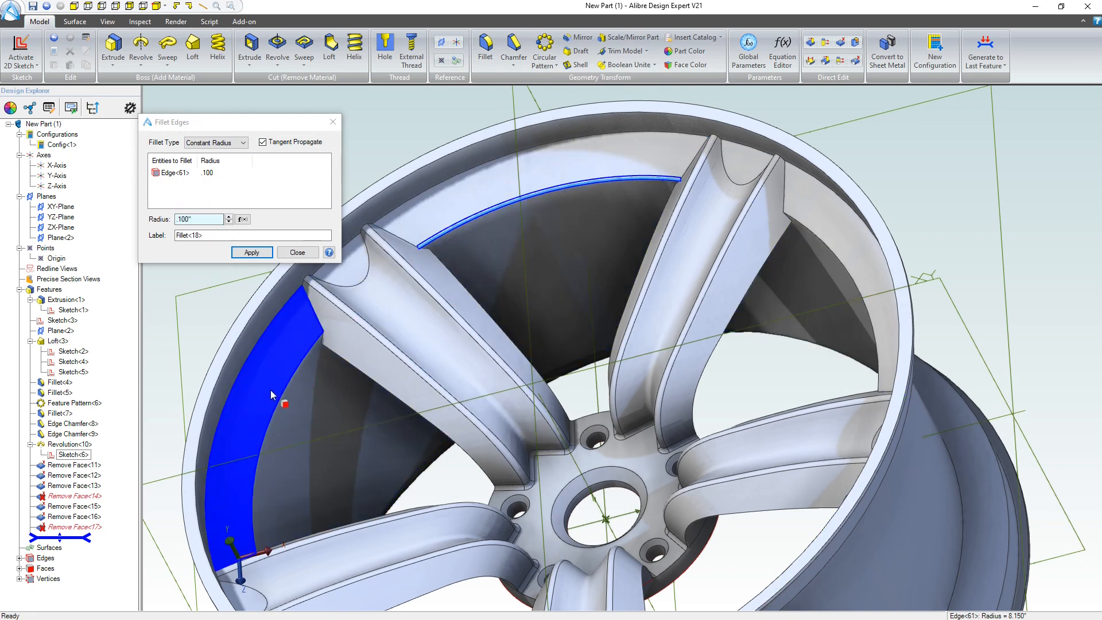
click(293, 377)
scroll(384, 302, down, 3)
scroll(357, 496, up, 3)
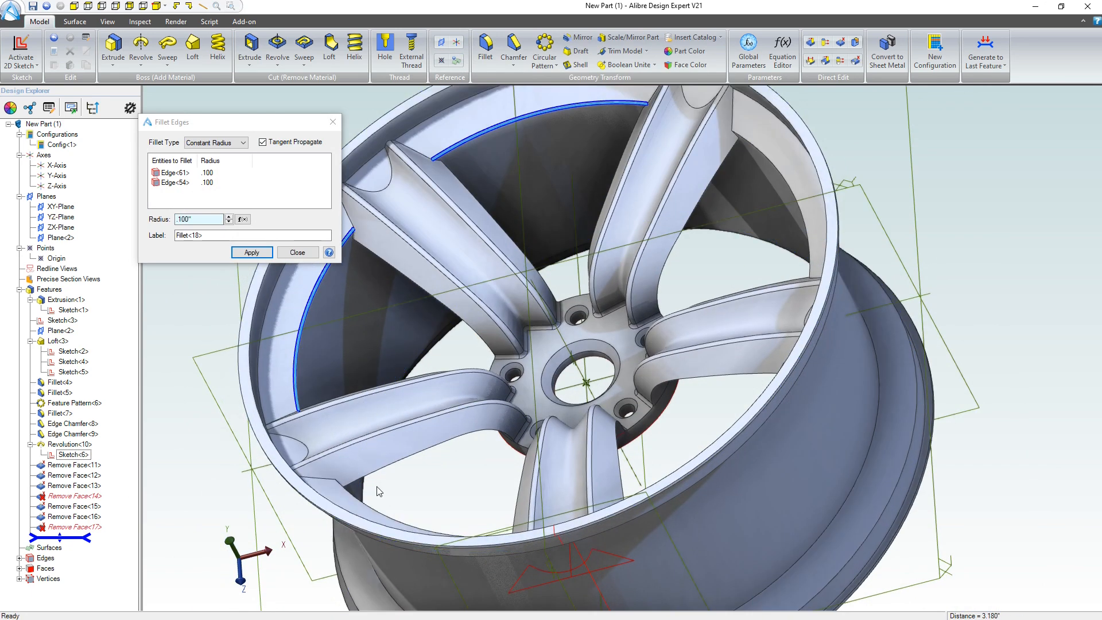
right_drag(400, 498, 454, 322)
click(439, 182)
right_drag(450, 188, 445, 298)
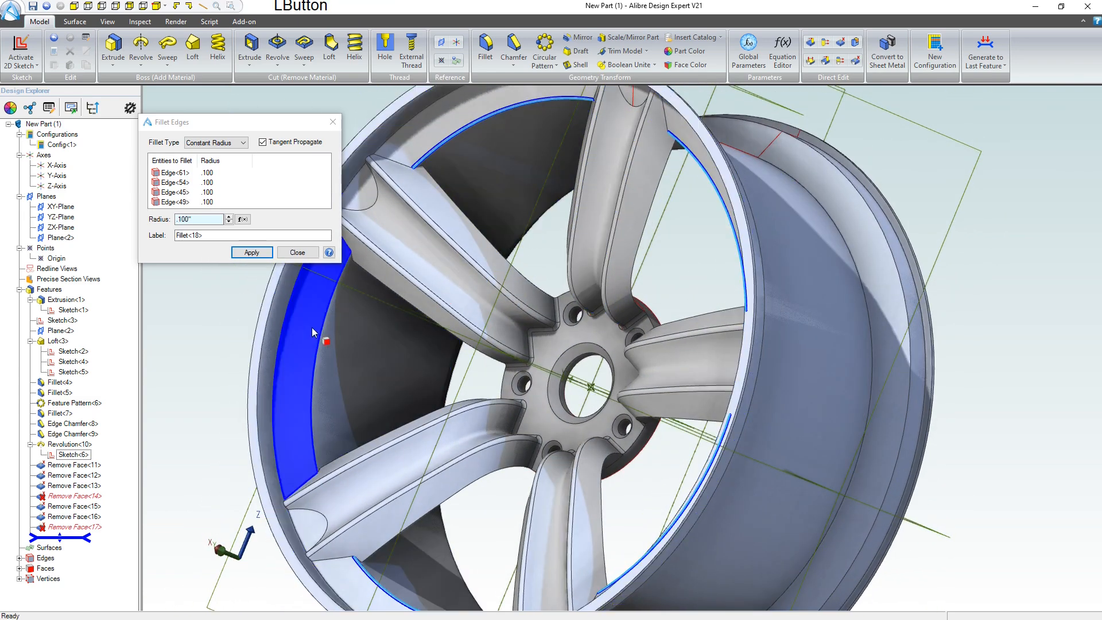
scroll(382, 344, down, 2)
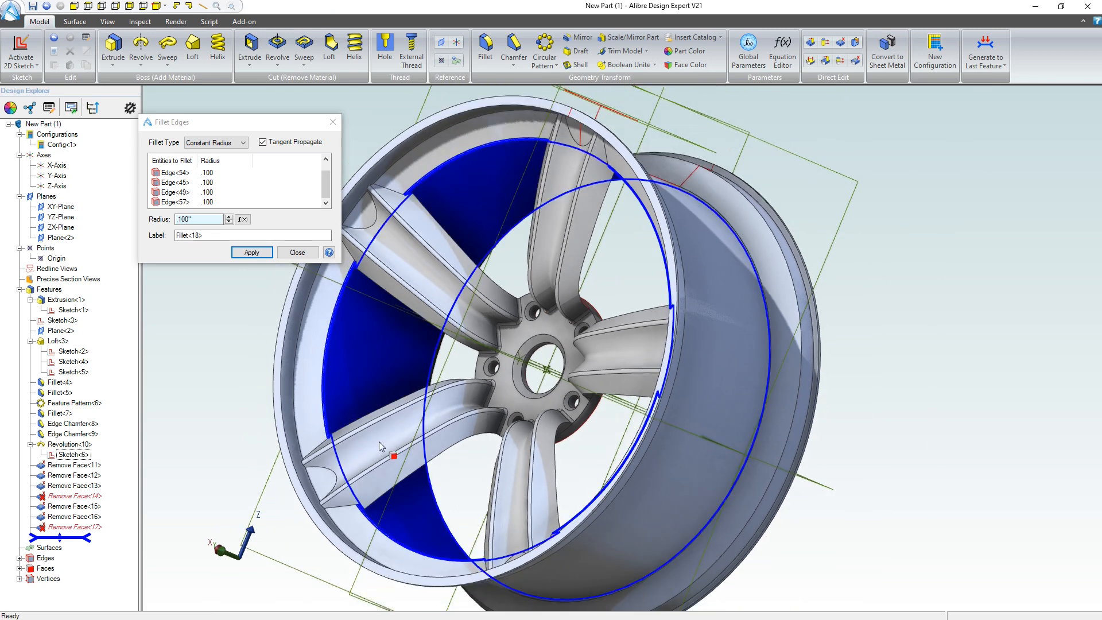
- Add the edge where one spoke's side meets the rim to the 0.100" fillet and apply it
scroll(396, 171, up, 5)
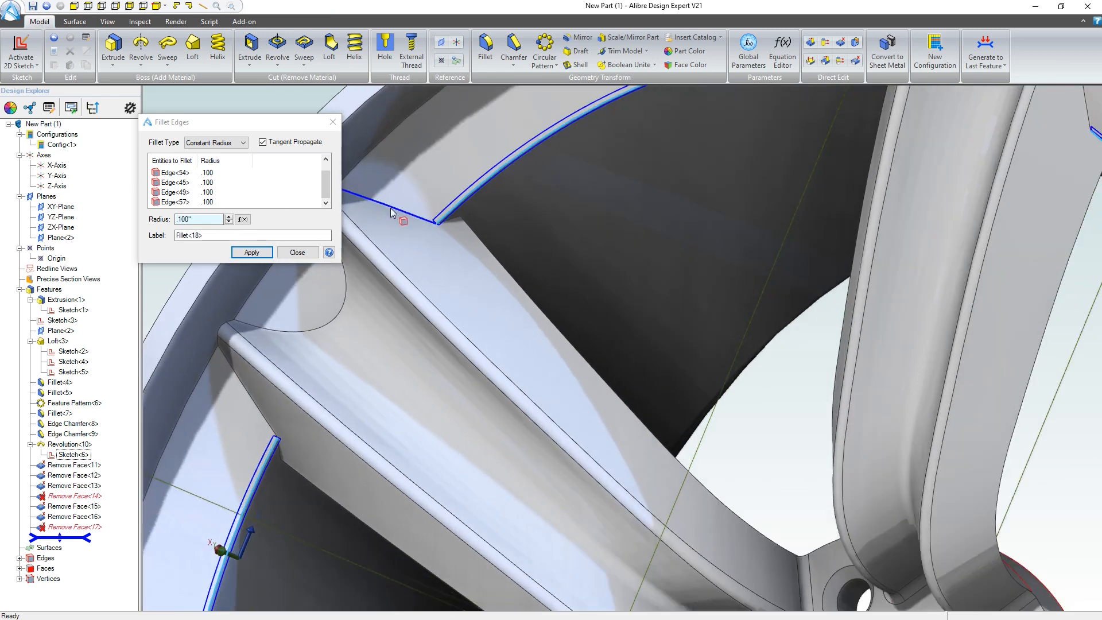
click(390, 210)
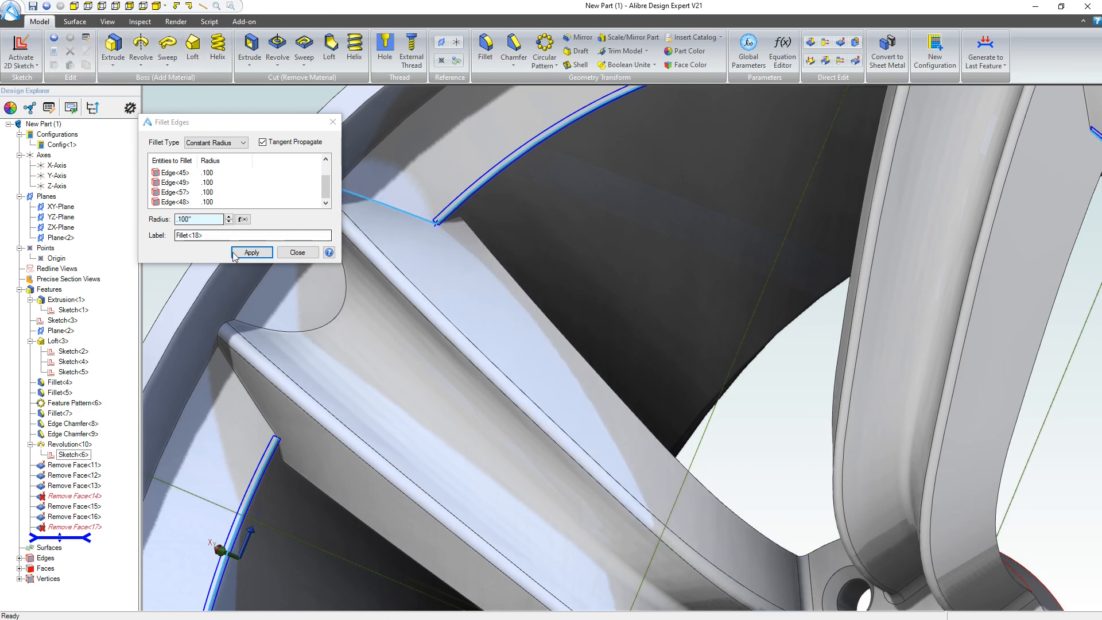
click(430, 303)
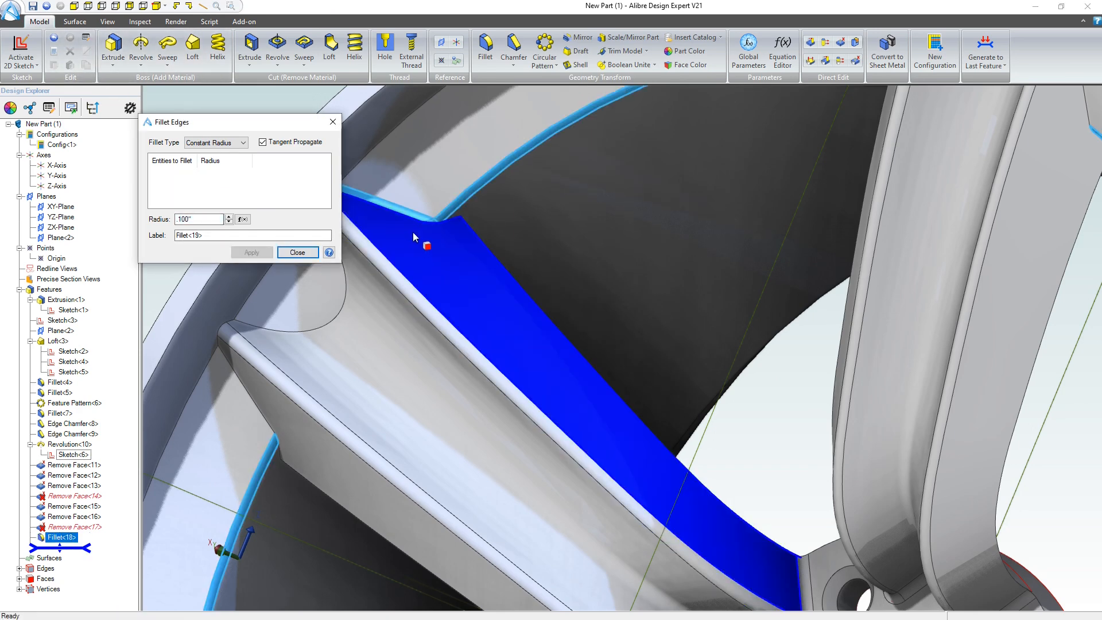
scroll(439, 219, down, 5)
right_drag(423, 328, 403, 402)
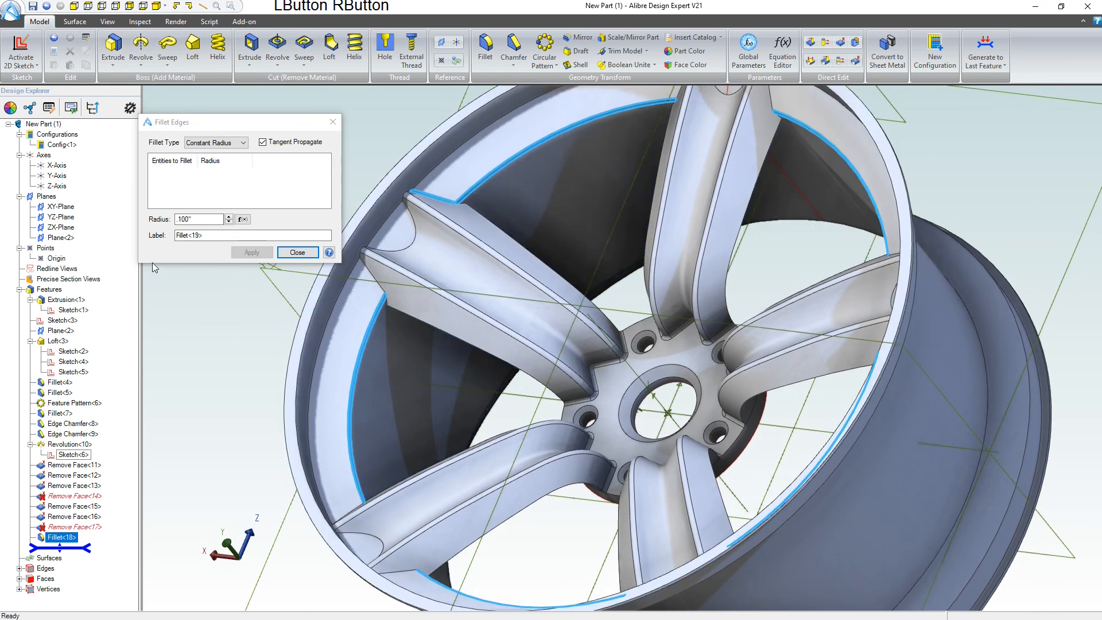
click(297, 252)
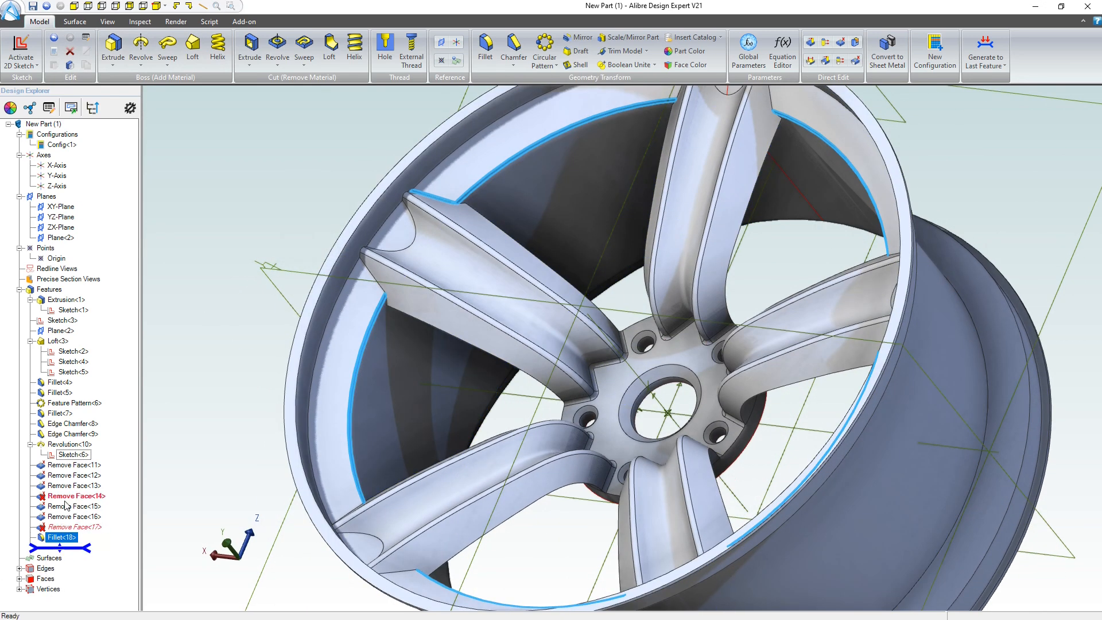
- Edit the failed Remove Face<14> feature so that its face selection covers the whole protruding spoke end
click(202, 485)
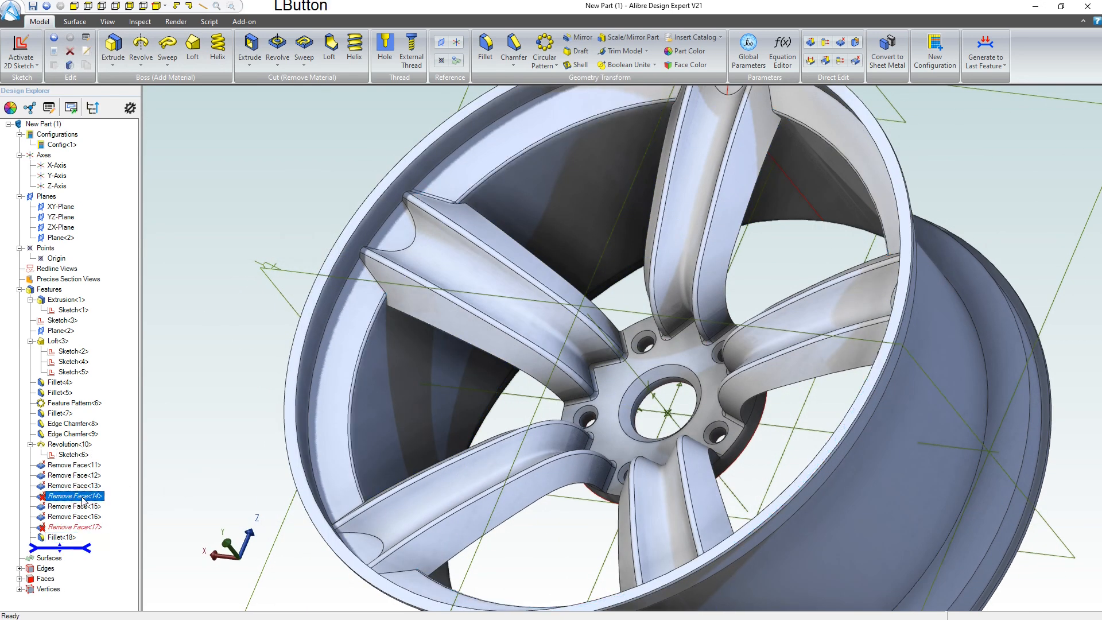
right_click(83, 501)
click(106, 504)
scroll(416, 312, down, 3)
drag(359, 456, 447, 438)
scroll(351, 497, up, 6)
click(258, 405)
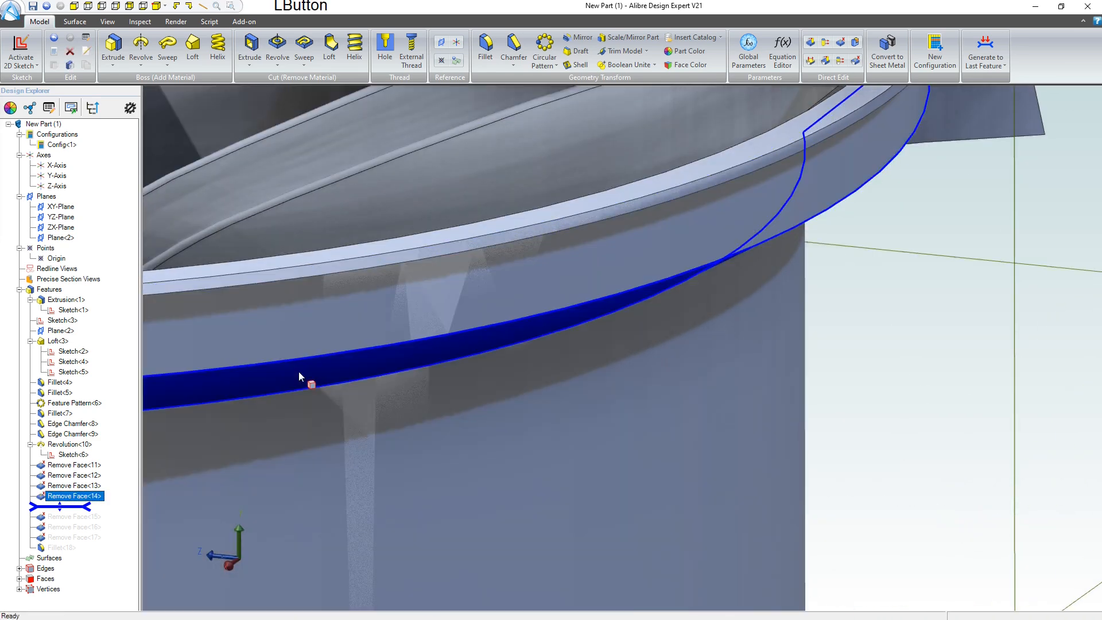
- Roll the feature history forward through Remove Face<17>, keeping the rim fillet rolled back
scroll(288, 368, down, 1)
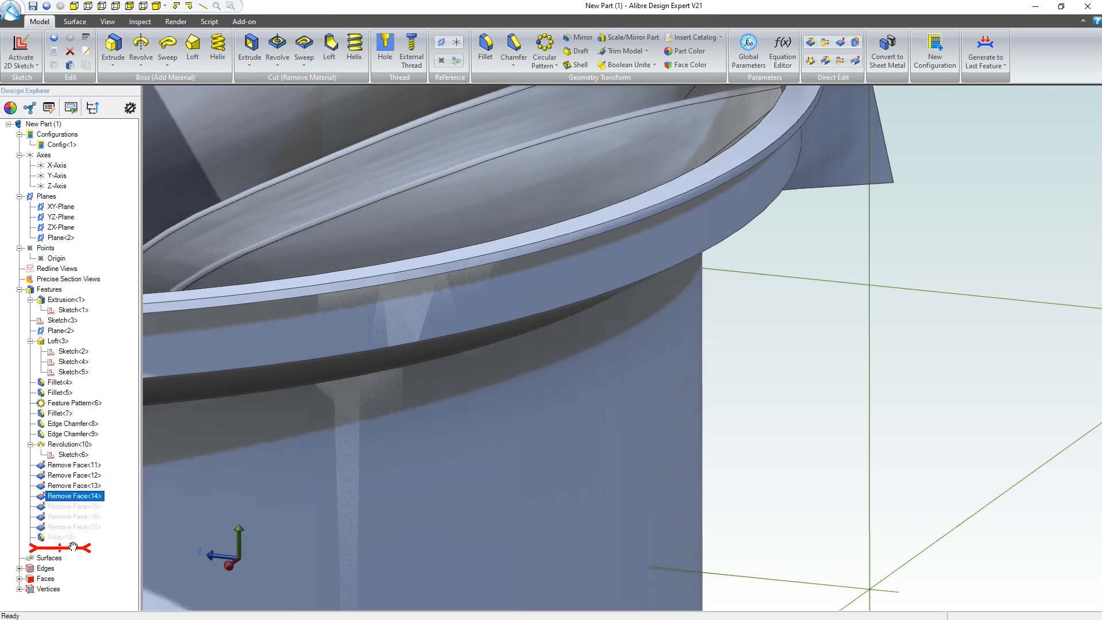
drag(73, 536, 72, 537)
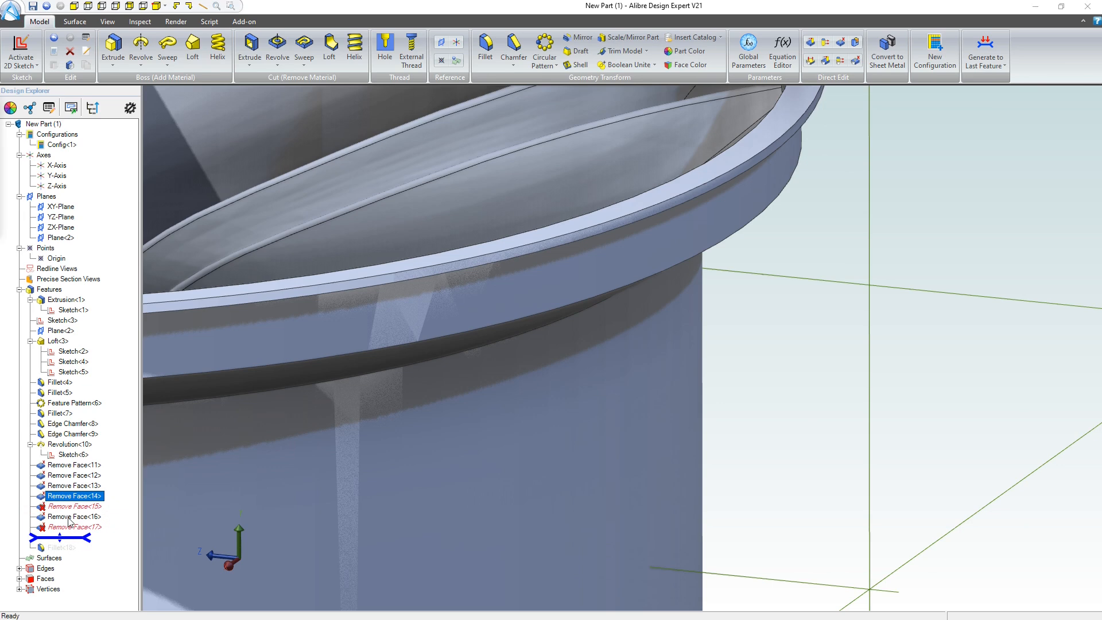
click(73, 527)
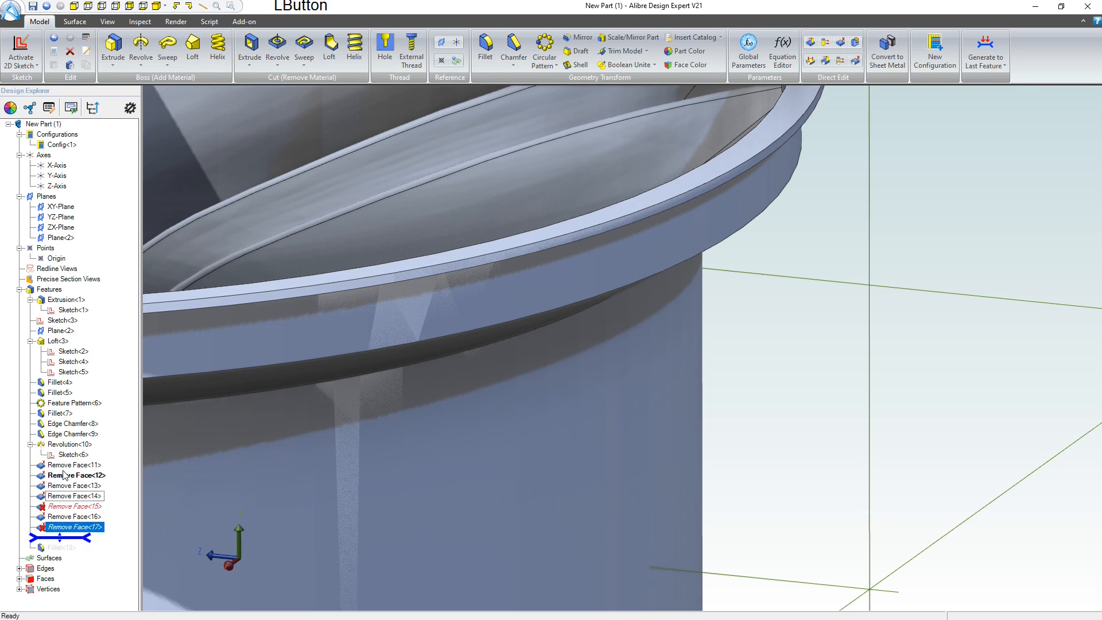
- Edit the failed Remove Face<15> feature and add the missing faces of the protruding spoke end, including its curved groove
right_click(74, 507)
click(94, 509)
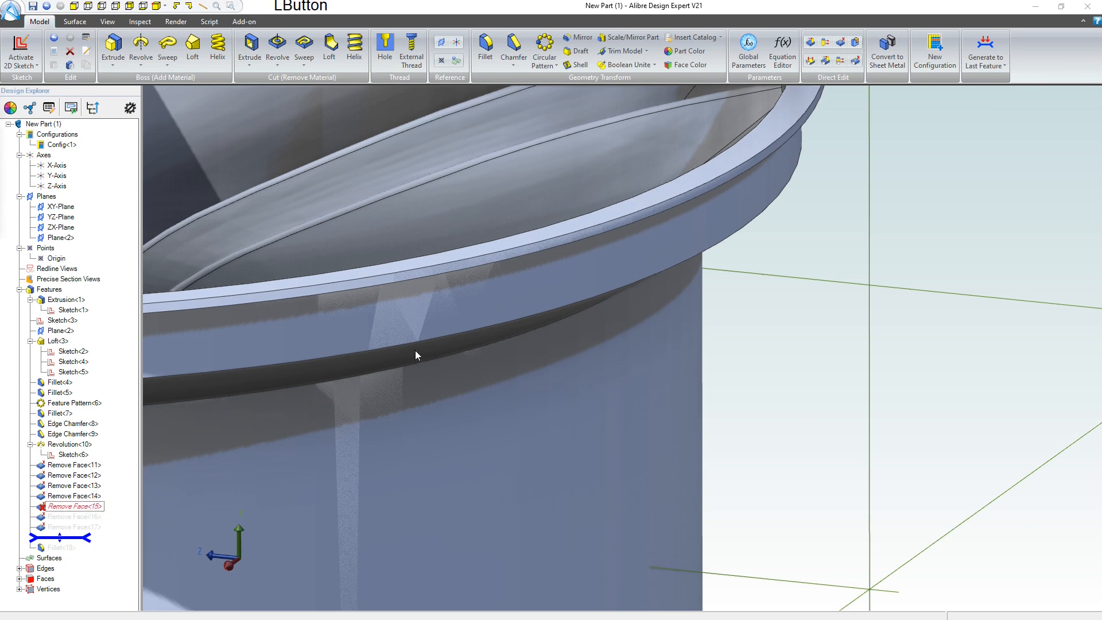
scroll(415, 350, down, 6)
middle_drag(408, 353, 362, 346)
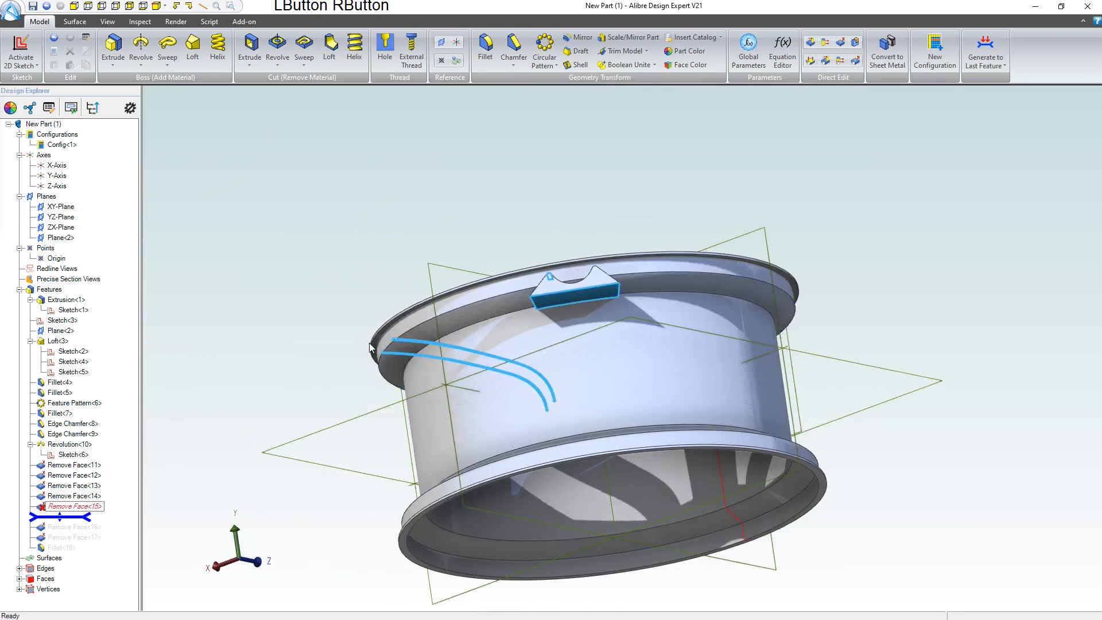
scroll(566, 280, up, 6)
click(518, 294)
middle_drag(442, 327, 508, 335)
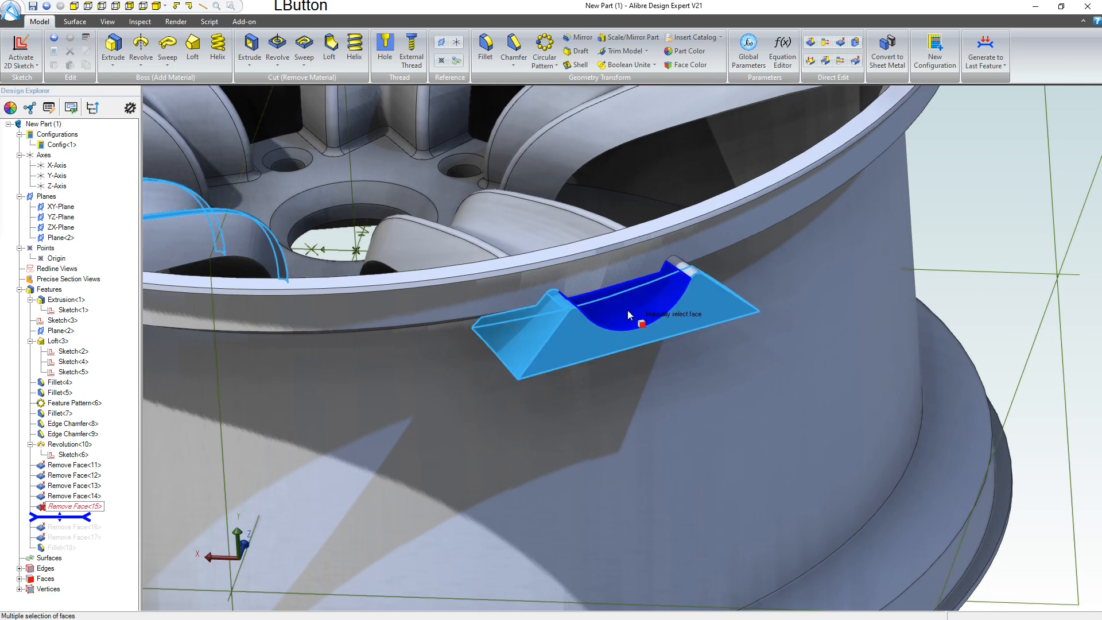
middle_drag(682, 270, 610, 340)
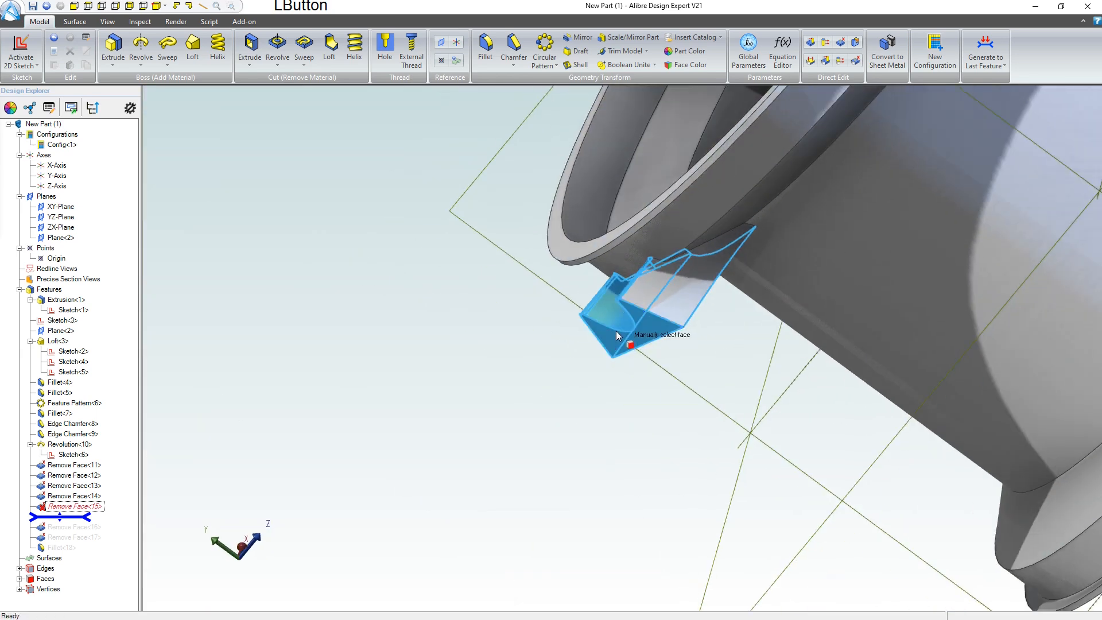
- Deselect the long narrow edge faces along the neighbouring spoke and apply the corrected Remove Face<15> feature
right_drag(586, 351, 252, 372)
right_drag(415, 411, 603, 347)
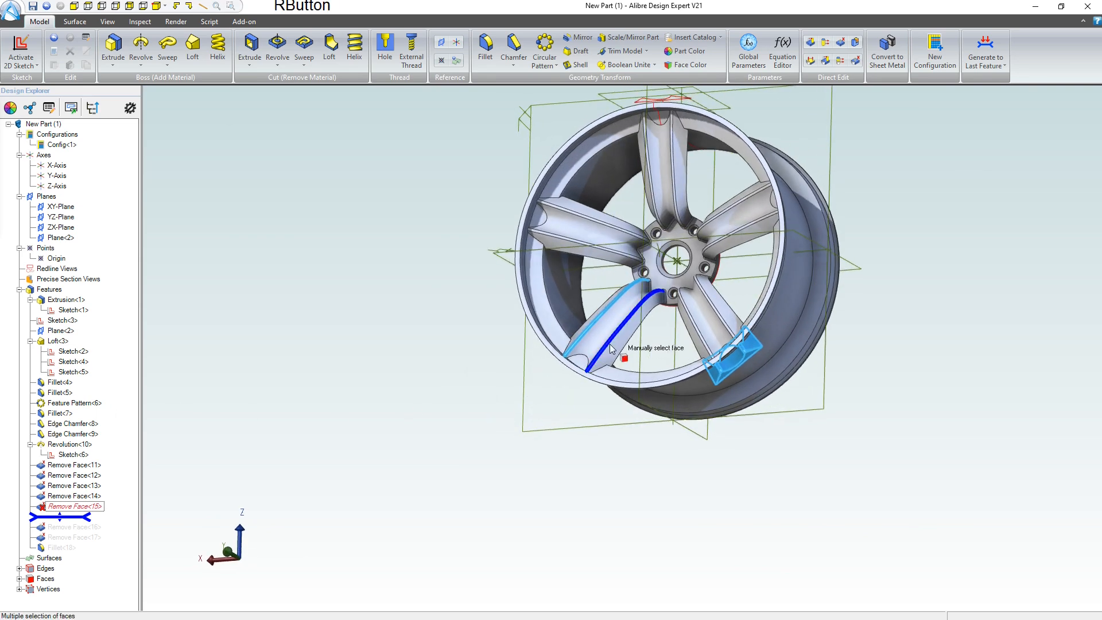
scroll(600, 345, up, 6)
click(603, 356)
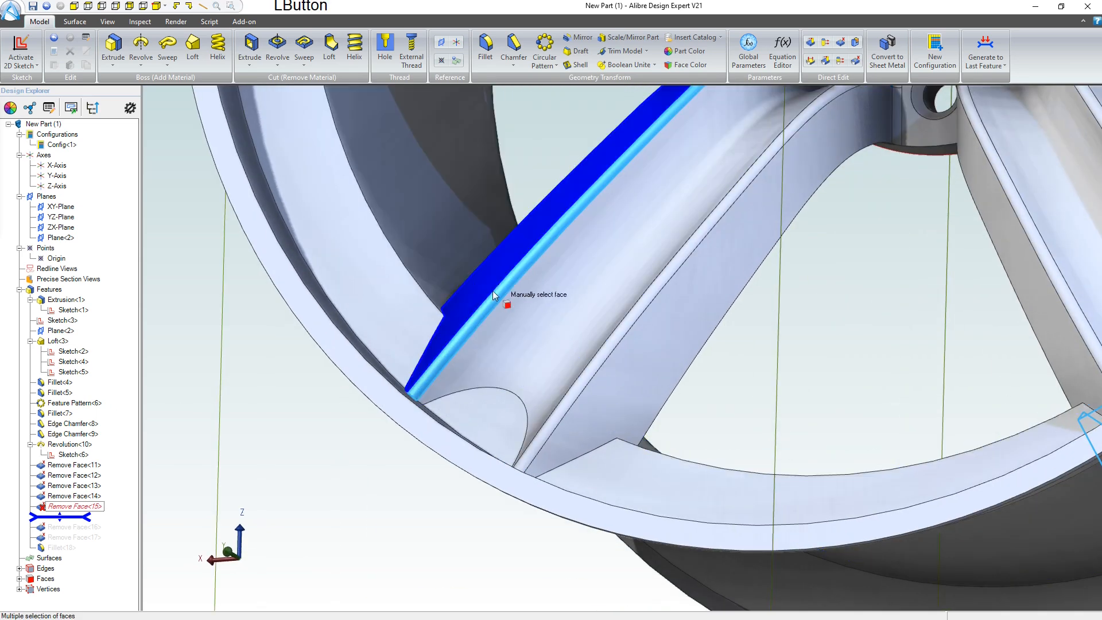
scroll(417, 288, down, 5)
scroll(417, 288, down, 3)
right_drag(544, 500, 560, 453)
right_drag(615, 305, 597, 241)
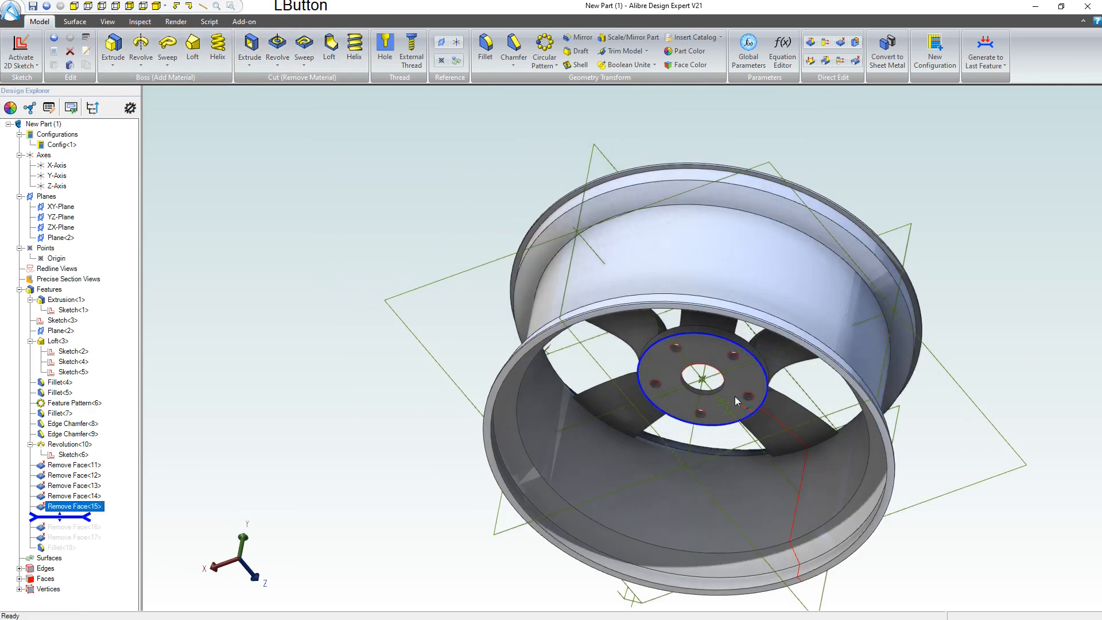
- Roll the feature history forward to the end, through the rim fillet Fillet<18>
scroll(659, 442, down, 3)
right_drag(990, 467, 510, 416)
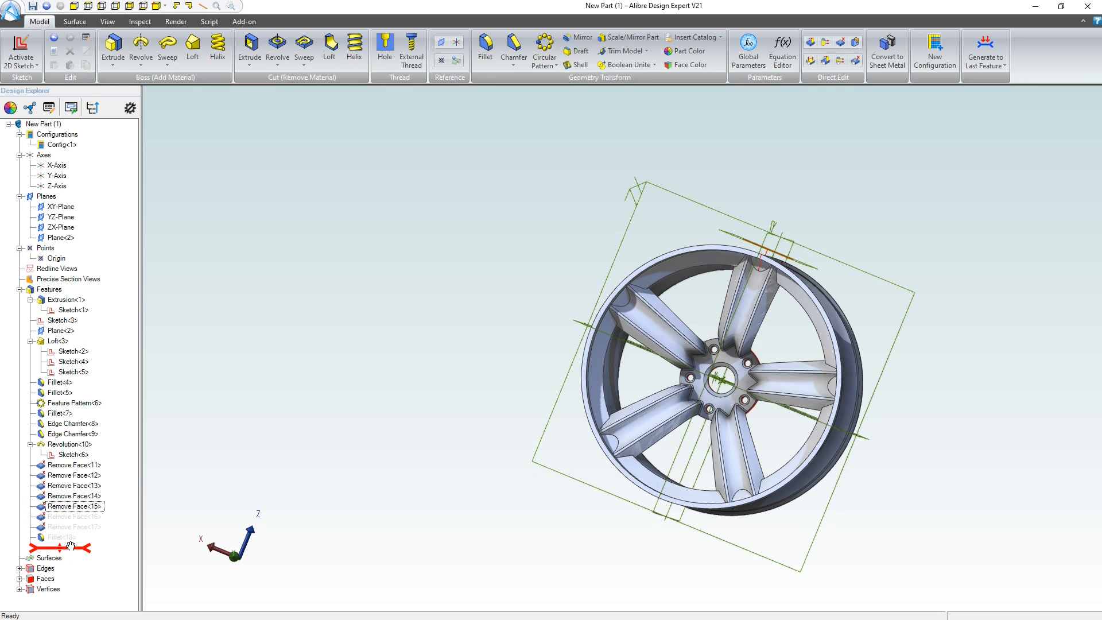
drag(71, 546, 76, 542)
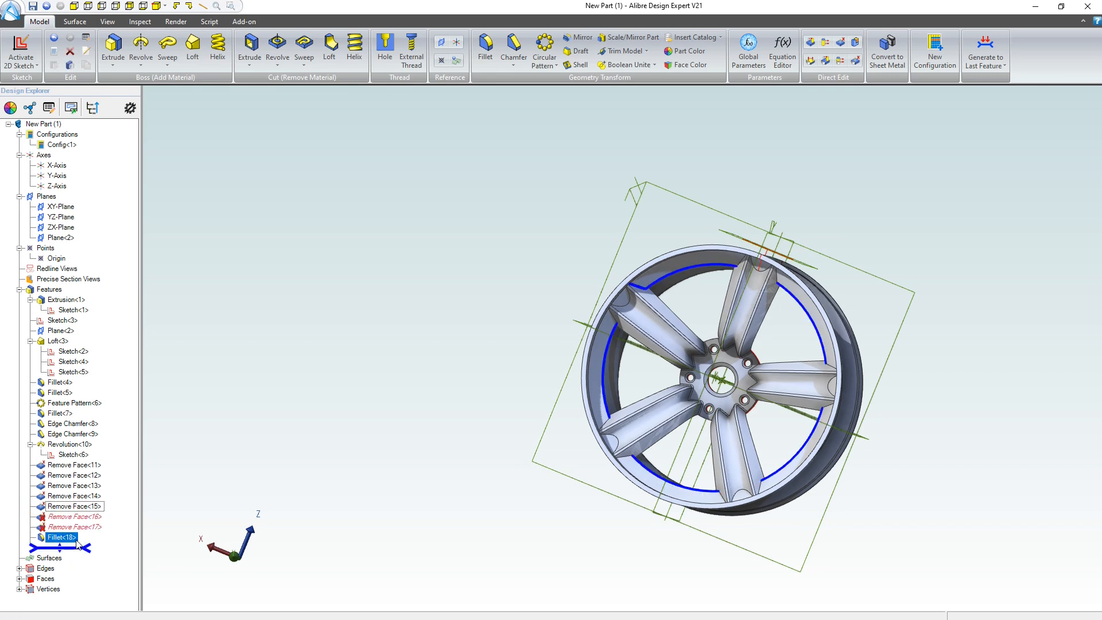
right_click(82, 520)
click(107, 531)
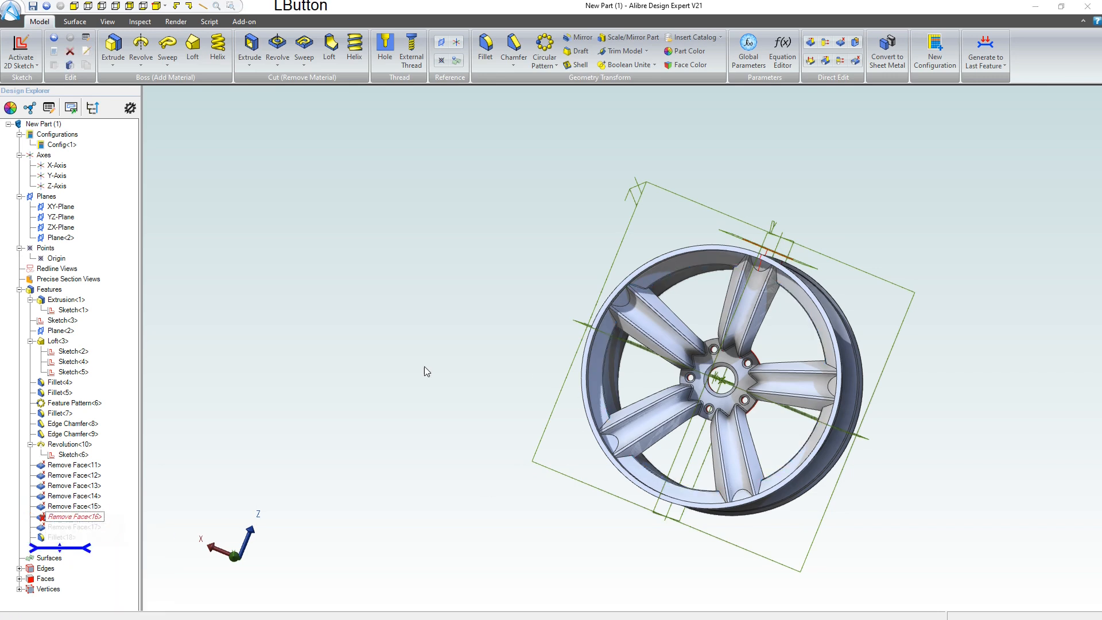
drag(0, 113, 258, 135)
scroll(878, 368, down, 1)
scroll(812, 300, up, 4)
middle_drag(813, 300, 717, 254)
scroll(719, 258, up, 5)
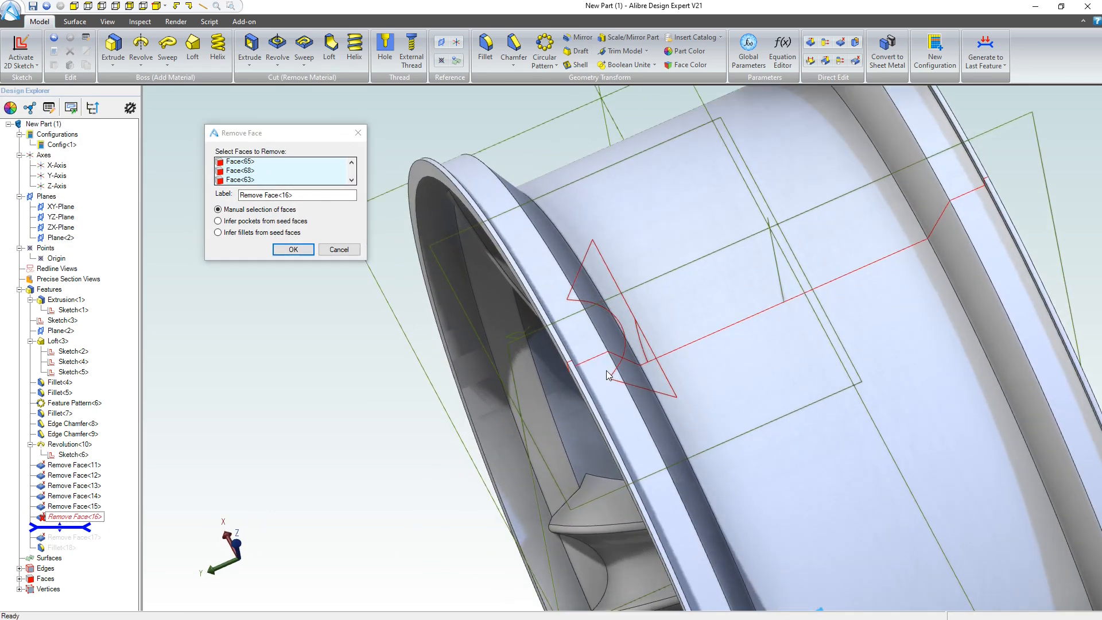
scroll(583, 405, down, 5)
middle_drag(674, 553, 702, 507)
scroll(655, 591, up, 8)
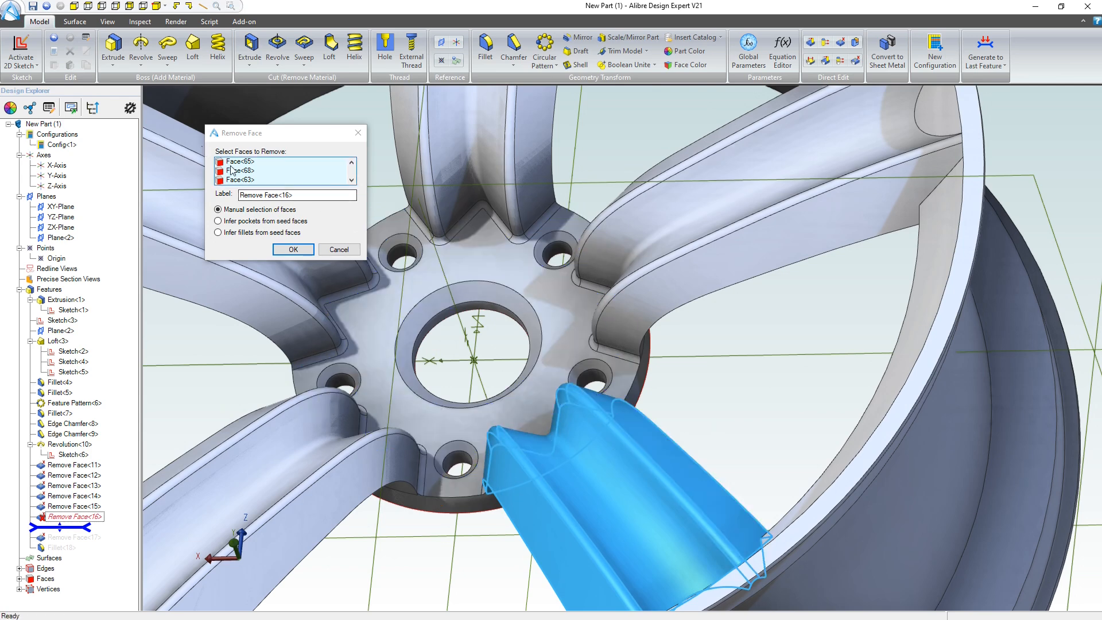
right_click(267, 168)
click(299, 176)
scroll(545, 281, down, 6)
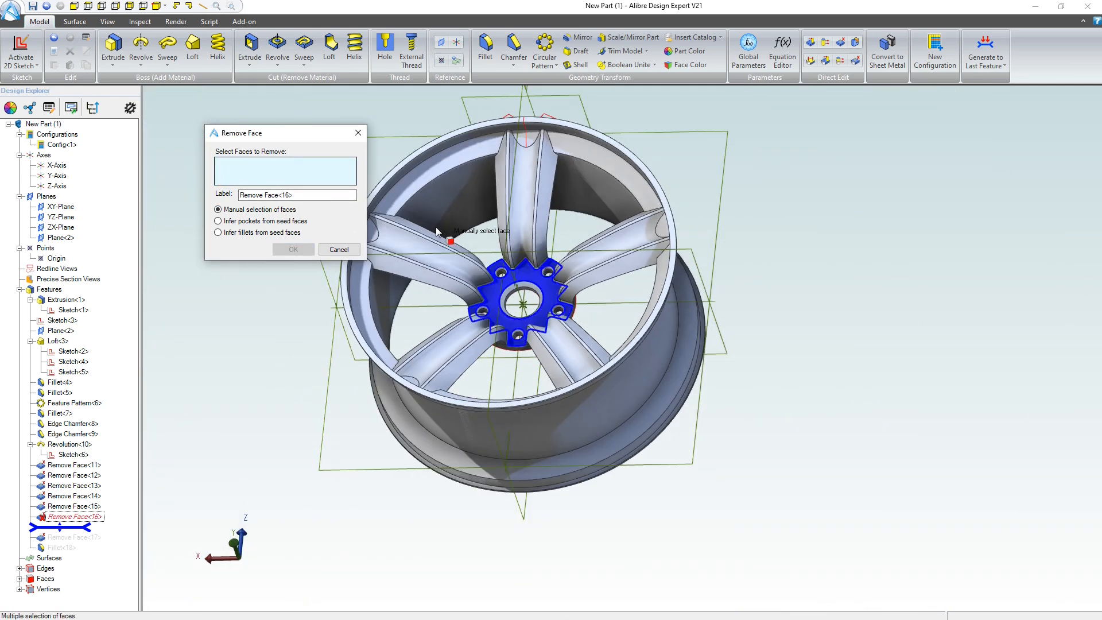
click(322, 251)
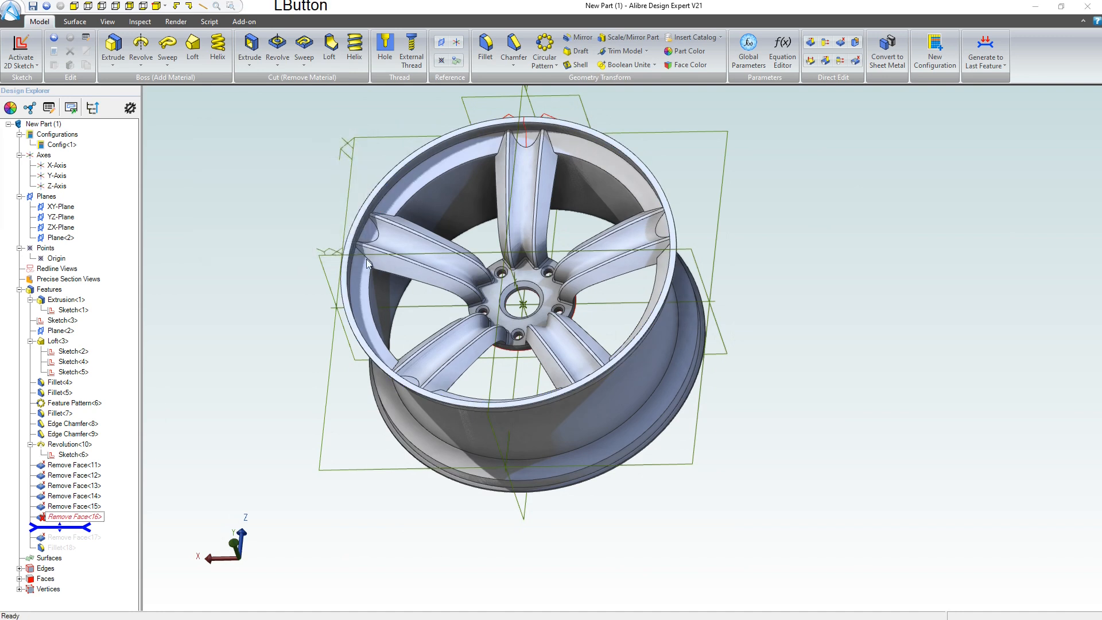
- Delete the failed Remove Face<16> and Remove Face<17> features from the model history
right_click(85, 520)
click(114, 560)
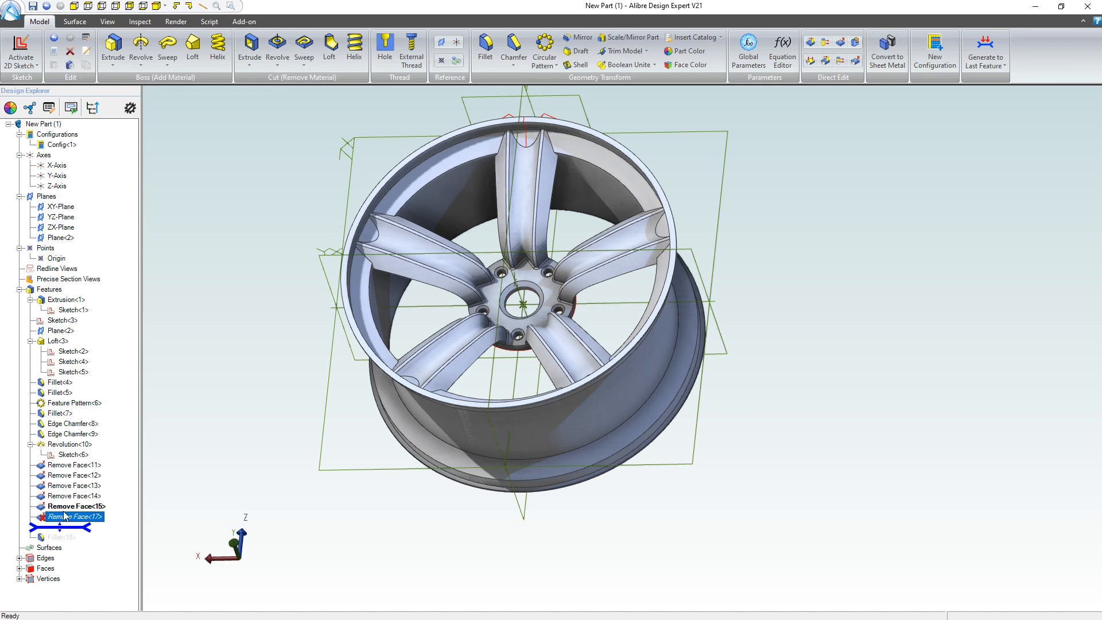
right_click(64, 516)
click(107, 562)
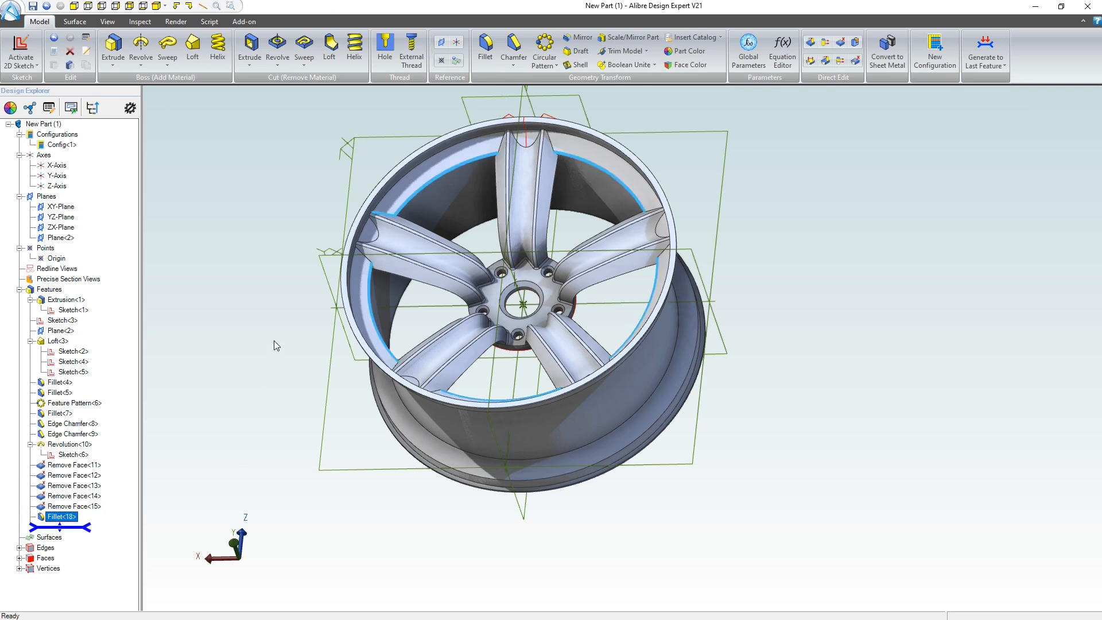
middle_drag(274, 343, 393, 393)
click(393, 387)
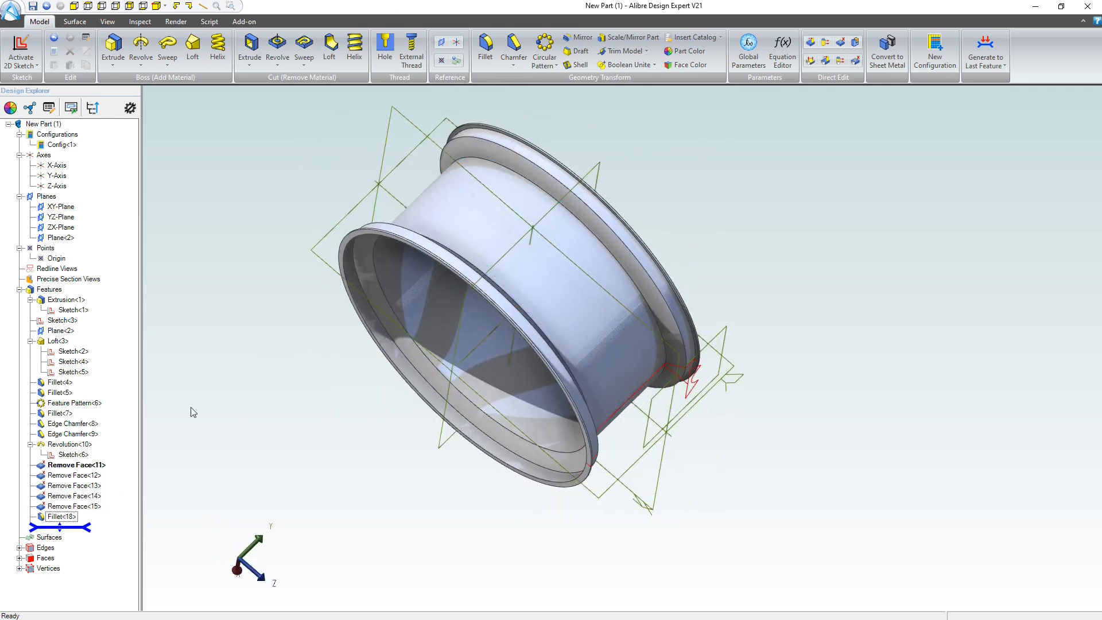
click(19, 290)
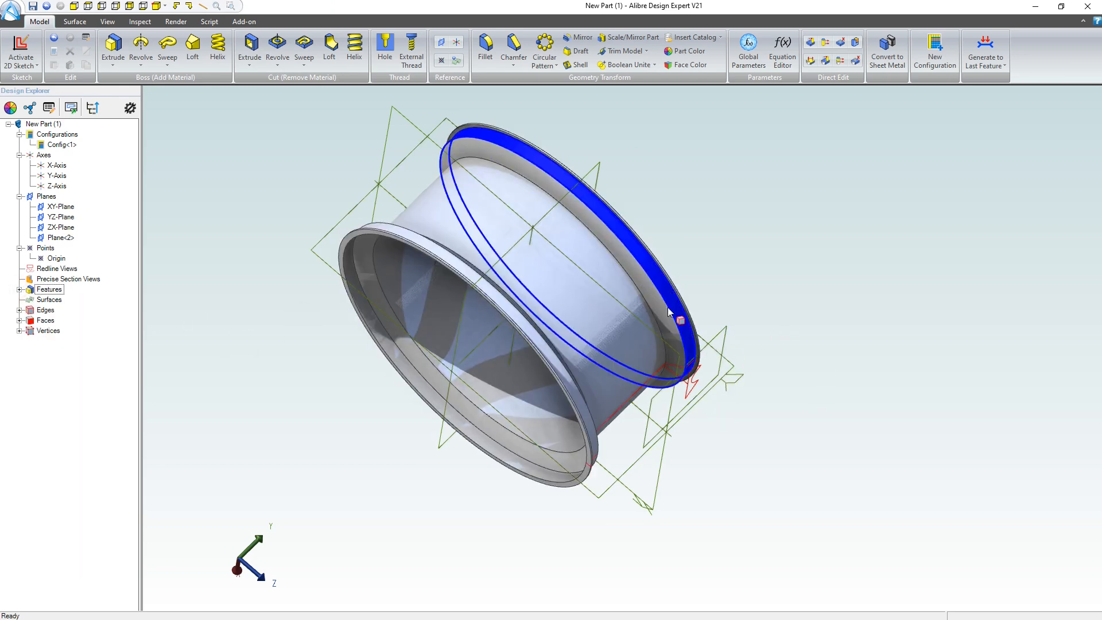
drag(684, 201, 645, 215)
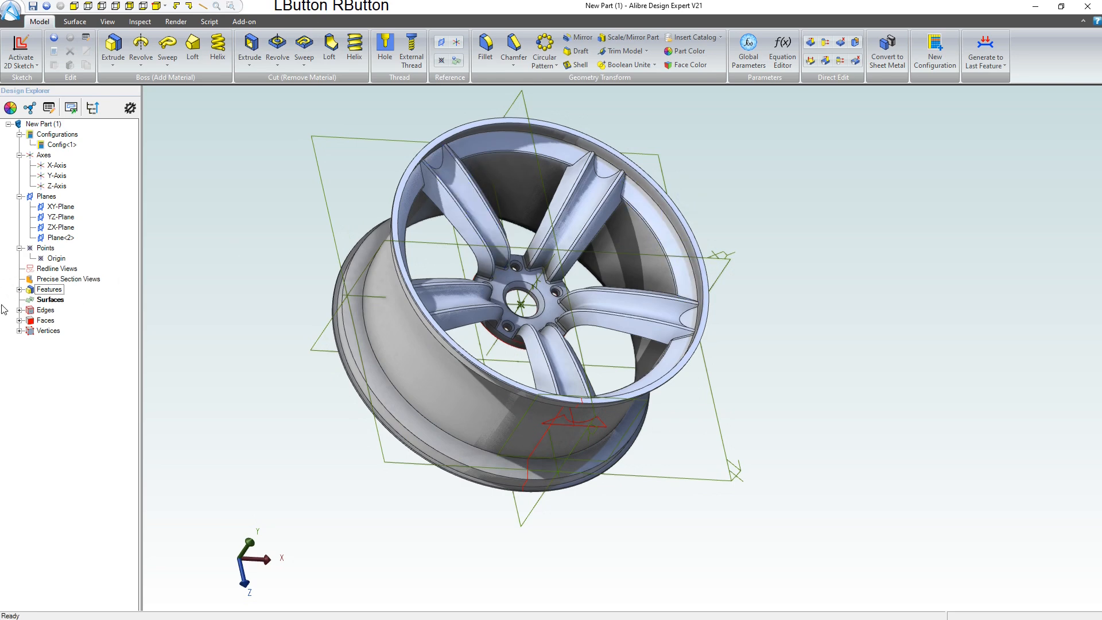
click(19, 290)
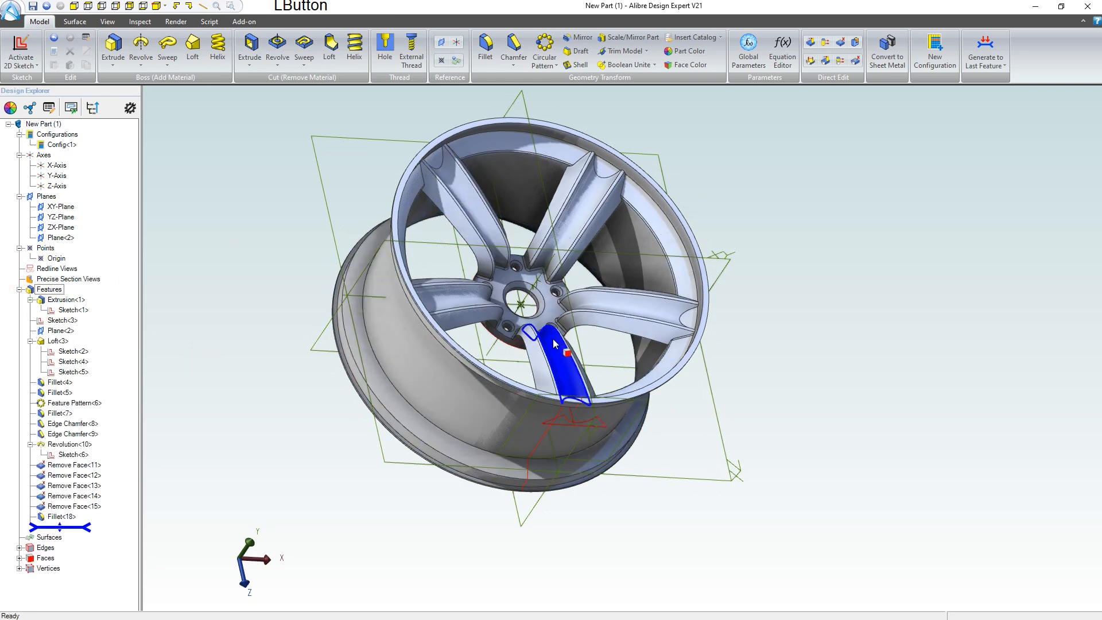
- Start a constant-radius 0.100" fillet and select the curved groove edges at the outer ends of four spokes
scroll(510, 302, up, 4)
drag(513, 367, 600, 315)
scroll(267, 190, up, 2)
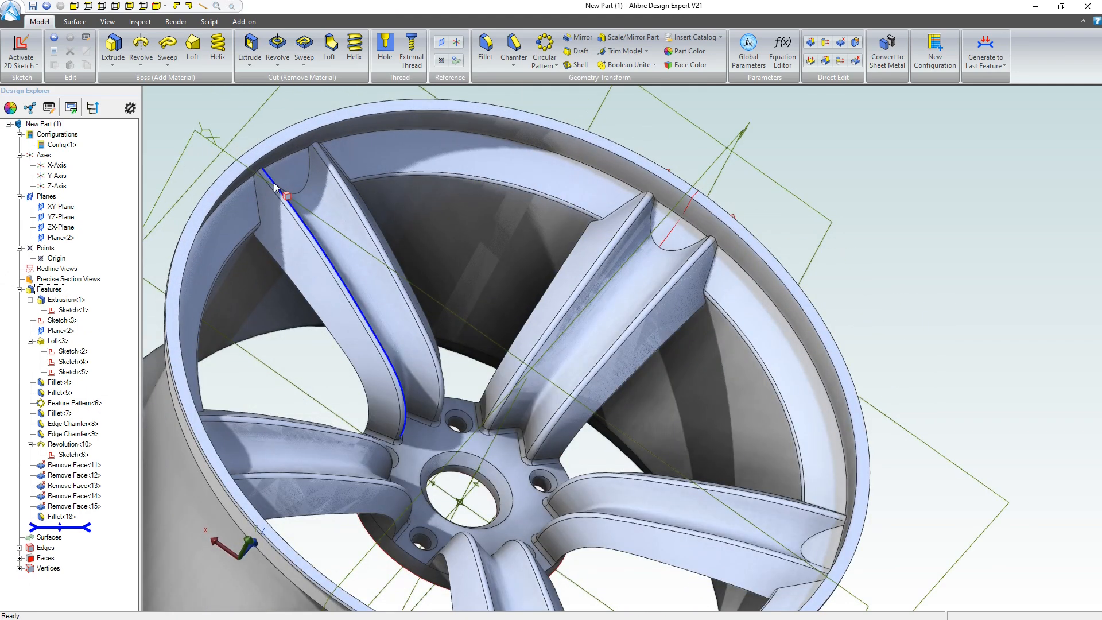
click(485, 48)
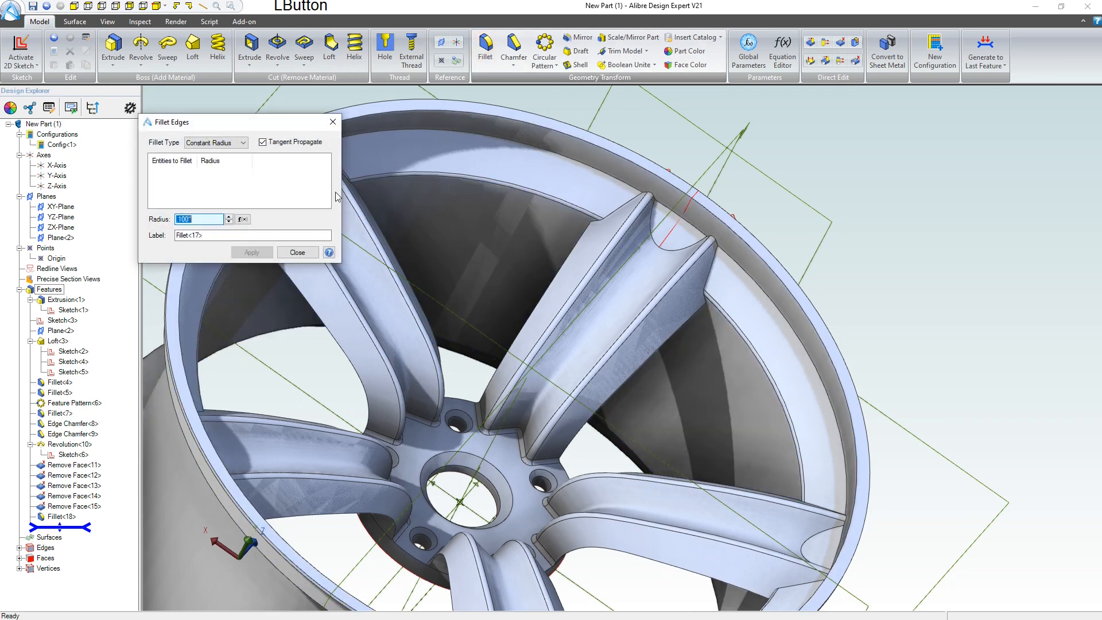
click(658, 249)
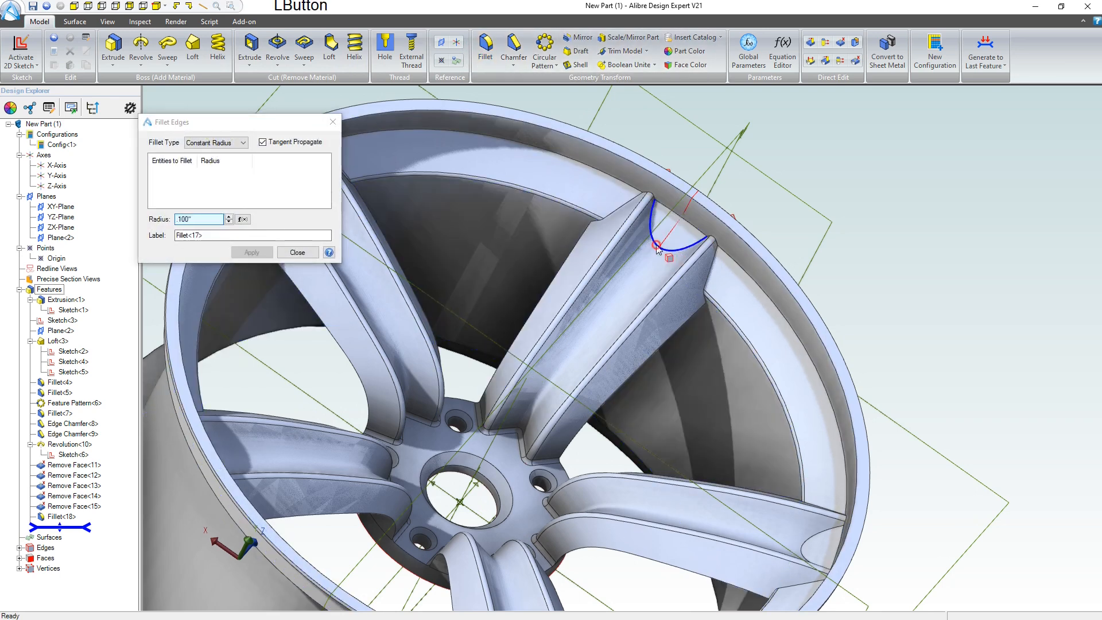
scroll(455, 227, down, 2)
scroll(456, 227, up, 3)
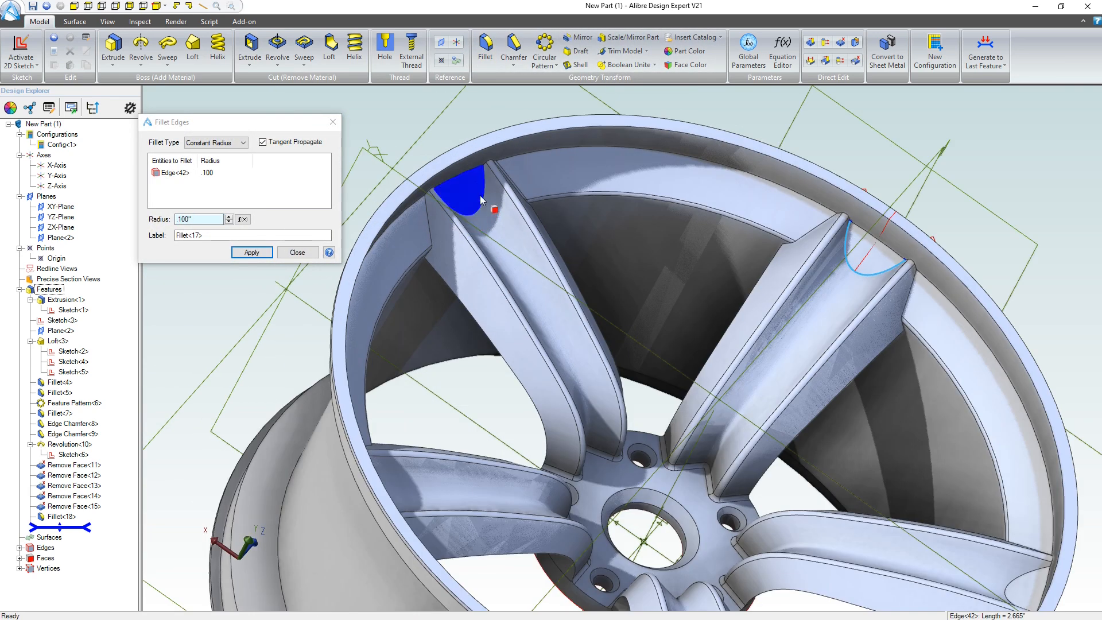
right_drag(542, 429, 509, 291)
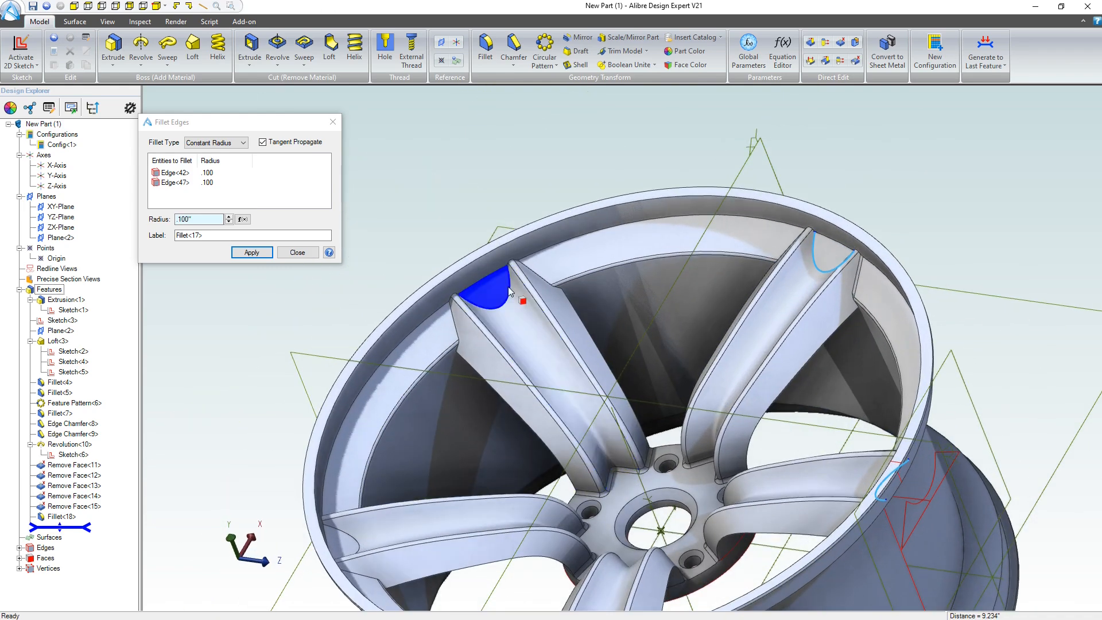
right_drag(509, 291, 734, 156)
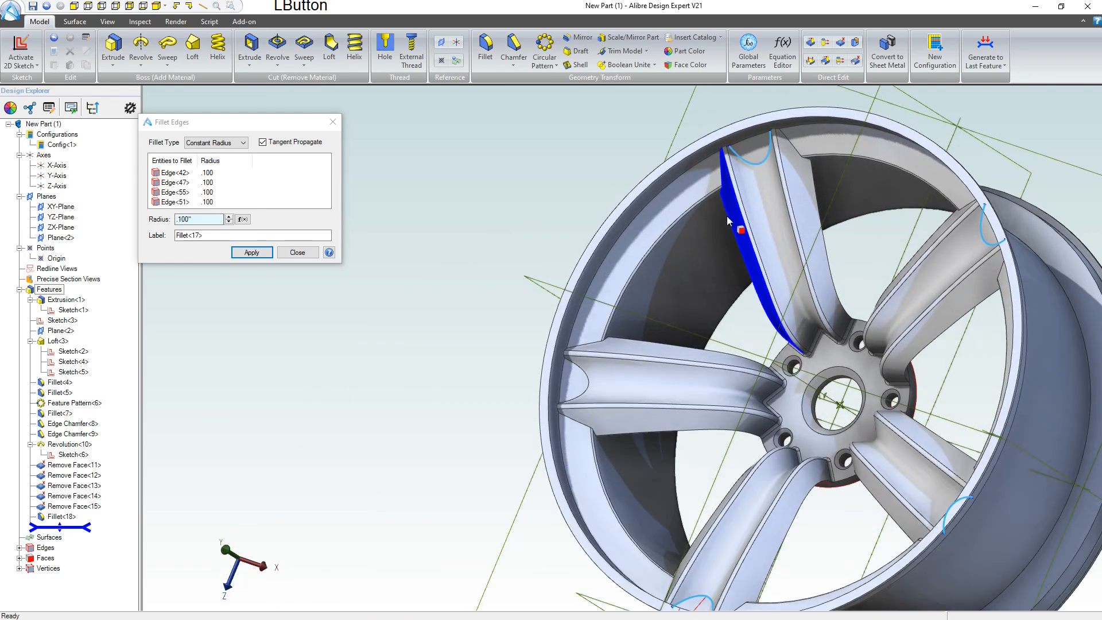
- Add the remaining spoke's curved groove edge at the rim and apply the 0.100" fillet to all five spokes
scroll(727, 228, up, 2)
scroll(727, 228, down, 3)
scroll(583, 346, up, 4)
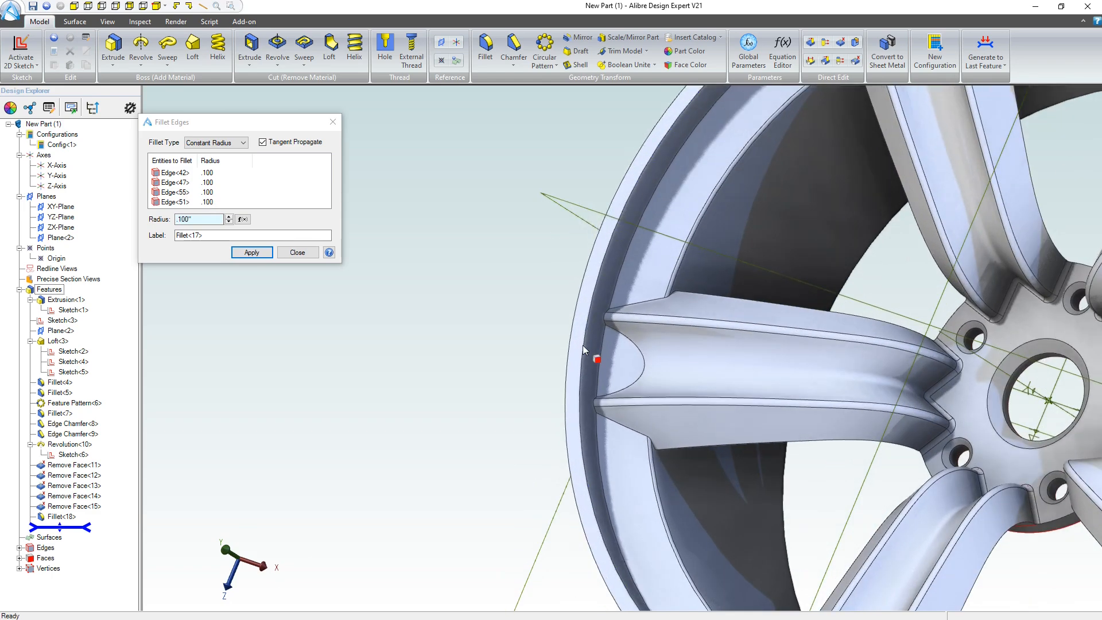
click(629, 342)
scroll(667, 329, down, 3)
scroll(764, 488, down, 1)
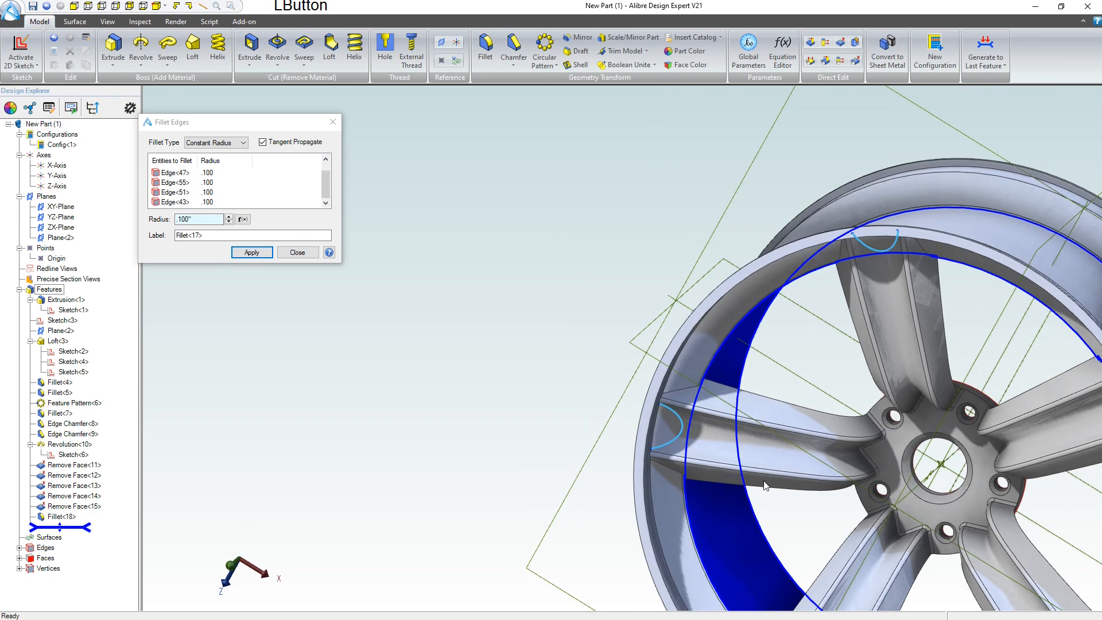
right_drag(767, 485, 923, 431)
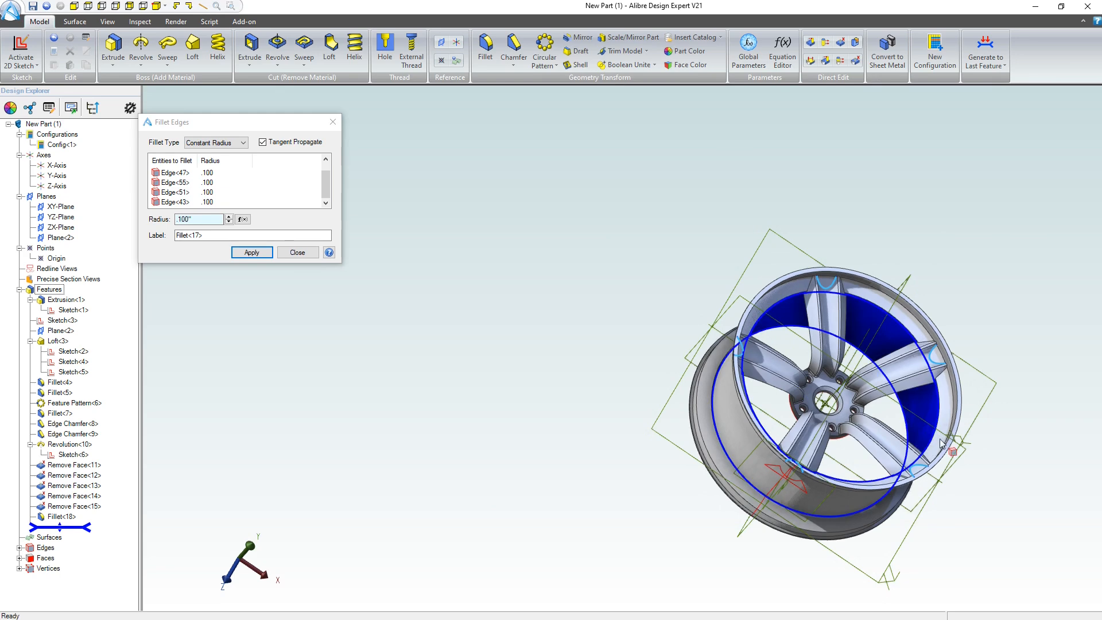
scroll(923, 430, up, 3)
click(251, 254)
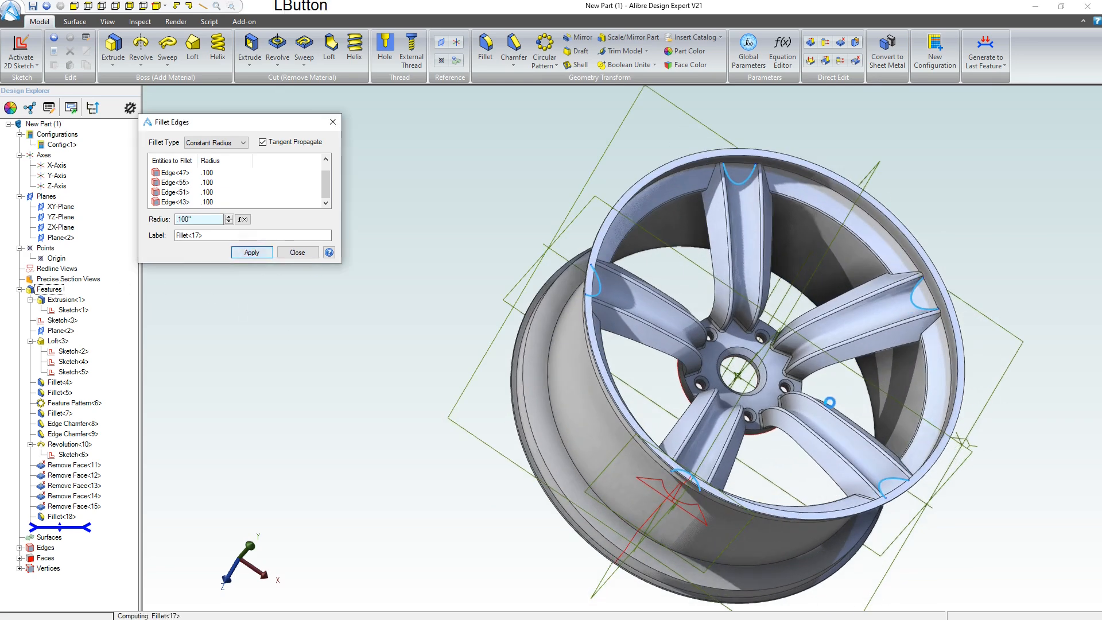
scroll(826, 210, up, 3)
click(1002, 184)
click(296, 253)
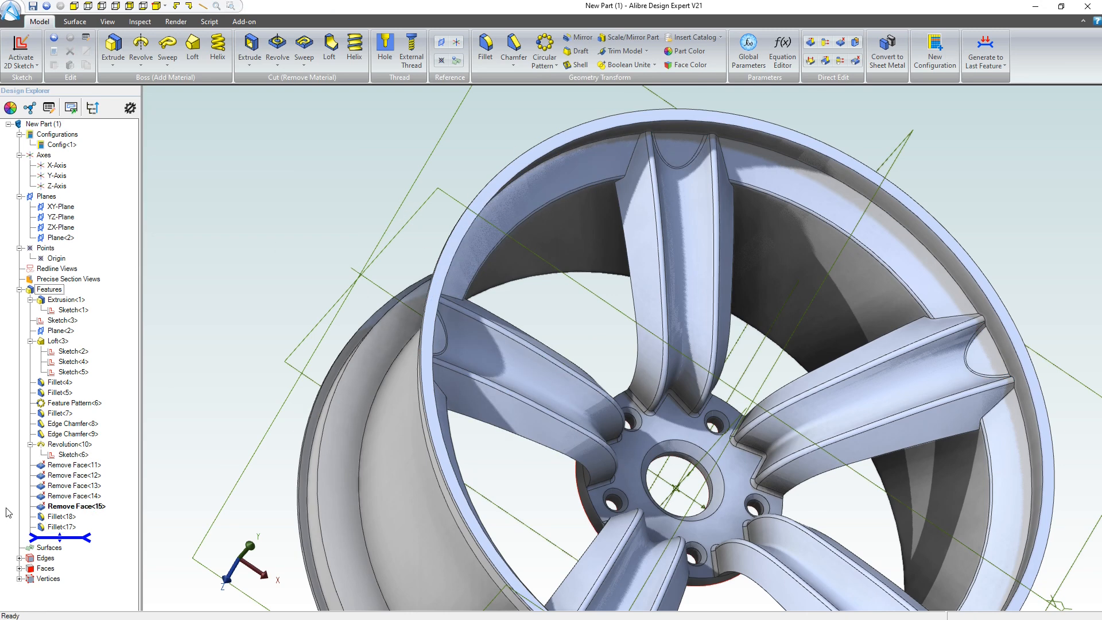
- Hide the reference plane Plane<2> beside the wheel rim
mouse_move(454, 330)
middle_down()
mouse_move(502, 333)
mouse_move(472, 340)
middle_up()
scroll(472, 339, down, 2)
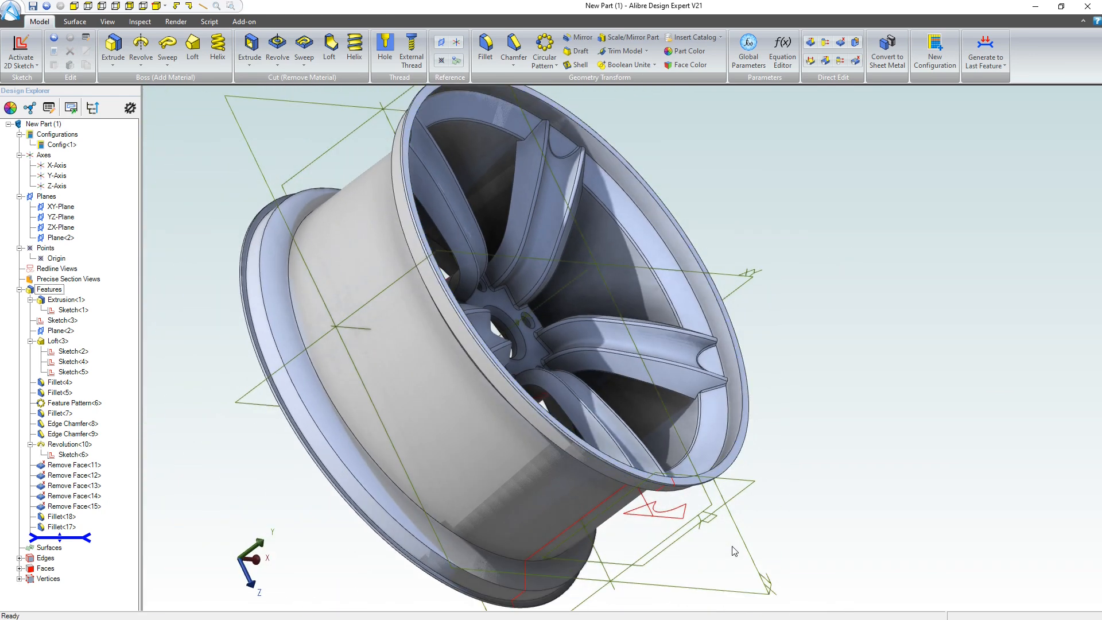
right_click(676, 515)
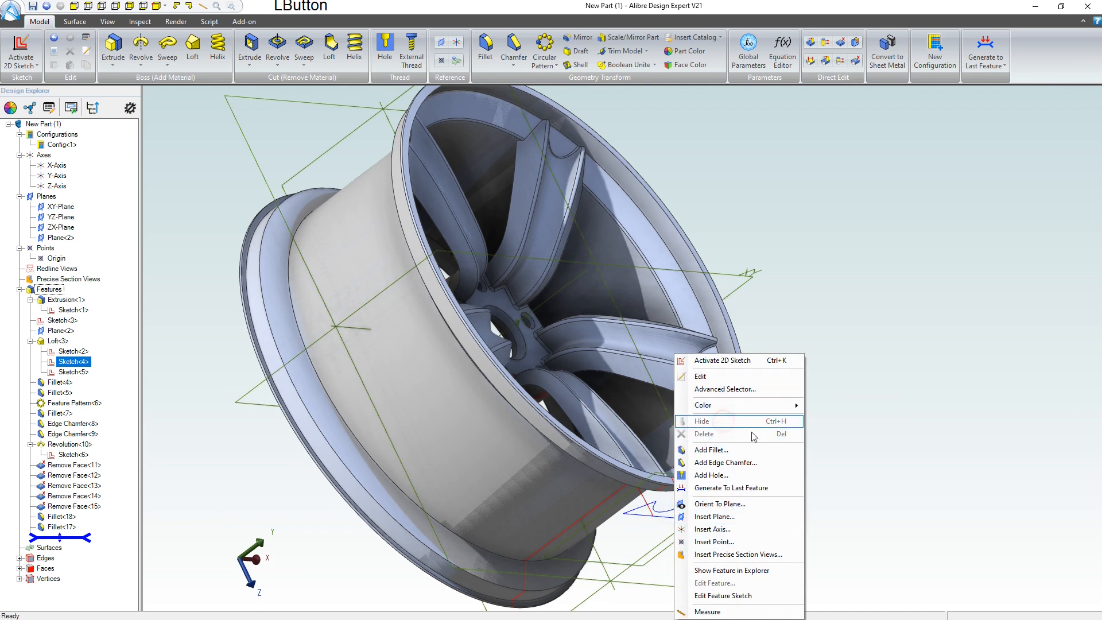
click(881, 455)
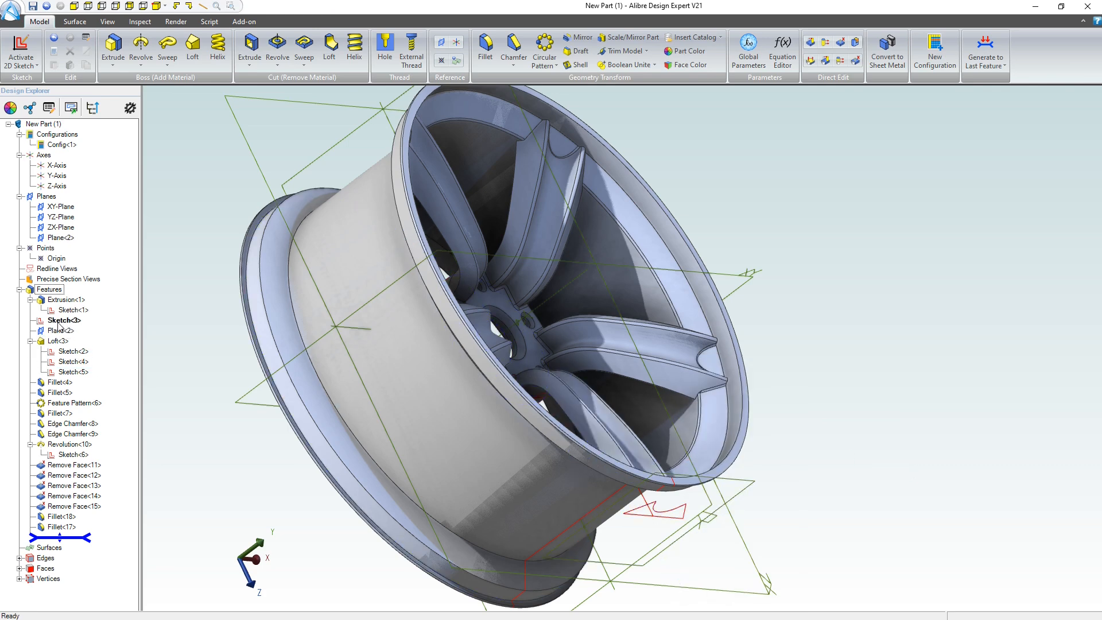
right_click(747, 488)
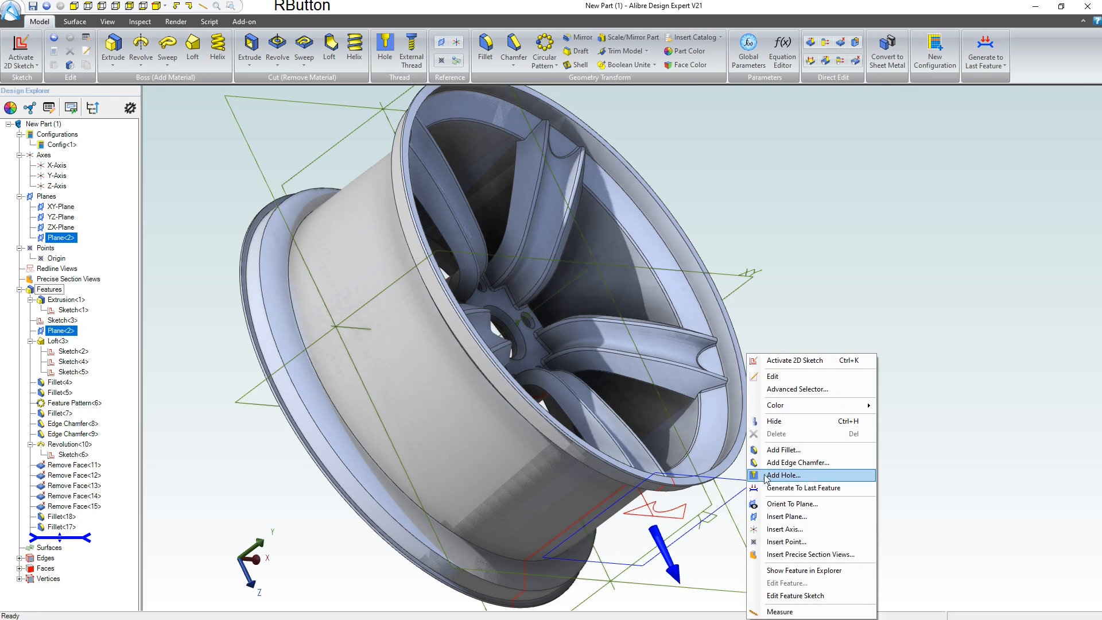
click(786, 422)
- Try to hide the loft's Sketch<4> profile that remains displayed outside the rim
right_click(646, 505)
click(610, 530)
right_click(637, 512)
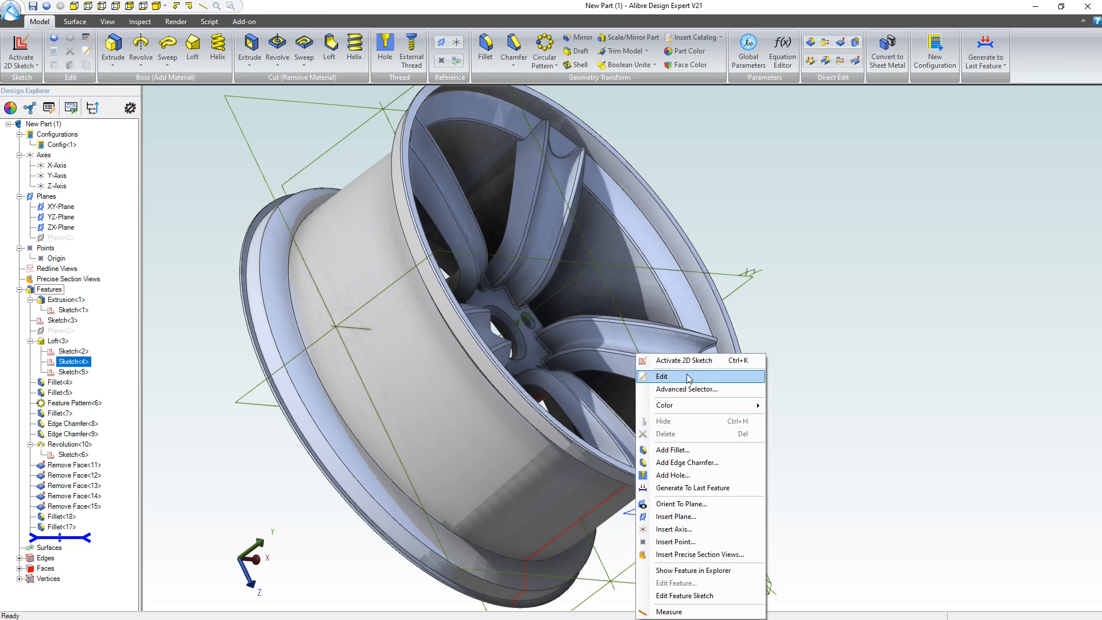
click(837, 529)
right_drag(834, 522, 524, 435)
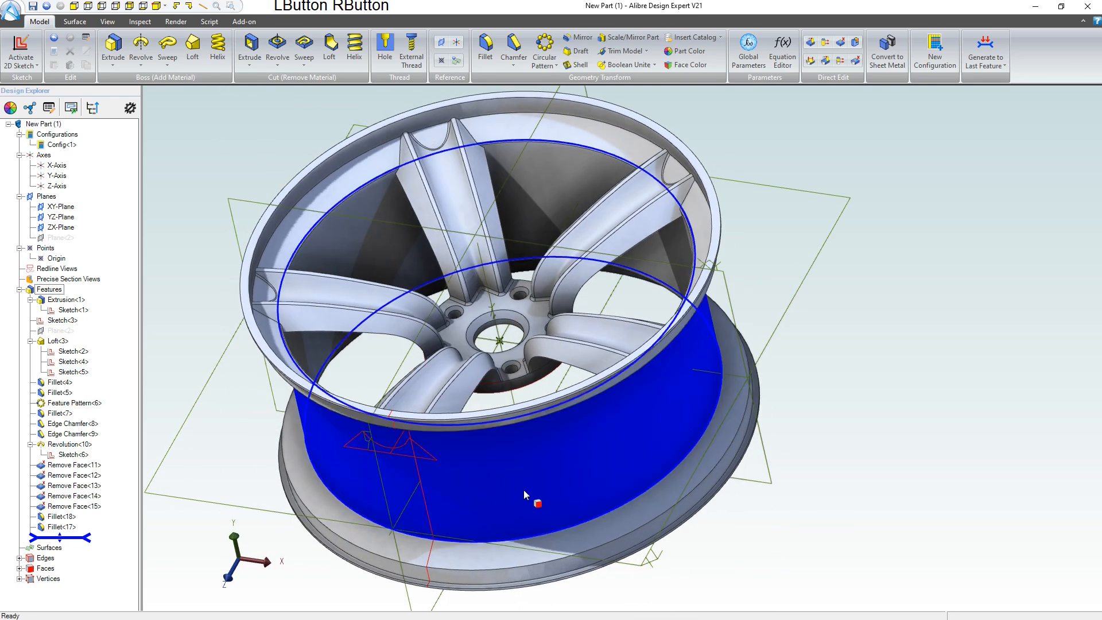
click(416, 443)
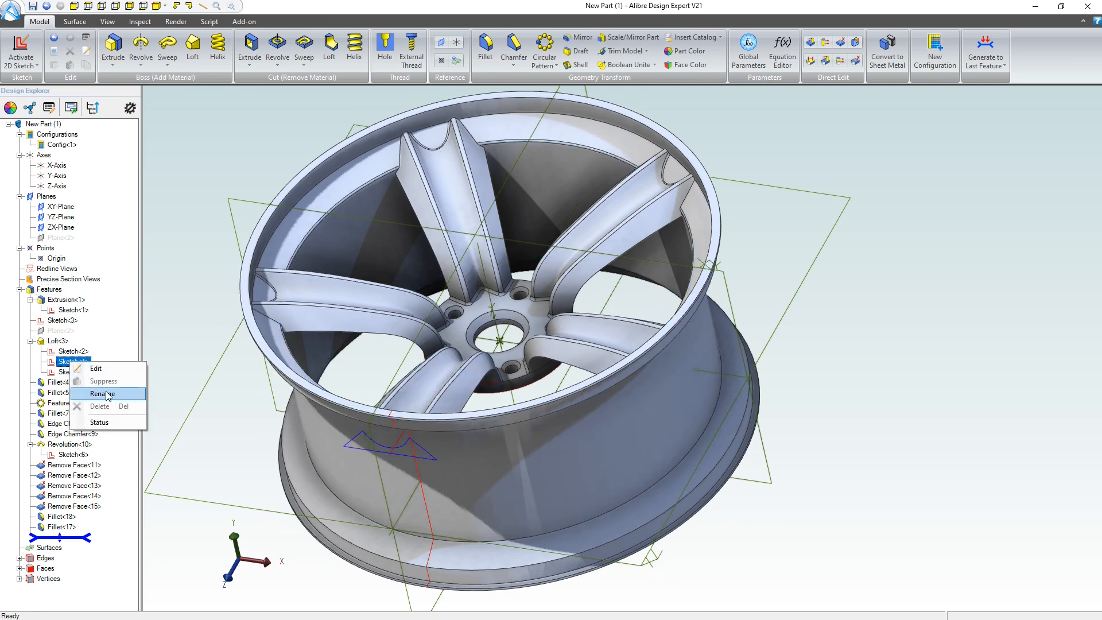
- Examine the filleted joints between the spokes and the rim, and select the narrow fillet face beside one spoke end
right_drag(463, 447, 597, 403)
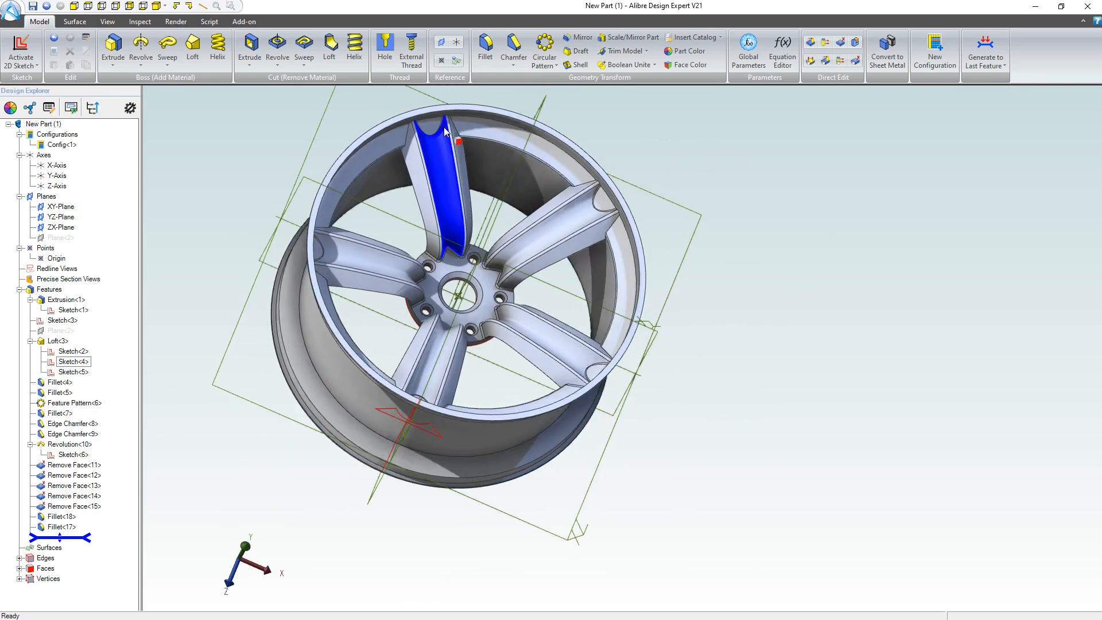
scroll(449, 154, up, 5)
right_drag(437, 271, 433, 298)
click(433, 298)
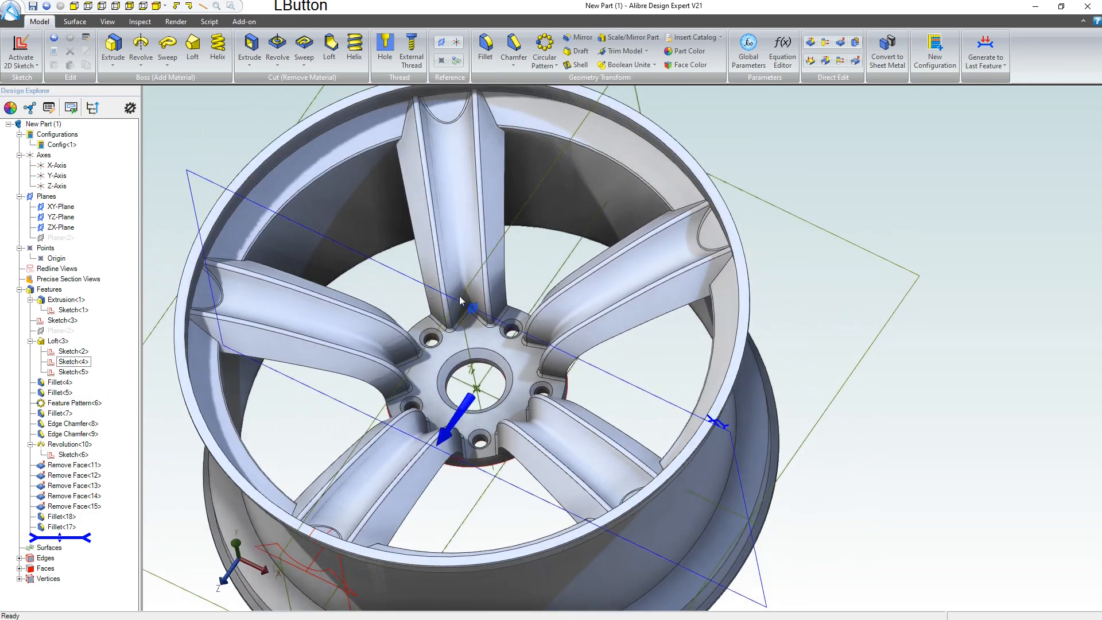
scroll(494, 311, up, 2)
click(585, 315)
right_drag(584, 315, 609, 281)
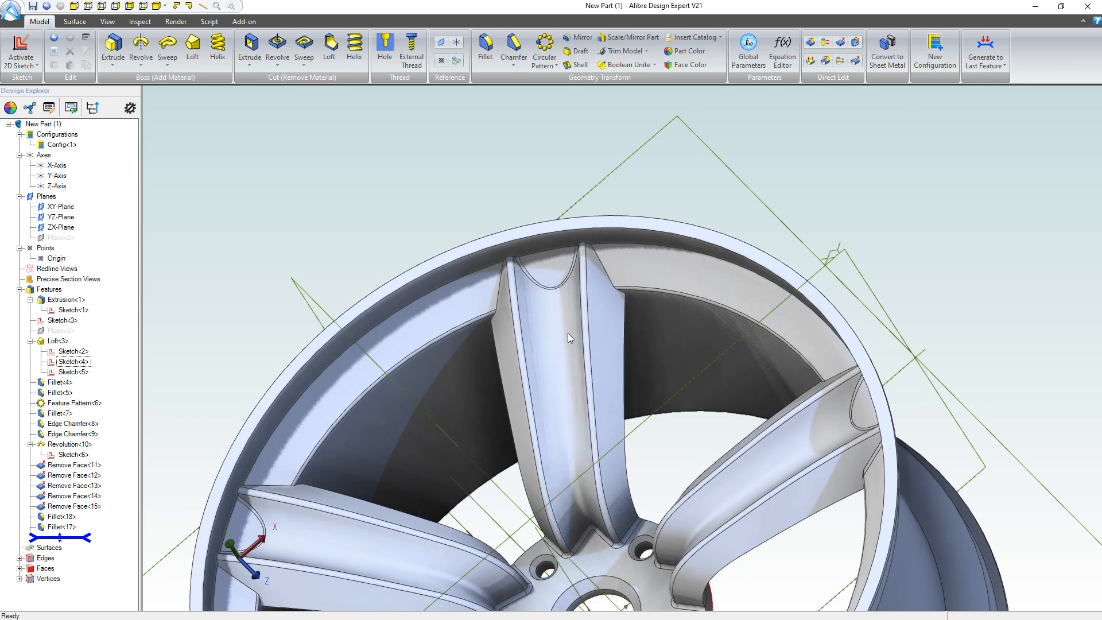
scroll(567, 333, down, 3)
right_drag(571, 385, 584, 376)
scroll(741, 412, up, 3)
scroll(832, 428, up, 3)
click(846, 414)
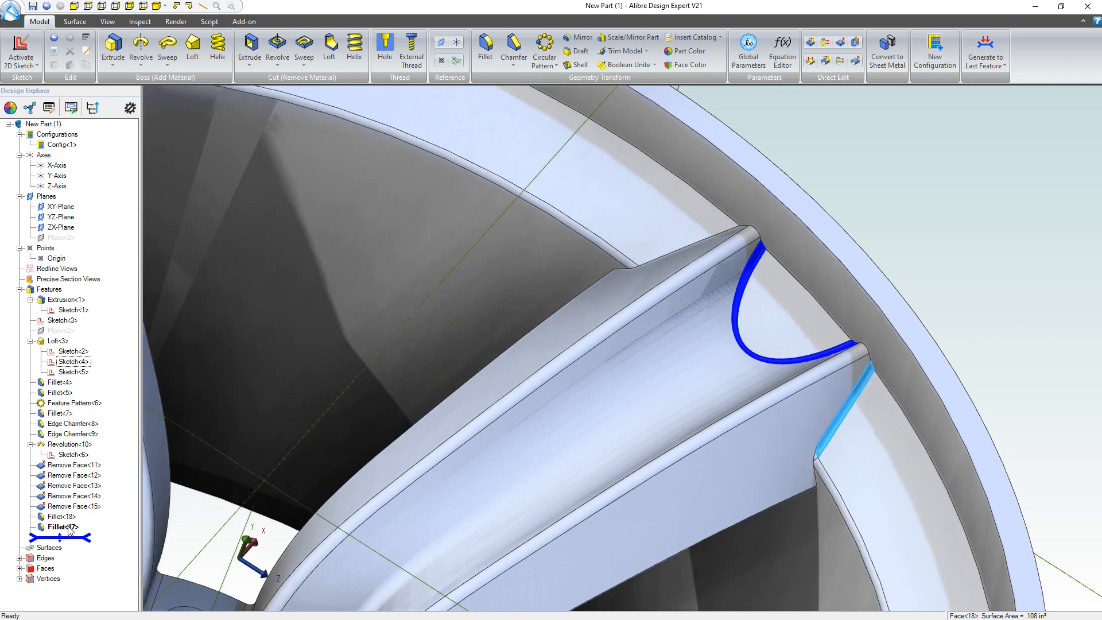
- Add one straight side edge where a spoke meets the rim to the 0.100" Fillet<17>, and apply the change
right_click(70, 529)
click(94, 533)
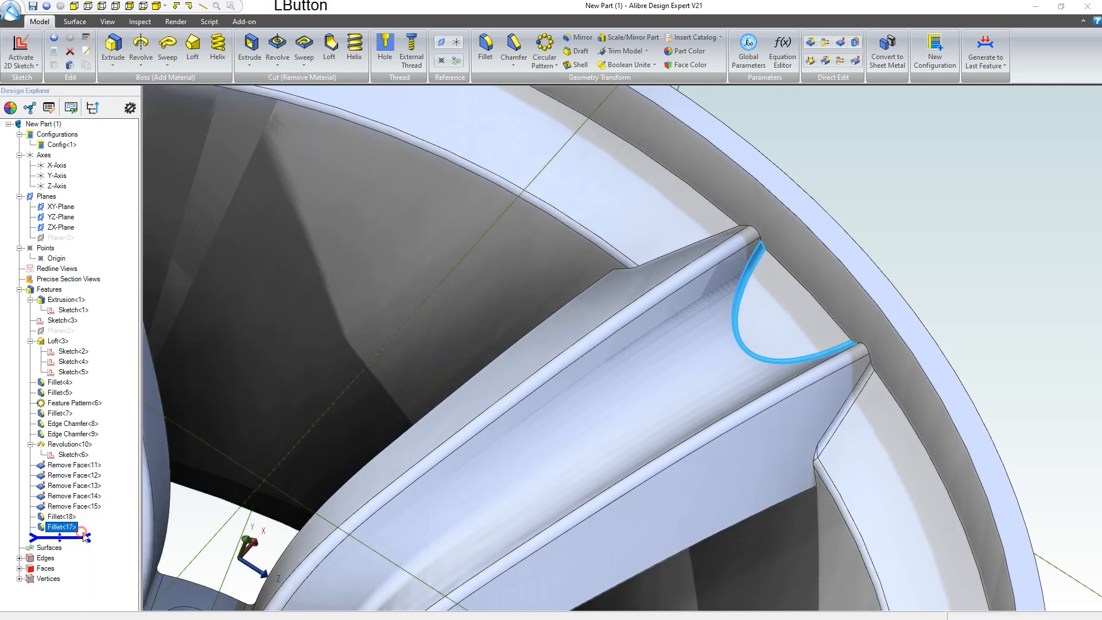
scroll(488, 376, down, 3)
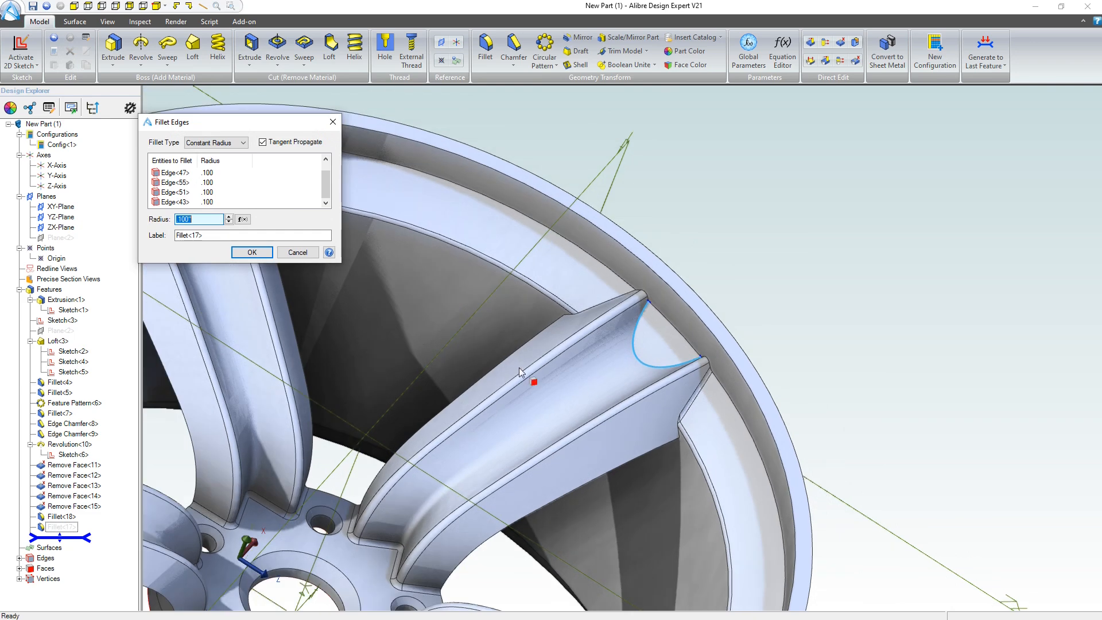
scroll(587, 311, up, 3)
click(591, 319)
click(588, 305)
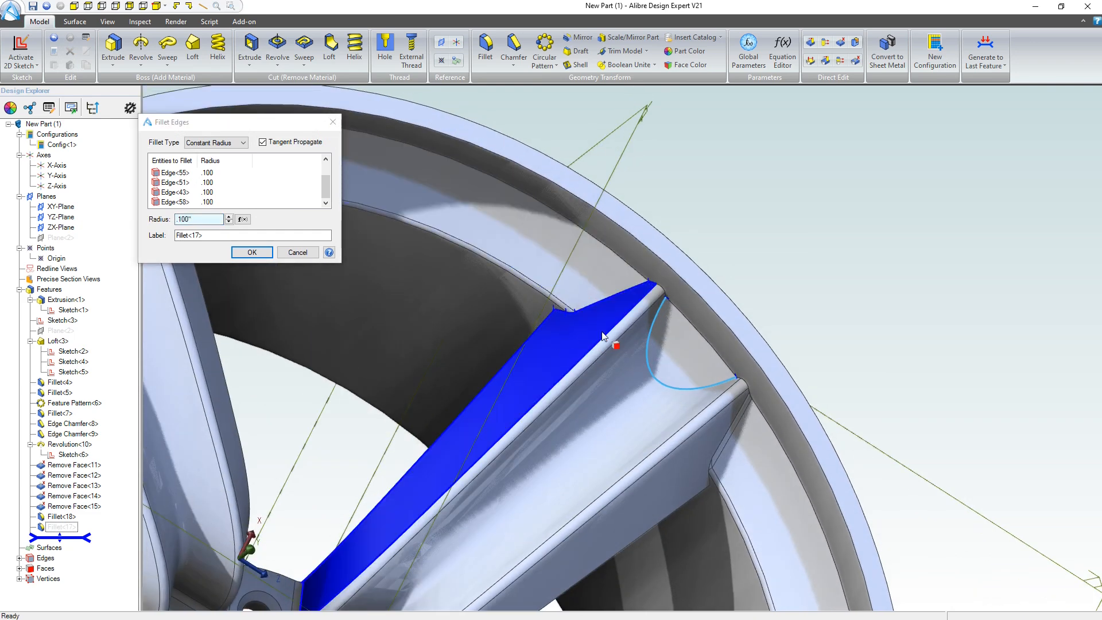
scroll(551, 328, down, 3)
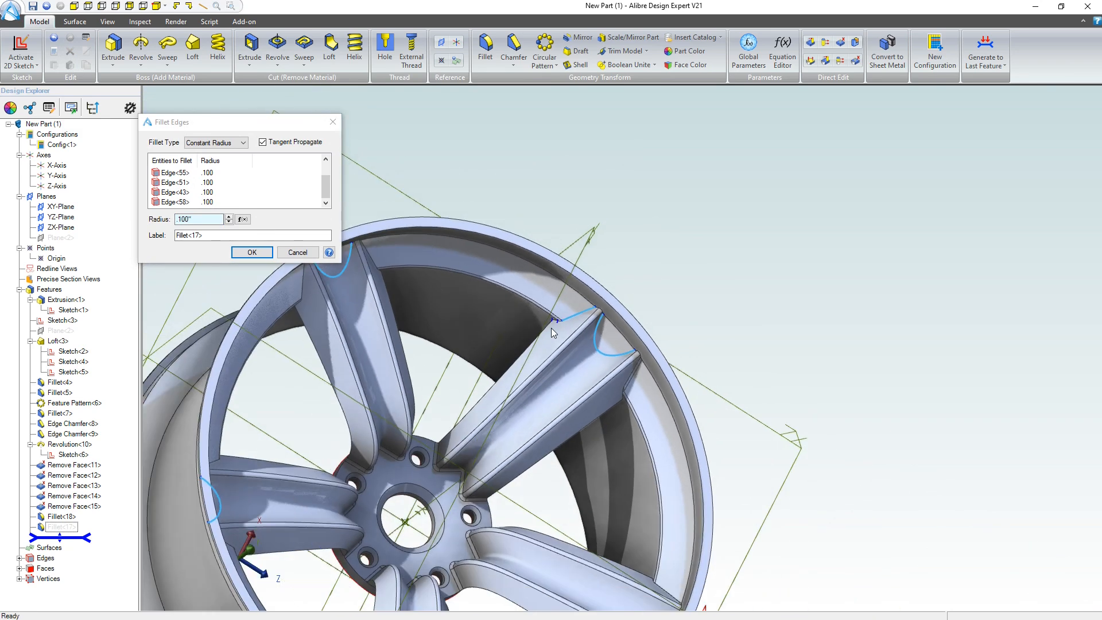
scroll(468, 304, up, 2)
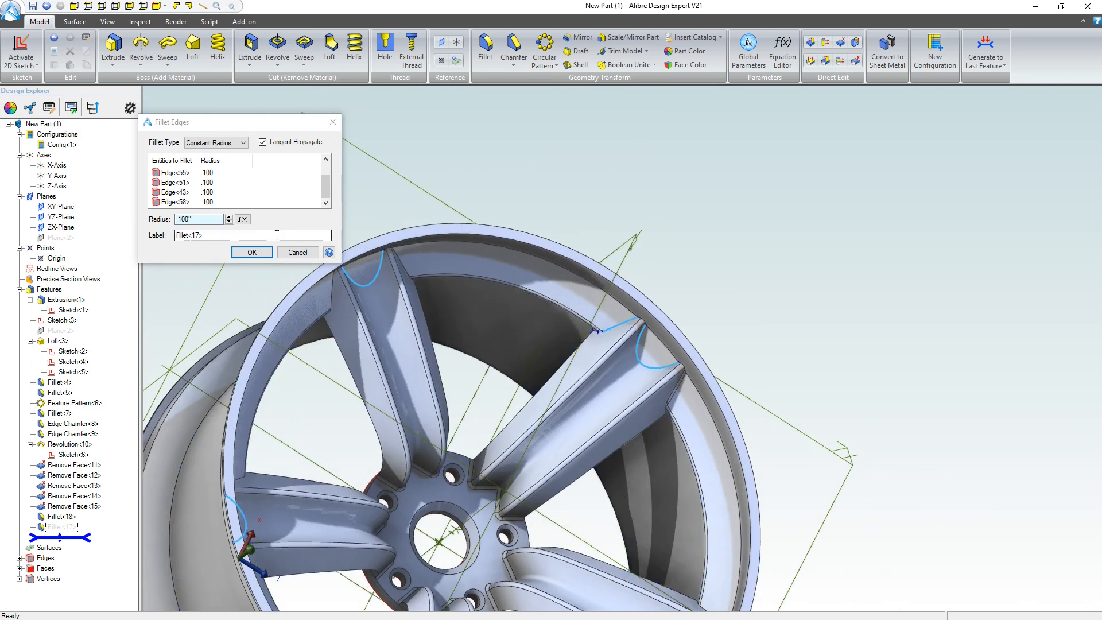
click(261, 252)
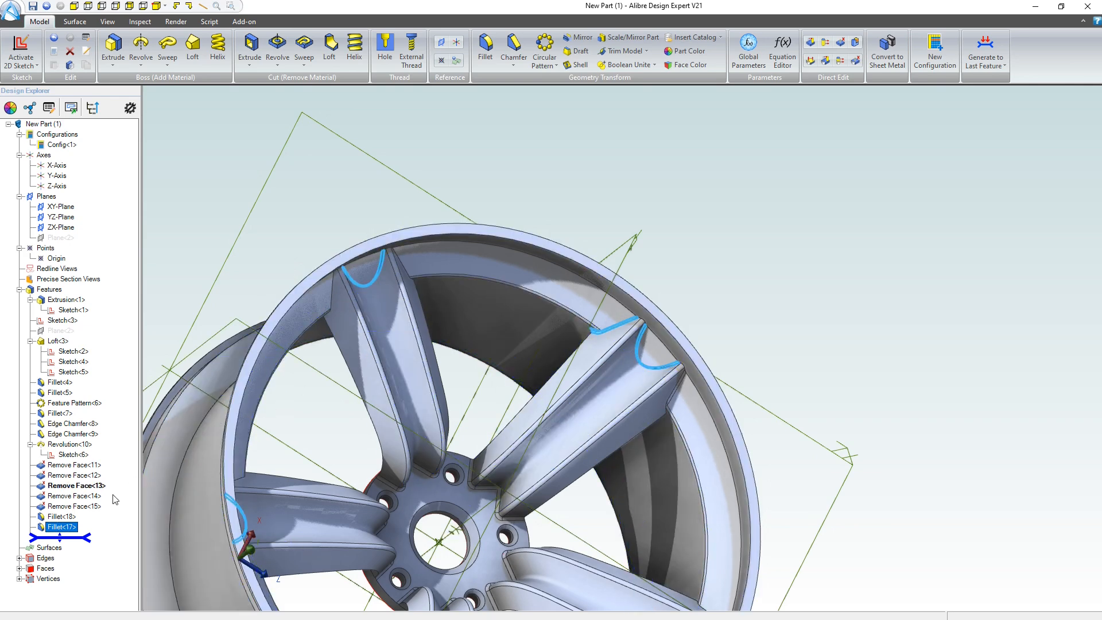
- Reopen Fillet<17> and add both straight side edges where the adjacent spoke meets the rim
right_click(71, 526)
click(93, 532)
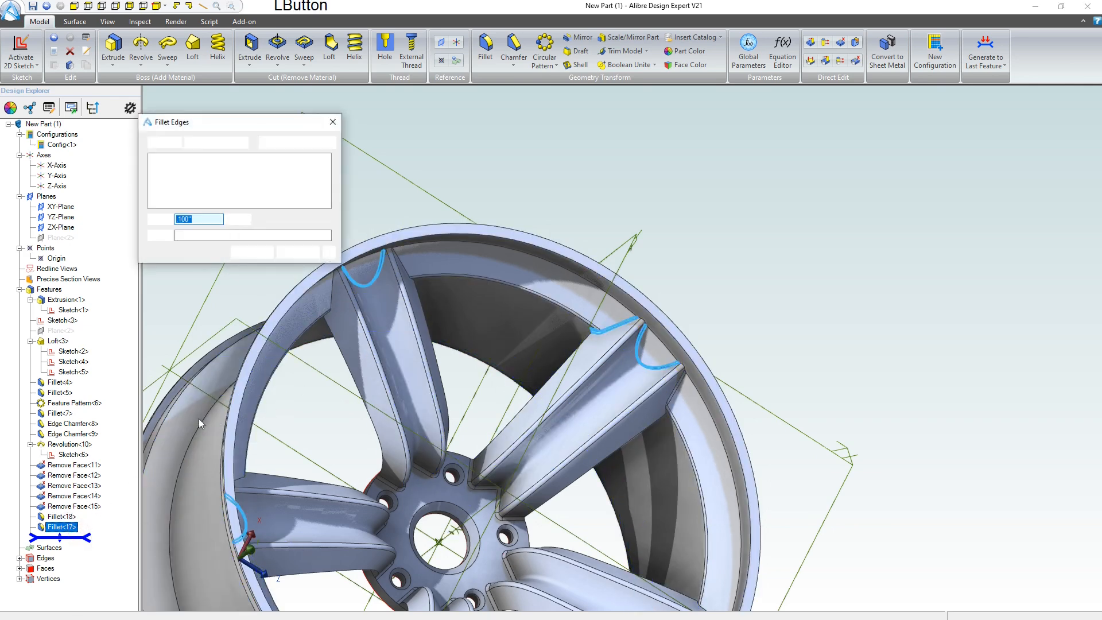
scroll(357, 282, up, 3)
click(358, 286)
click(594, 191)
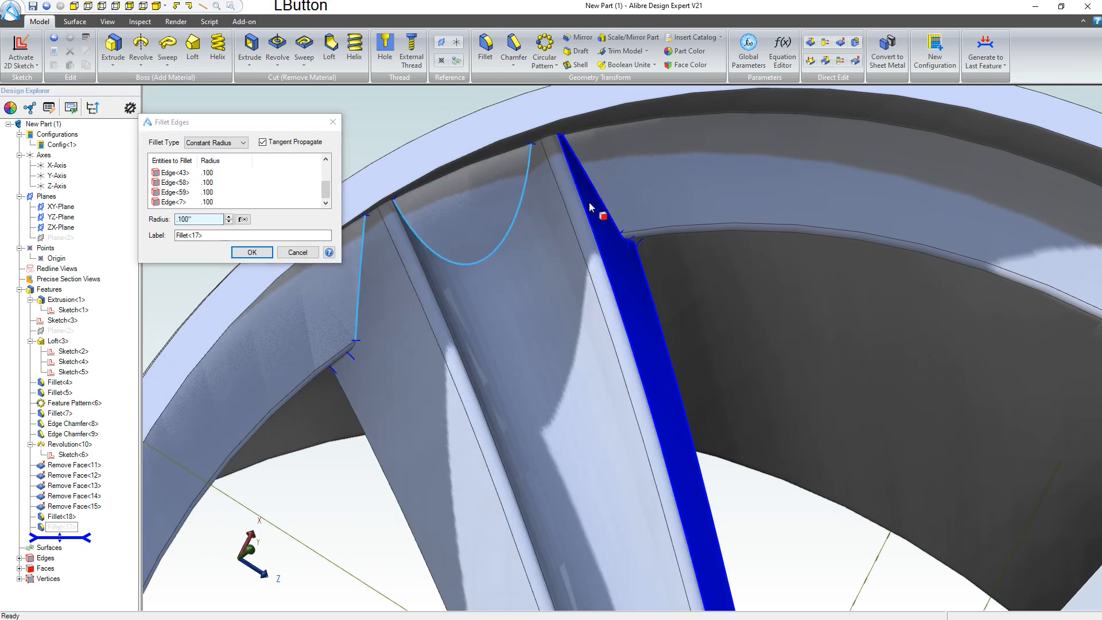
scroll(591, 198, down, 3)
- Add both straight side edges at the rim end of the third spoke to the fillet selection
drag(522, 365, 485, 299)
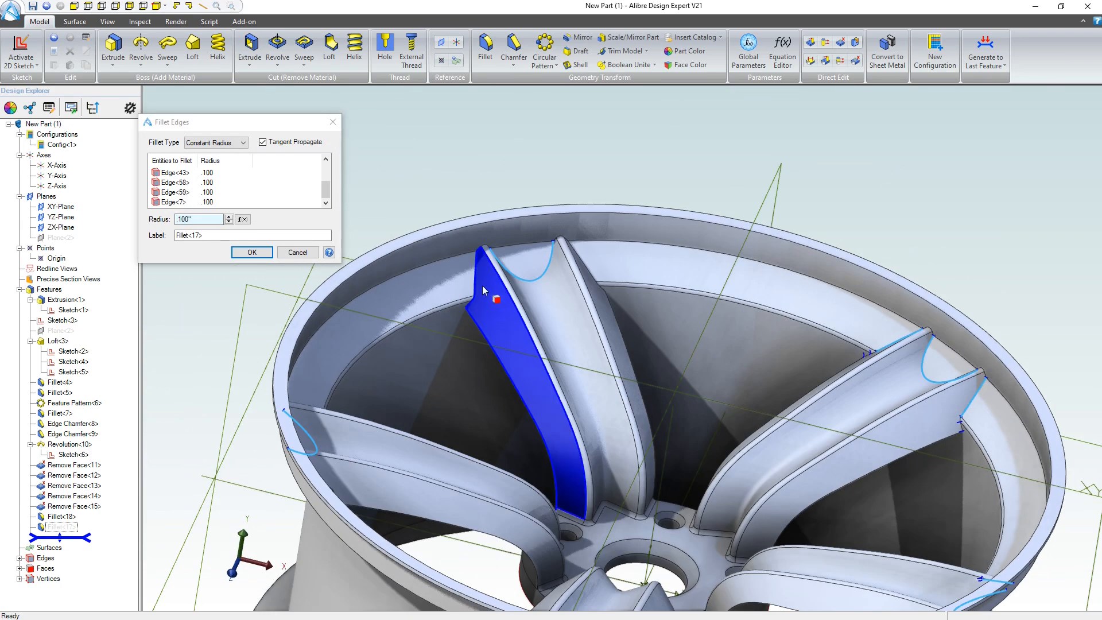
scroll(483, 296, up, 3)
click(470, 279)
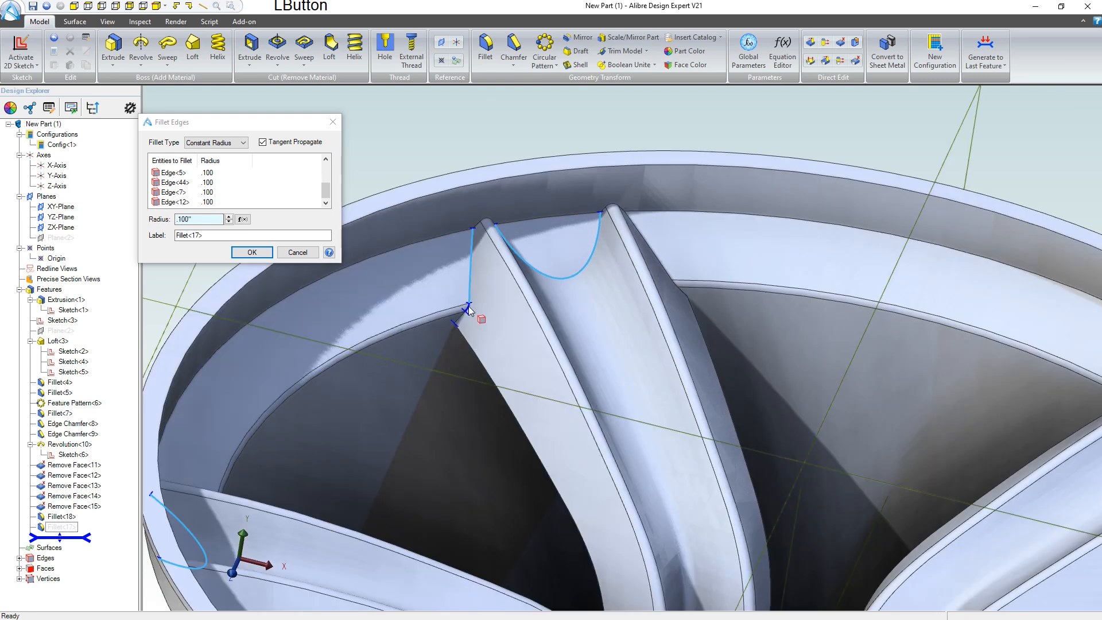
drag(570, 309, 558, 314)
click(674, 239)
- Add the two straight side edges joining the fourth spoke to the rim to the fillet selection
scroll(599, 299, down, 3)
drag(454, 443, 455, 412)
scroll(455, 412, up, 5)
click(370, 327)
click(612, 305)
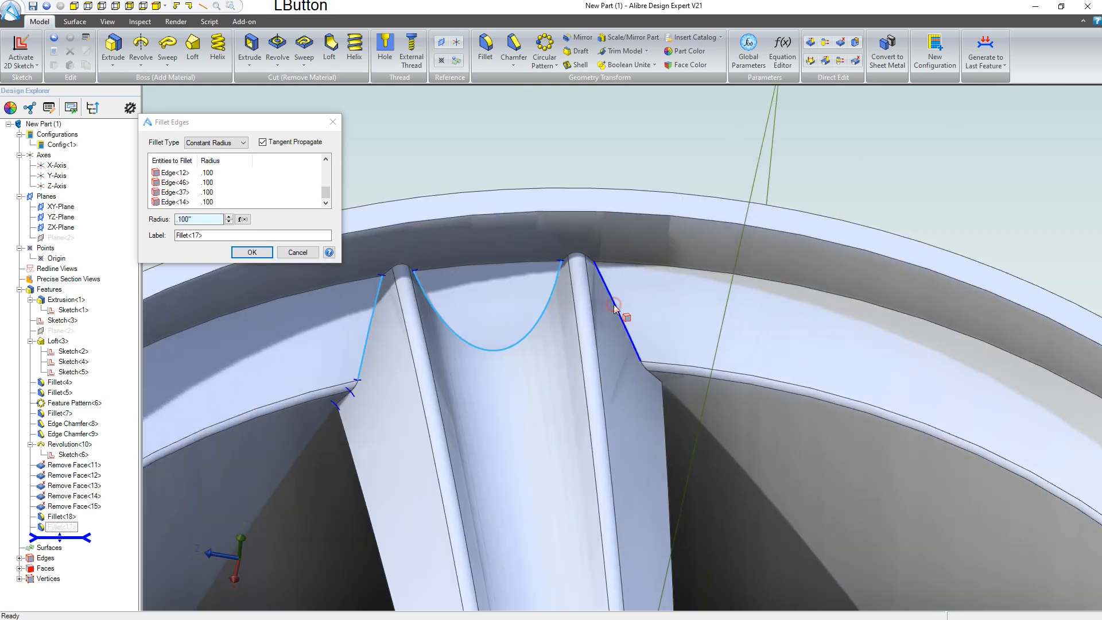
- Add the two straight side edges joining the fifth spoke to the rim to the fillet selection
scroll(622, 314, down, 5)
drag(578, 424, 456, 376)
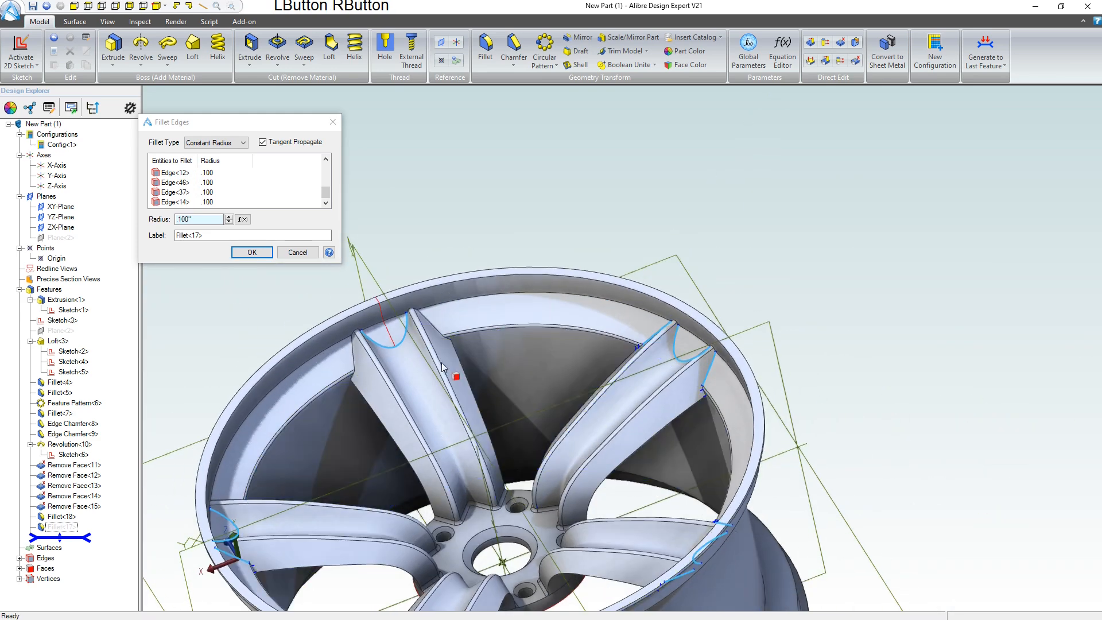
scroll(454, 376, up, 4)
click(275, 339)
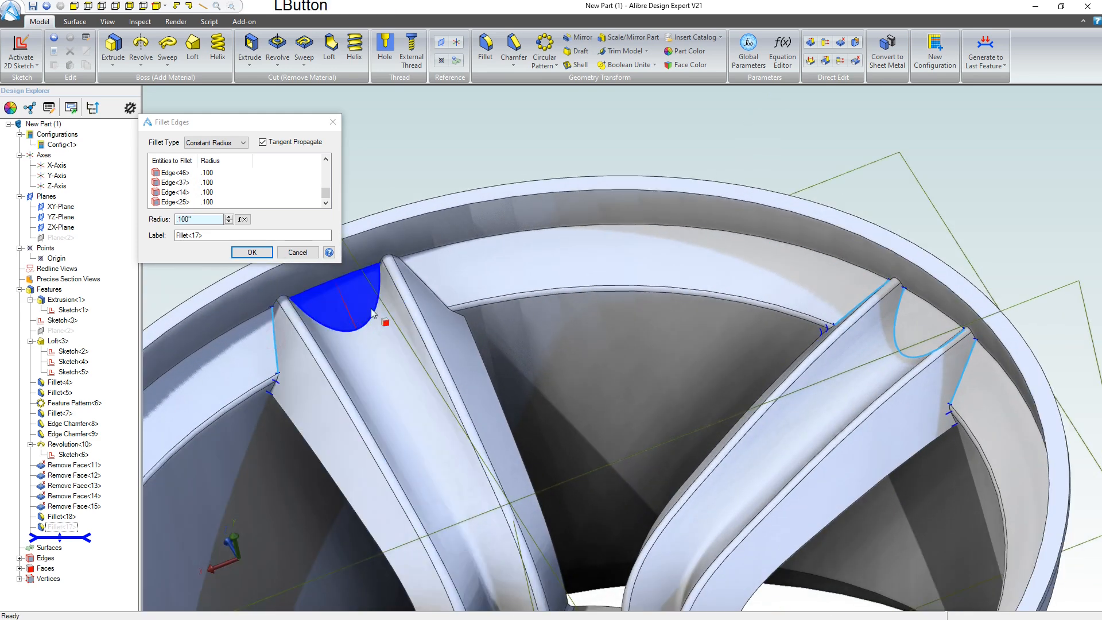
scroll(423, 300, up, 2)
- Add the first spoke's remaining straight side edge at the rim to the fillet selection
scroll(522, 306, down, 5)
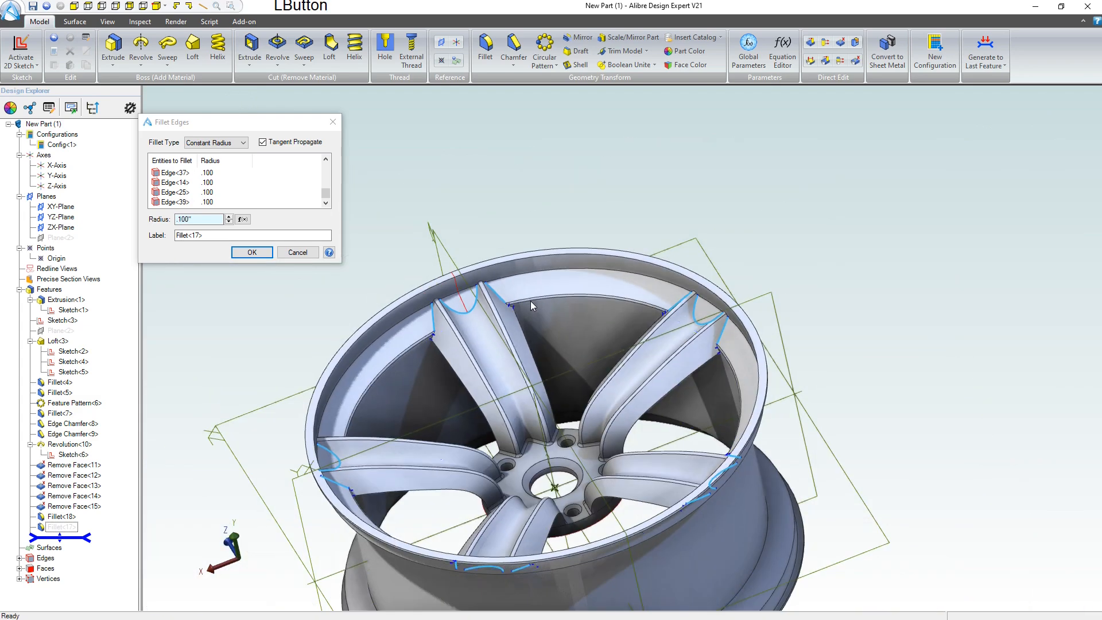
drag(531, 300, 451, 347)
scroll(426, 331, up, 5)
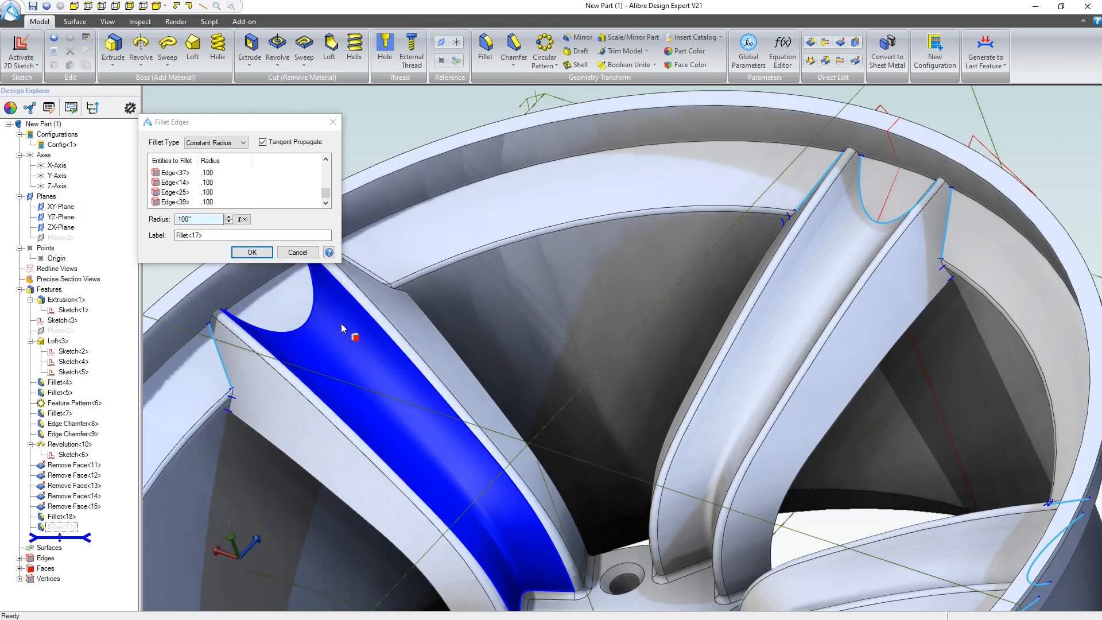
scroll(392, 297, down, 3)
drag(611, 400, 637, 367)
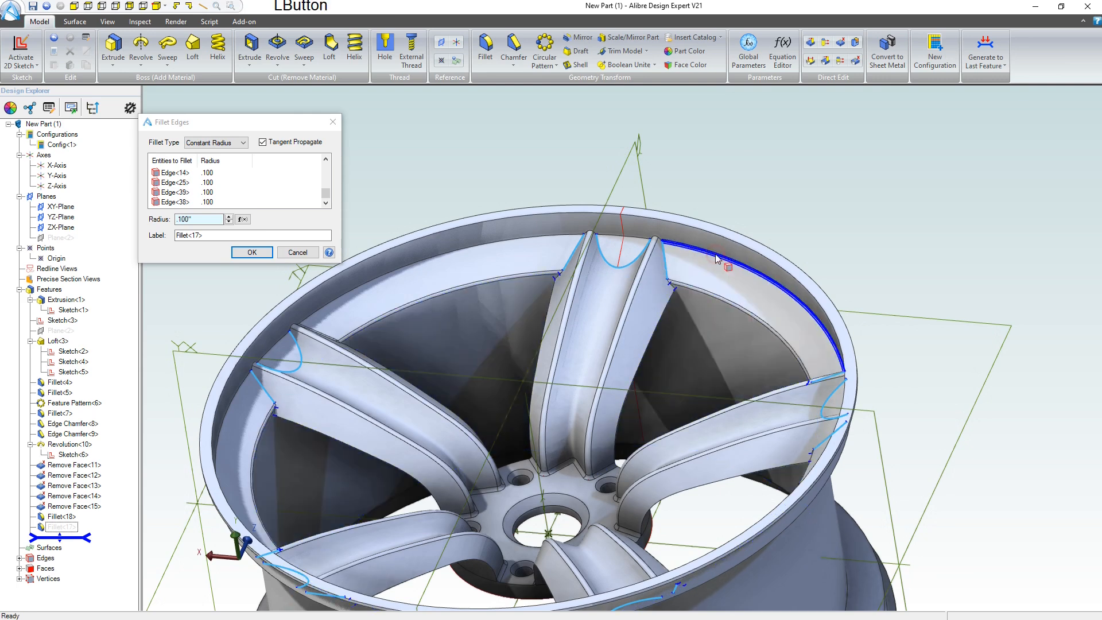
- Add rim arc edges between spokes and across one groove end to Fillet<17>, and apply the 0.100" fillet
click(630, 240)
right_drag(516, 367, 473, 410)
scroll(473, 410, down, 4)
scroll(433, 335, up, 5)
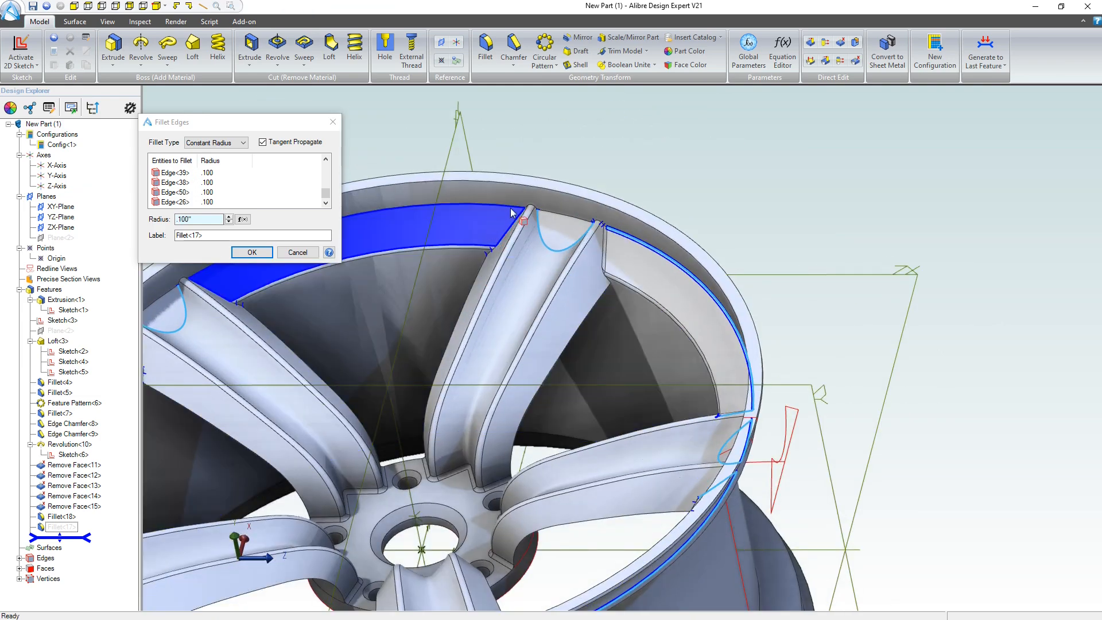
click(487, 207)
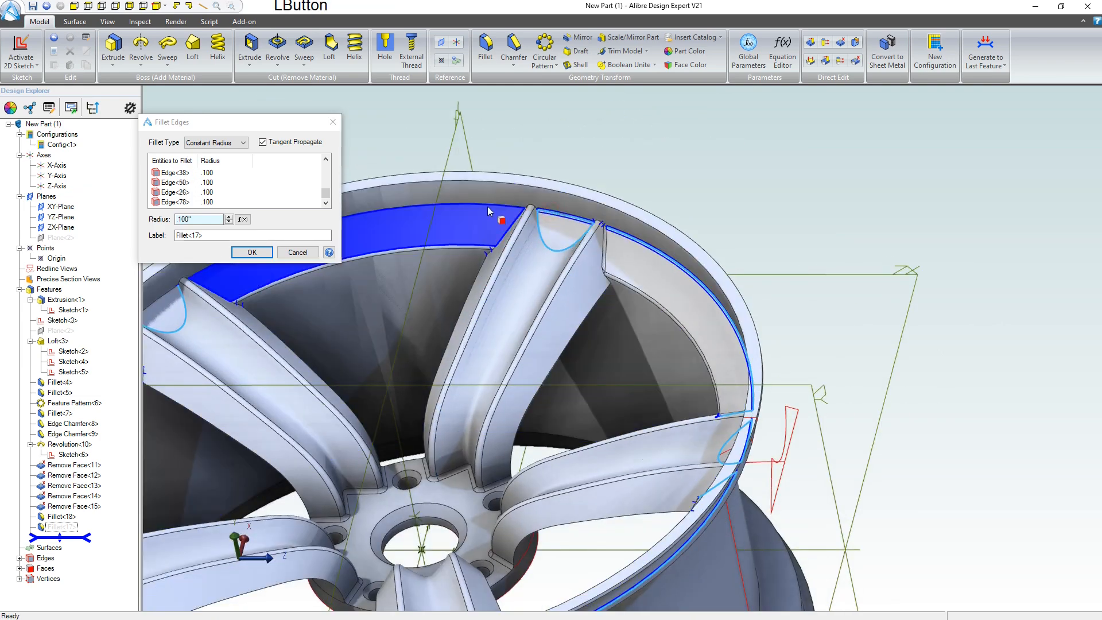
click(459, 240)
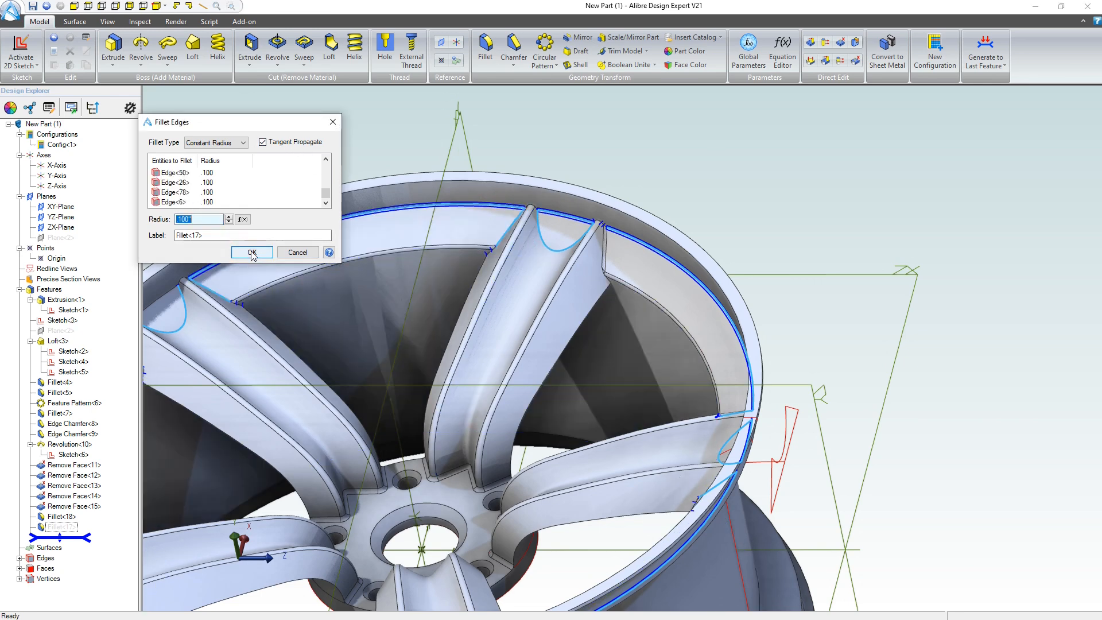
click(252, 253)
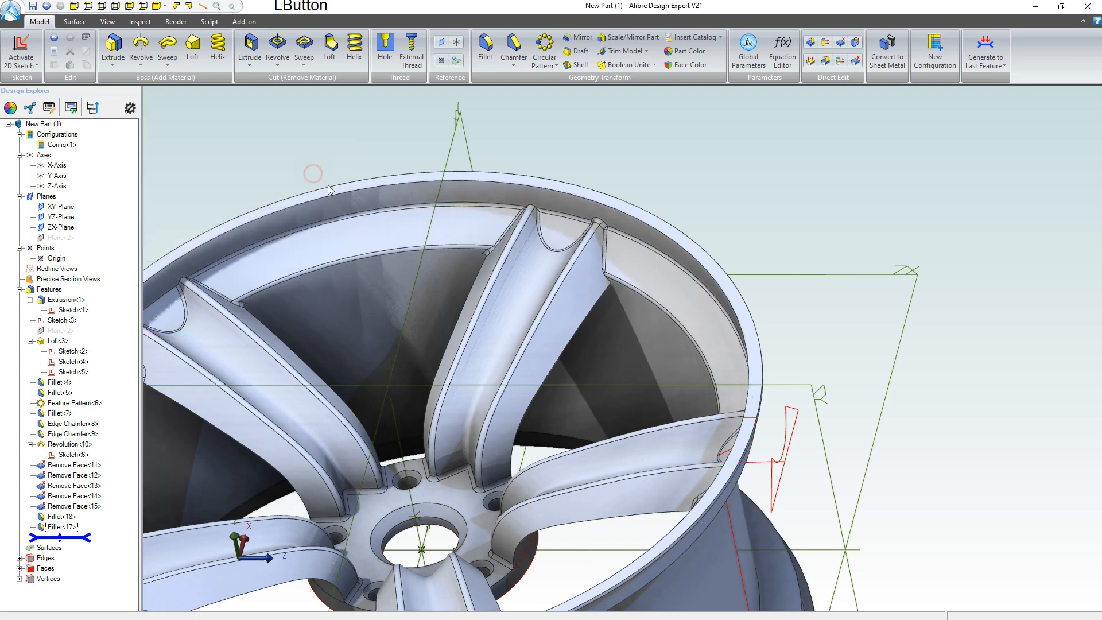
- Reopen Fillet<17> and add the rounded tip edge where one ridge of a spoke meets the rim
scroll(506, 206, up, 5)
scroll(557, 210, down, 5)
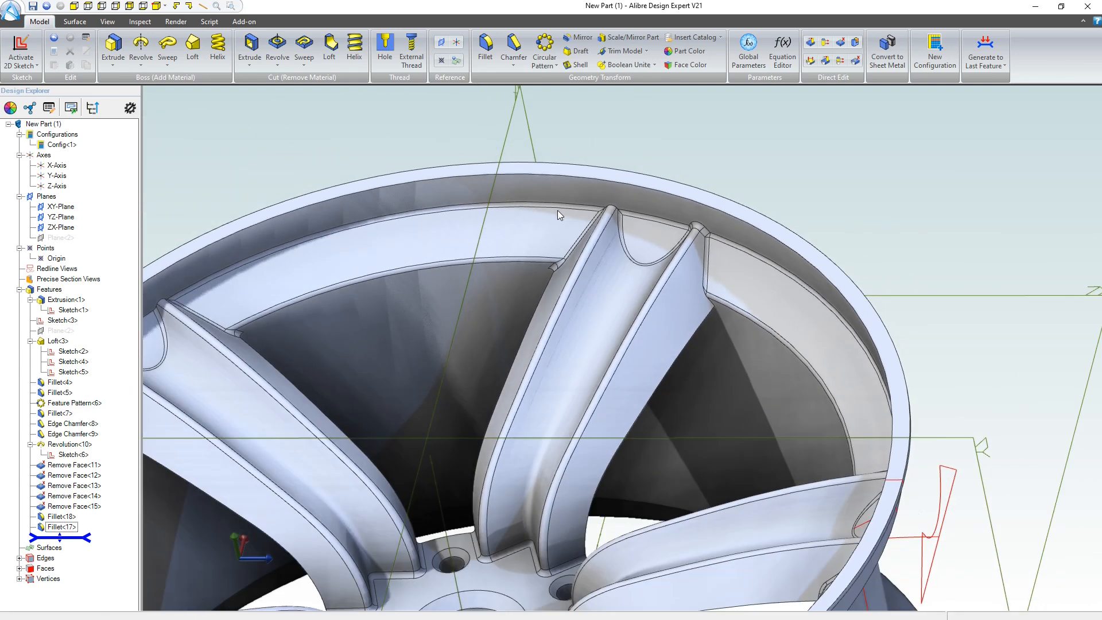
scroll(546, 224, up, 4)
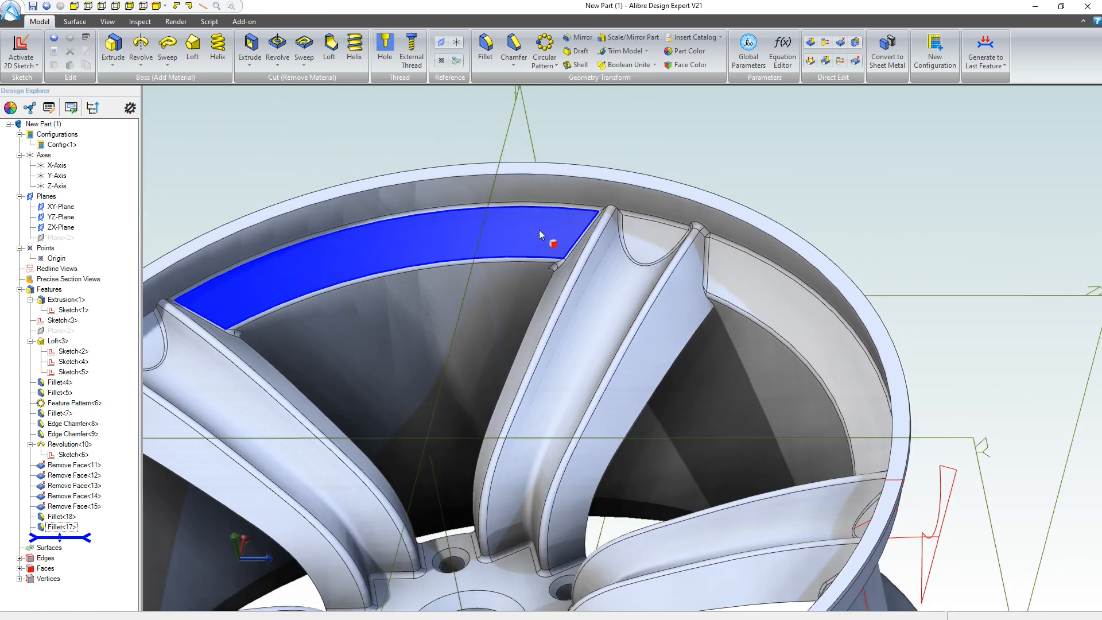
click(63, 527)
right_click(63, 526)
click(112, 553)
scroll(474, 225, up, 3)
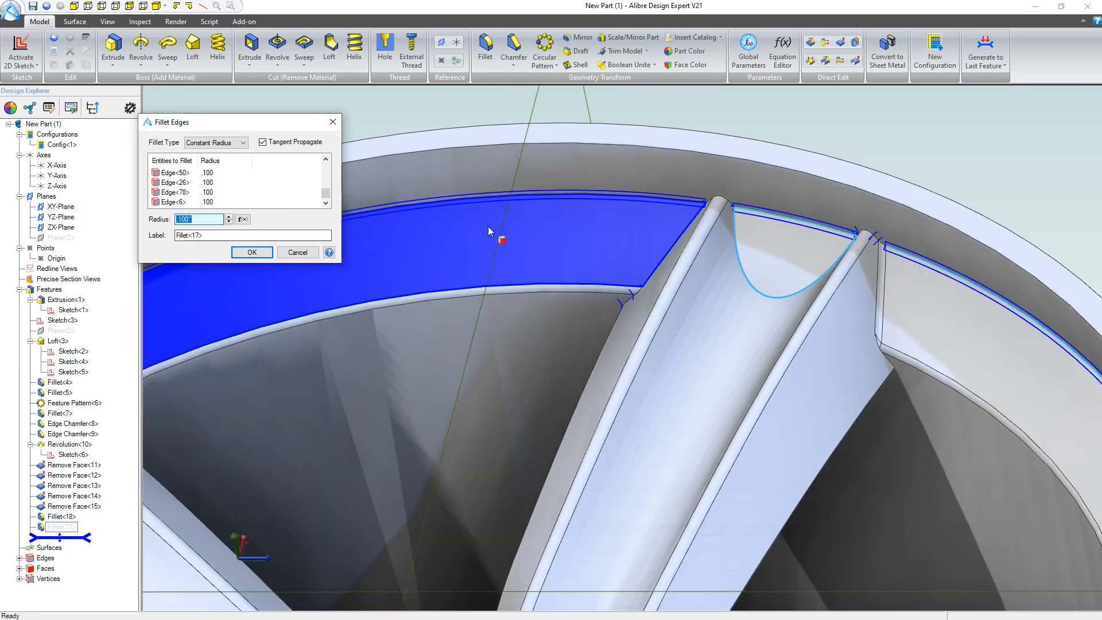
scroll(517, 229, down, 7)
mouse_move(473, 349)
mouse_down()
mouse_move(450, 342)
mouse_move(464, 373)
mouse_move(459, 333)
mouse_up()
scroll(474, 216, down, 4)
scroll(474, 214, up, 5)
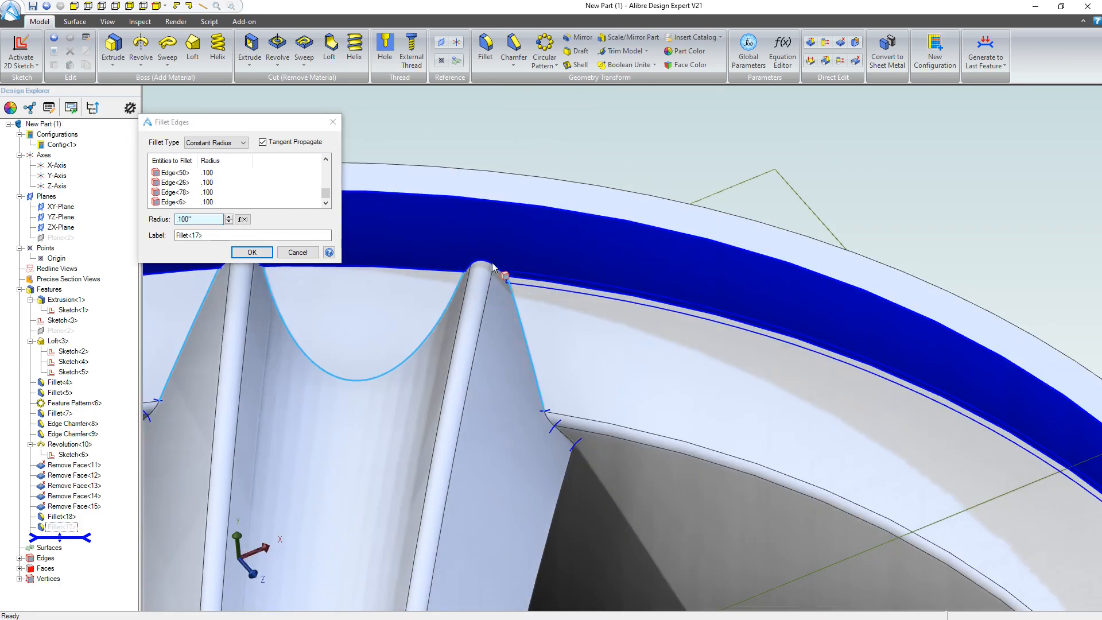
click(489, 262)
- Add the rounded tip edge of the same spoke's other ridge to the fillet selection
scroll(504, 294, up, 3)
scroll(504, 294, down, 8)
scroll(409, 288, up, 2)
click(403, 269)
scroll(528, 267, down, 5)
scroll(233, 356, up, 3)
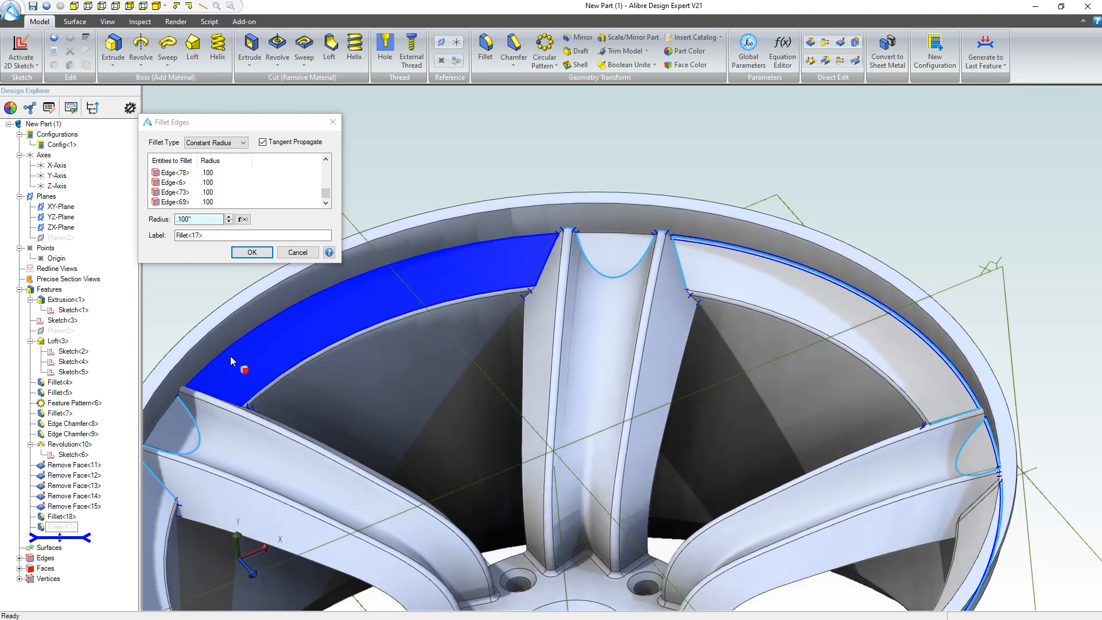
- Add the rounded tip edges of both ridges on the neighbouring spoke to the fillet selection
scroll(184, 402, up, 4)
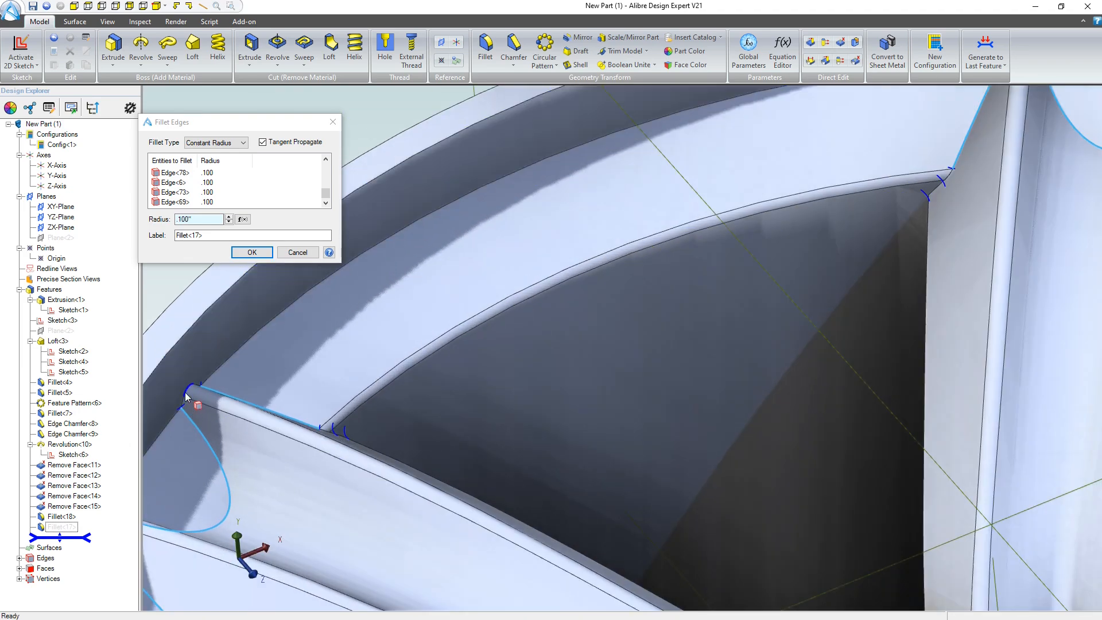
click(186, 396)
scroll(470, 308, down, 5)
scroll(277, 385, up, 5)
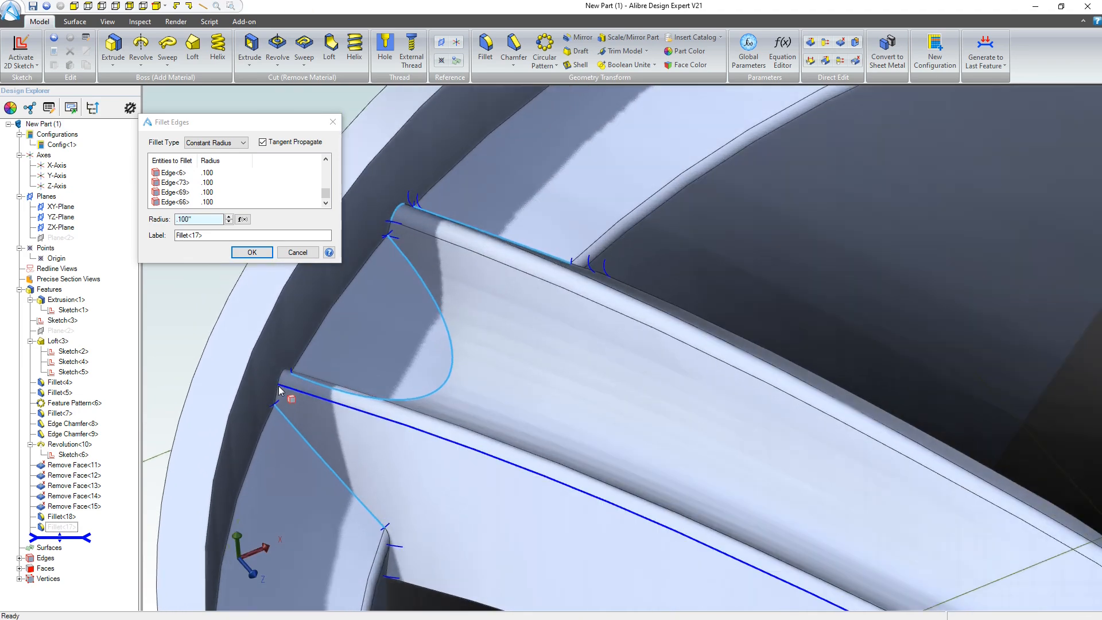
click(278, 385)
scroll(370, 359, down, 4)
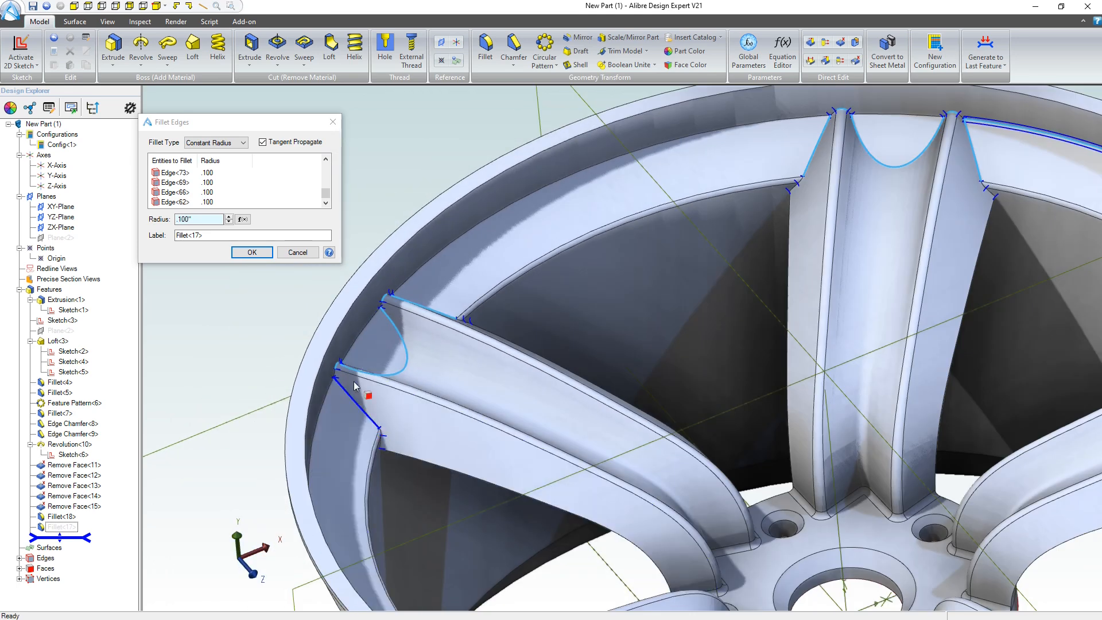
- Add the rim arc across that spoke's groove end and further rim arcs between spokes to the fillet selection
click(353, 345)
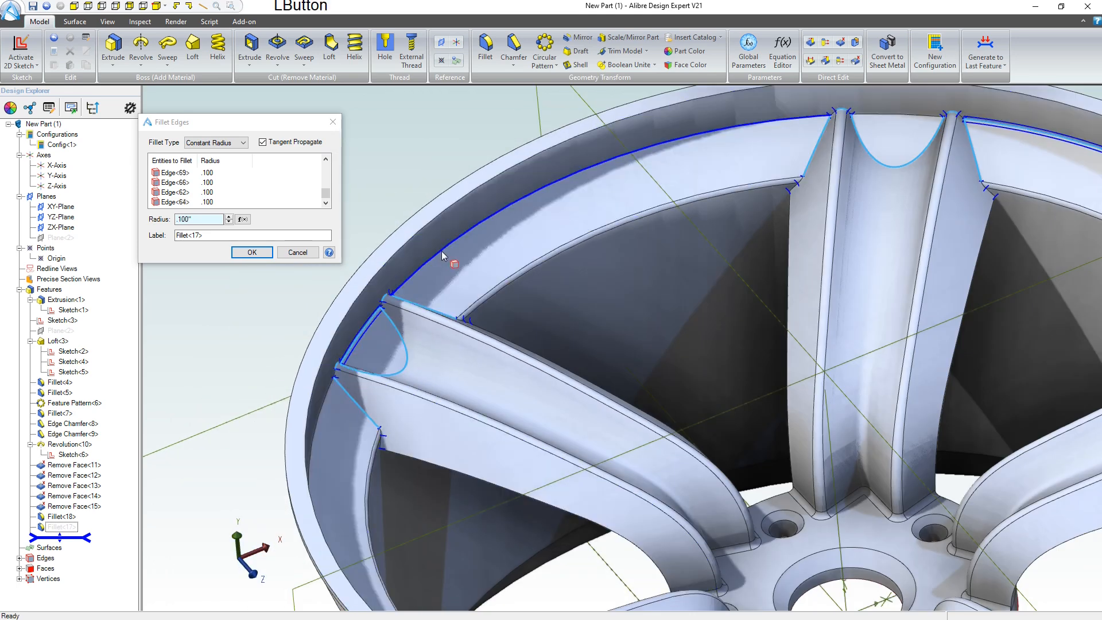
click(442, 250)
scroll(529, 244, down, 4)
scroll(530, 246, down, 3)
middle_drag(464, 441, 406, 431)
scroll(572, 421, up, 2)
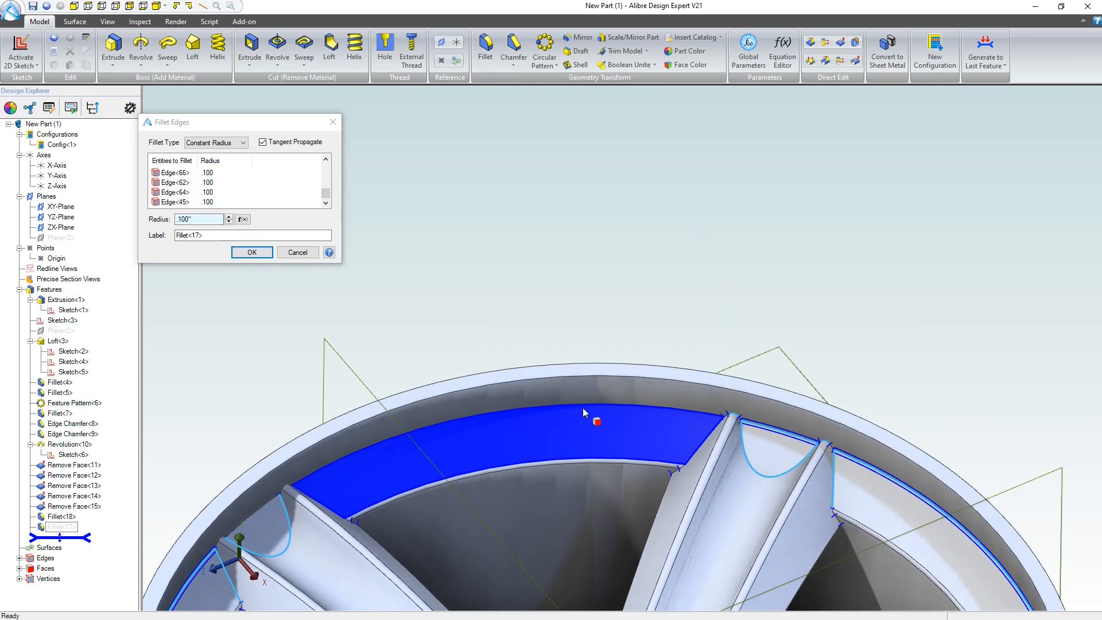
click(584, 405)
- Add the rim arc between the two upper spokes and the rim edges at the neighbouring spoke's end to the fillet selection
scroll(584, 405, down, 2)
scroll(348, 499, up, 5)
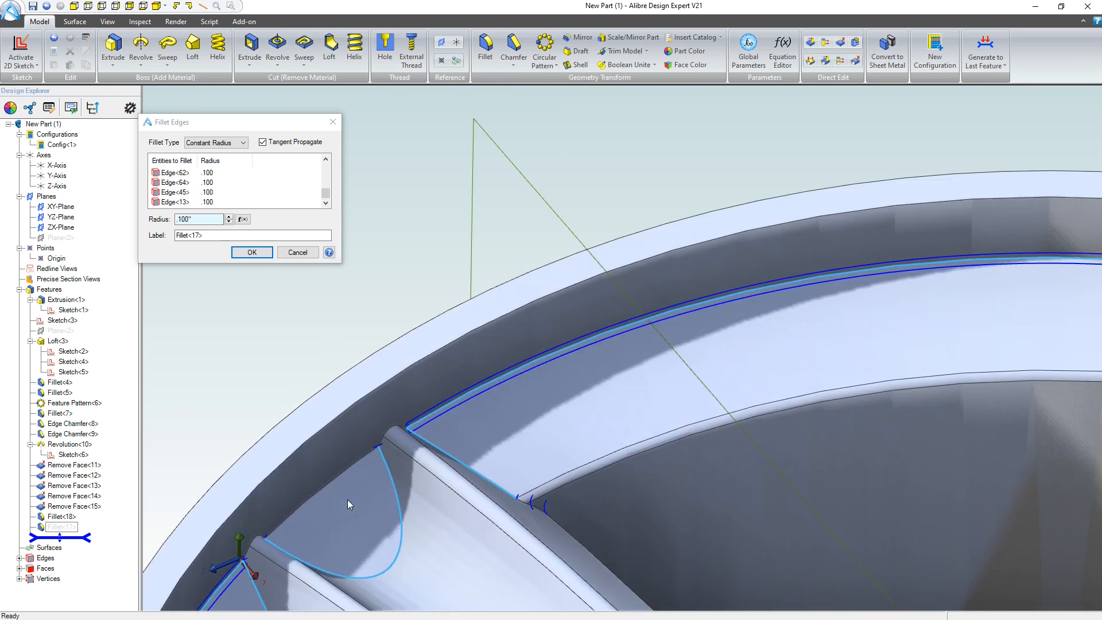
click(390, 441)
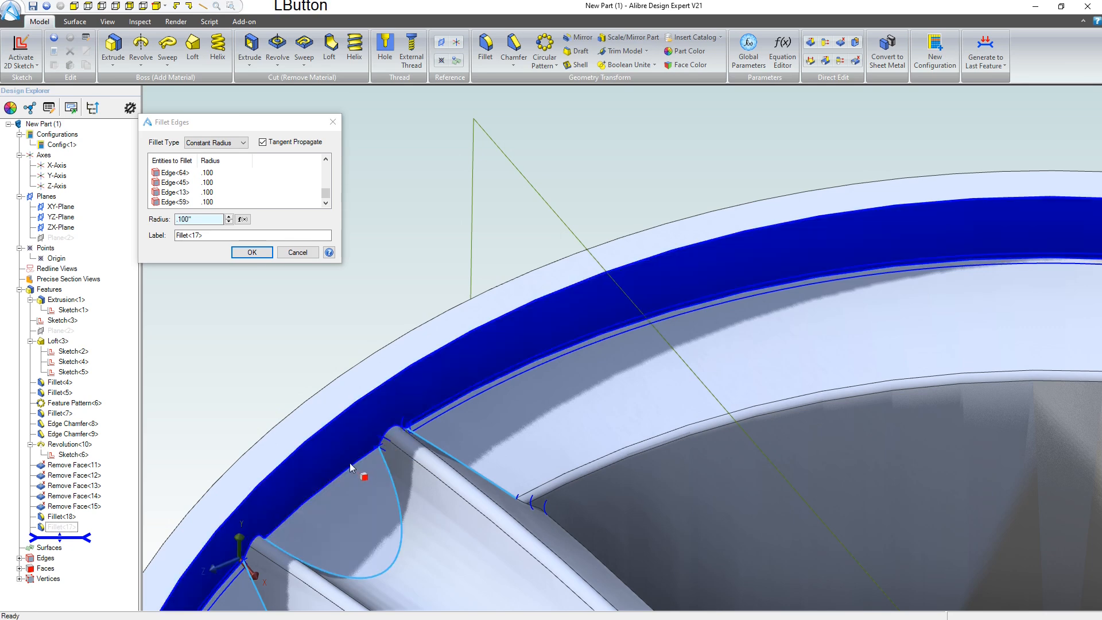
click(443, 446)
scroll(442, 434, down, 4)
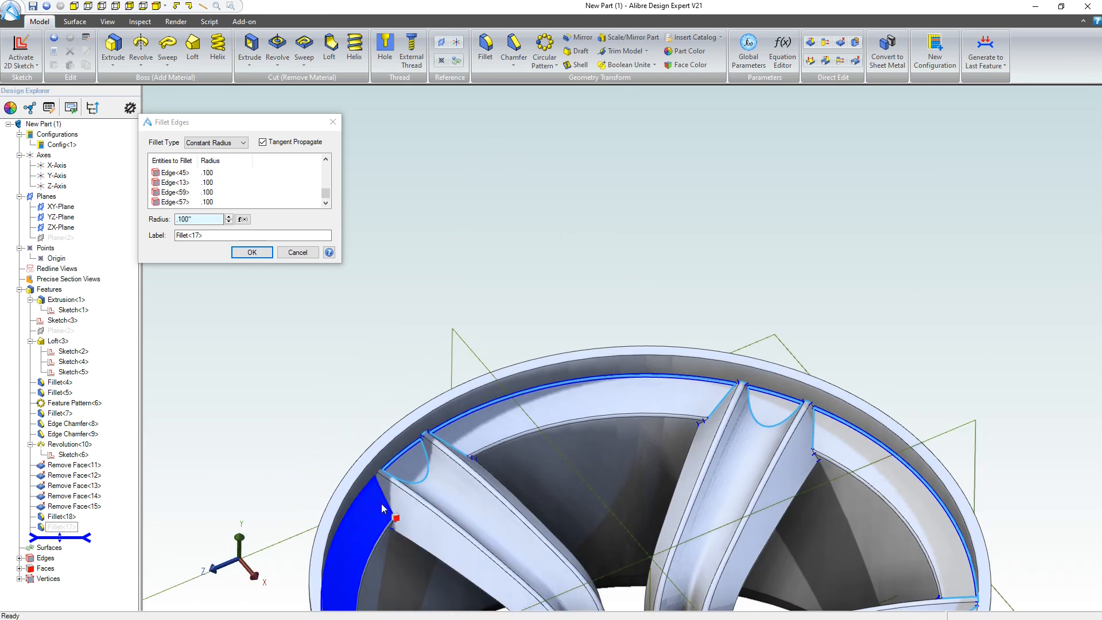
- Add the inner rim face bordering the spoke ends to the fillet selection and apply the 0.100" fillet
scroll(383, 508, up, 5)
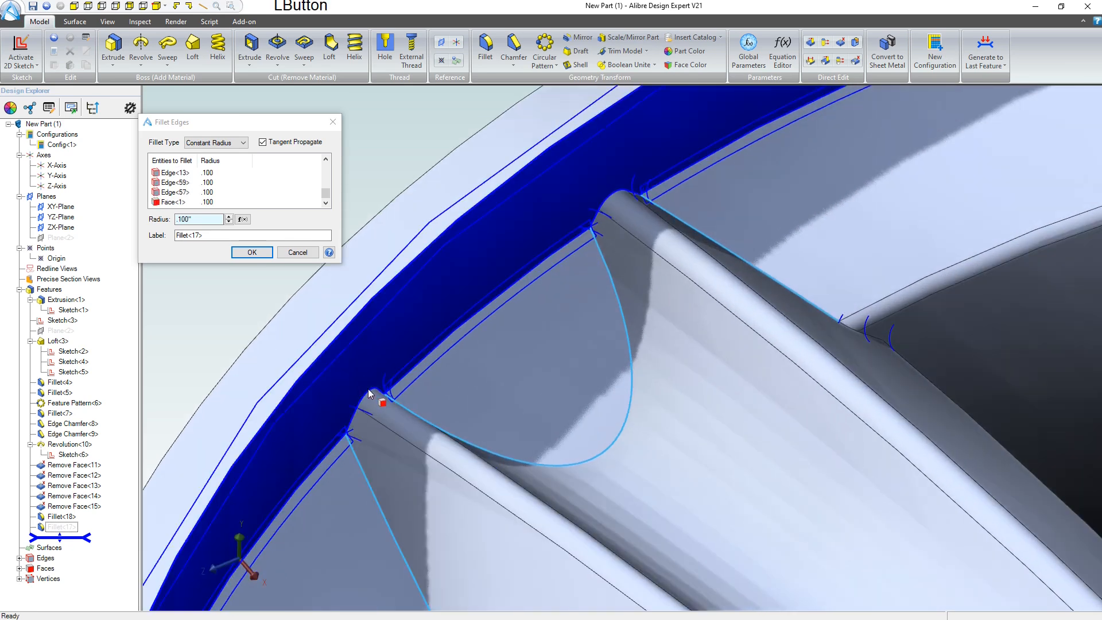
scroll(392, 361, down, 5)
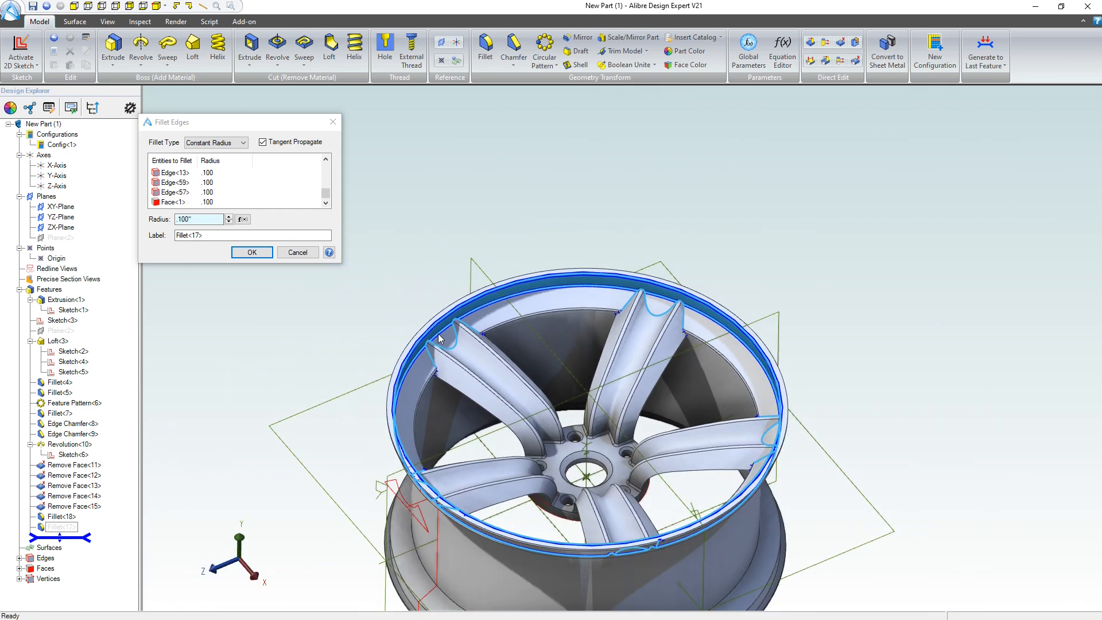
scroll(551, 379, up, 3)
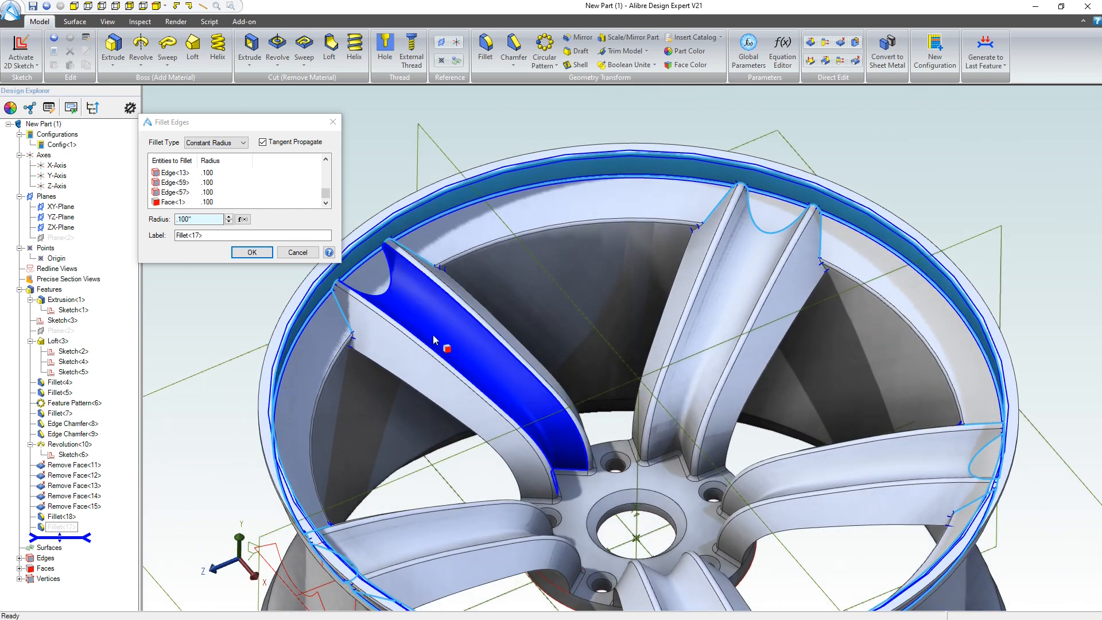
drag(431, 442, 533, 429)
scroll(537, 427, down, 4)
drag(334, 494, 310, 509)
scroll(428, 478, up, 5)
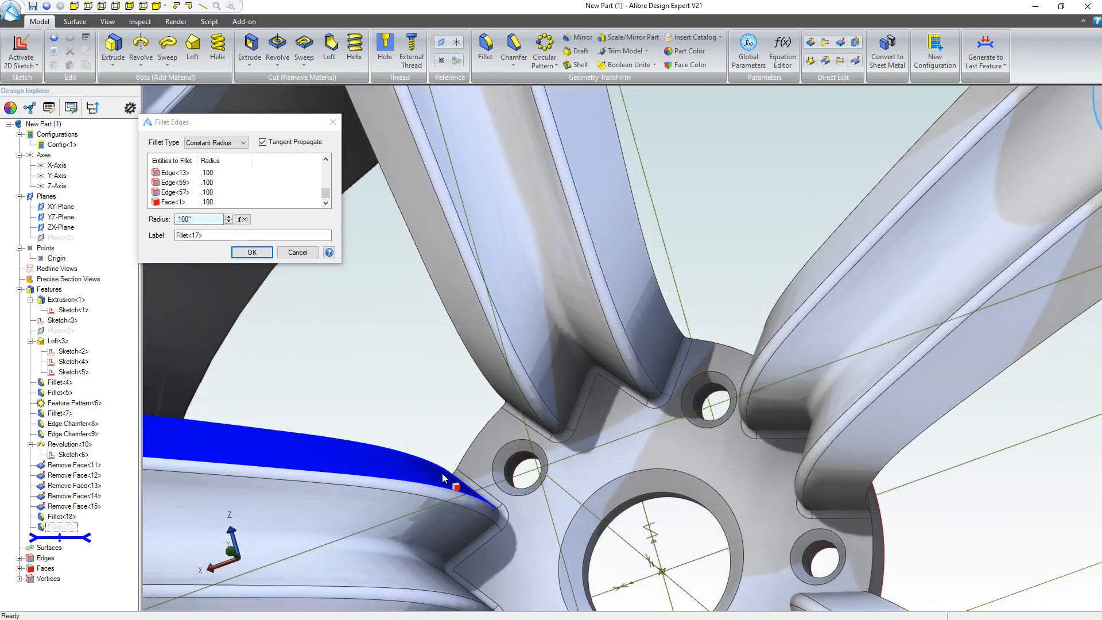
scroll(469, 435, down, 5)
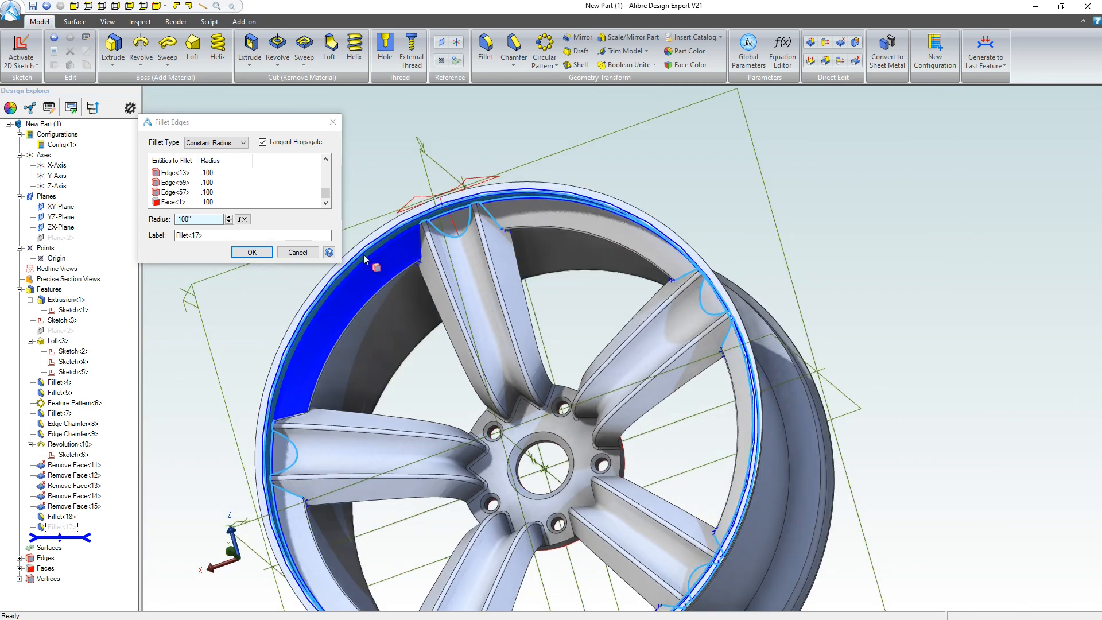
click(262, 251)
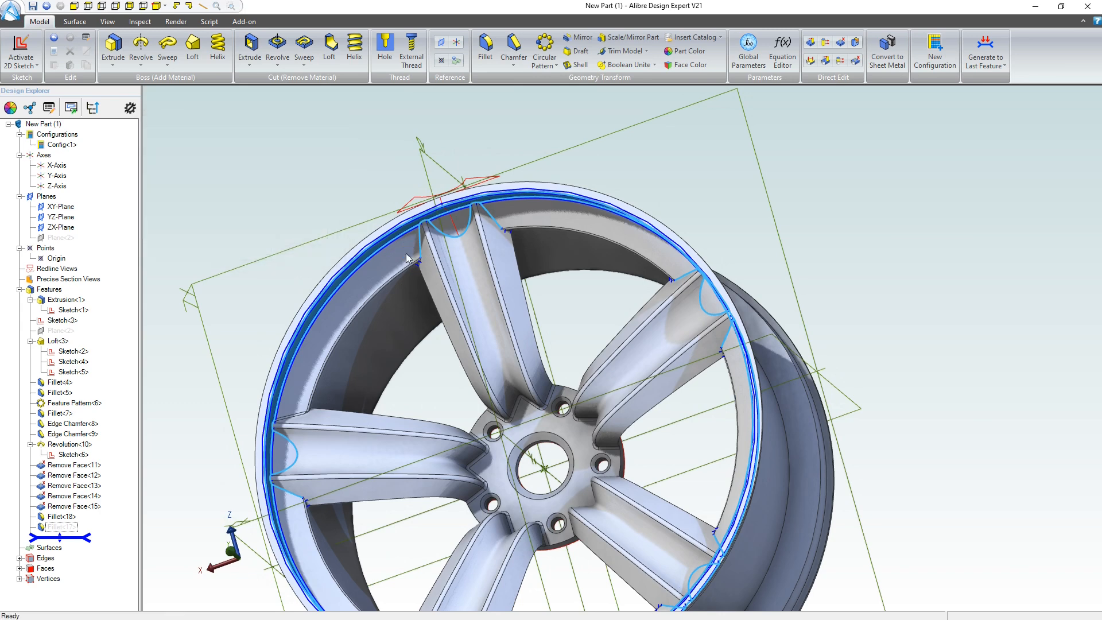
- Examine the filleted joints at the spoke ends, rim and hub on the front of the wheel
click(325, 304)
right_drag(315, 297, 227, 443)
scroll(467, 406, down, 5)
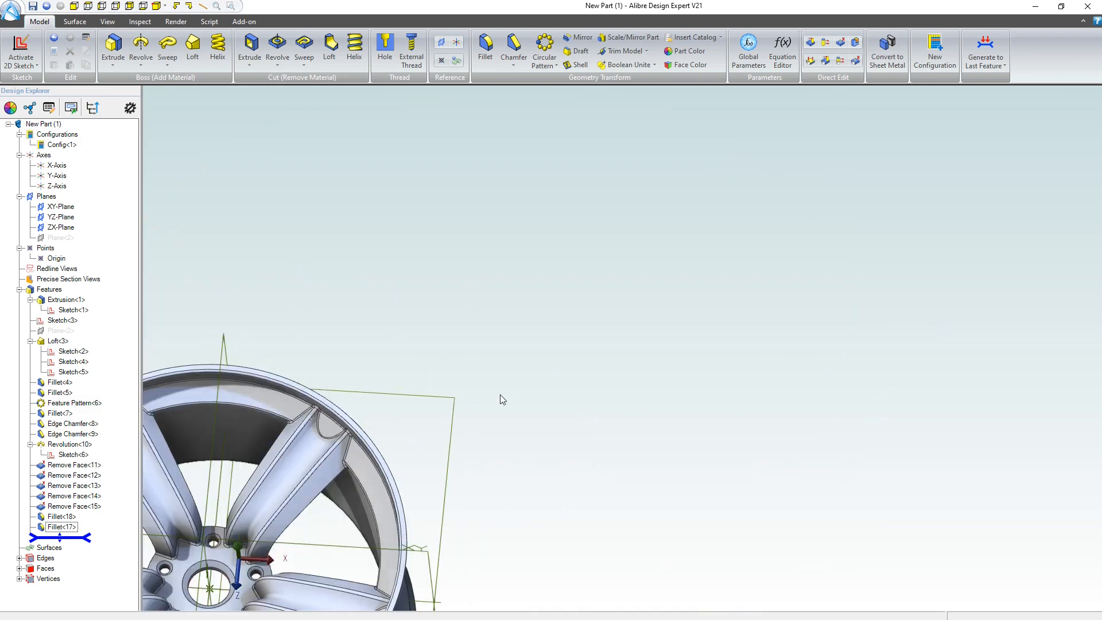
scroll(515, 357, up, 6)
scroll(436, 316, down, 5)
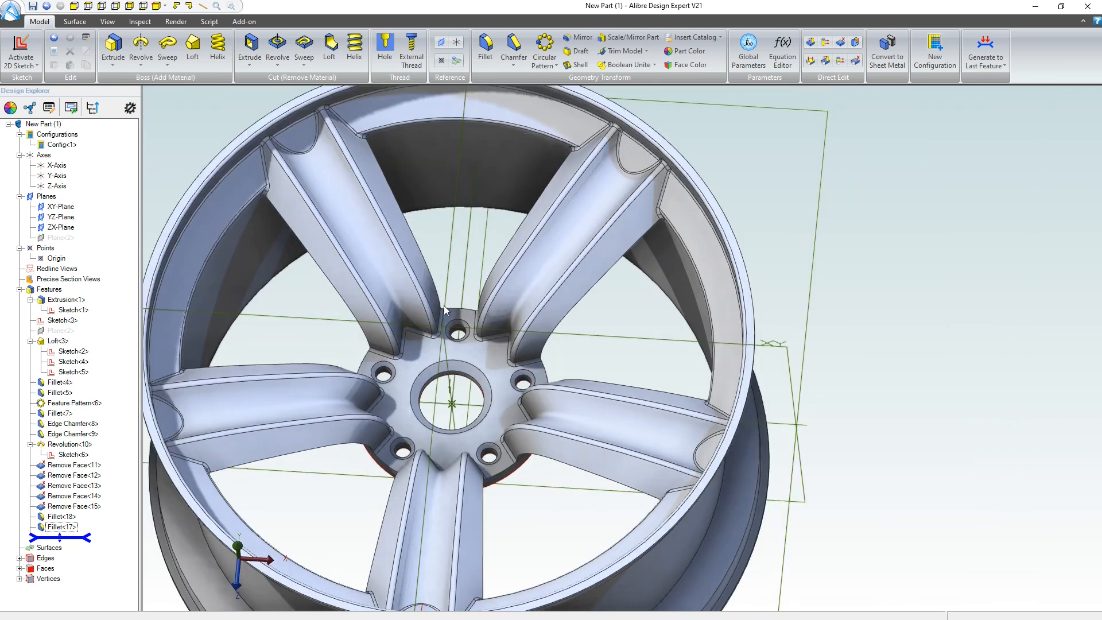
scroll(353, 208, up, 4)
scroll(381, 277, down, 2)
scroll(380, 276, down, 2)
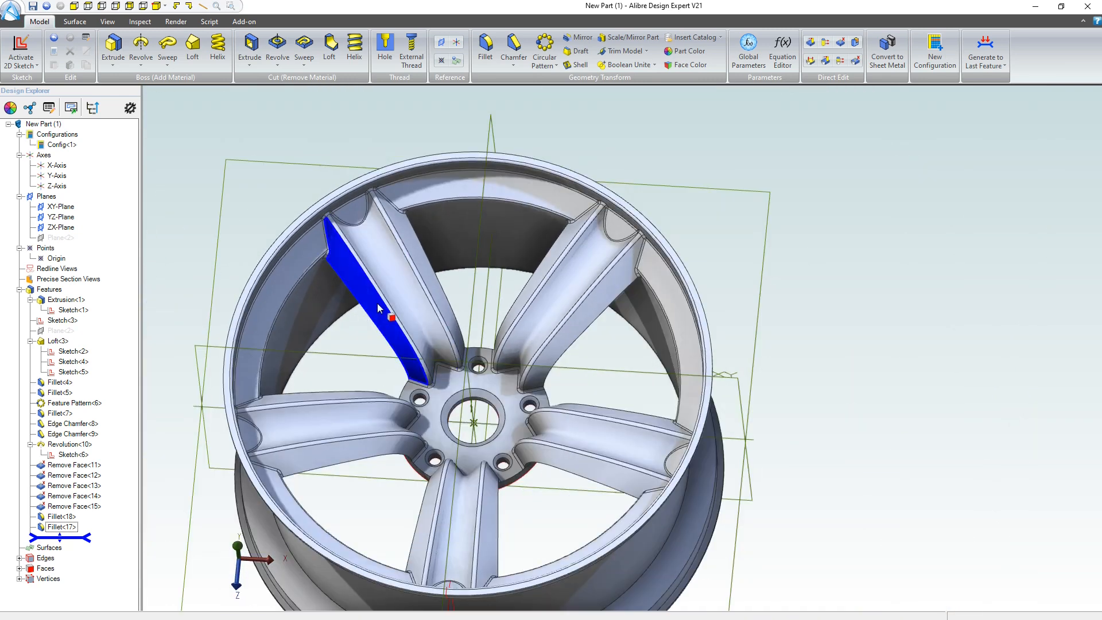
scroll(446, 356, up, 3)
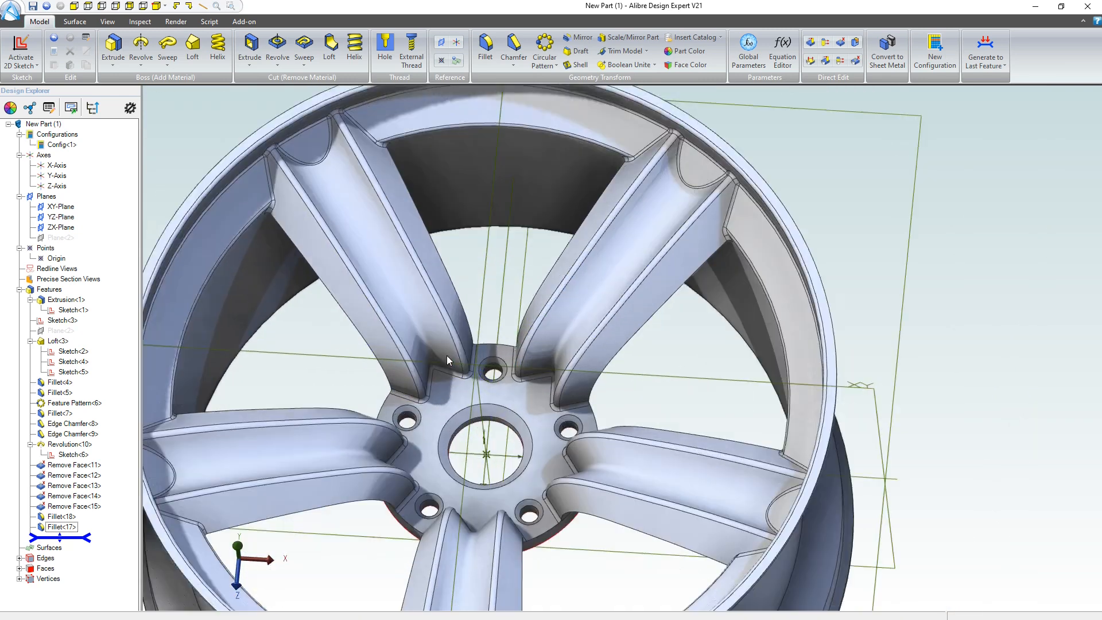
scroll(447, 356, down, 2)
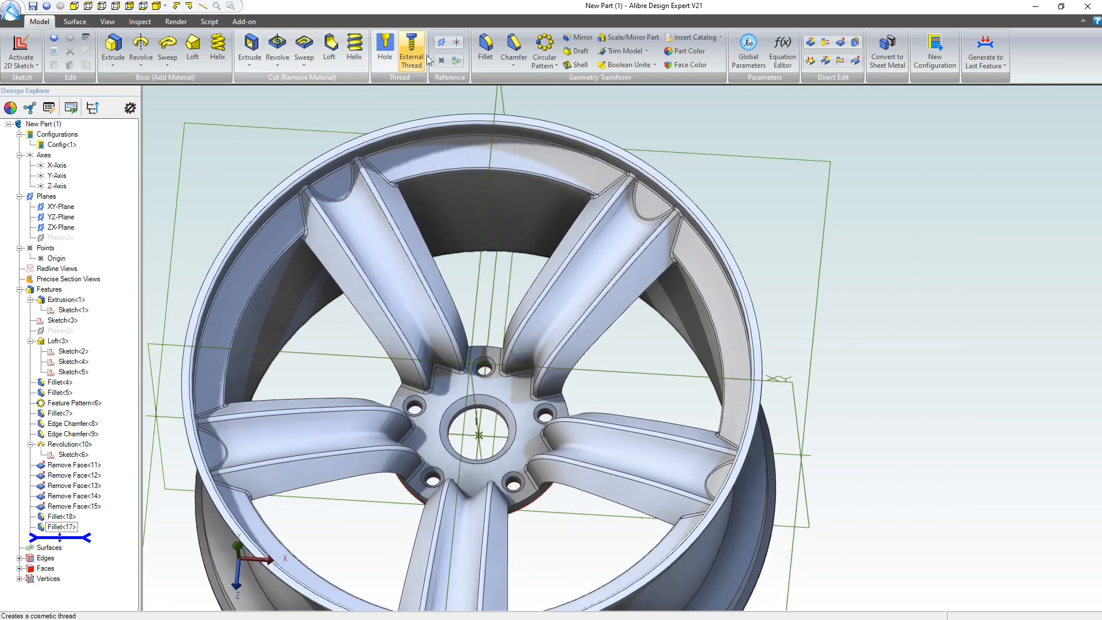
- Fillet the five outer hub arcs between the spokes with a 0.100" radius
click(485, 46)
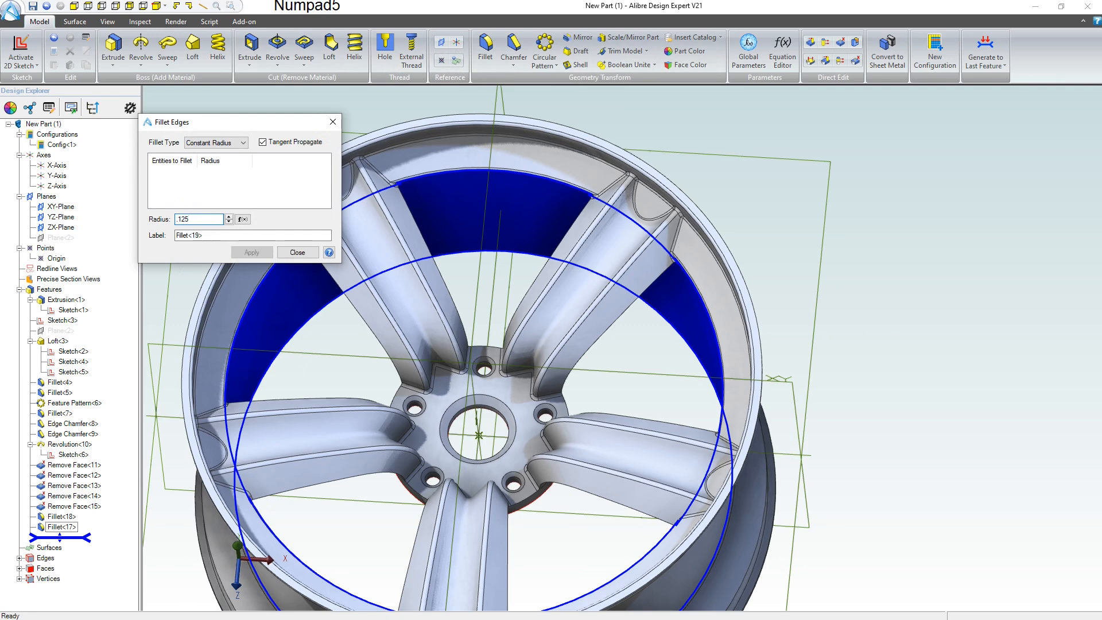
scroll(453, 362, up, 3)
click(502, 332)
click(365, 406)
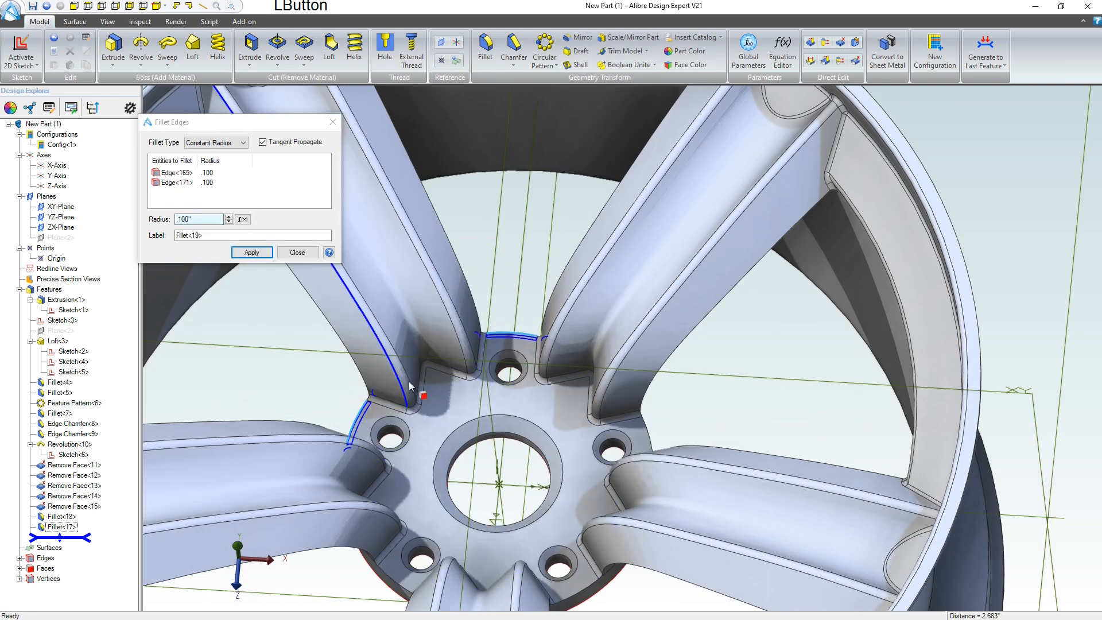
scroll(405, 400, down, 1)
click(388, 554)
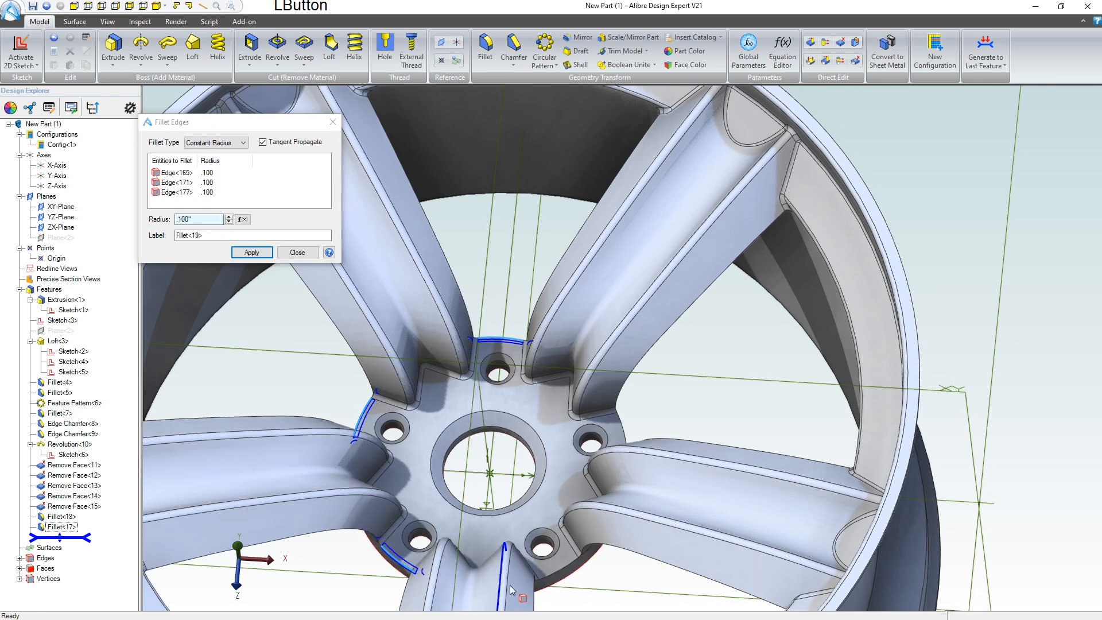
click(625, 435)
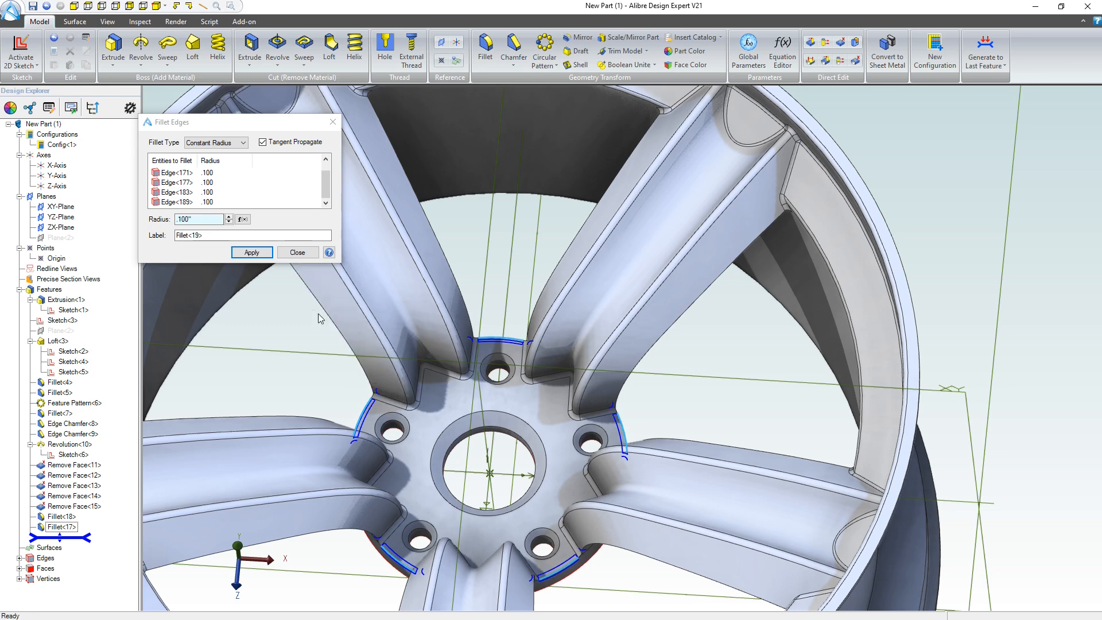
click(257, 256)
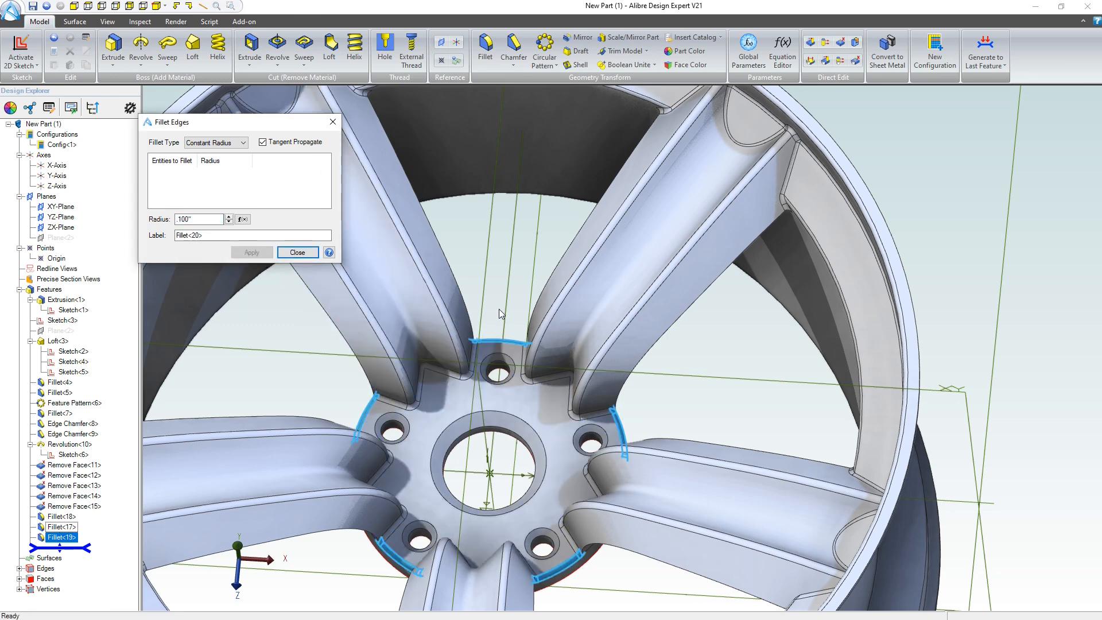
- Try to fillet the rear side edges of two neighbouring spokes with a 0.100" radius
middle_drag(515, 384, 576, 349)
scroll(577, 349, down, 2)
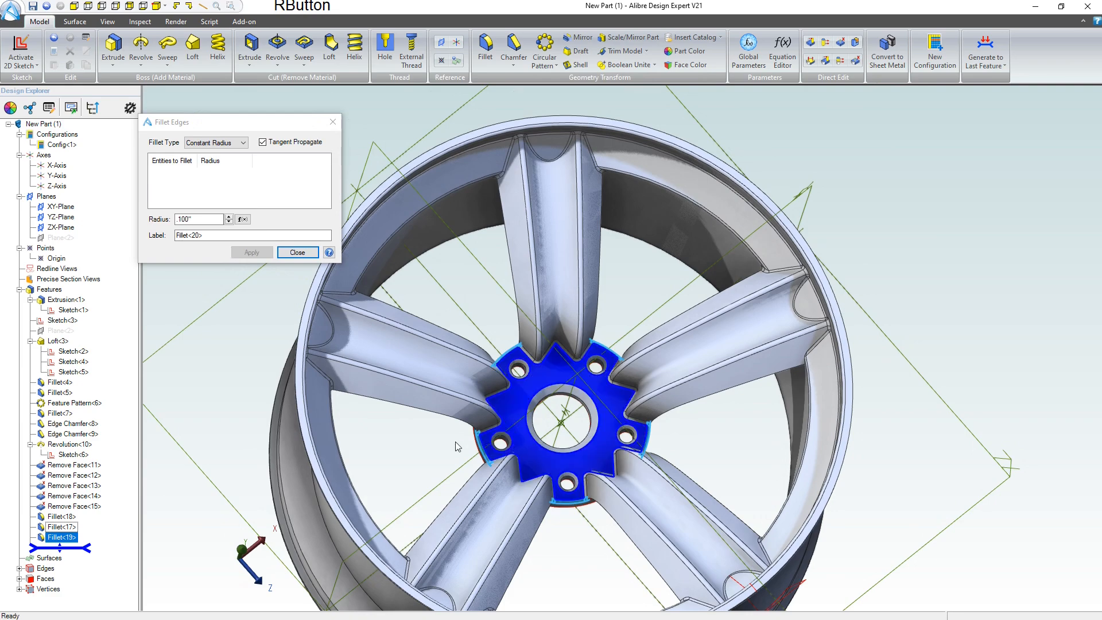
scroll(435, 367, down, 1)
scroll(524, 502, up, 3)
scroll(527, 506, down, 2)
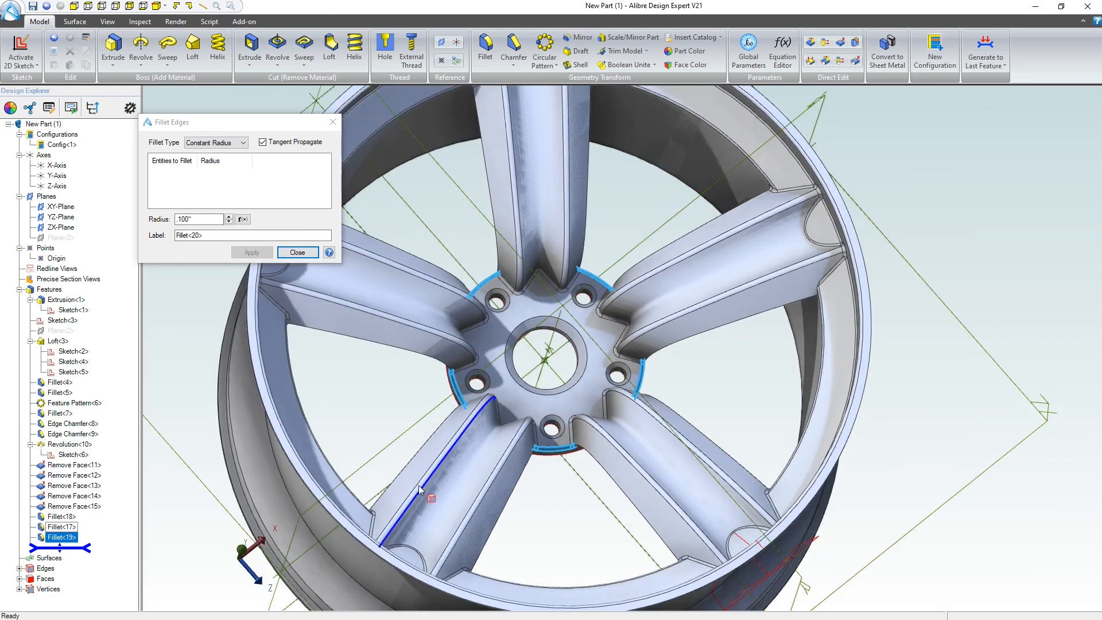
middle_drag(509, 499, 476, 412)
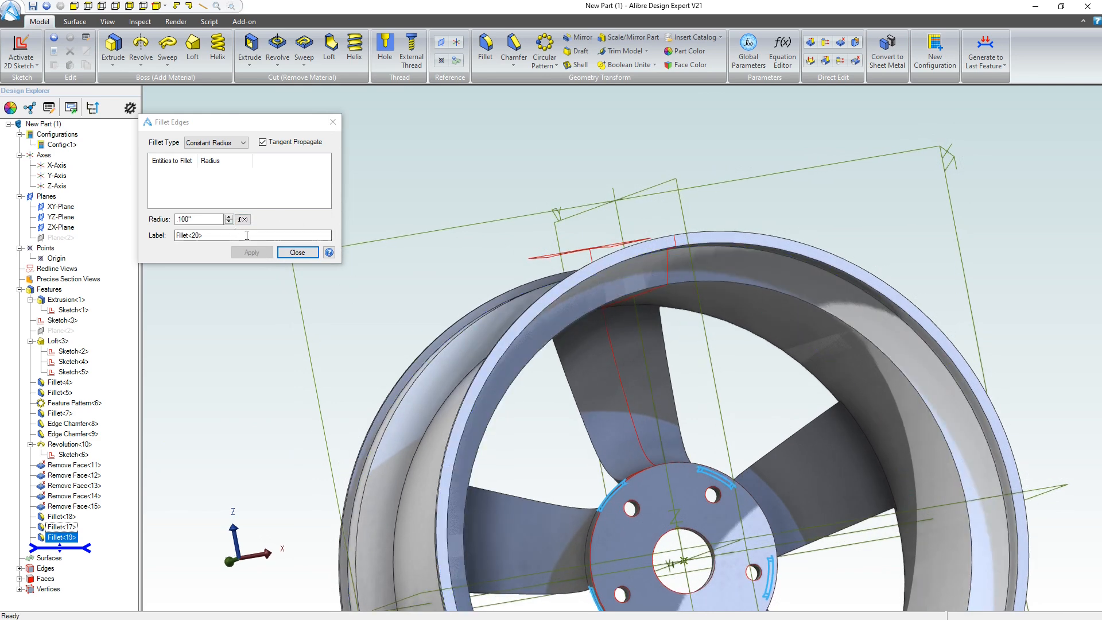
click(572, 392)
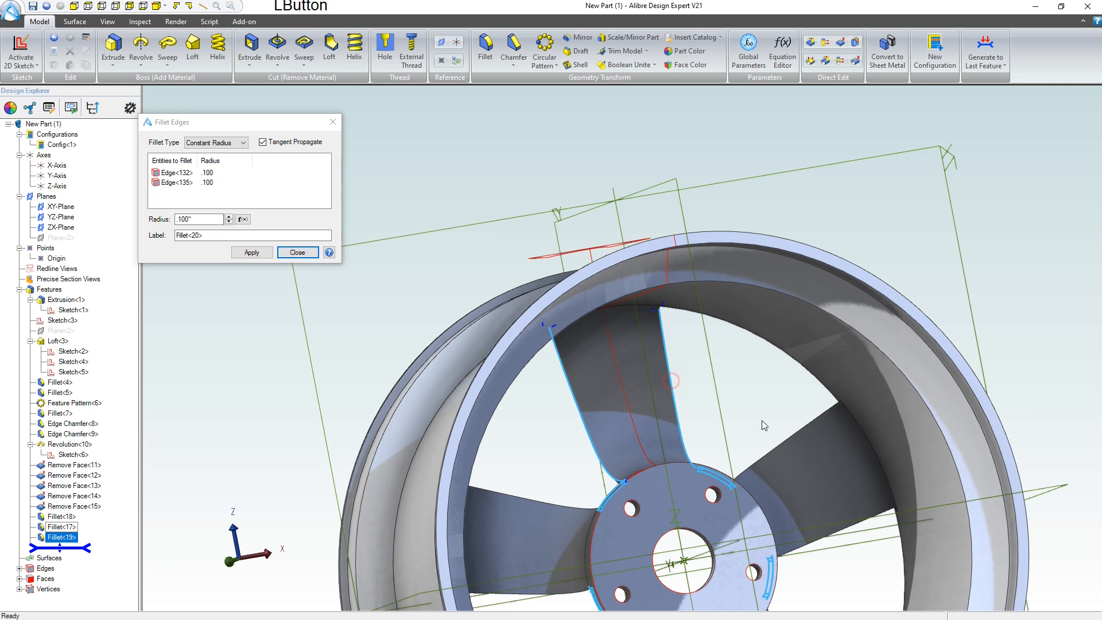
click(780, 446)
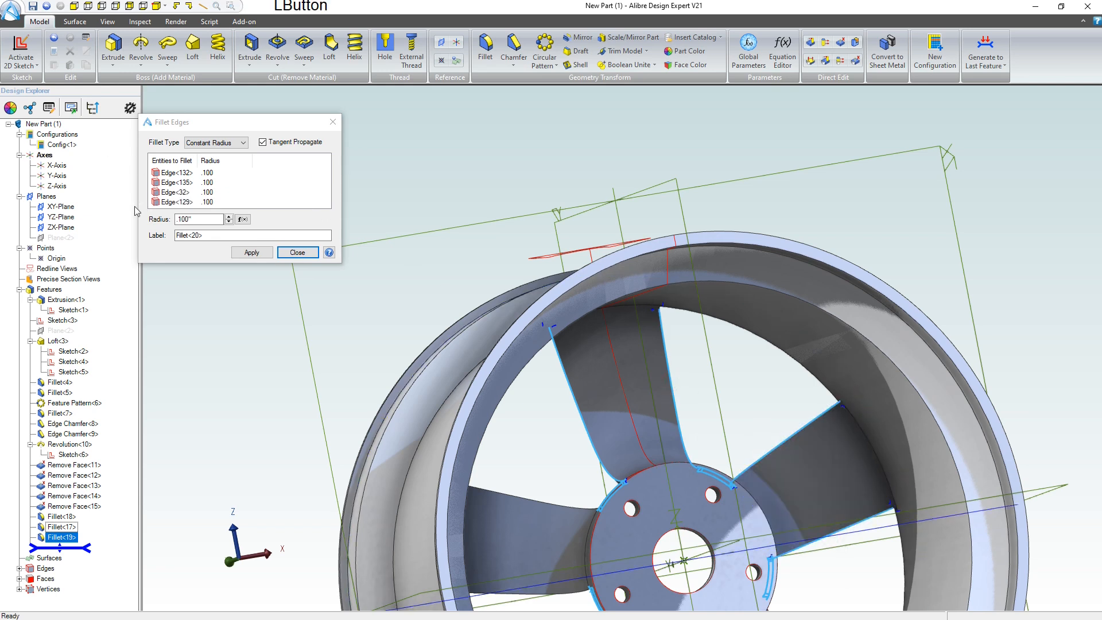
click(251, 253)
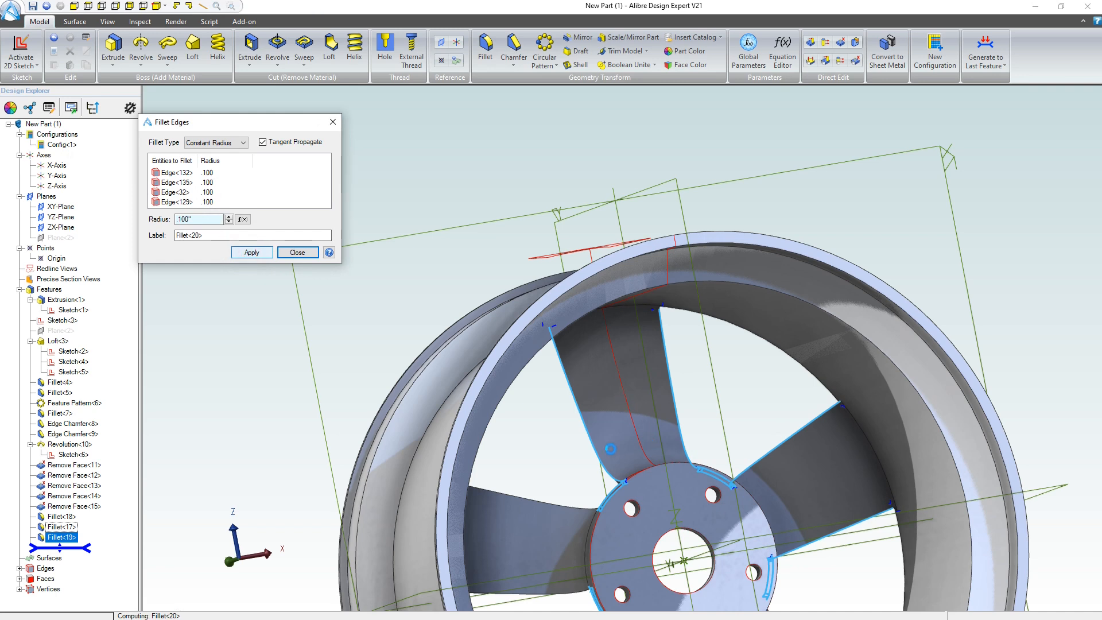
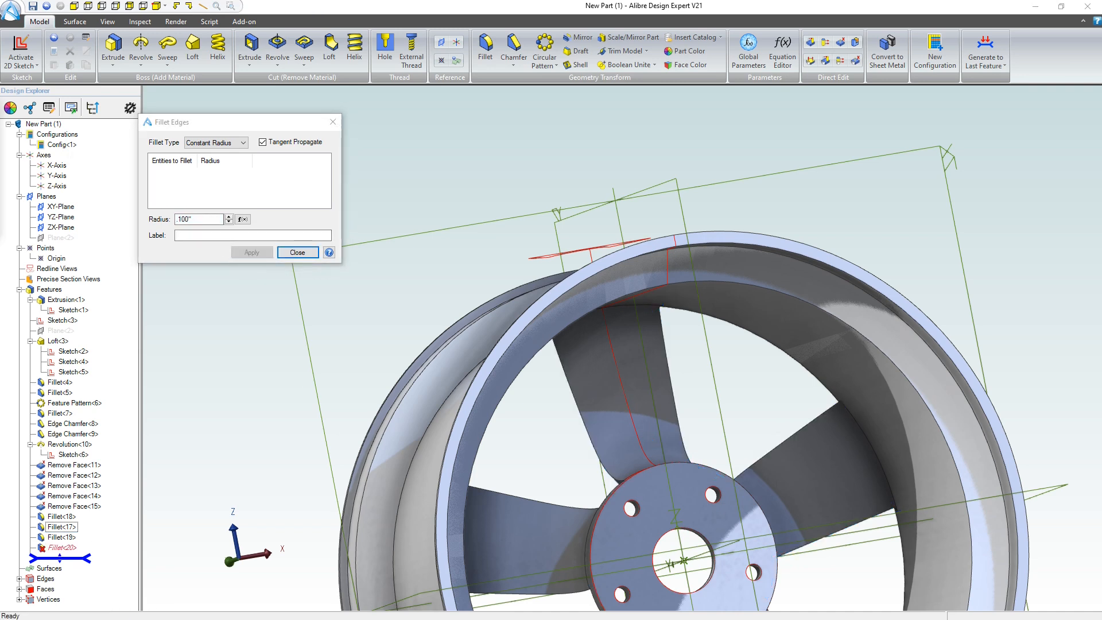
- Dismiss the error, leave the fillet command and delete Fillet<20>
drag(0, 122, 371, 153)
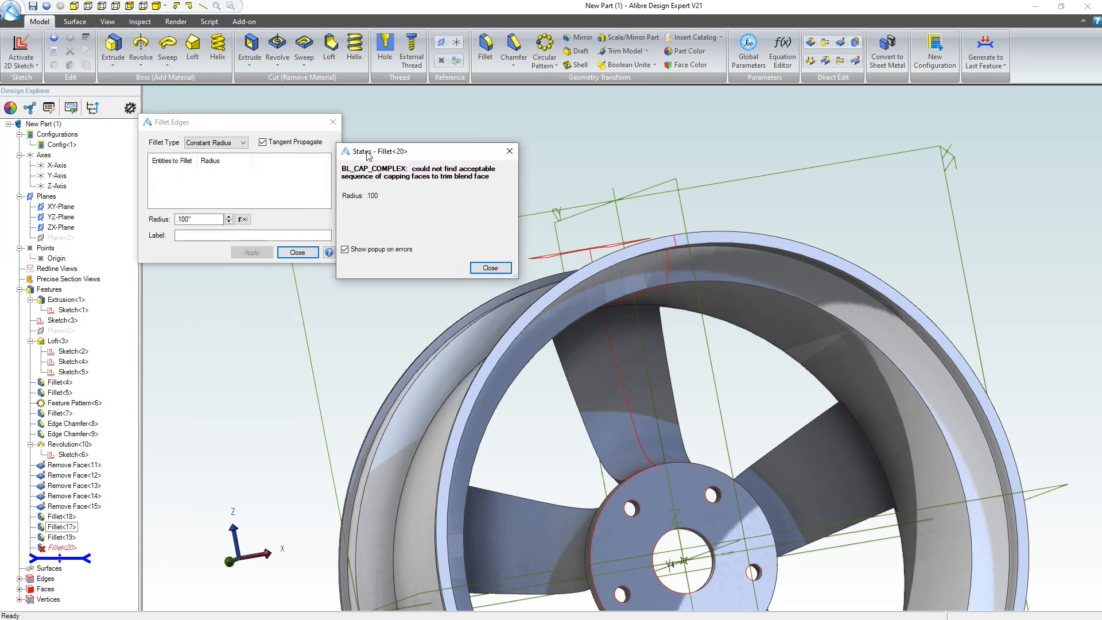
click(488, 268)
click(292, 251)
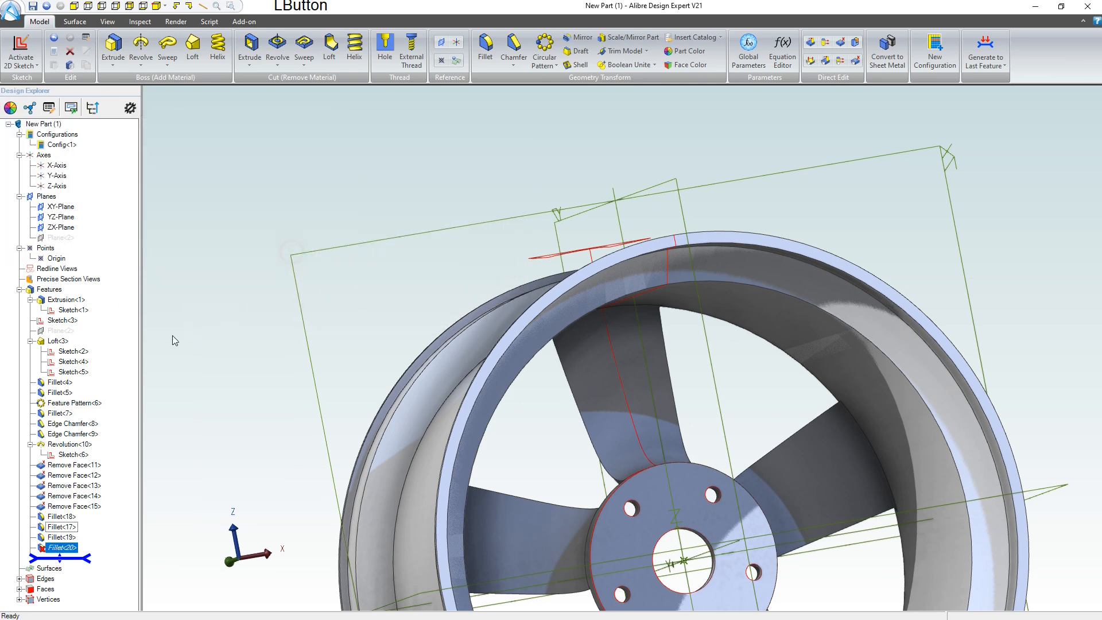
right_click(58, 552)
click(86, 580)
- Fillet the three circular step edges inside the rear opening of the rim with a 0.100" radius
scroll(468, 385, down, 3)
right_drag(586, 359, 534, 344)
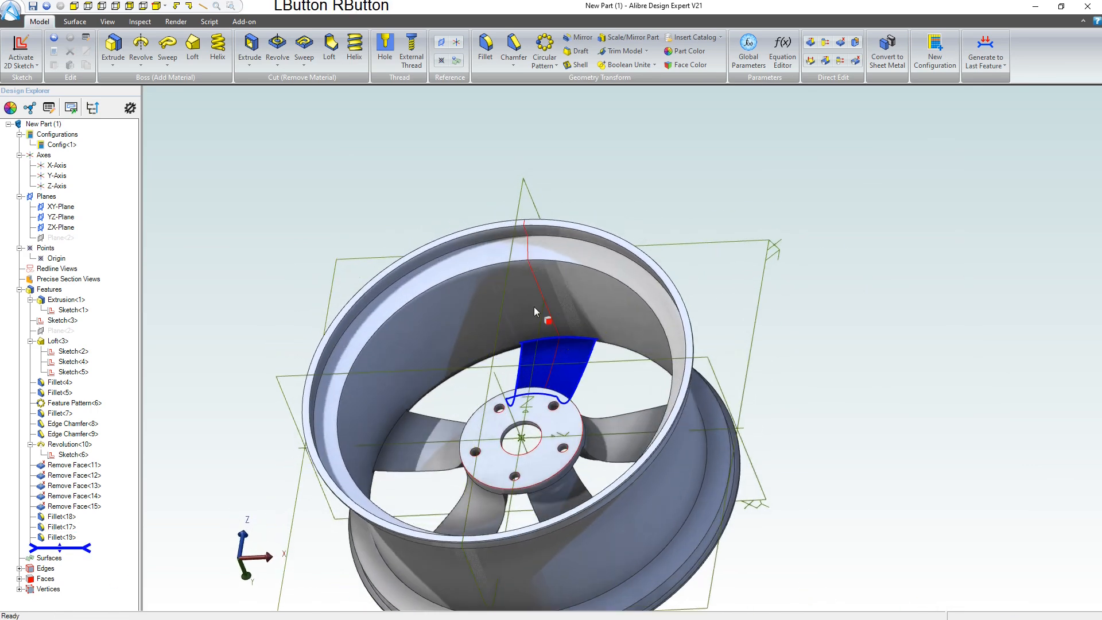
click(486, 46)
click(472, 268)
scroll(466, 261, up, 6)
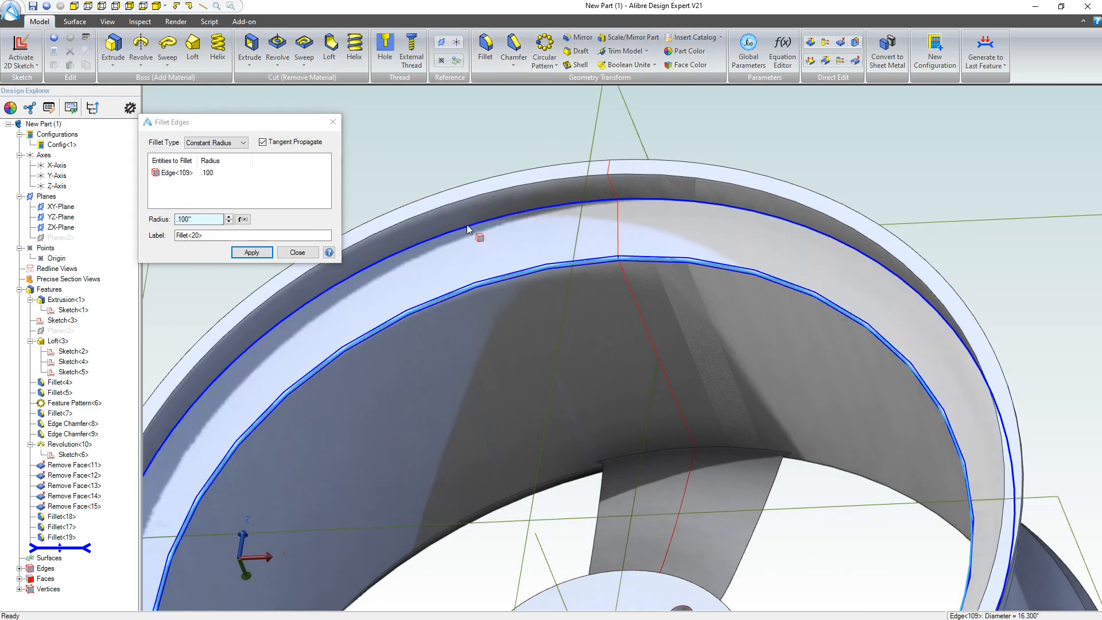
click(459, 199)
click(459, 199)
click(251, 253)
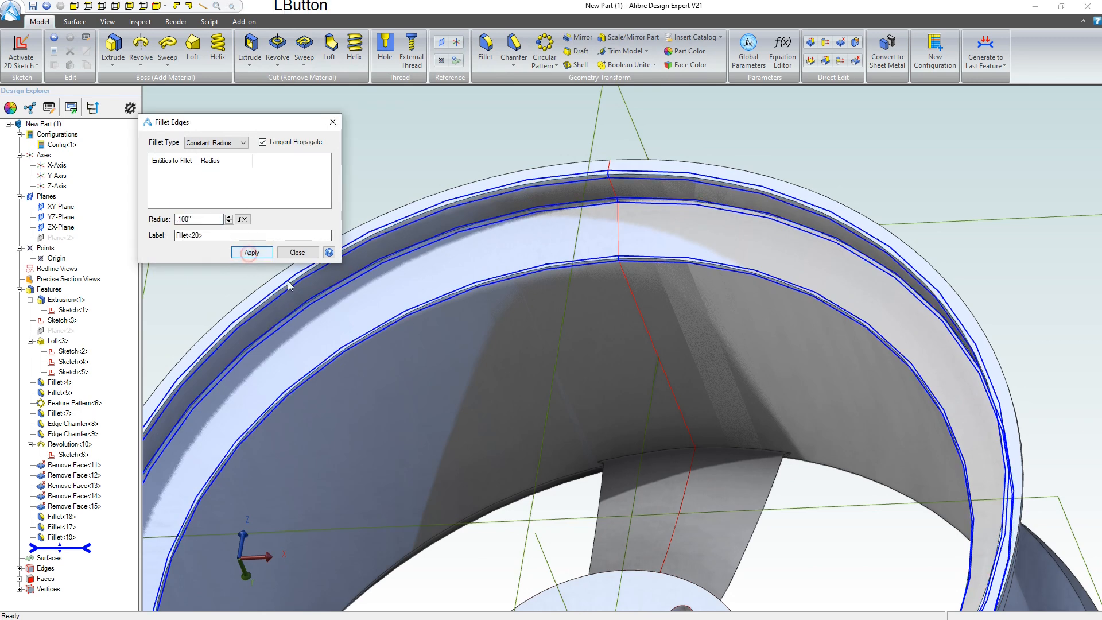
- Select the two circular step edges on the outside of the rear rim for a 0.100" fillet
right_drag(436, 273, 430, 237)
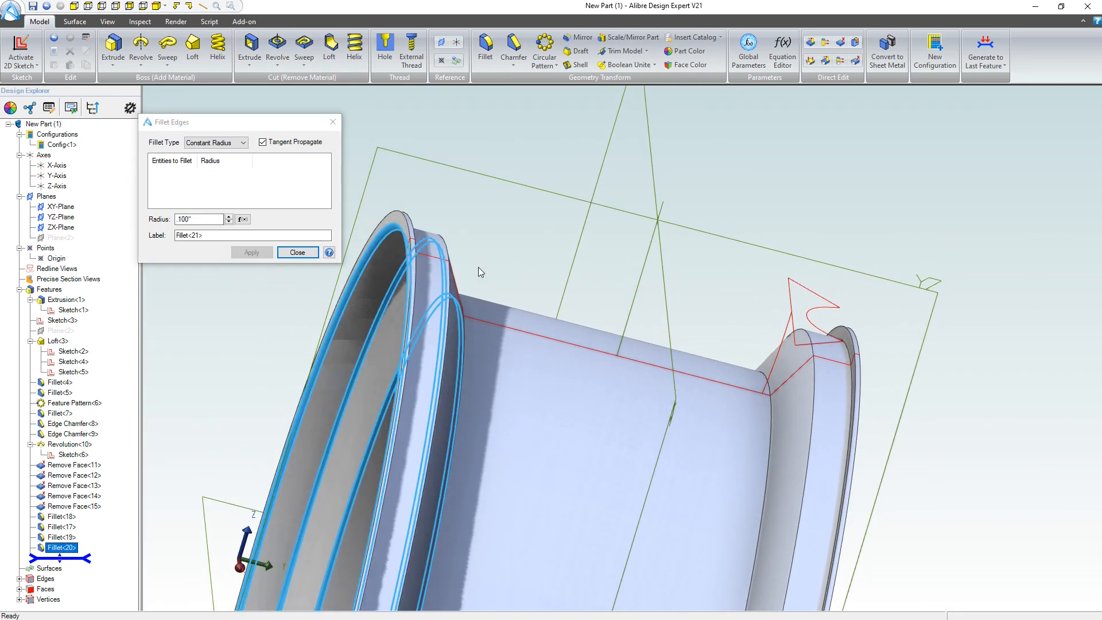
click(448, 252)
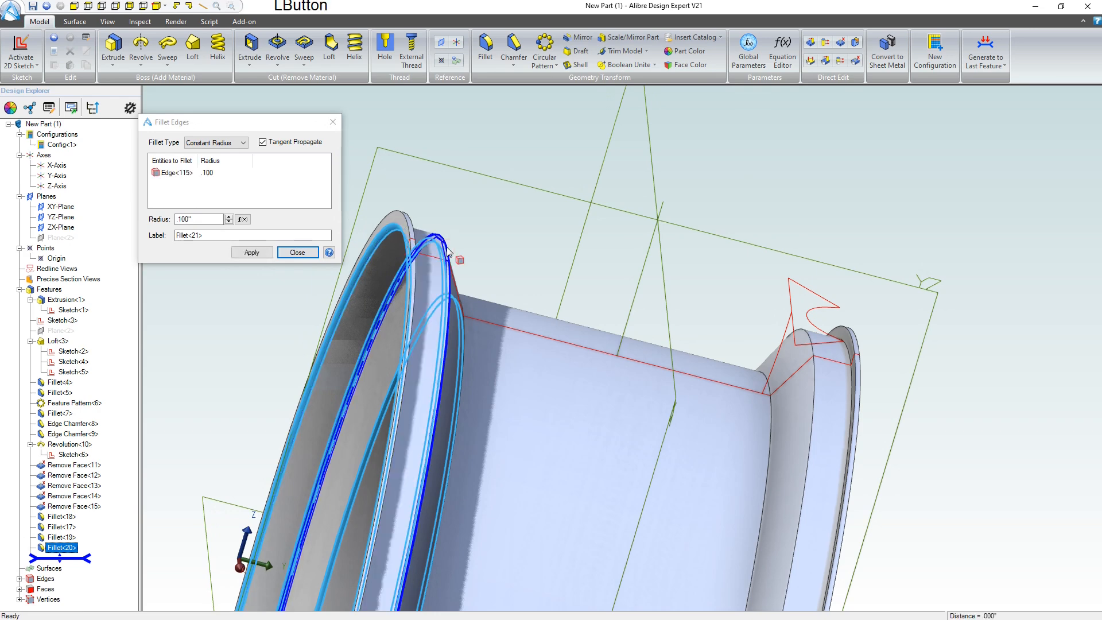
mouse_move(442, 288)
right_down()
mouse_move(428, 290)
mouse_move(447, 279)
right_up()
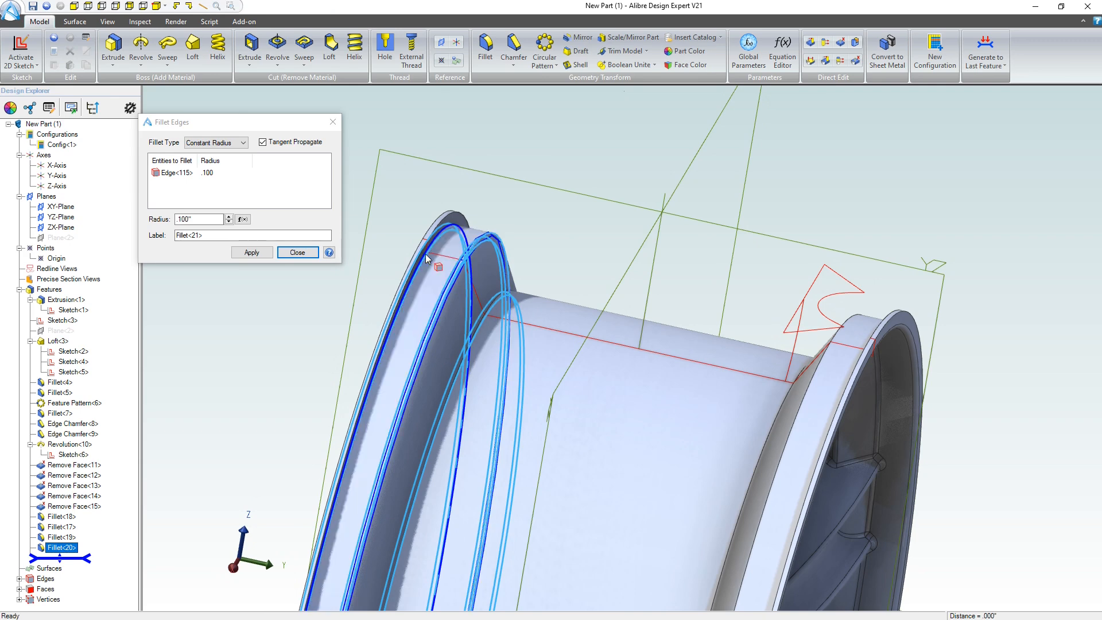
scroll(437, 232, up, 4)
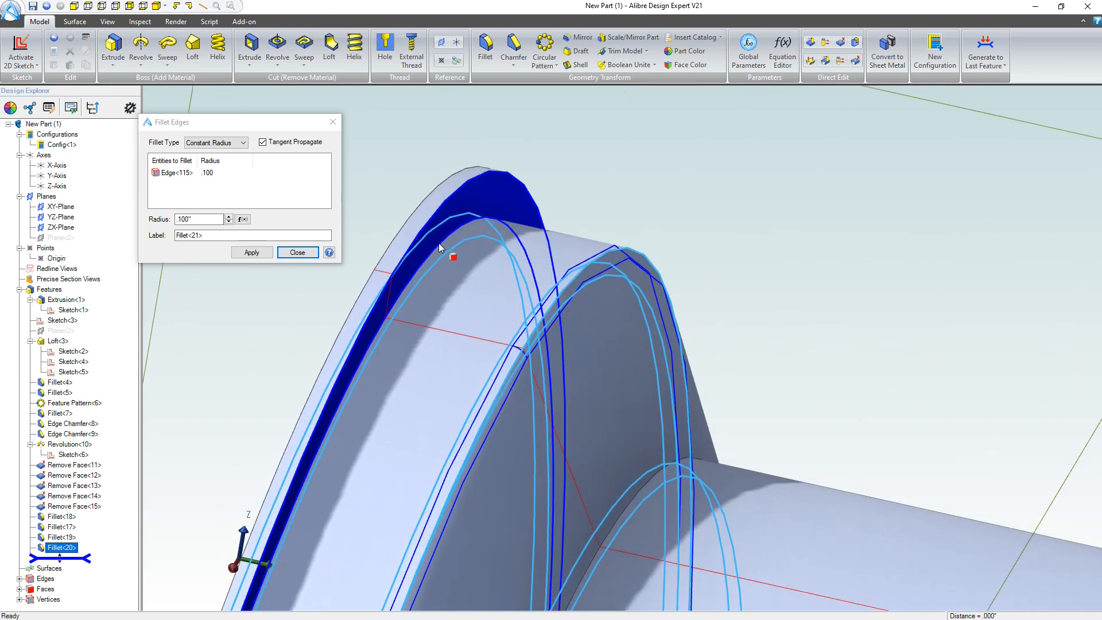
click(440, 242)
scroll(630, 478, down, 3)
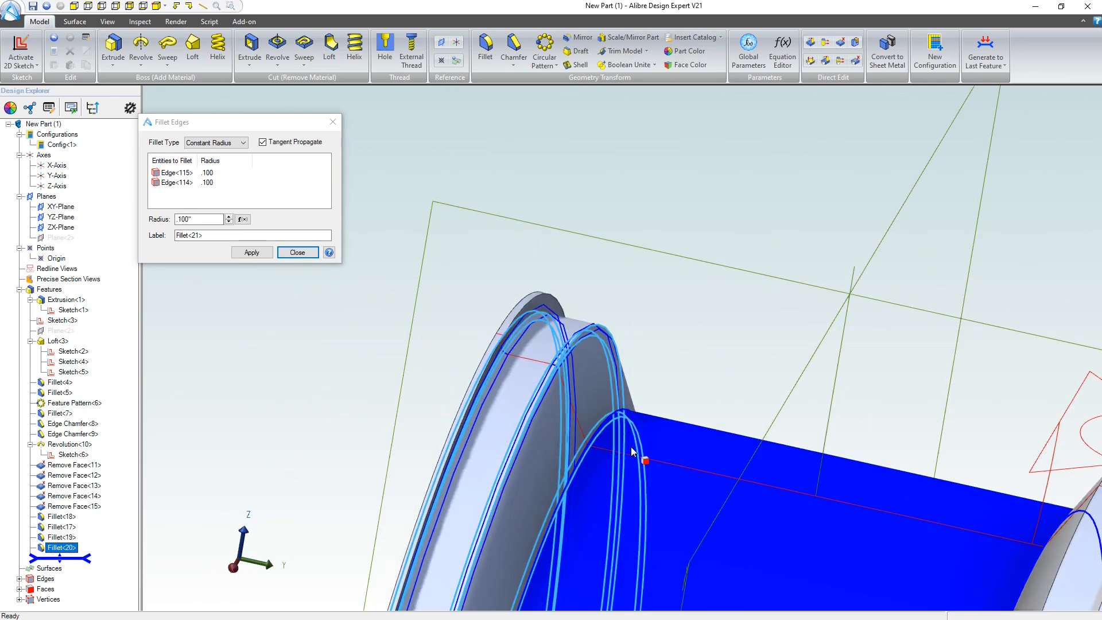
- Add the rim's outer barrel face and the stepped outer faces at the front end to the fillet selection
drag(592, 500, 612, 485)
scroll(855, 414, up, 3)
scroll(858, 414, down, 4)
click(950, 354)
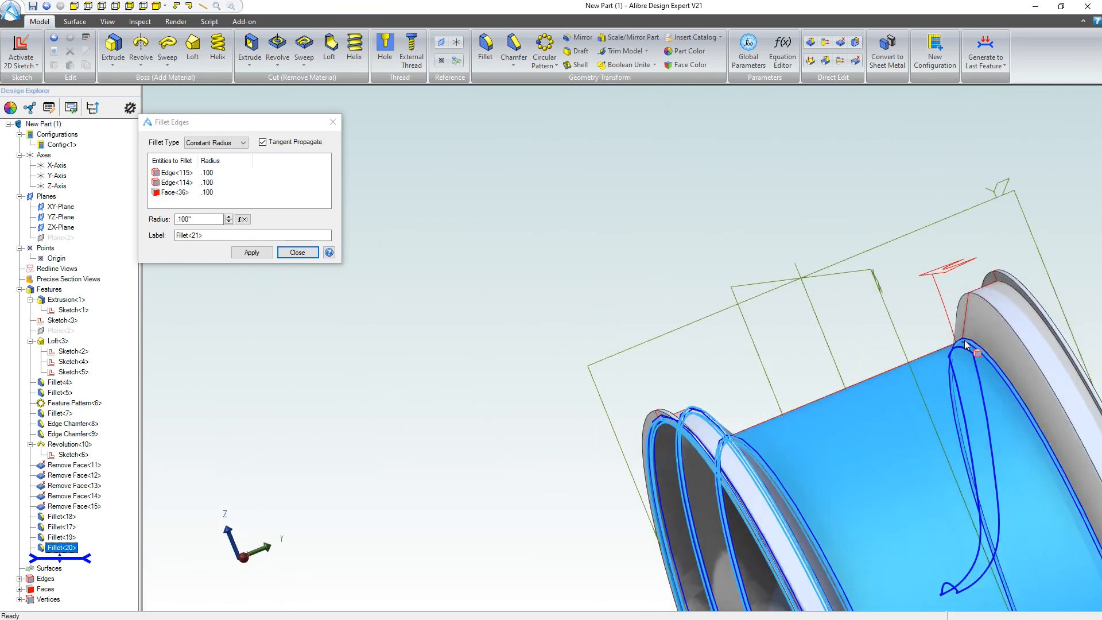
click(1009, 310)
- Add the hub's outer rear edge and its rear face with the bolt holes to the fillet selection
scroll(830, 371, down, 2)
right_drag(830, 372, 775, 482)
right_drag(719, 532, 992, 346)
scroll(972, 349, down, 7)
middle_drag(904, 471, 902, 471)
scroll(902, 472, up, 8)
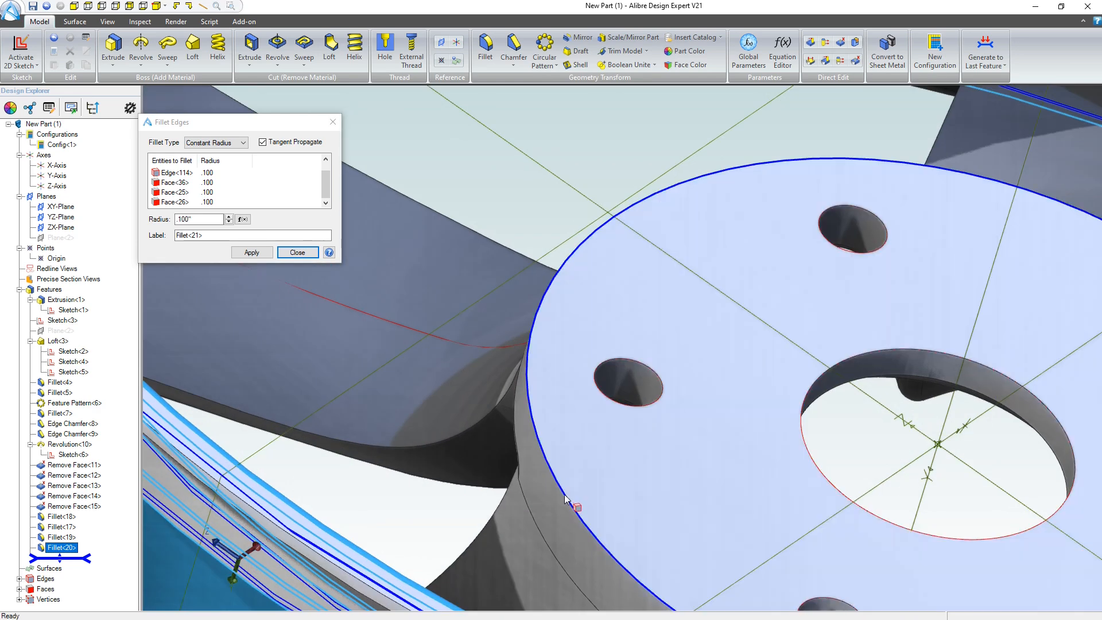
click(564, 494)
click(678, 363)
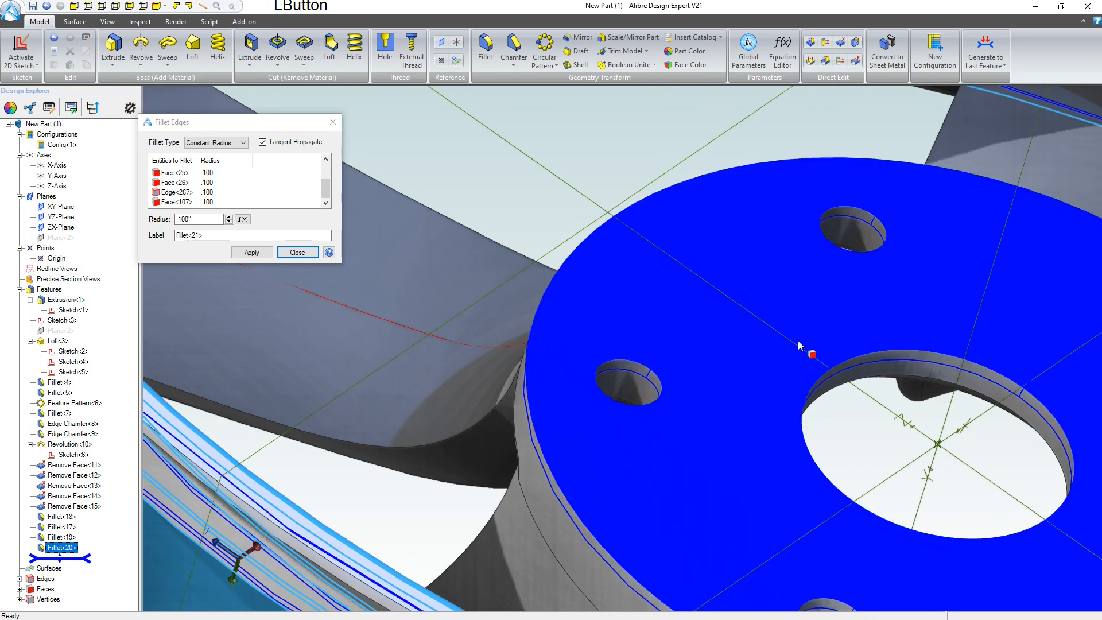
- Apply the 0.100" fillet to the selected rim and hub edges and faces, and leave the fillet command
scroll(807, 345, down, 5)
scroll(866, 428, down, 5)
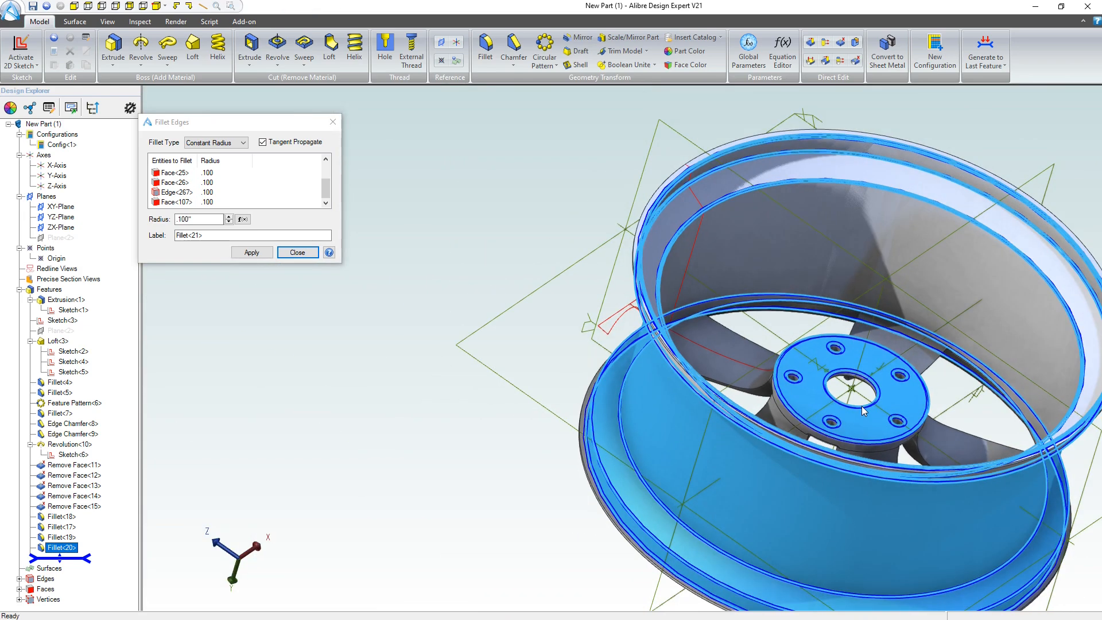
click(686, 418)
right_drag(687, 418, 726, 348)
scroll(726, 349, down, 6)
scroll(728, 370, up, 8)
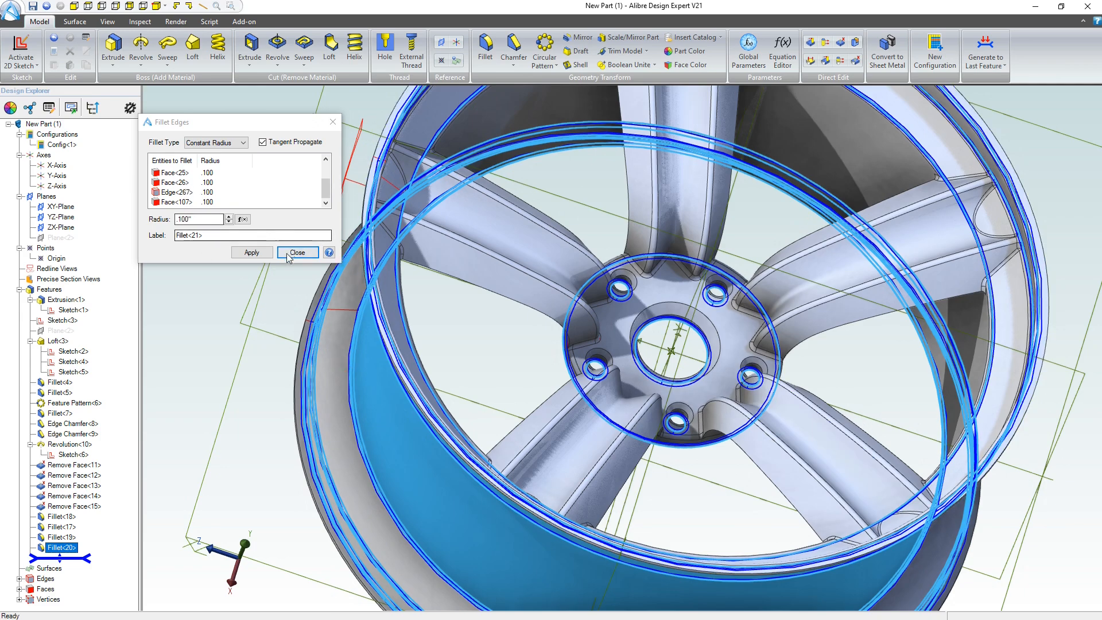
click(267, 254)
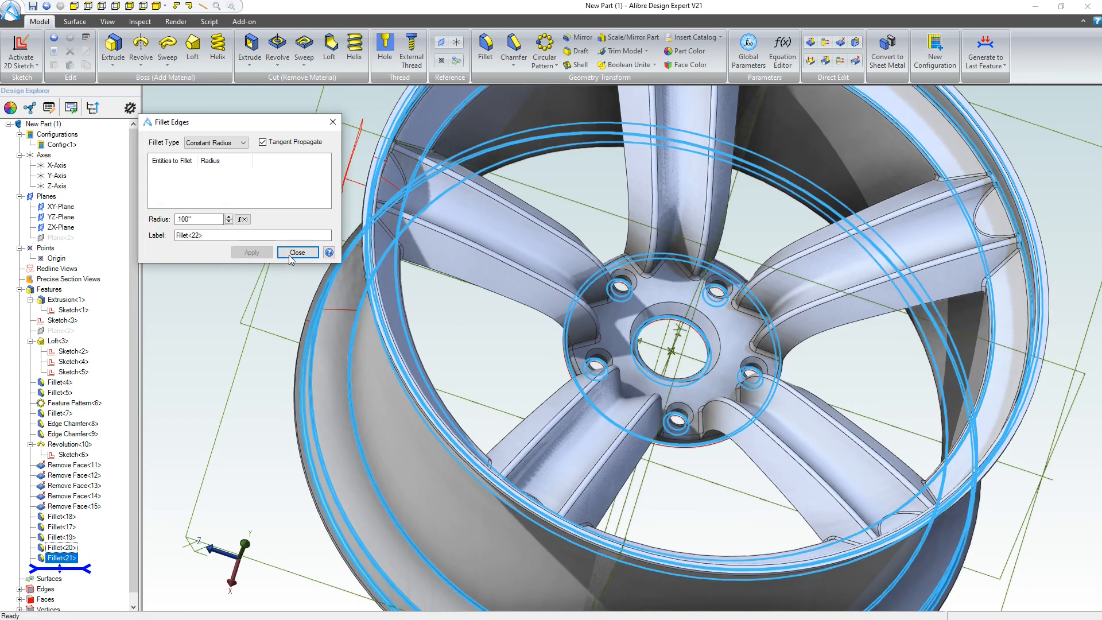
click(293, 253)
click(184, 491)
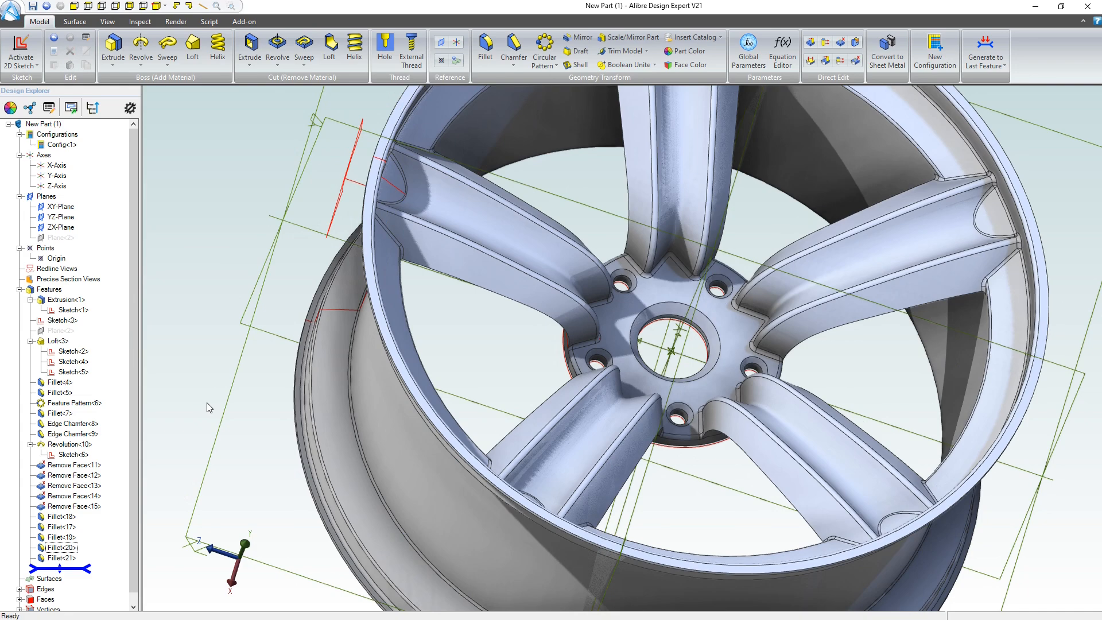
- Examine the filleted wheel from the spoke side
scroll(207, 402, down, 5)
right_drag(410, 344, 405, 434)
scroll(423, 357, down, 1)
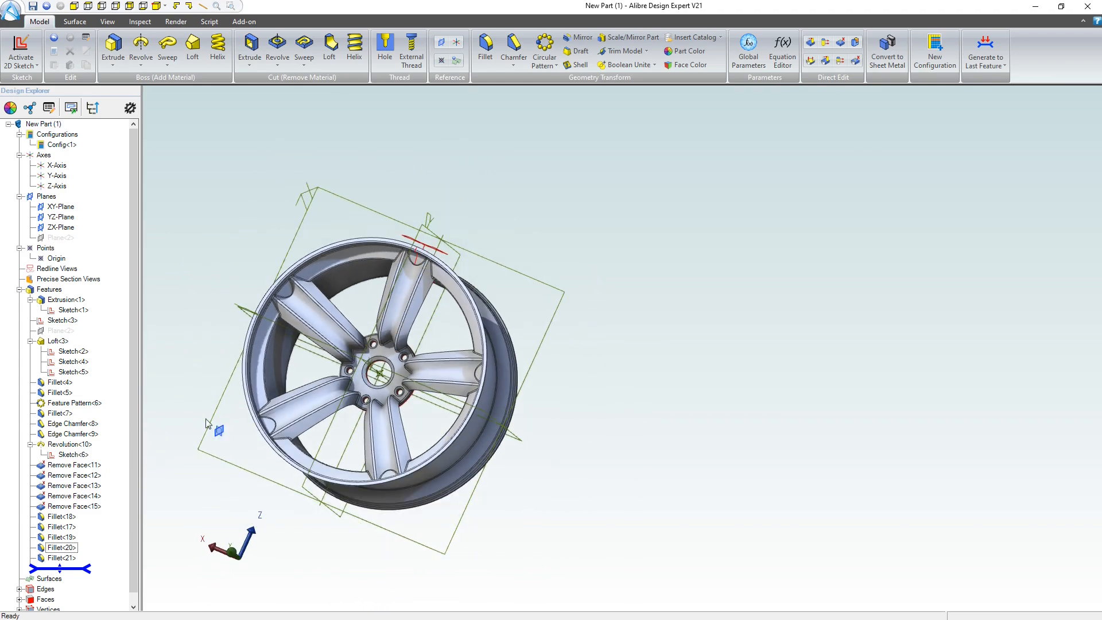
scroll(224, 409, up, 3)
scroll(380, 164, down, 2)
mouse_move(380, 164)
right_down()
mouse_move(416, 165)
mouse_move(380, 163)
right_up()
click(198, 165)
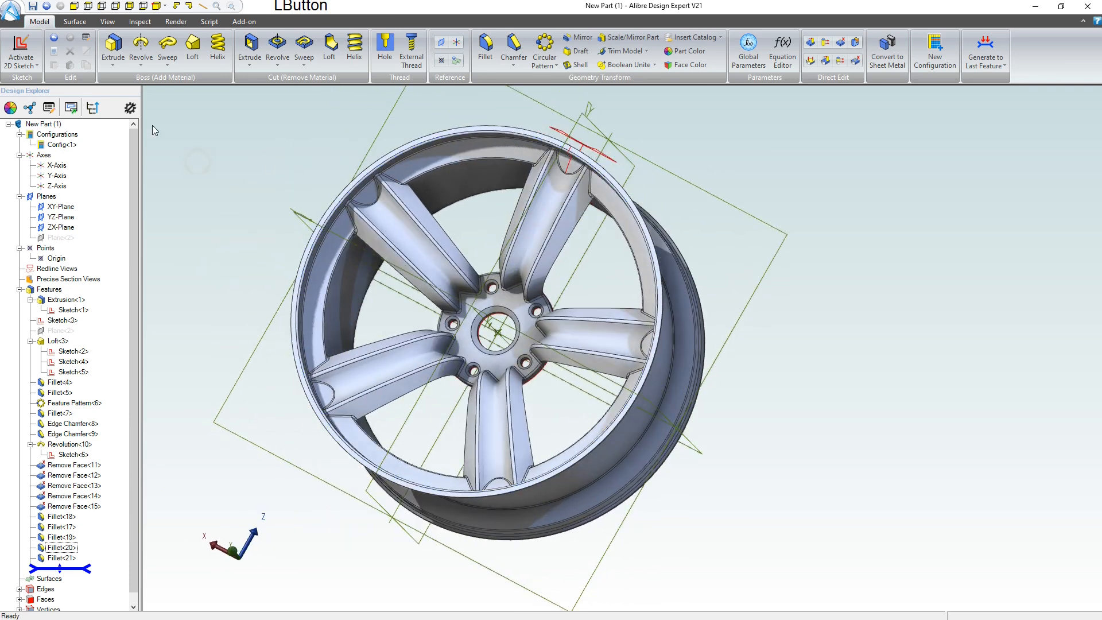
right_click(588, 148)
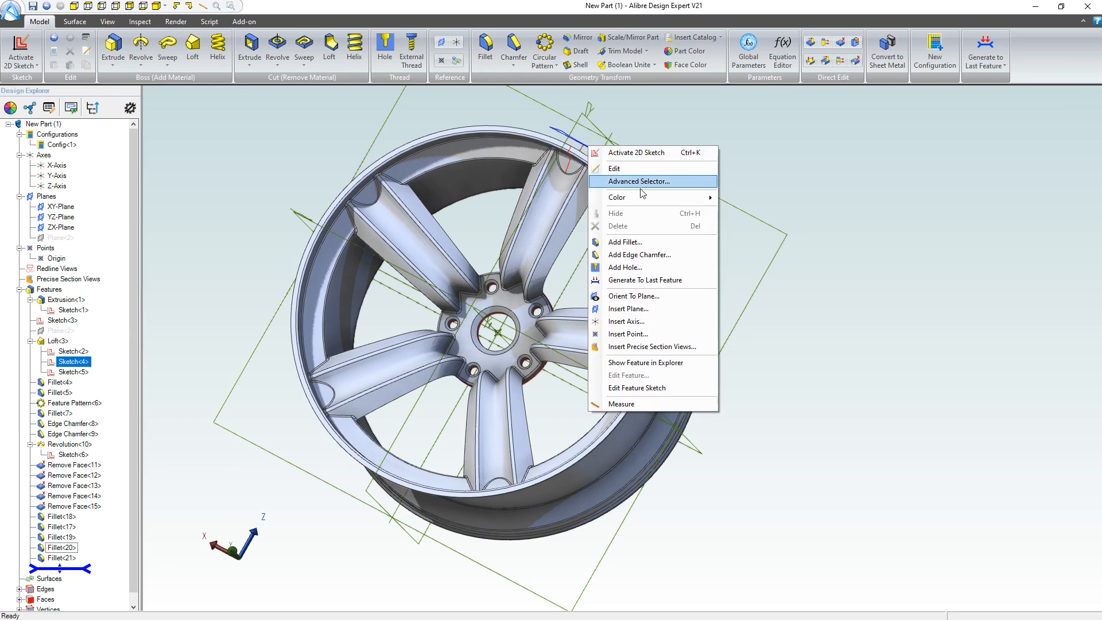
click(649, 215)
click(1021, 280)
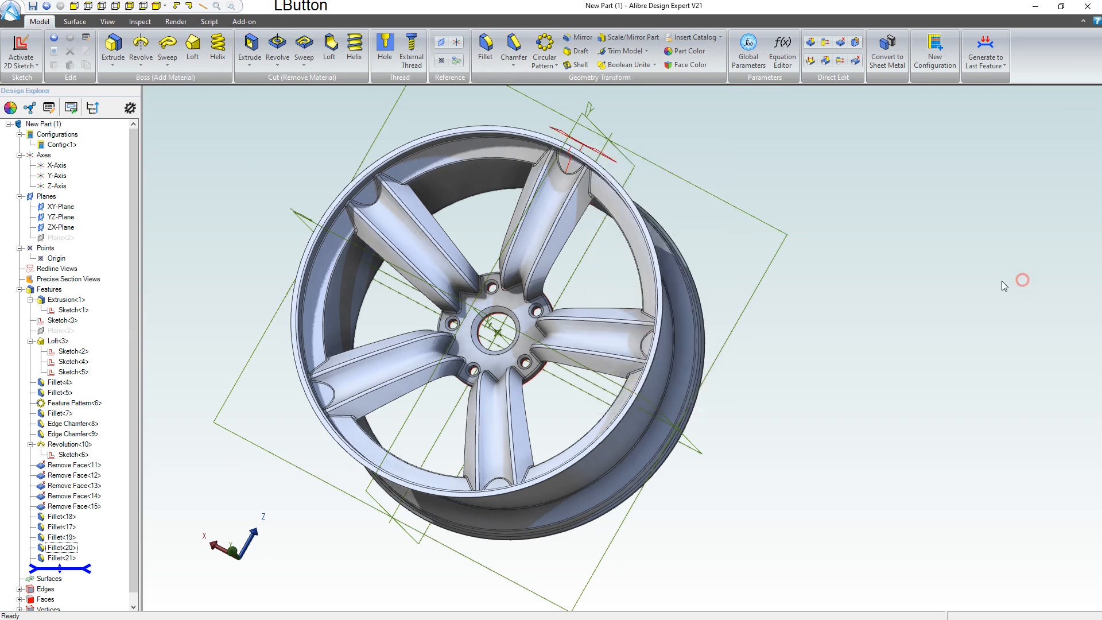
- Start a three-point reference plane on the two corner vertices where one spoke's side meets the inner rim face
scroll(635, 337, down, 4)
scroll(479, 354, up, 5)
scroll(517, 343, down, 4)
scroll(645, 177, up, 4)
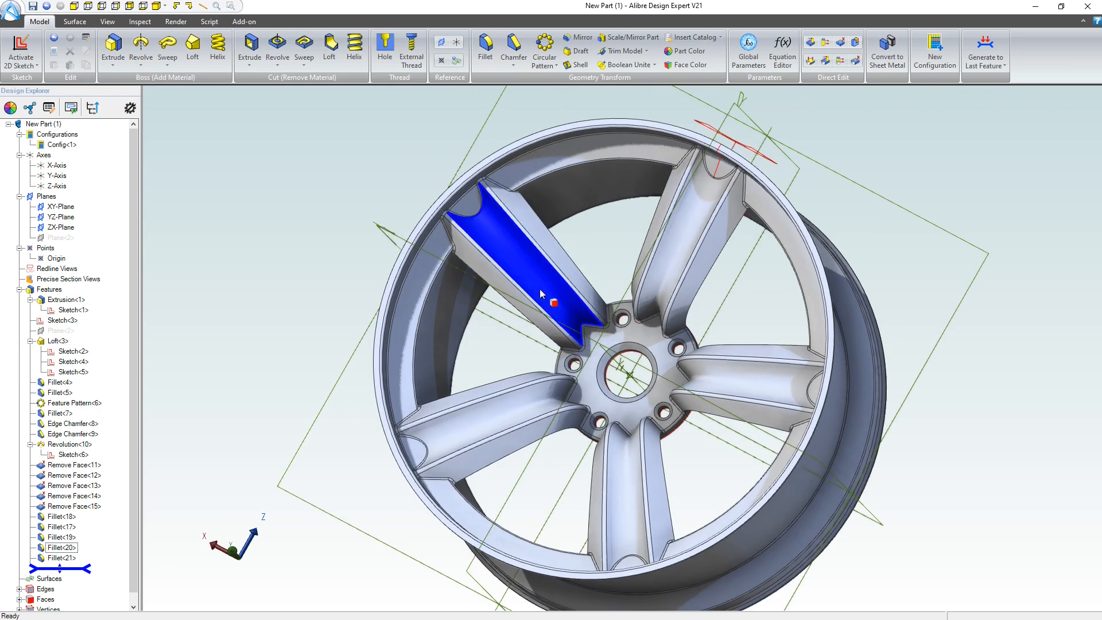
scroll(452, 230, up, 5)
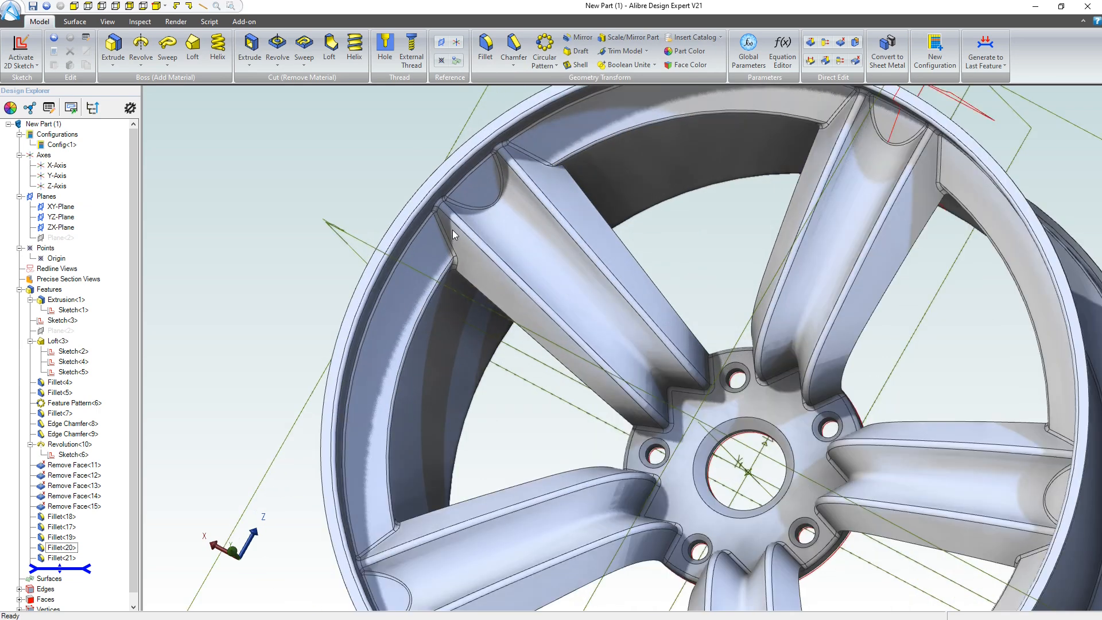
scroll(418, 310, down, 5)
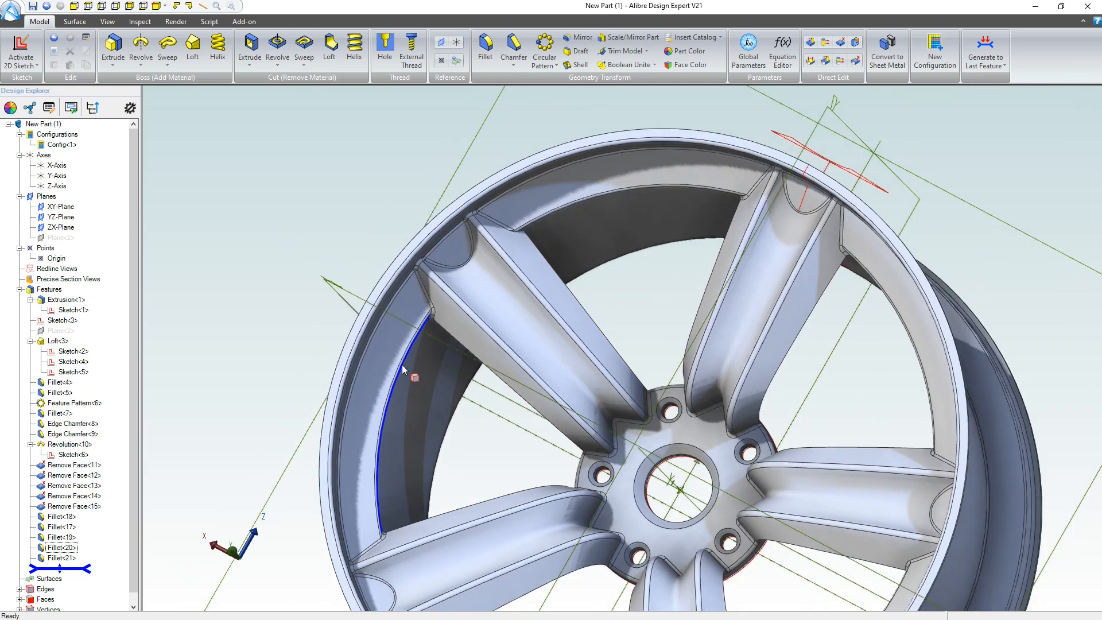
scroll(405, 369, up, 5)
scroll(394, 304, up, 3)
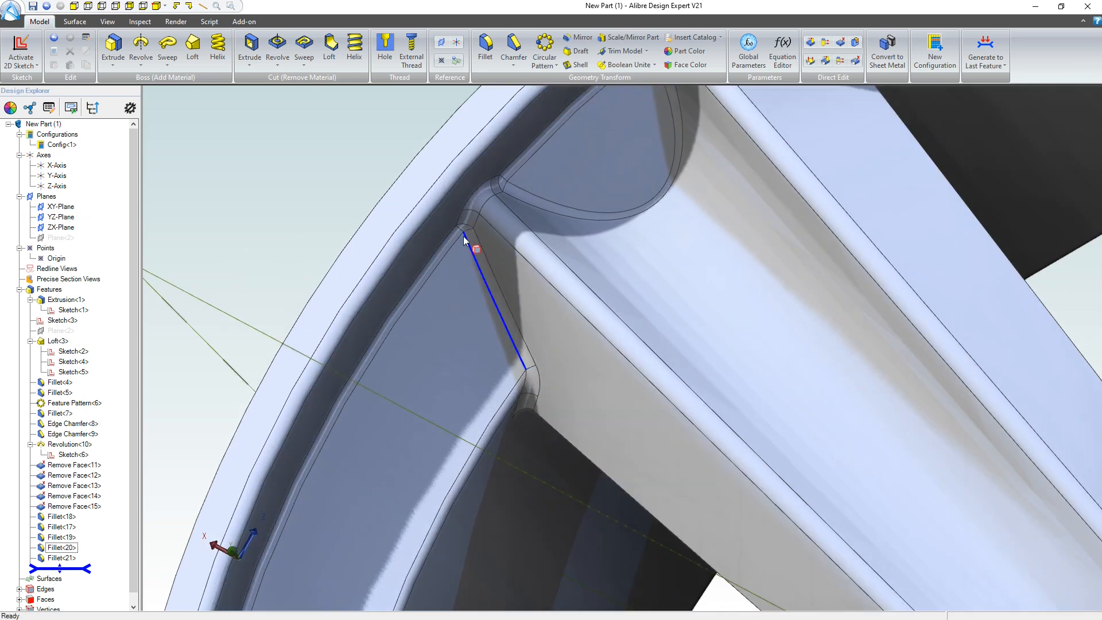
click(441, 42)
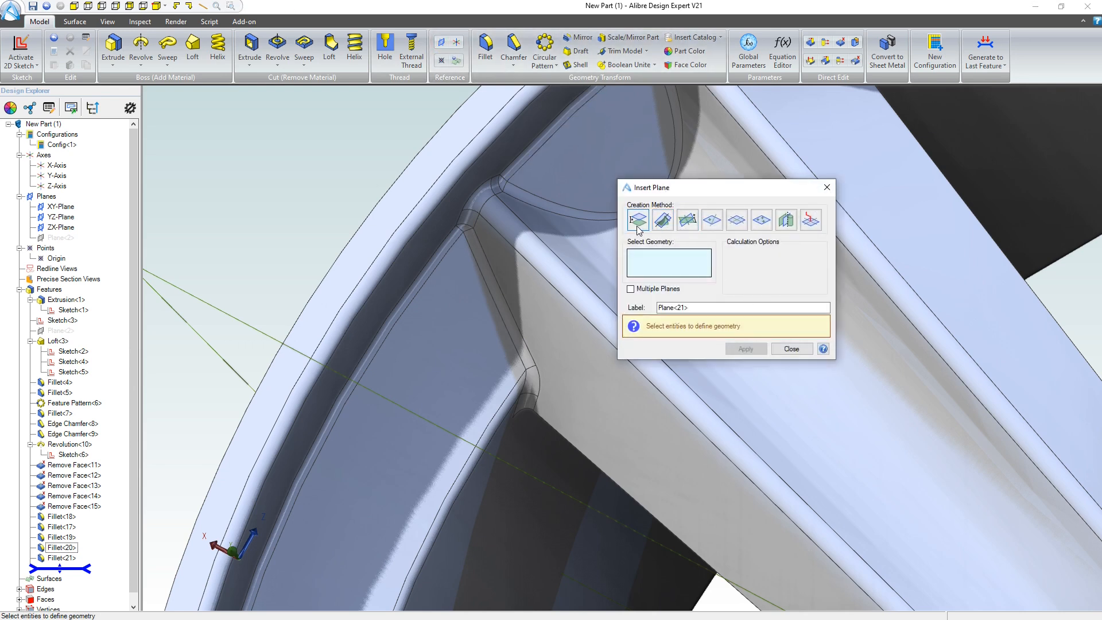
click(686, 221)
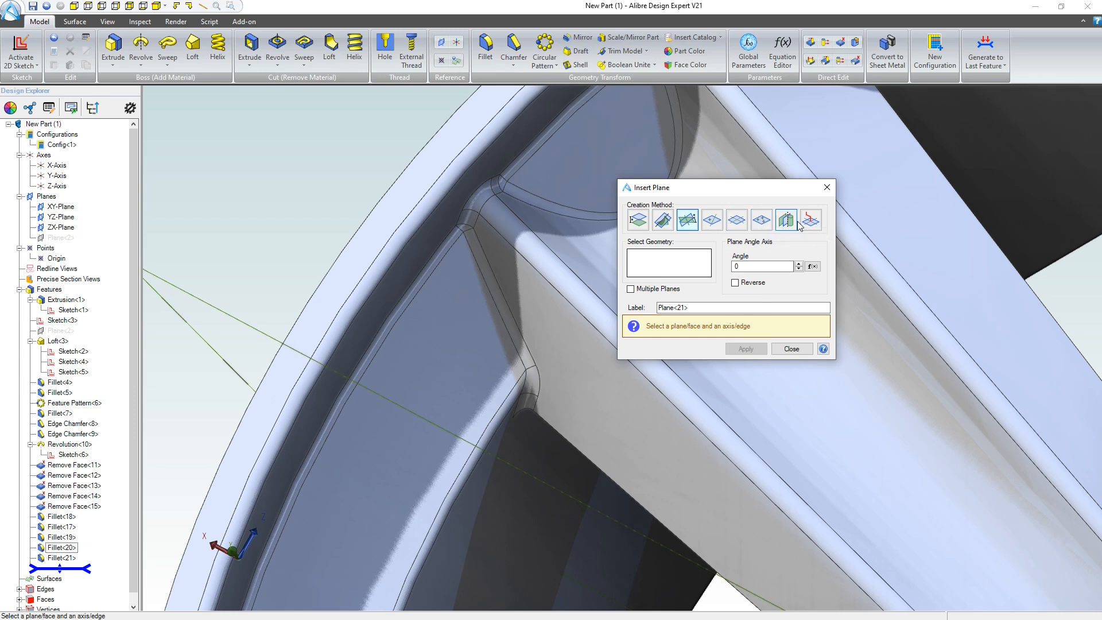
click(754, 224)
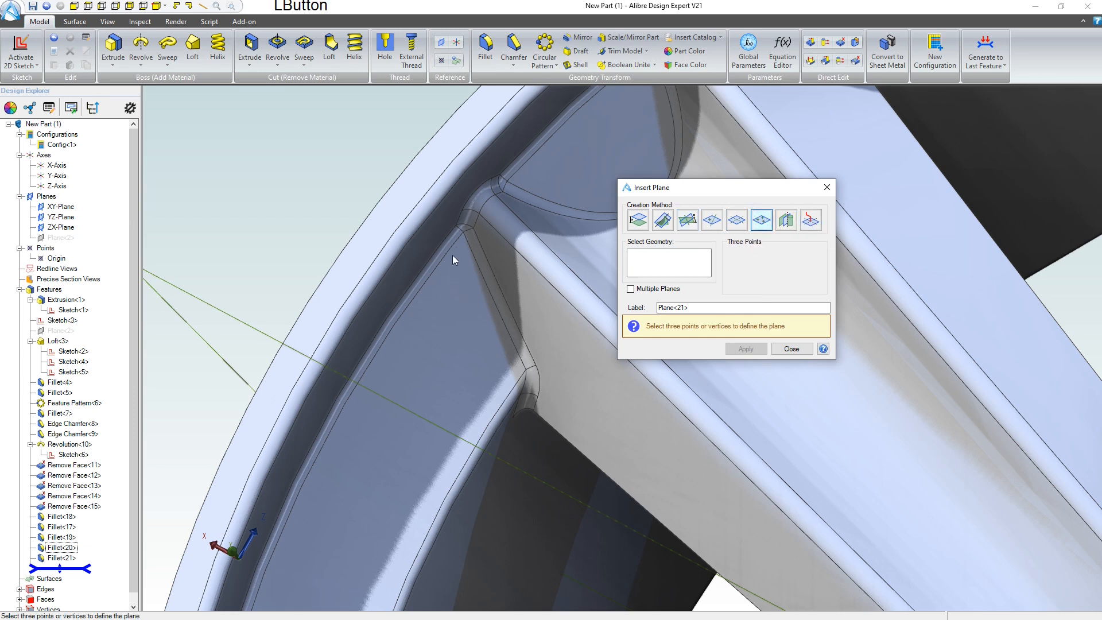
click(465, 233)
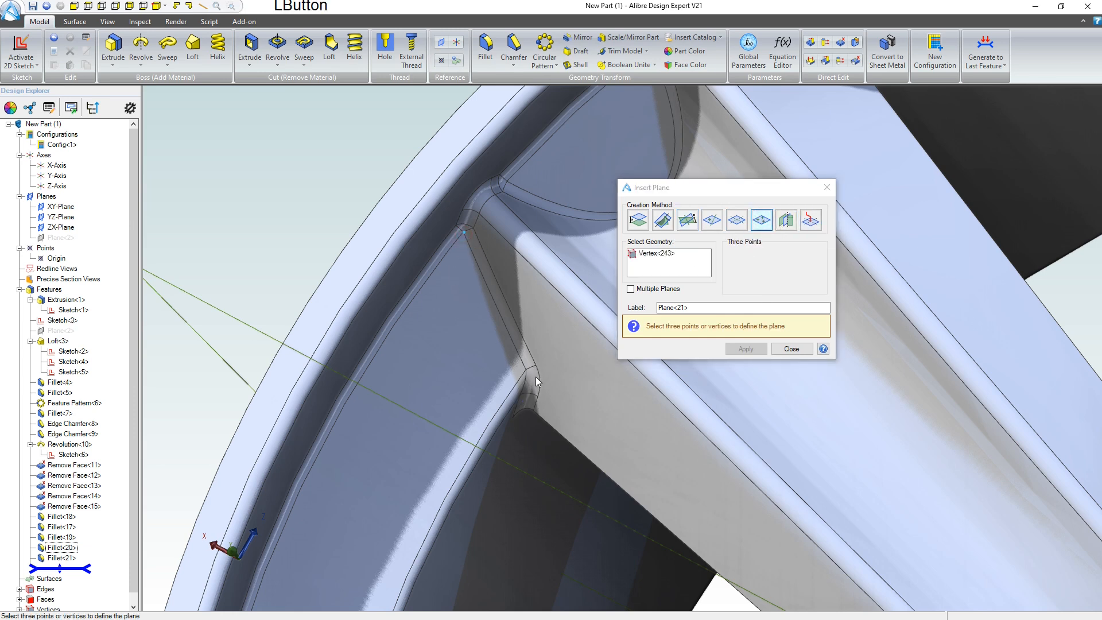
scroll(533, 305, down, 5)
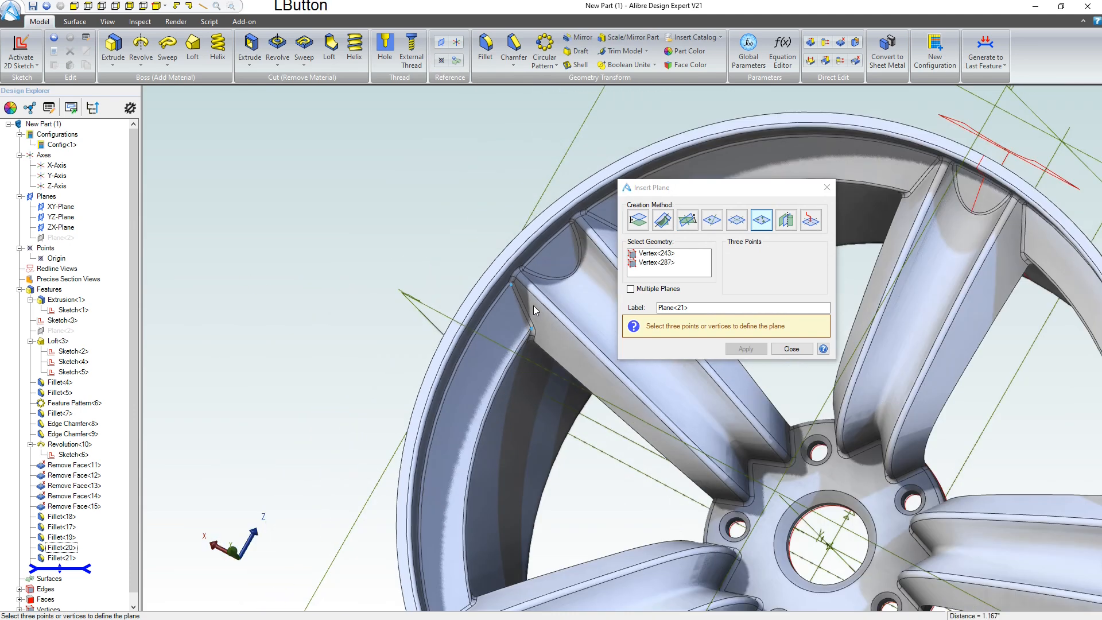
- Complete the three-point plane with the facing corner vertex on the neighbouring spoke and create it
scroll(481, 456, up, 6)
scroll(481, 455, up, 2)
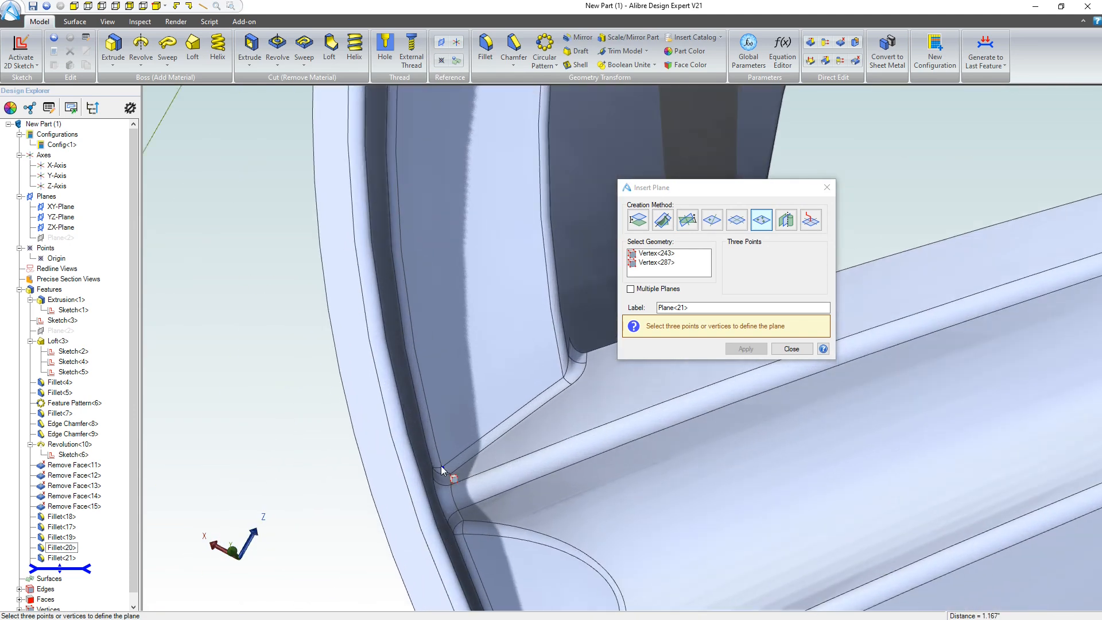
click(442, 469)
scroll(522, 256, down, 5)
scroll(545, 137, down, 3)
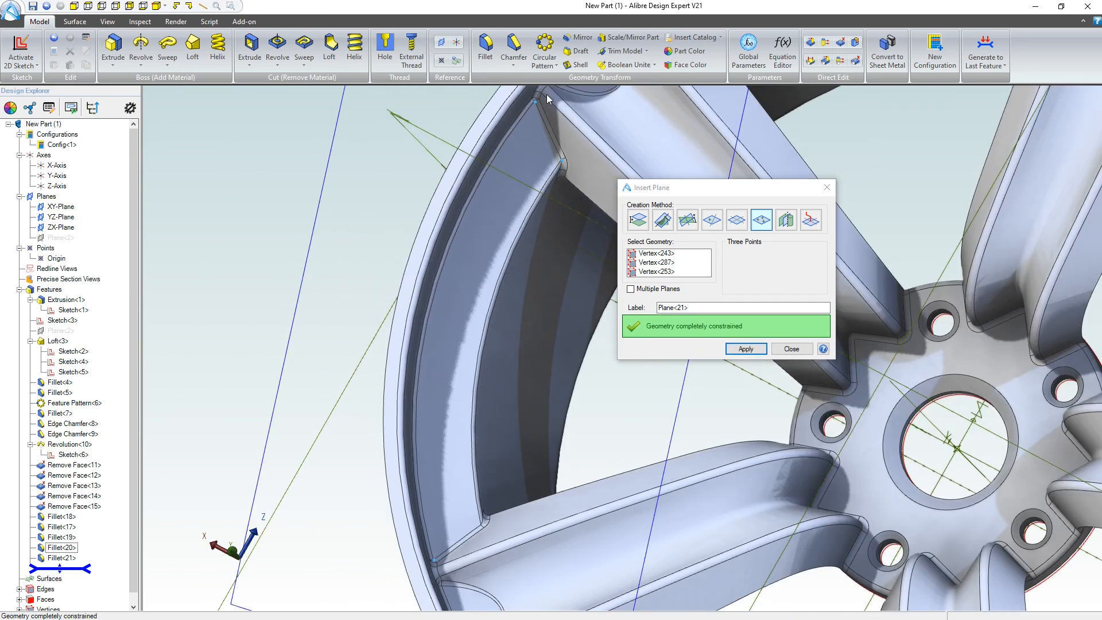
scroll(547, 94, up, 5)
scroll(546, 94, down, 3)
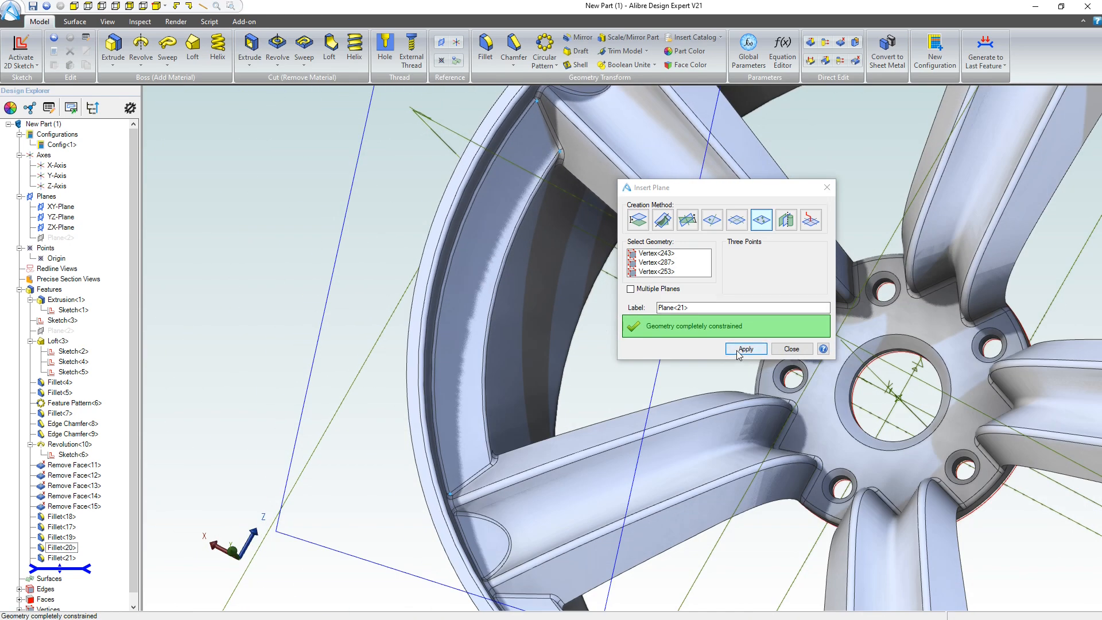
click(745, 349)
scroll(611, 384, down, 2)
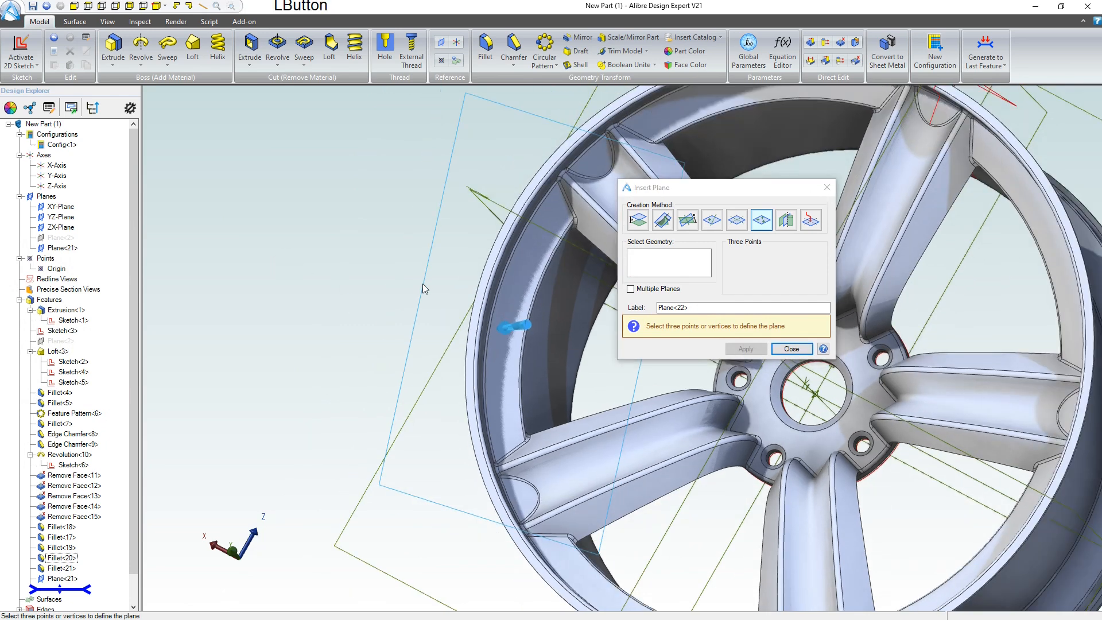
click(791, 349)
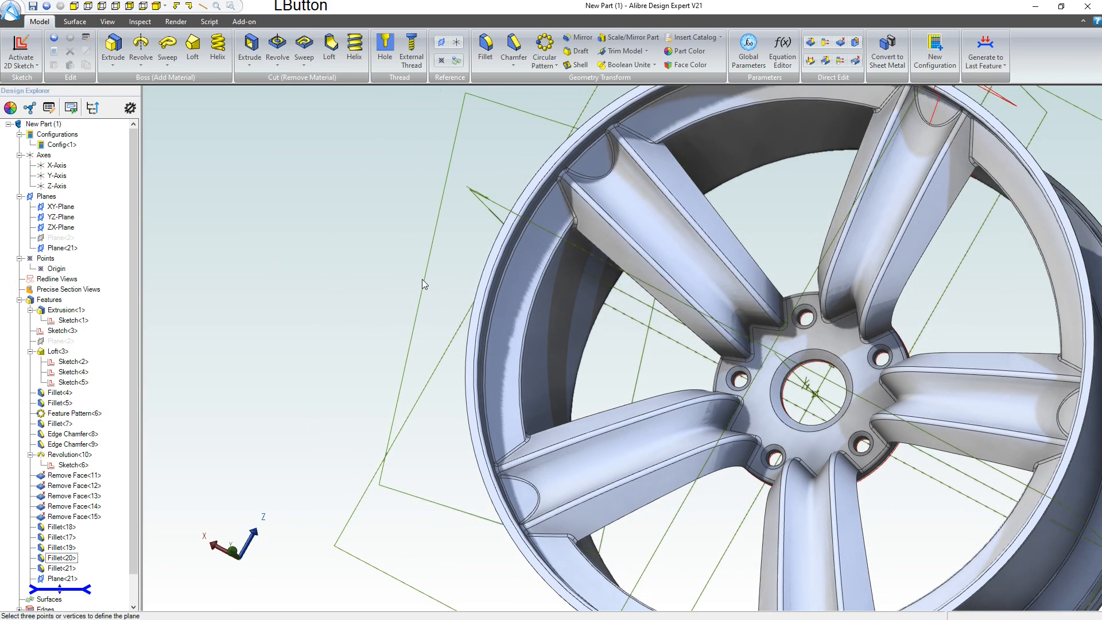
- Sketch a circle about 0.43" in diameter on the new plane, midway between the two spokes on the inner rim face
click(423, 279)
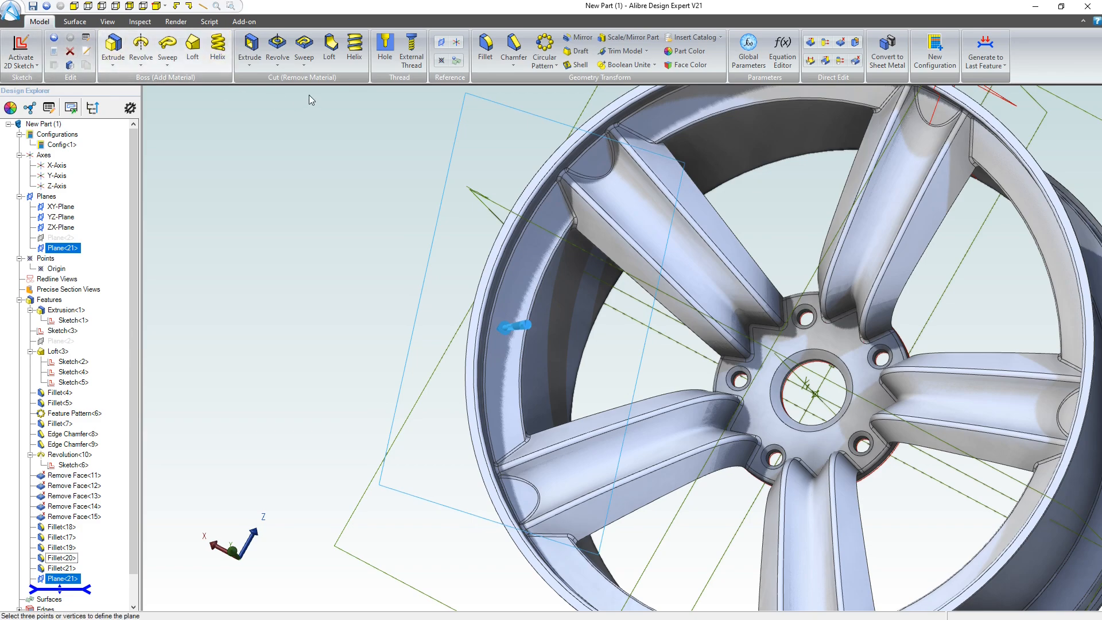
click(21, 50)
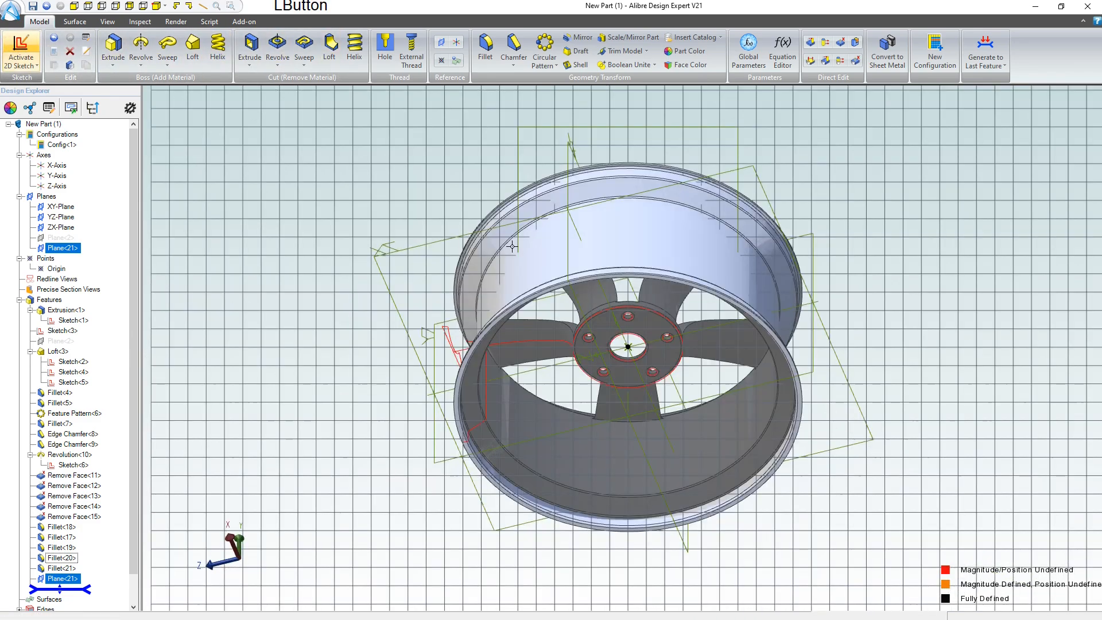
scroll(603, 190, up, 2)
drag(633, 252, 655, 147)
scroll(642, 173, up, 3)
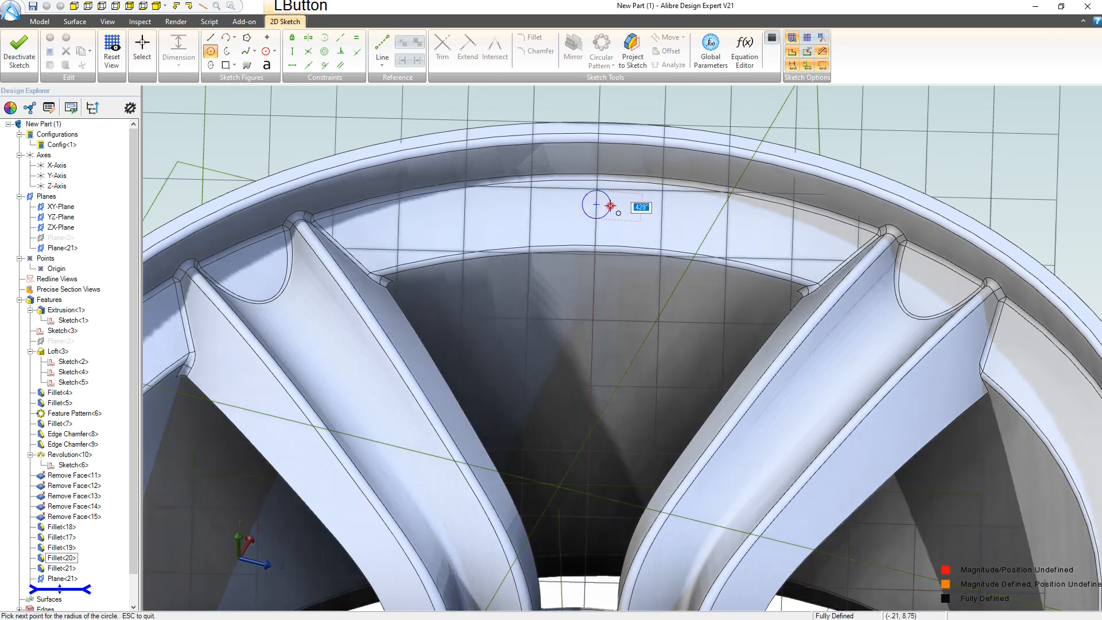
click(611, 206)
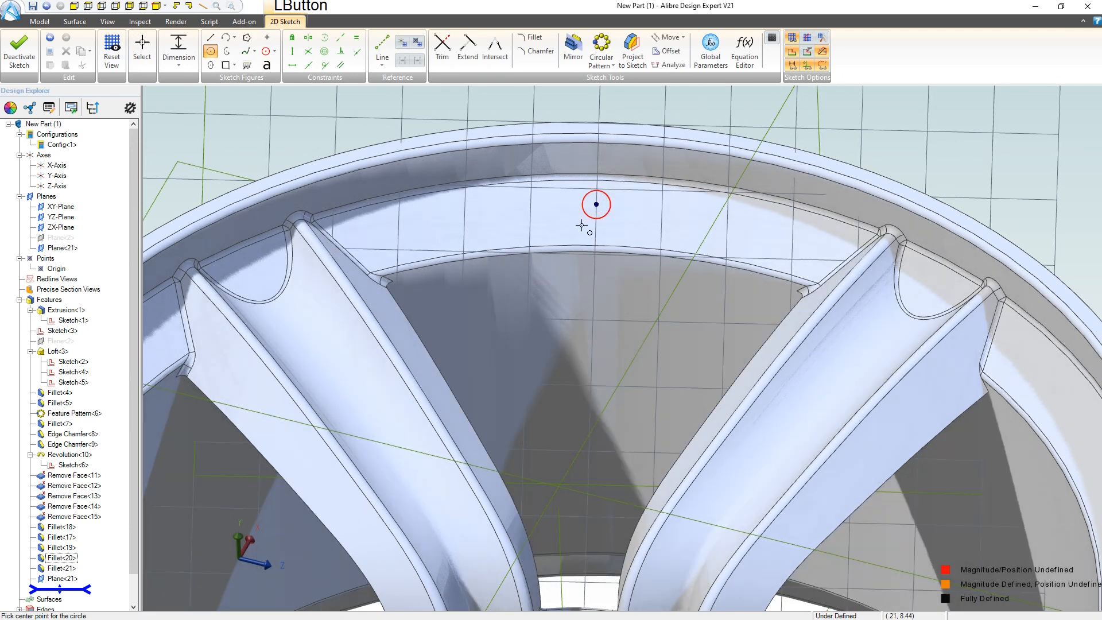
- Dimension the small circle on the inner rim face with a 0.500" diameter
click(132, 56)
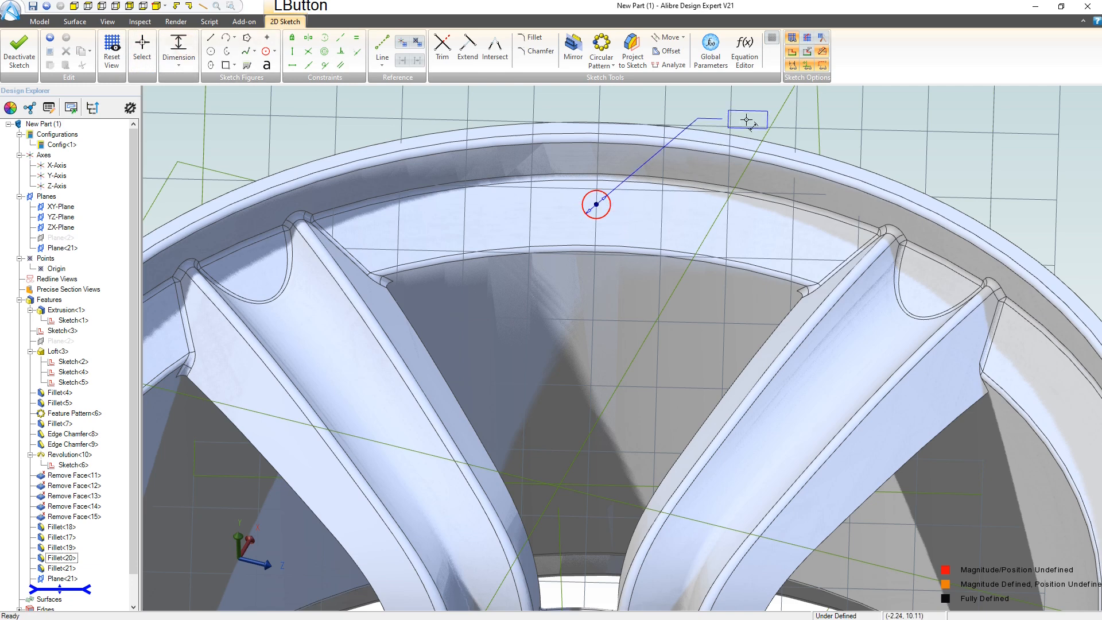
key(Return)
mouse_move(660, 243)
right_down()
mouse_move(625, 253)
mouse_move(631, 227)
right_up()
key(Escape)
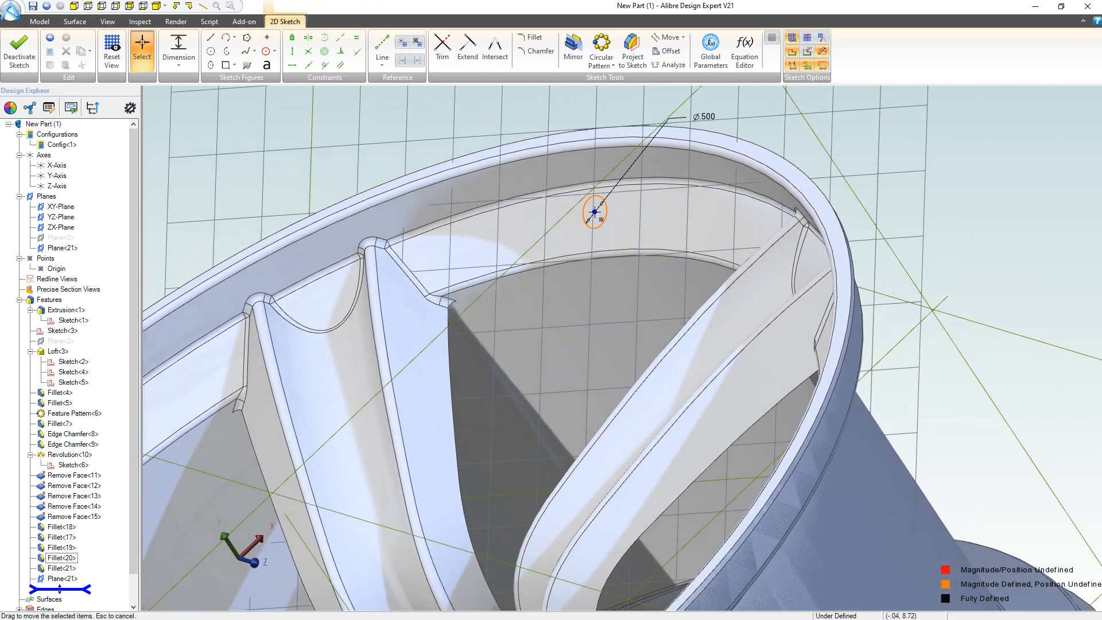
- Dimension the vertical distance between the circle's centre and the sketch point at the wheel hub as 8.75"
scroll(529, 255, down, 5)
mouse_move(507, 313)
middle_down()
mouse_move(536, 318)
mouse_move(523, 312)
middle_up()
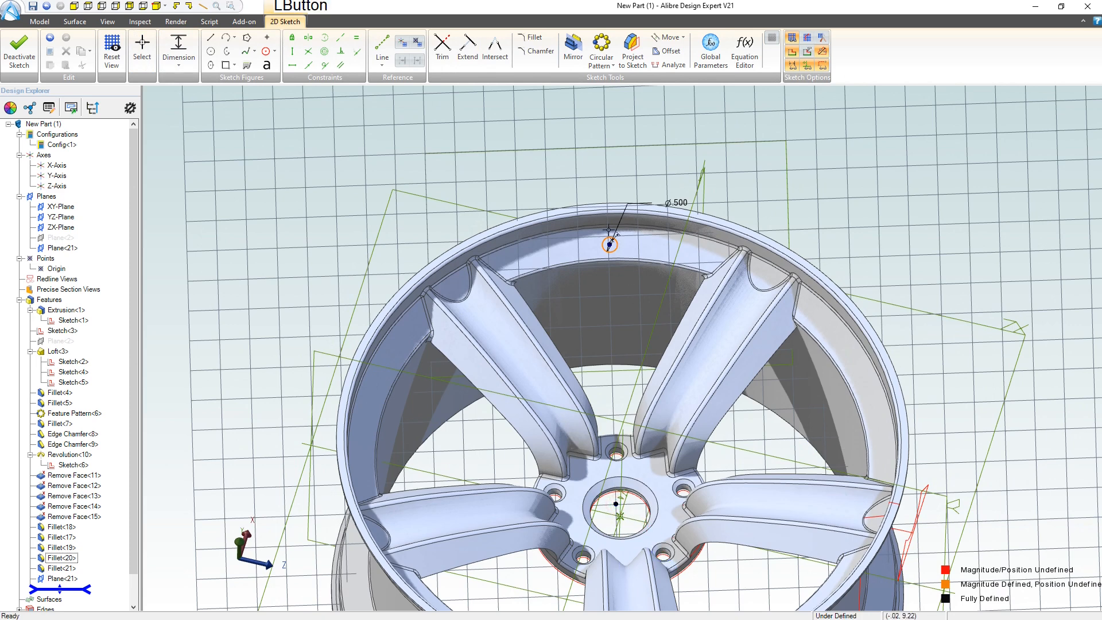
click(927, 304)
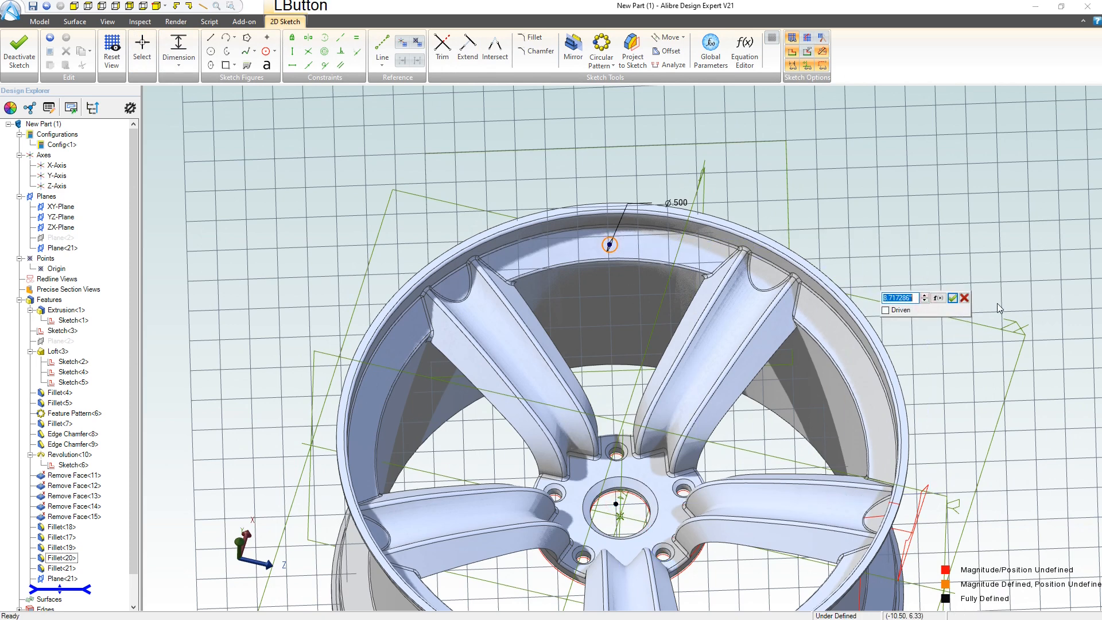
text(8.75)
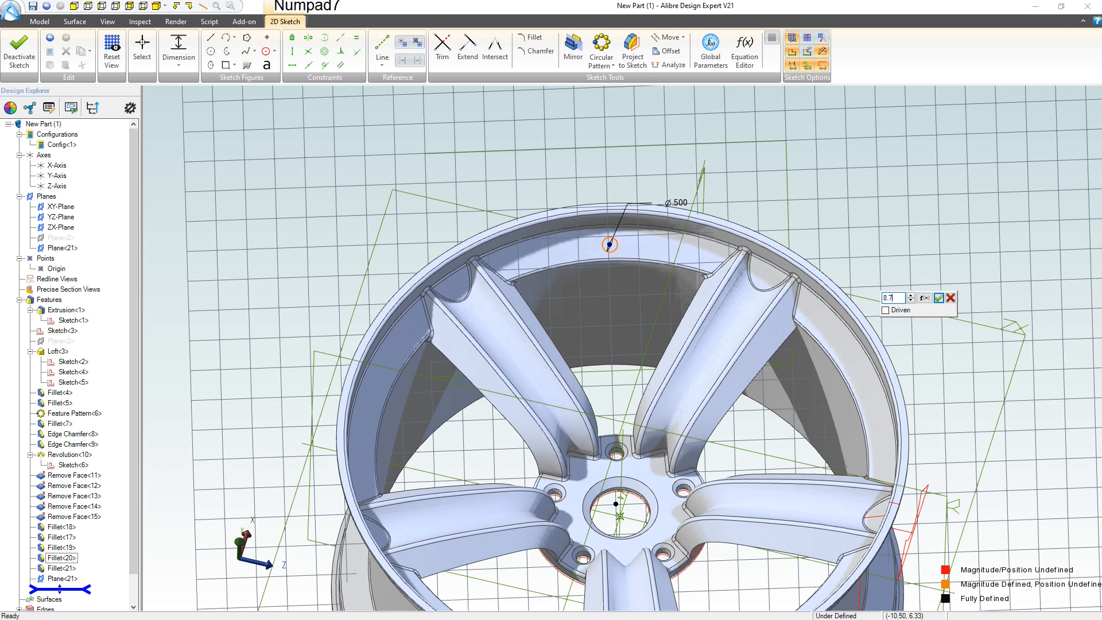
key(Return)
click(402, 223)
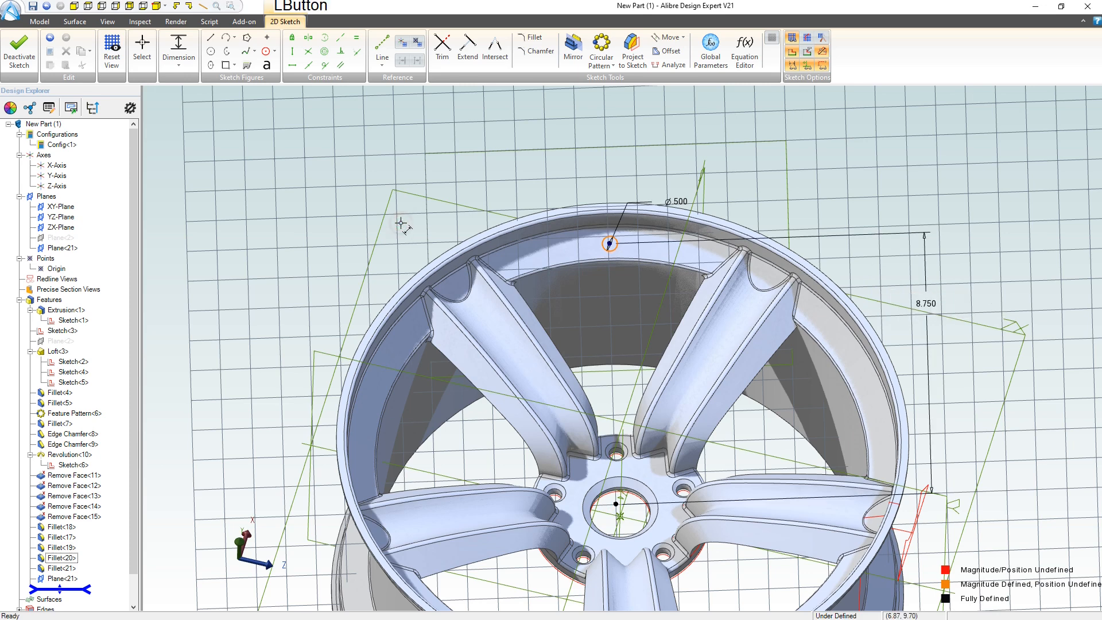
- Constrain the sketch point at the hub and the circle's centre to be vertically aligned
key(Escape)
key(v)
click(616, 503)
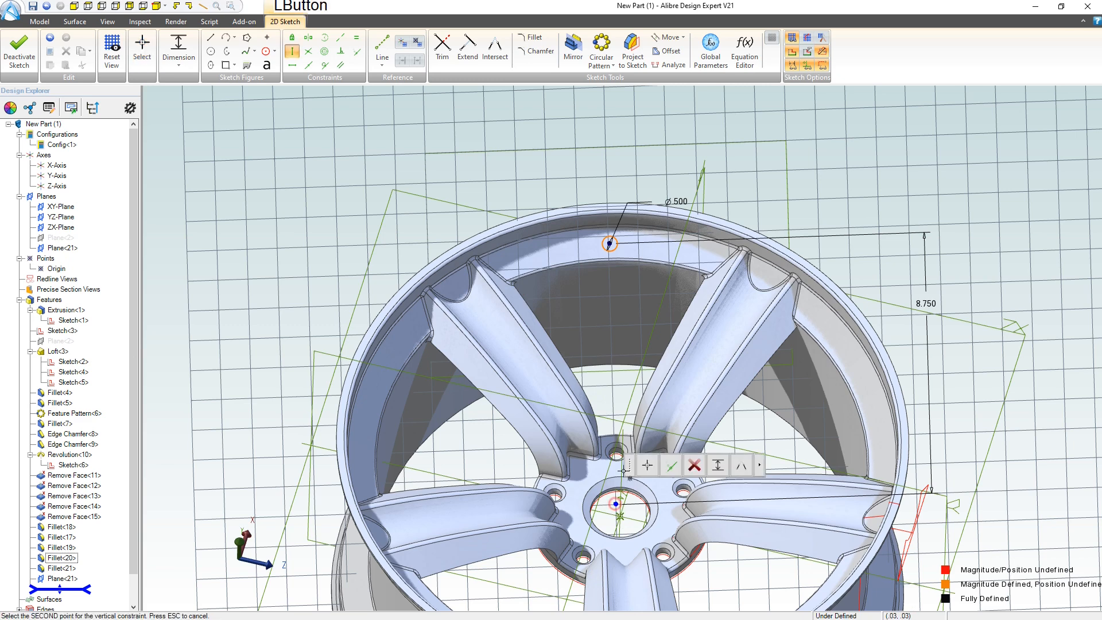
click(609, 243)
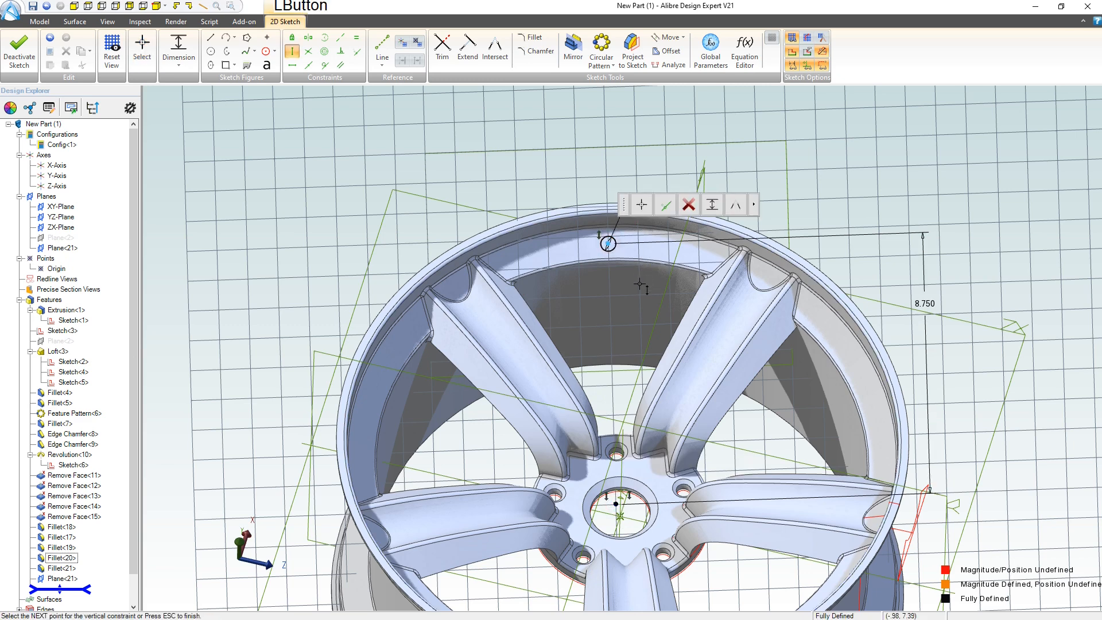
click(550, 178)
key(Escape)
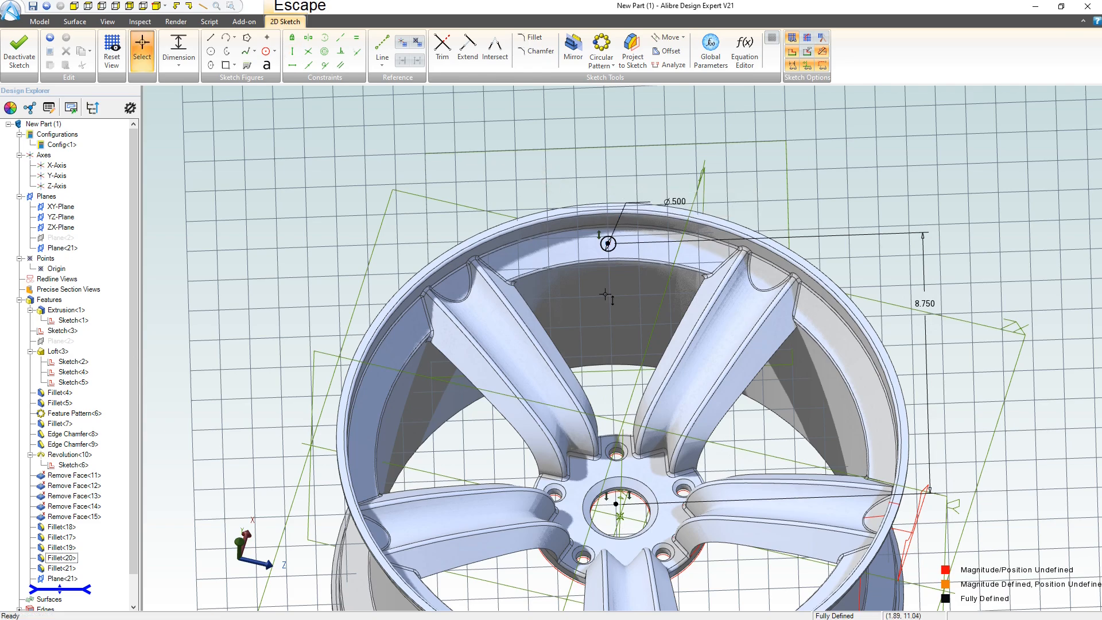
- Finish the sketch and cut the circle through the rim with an Extrude Cut of type Through ALL along the normal
mouse_move(660, 376)
middle_down()
mouse_move(627, 391)
mouse_move(640, 399)
middle_up()
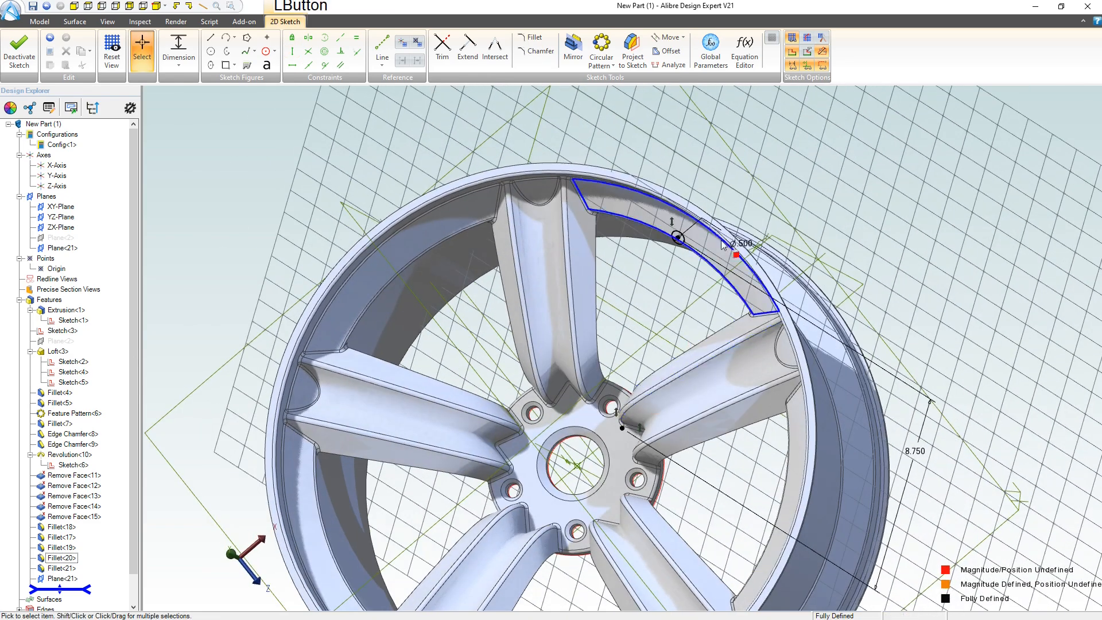
scroll(688, 239, up, 5)
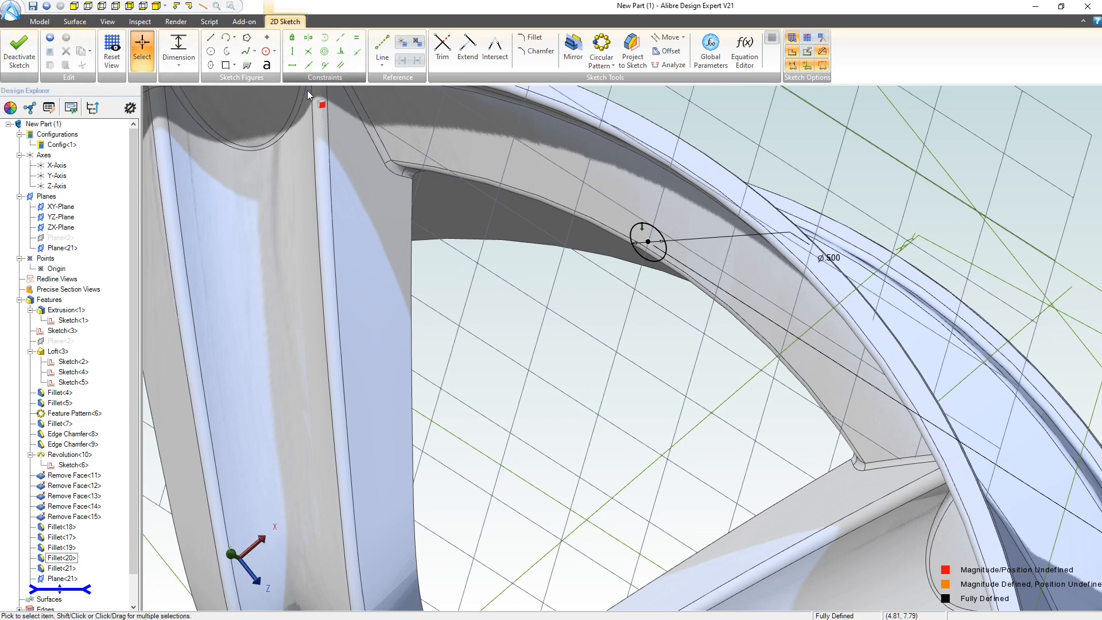
click(28, 72)
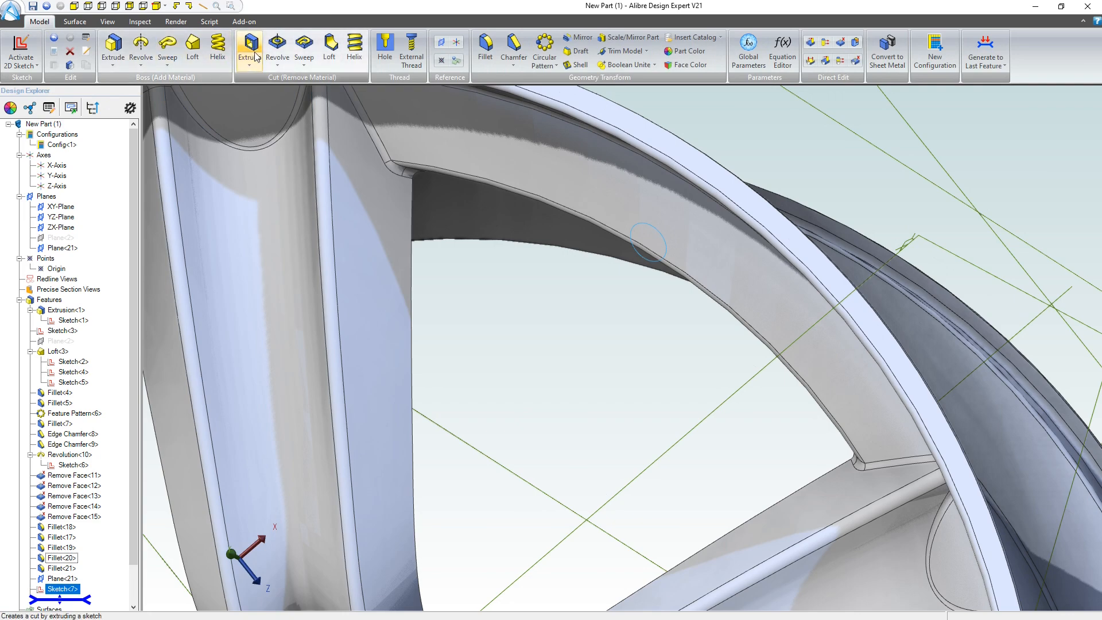
click(253, 47)
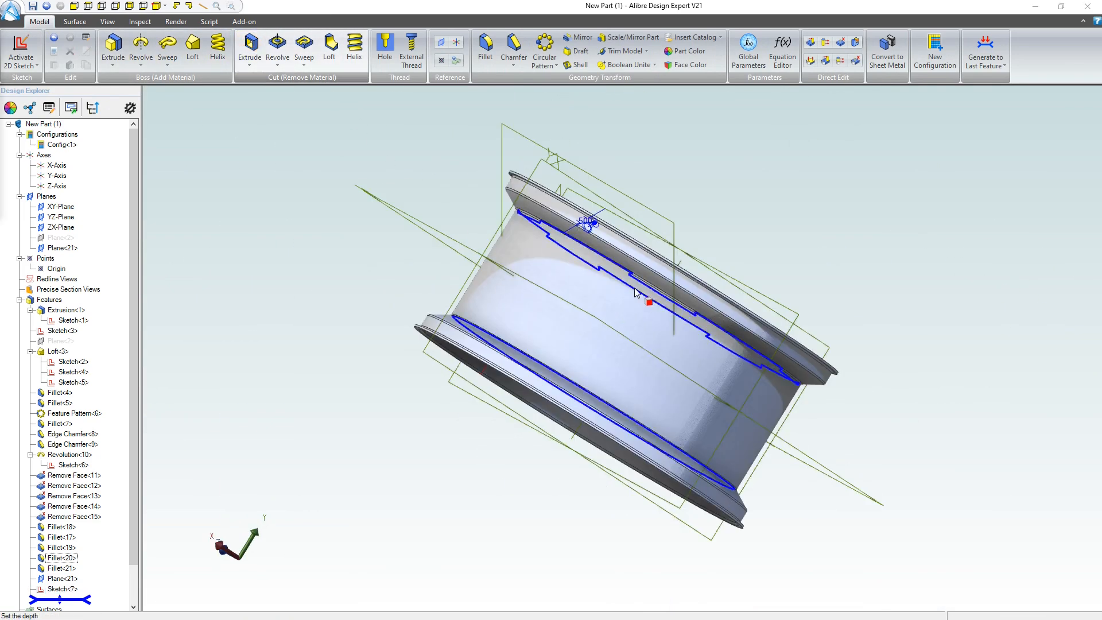
drag(649, 257, 572, 265)
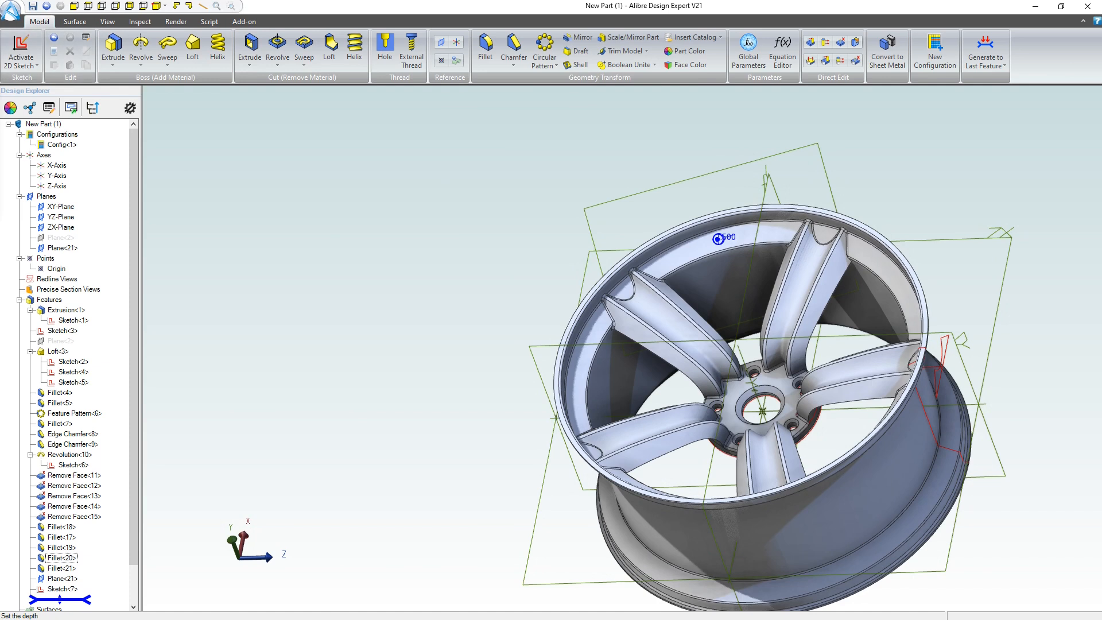
click(1, 152)
click(1, 160)
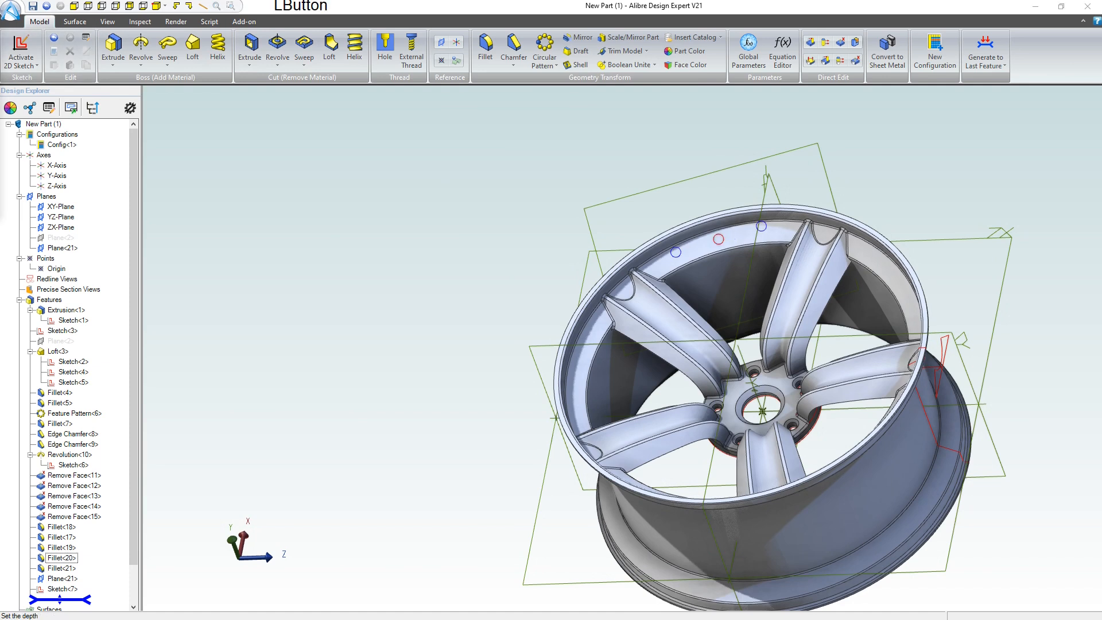
drag(1, 20, 317, 66)
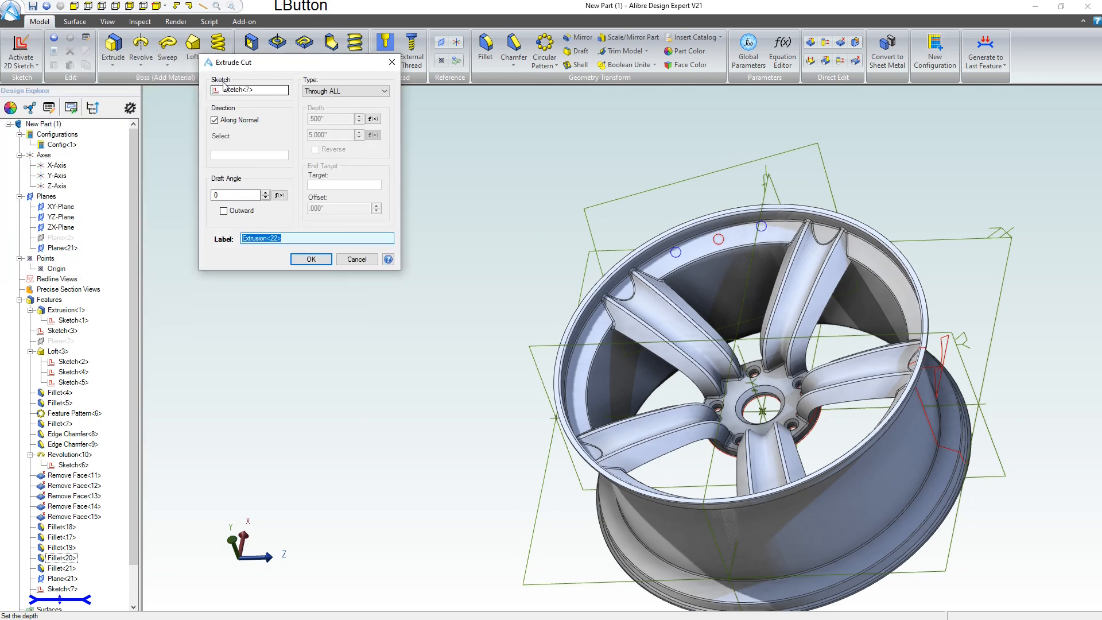
click(311, 259)
- Examine the new round hole in the rim from the outside of the barrel and from the spoke side
right_drag(798, 276, 767, 263)
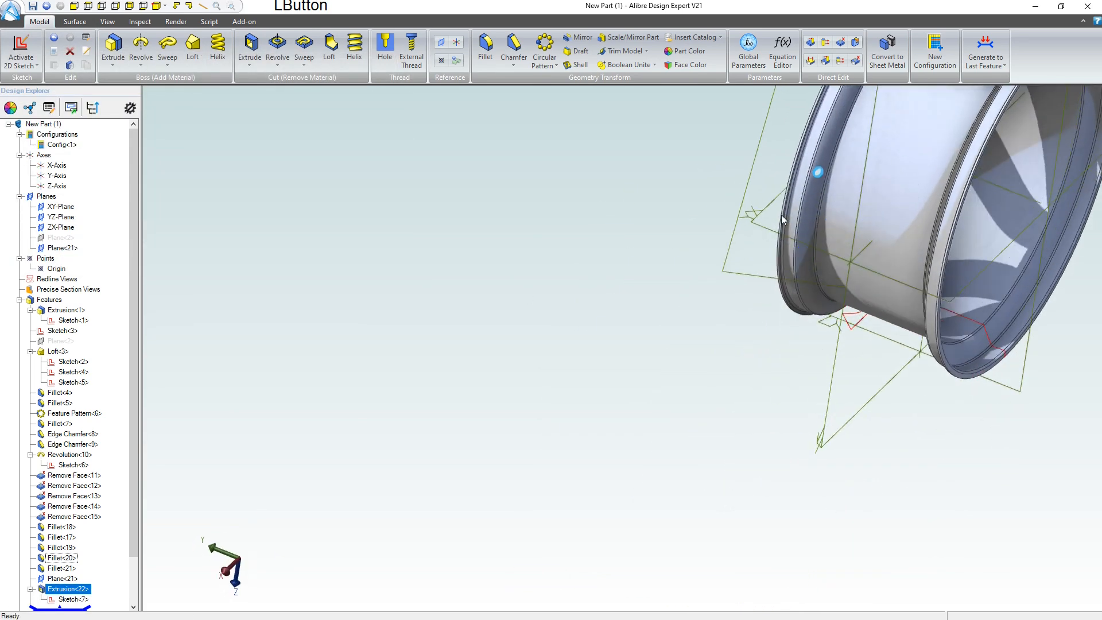
click(724, 171)
scroll(807, 182, up, 3)
scroll(815, 176, up, 4)
scroll(827, 165, down, 5)
right_drag(750, 254, 794, 168)
scroll(794, 167, down, 8)
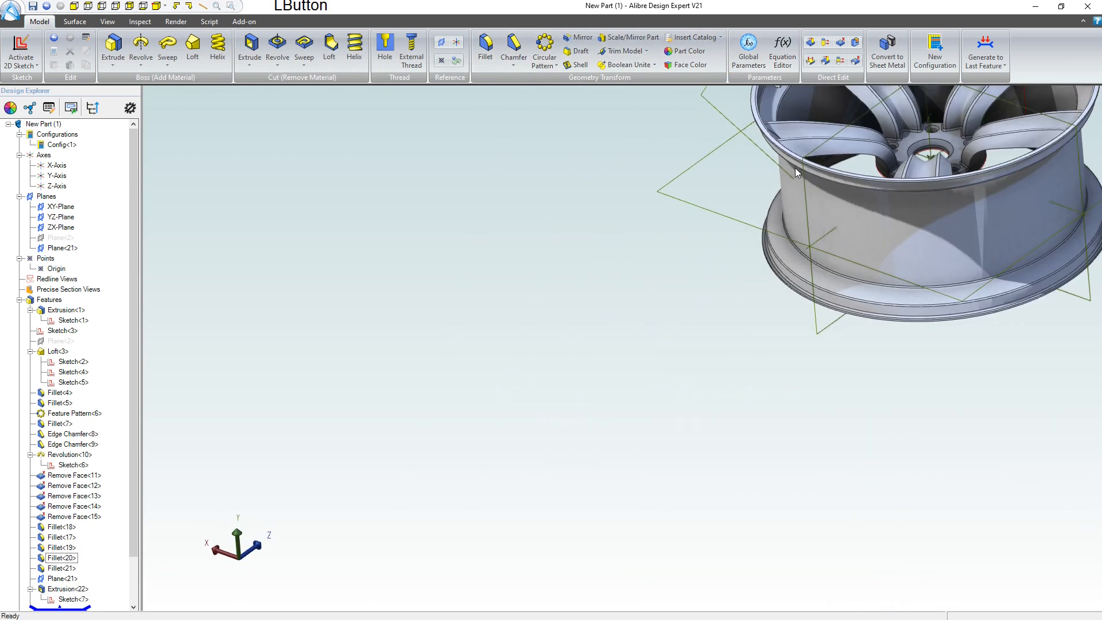
middle_drag(851, 164, 808, 253)
scroll(810, 253, up, 2)
scroll(811, 257, up, 5)
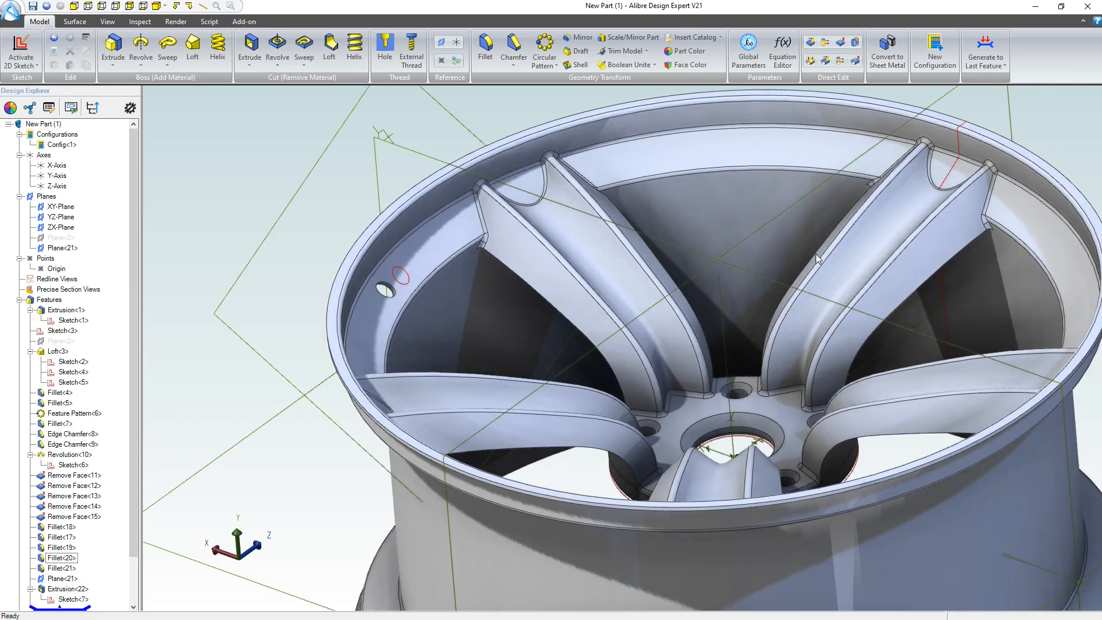
right_drag(812, 246, 787, 270)
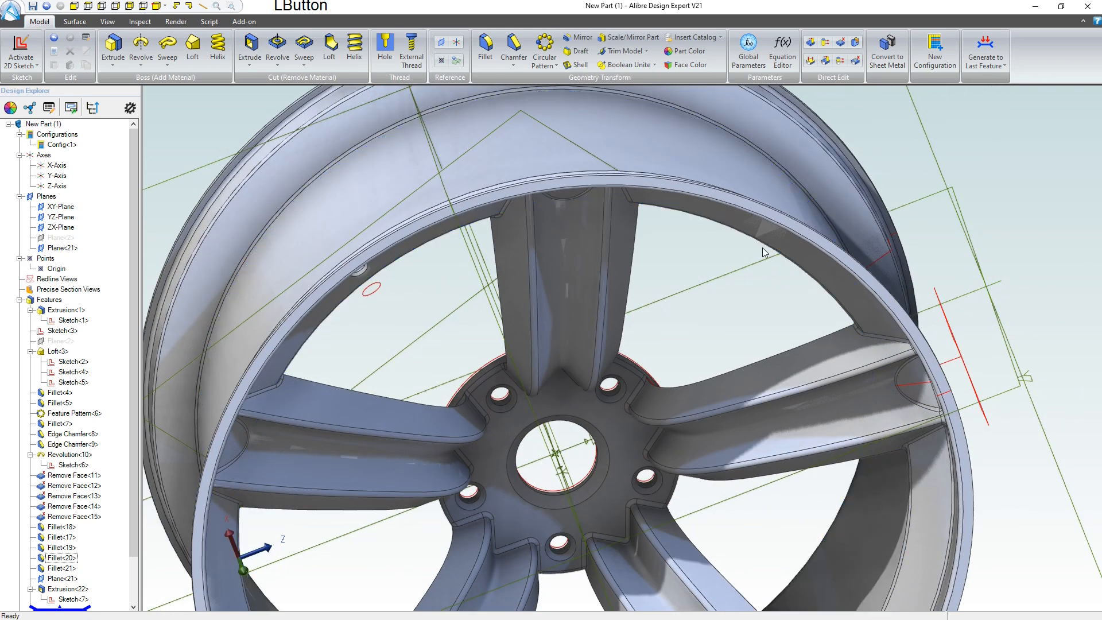
scroll(738, 273, down, 5)
right_drag(561, 385, 539, 360)
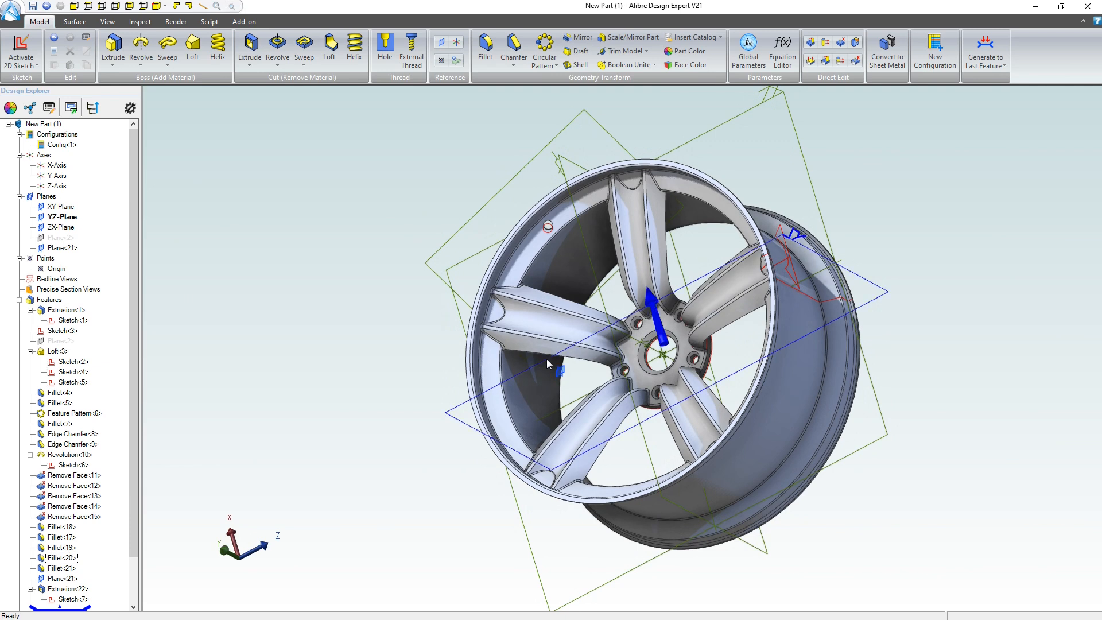